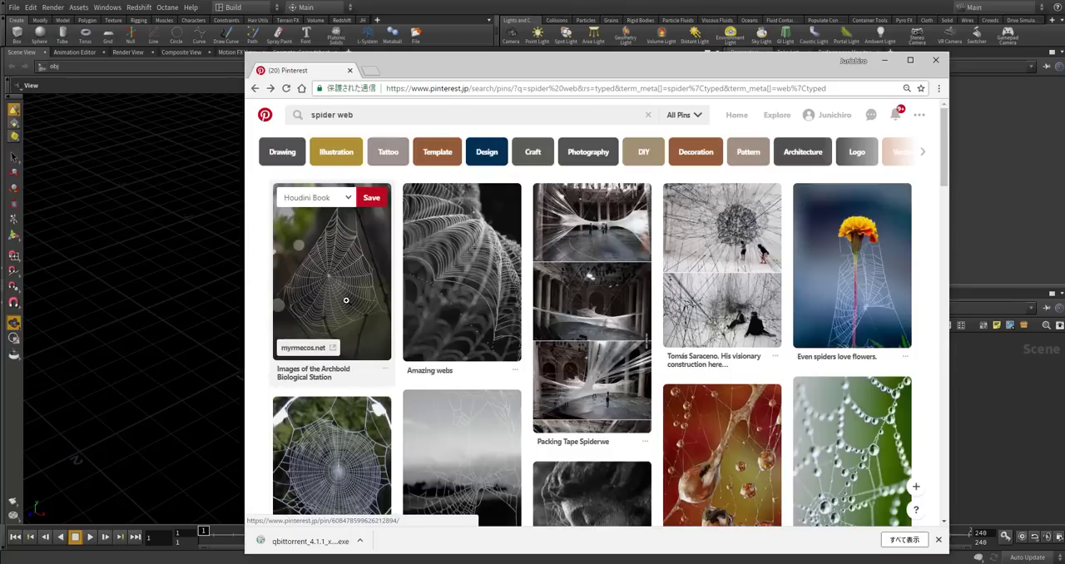
# Open the Archbold Biological Station spider web photo for reference and return to Houdini.
pyautogui.click(346, 301)
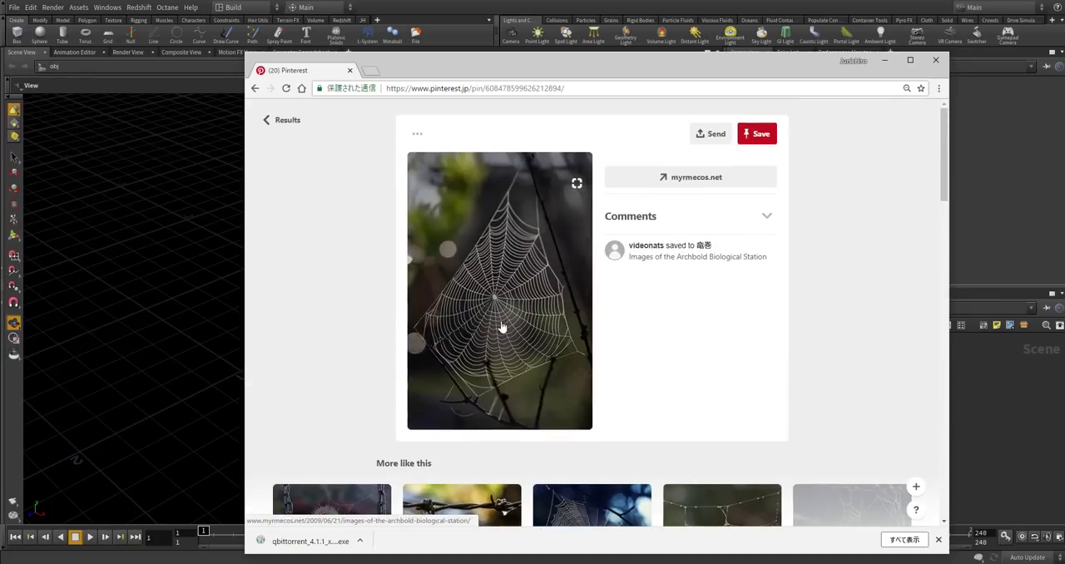
pyautogui.click(955, 425)
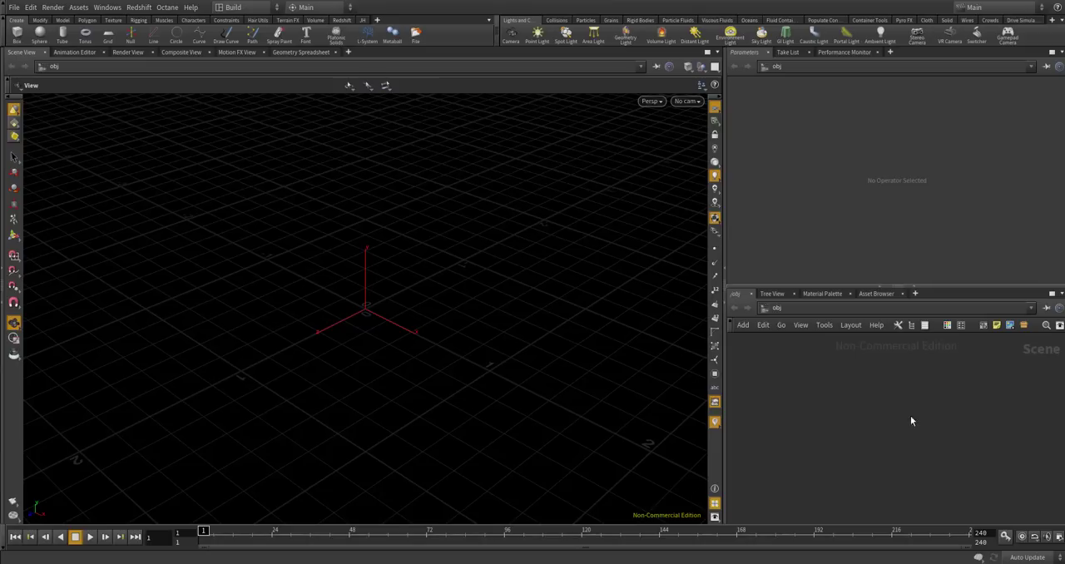
# Create a Geometry object in the empty object-level network.
pyautogui.press('Tab')
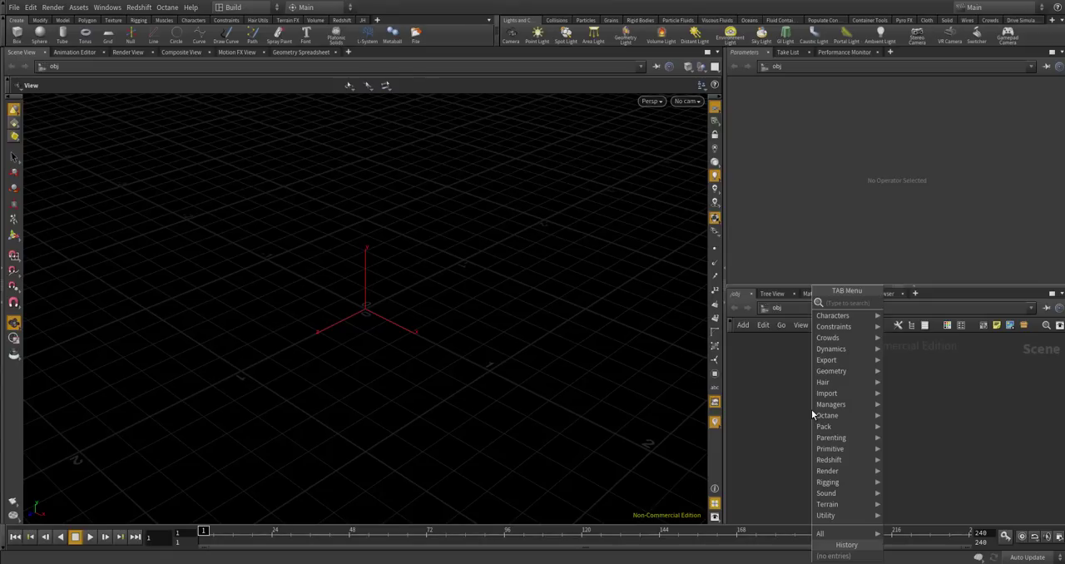
pyautogui.write('gobo')
pyautogui.press('BackSpace')
pyautogui.press('BackSpace')
pyautogui.press('BackSpace')
pyautogui.write('e')
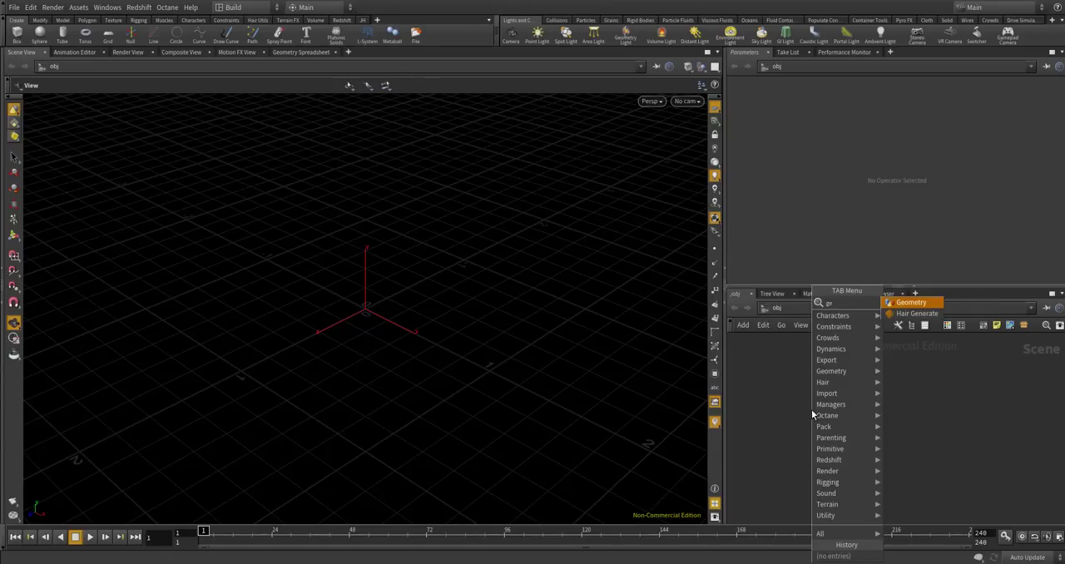
pyautogui.press('Return')
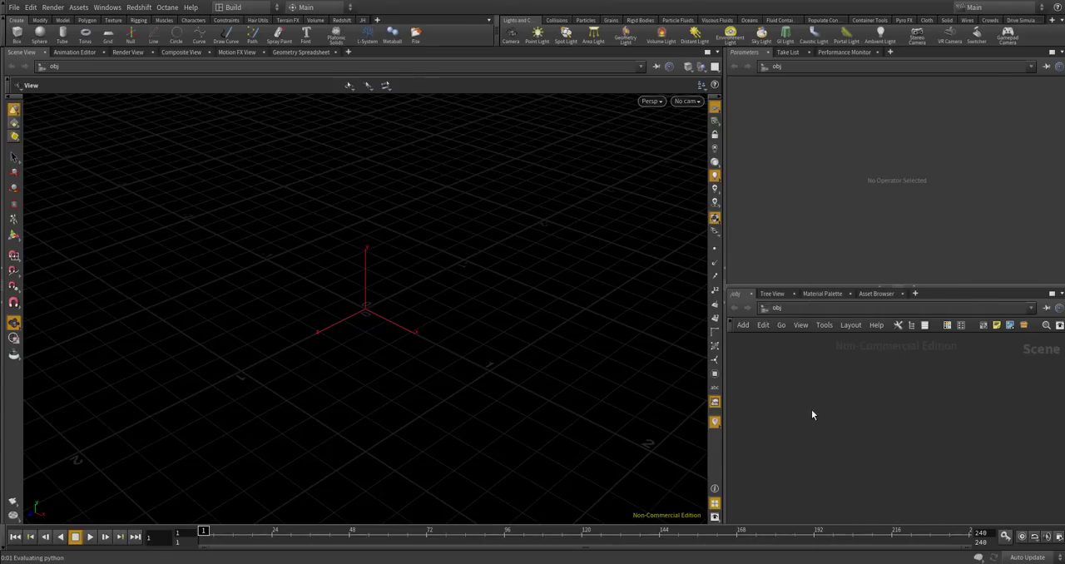
pyautogui.click(811, 410)
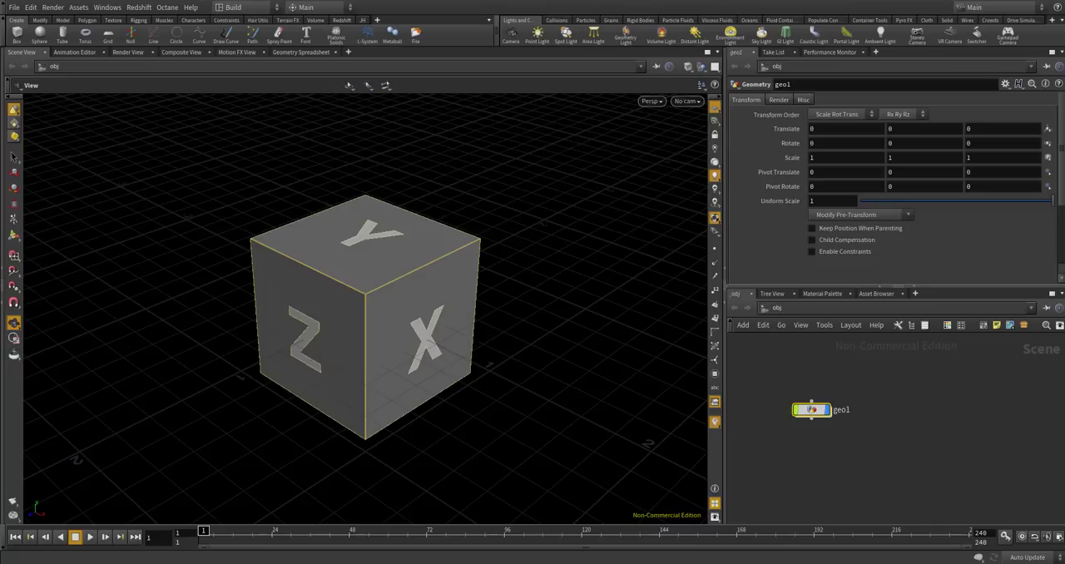
# Go inside the Geometry object and delete its default file node.
pyautogui.doubleClick(811, 410)
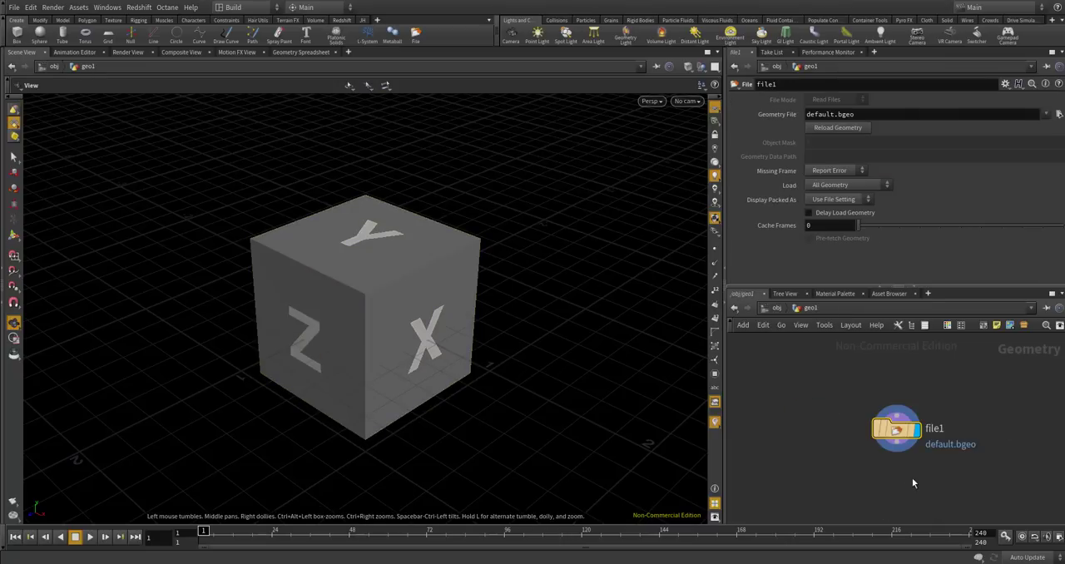
pyautogui.press('Delete')
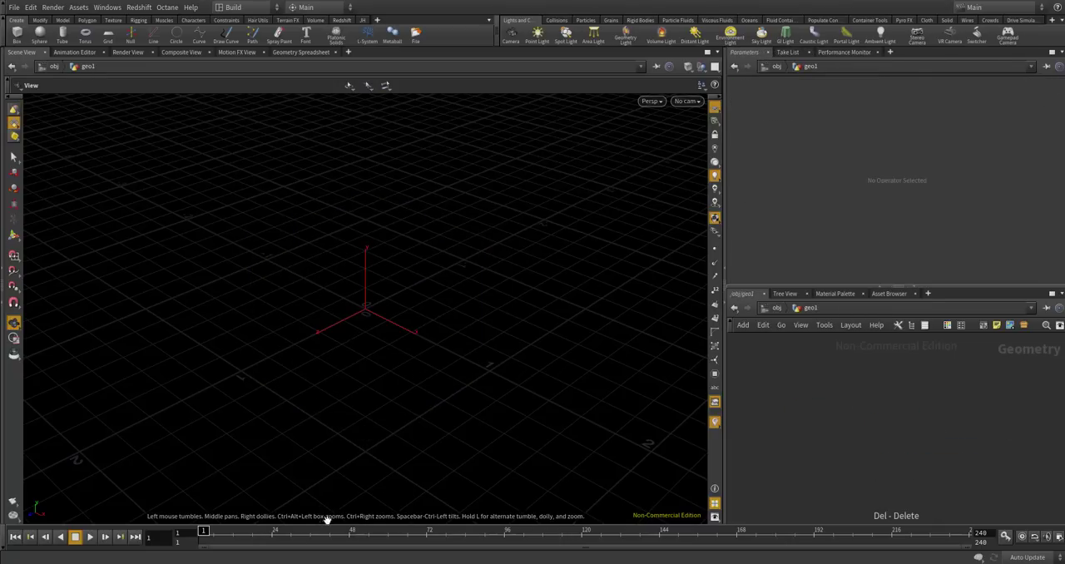
# Switch to the browser to examine the spider web photo enlarged, including its visual search view, and return to Houdini.
pyautogui.hotkey('alt', 'Tab')
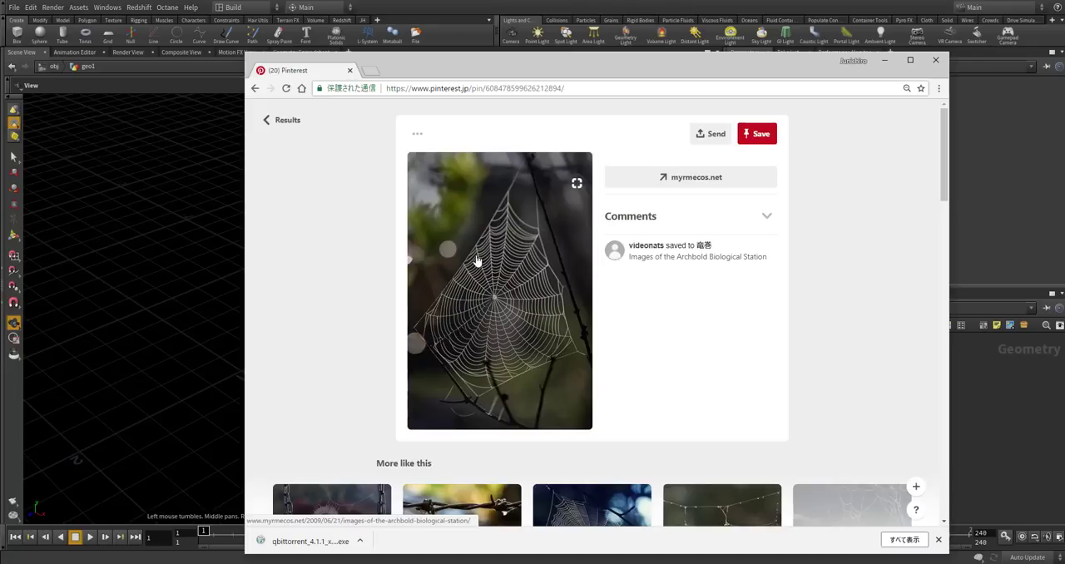
pyautogui.click(576, 184)
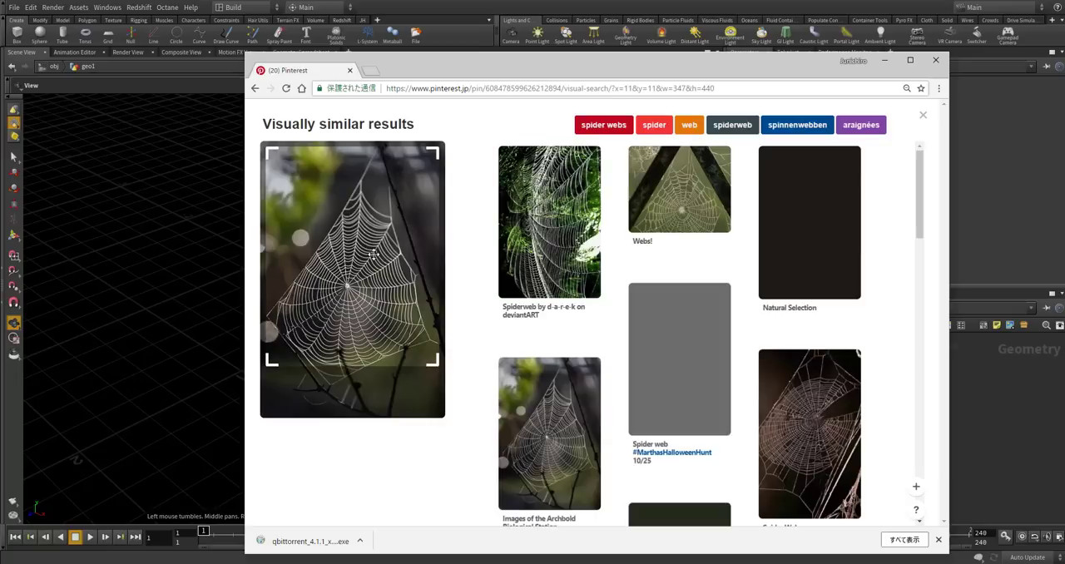
pyautogui.click(258, 90)
pyautogui.keyDown('ctrl'); pyautogui.scroll(3, 490, 344); pyautogui.keyUp('ctrl')
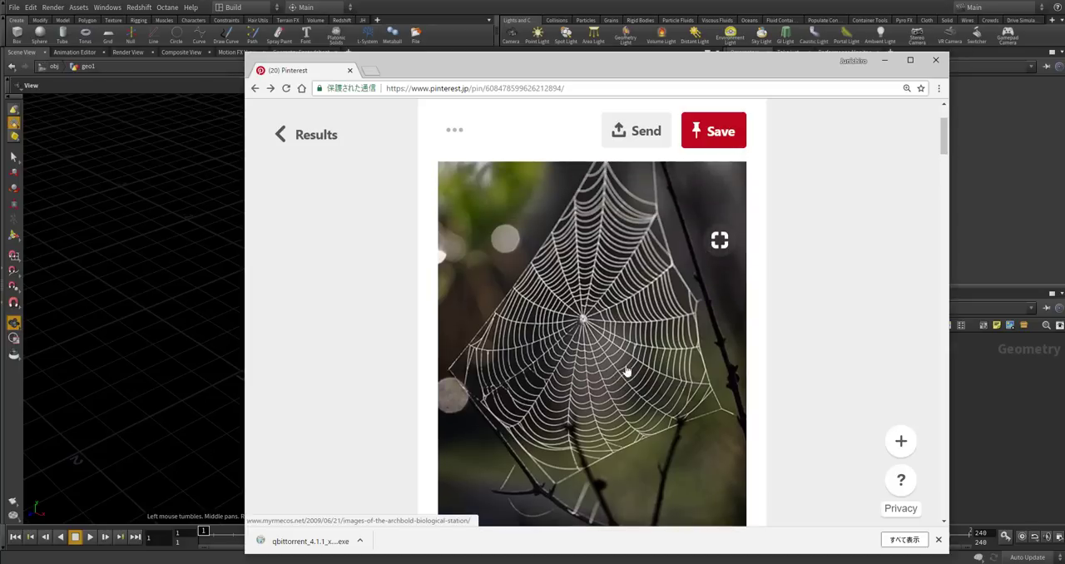
pyautogui.click(996, 398)
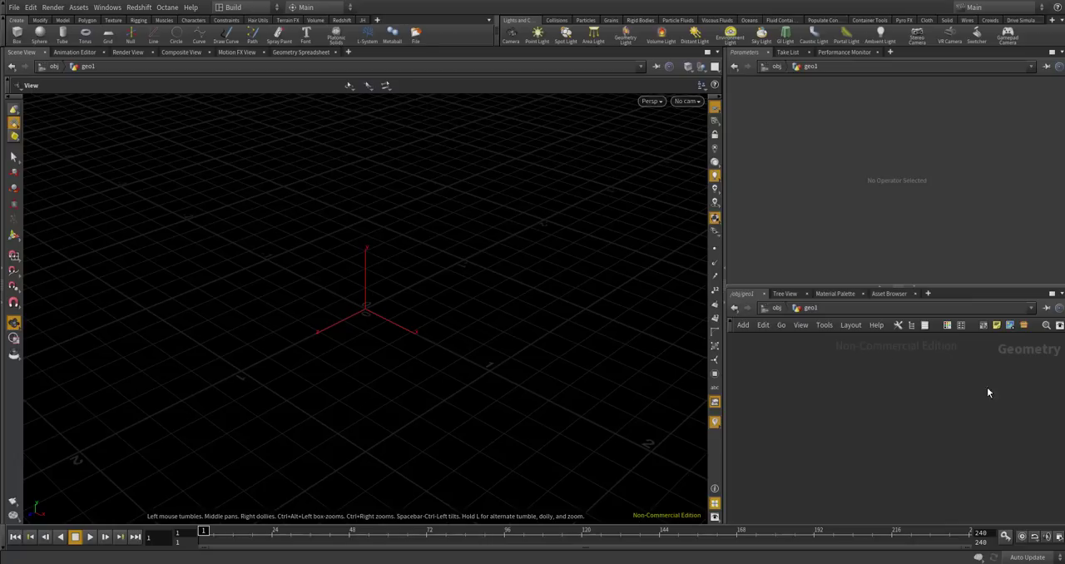
# Add a Point Wrangle node to the geometry network.
pyautogui.press('Tab')
pyautogui.press('Escape')
pyautogui.press('Tab')
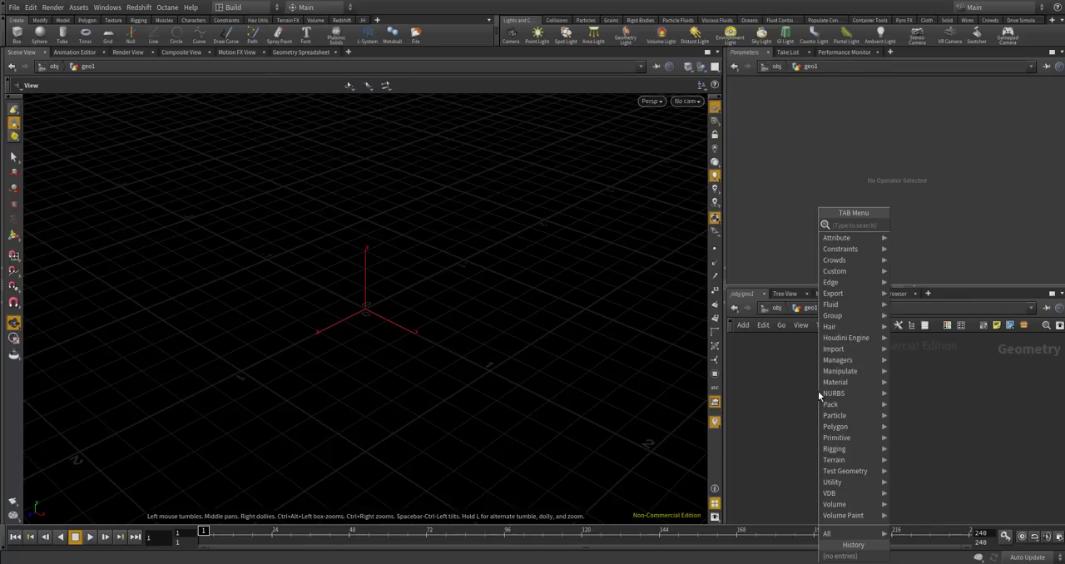
pyautogui.write('point wra')
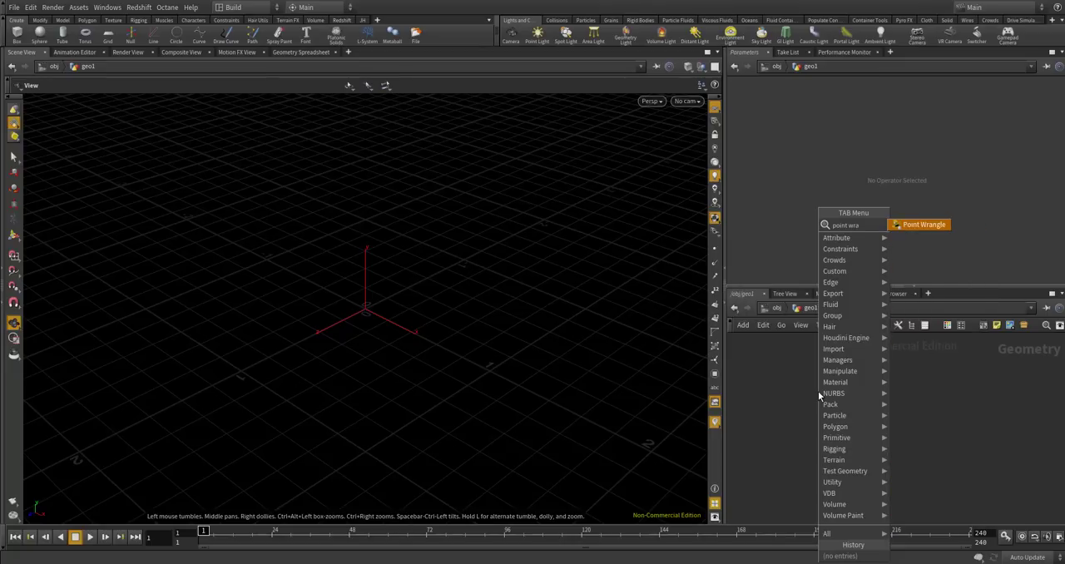
pyautogui.press('Return')
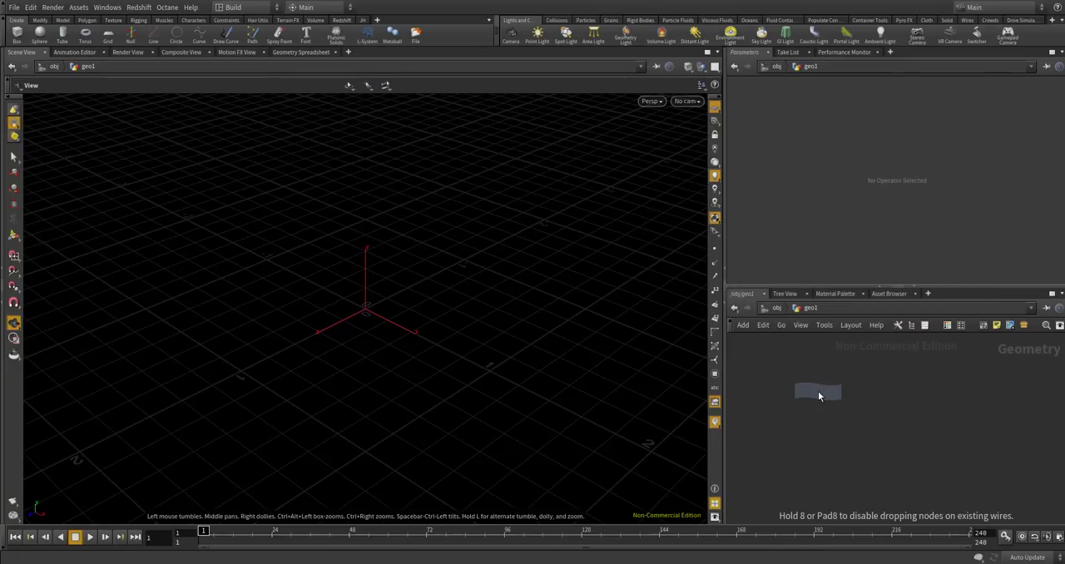
pyautogui.click(818, 391)
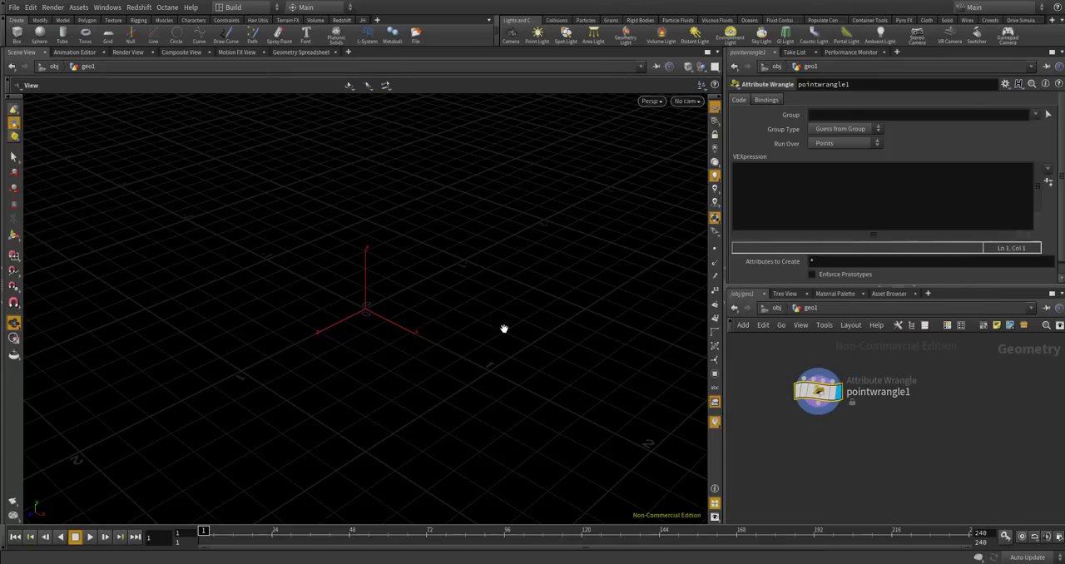
# Add a Null node beside the point wrangle in the geometry network.
pyautogui.scroll(-1, 417, 250)
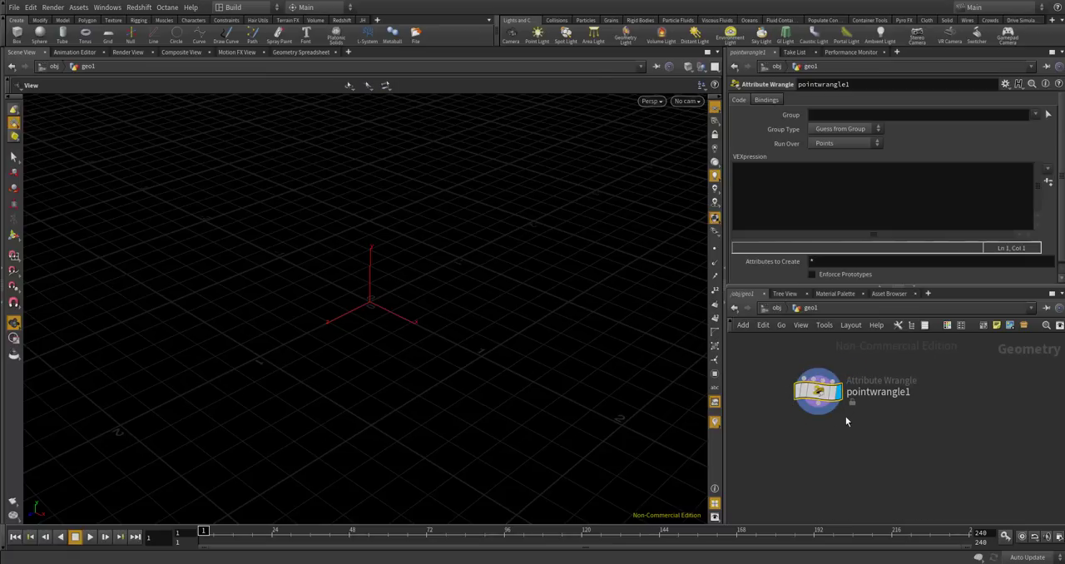
pyautogui.scroll(3, 814, 416)
pyautogui.press('Tab')
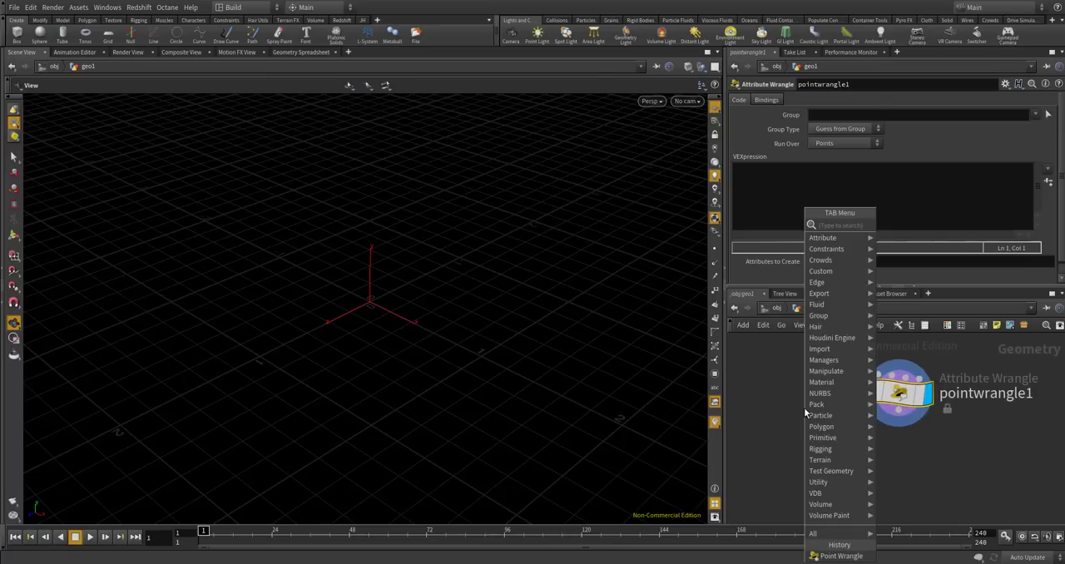
pyautogui.write('nul')
pyautogui.press('Return')
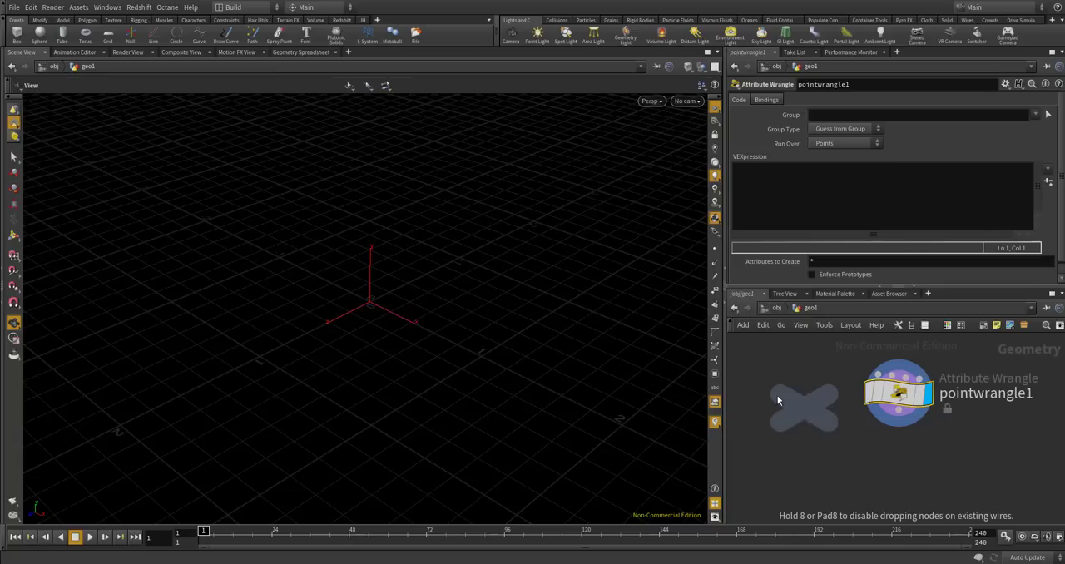
pyautogui.click(803, 407)
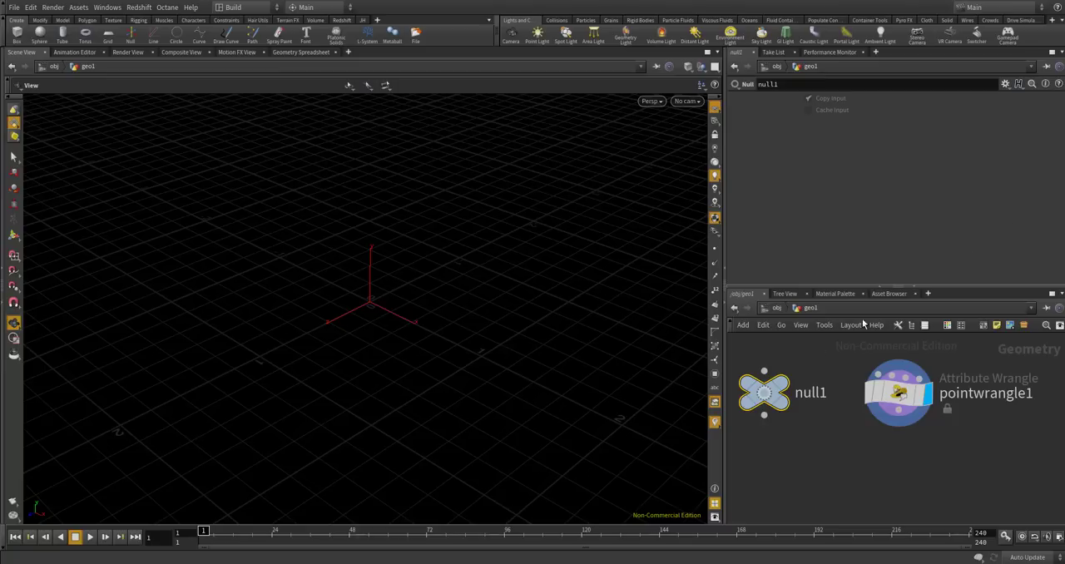
# Edit the Null node's parameter interface and add an integer parameter named bone_num with the label "bone num".
pyautogui.click(1005, 84)
pyautogui.click(923, 96)
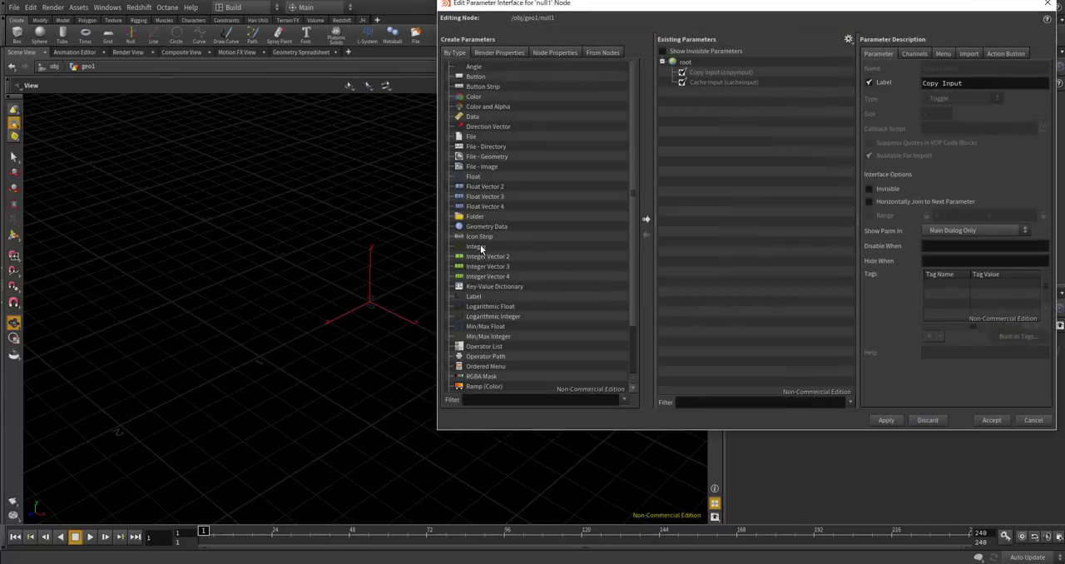
pyautogui.moveTo(480, 248); pyautogui.dragTo(736, 164)
pyautogui.doubleClick(930, 68)
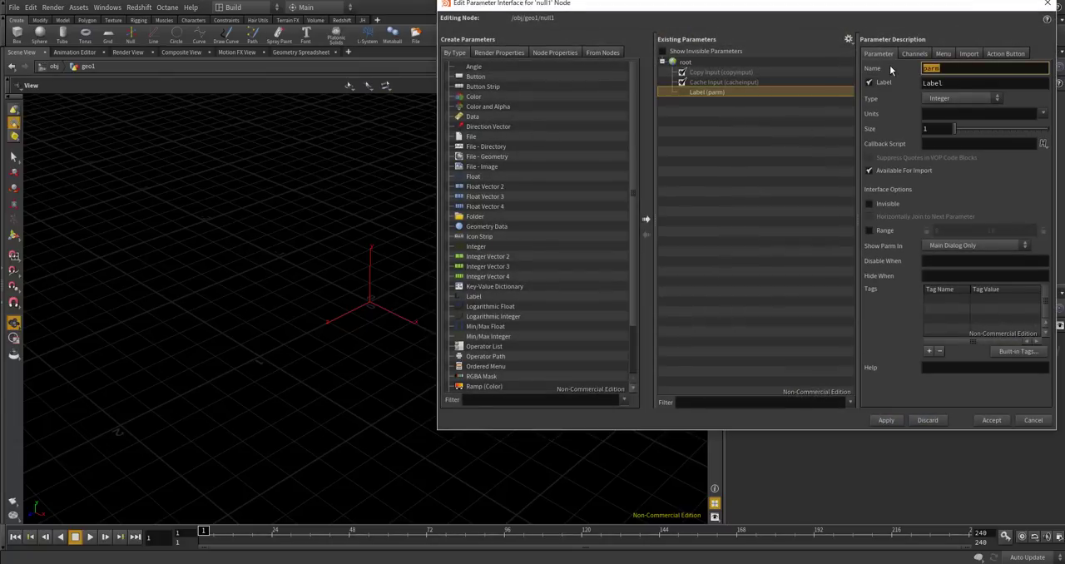
pyautogui.write('bone_num')
pyautogui.press('Tab')
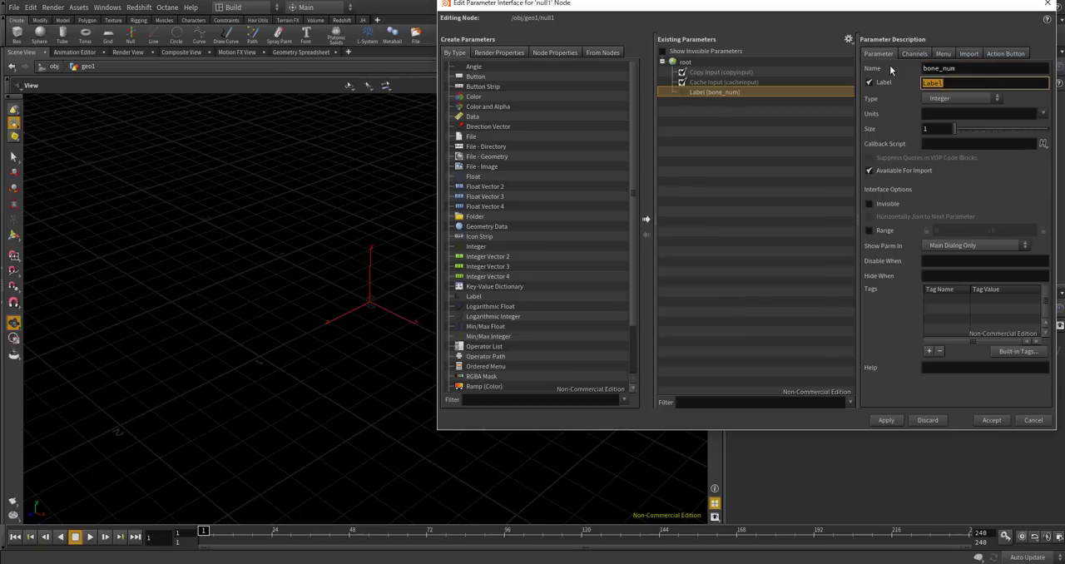
pyautogui.write('bone num')
pyautogui.press('Tab')
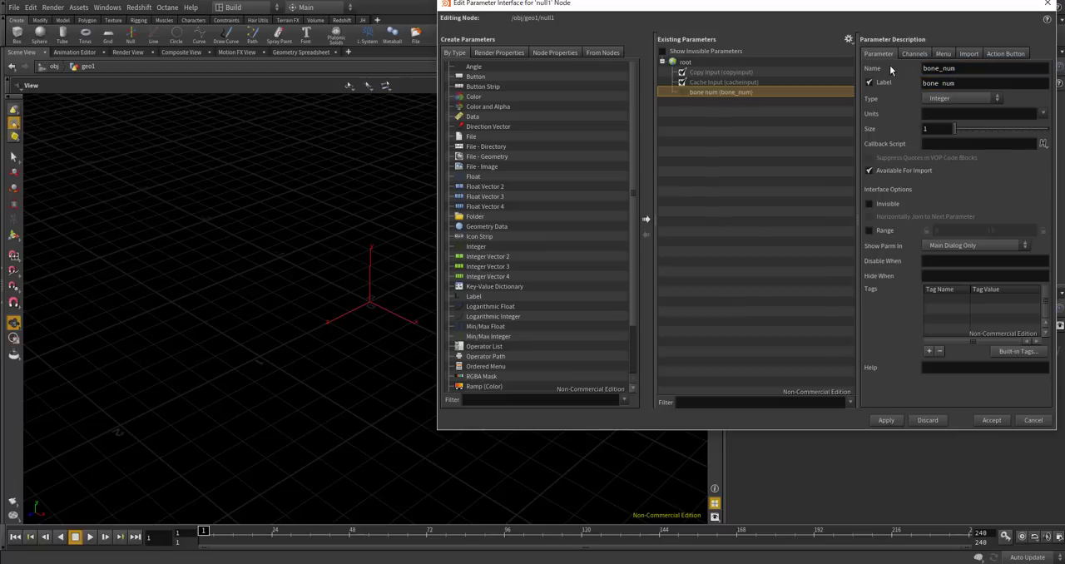
# Enable the range of the bone num parameter and set its minimum to 3.
pyautogui.click(870, 230)
pyautogui.write('10')
pyautogui.moveTo(947, 231); pyautogui.dragTo(913, 225)
pyautogui.press('Return')
pyautogui.write('3')
pyautogui.press('Return')
pyautogui.click(713, 74)
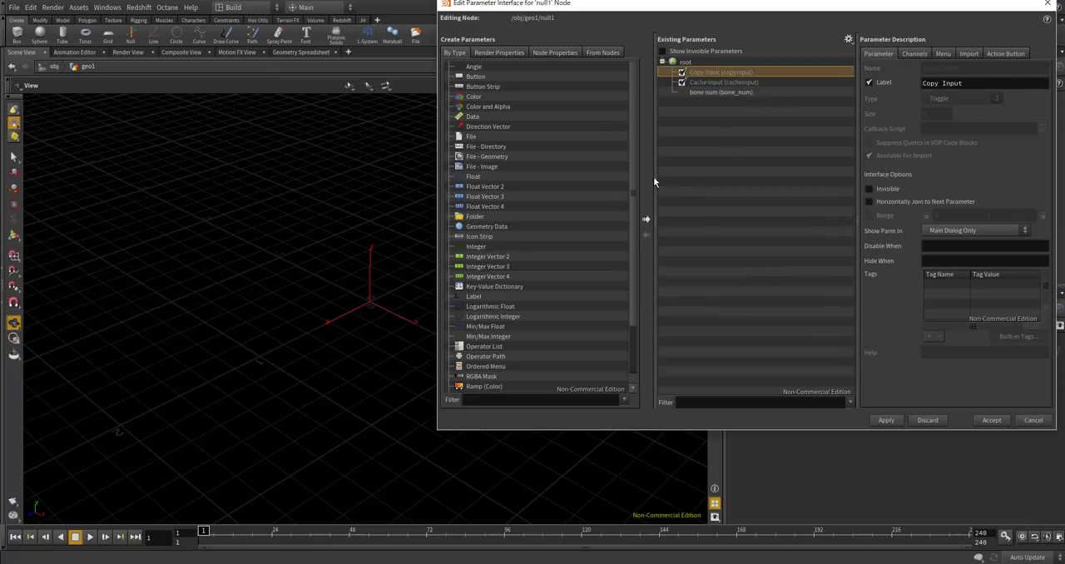
pyautogui.click(699, 92)
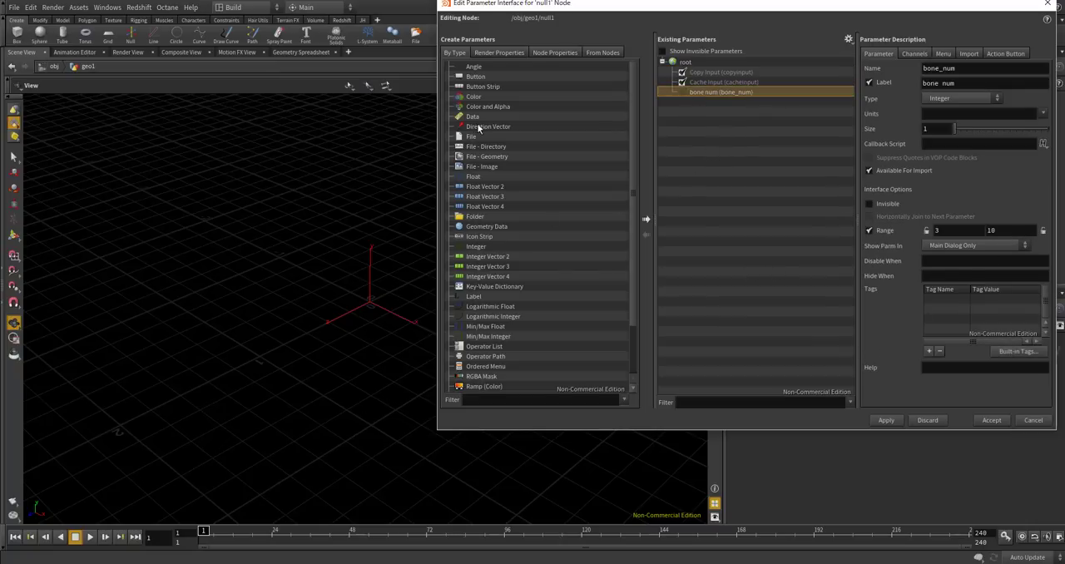
# Add an integer parameter named layer_num, labelled "layer num", enable its range and apply the interface changes.
pyautogui.moveTo(476, 247); pyautogui.dragTo(832, 134)
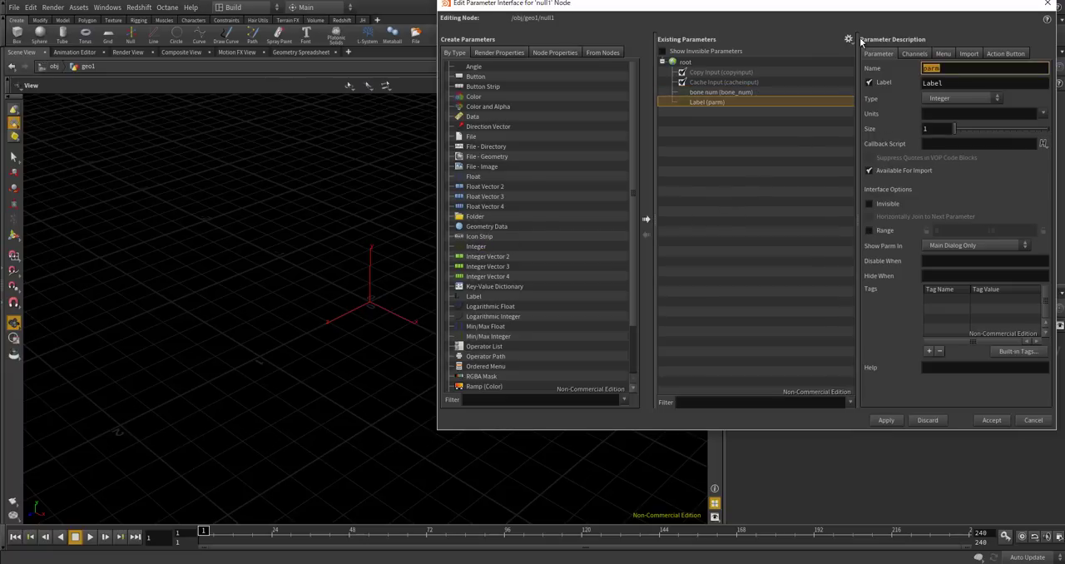
pyautogui.write('layer_num')
pyautogui.press('Tab')
pyautogui.write('lay')
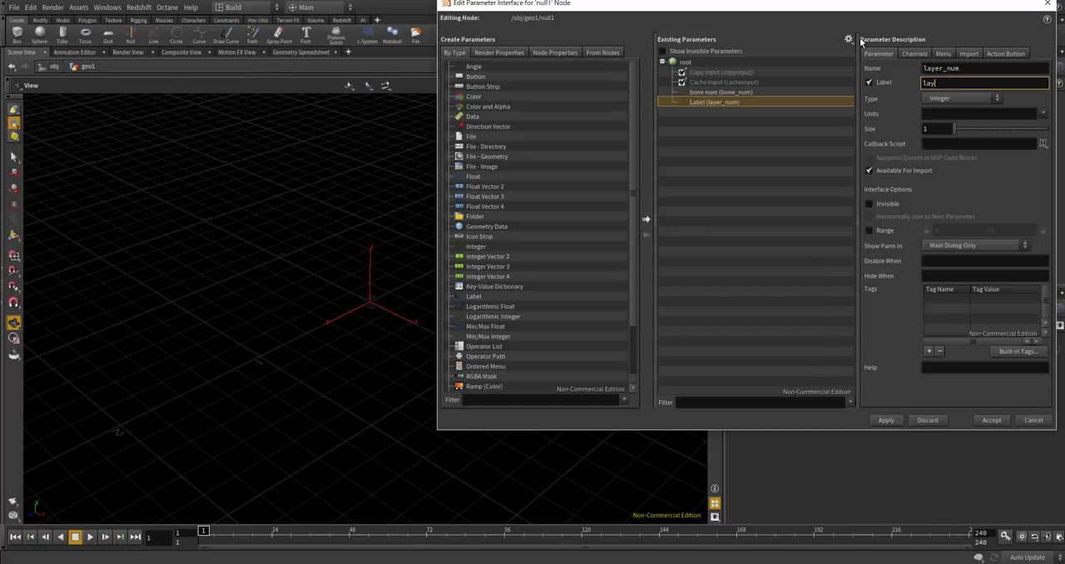
pyautogui.press('Return')
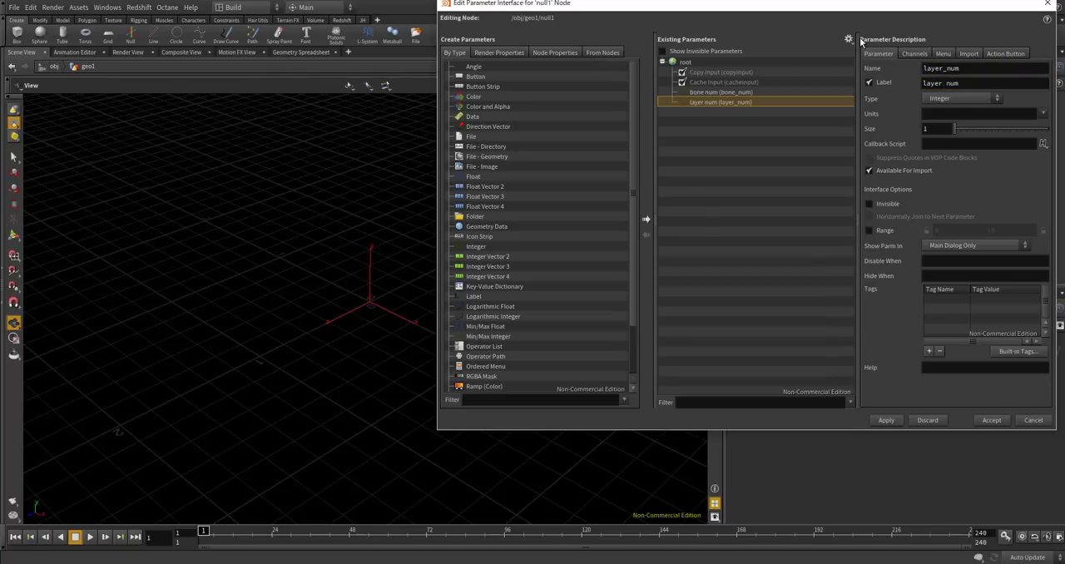
pyautogui.click(869, 230)
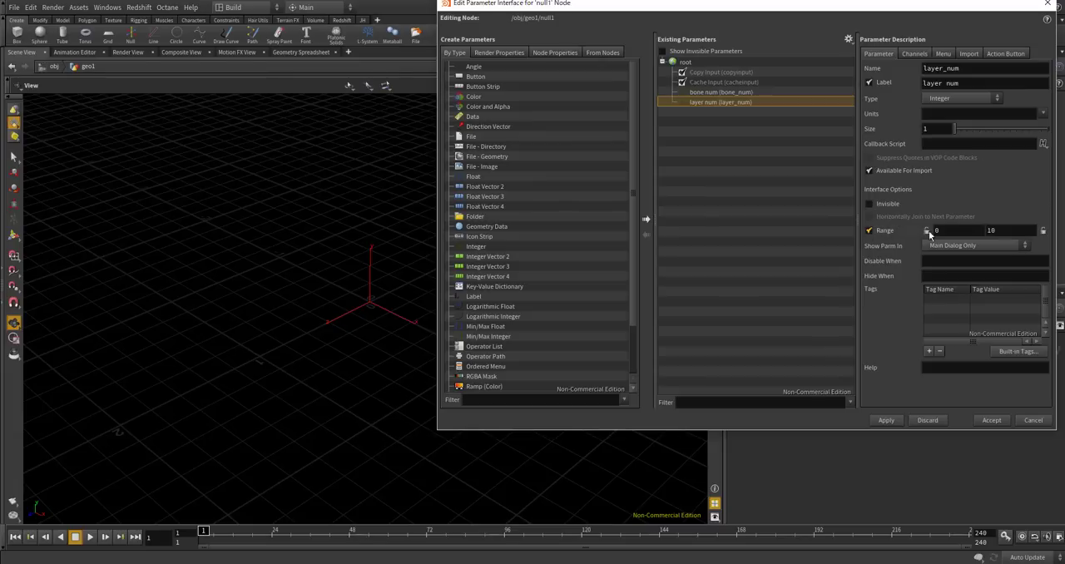
pyautogui.click(895, 422)
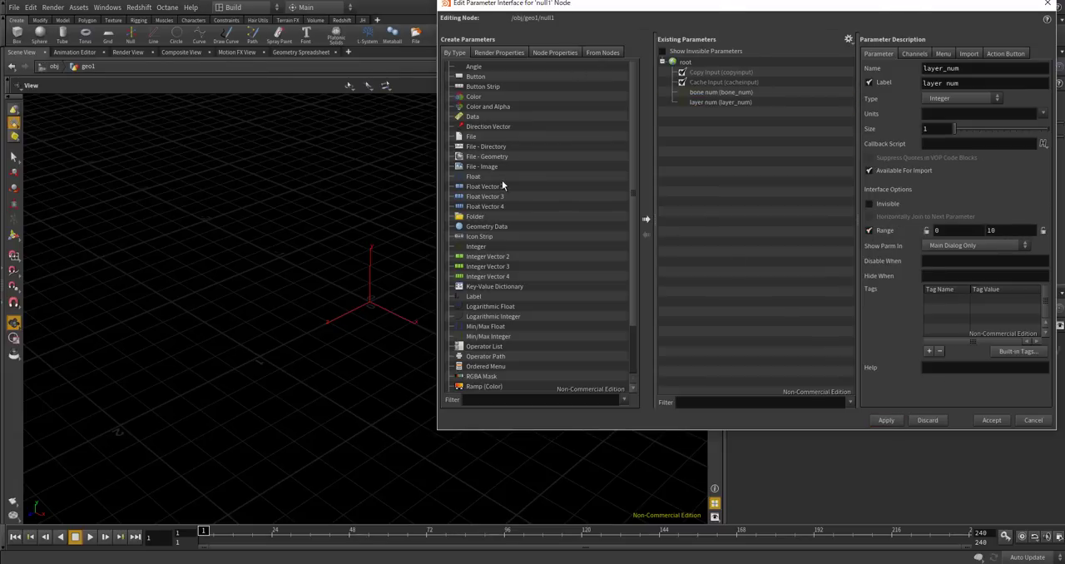
# Add a float parameter named layer_size, labelled "layer size", and enable its range with a maximum of 1.
pyautogui.moveTo(474, 176); pyautogui.dragTo(687, 63)
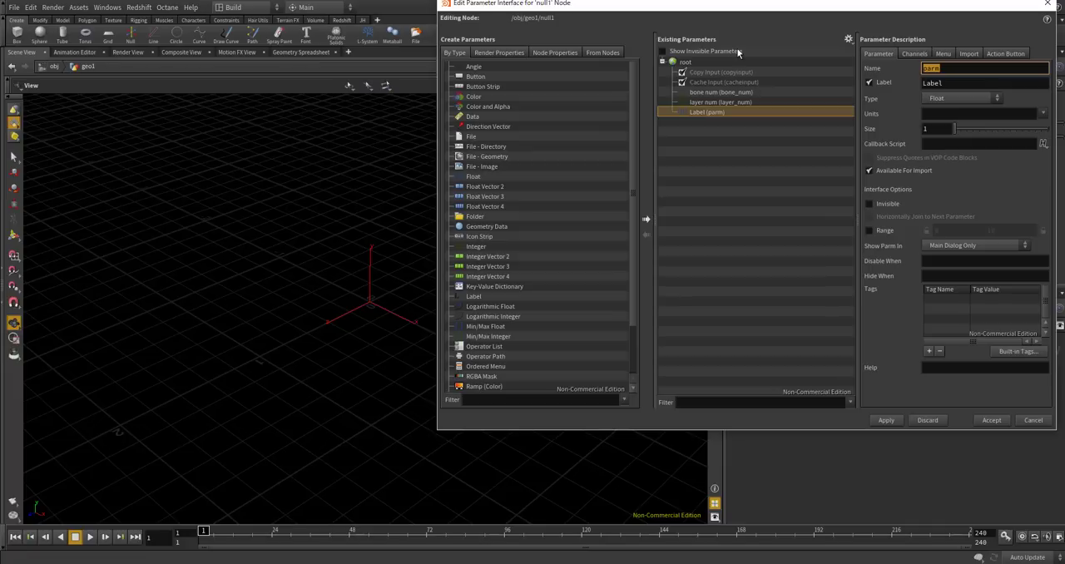
pyautogui.write('layer_size')
pyautogui.press('Tab')
pyautogui.write('la')
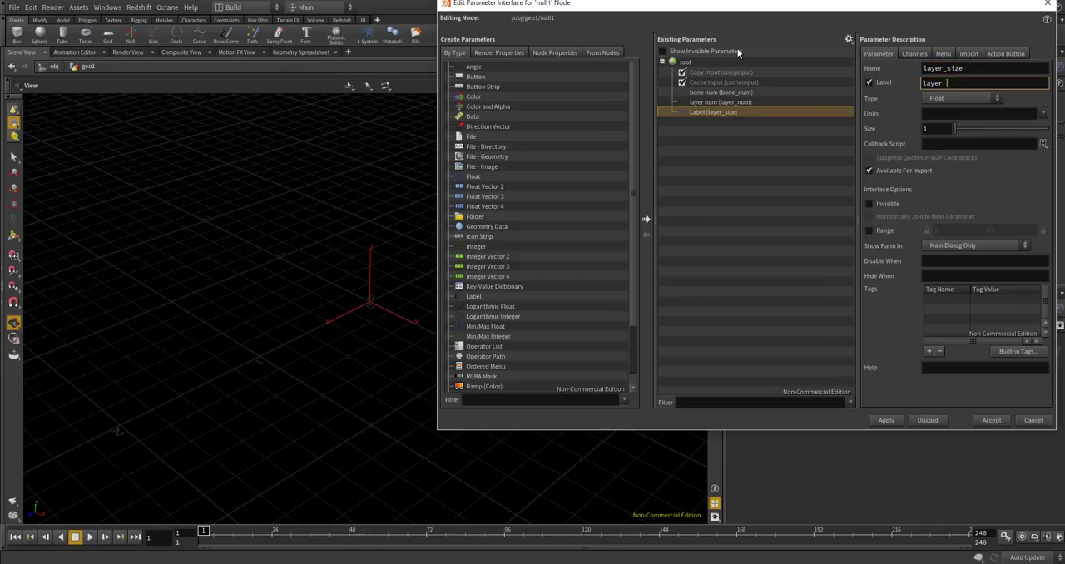
pyautogui.press('Return')
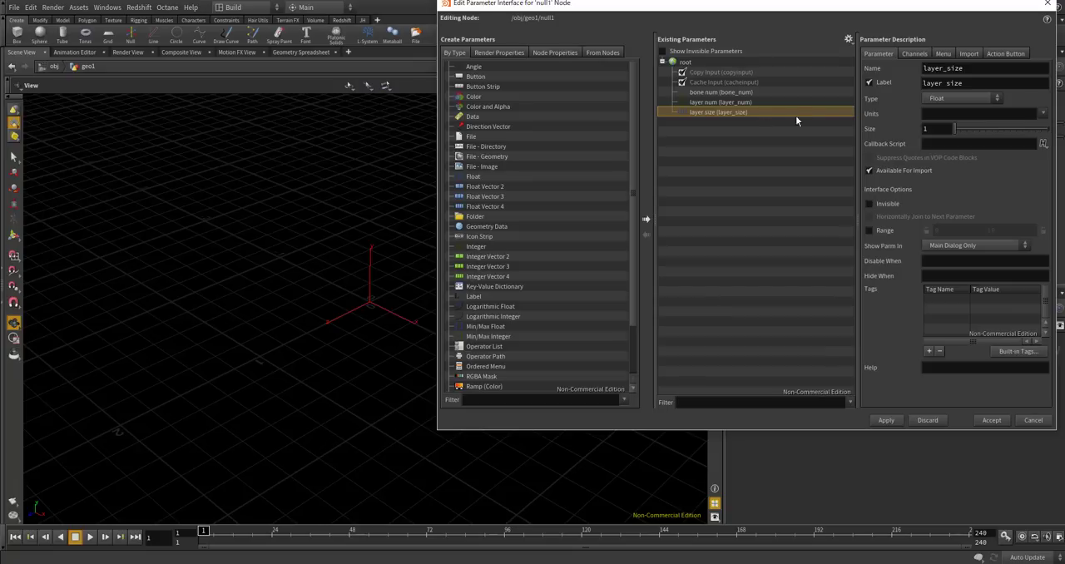
pyautogui.click(870, 231)
pyautogui.write('1')
pyautogui.press('Return')
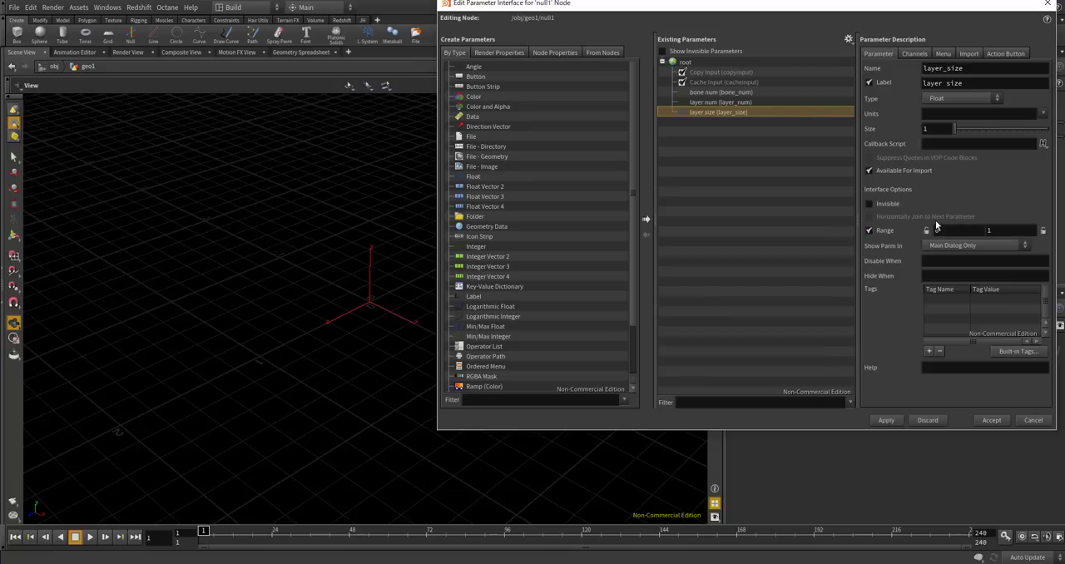
# Apply and accept the Null's parameter interface changes, and try adjusting the bone num and layer num values.
pyautogui.click(881, 422)
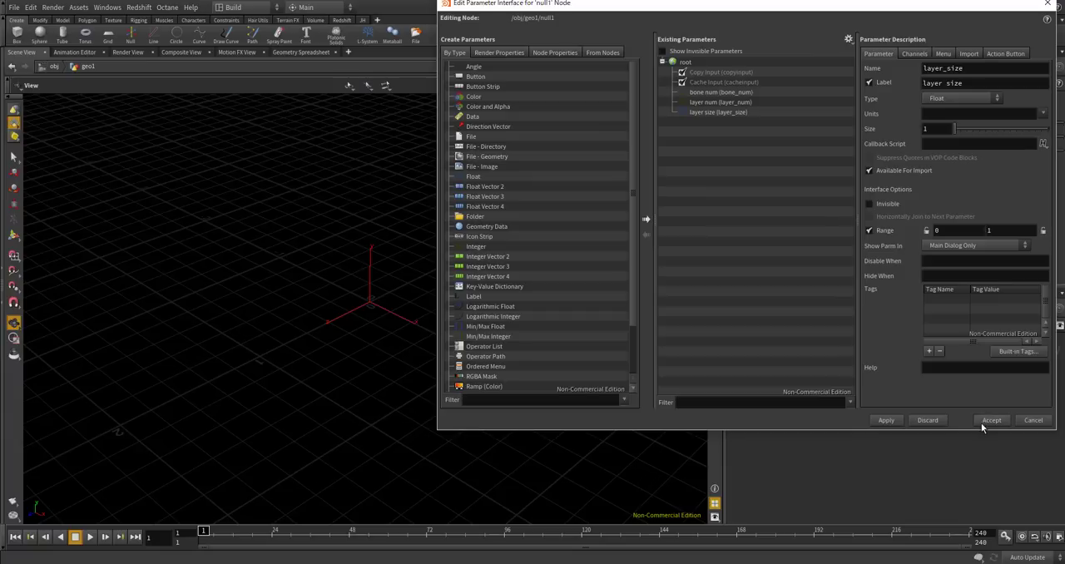
pyautogui.click(1008, 420)
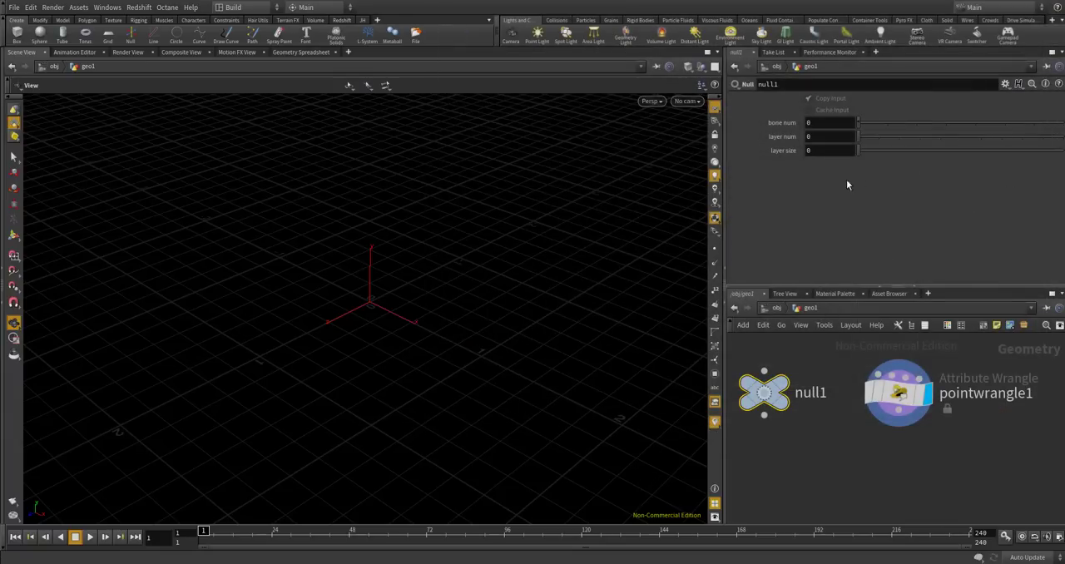
pyautogui.click(802, 122)
pyautogui.press('Return')
pyautogui.moveTo(863, 138); pyautogui.dragTo(1022, 145)
# Edit the Null's parameter interface, changing the bone num range maximum and setting the layer num range maximum to 100.
pyautogui.click(1005, 84)
pyautogui.click(924, 88)
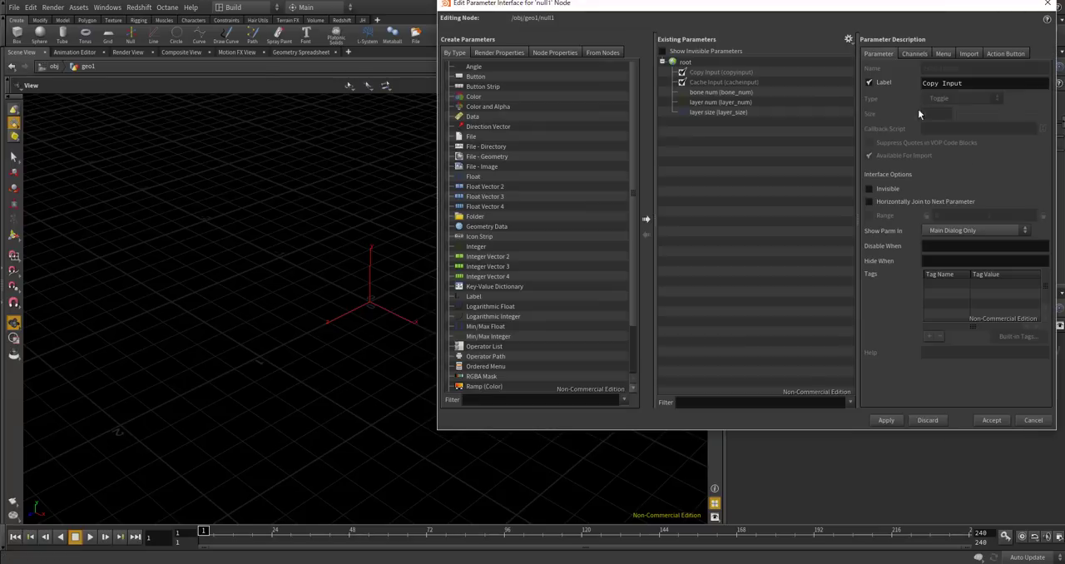
pyautogui.click(729, 92)
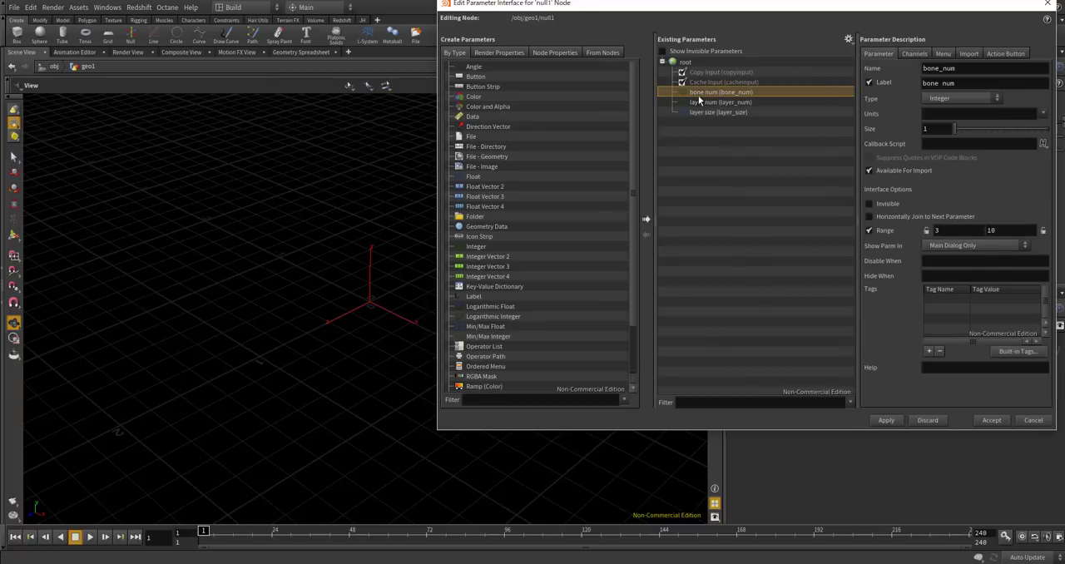
pyautogui.doubleClick(988, 231)
pyautogui.click(698, 102)
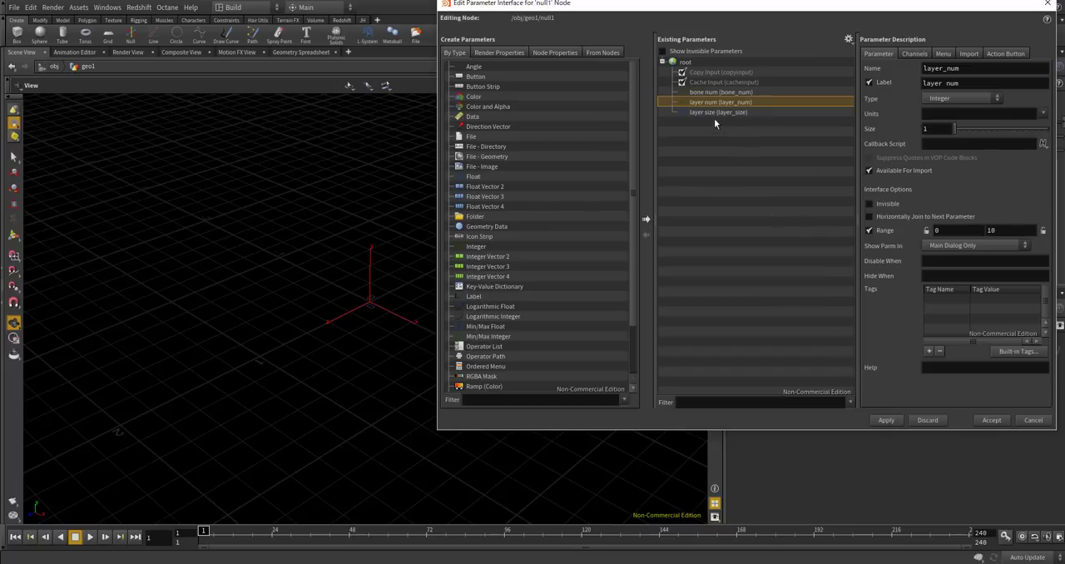
pyautogui.click(1003, 230)
pyautogui.write('0')
pyautogui.click(994, 422)
# Set the Null's bone num to 13, layer num to 20 and layer size to about 0.165.
pyautogui.moveTo(920, 146); pyautogui.dragTo(890, 151)
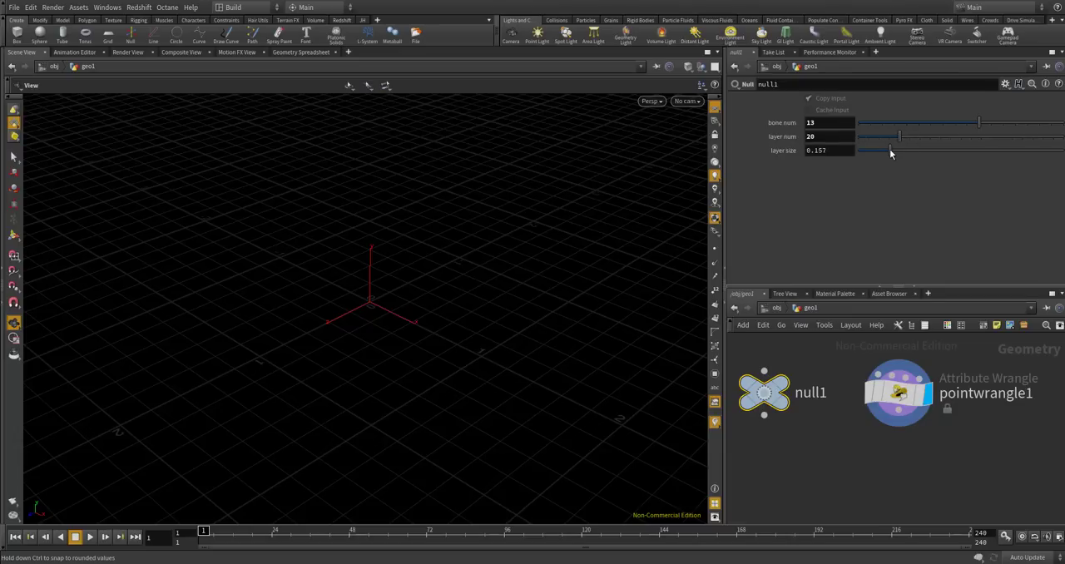
# Rename the point wrangle node to initial_shape.
pyautogui.scroll(-2, 870, 391)
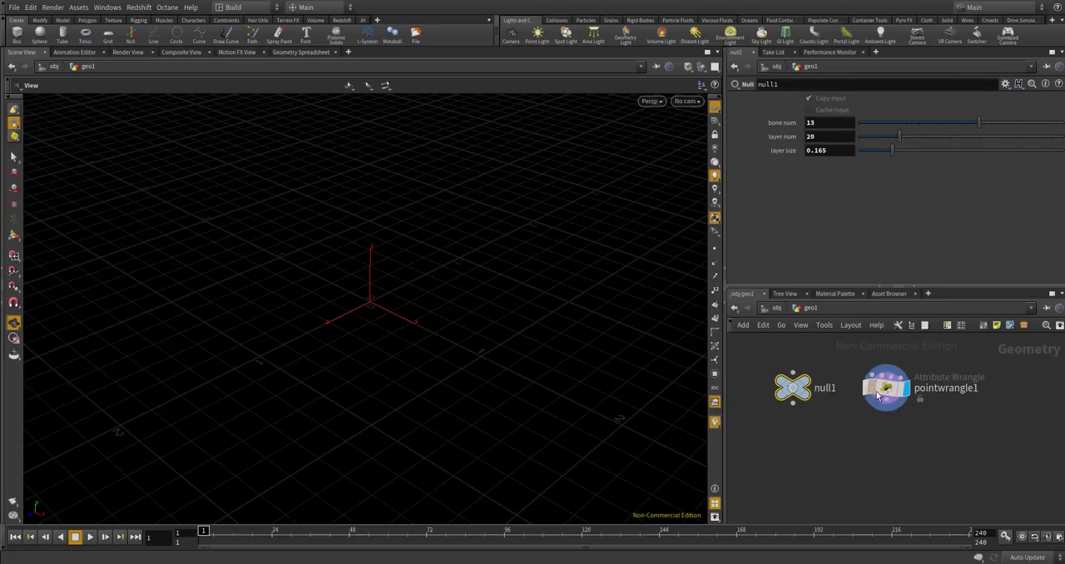
pyautogui.scroll(2, 870, 391)
pyautogui.click(885, 384)
pyautogui.doubleClick(965, 387)
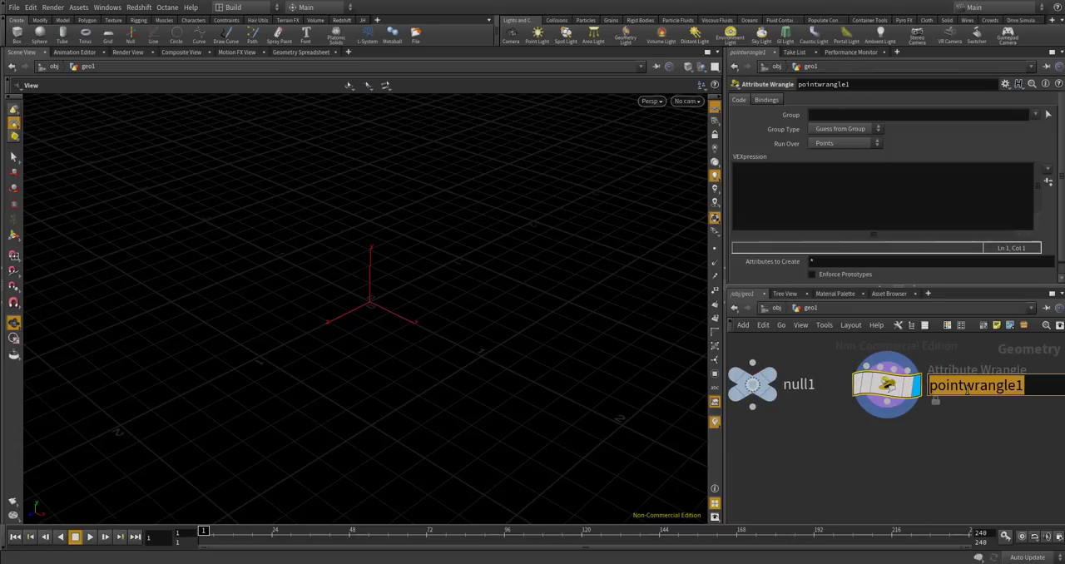
pyautogui.write('initi')
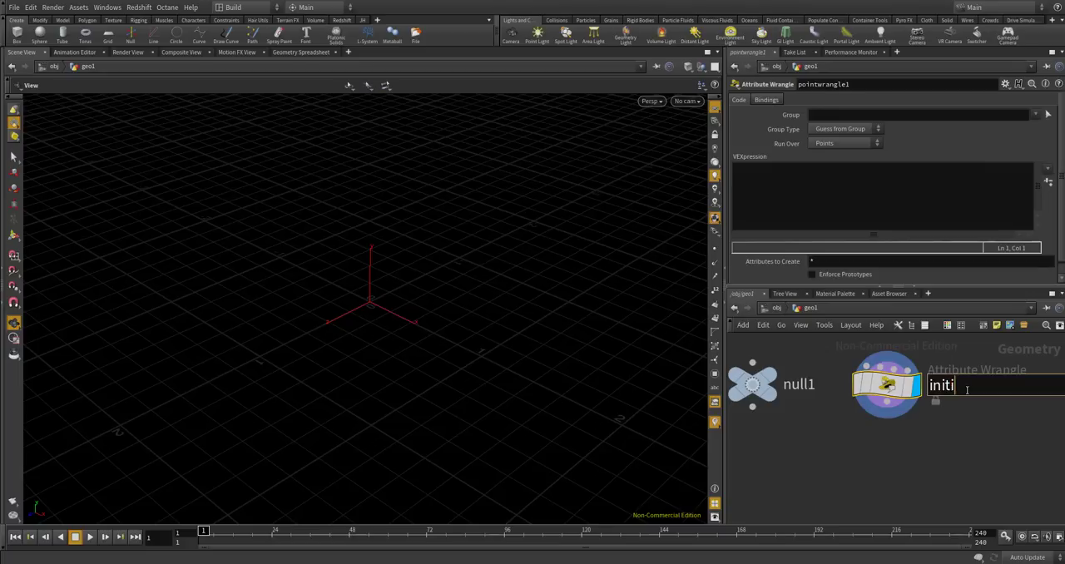
pyautogui.write('al_shape')
pyautogui.press('Return')
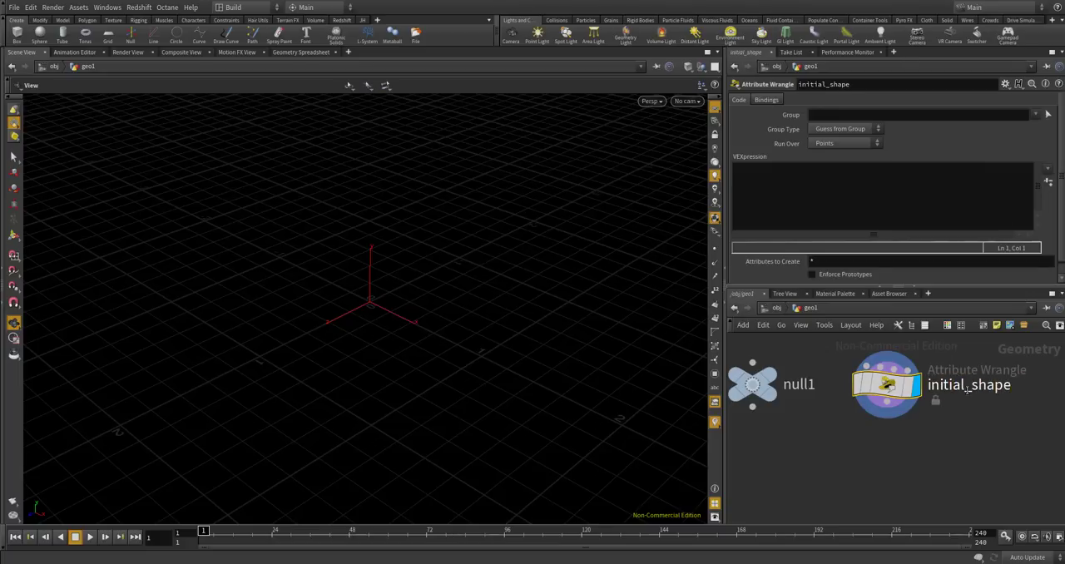
# Set the initial_shape wrangle to run over Detail (only once).
pyautogui.click(798, 182)
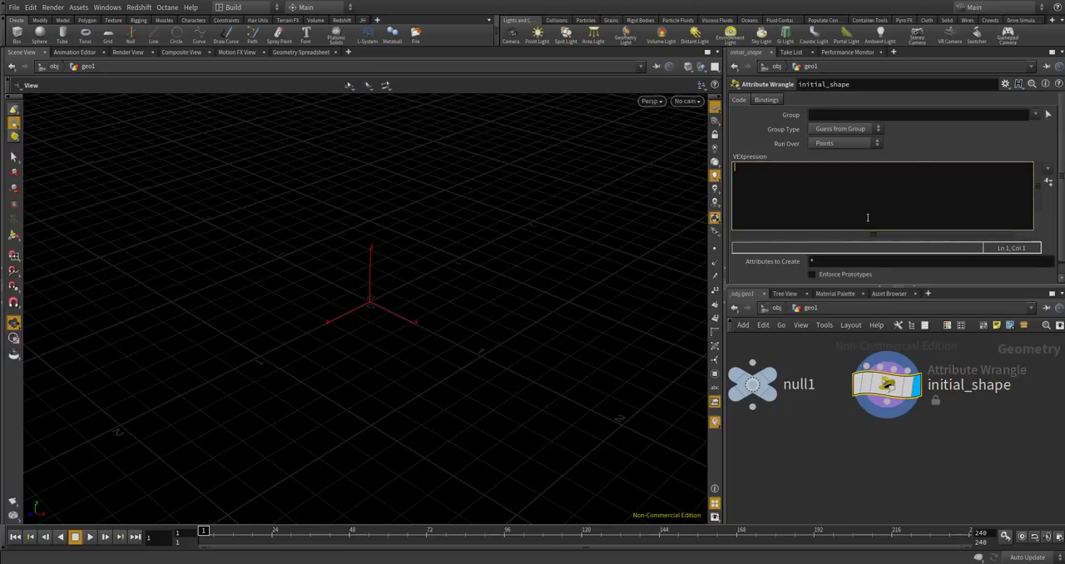
pyautogui.moveTo(504, 309); pyautogui.dragTo(413, 275)
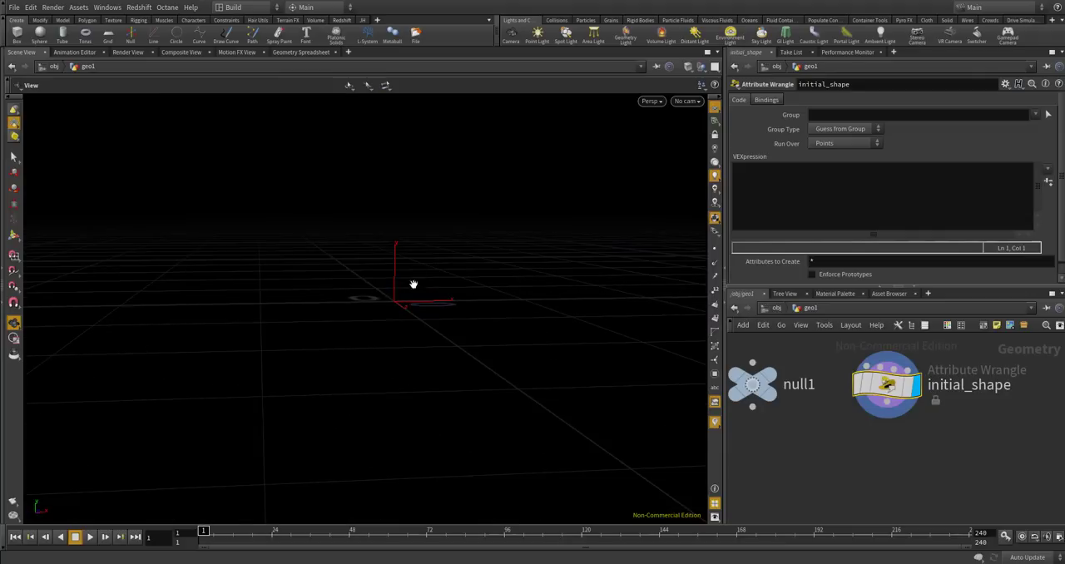
pyautogui.moveTo(458, 316); pyautogui.dragTo(418, 336)
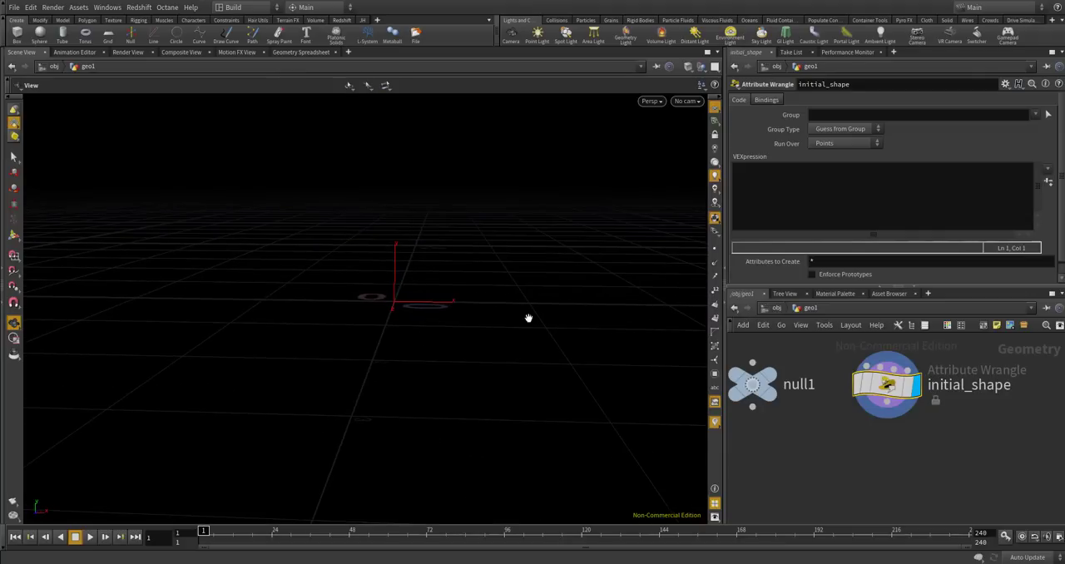
pyautogui.click(861, 167)
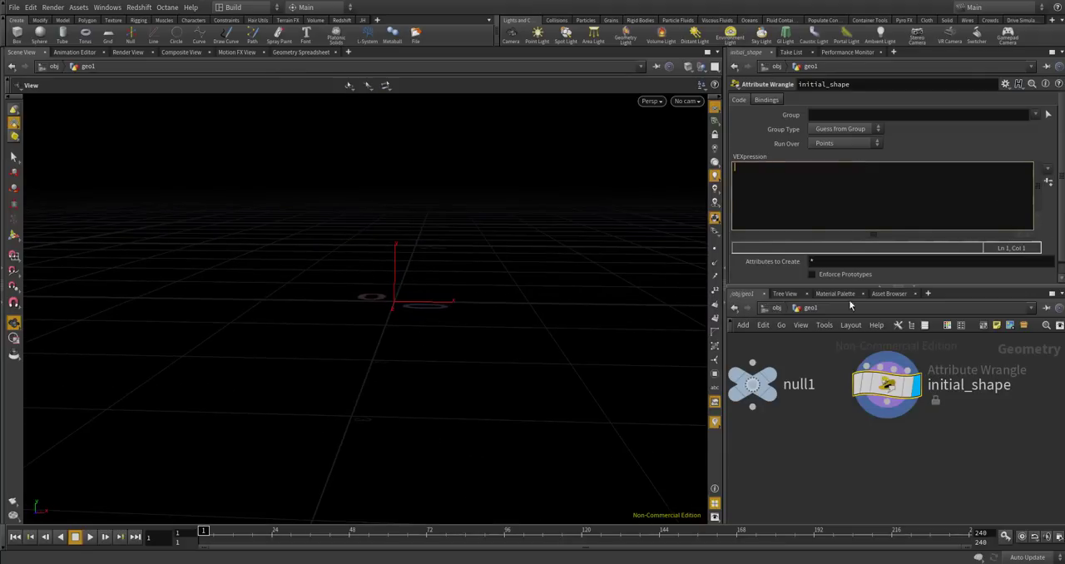
pyautogui.click(845, 143)
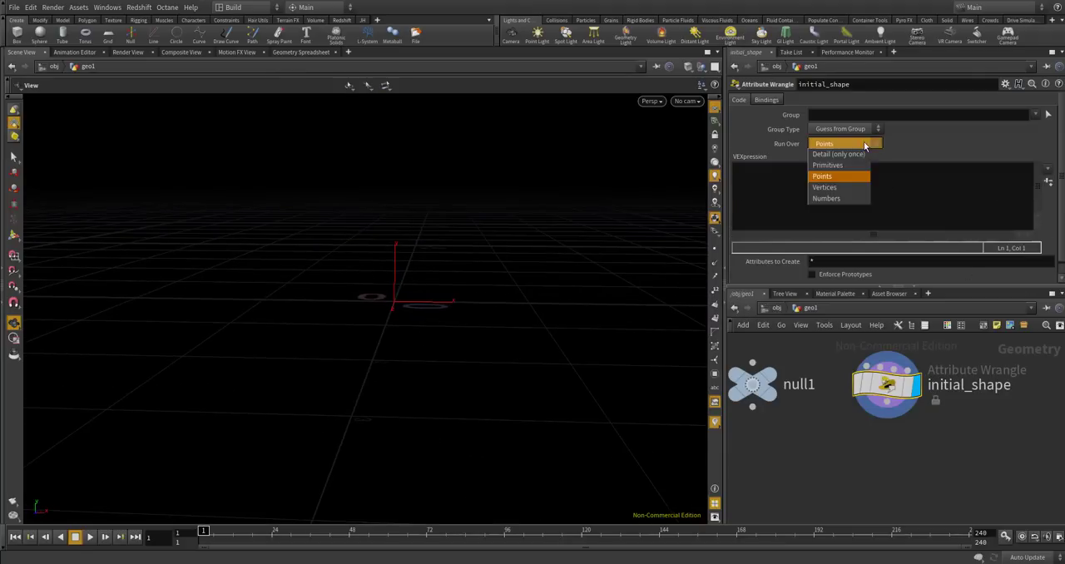
pyautogui.click(840, 145)
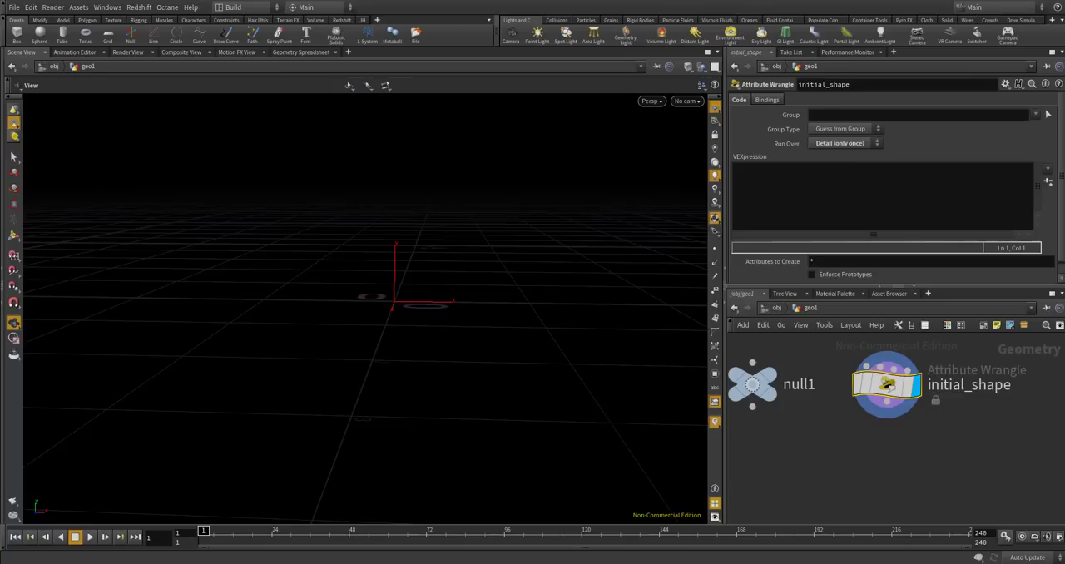
# Declare the bone count in the wrangle code with int bone_num = chi("bone_num");.
pyautogui.click(848, 218)
pyautogui.write('in')
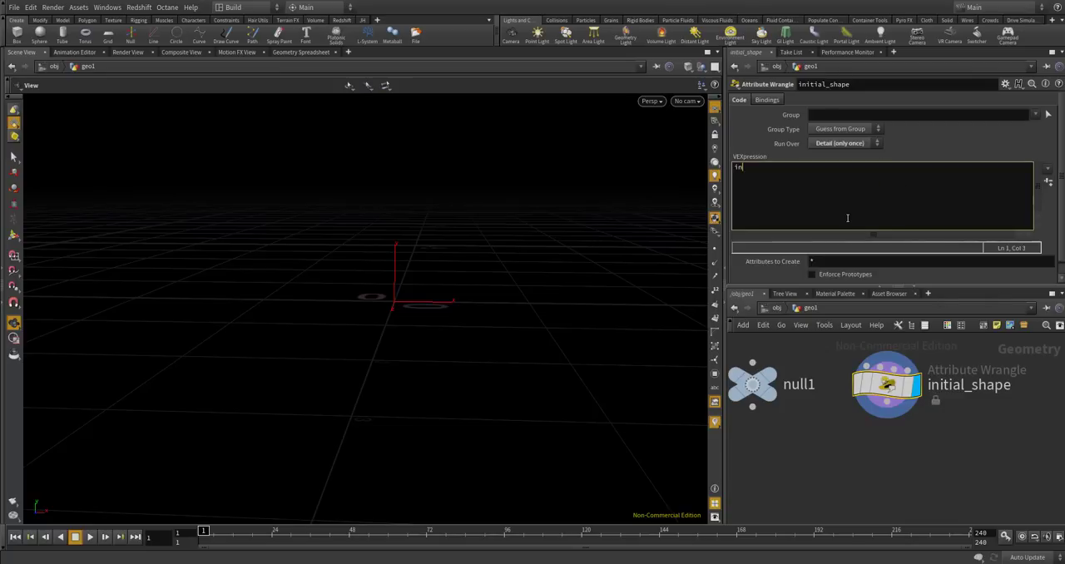
pyautogui.write('t bone_num =')
pyautogui.write(' chi("')
pyautogui.press('BackSpace')
pyautogui.write('chi("bone ')
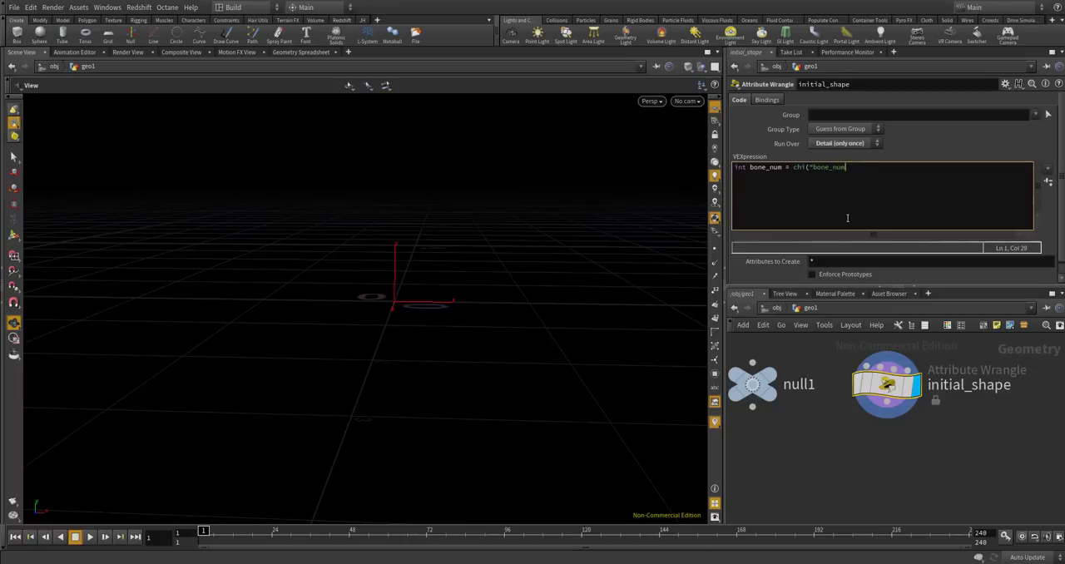
pyautogui.write('num");')
# Add the line int layer_num = chi("layer_num"); to the wrangle code and create the spare parameters for both channels.
pyautogui.press('Return')
pyautogui.write('int layer num = chi("layer_num");')
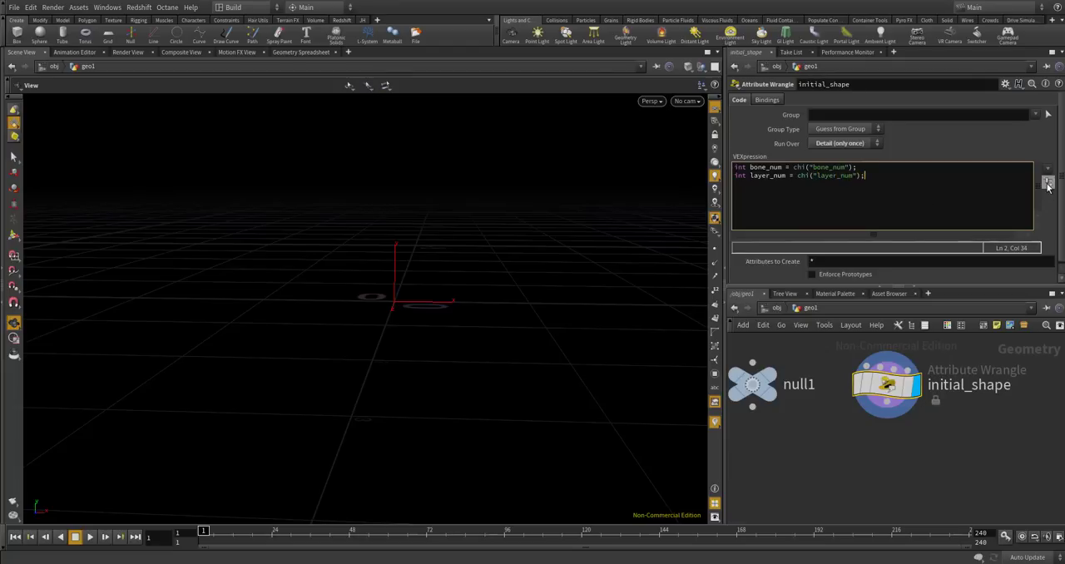
pyautogui.moveTo(1061, 213); pyautogui.dragTo(1048, 274)
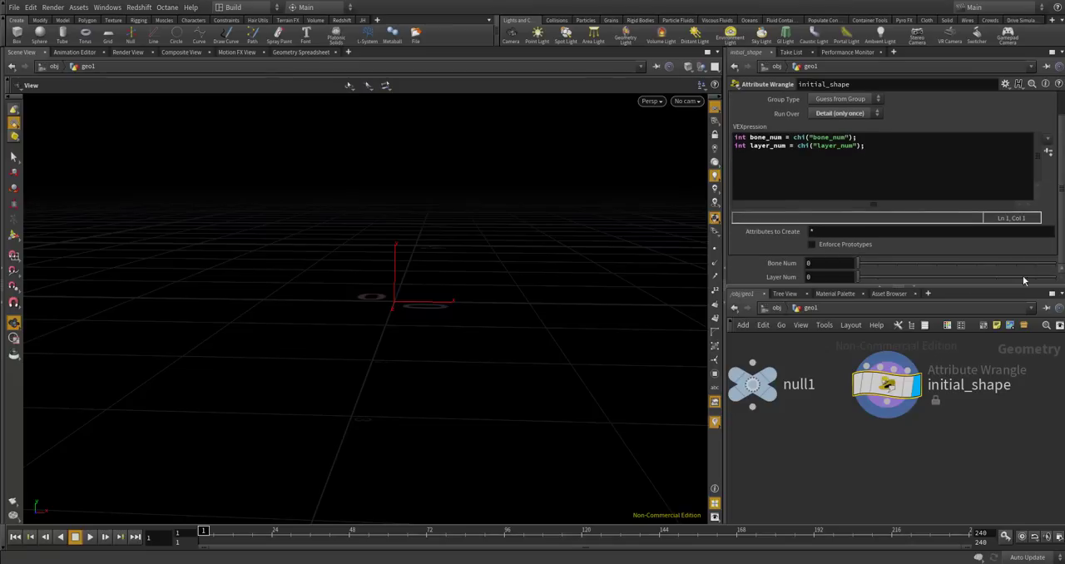
# Rename the Null node to CONTROLLER.
pyautogui.scroll(-1, 957, 503)
pyautogui.scroll(-1, 801, 408)
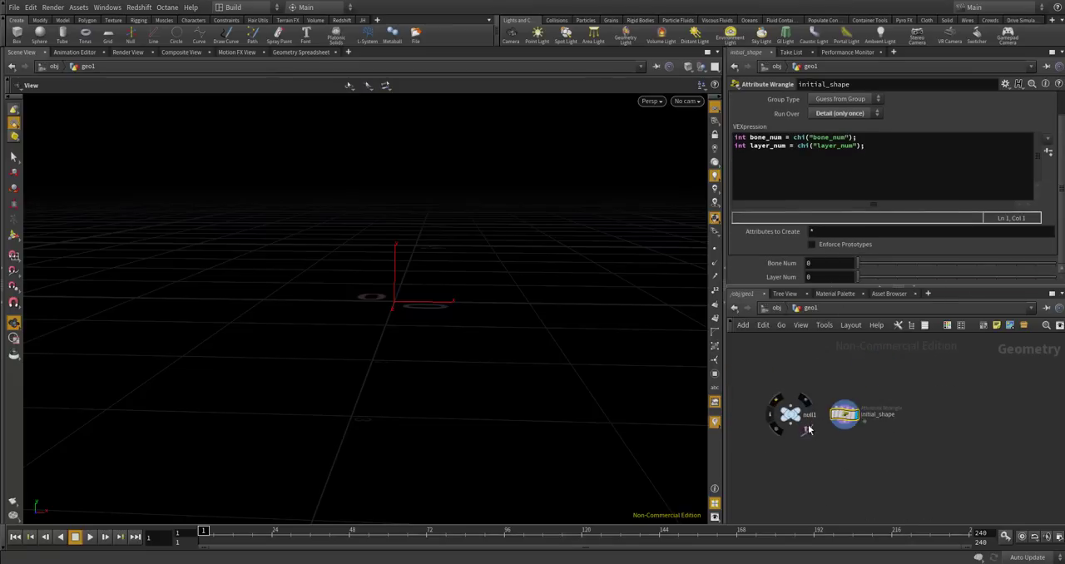
pyautogui.doubleClick(811, 414)
pyautogui.write('CONTROLLER')
pyautogui.press('Return')
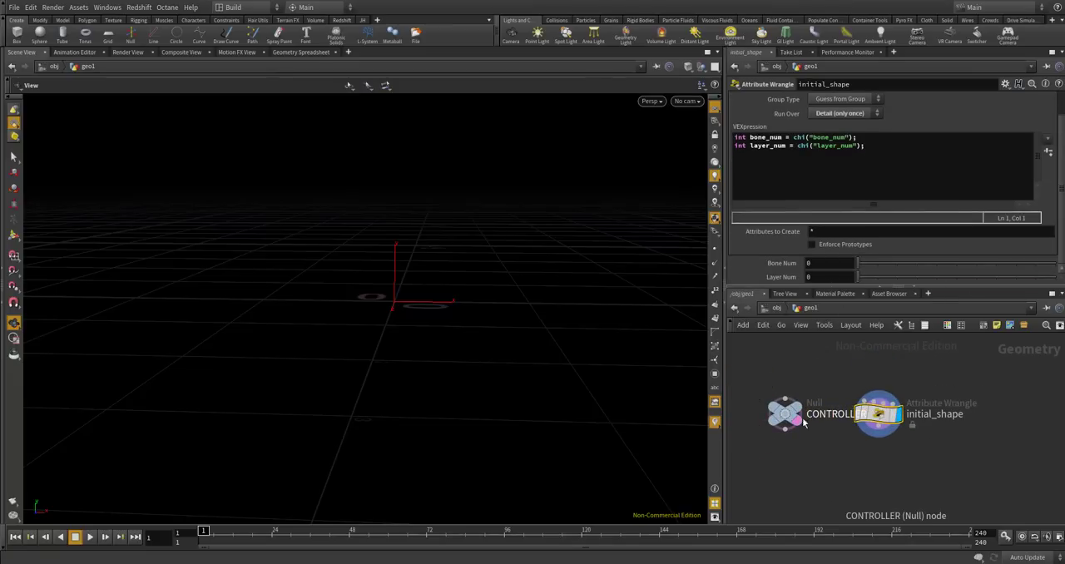
# Move the CONTROLLER node further away from the wrangle and colour it dark blue.
pyautogui.moveTo(809, 418); pyautogui.dragTo(783, 419)
pyautogui.press('c')
pyautogui.click(832, 473)
pyautogui.hotkey('ctrl', 'z')
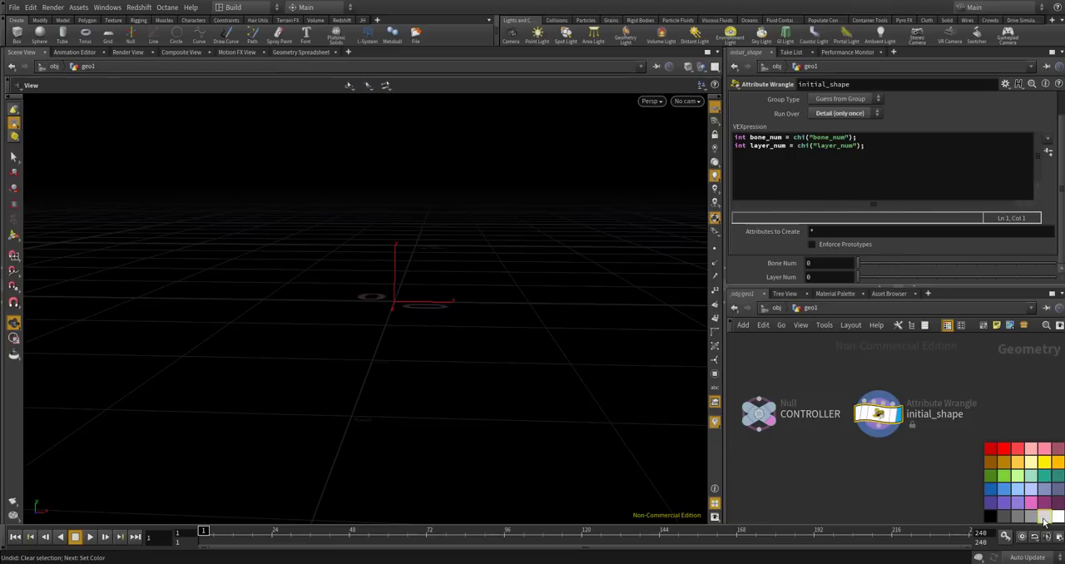
pyautogui.click(759, 413)
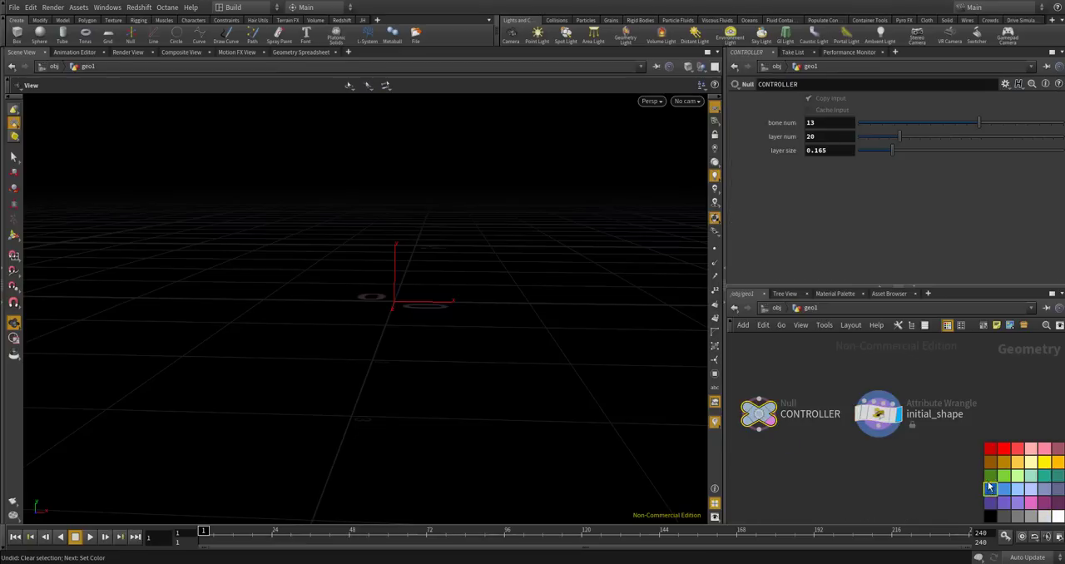
pyautogui.click(989, 488)
# Copy CONTROLLER's bone num parameter and paste it as a relative reference into the initial_shape wrangle's Bone Num.
pyautogui.rightClick(829, 122)
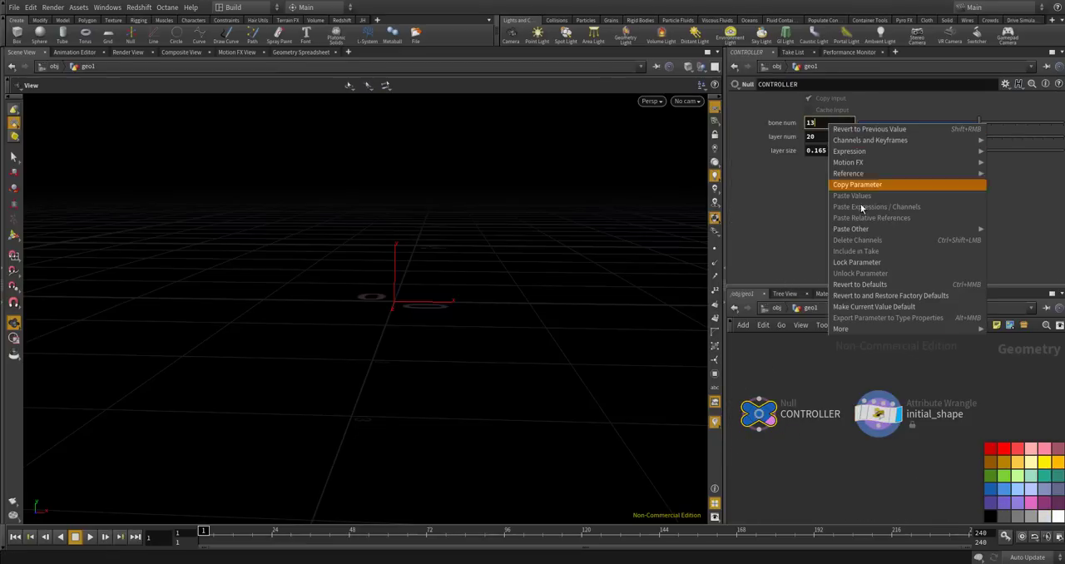
pyautogui.click(861, 184)
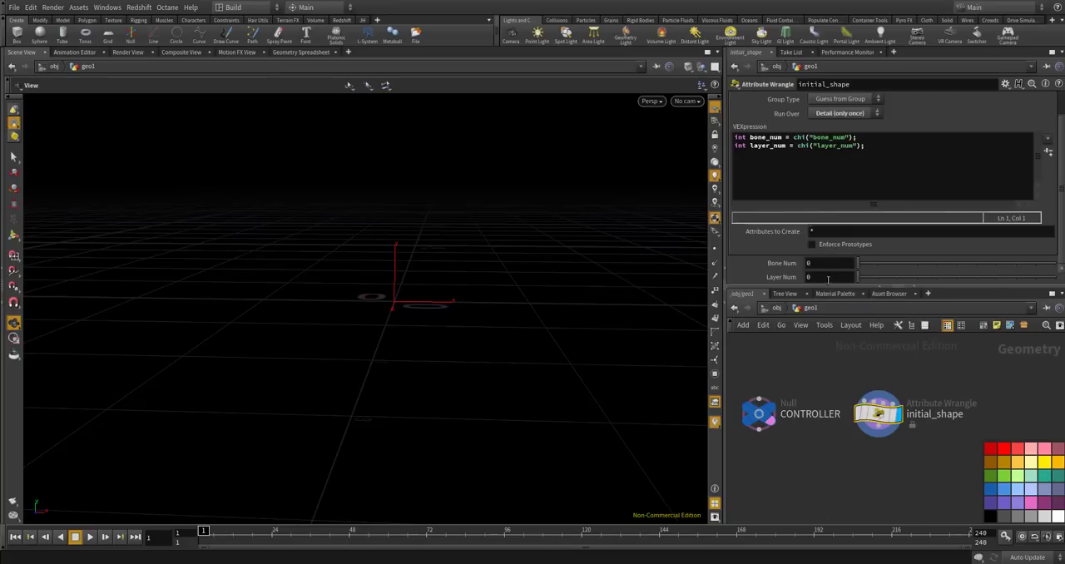
pyautogui.rightClick(823, 263)
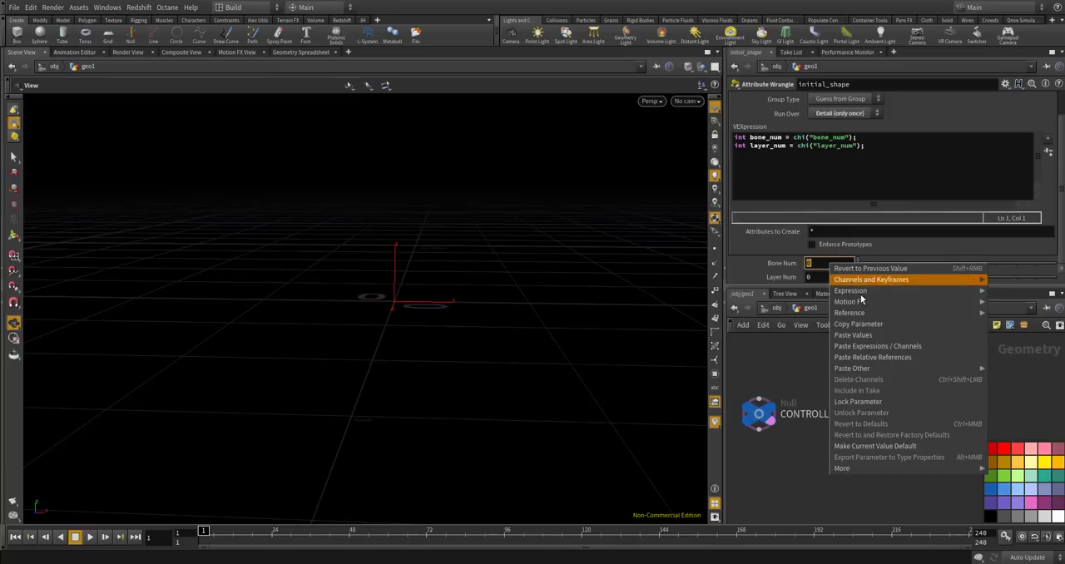
pyautogui.click(892, 356)
# Link the wrangle's Layer Num to ch("../CONTROLLER/layer_num") and switch both linked parameters to show their evaluated values.
pyautogui.click(835, 278)
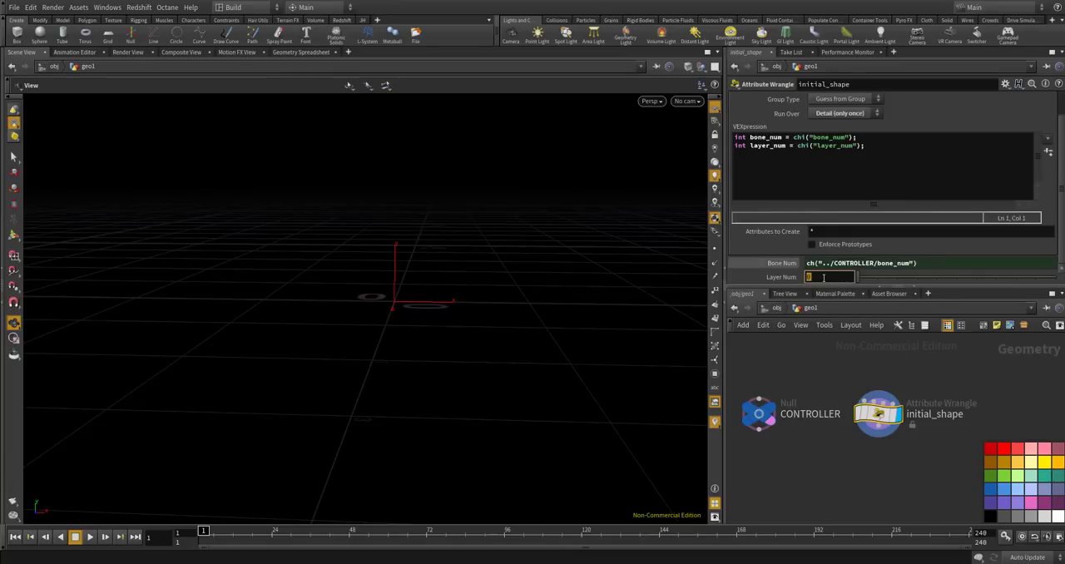
pyautogui.rightClick(816, 277)
pyautogui.click(869, 374)
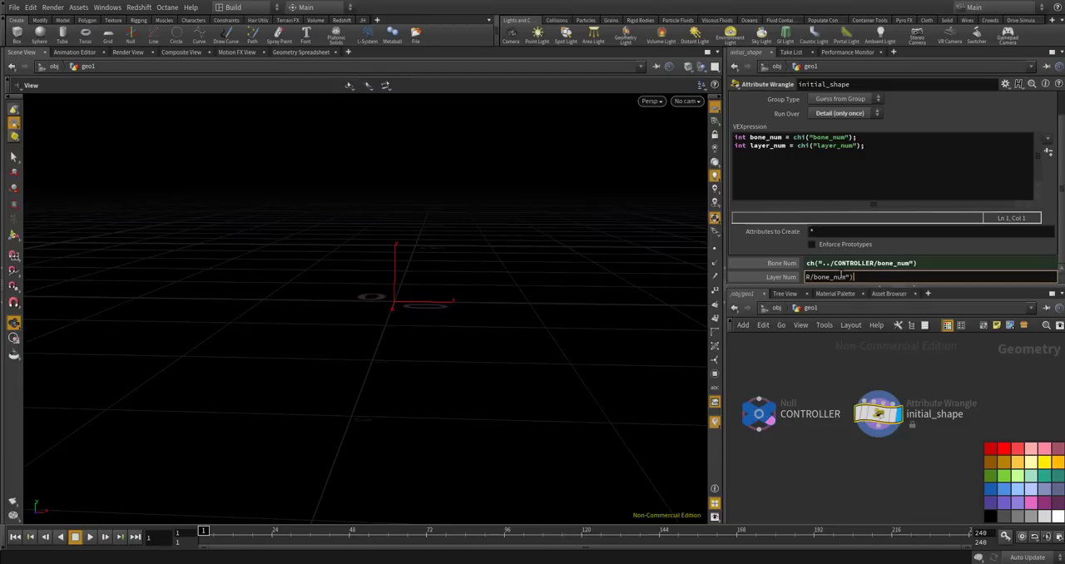
pyautogui.moveTo(830, 277); pyautogui.dragTo(814, 277)
pyautogui.write('layer')
pyautogui.press('Return')
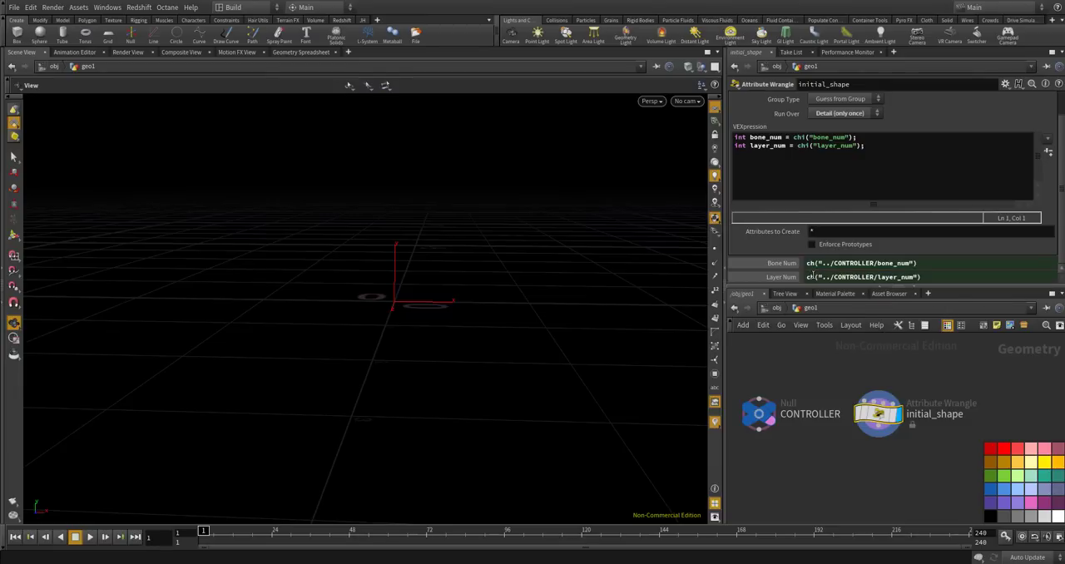
pyautogui.click(780, 265)
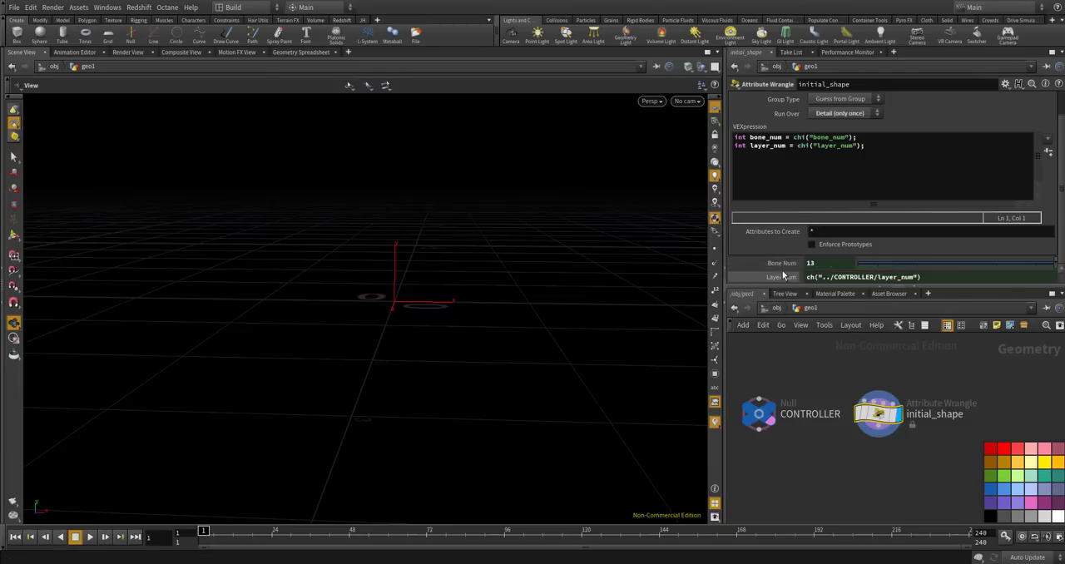
pyautogui.click(784, 276)
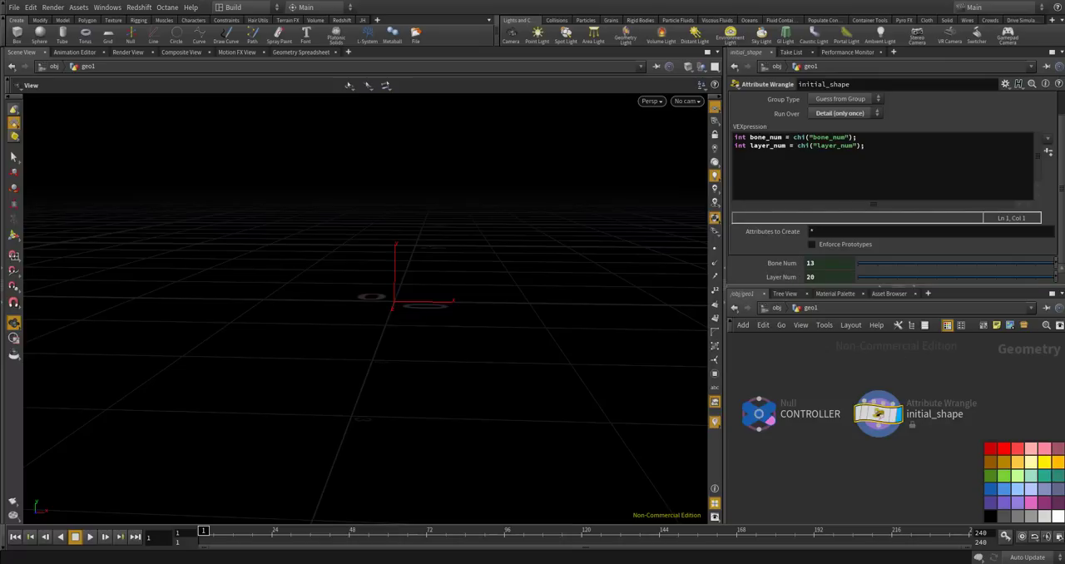
# Add the line float layer_size = chf("layer_size"); to the wrangle code and create its Layer Size parameter.
pyautogui.click(935, 161)
pyautogui.press('Return')
pyautogui.write('float ')
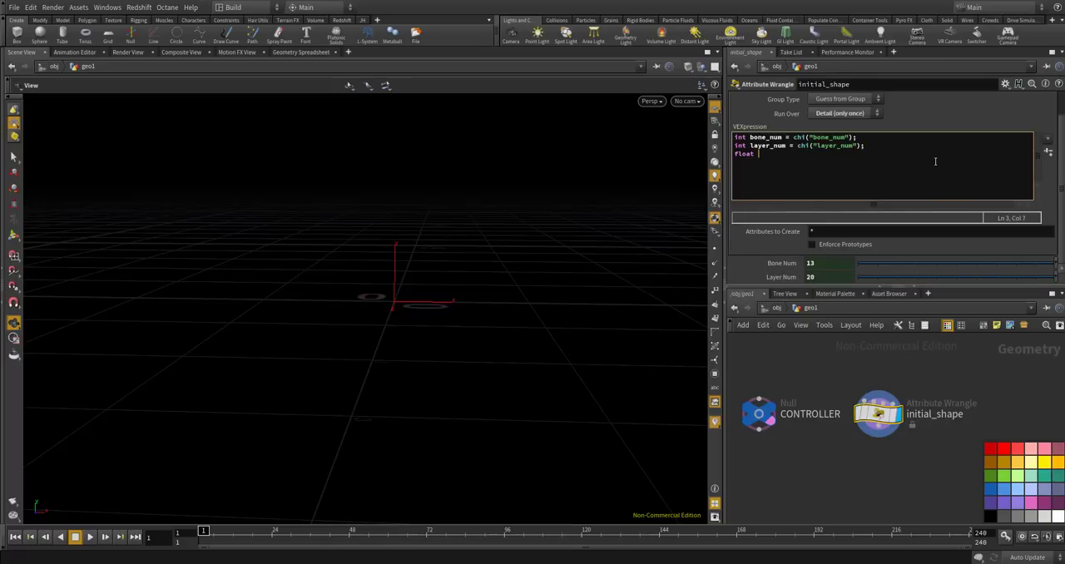
pyautogui.write('layer_size = chf("layer_size");')
pyautogui.press('Return')
pyautogui.click(1047, 153)
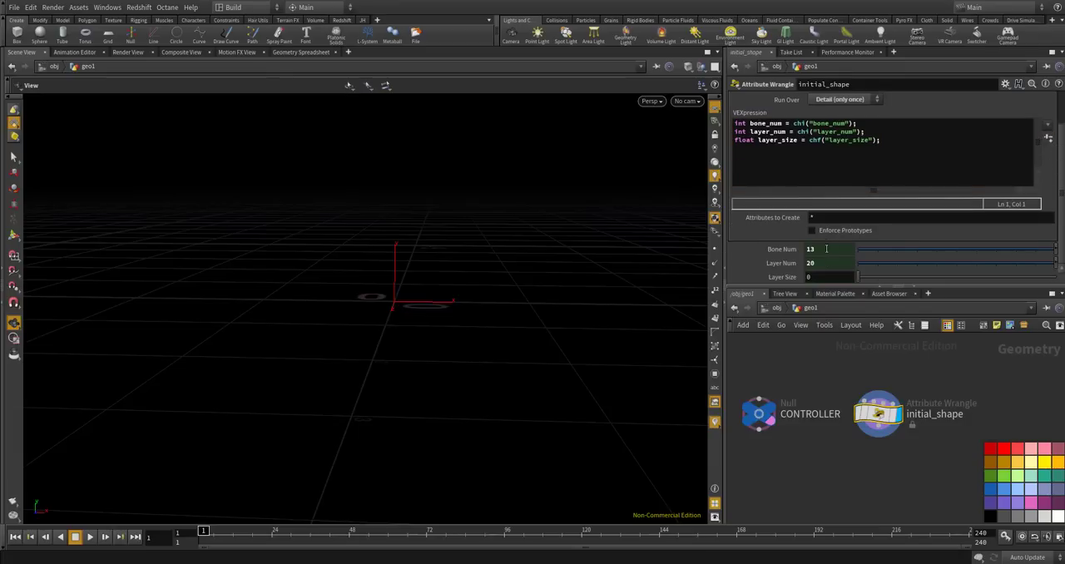
# Link the wrangle's Layer Size to ch("../CONTROLLER/layer_size") and switch Layer Num and Layer Size back to their evaluated values.
pyautogui.click(790, 265)
pyautogui.moveTo(931, 263); pyautogui.dragTo(727, 261)
pyautogui.hotkey('ctrl', 'c')
pyautogui.click(836, 277)
pyautogui.hotkey('ctrl', 'v')
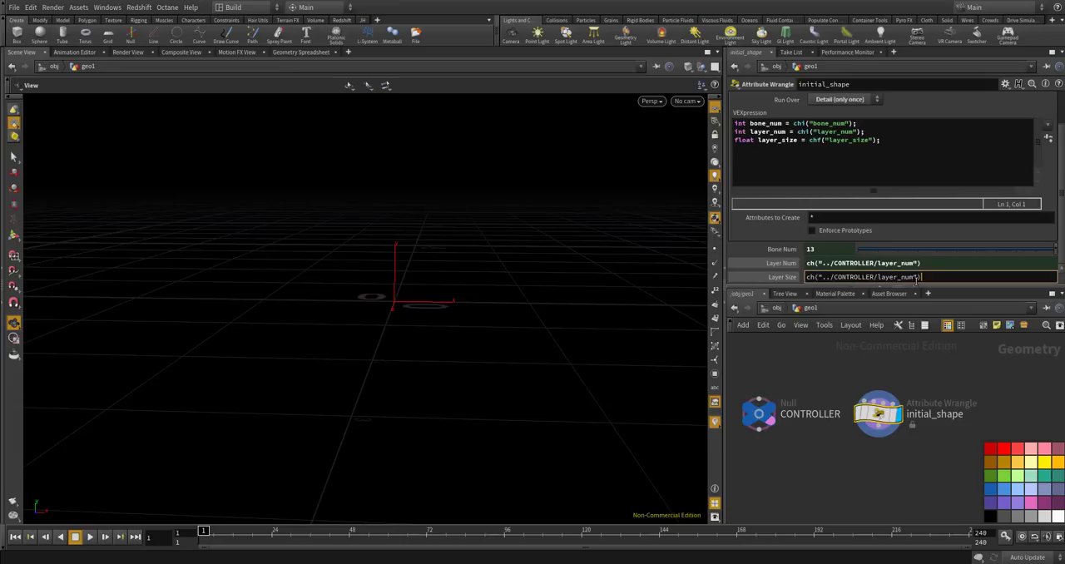
pyautogui.moveTo(913, 278); pyautogui.dragTo(900, 272)
pyautogui.write('siz')
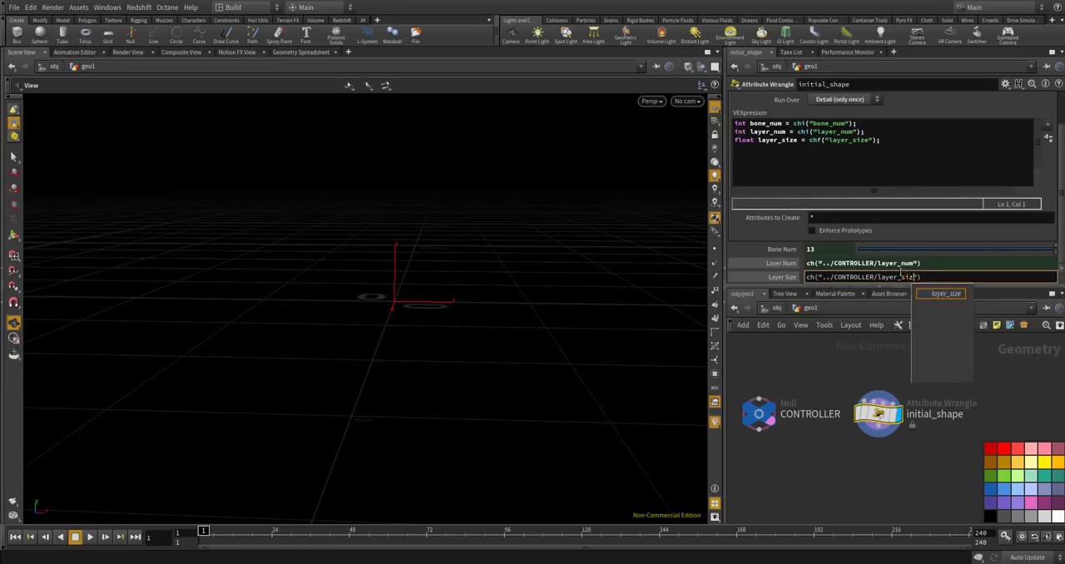
pyautogui.write('e')
pyautogui.press('Return')
pyautogui.click(787, 277)
pyautogui.click(785, 264)
# Declare an empty integer array in the wrangle code, below the parameter lines: int spiralpts[] = {};.
pyautogui.click(898, 159)
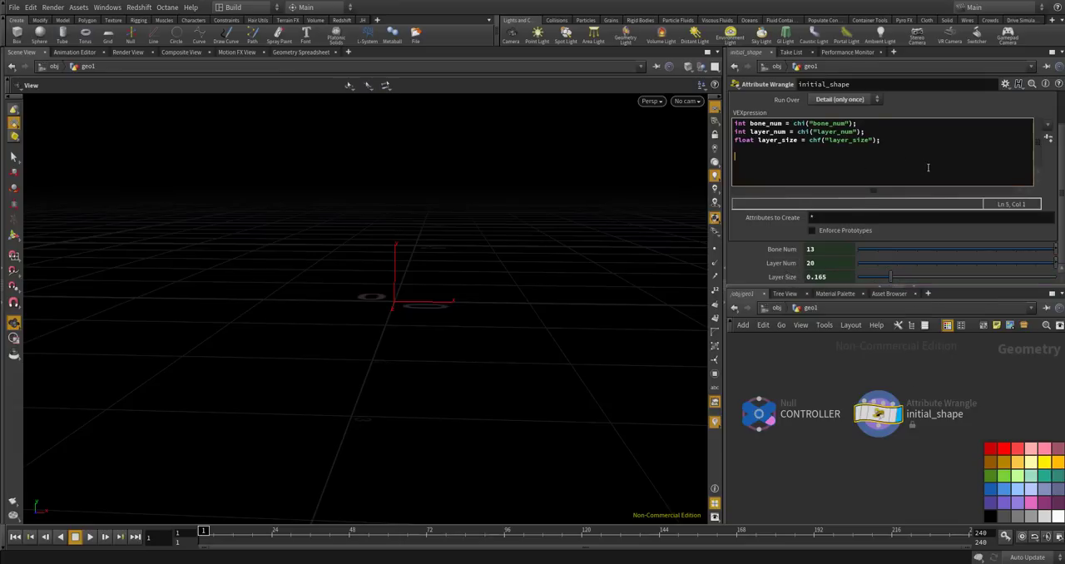
pyautogui.write('int spiralpts[]')
pyautogui.write('= {};')
pyautogui.press('Return')
# Add an outer loop for(int n=0; n<layer; n++){ } with an empty body below the array declaration.
pyautogui.write('for(int n=0; n<l')
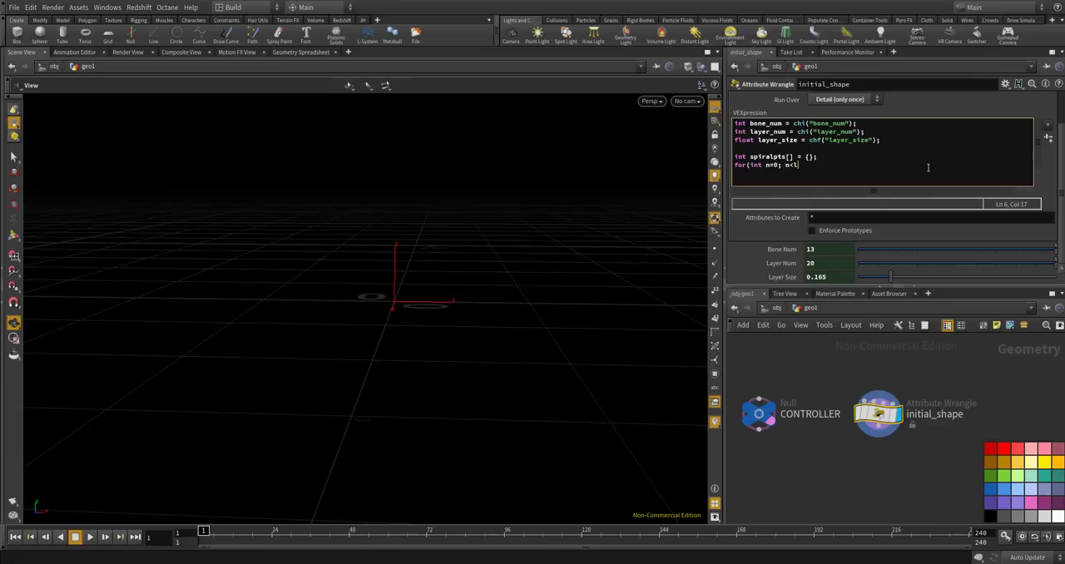
pyautogui.write('ayer; n++){')
pyautogui.press('Return')
pyautogui.write('}')
pyautogui.press('Left')
pyautogui.press('Return')
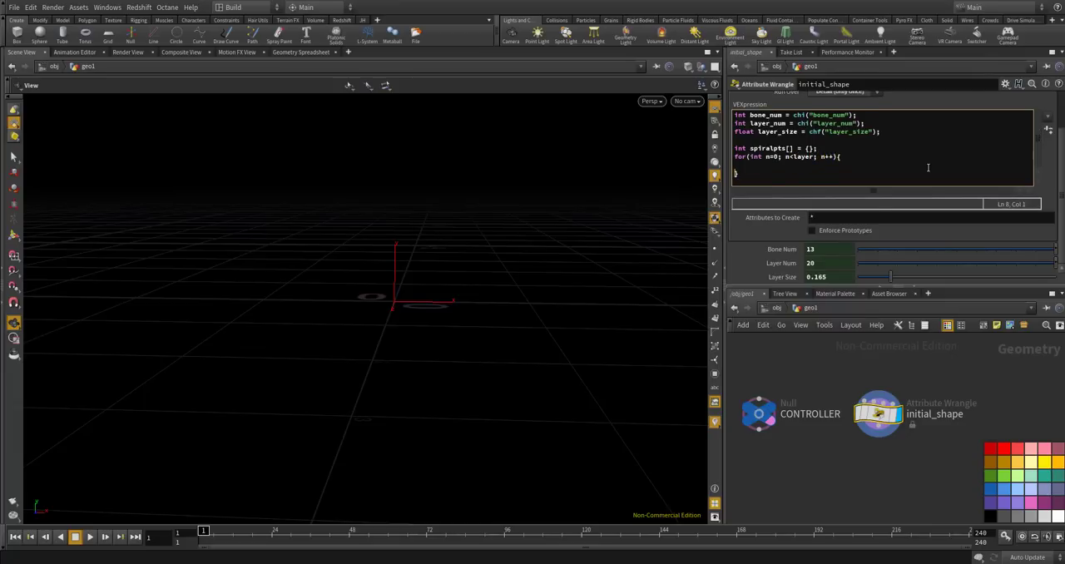
# Start a nested loop with for(int i=0; i< inside the outer loop, and complete the outer loop's limit as layer_num.
pyautogui.write('for(int i=0; i<')
pyautogui.press('Right')
pyautogui.write('_num')
pyautogui.click(928, 168)
# Complete the inner loop as for(int i=0; i<bone_num; i++){ } with an empty body.
pyautogui.write('bpe')
pyautogui.press('BackSpace')
pyautogui.press('BackSpace')
pyautogui.press('BackSpace')
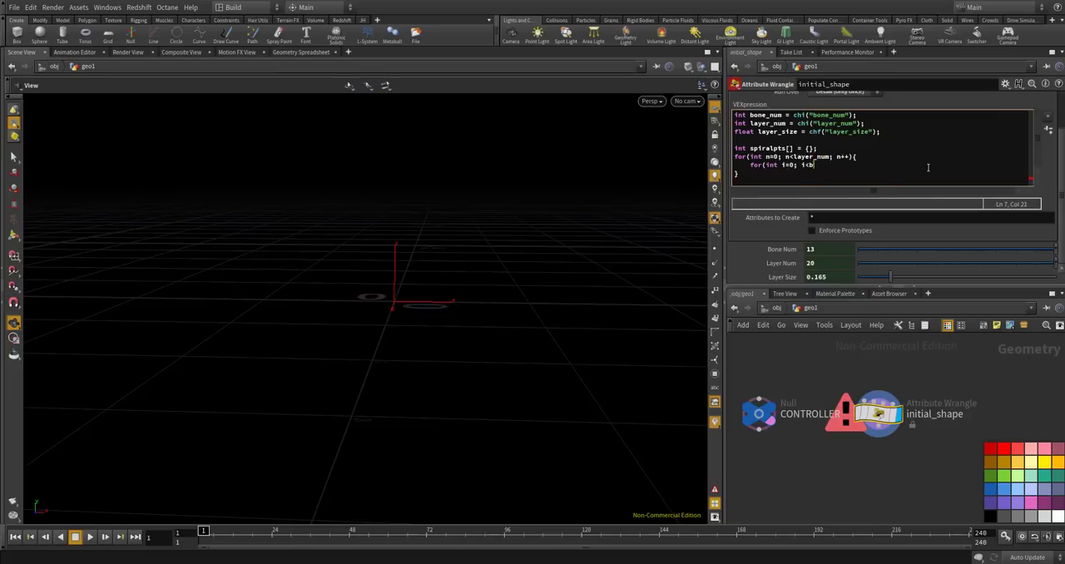
pyautogui.write('on')
pyautogui.press('BackSpace')
pyautogui.press('BackSpace')
pyautogui.write('bone_num; i++){')
pyautogui.press('Return')
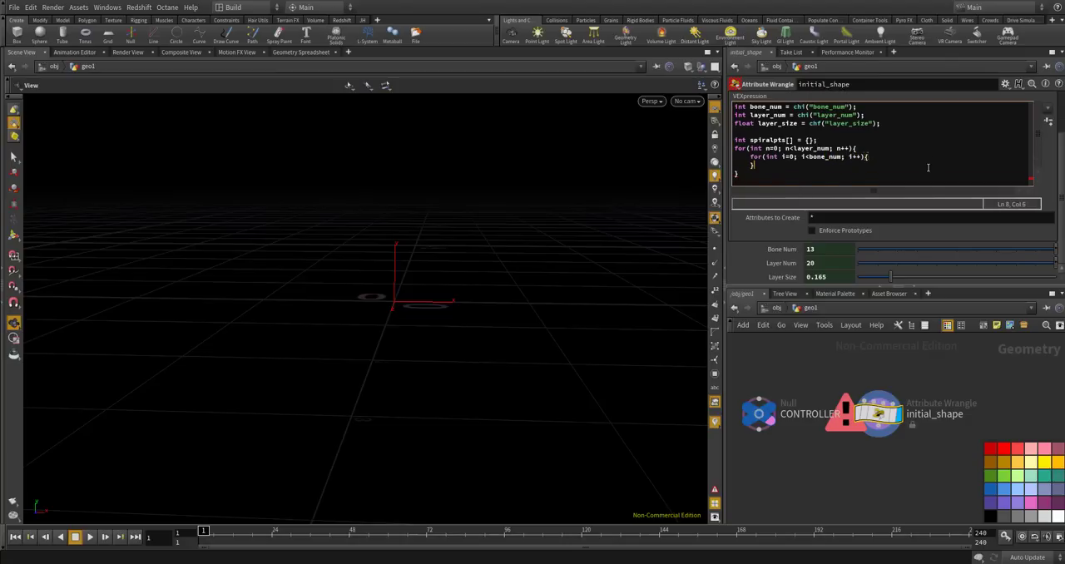
pyautogui.press('Return')
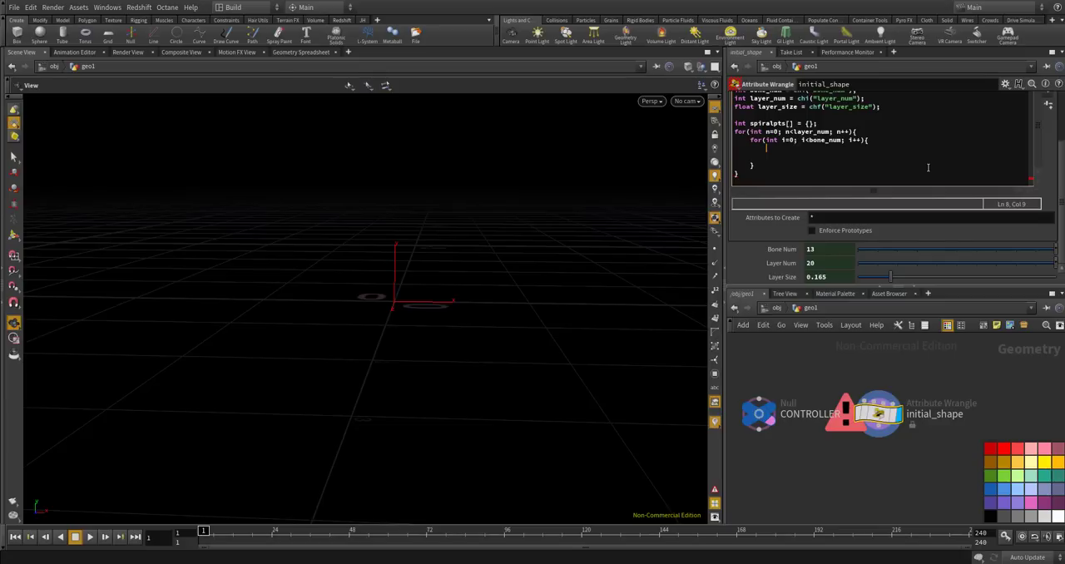
# Add the line float angle = radians(i/float(bone_num) * 360.); inside the inner loop.
pyautogui.write('float angle =')
pyautogui.write(' radian')
pyautogui.write('s(')
pyautogui.write(' 1/')
pyautogui.press('BackSpace')
pyautogui.press('BackSpace')
pyautogui.press('BackSpace')
pyautogui.press('BackSpace')
pyautogui.write('i/float(nuM)')
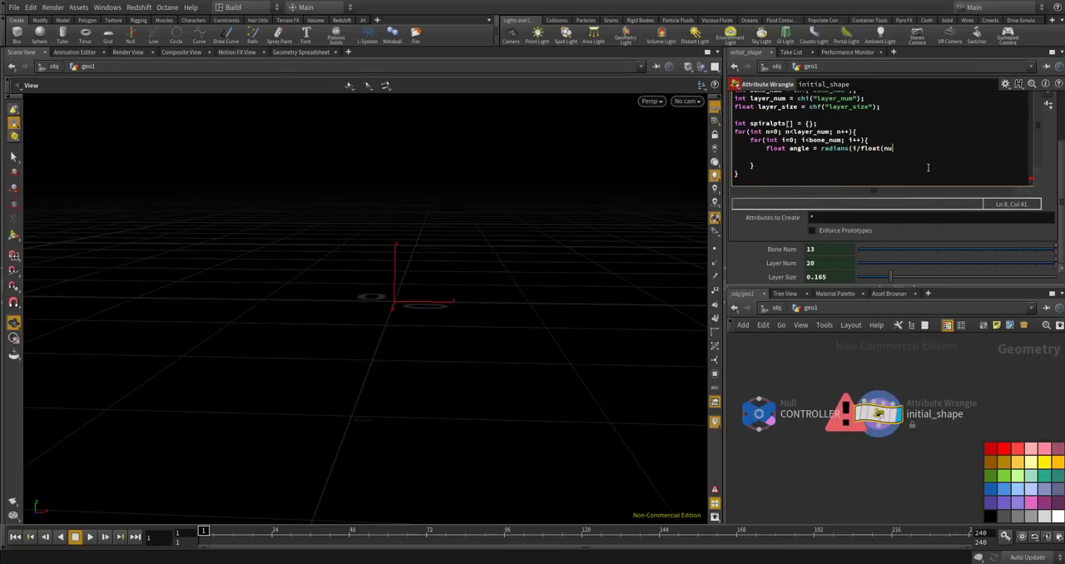
pyautogui.press('BackSpace')
pyautogui.press('BackSpace')
pyautogui.press('BackSpace')
pyautogui.press('BackSpace')
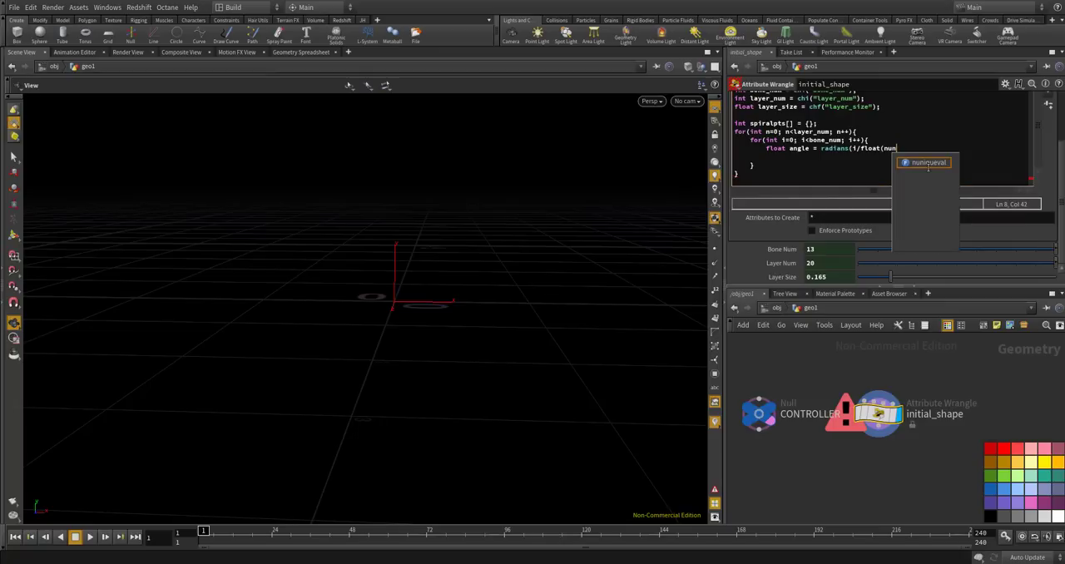
pyautogui.write('bone_num)')
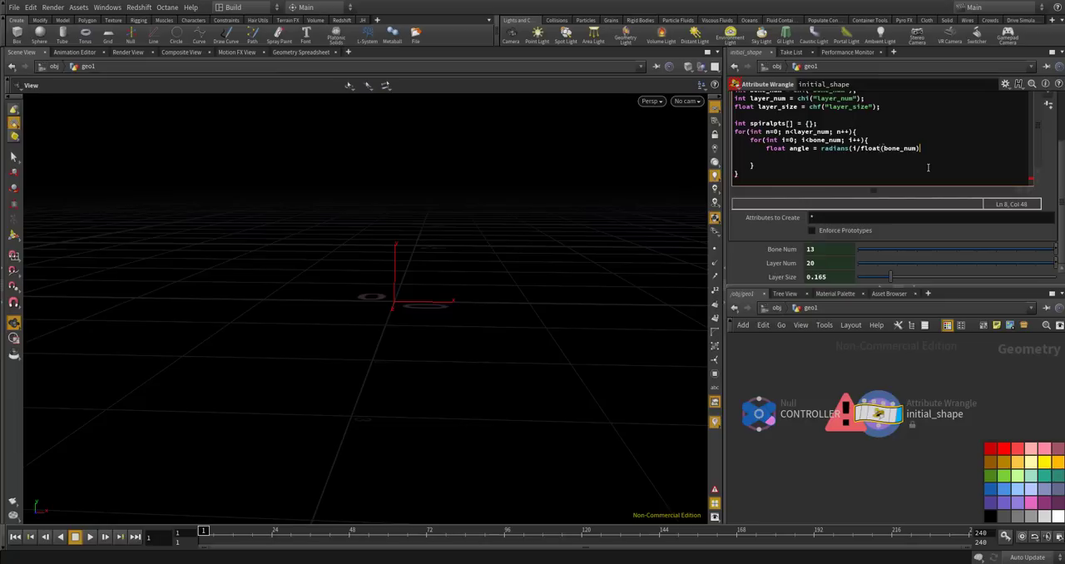
pyautogui.write('360.);')
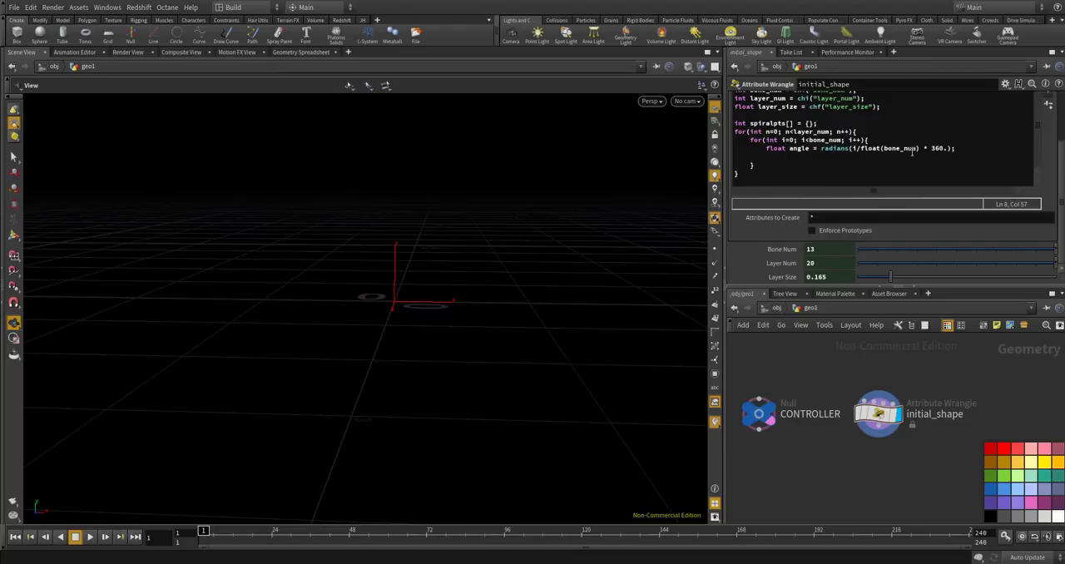
# Write the full-circle factor in the angle line as 360.0.
pyautogui.scroll(1, 956, 170)
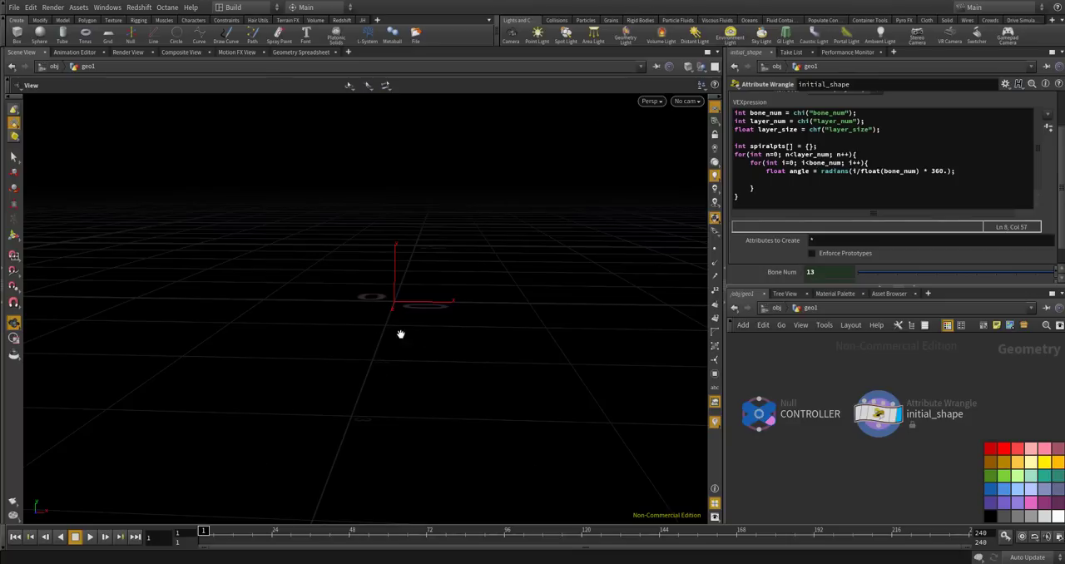
pyautogui.click(853, 170)
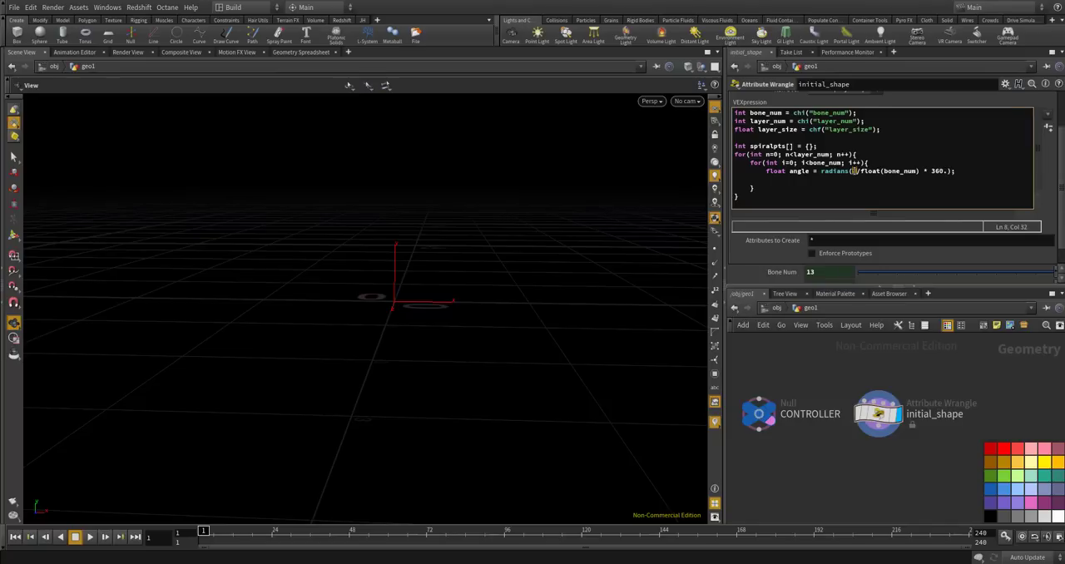
pyautogui.moveTo(861, 171); pyautogui.dragTo(920, 171)
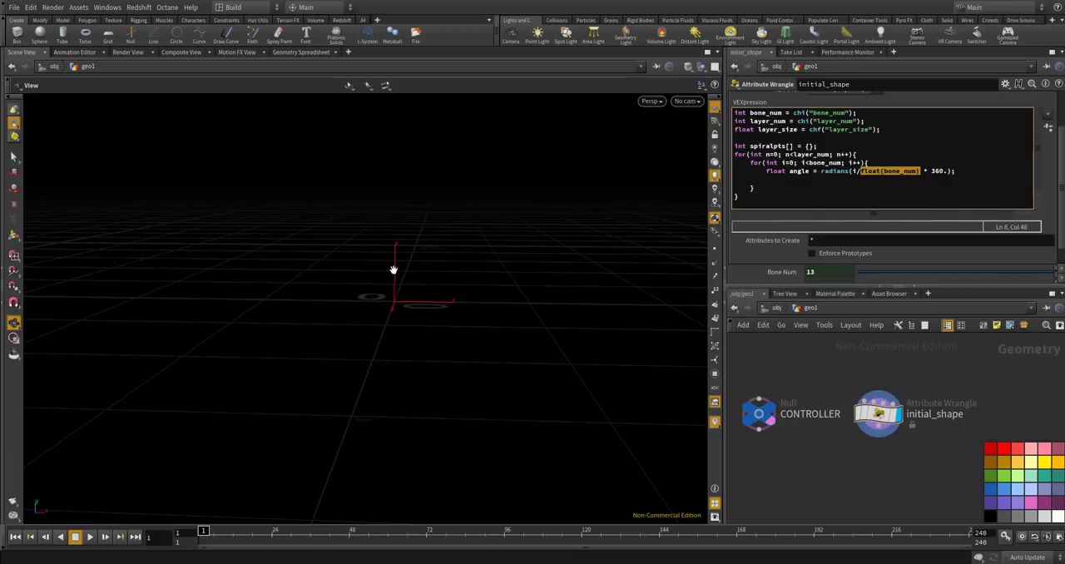
pyautogui.click(927, 178)
pyautogui.click(946, 170)
pyautogui.press('BackSpace')
pyautogui.write('.0')
# Add the line vector pos = set(cos(angle), sin(angle), 0); below the angle calculation.
pyautogui.press('Return')
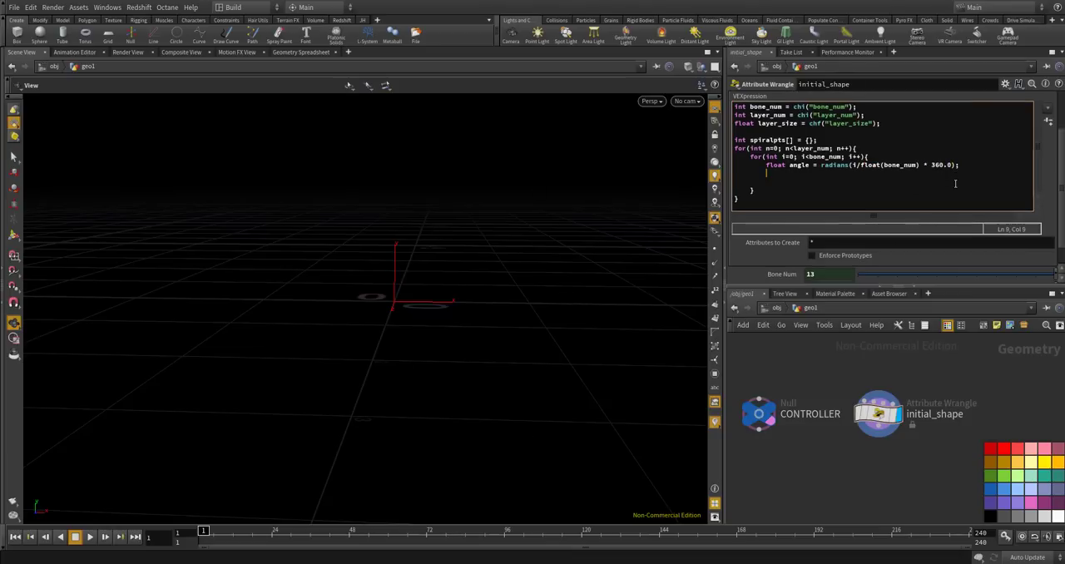
pyautogui.write('vector pos = set(cos(angle')
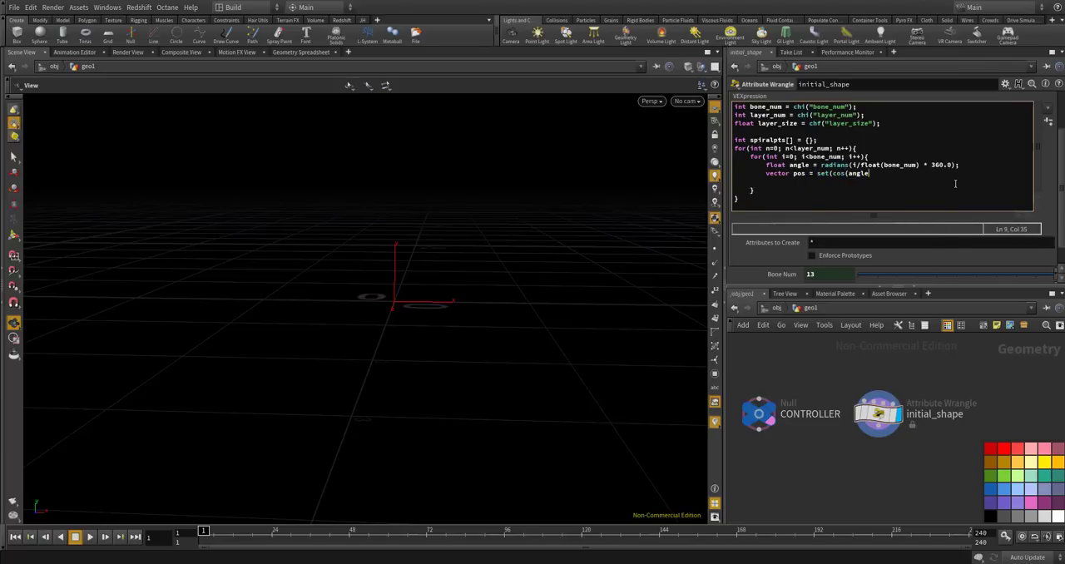
pyautogui.write('), sin(angle), 0);')
# Add the line float radius = ((n + i / float(num)) * layer_size); below the position vector.
pyautogui.press('Return')
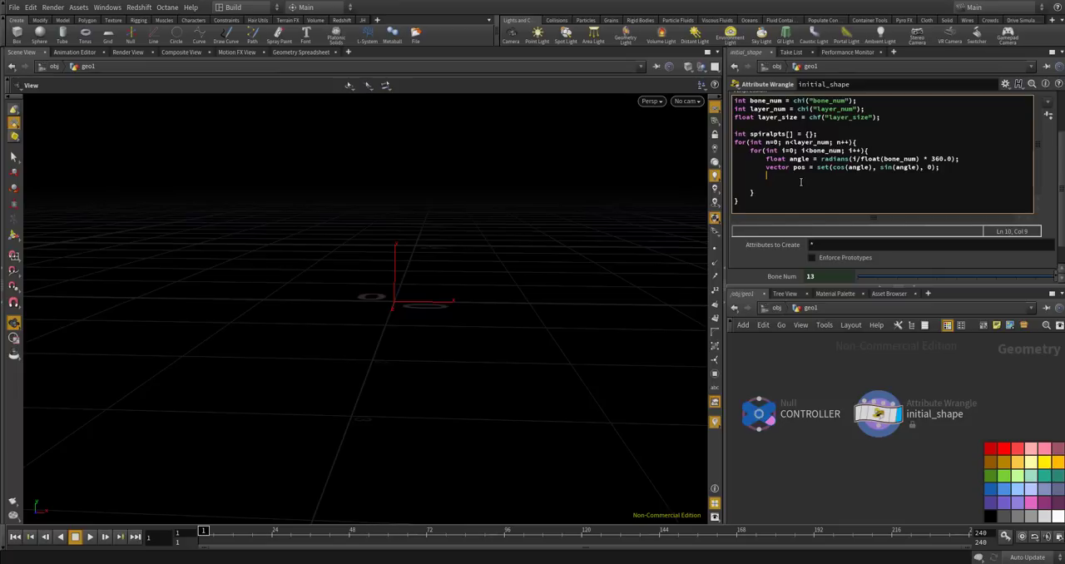
pyautogui.write('float')
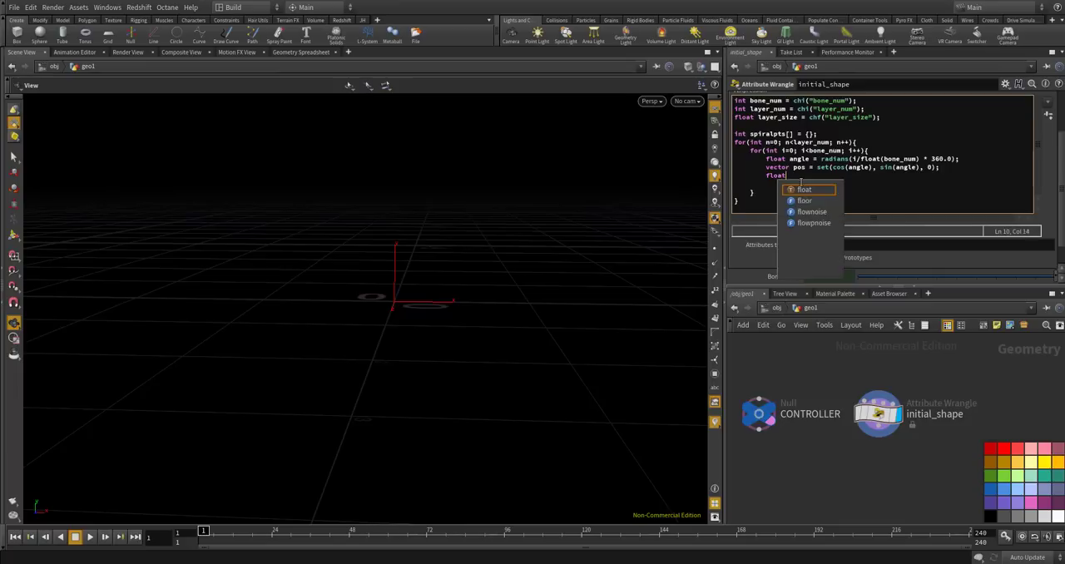
pyautogui.write(' radius ')
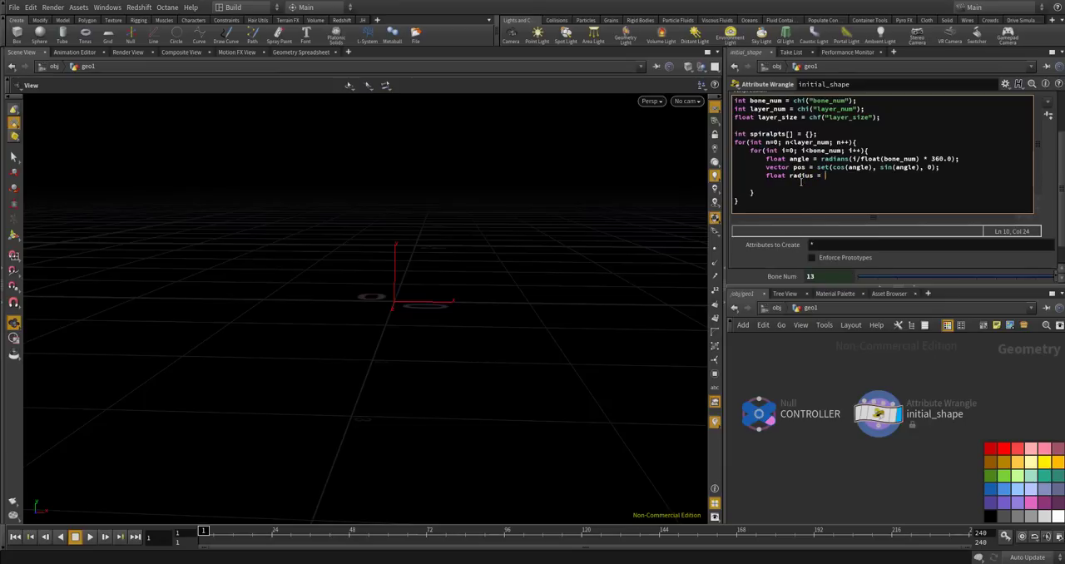
pyautogui.write('= ((n + 1')
pyautogui.write(' / float(num))')
pyautogui.write('* layer_size')
pyautogui.write(';')
pyautogui.press('Left')
pyautogui.write(')')
pyautogui.press('End')
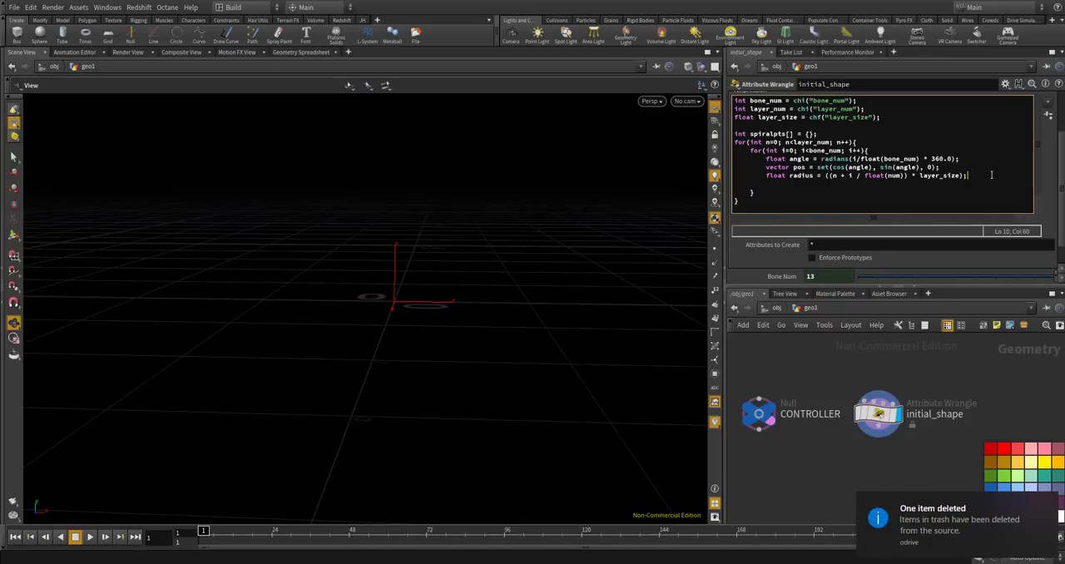
# Add the line pos *= radisu; below the radius calculation, separated by a blank line.
pyautogui.press('Return')
pyautogui.press('Return')
pyautogui.write('radis')
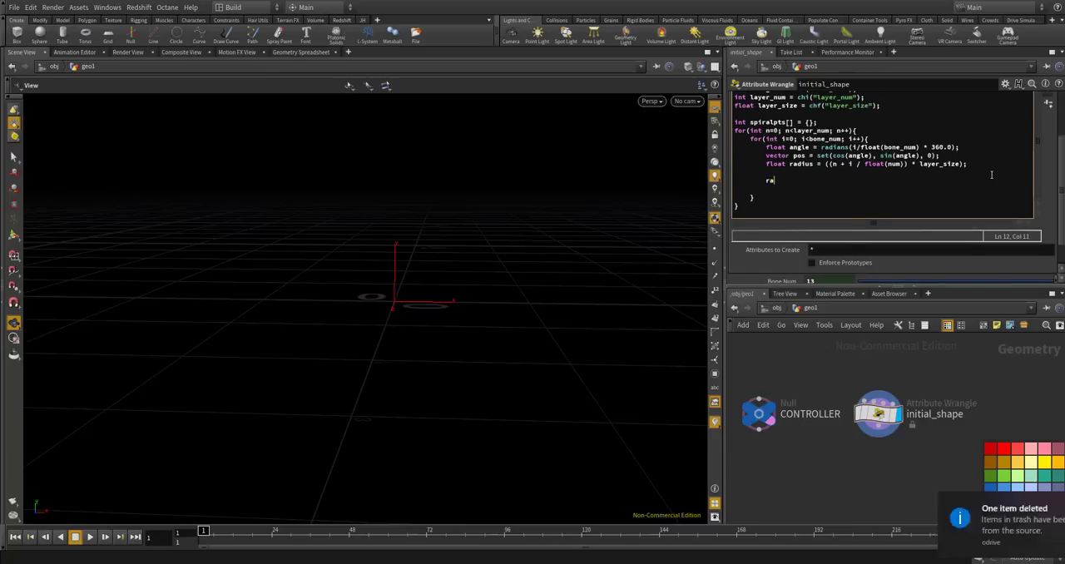
pyautogui.press('BackSpace')
pyautogui.press('BackSpace')
pyautogui.press('BackSpace')
pyautogui.press('BackSpace')
pyautogui.press('BackSpace')
pyautogui.write('pos *')
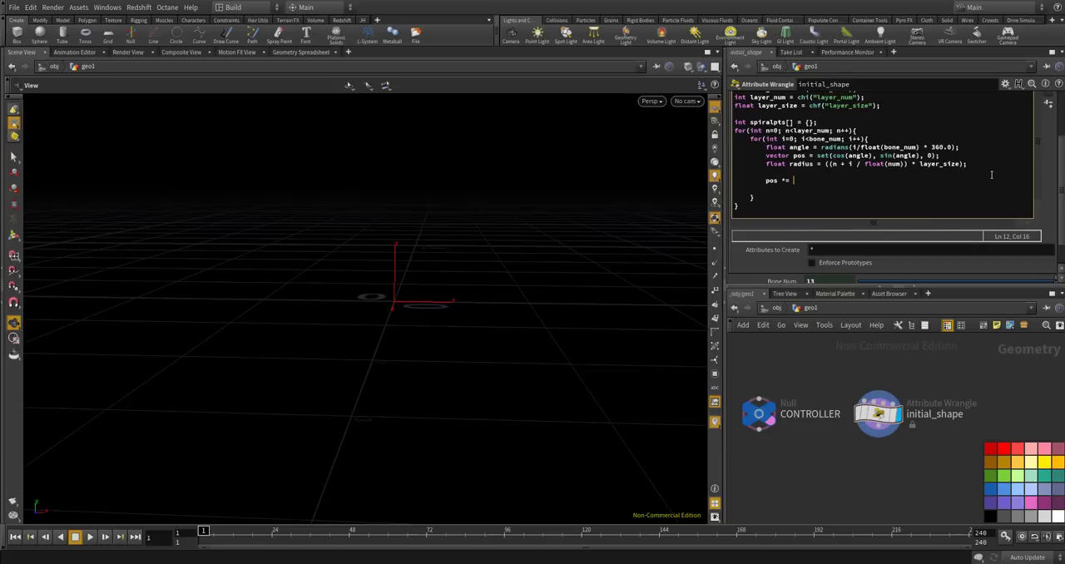
pyautogui.write('= radisu;')
# Add the line int pt = addpoint(0, pos); at the end of the inner loop and apply the code.
pyautogui.press('Return')
pyautogui.press('Return')
pyautogui.write('int pt ')
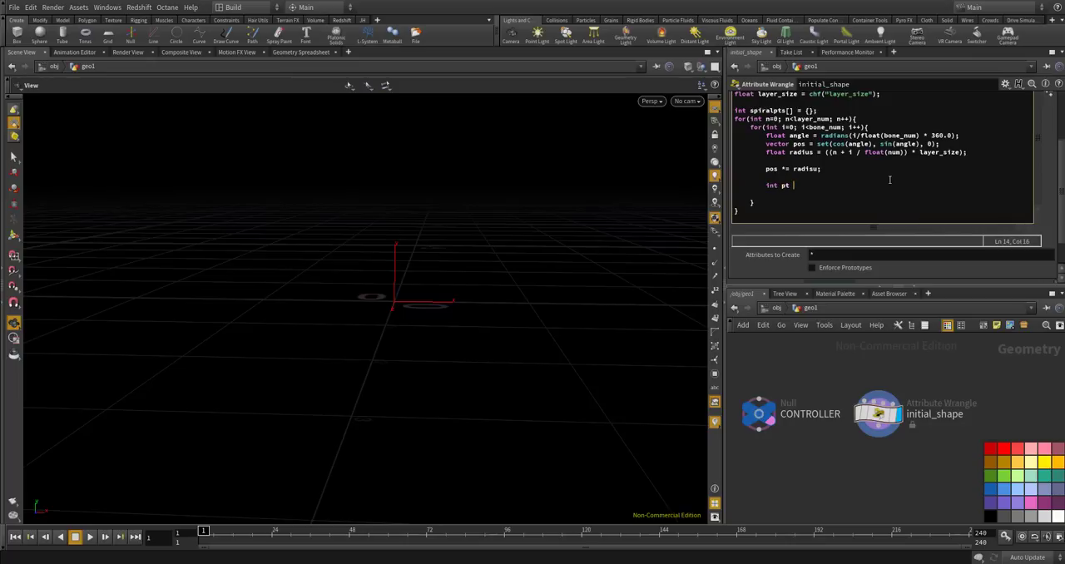
pyautogui.write('= addpoint(0, pos);')
pyautogui.press('Return')
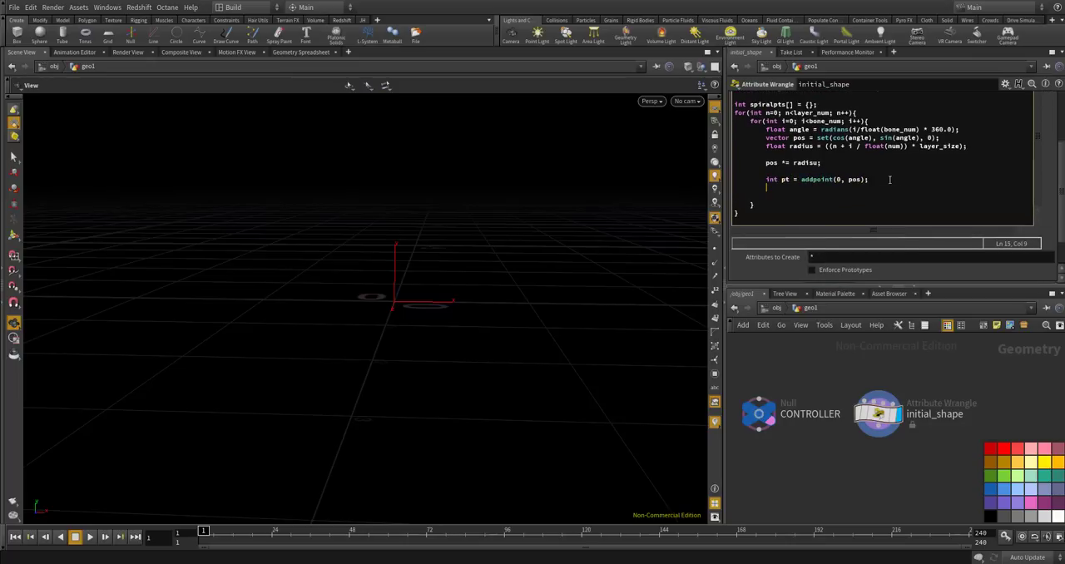
pyautogui.click(912, 486)
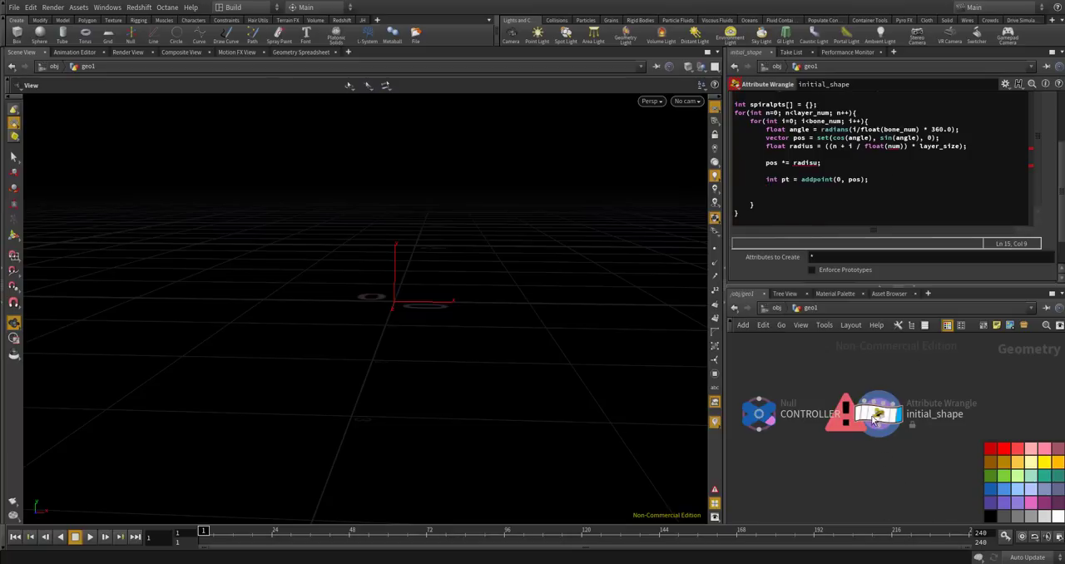
# Correct the pos multiplier to radius and the divisor in the radius line to float(bone_num), then apply the code.
pyautogui.press('BackSpace')
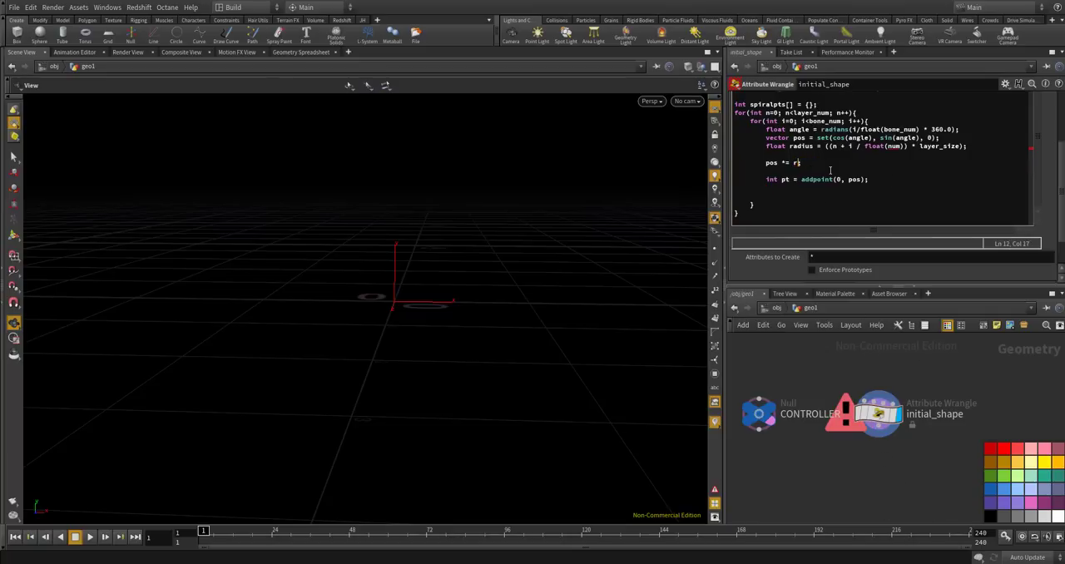
pyautogui.write('radius;')
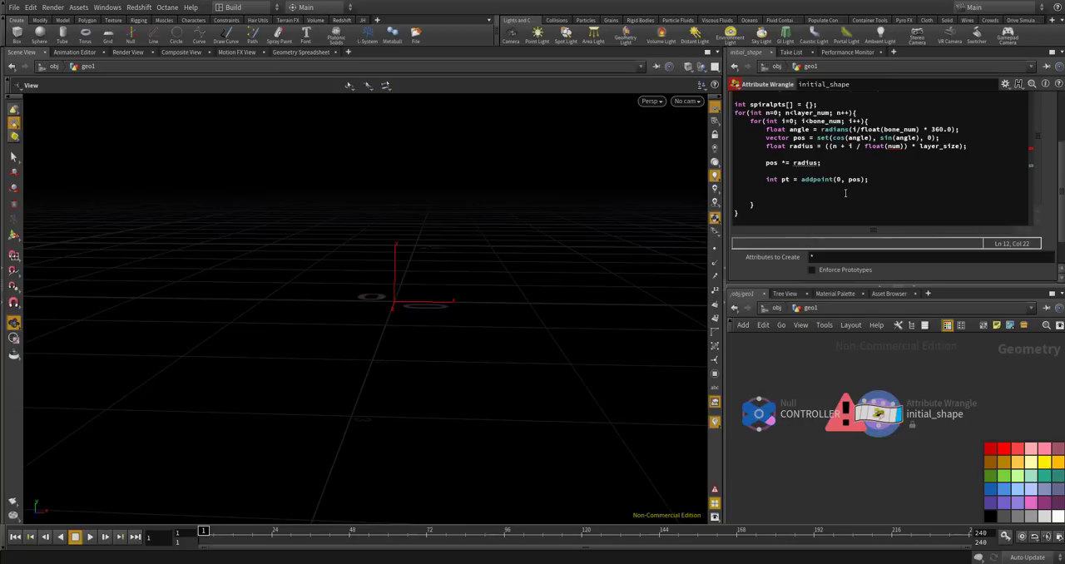
pyautogui.click(891, 146)
pyautogui.doubleClick(891, 147)
pyautogui.write('bone_nu')
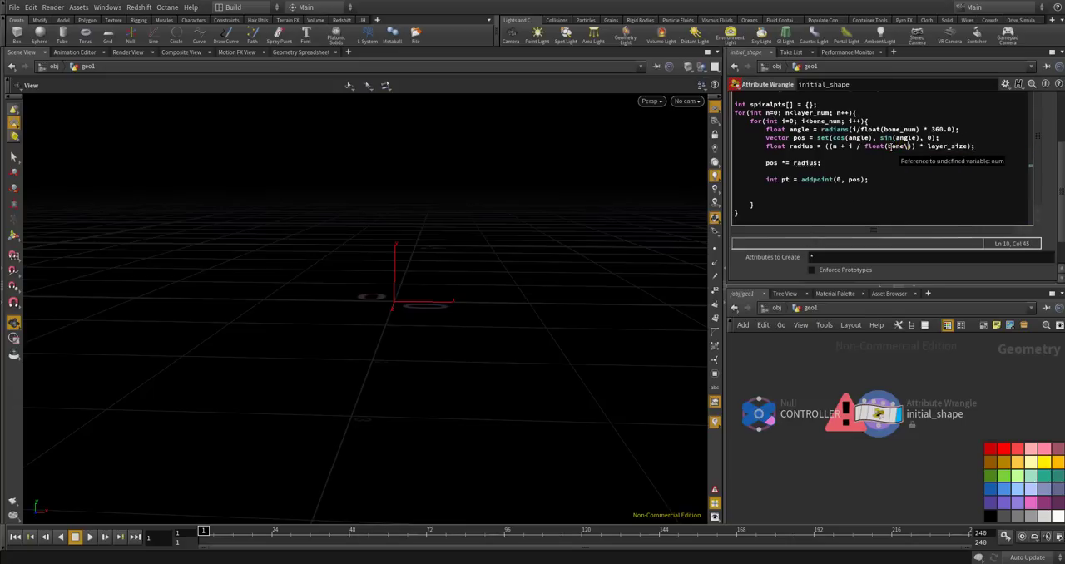
pyautogui.write('m')
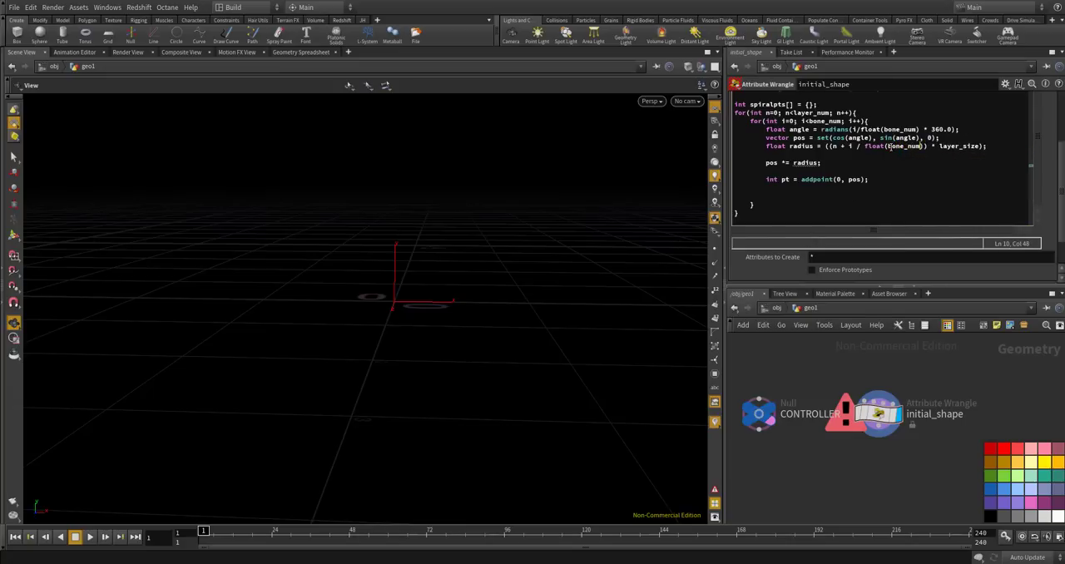
pyautogui.click(871, 469)
pyautogui.scroll(-5, 468, 291)
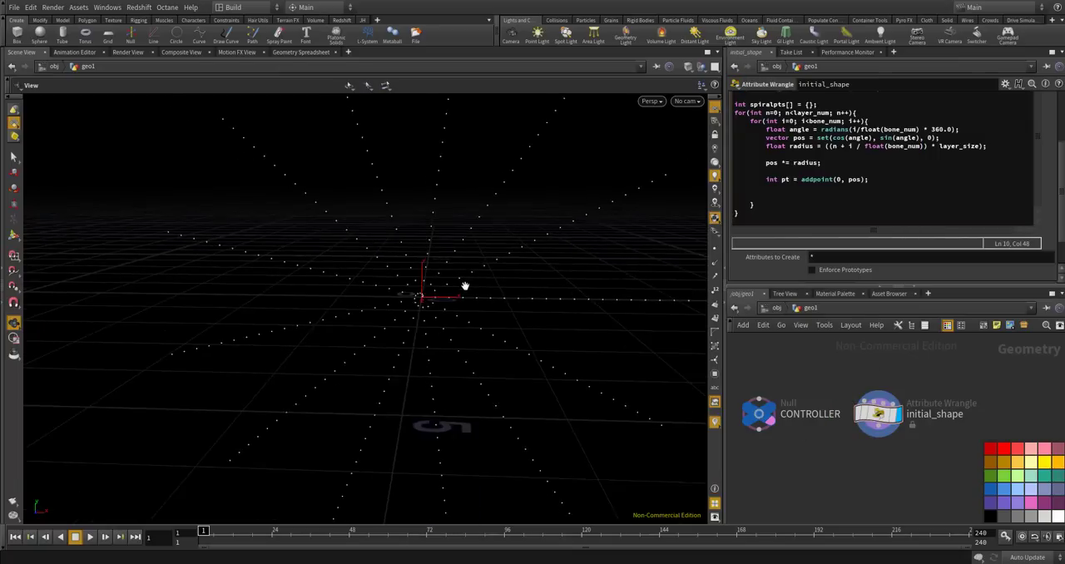
pyautogui.moveTo(467, 283); pyautogui.dragTo(420, 268)
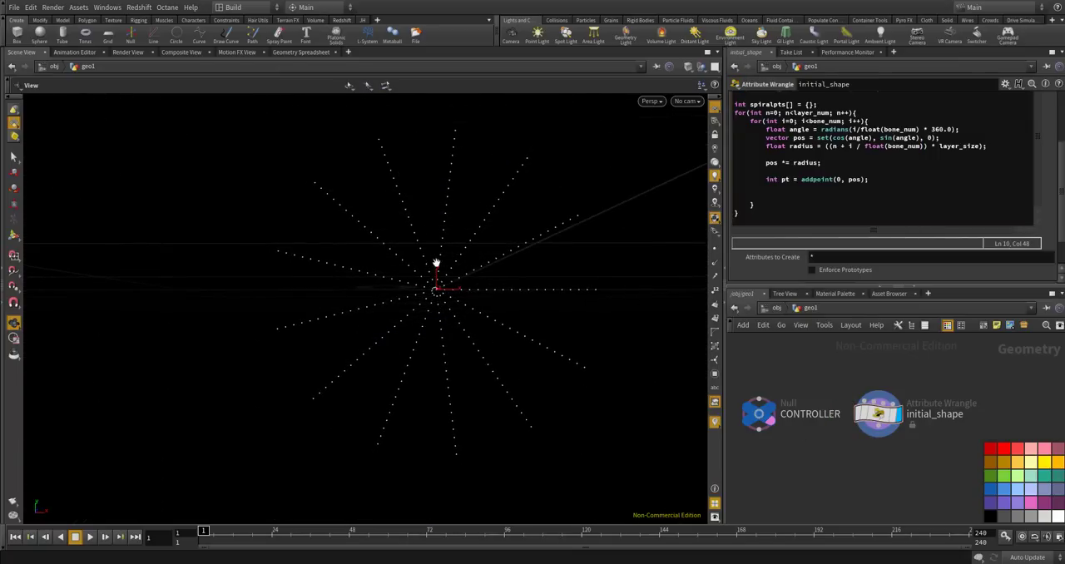
pyautogui.moveTo(488, 279); pyautogui.dragTo(489, 285)
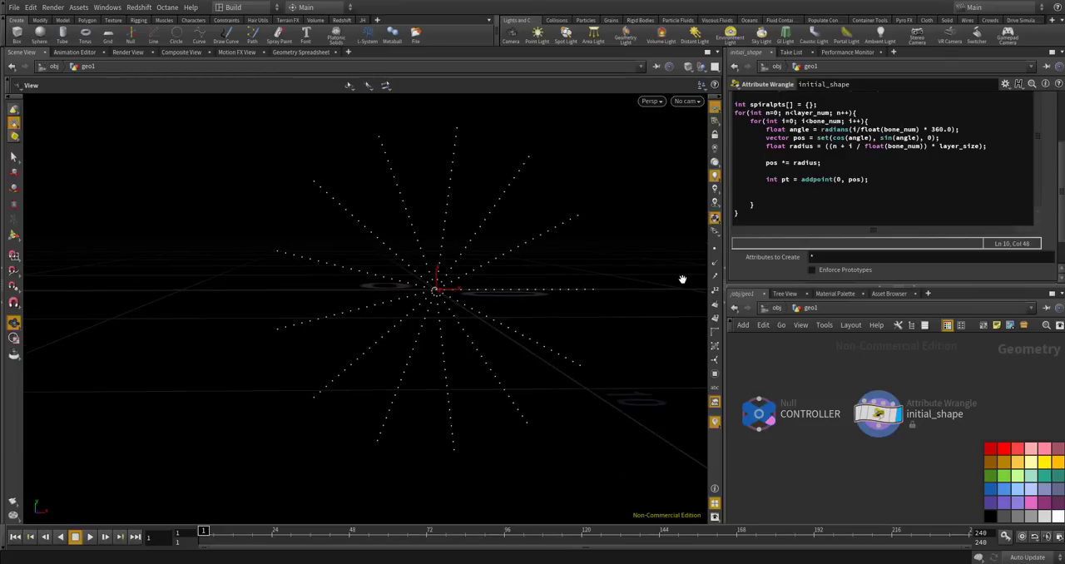
pyautogui.click(868, 191)
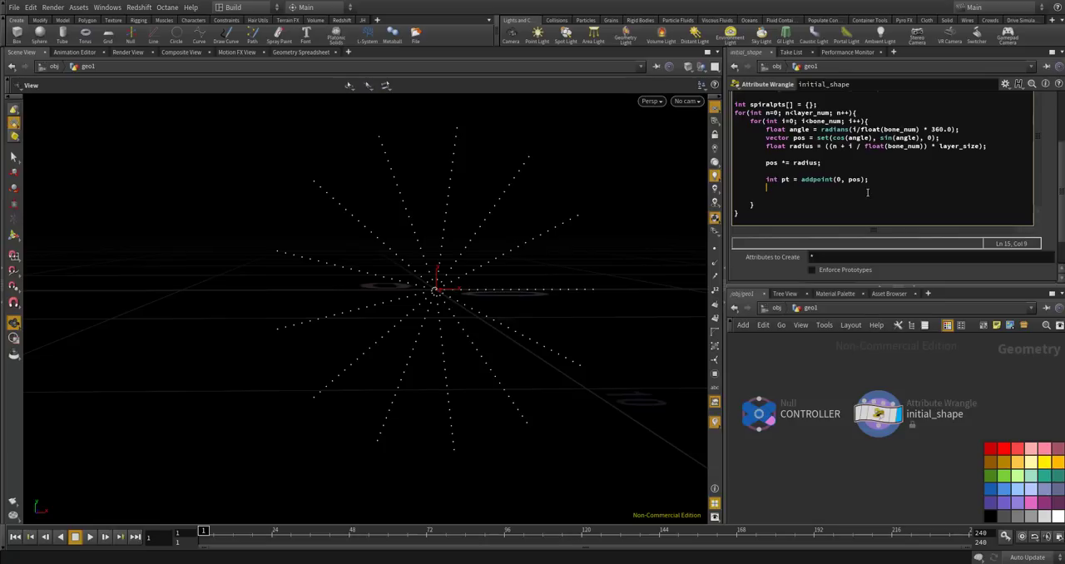
pyautogui.write('set')
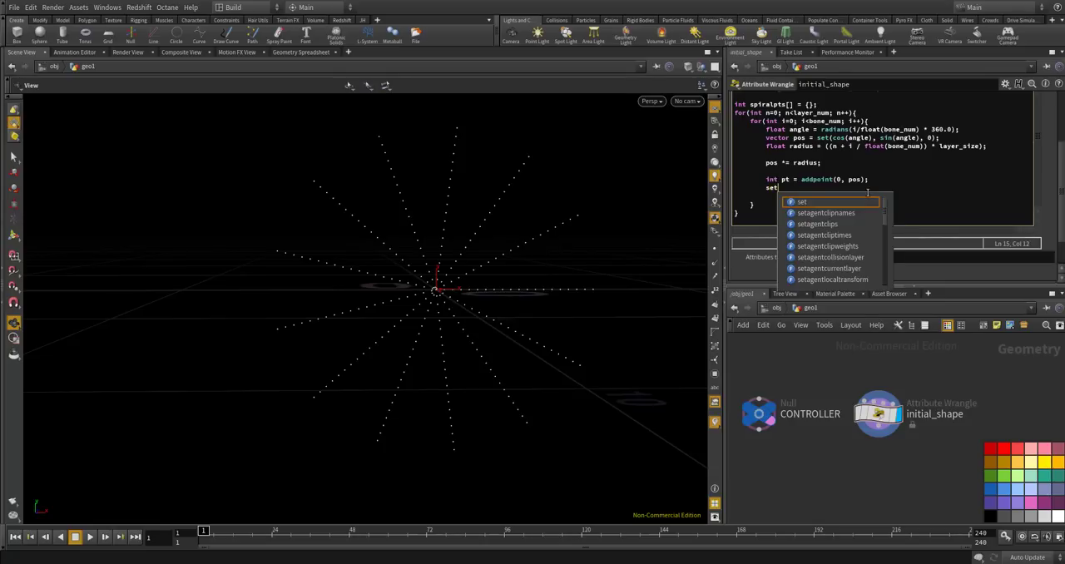
pyautogui.press('BackSpace')
pyautogui.press('BackSpace')
pyautogui.press('BackSpace')
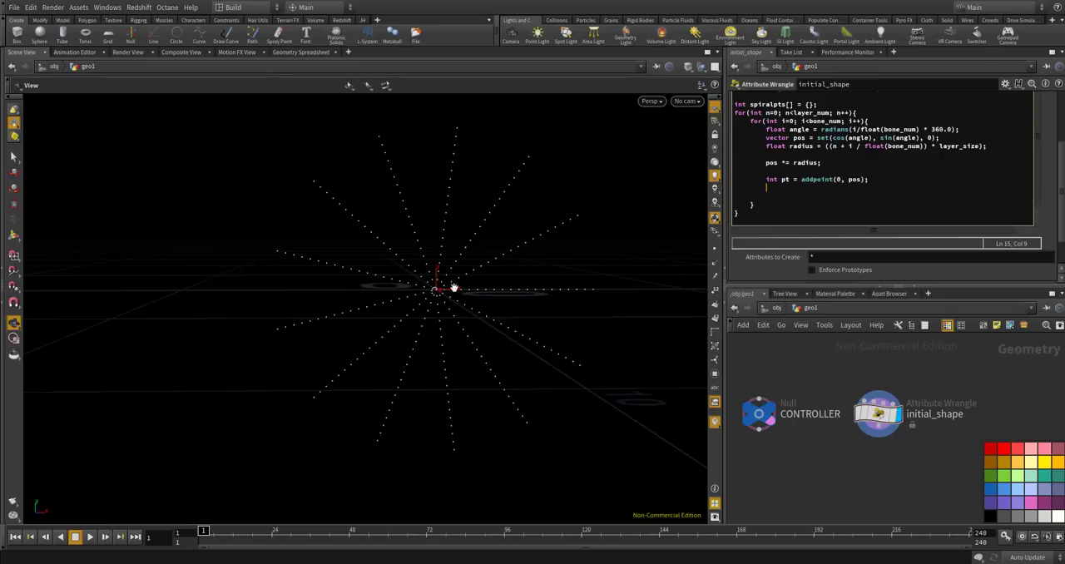
# Add the line push(spiralpts, pt); at the end of the inner loop, below the addpoint line.
pyautogui.scroll(3, 428, 278)
pyautogui.scroll(5, 429, 283)
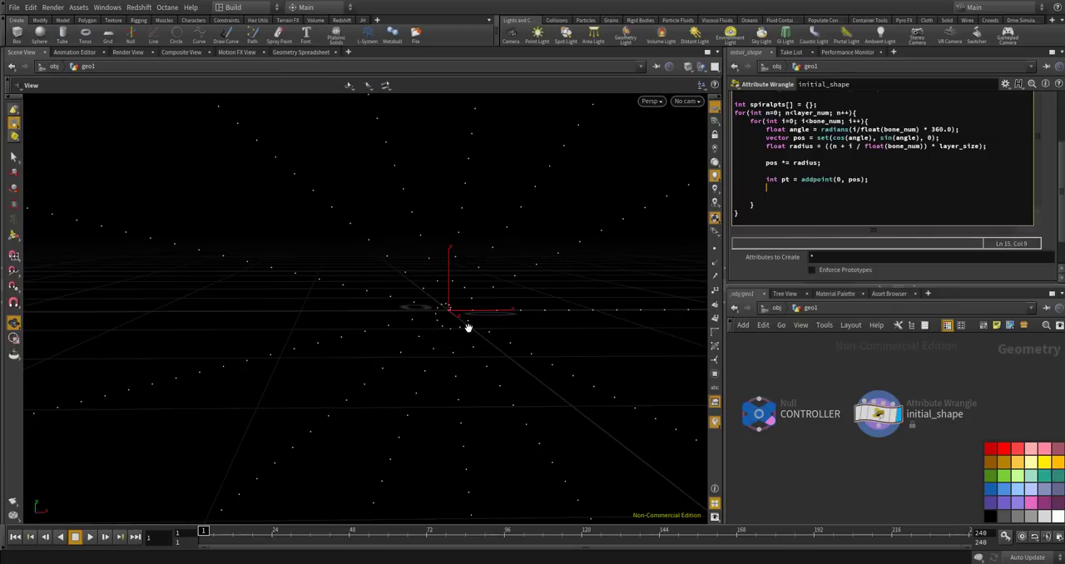
pyautogui.scroll(-6, 452, 349)
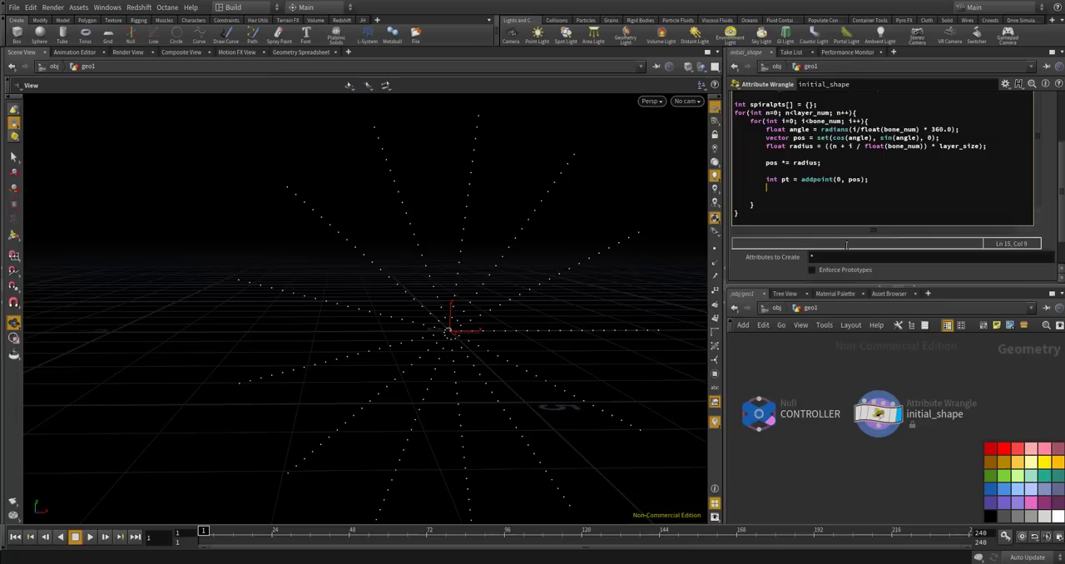
pyautogui.click(782, 196)
pyautogui.write('push(spiralpts, pt)')
# Below both loops, add the line int spiral = addprim(0, "polyline", spiralpts); and apply the code.
pyautogui.press('Down')
pyautogui.press('Down')
pyautogui.press('Return')
pyautogui.press('Return')
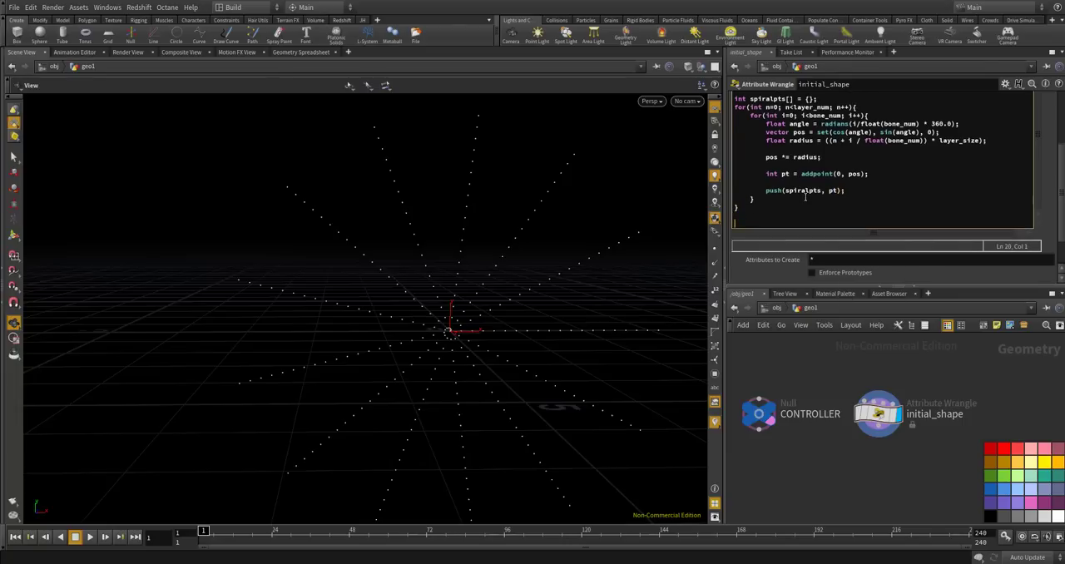
pyautogui.write('int spiral = ')
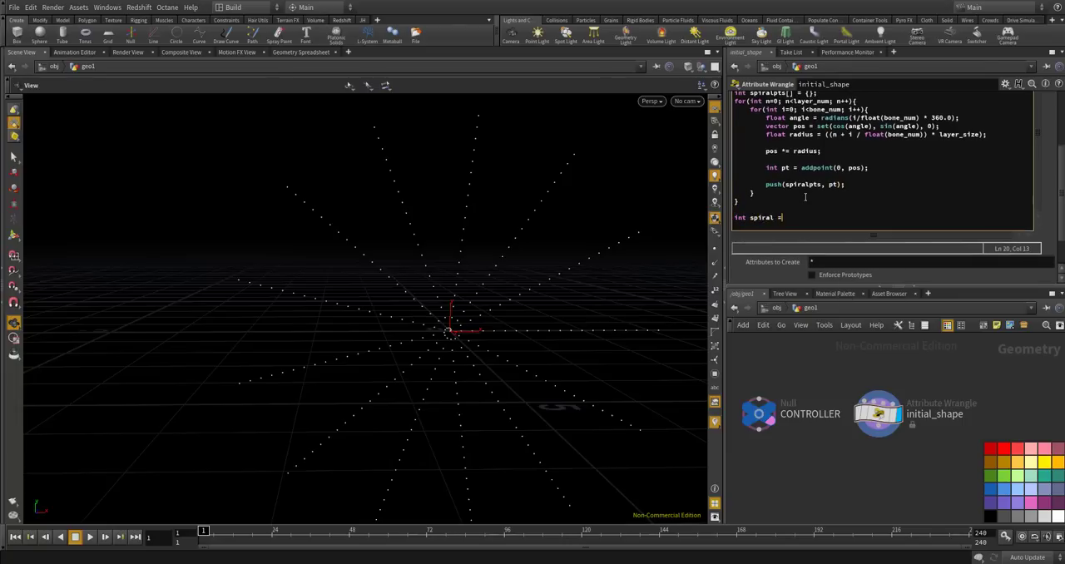
pyautogui.write('addprim')
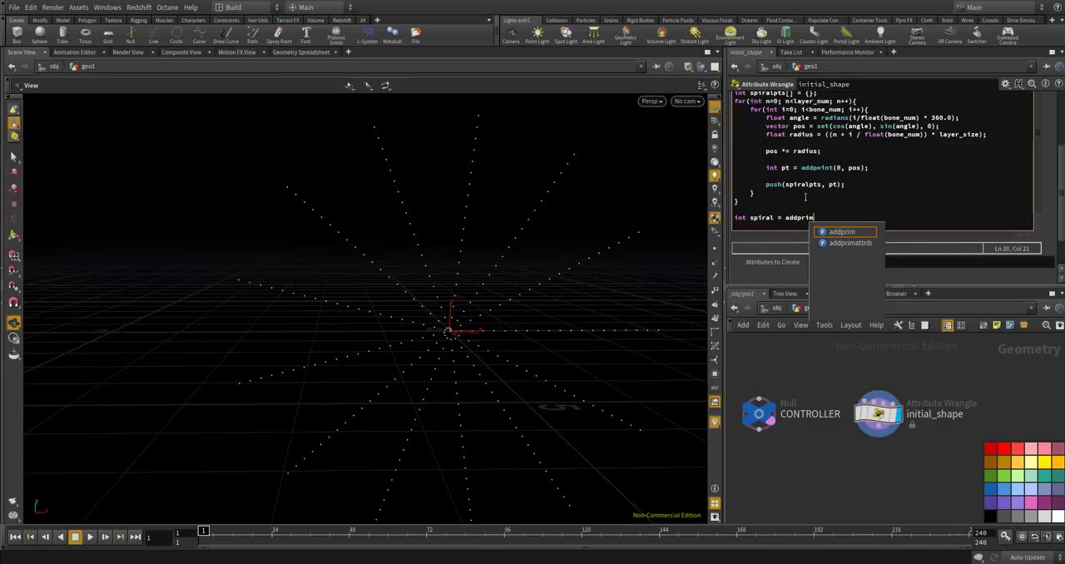
pyautogui.write('(0, "pol')
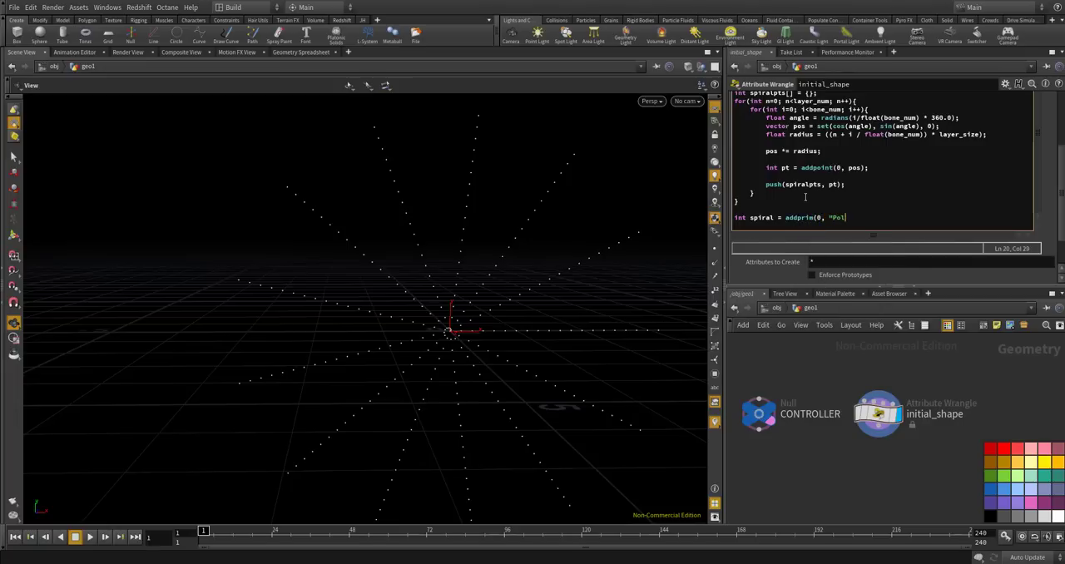
pyautogui.write('yline", spiralpts);')
pyautogui.click(853, 481)
# Add the line setprimgroup(0, "spiral", spiral, 1); below the addprim line and apply the code.
pyautogui.scroll(-4, 520, 332)
pyautogui.moveTo(520, 322); pyautogui.dragTo(474, 309)
pyautogui.moveTo(475, 361); pyautogui.dragTo(442, 316)
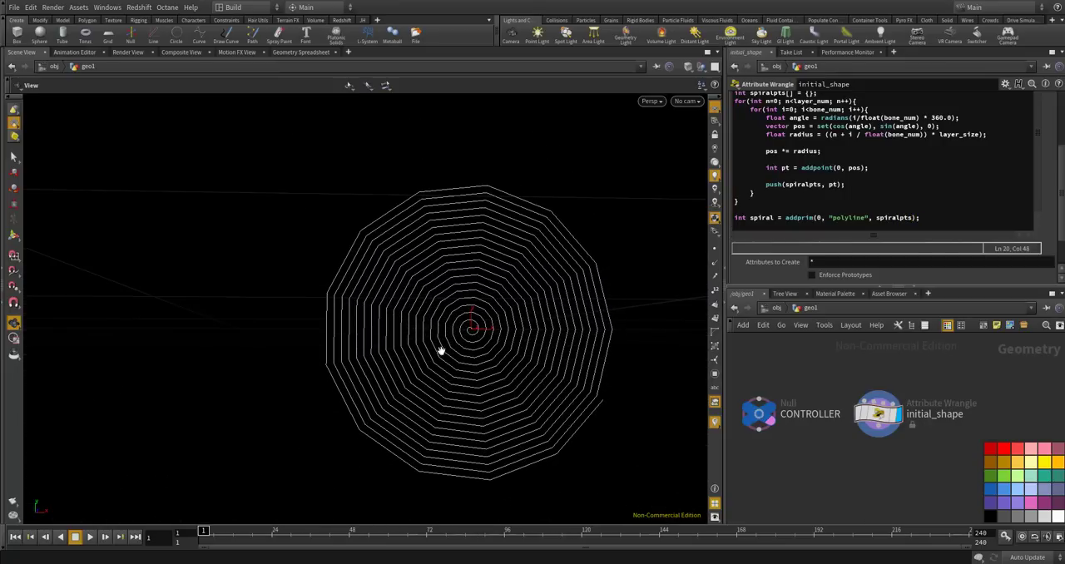
pyautogui.click(924, 216)
pyautogui.press('Return')
pyautogui.write('set')
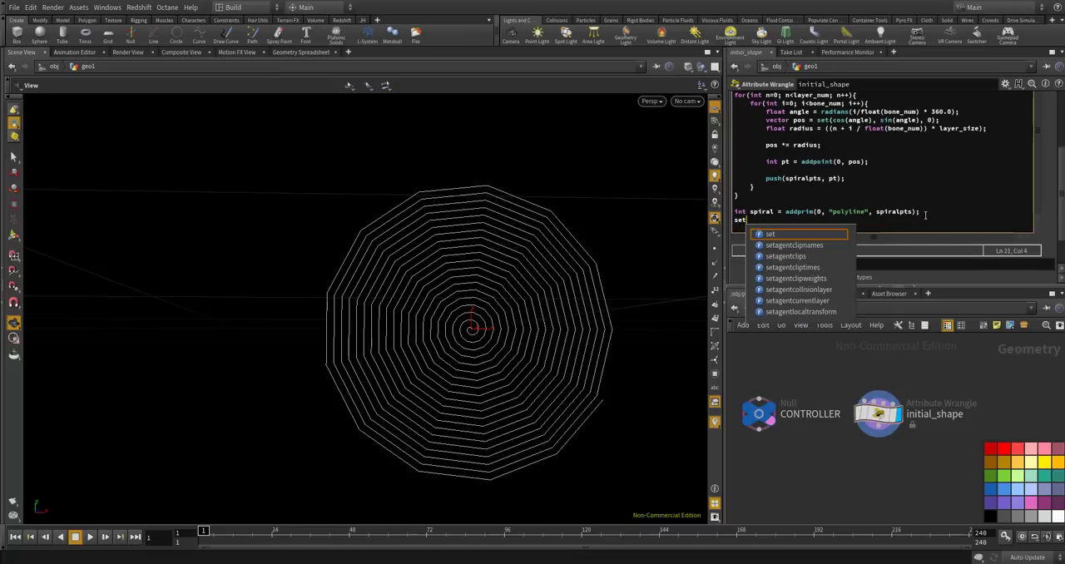
pyautogui.write('primgroup(0, "spiral')
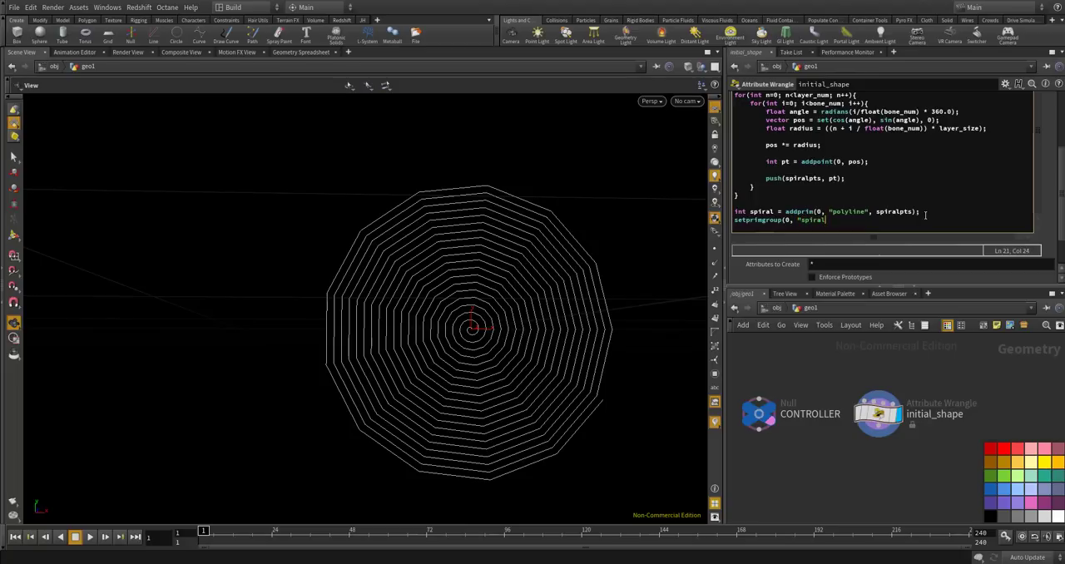
pyautogui.write('", spiral , 1);')
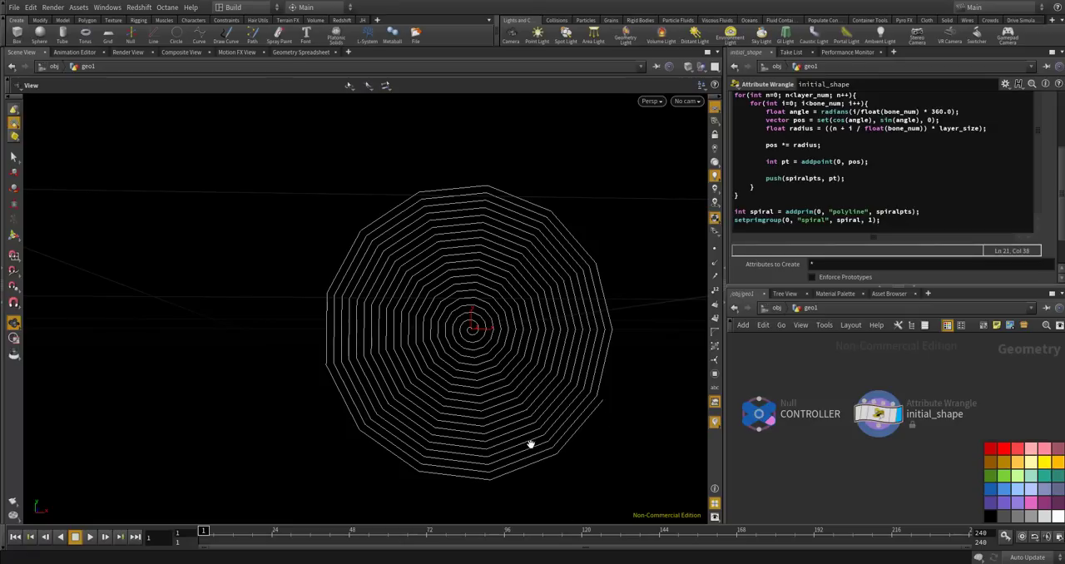
# Examine the centre of the spiral up close and compare it with the wrangle's loop code.
pyautogui.scroll(5, 458, 375)
pyautogui.scroll(5, 483, 334)
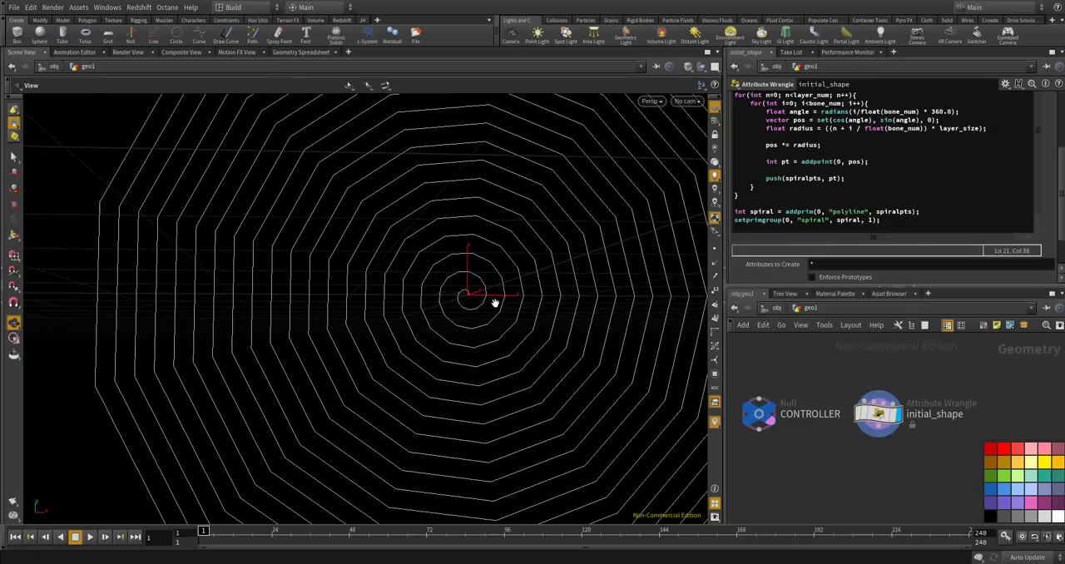
pyautogui.scroll(9, 472, 306)
pyautogui.scroll(8, 466, 291)
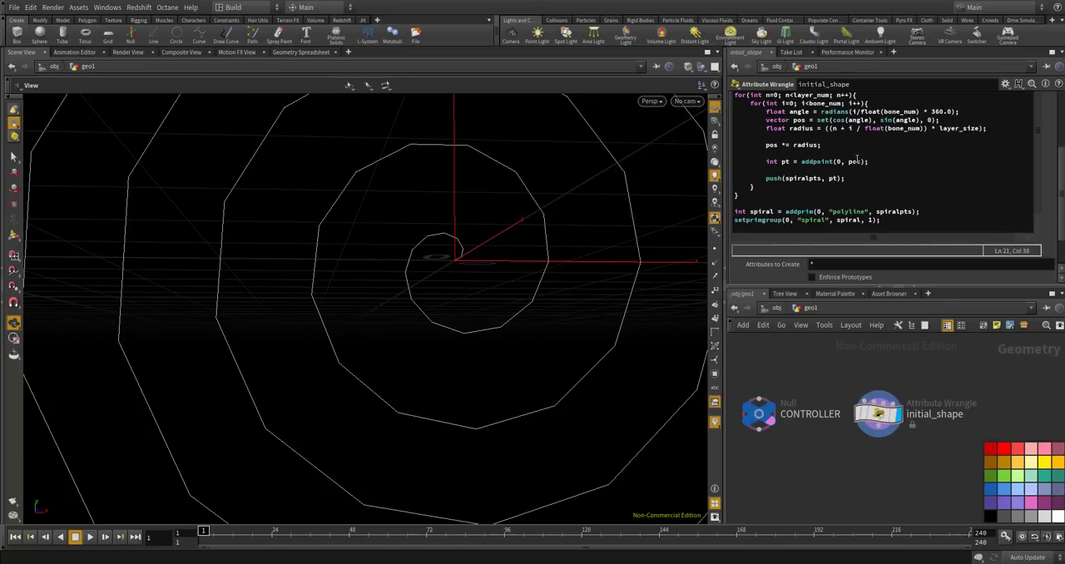
pyautogui.click(871, 162)
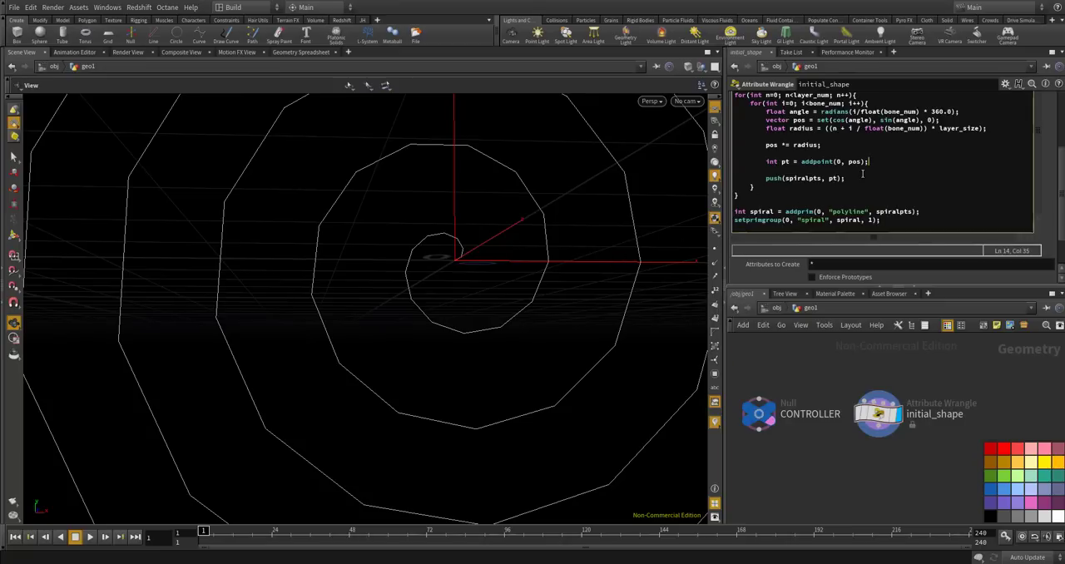
pyautogui.scroll(3, 1055, 170)
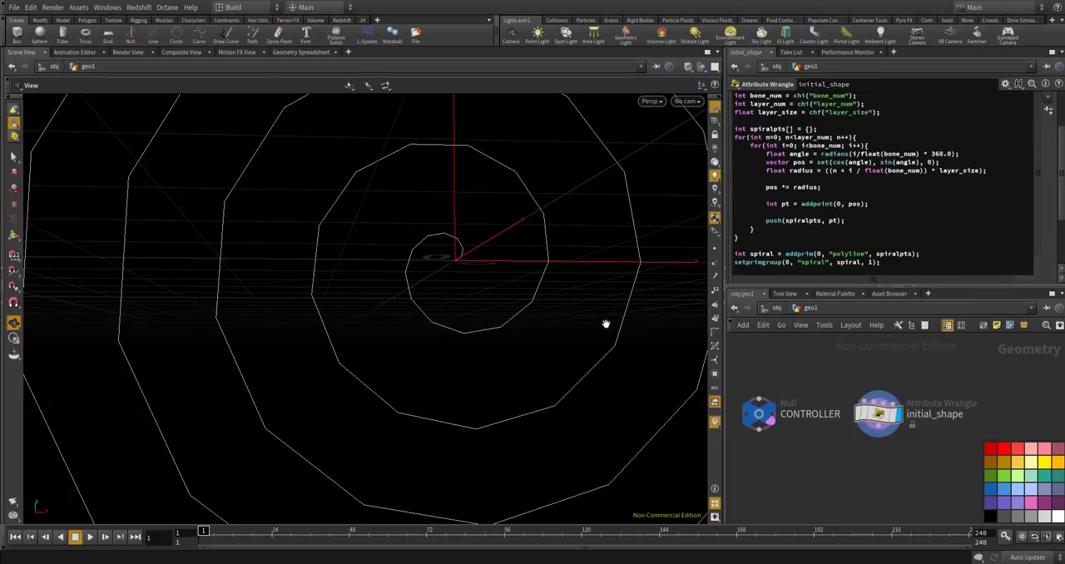
pyautogui.scroll(4, 462, 252)
pyautogui.scroll(-4, 462, 252)
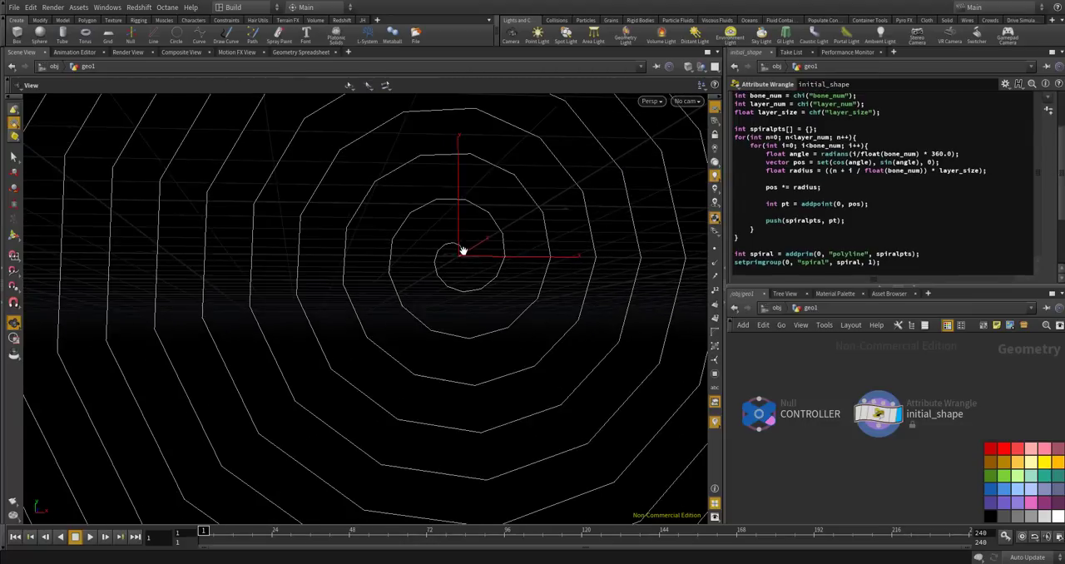
pyautogui.scroll(-3, 454, 282)
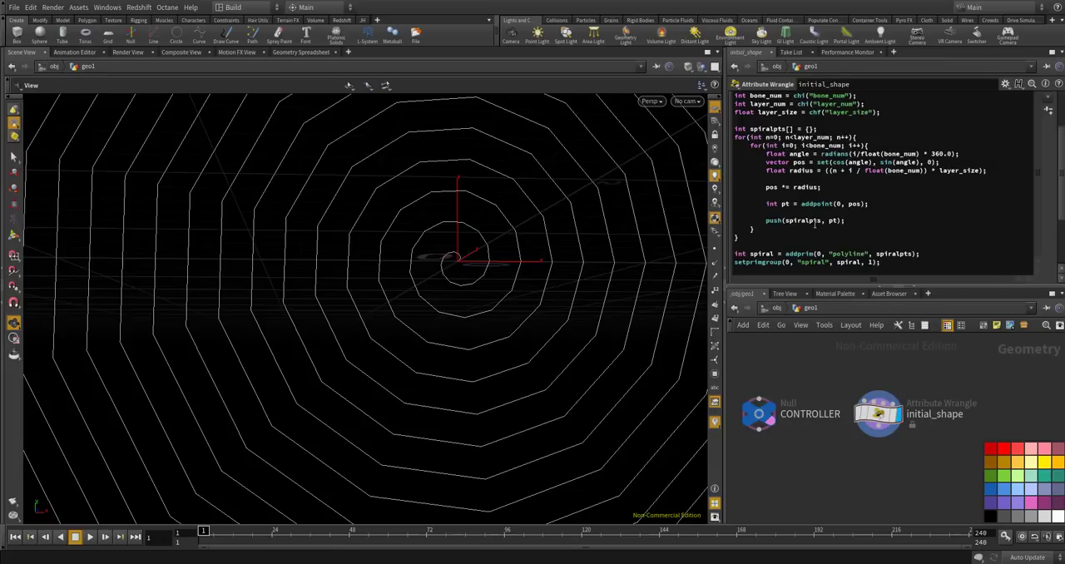
pyautogui.scroll(-2, 442, 264)
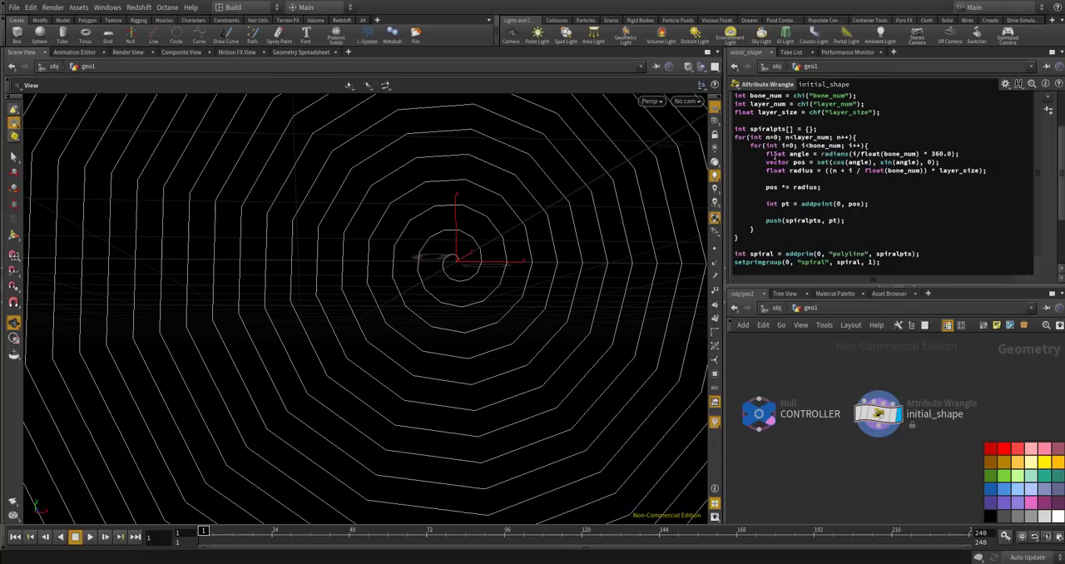
# Insert an empty if(n == 0){ } block at the start of the inner loop, above the angle line.
pyautogui.click(883, 145)
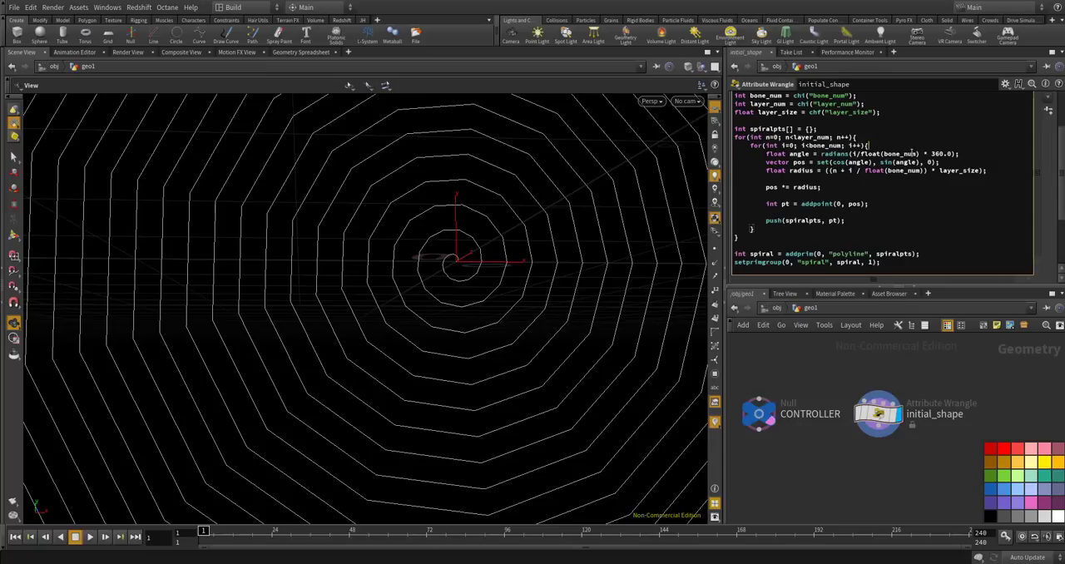
pyautogui.press('Return')
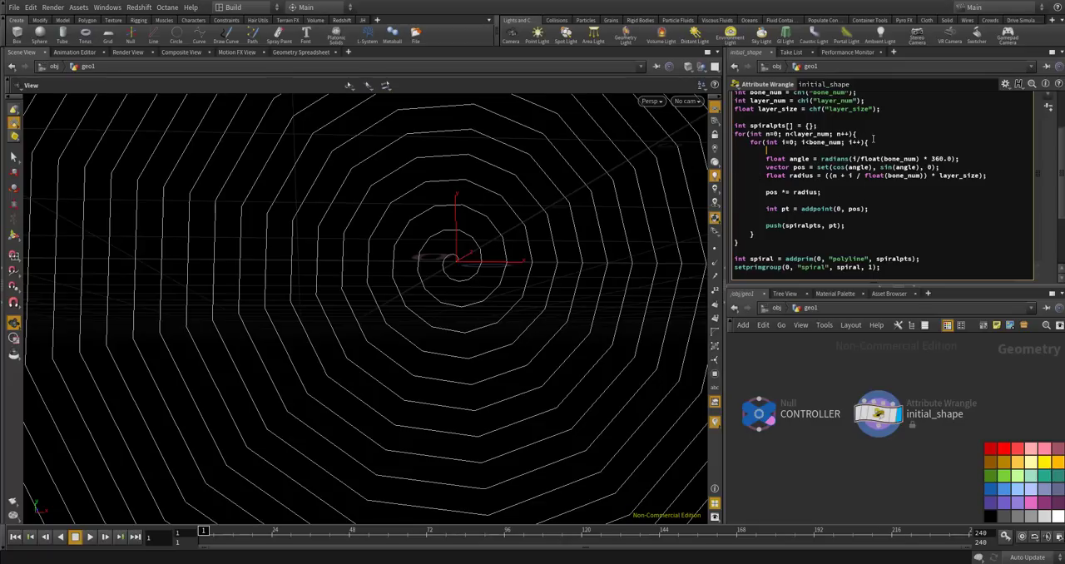
pyautogui.press('Return')
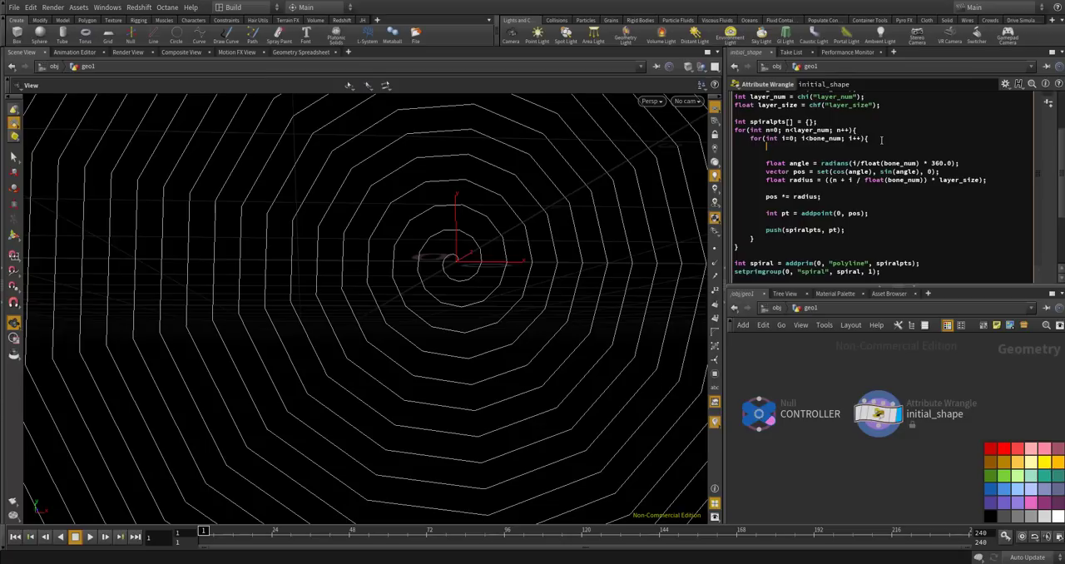
pyautogui.write('if(n == 0')
pyautogui.write('{')
pyautogui.press('Return')
pyautogui.write('}')
pyautogui.press('Return')
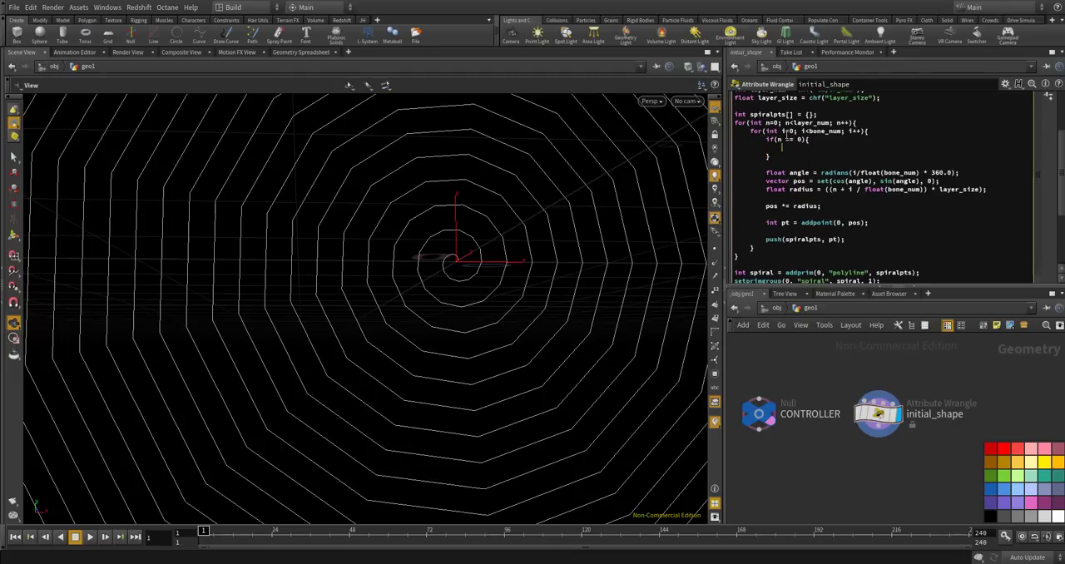
# Inside the if block, add the line int firstpt = addpoint(0, set(0,0,0));.
pyautogui.write('int firstpt = add')
pyautogui.press('BackSpace')
pyautogui.press('BackSpace')
pyautogui.write('addp')
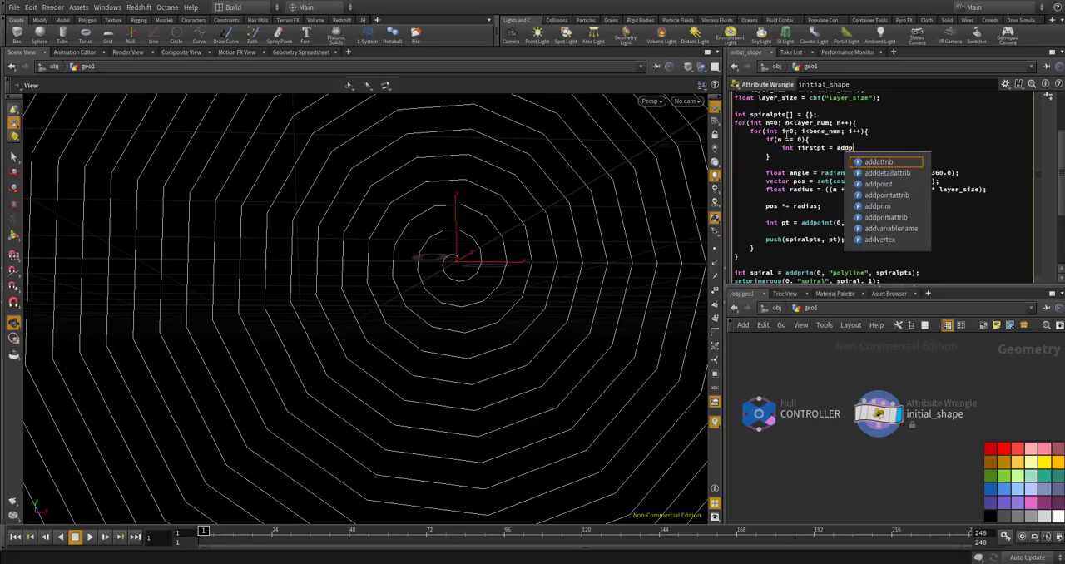
pyautogui.write('oint(0, ')
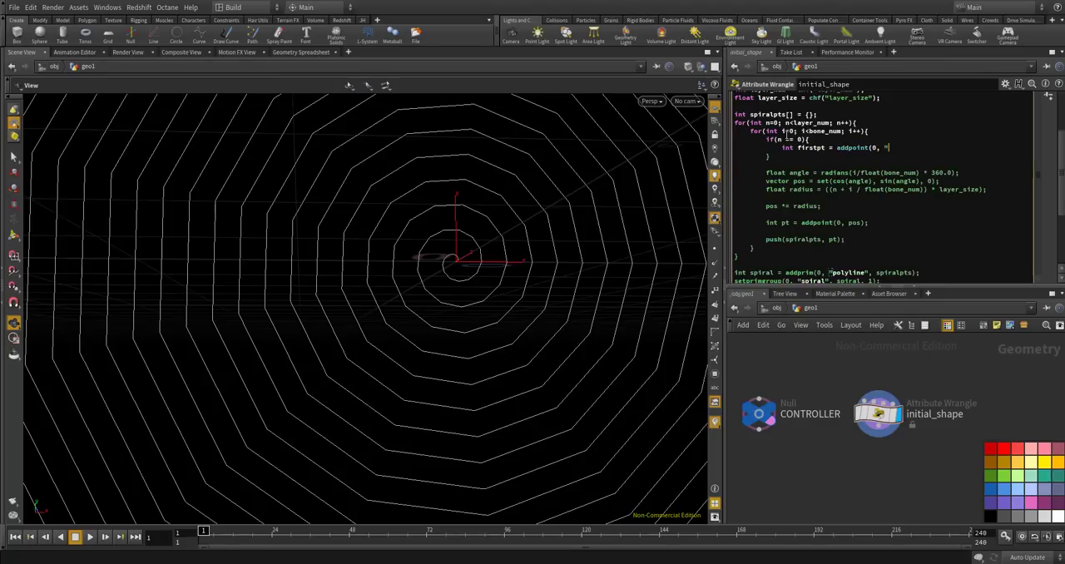
pyautogui.write('set(0')
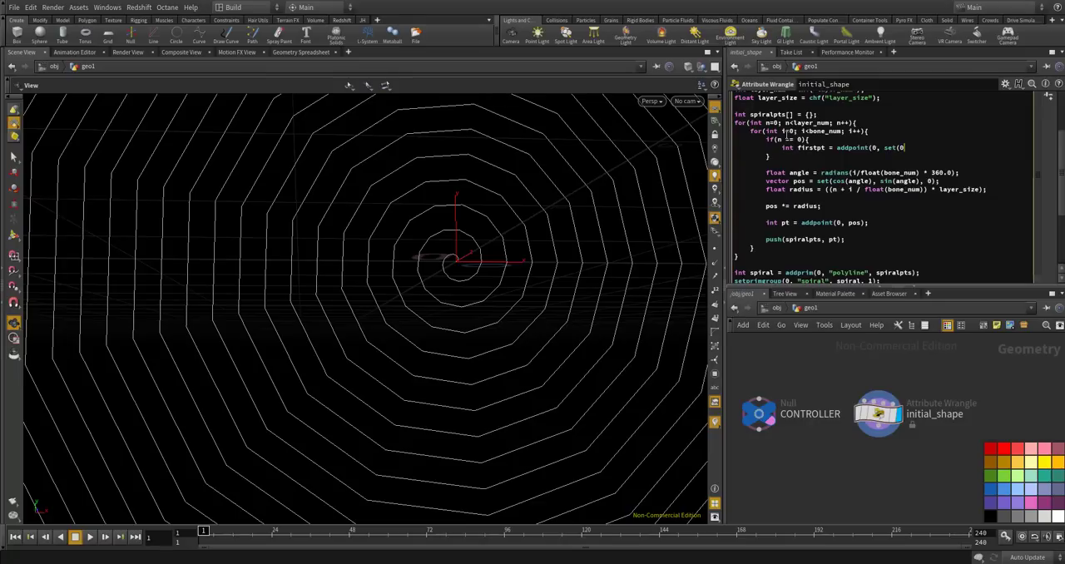
pyautogui.write(',0,0));')
# Below the firstpt line, add setpointattrib(0, "bone", firstpt, i); inside the if block.
pyautogui.press('Return')
pyautogui.write('setpoint')
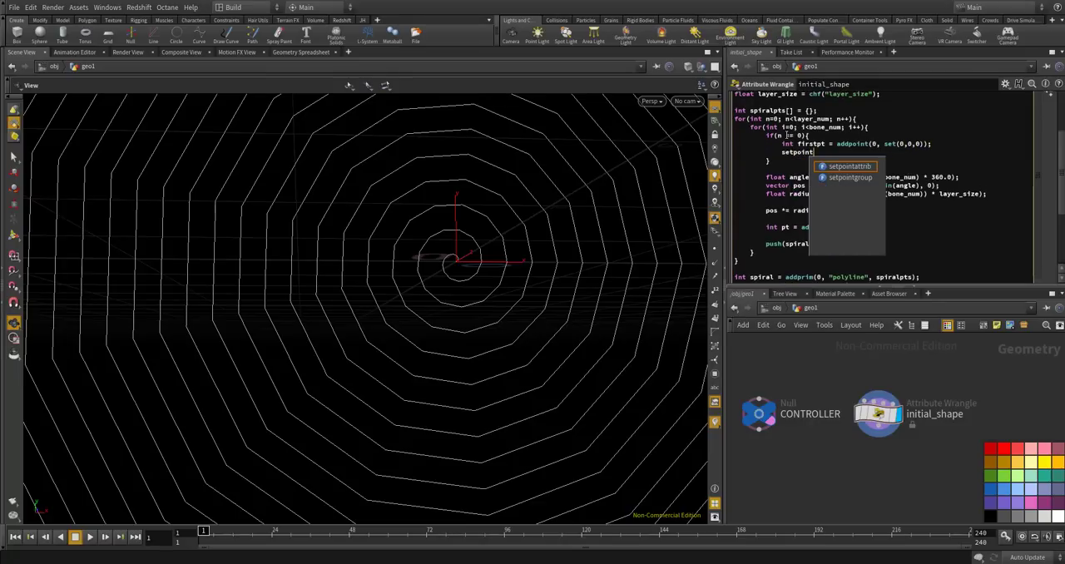
pyautogui.write('attrib')
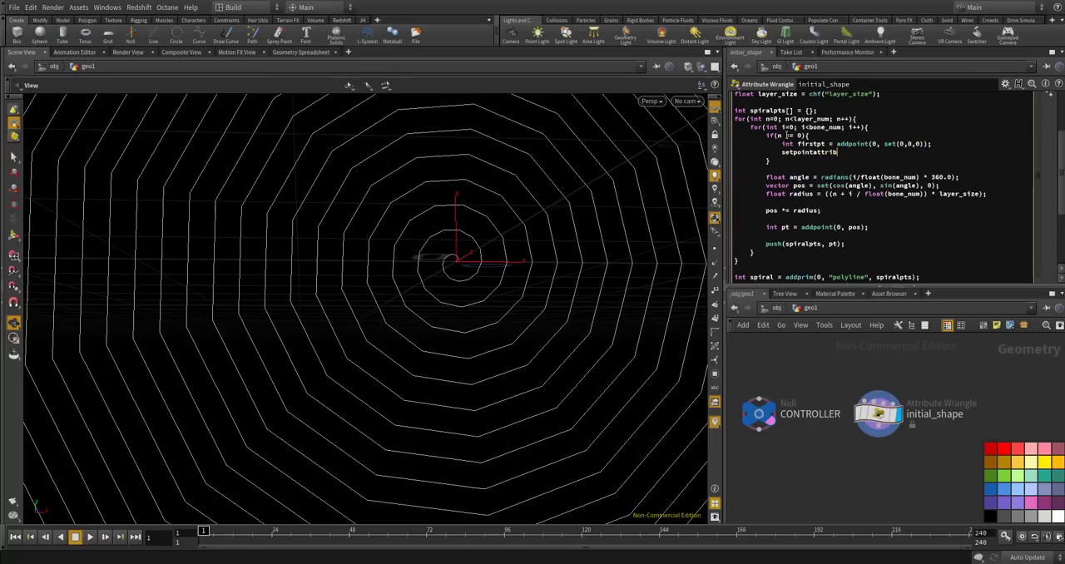
pyautogui.write('(0, "bone", firstpt, i);')
# Add the line setpointattrib(0, "bone", pt, i); directly below the int pt line and apply the code.
pyautogui.scroll(-5, 480, 250)
pyautogui.scroll(-2, 480, 250)
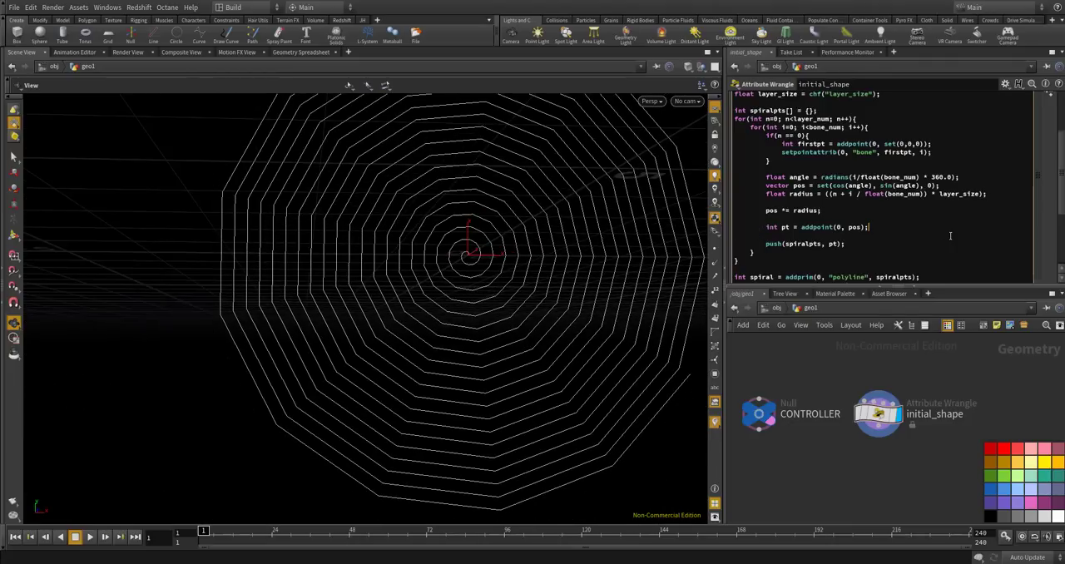
pyautogui.press('Return')
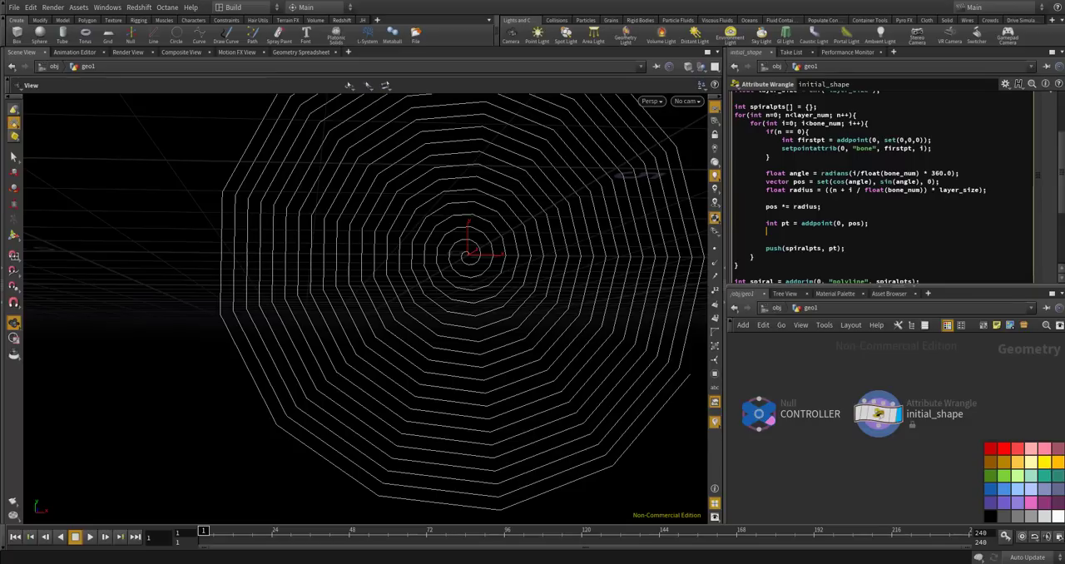
pyautogui.write('setpointattrib(0, "bone", pt, i);')
# Briefly display the point numbers on the spiral and add a Geometry Spreadsheet pane alongside the wrangle's parameters.
pyautogui.click(714, 290)
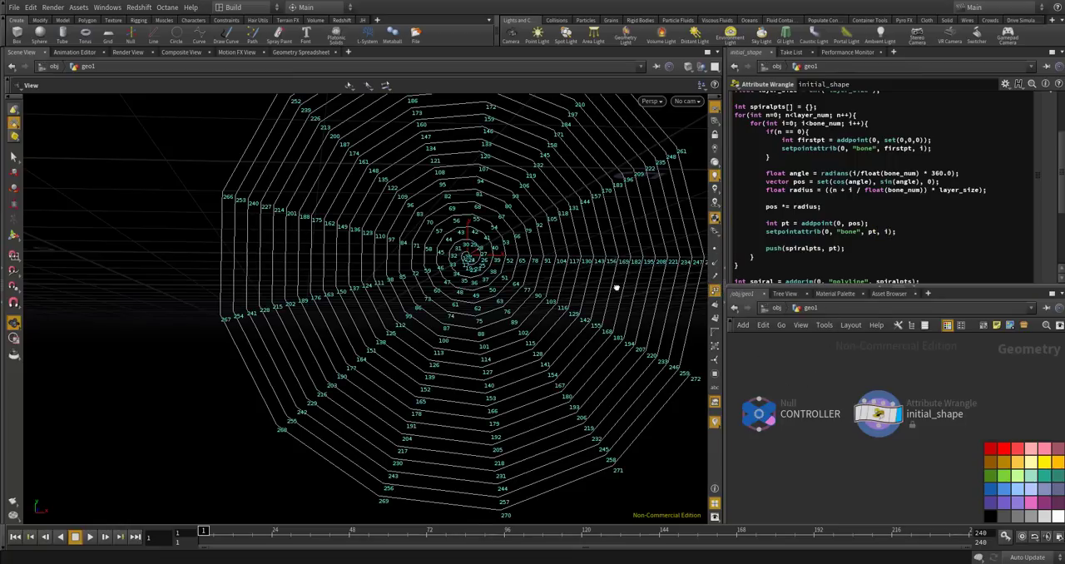
pyautogui.click(714, 290)
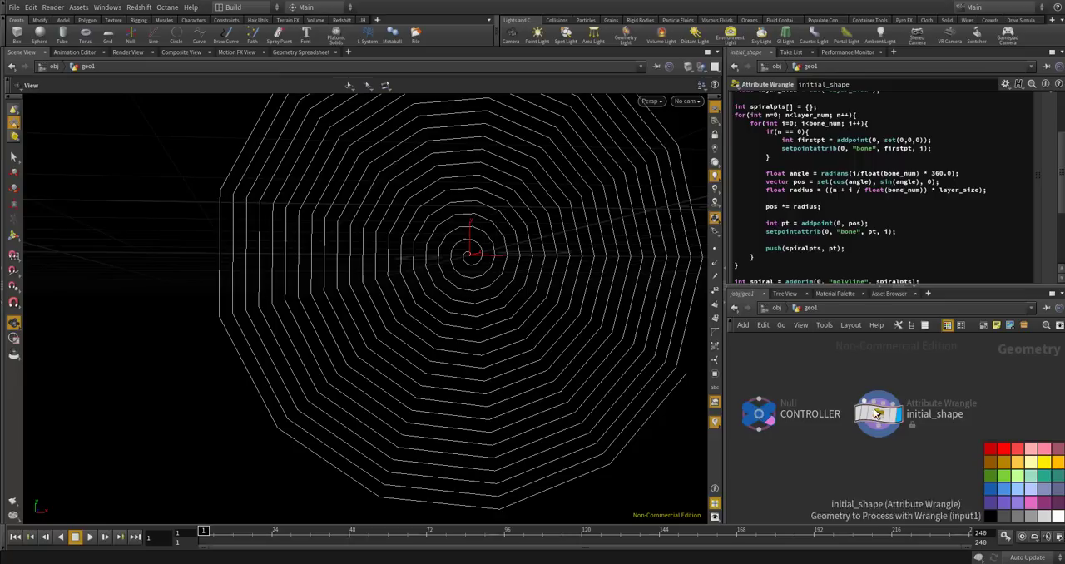
pyautogui.click(892, 51)
pyautogui.moveTo(927, 74)
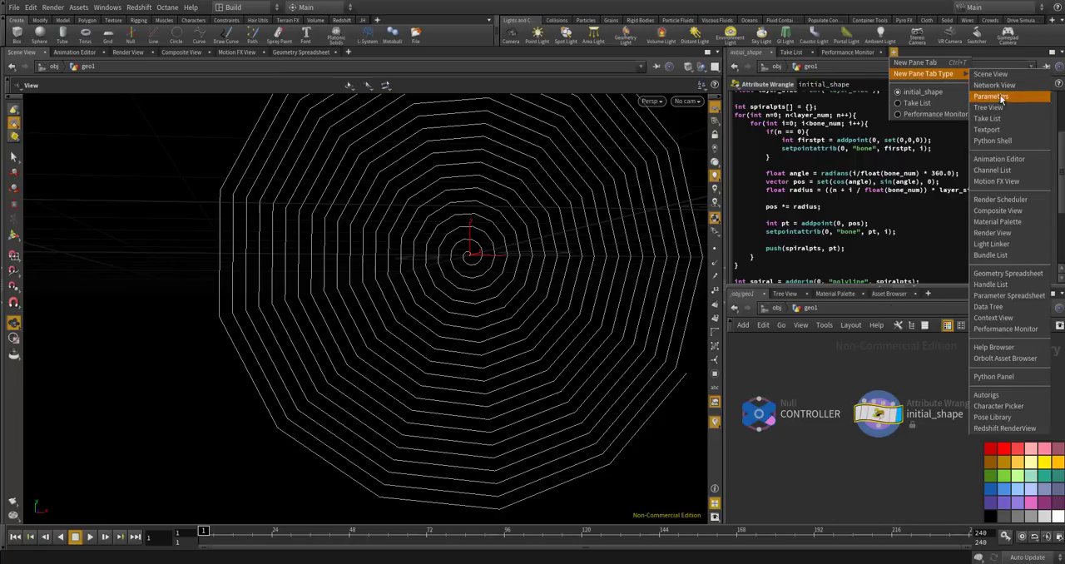
pyautogui.click(1006, 273)
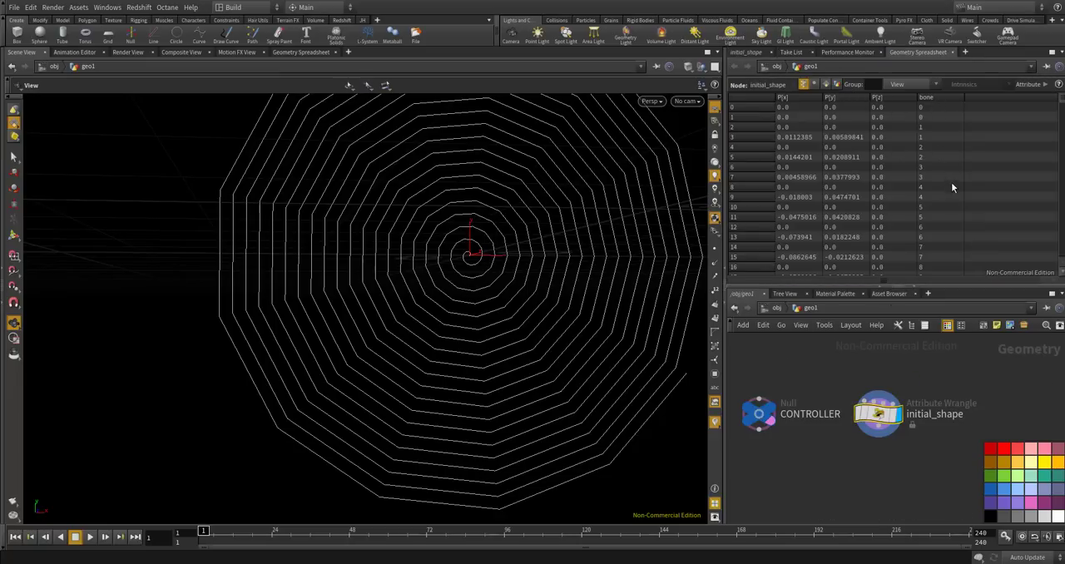
# Examine the bone attribute of initial_shape's points in the spreadsheet, sorting the rows by bone in descending order.
pyautogui.scroll(-12, 951, 189)
pyautogui.scroll(-7, 951, 174)
pyautogui.scroll(14, 955, 152)
pyautogui.scroll(7, 955, 152)
pyautogui.click(936, 99)
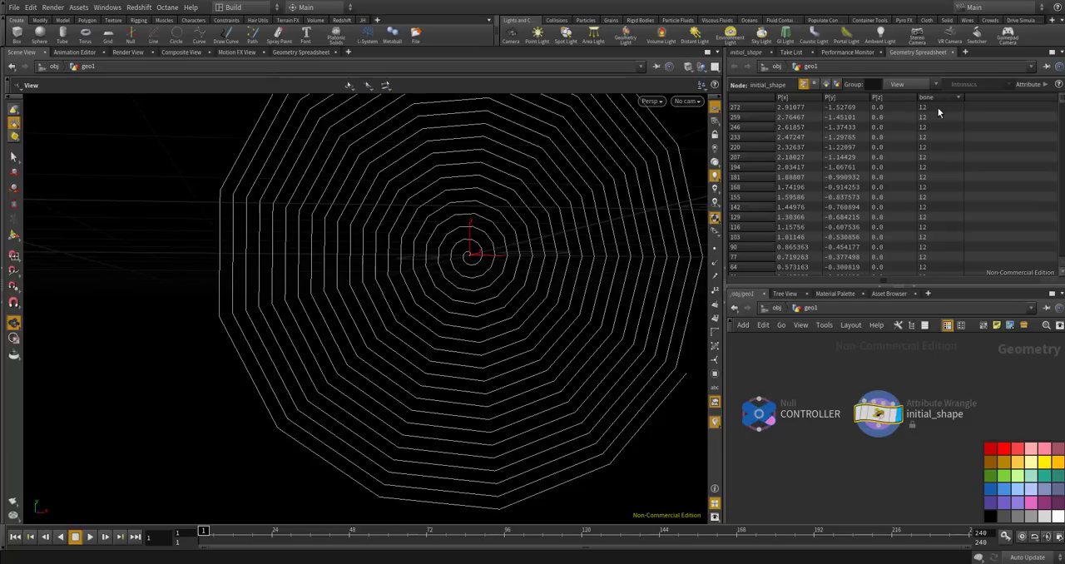
pyautogui.scroll(-6, 935, 110)
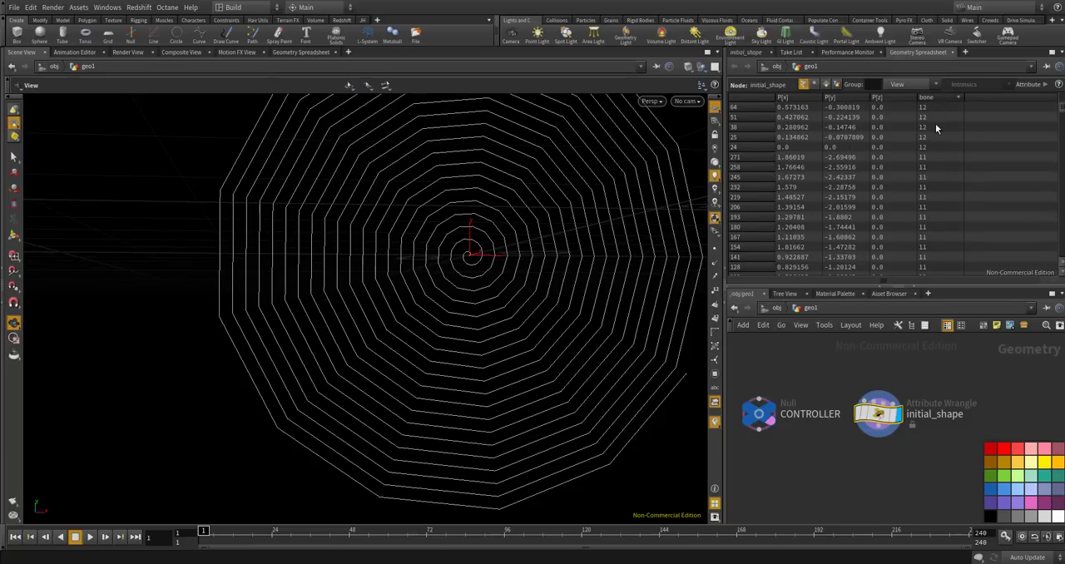
pyautogui.scroll(6, 935, 125)
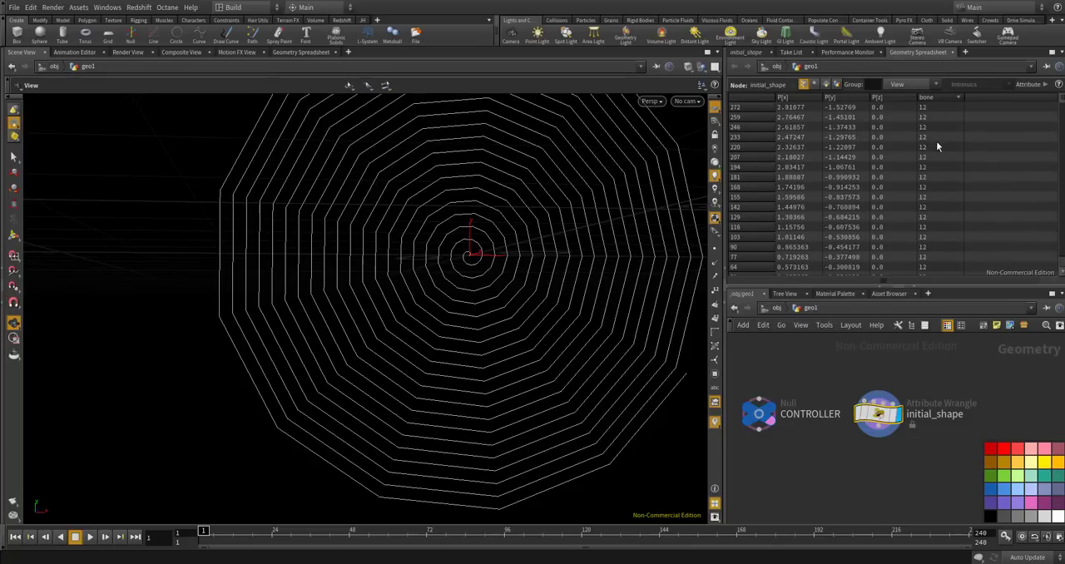
# Return to the wrangle's parameters and place an Add node directly below initial_shape.
pyautogui.click(748, 52)
pyautogui.press('Tab')
pyautogui.moveTo(882, 464)
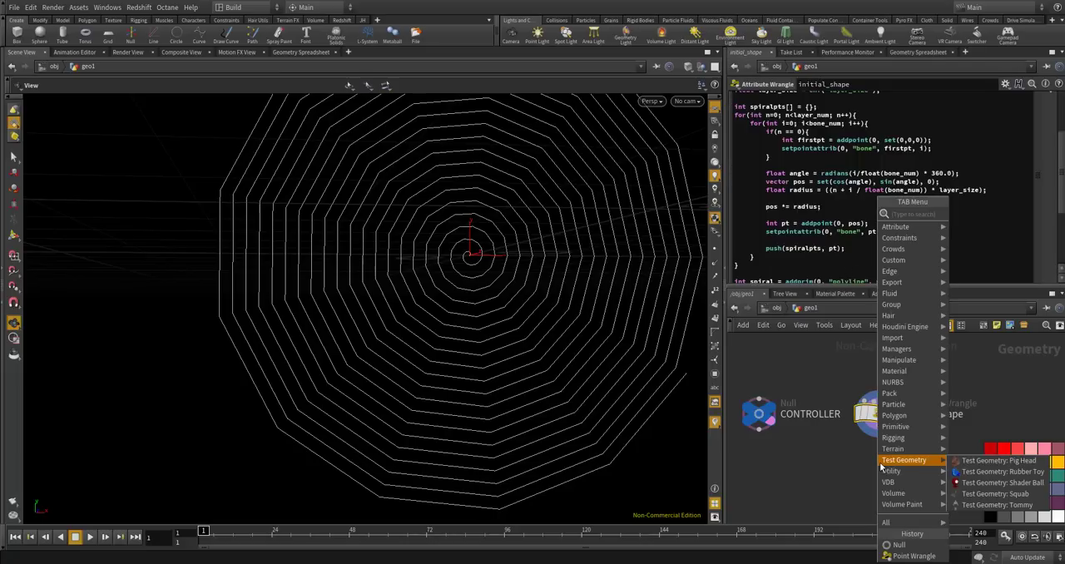
pyautogui.write('add')
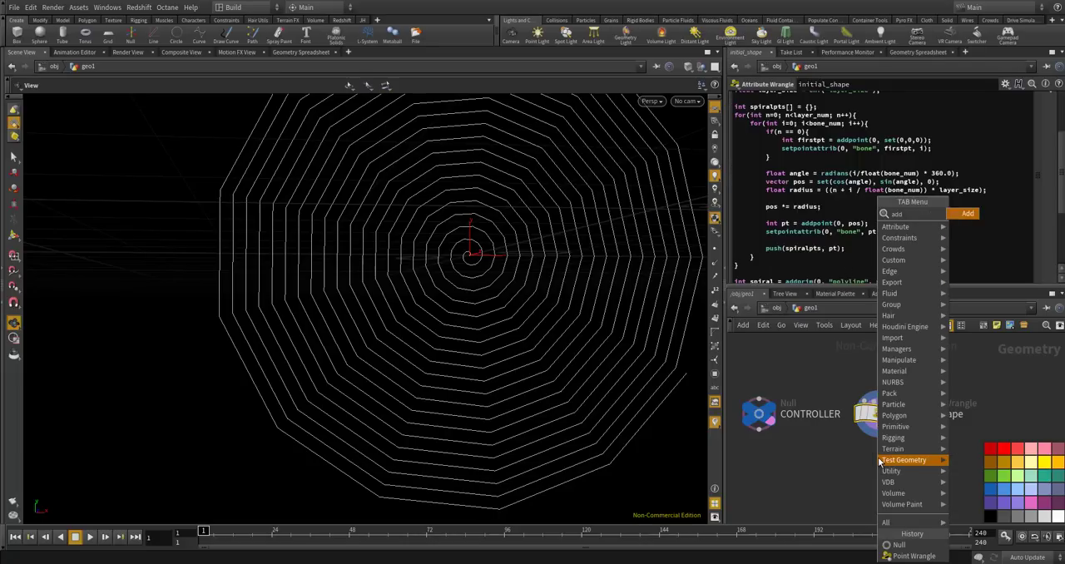
pyautogui.press('Return')
pyautogui.click(878, 457)
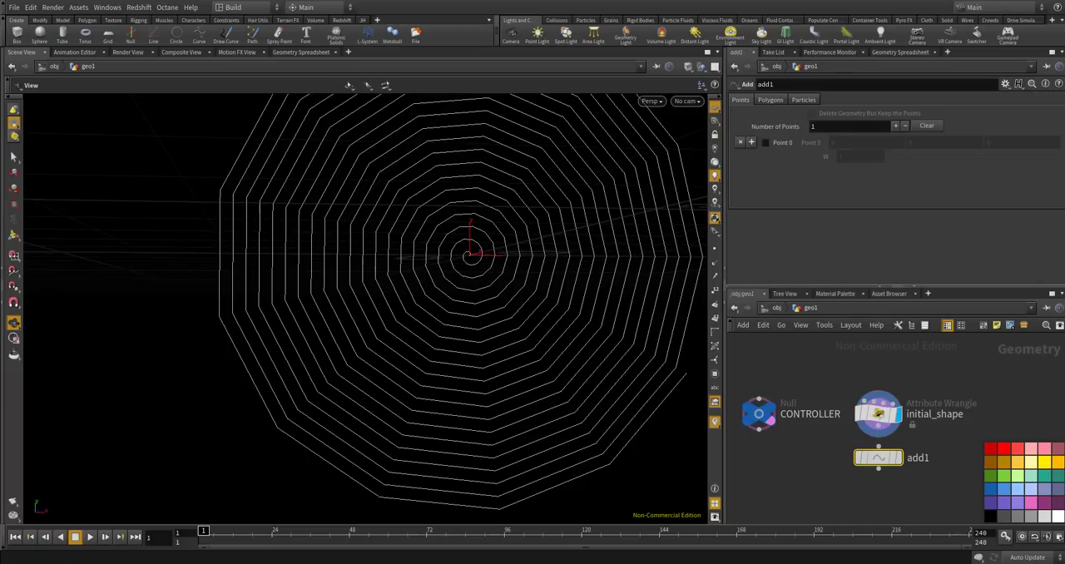
# Connect initial_shape's output to the Add node's input and make the Add node the displayed one.
pyautogui.scroll(2, 882, 441)
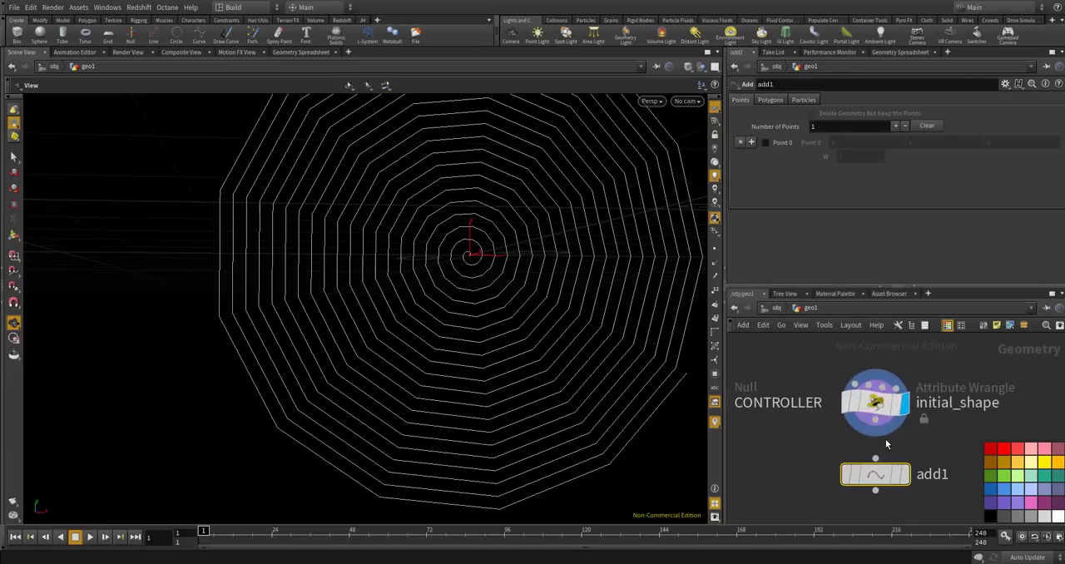
pyautogui.click(875, 458)
pyautogui.click(878, 459)
pyautogui.moveTo(878, 475); pyautogui.dragTo(877, 488)
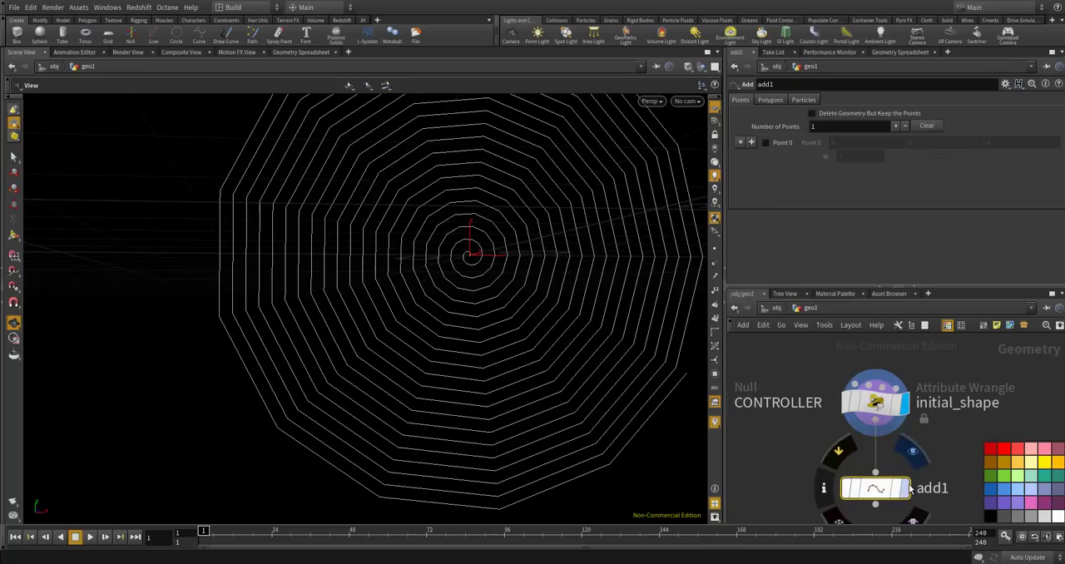
pyautogui.click(905, 489)
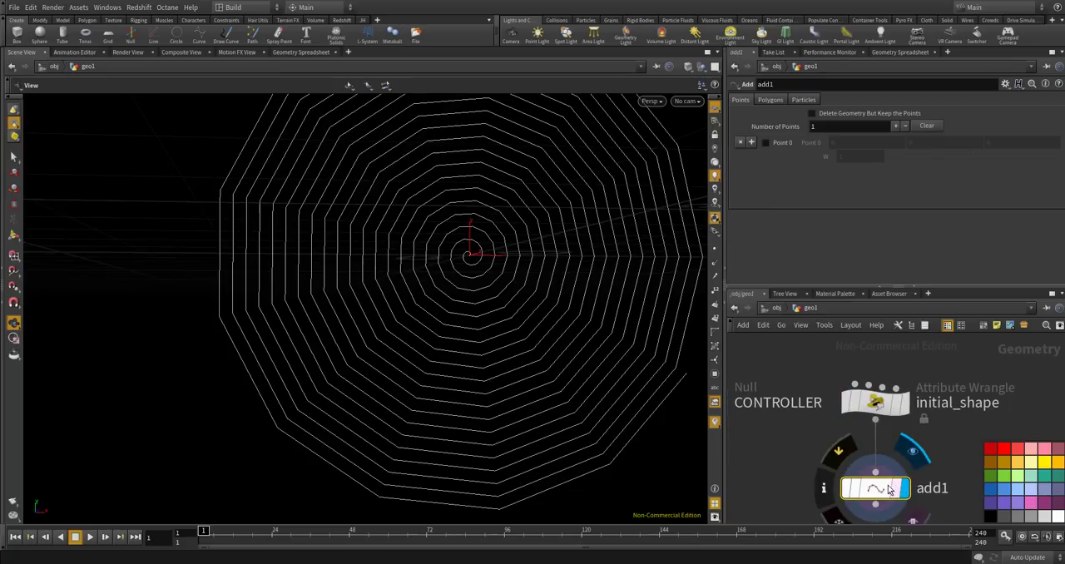
# Configure the Add node to create polygons by group, using By Attribute with the attribute name bone.
pyautogui.click(770, 99)
pyautogui.click(796, 128)
pyautogui.click(824, 158)
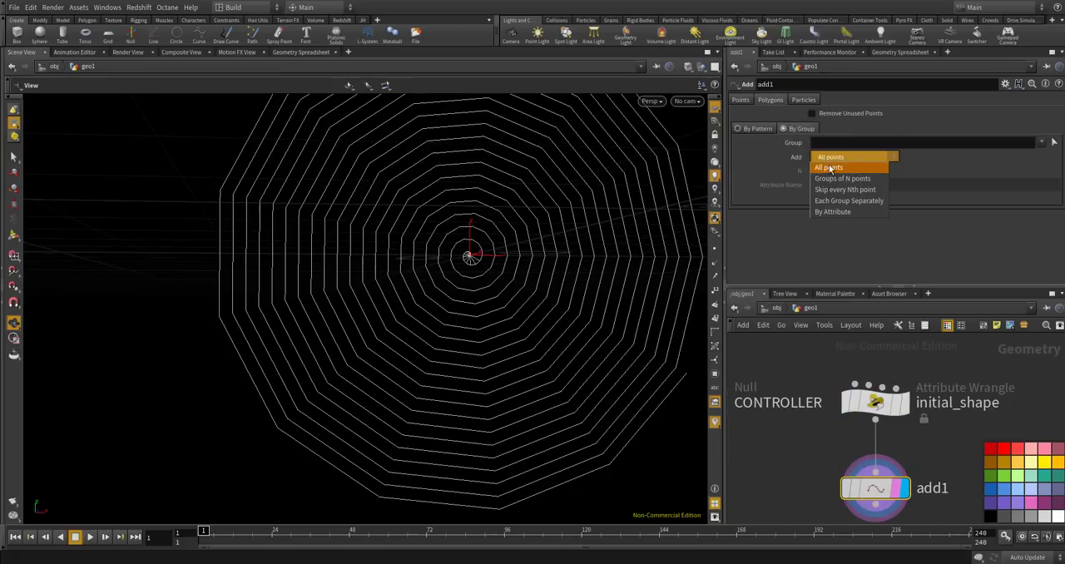
pyautogui.click(842, 213)
pyautogui.click(835, 182)
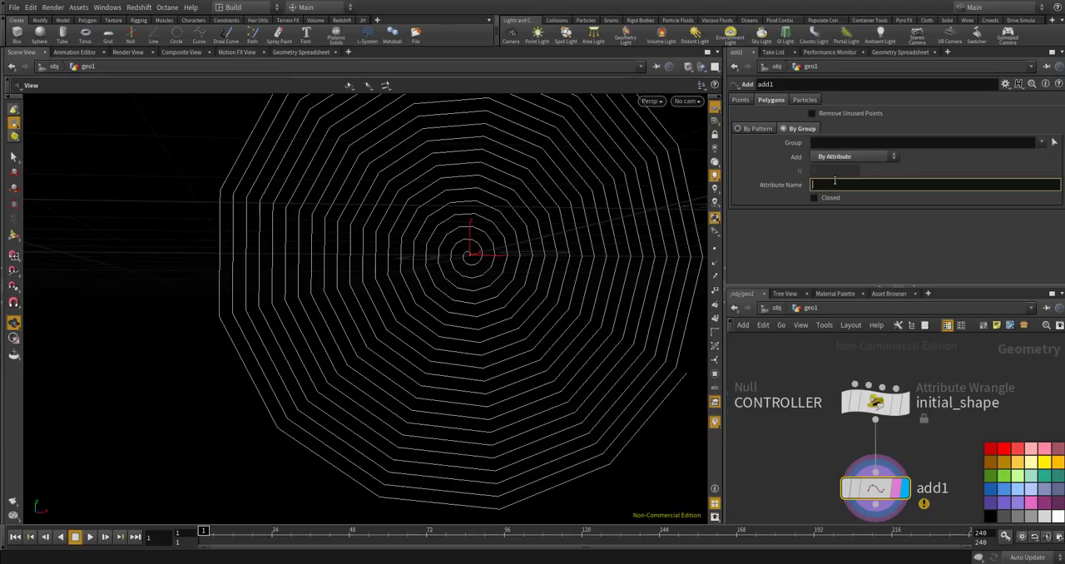
pyautogui.write('bone')
pyautogui.press('Return')
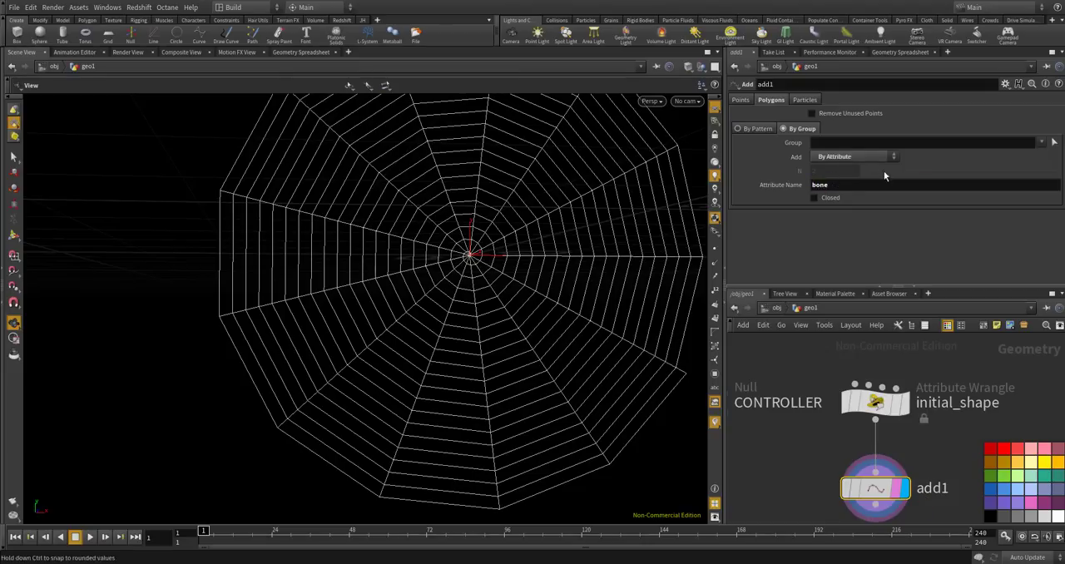
# Examine the spider web's radial threads and spiral from several angles and distances in the viewport.
pyautogui.scroll(-3, 497, 321)
pyautogui.moveTo(504, 294)
pyautogui.mouseDown()
pyautogui.moveTo(591, 265)
pyautogui.moveTo(499, 283)
pyautogui.mouseUp()
pyautogui.scroll(2, 506, 286)
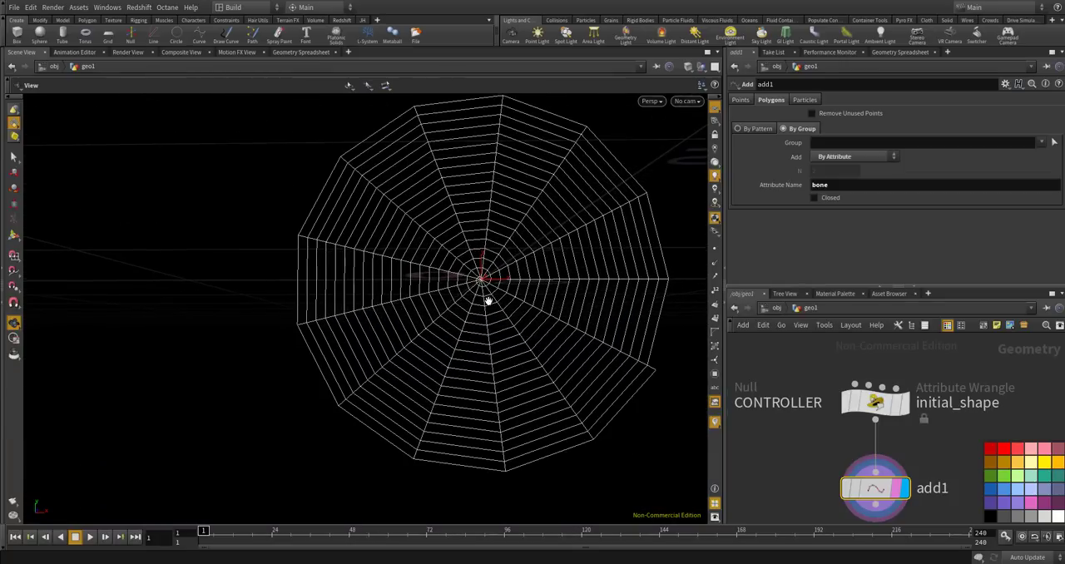
pyautogui.scroll(-2, 530, 298)
pyautogui.scroll(-1, 502, 293)
pyautogui.moveTo(504, 290)
pyautogui.mouseDown()
pyautogui.moveTo(475, 313)
pyautogui.moveTo(509, 289)
pyautogui.mouseUp()
pyautogui.scroll(6, 511, 288)
pyautogui.moveTo(516, 287); pyautogui.dragTo(461, 299, button='middle')
pyautogui.scroll(1, 441, 290)
pyautogui.scroll(-4, 443, 286)
pyautogui.moveTo(460, 299); pyautogui.dragTo(542, 283)
pyautogui.scroll(-2, 518, 301)
pyautogui.moveTo(545, 281); pyautogui.dragTo(485, 273, button='middle')
pyautogui.scroll(1, 487, 273)
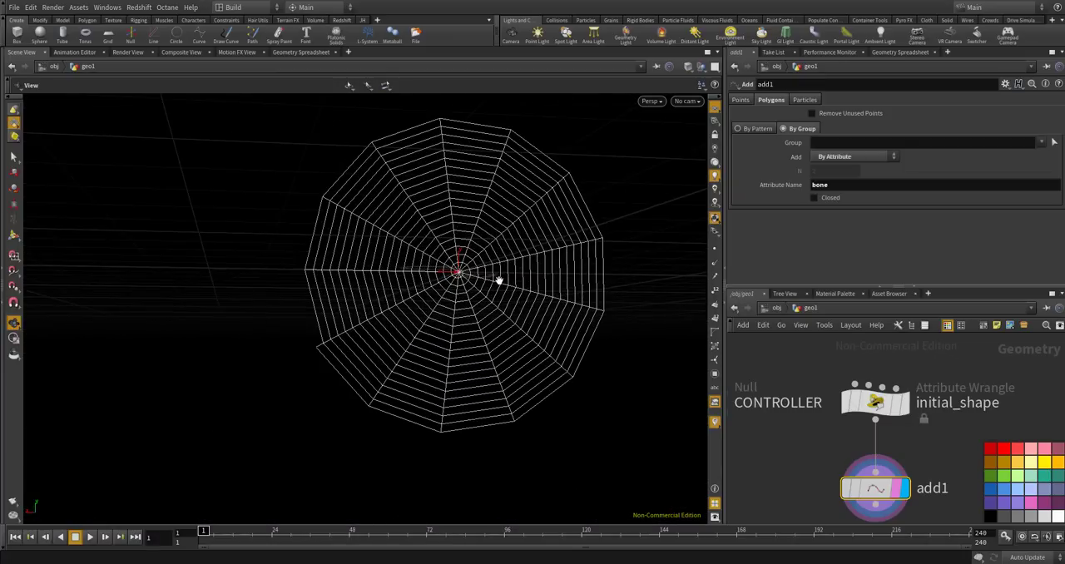
pyautogui.scroll(-1, 509, 272)
pyautogui.moveTo(507, 273)
pyautogui.mouseDown()
pyautogui.moveTo(470, 273)
pyautogui.moveTo(521, 295)
pyautogui.moveTo(518, 271)
pyautogui.moveTo(491, 283)
pyautogui.moveTo(479, 275)
pyautogui.moveTo(521, 247)
pyautogui.moveTo(479, 269)
pyautogui.moveTo(492, 269)
pyautogui.moveTo(469, 251)
pyautogui.moveTo(494, 273)
pyautogui.moveTo(446, 277)
pyautogui.moveTo(494, 272)
pyautogui.mouseUp()
pyautogui.scroll(4, 474, 269)
pyautogui.scroll(-4, 479, 273)
pyautogui.scroll(3, 479, 269)
pyautogui.scroll(3, 479, 269)
pyautogui.scroll(-2, 478, 268)
pyautogui.scroll(2, 487, 271)
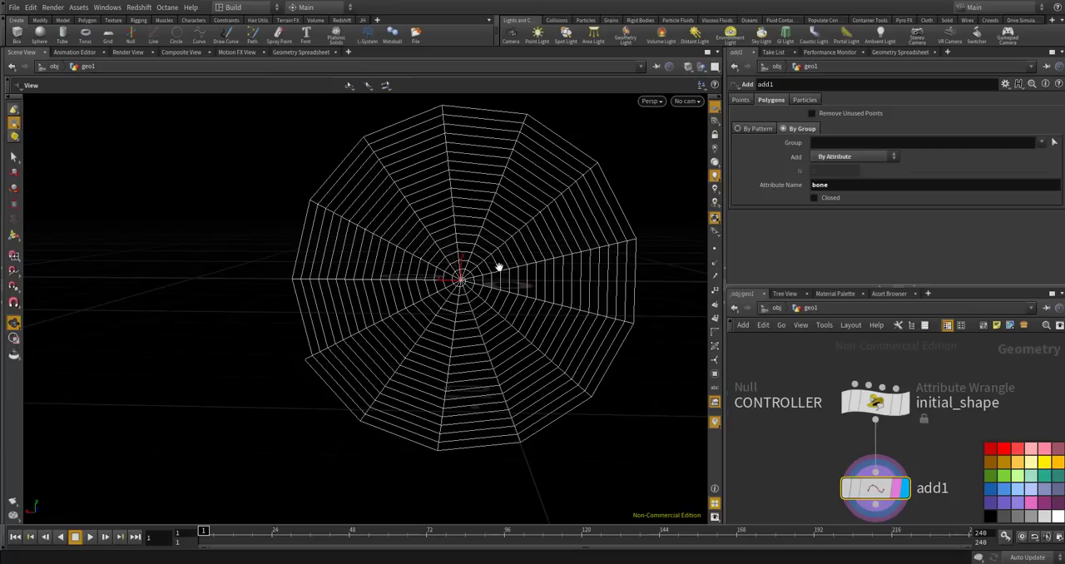
pyautogui.scroll(3, 504, 250)
pyautogui.scroll(-4, 504, 250)
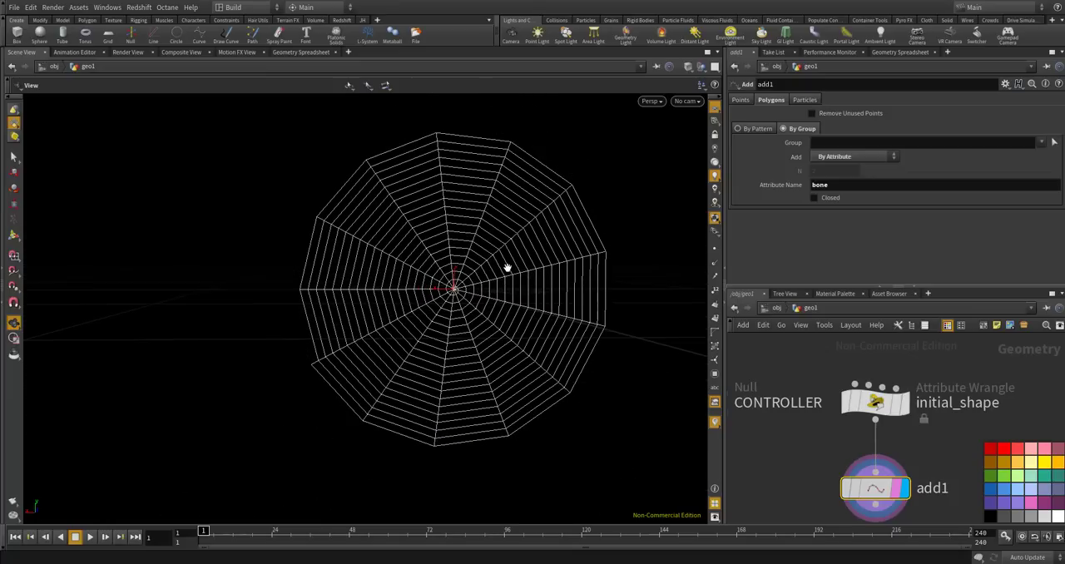
# In the initial_shape code, start a new line below the float radius line reading radius += snoise(pos * radius.
pyautogui.click(891, 408)
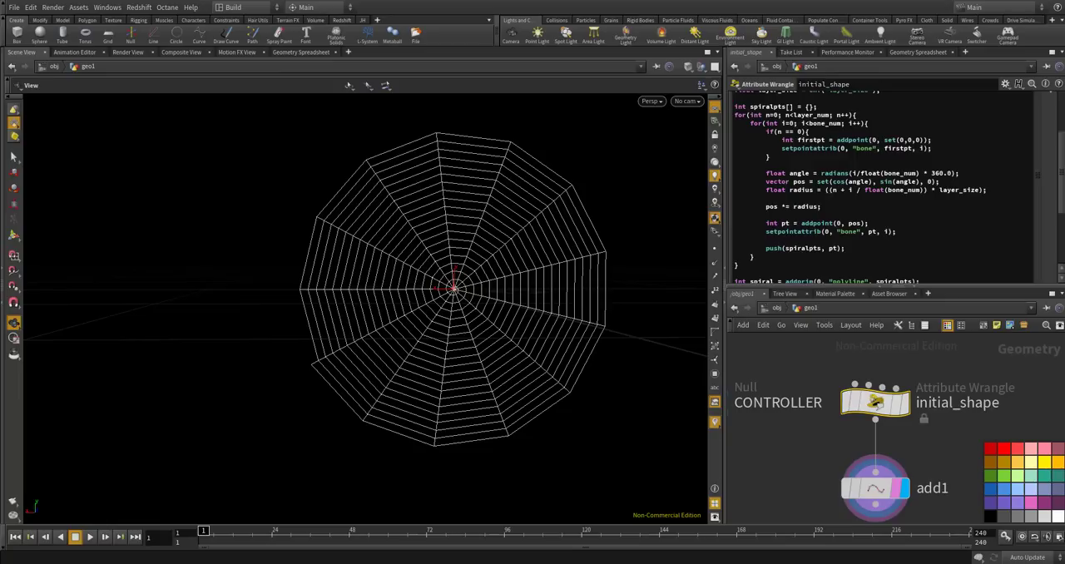
pyautogui.click(941, 240)
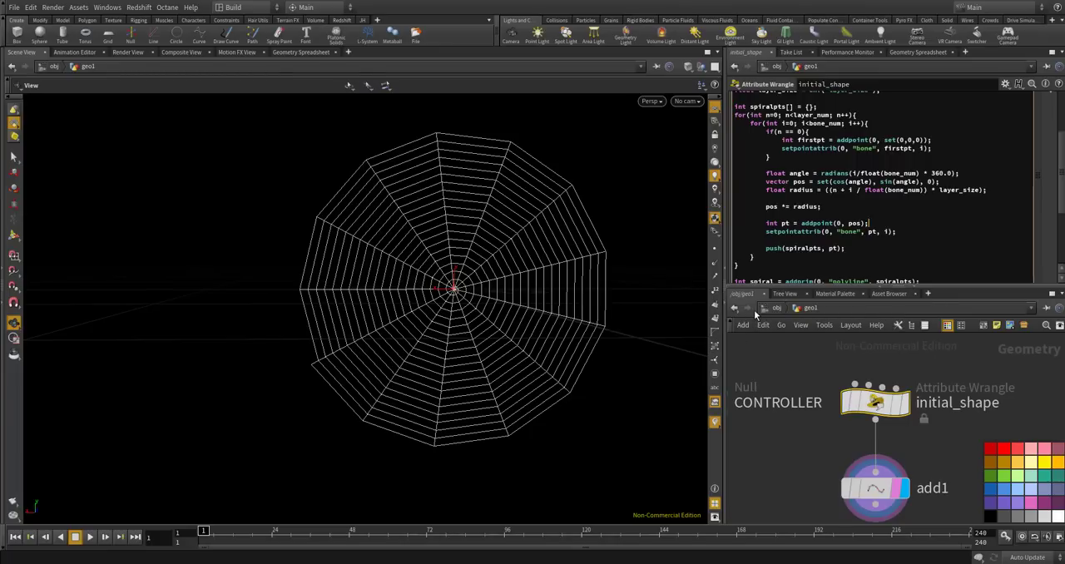
pyautogui.moveTo(987, 189); pyautogui.dragTo(766, 184)
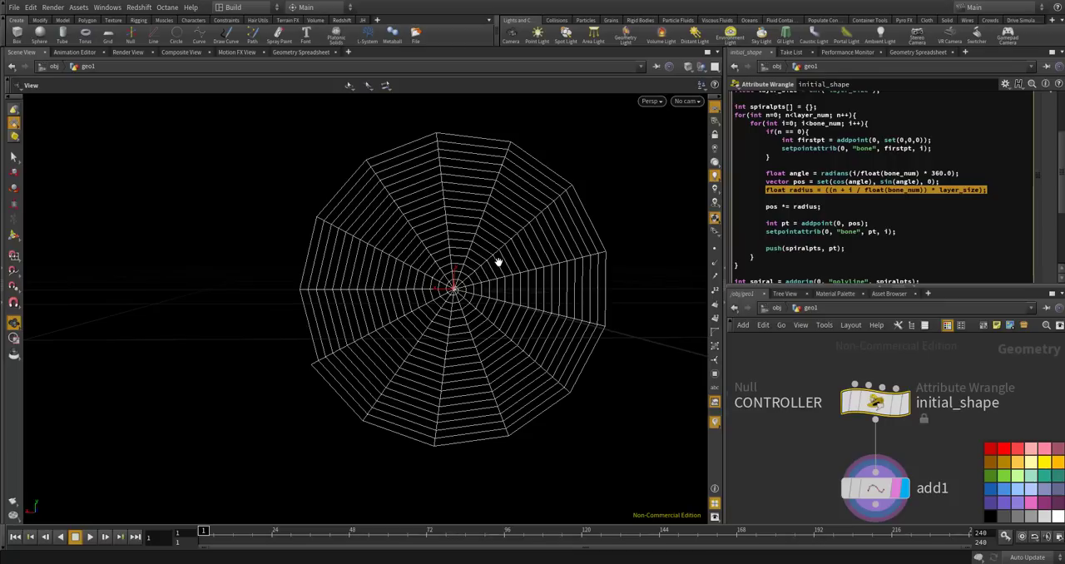
pyautogui.click(992, 190)
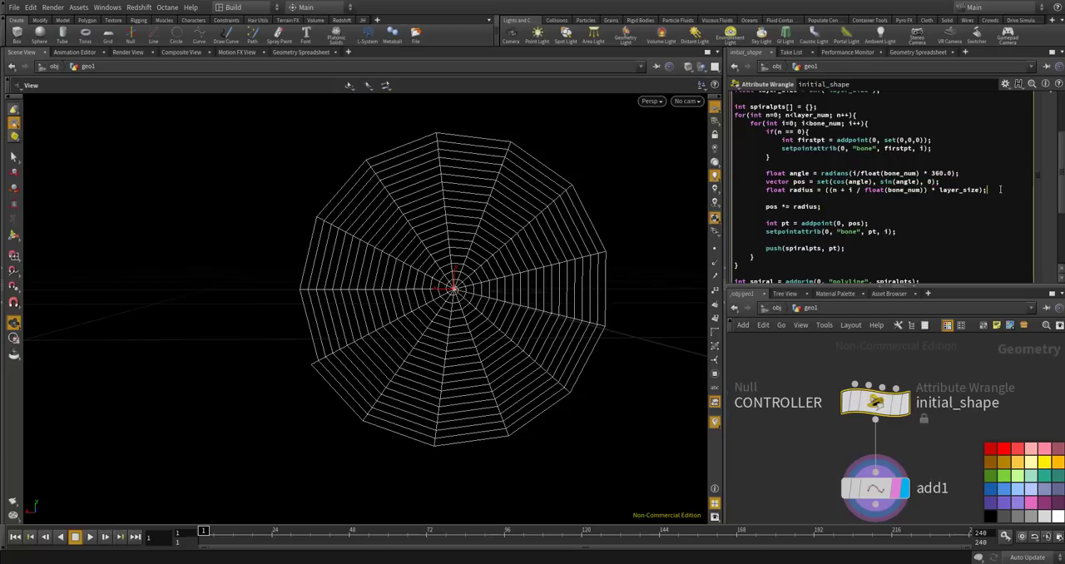
pyautogui.press('Return')
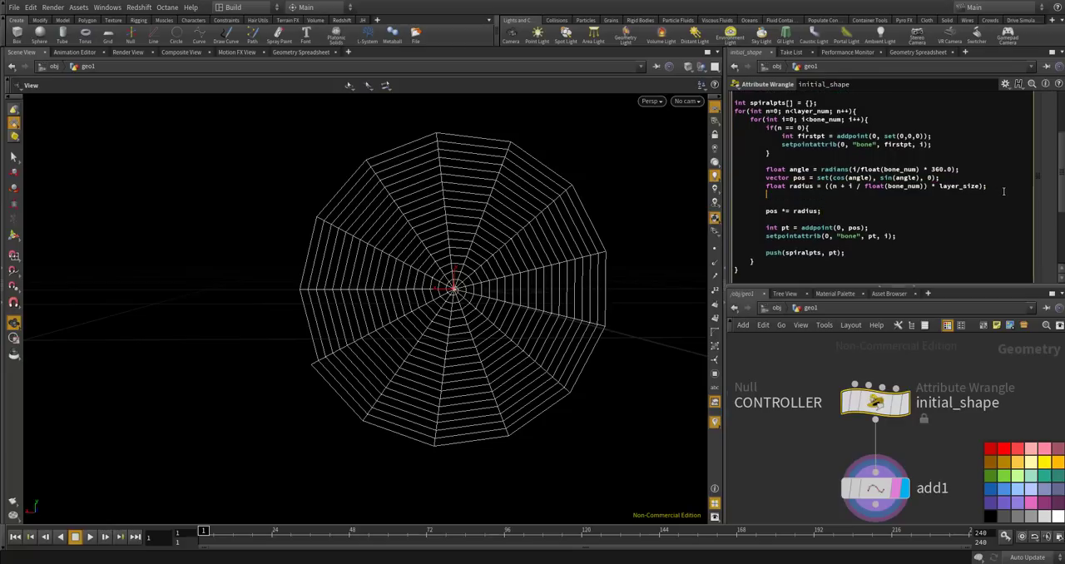
pyautogui.write('radis')
pyautogui.write('+= snoise(pos * radisu')
pyautogui.press('BackSpace')
pyautogui.press('BackSpace')
pyautogui.write('us *')
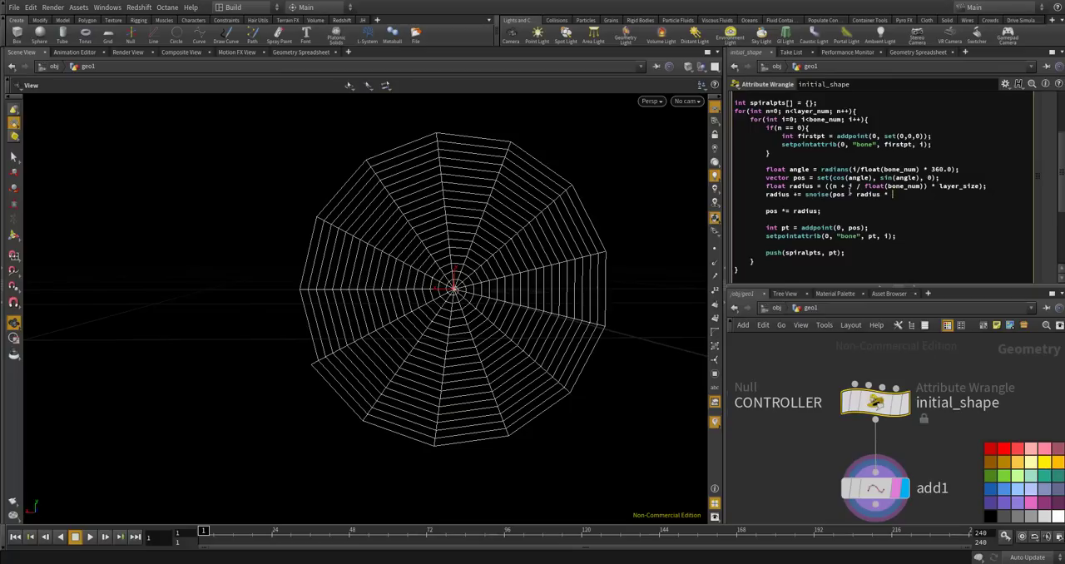
# Below the layer_size declaration in the initial_shape code, add the line float noise_smoothness = chf("noise_smoothness");.
pyautogui.scroll(3, 980, 172)
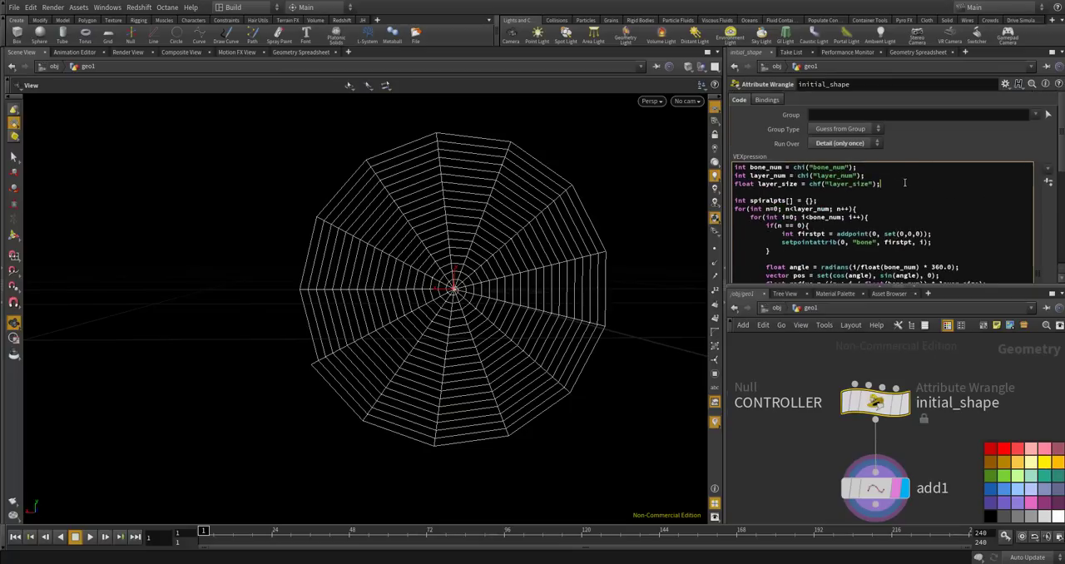
pyautogui.press('Return')
pyautogui.write('float ')
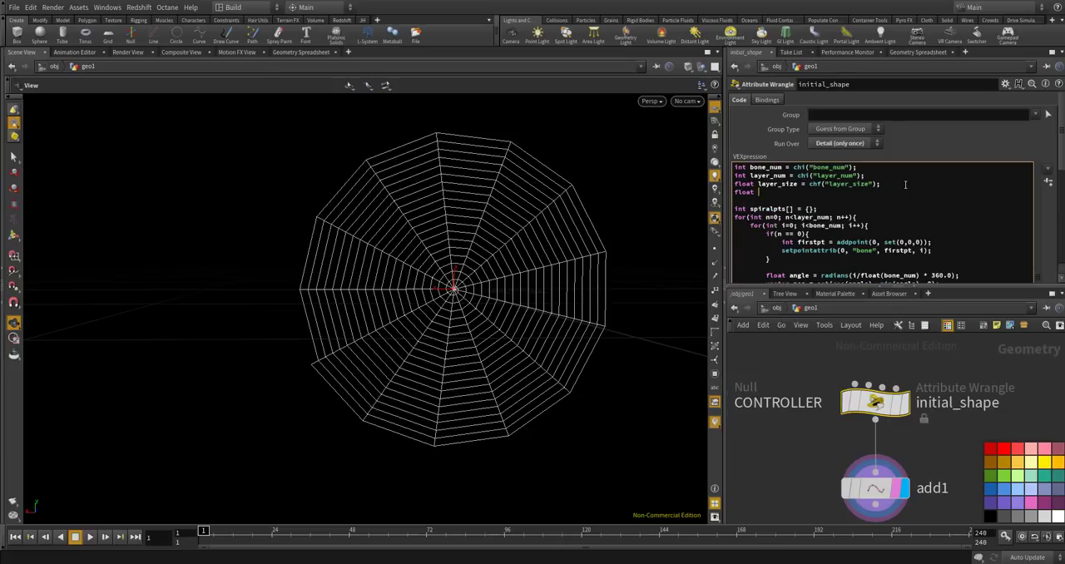
pyautogui.write('noise_smoothness = chf("noise_')
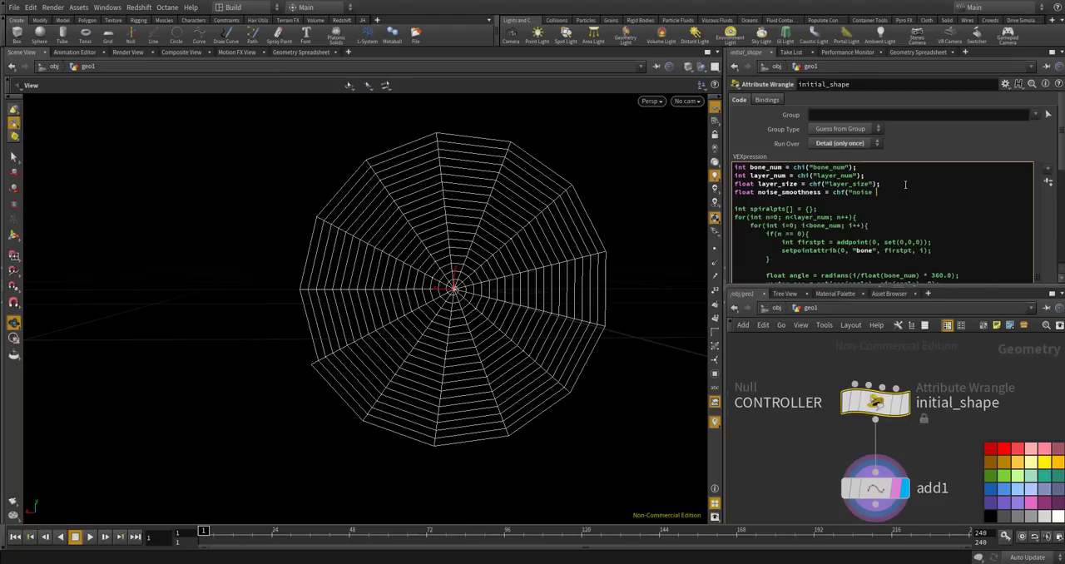
pyautogui.write('smoot')
pyautogui.write('hness");')
# On the following line of the code, declare float noise_scale = chf("noise_scale");.
pyautogui.press('Return')
pyautogui.write('float ')
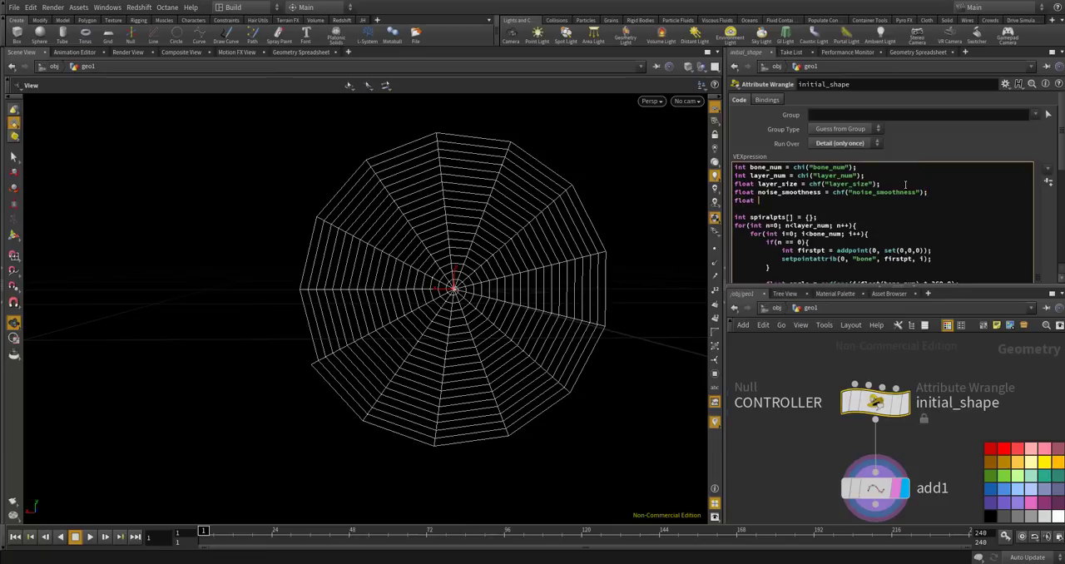
pyautogui.write('noise ')
pyautogui.write('scal')
pyautogui.press('BackSpace')
pyautogui.write('ch')
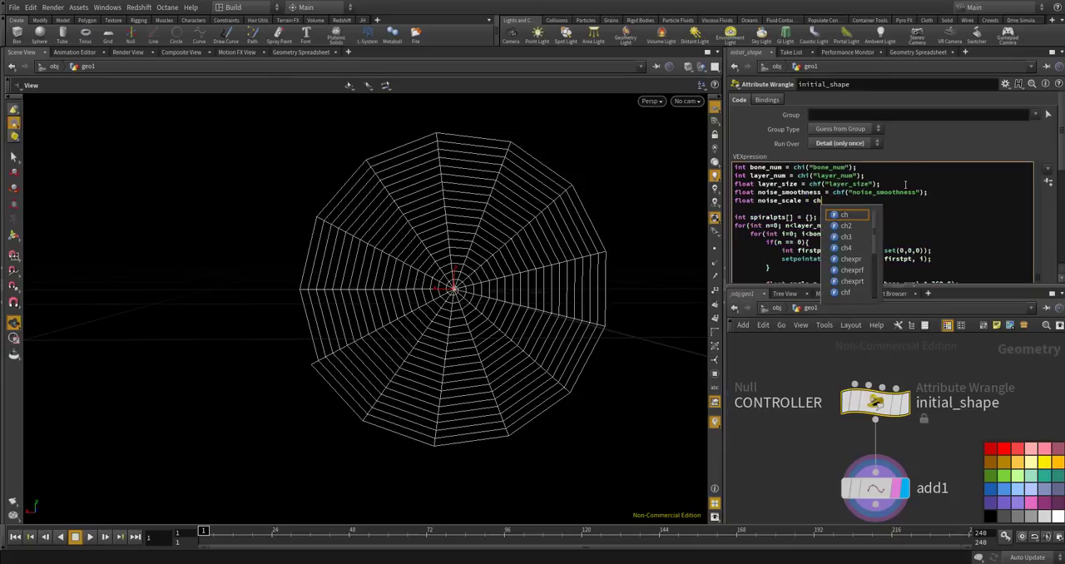
pyautogui.write('f("noise_scale");')
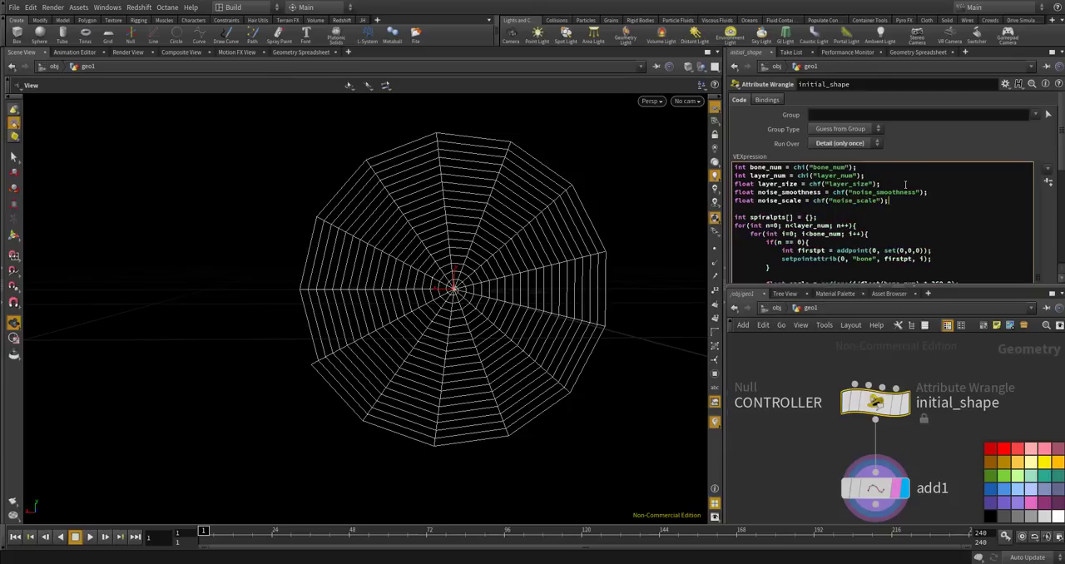
# Generate the wrangle's channel parameters and complete the noise line as radius += snoise(pos * radius * noise_smoothness) * noise_scale;.
pyautogui.click(1048, 182)
pyautogui.moveTo(1062, 166); pyautogui.dragTo(1061, 226)
pyautogui.click(828, 165)
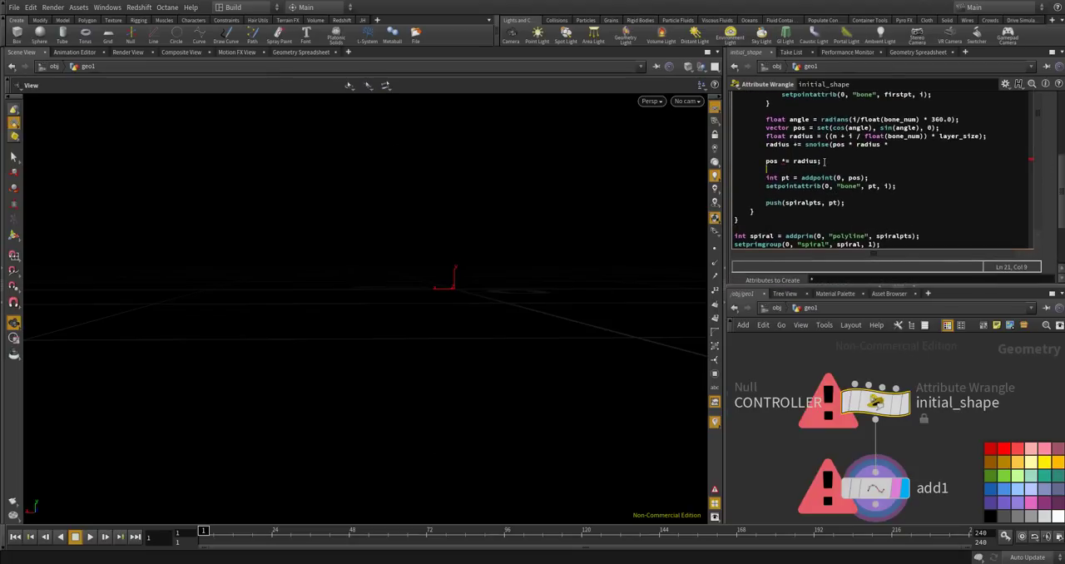
pyautogui.click(896, 145)
pyautogui.write('noise_smoothness) * noise_scale;')
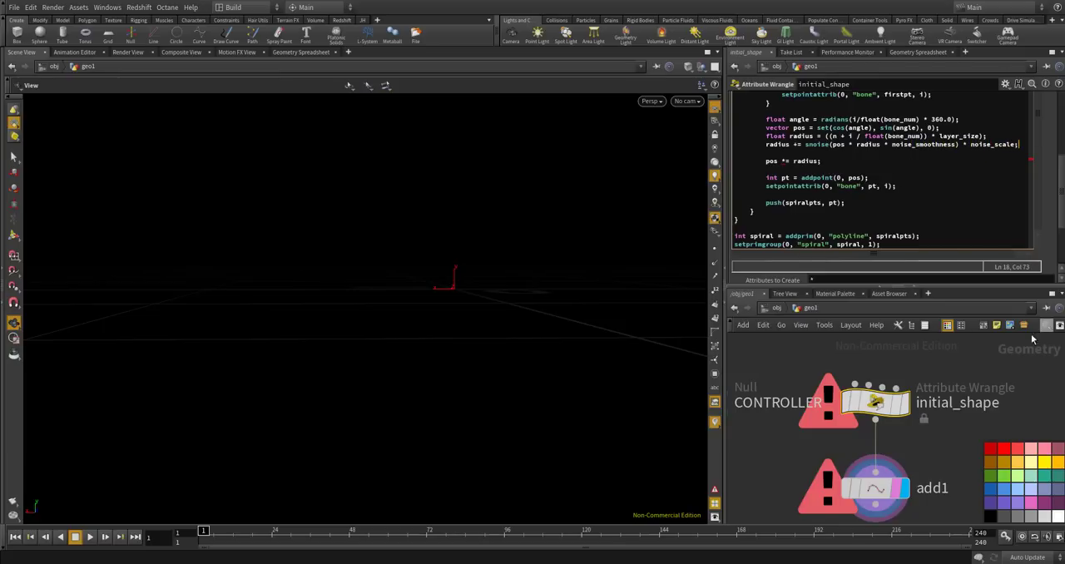
pyautogui.moveTo(1060, 234); pyautogui.dragTo(1061, 269)
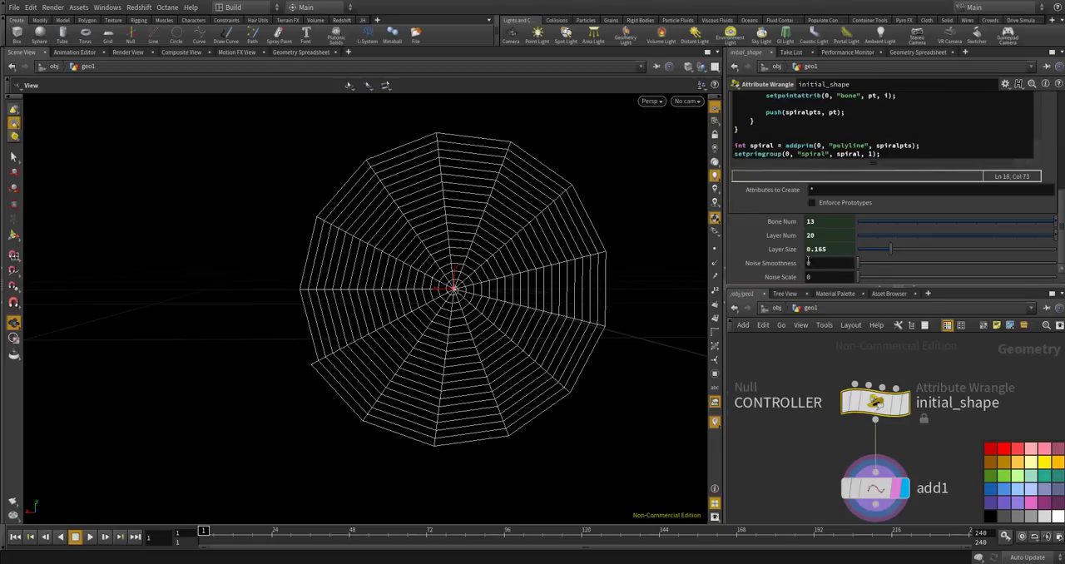
# In the CONTROLLER null's parameter interface, add a float parameter with both name and label noise_smoothness.
pyautogui.scroll(-5, 824, 400)
pyautogui.scroll(4, 772, 405)
pyautogui.click(776, 407)
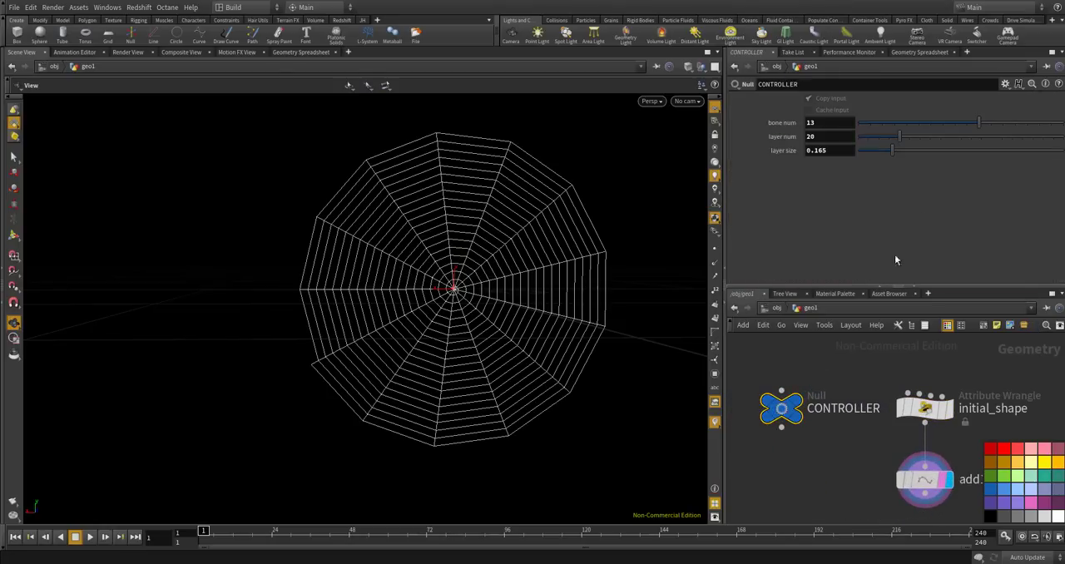
pyautogui.click(1005, 84)
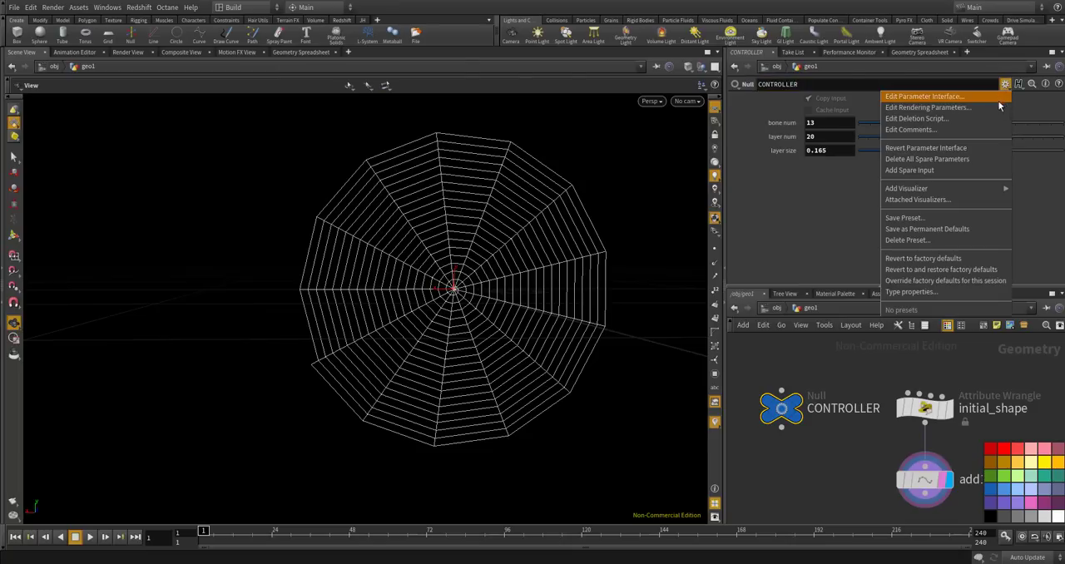
pyautogui.click(986, 97)
pyautogui.moveTo(474, 178); pyautogui.dragTo(689, 124)
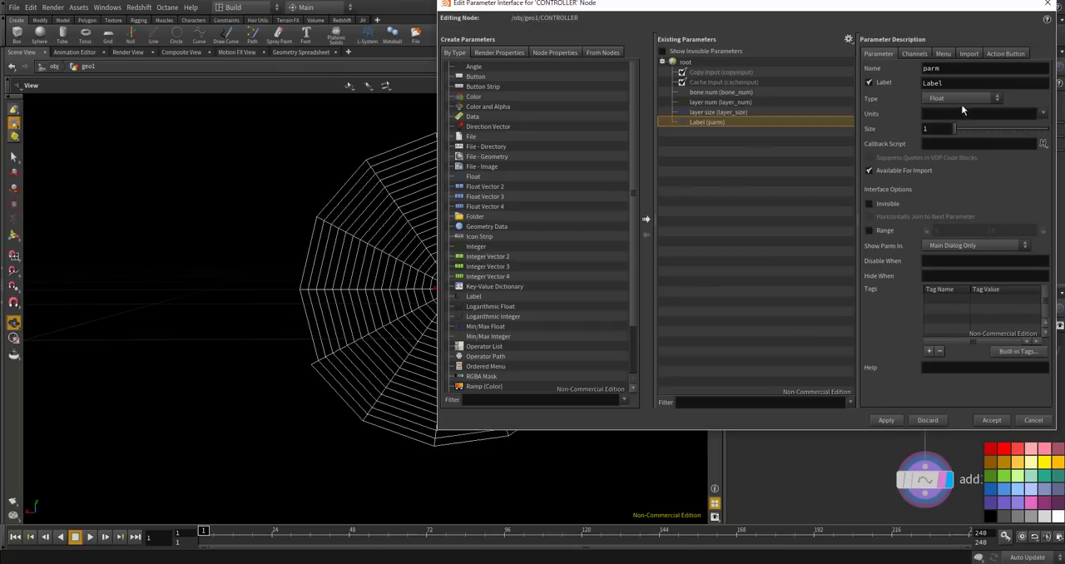
pyautogui.write('noise_smoothness')
pyautogui.press('Return')
pyautogui.press('Tab')
pyautogui.write('noise_smoothness')
pyautogui.press('Return')
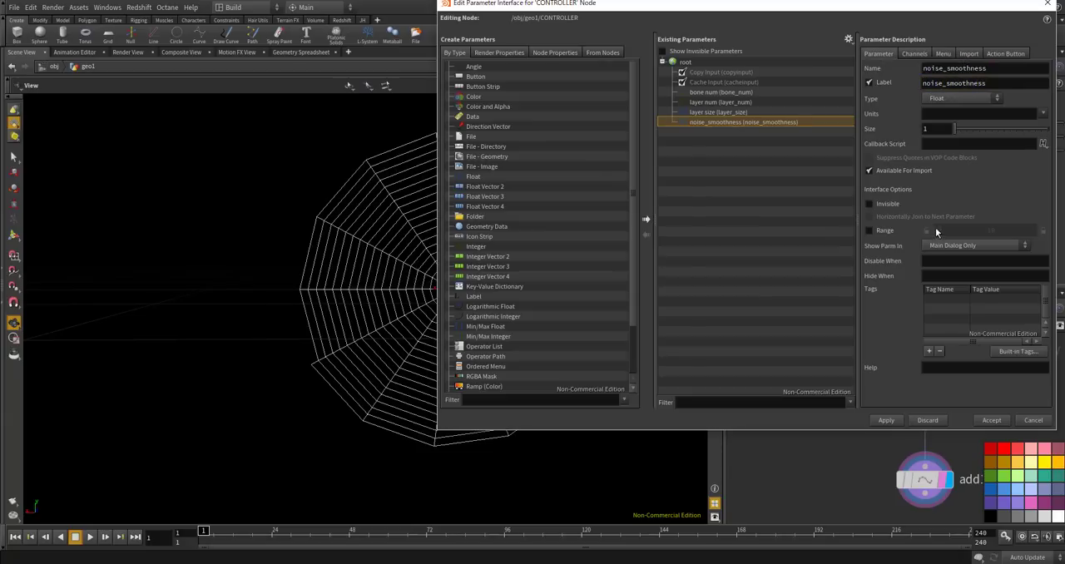
# Enable the range for the noise_smoothness parameter, adjust its upper limit, and apply the interface changes.
pyautogui.click(868, 231)
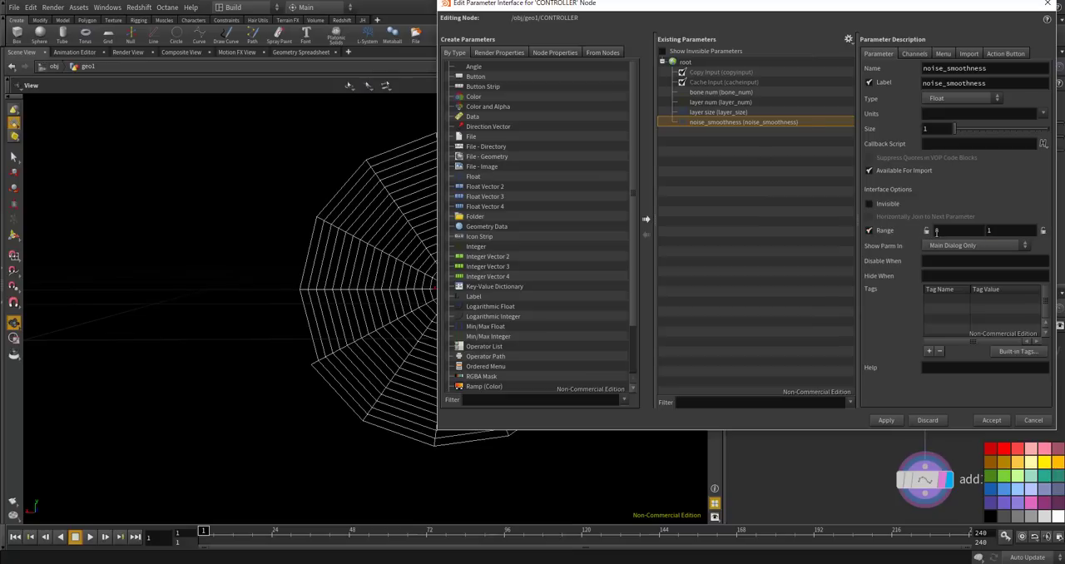
pyautogui.click(994, 232)
pyautogui.press('Return')
pyautogui.click(882, 421)
# Add another float parameter below noise_smoothness, named noise_scale and labelled noise scale.
pyautogui.moveTo(473, 177); pyautogui.dragTo(775, 173)
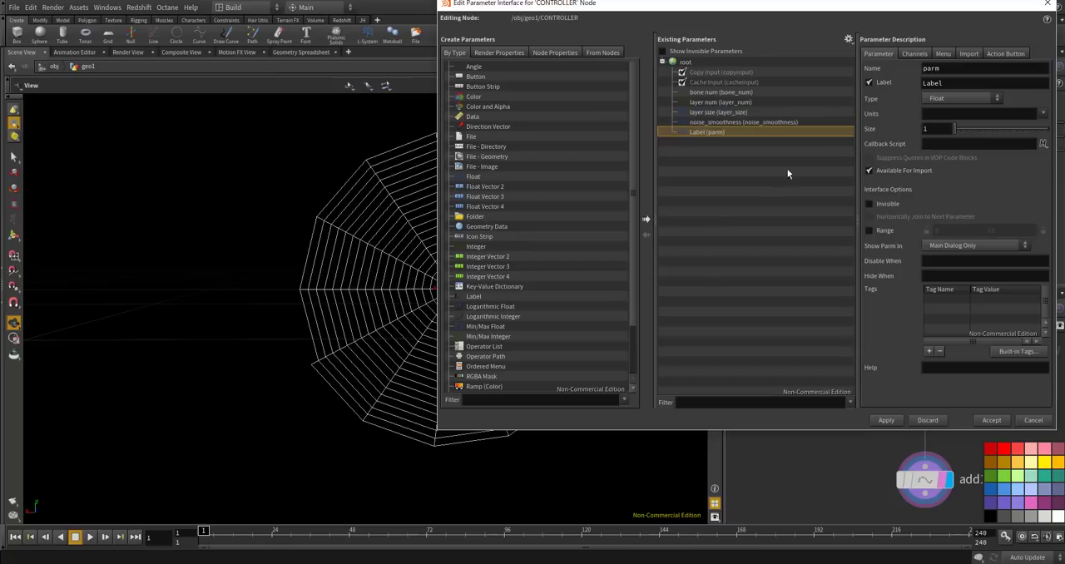
pyautogui.doubleClick(932, 69)
pyautogui.write('noise_x')
pyautogui.press('BackSpace')
pyautogui.write('scale')
pyautogui.press('Tab')
pyautogui.write('s')
pyautogui.press('BackSpace')
pyautogui.write('noise scle')
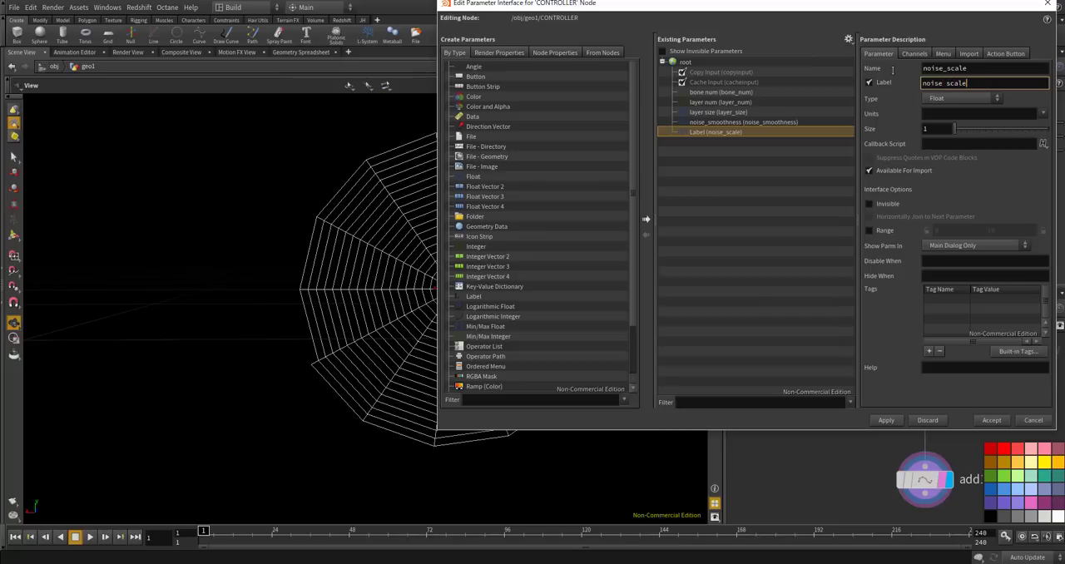
pyautogui.press('Return')
# Enable a range of 0 to 1 for the noise_scale parameter, then apply and accept the interface changes.
pyautogui.click(870, 230)
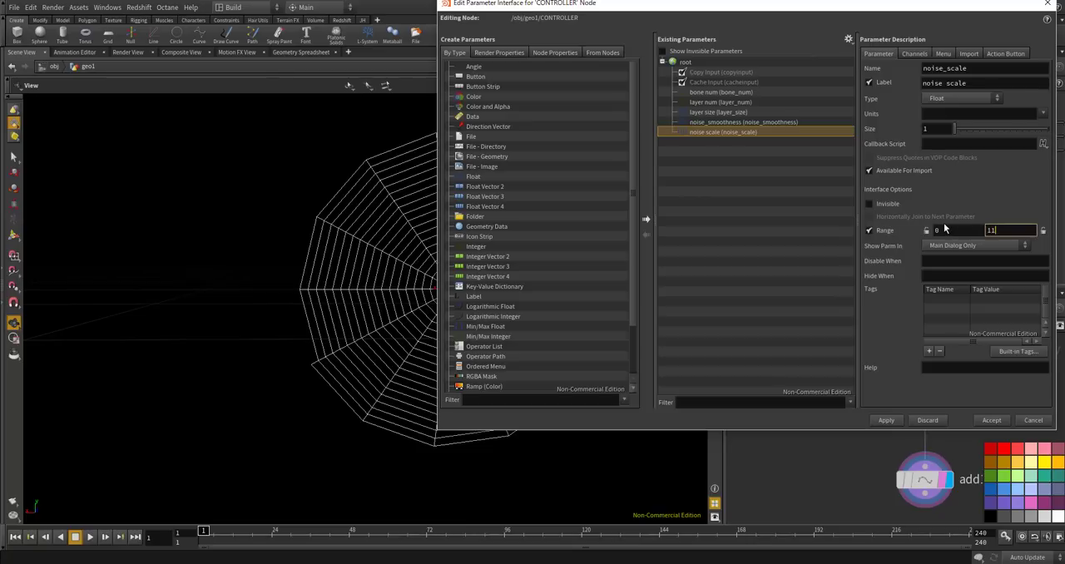
pyautogui.press('BackSpace')
pyautogui.press('Return')
pyautogui.click(885, 420)
pyautogui.click(990, 420)
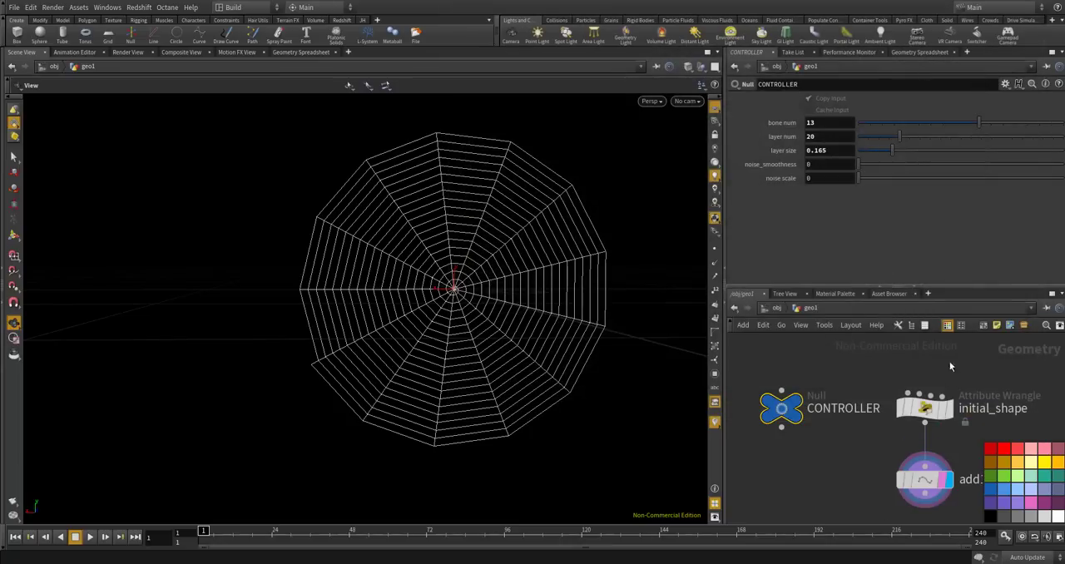
# Set CONTROLLER's noise_smoothness to 1.5 and its noise scale to 0.3.
pyautogui.moveTo(824, 165); pyautogui.dragTo(784, 160)
pyautogui.write('1.5')
pyautogui.press('Return')
pyautogui.moveTo(817, 178); pyautogui.dragTo(797, 177)
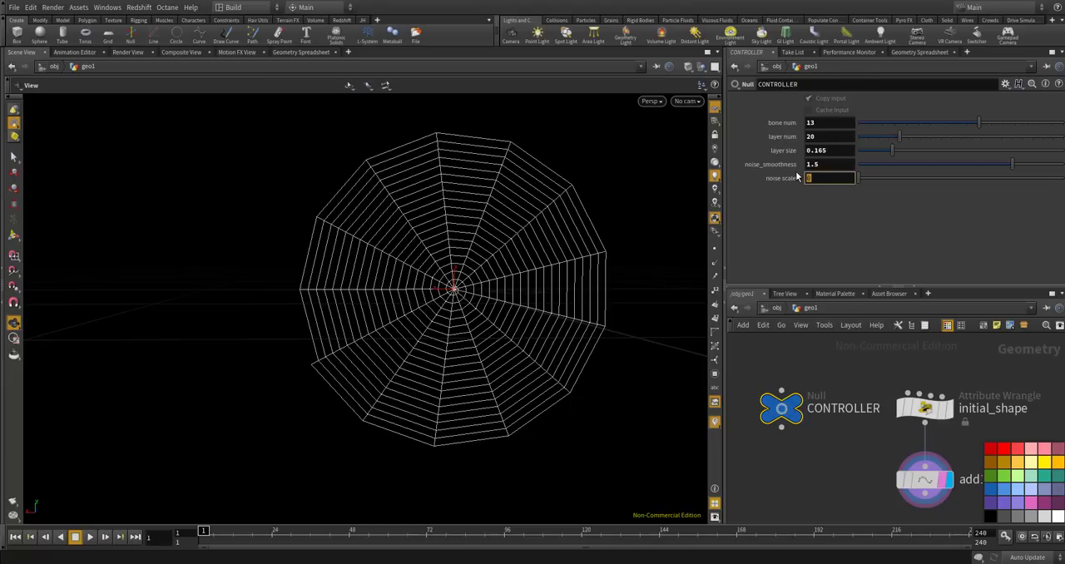
pyautogui.write('0.3')
pyautogui.press('Return')
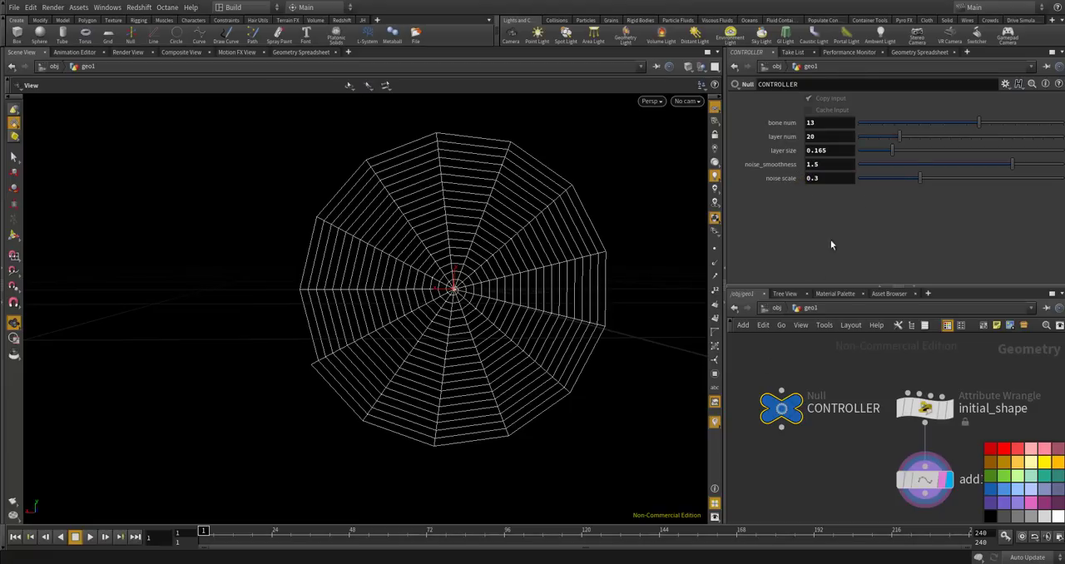
# Link initial_shape's Noise Smoothness to CONTROLLER's noise_smoothness with a relative reference.
pyautogui.rightClick(833, 166)
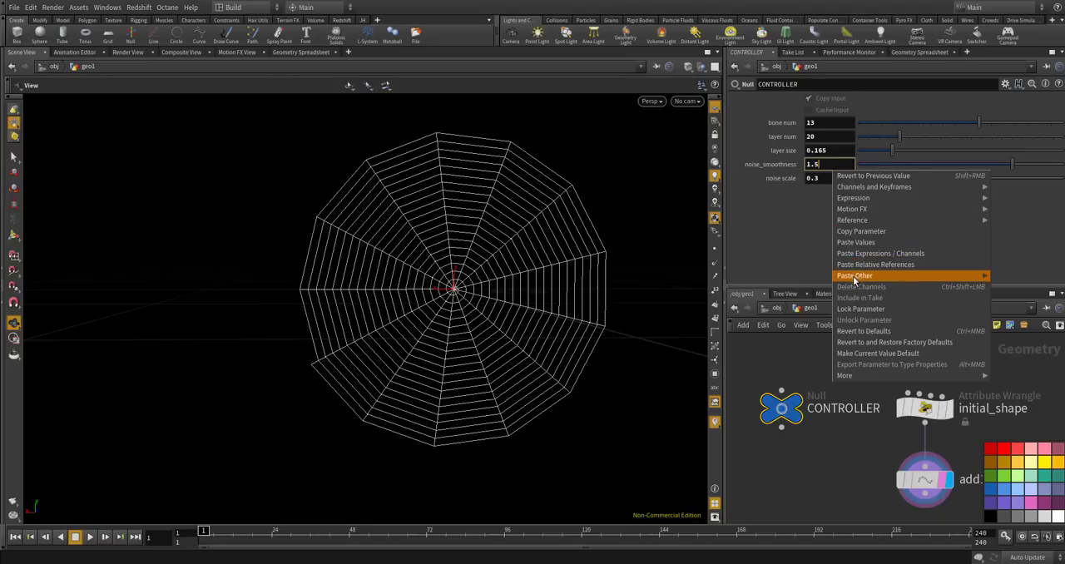
pyautogui.click(854, 232)
pyautogui.scroll(-3, 865, 366)
pyautogui.scroll(4, 894, 403)
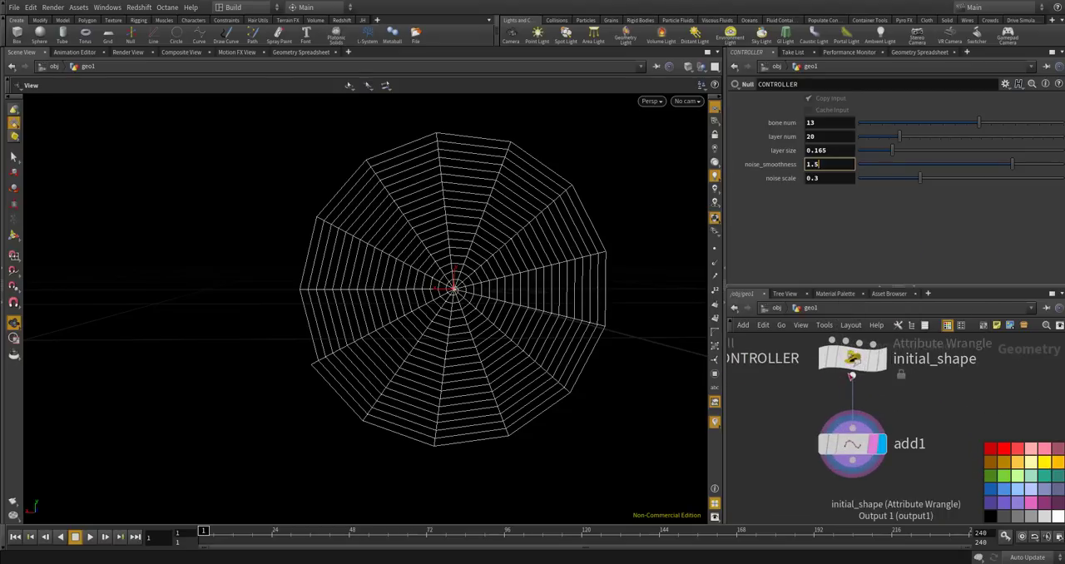
pyautogui.click(855, 364)
pyautogui.click(836, 263)
pyautogui.rightClick(836, 263)
pyautogui.click(882, 350)
pyautogui.press('Tab')
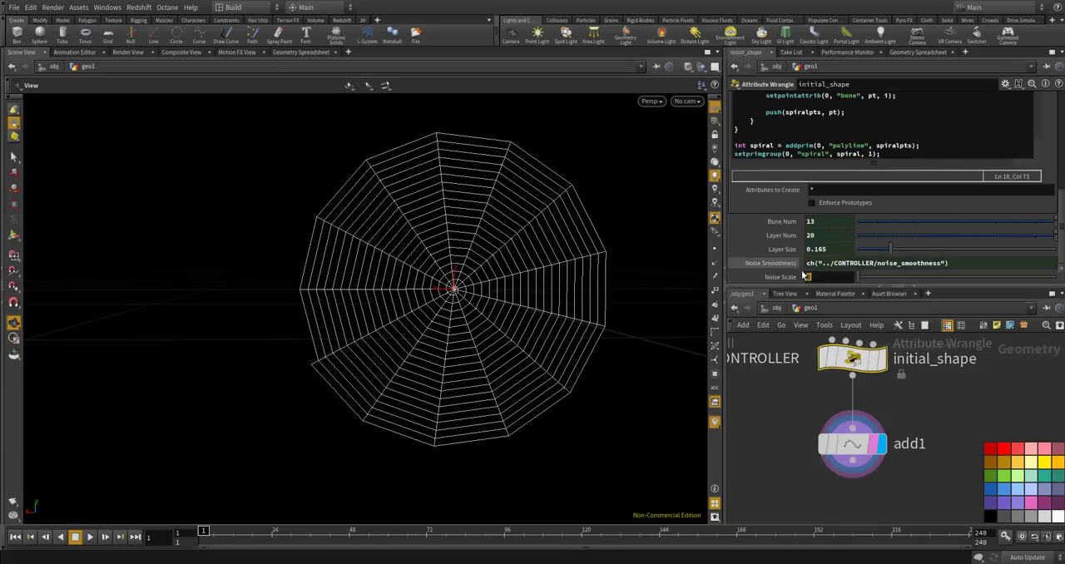
# Paste the relative reference into initial_shape's Noise Scale and edit it to ch("../CONTROLLER/noise_scale").
pyautogui.rightClick(811, 277)
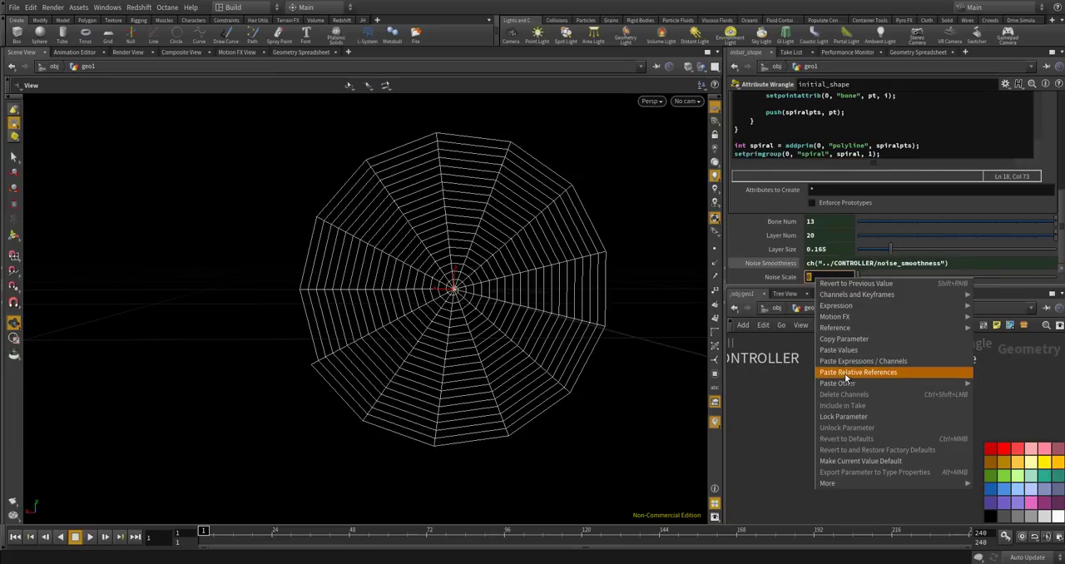
pyautogui.click(846, 374)
pyautogui.doubleClick(846, 277)
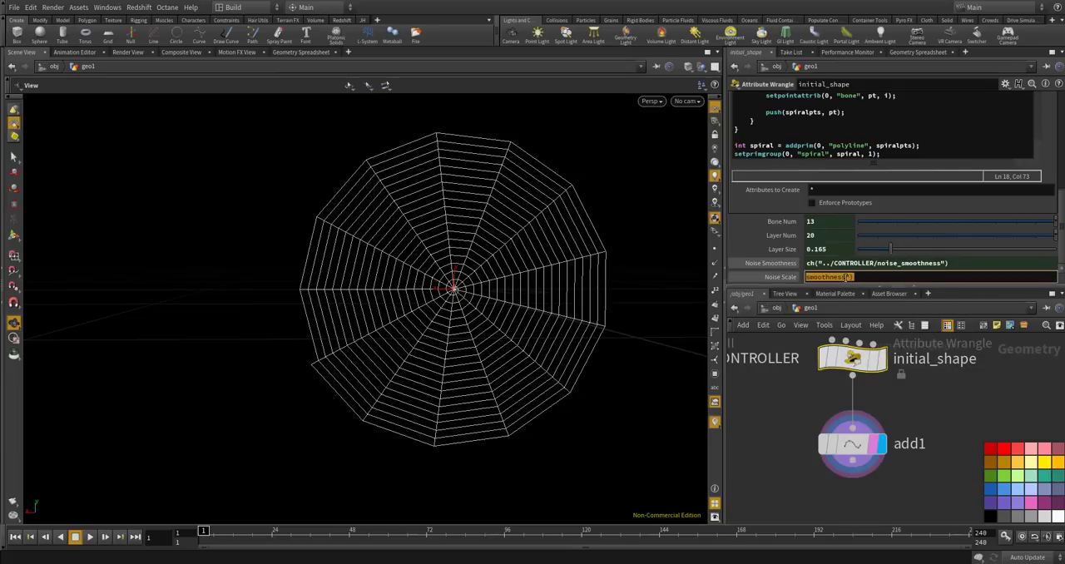
pyautogui.click(846, 277)
pyautogui.moveTo(806, 277); pyautogui.dragTo(941, 279)
pyautogui.click(908, 278)
pyautogui.write('cale')
pyautogui.press('Return')
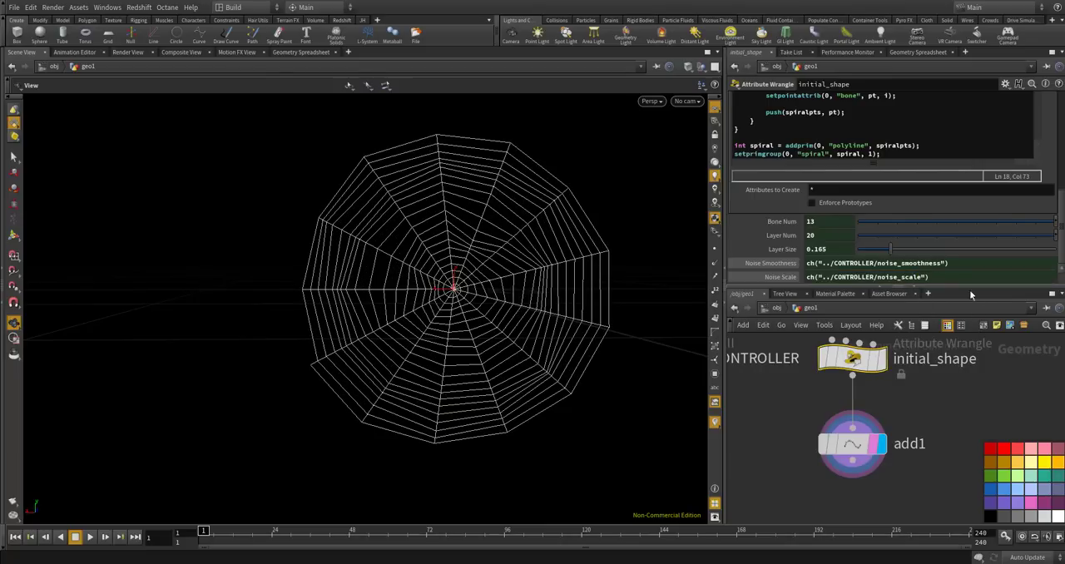
# Fine-tune the web's irregularity on CONTROLLER with noise_smoothness at 1.545 and noise scale at 0.298, checking the shape in the viewport.
pyautogui.moveTo(444, 376); pyautogui.dragTo(442, 268)
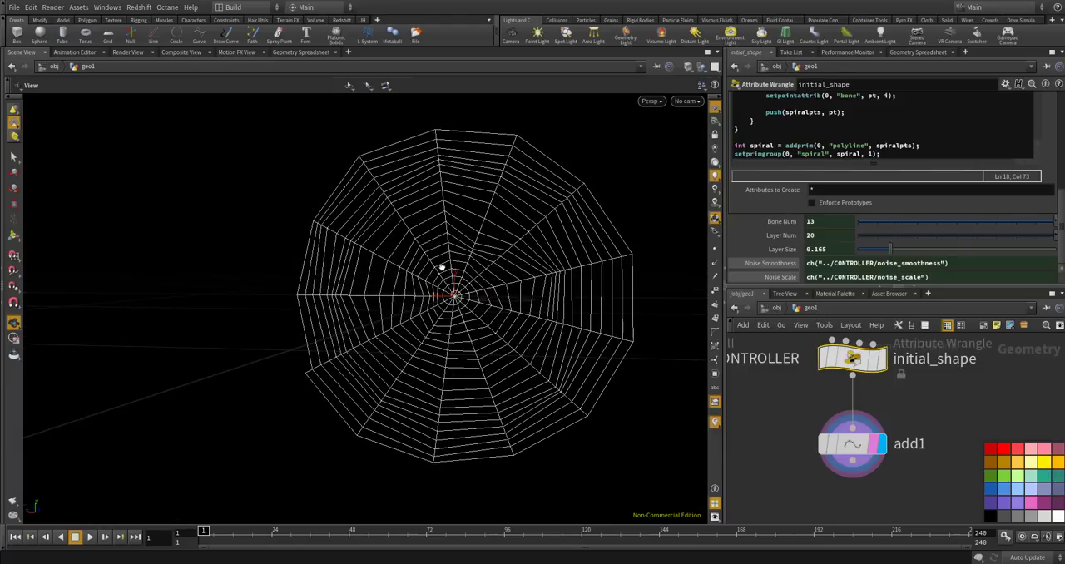
pyautogui.scroll(-6, 872, 452)
pyautogui.scroll(6, 822, 423)
pyautogui.click(880, 477)
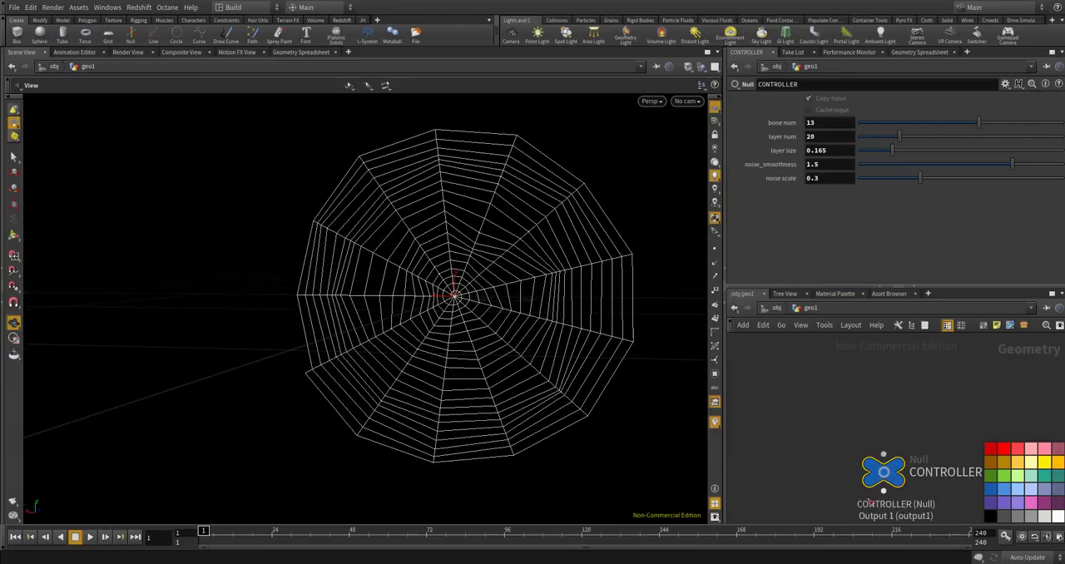
pyautogui.moveTo(1014, 165); pyautogui.dragTo(920, 178)
pyautogui.moveTo(523, 262); pyautogui.dragTo(582, 210)
pyautogui.moveTo(1055, 173); pyautogui.dragTo(1028, 167)
pyautogui.scroll(-3, 829, 384)
pyautogui.moveTo(649, 336); pyautogui.dragTo(478, 308)
pyautogui.scroll(-3, 478, 309)
pyautogui.moveTo(1024, 170)
pyautogui.mouseDown()
pyautogui.moveTo(1008, 166)
pyautogui.moveTo(1047, 172)
pyautogui.moveTo(1017, 170)
pyautogui.mouseUp()
pyautogui.moveTo(416, 305); pyautogui.dragTo(513, 279)
pyautogui.moveTo(454, 313)
pyautogui.mouseDown()
pyautogui.moveTo(435, 321)
pyautogui.moveTo(444, 303)
pyautogui.moveTo(440, 319)
pyautogui.mouseUp()
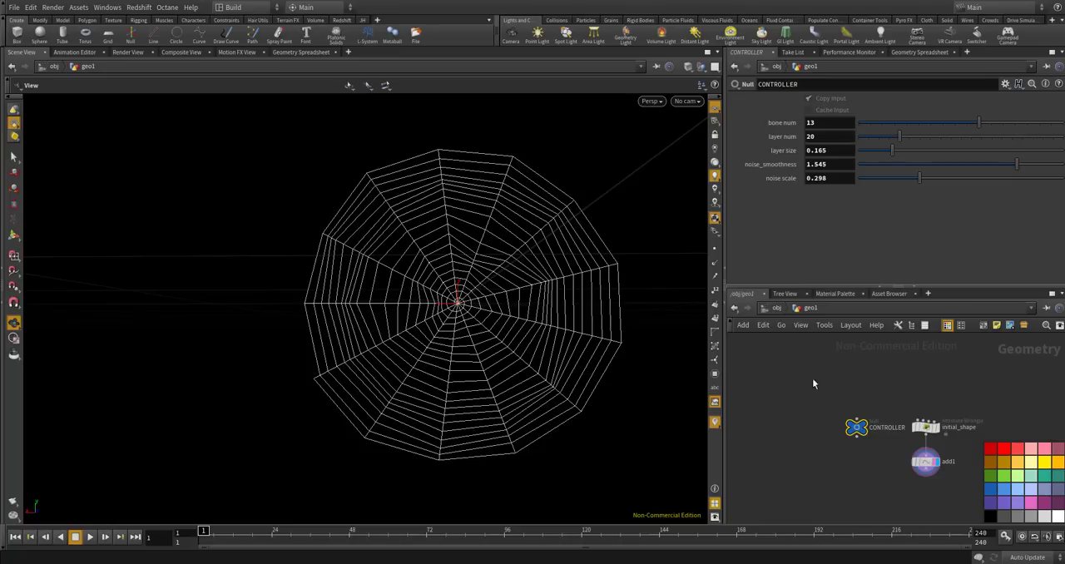
# Check the primitive group code in initial_shape and examine add1's spiral group among the primitives in the Geometry Spreadsheet.
pyautogui.scroll(5, 901, 444)
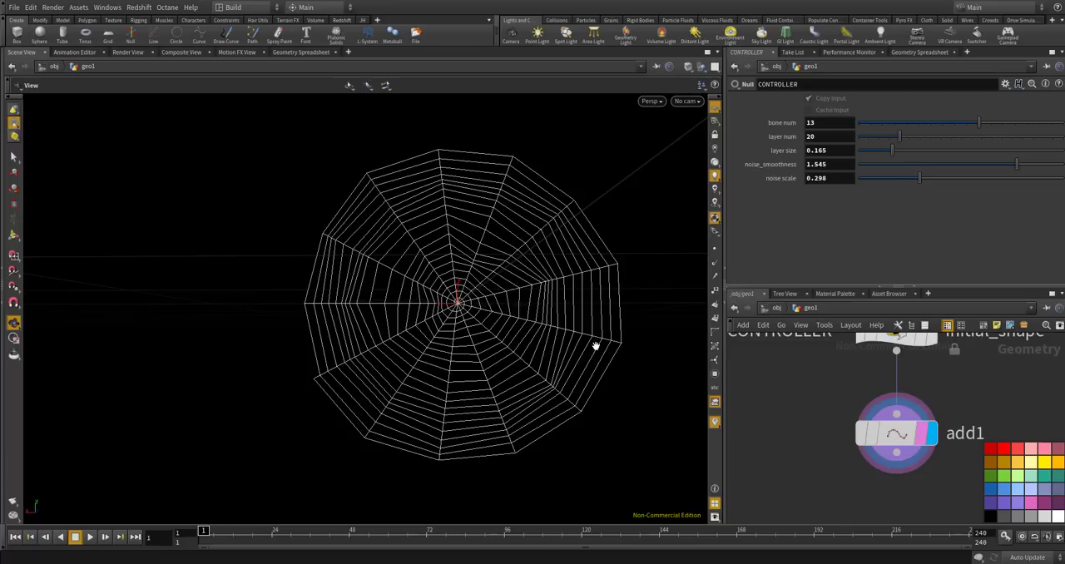
pyautogui.scroll(-3, 794, 420)
pyautogui.scroll(3, 799, 410)
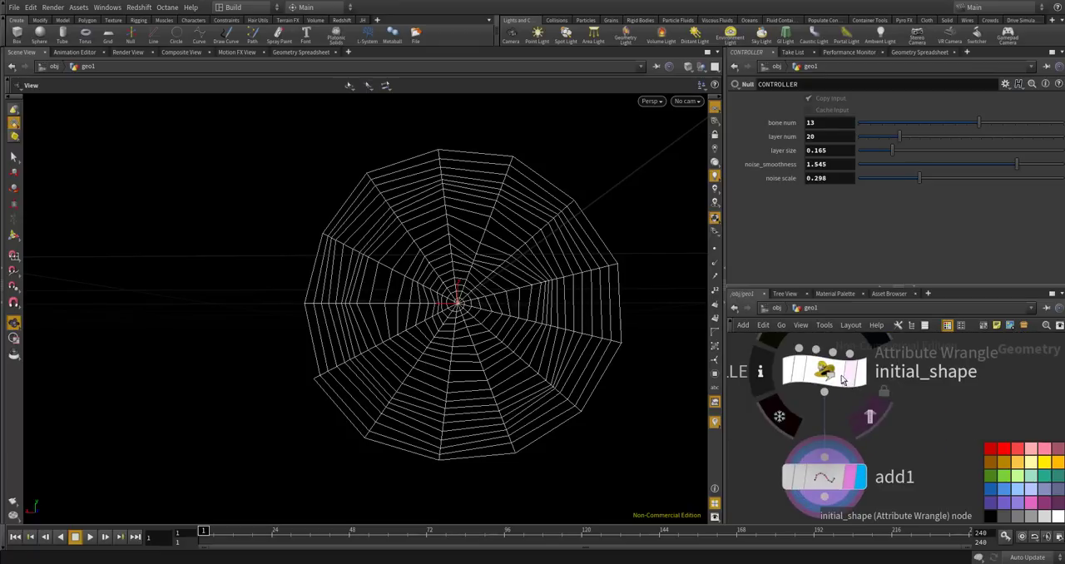
pyautogui.click(824, 371)
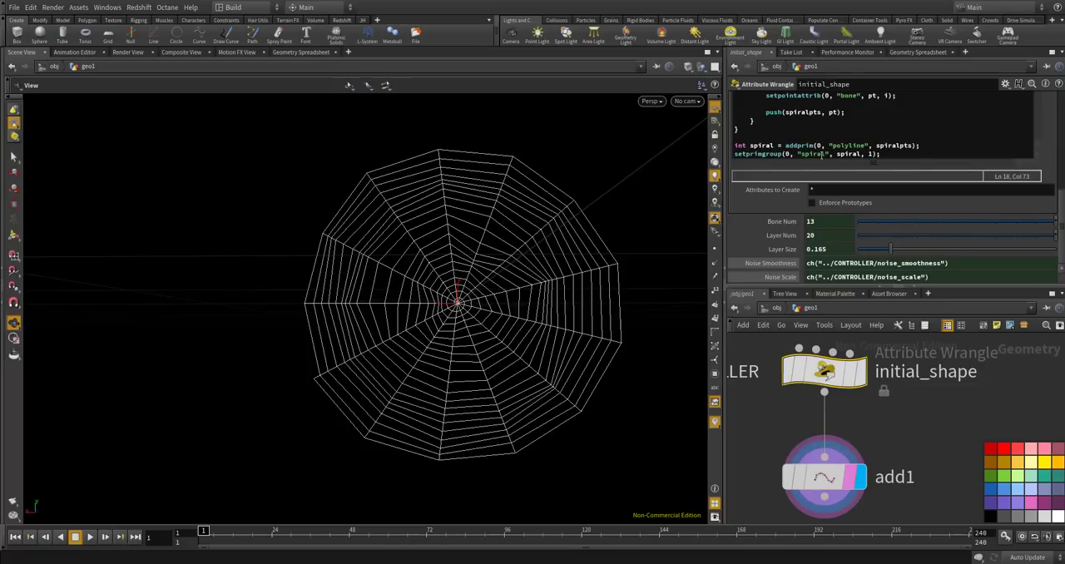
pyautogui.scroll(-2, 848, 383)
pyautogui.scroll(1, 841, 378)
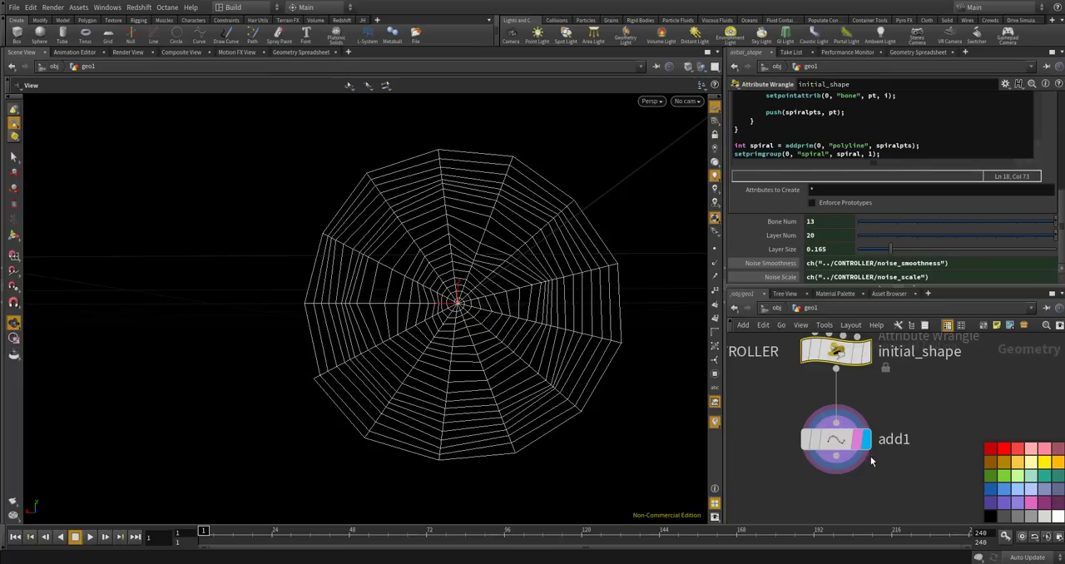
pyautogui.click(840, 439)
pyautogui.click(875, 51)
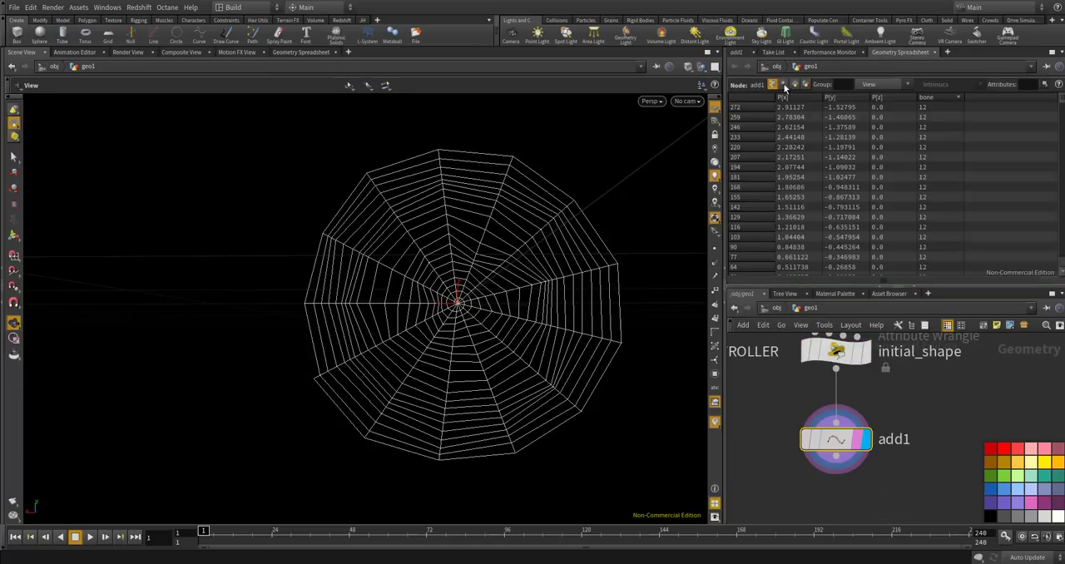
pyautogui.click(794, 85)
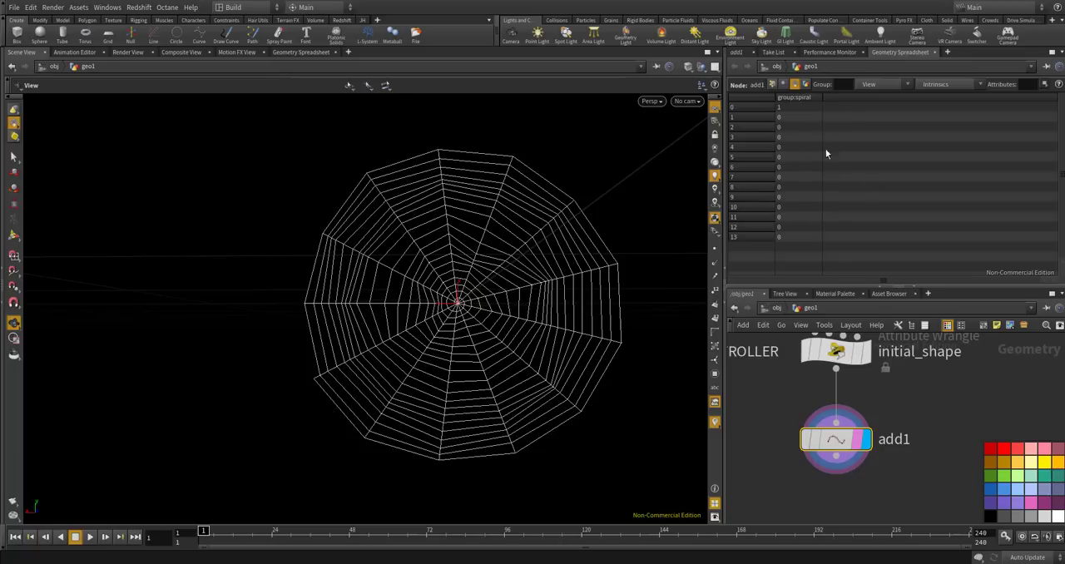
# Add a Split node below add1, connect add1's output to it and display its result.
pyautogui.scroll(-5, 878, 366)
pyautogui.scroll(2, 867, 407)
pyautogui.press('Tab')
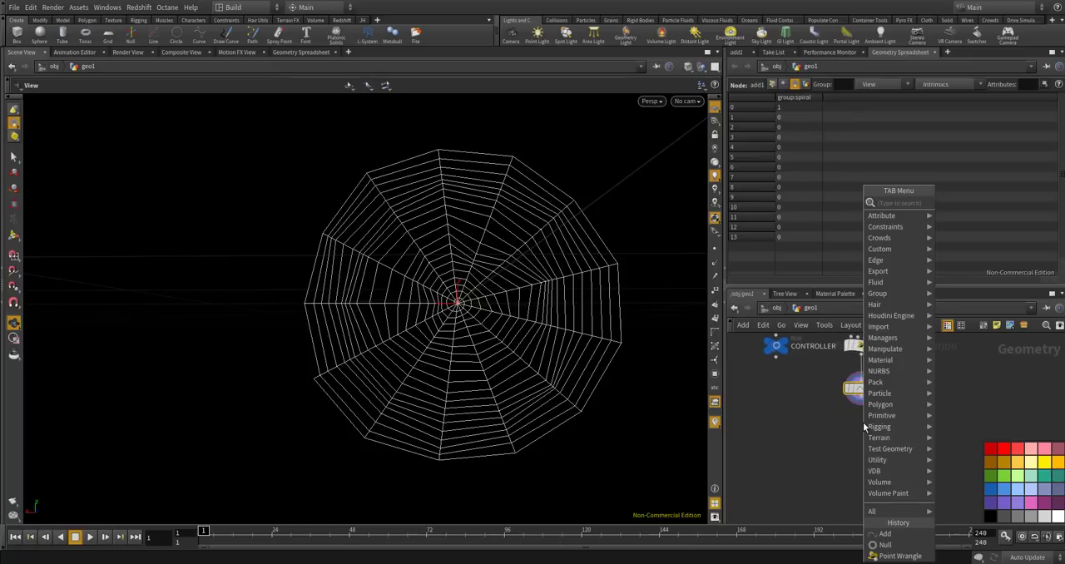
pyautogui.write('s')
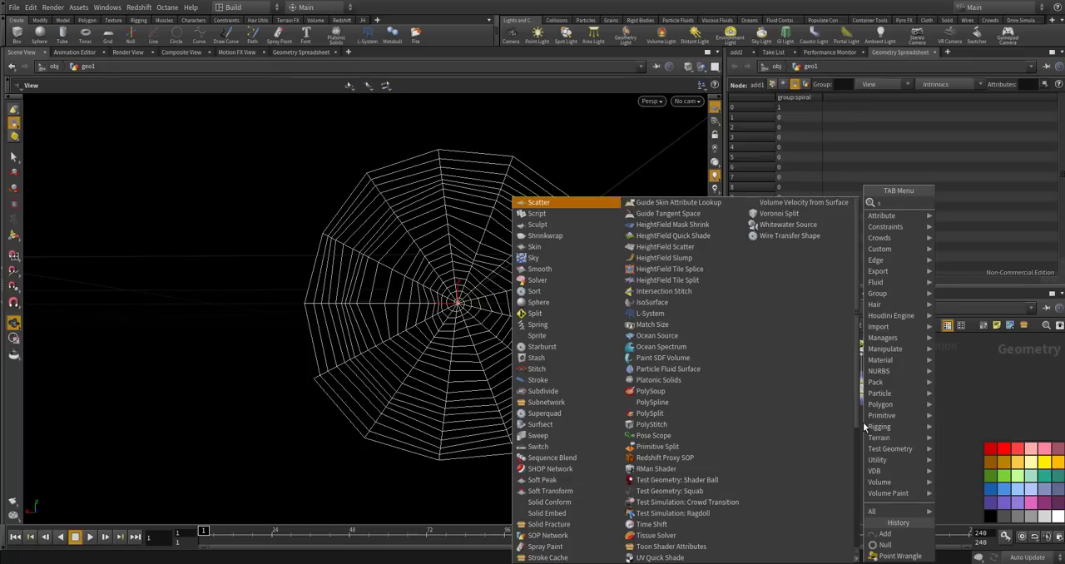
pyautogui.write('pli')
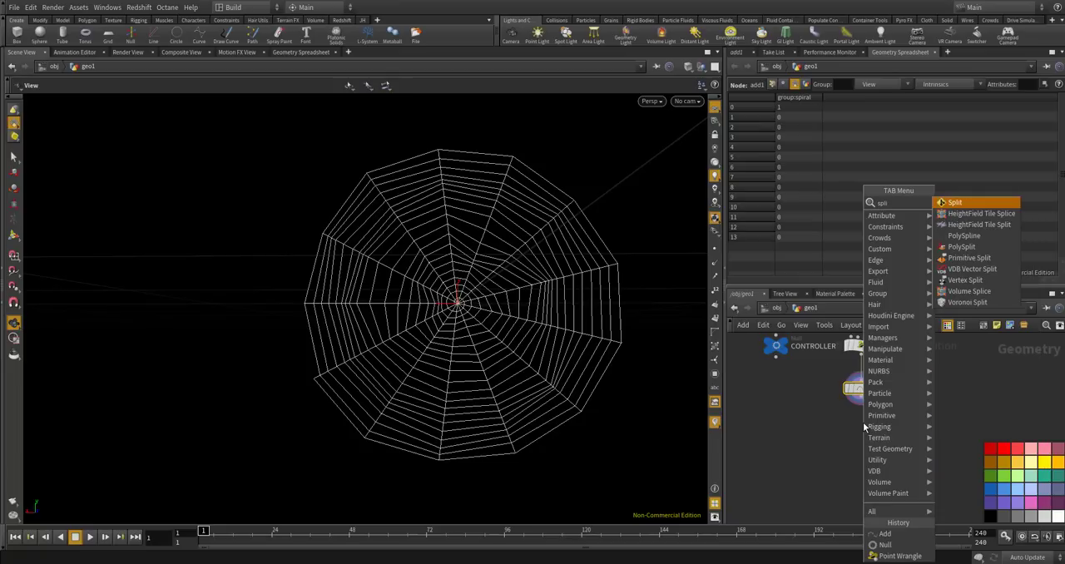
pyautogui.press('Return')
pyautogui.click(863, 422)
pyautogui.scroll(3, 863, 416)
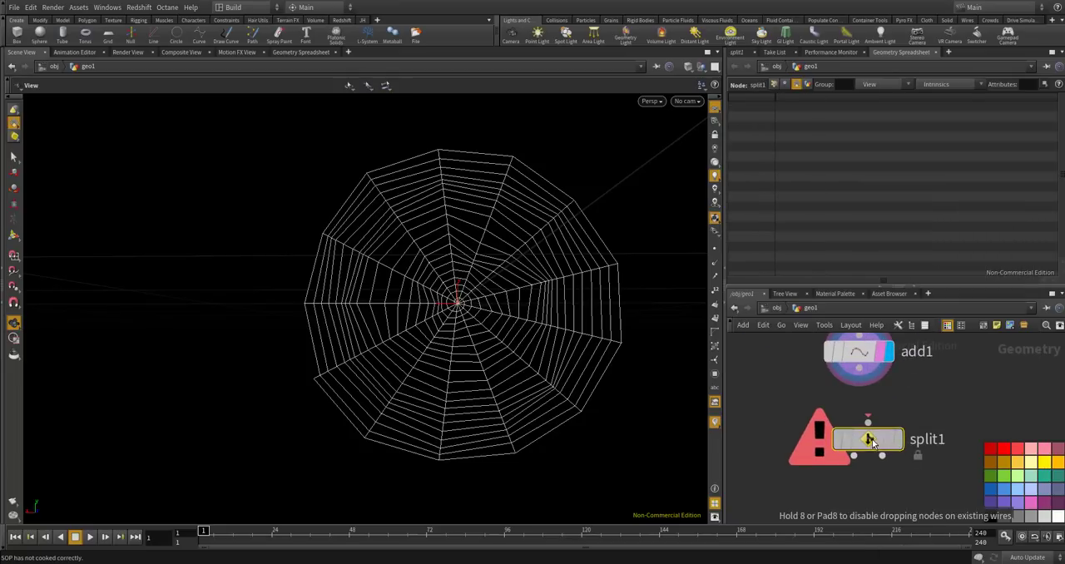
pyautogui.moveTo(868, 440); pyautogui.dragTo(860, 438)
pyautogui.moveTo(859, 369); pyautogui.dragTo(861, 417)
pyautogui.click(887, 438)
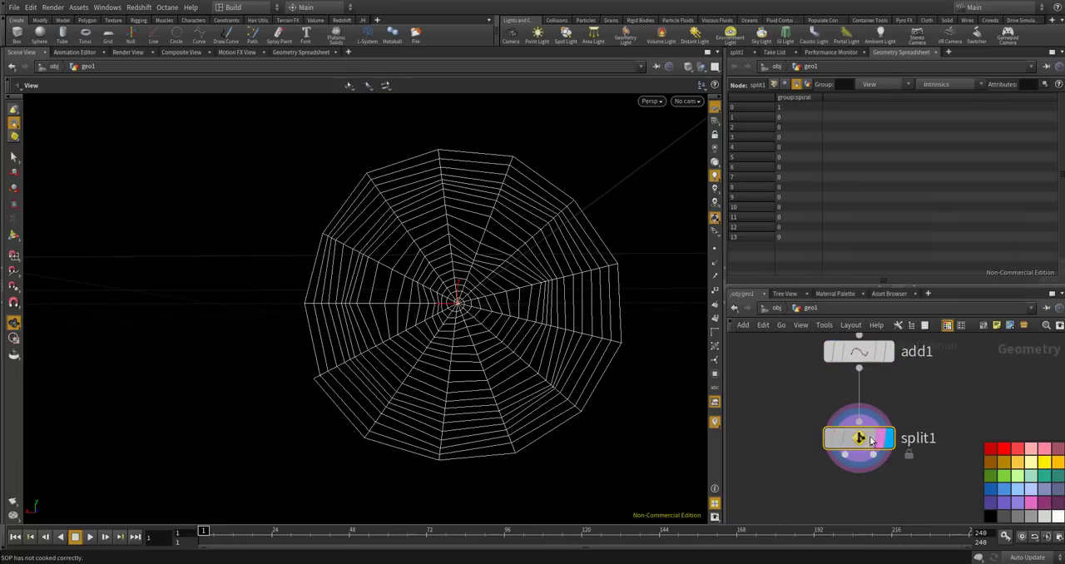
# Set split1's Group to spiral.
pyautogui.click(739, 53)
pyautogui.click(830, 100)
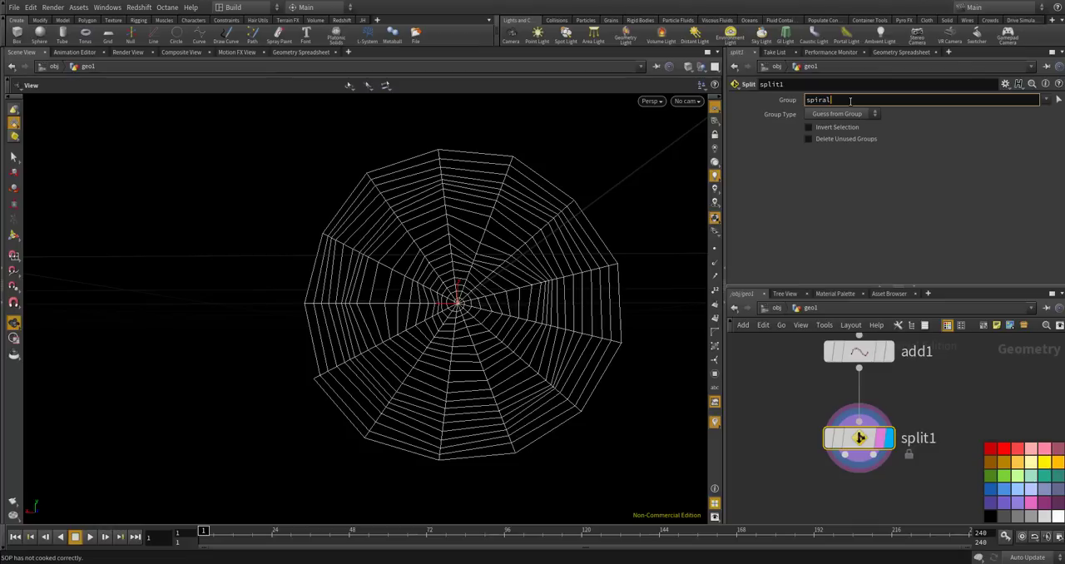
pyautogui.press('Return')
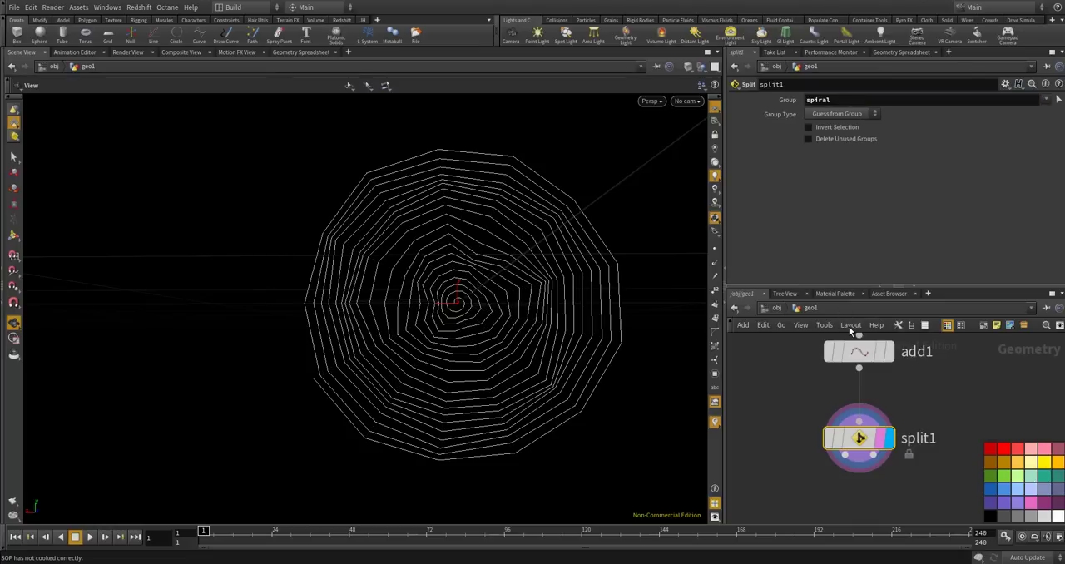
# Add a Null node connected to split1's first output and set its display and template flags.
pyautogui.scroll(-4, 853, 350)
pyautogui.scroll(6, 848, 412)
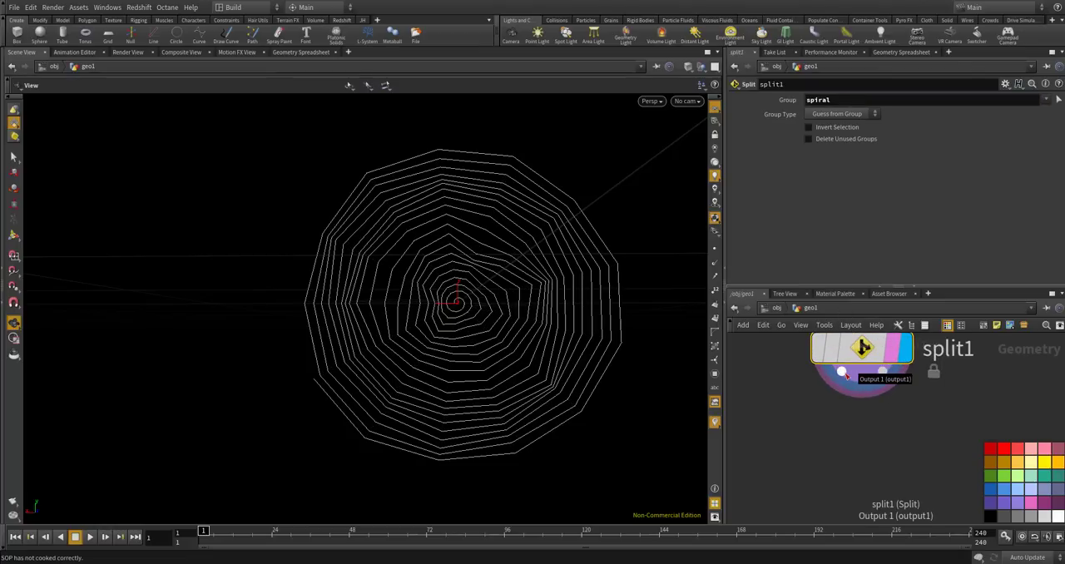
pyautogui.scroll(-3, 885, 374)
pyautogui.scroll(2, 887, 376)
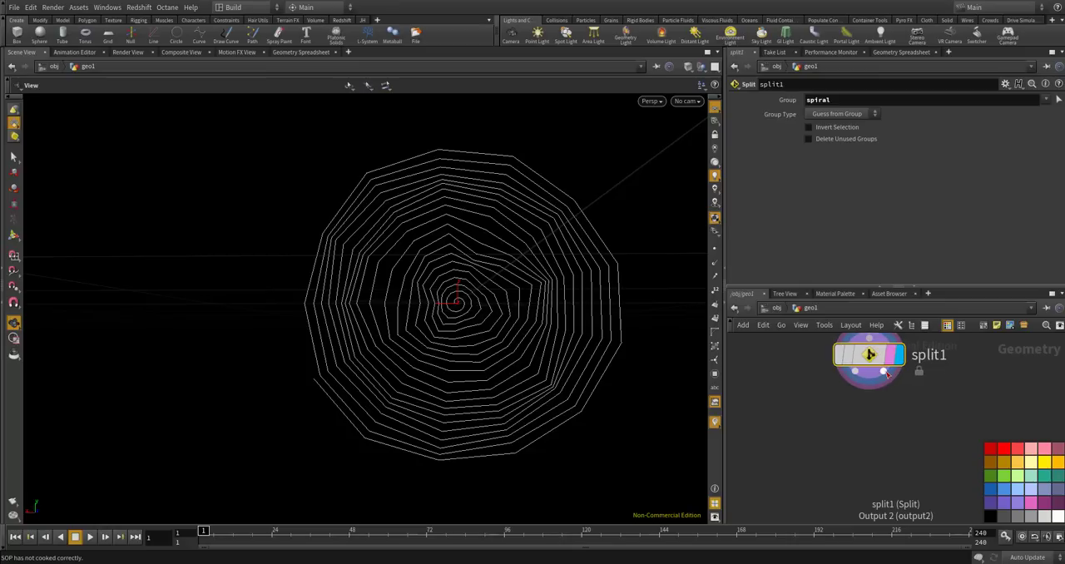
pyautogui.press('Tab')
pyautogui.write('null')
pyautogui.press('Return')
pyautogui.click(792, 416)
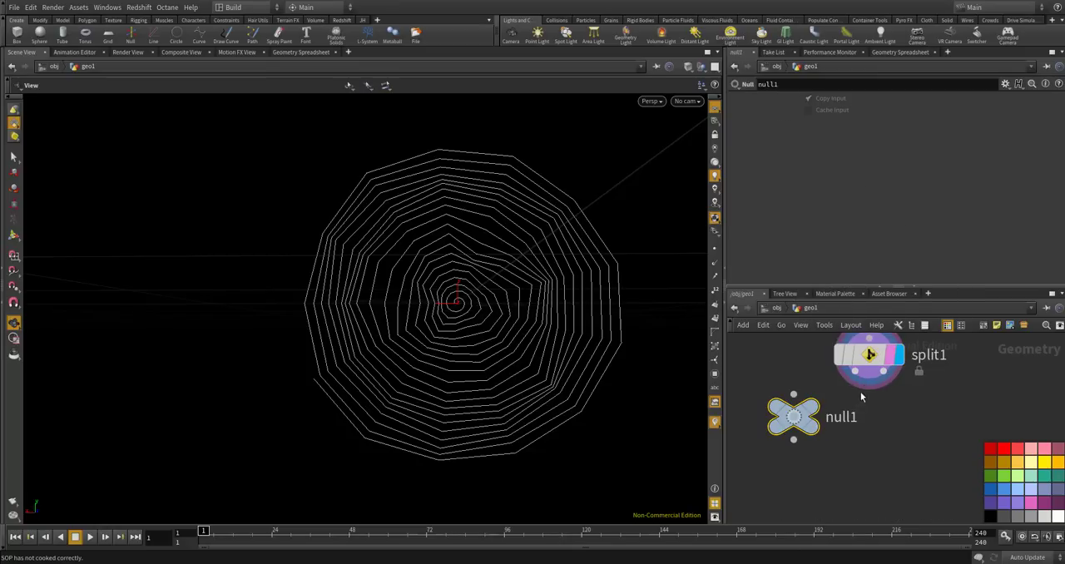
pyautogui.moveTo(804, 396); pyautogui.dragTo(787, 429)
pyautogui.click(808, 408)
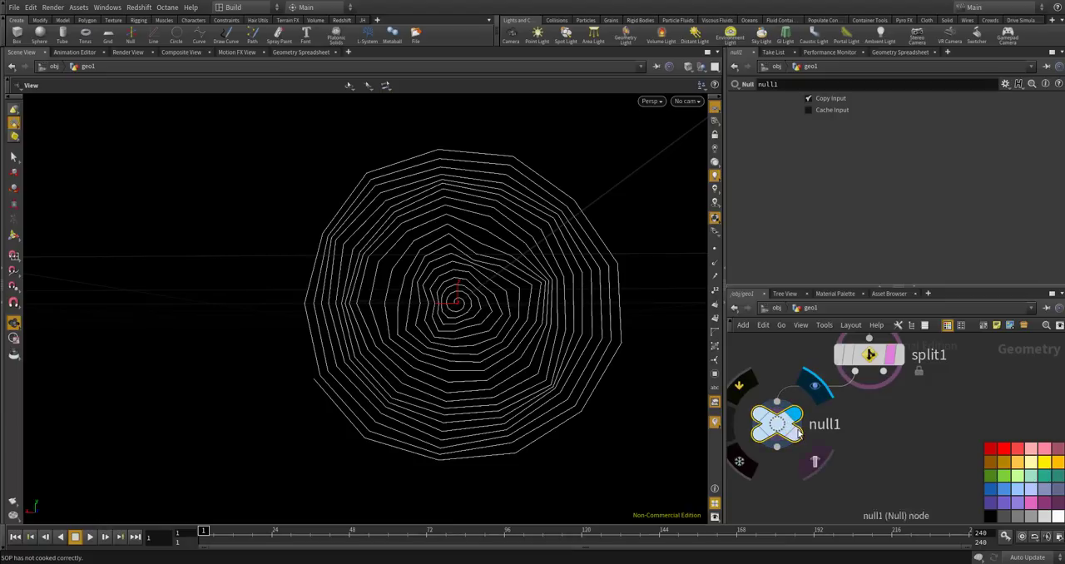
pyautogui.click(795, 433)
# Rename the null on split1's first output to SPIRAL.
pyautogui.click(814, 425)
pyautogui.write('SPIRAL')
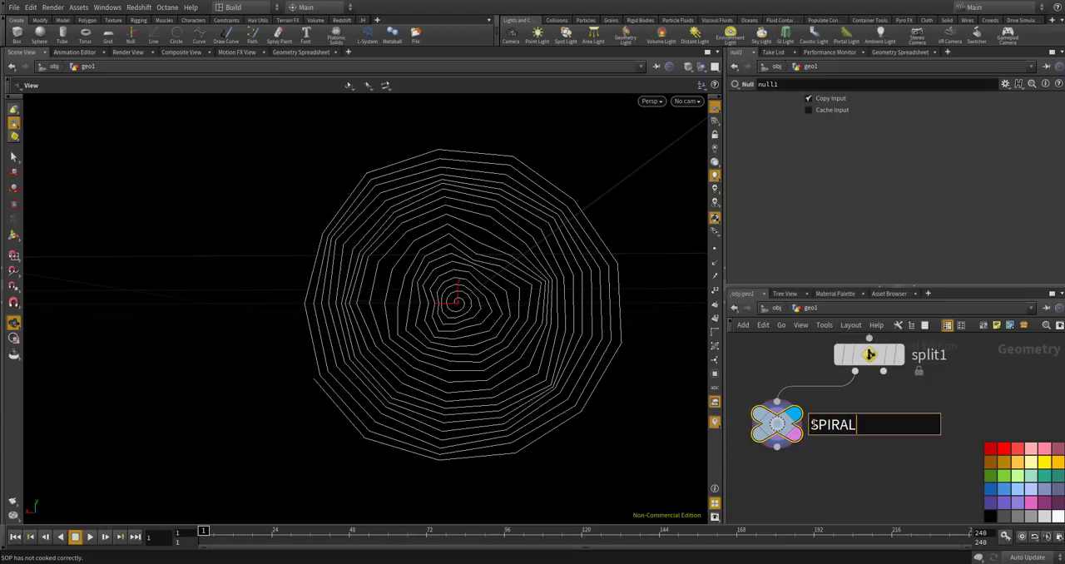
pyautogui.press('Return')
# Duplicate the SPIRAL null, connect the copy to split1's second output and rename it BONE.
pyautogui.keyDown('alt'); pyautogui.moveTo(804, 425); pyautogui.dragTo(963, 433); pyautogui.keyUp('alt')
pyautogui.moveTo(883, 371); pyautogui.dragTo(936, 414)
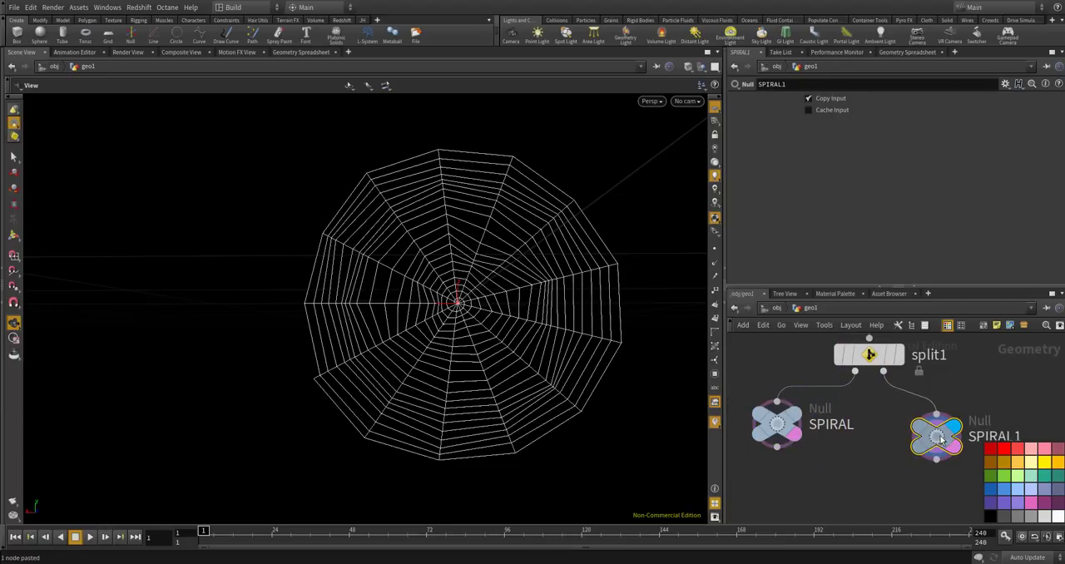
pyautogui.doubleClick(991, 436)
pyautogui.write('BONE')
pyautogui.press('Return')
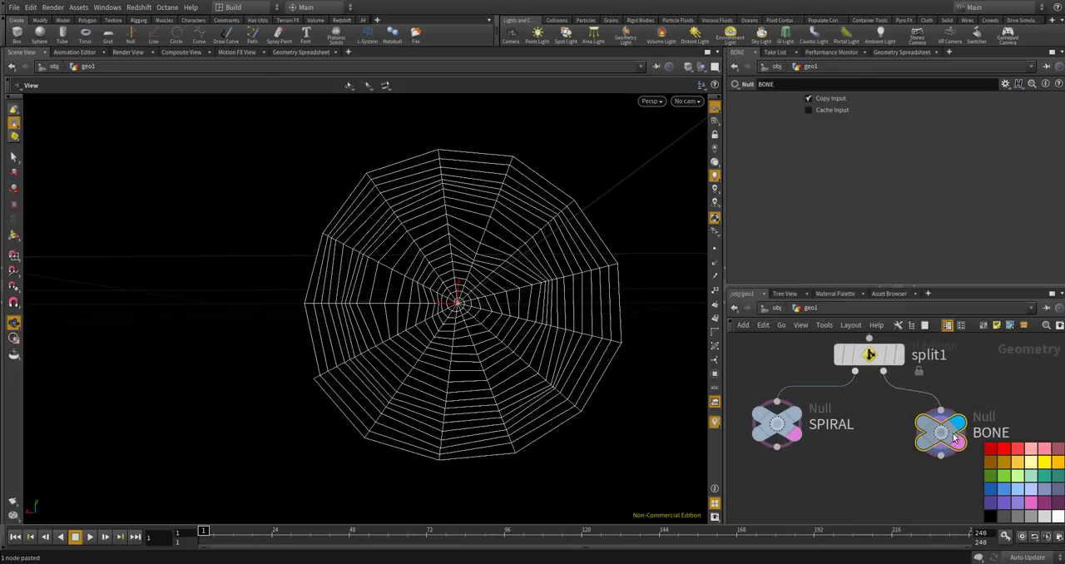
# Add a Group node below the BONE null, connected to its output and displayed.
pyautogui.scroll(-4, 961, 428)
pyautogui.scroll(3, 953, 456)
pyautogui.press('Tab')
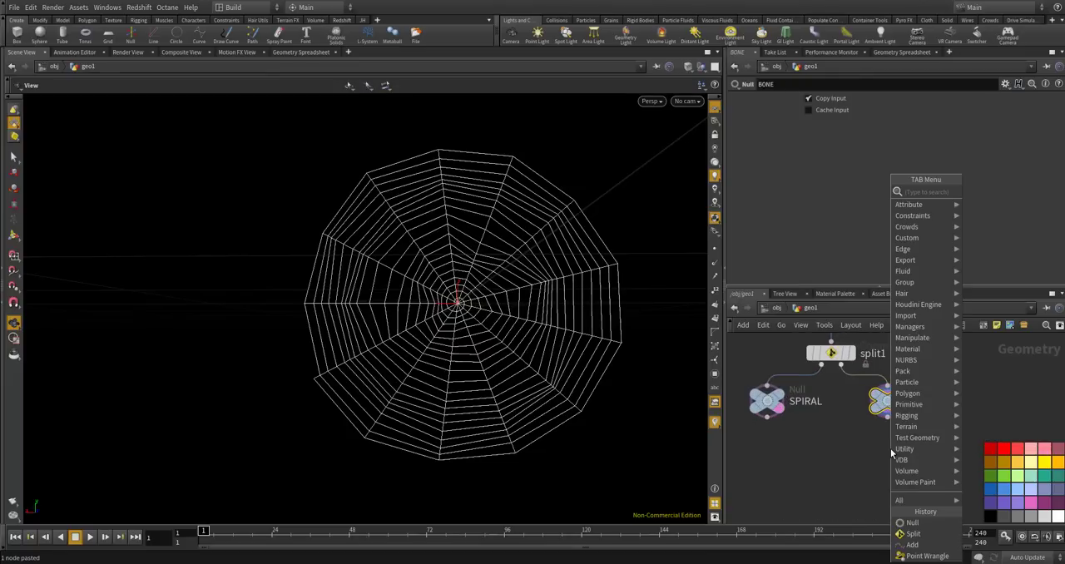
pyautogui.write('gr')
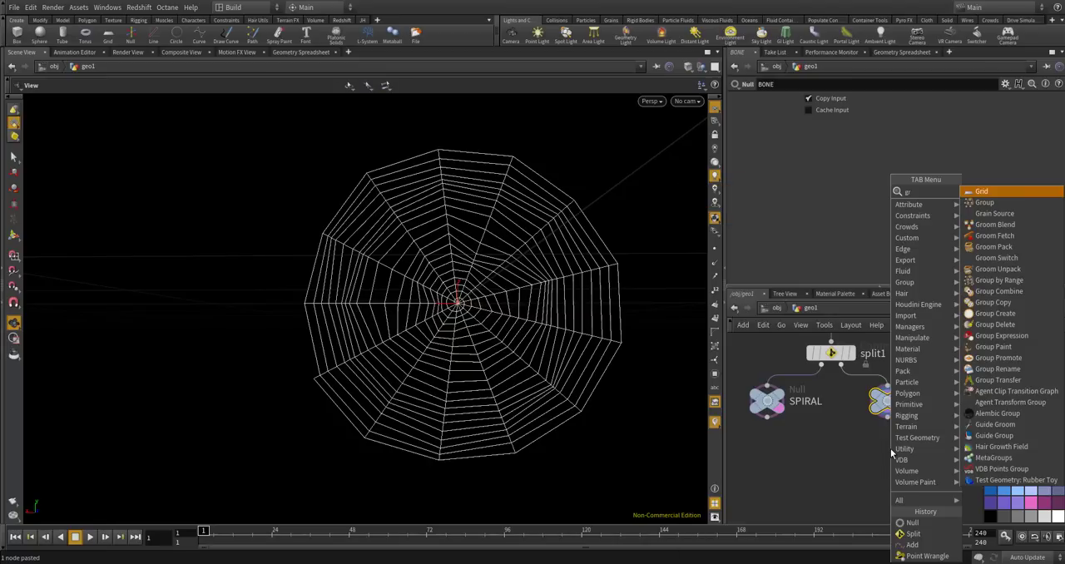
pyautogui.write('oup')
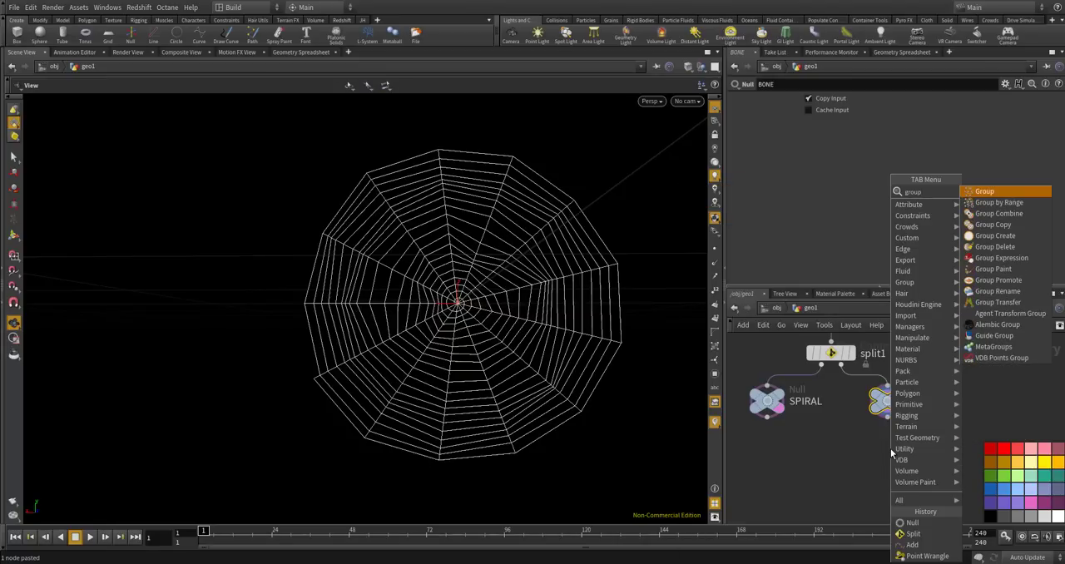
pyautogui.press('Return')
pyautogui.click(891, 450)
pyautogui.scroll(3, 890, 448)
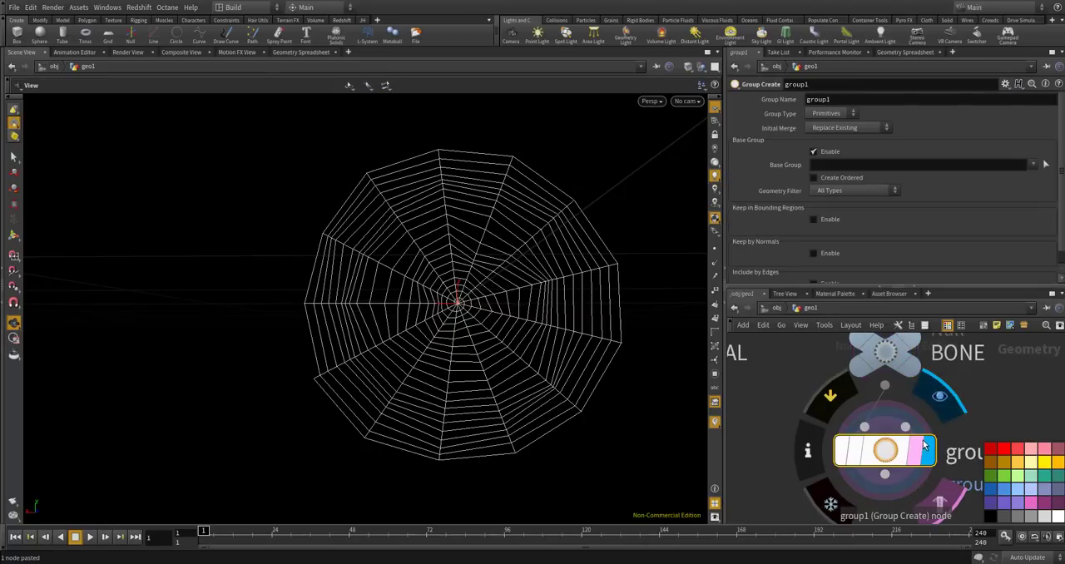
# Name group1's primitive group bone and check the group membership in the Geometry Spreadsheet.
pyautogui.doubleClick(829, 99)
pyautogui.write('bone')
pyautogui.press('Return')
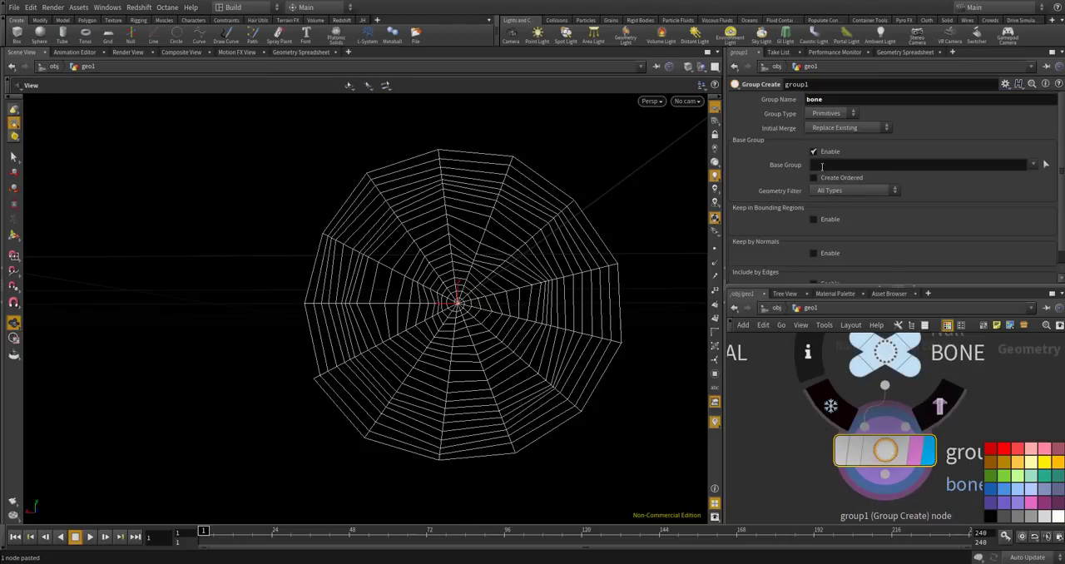
pyautogui.click(910, 53)
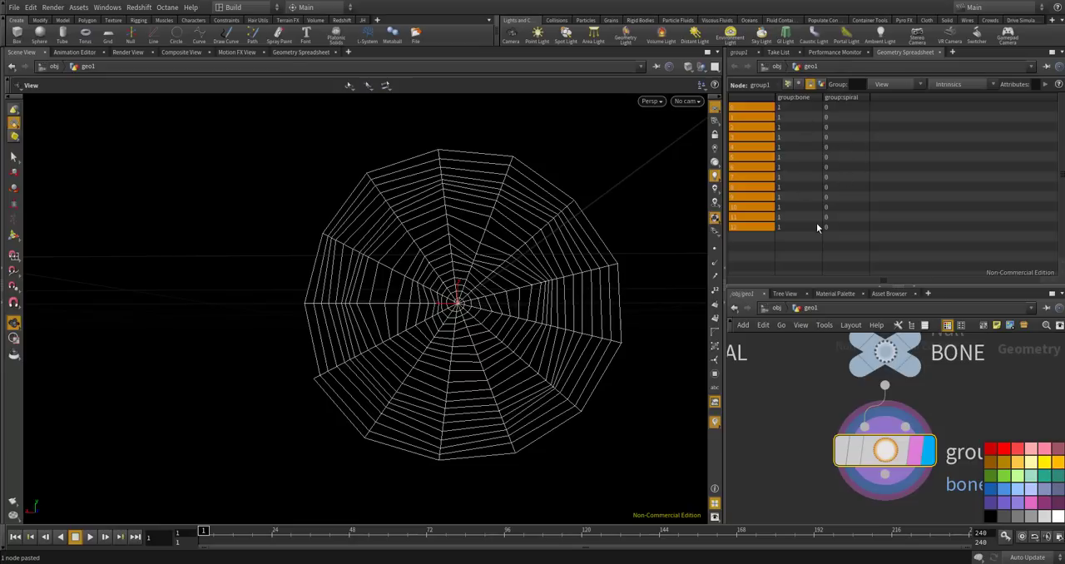
pyautogui.scroll(-5, 929, 401)
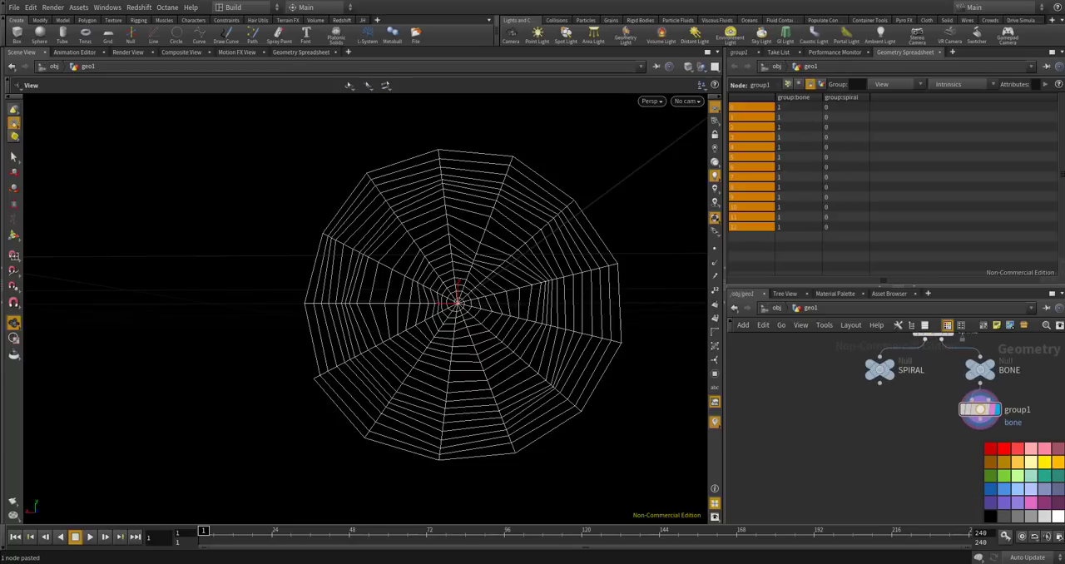
# Display the SPIRAL null's result, leaving and re-entering geo1 to refresh the viewport.
pyautogui.scroll(3, 874, 369)
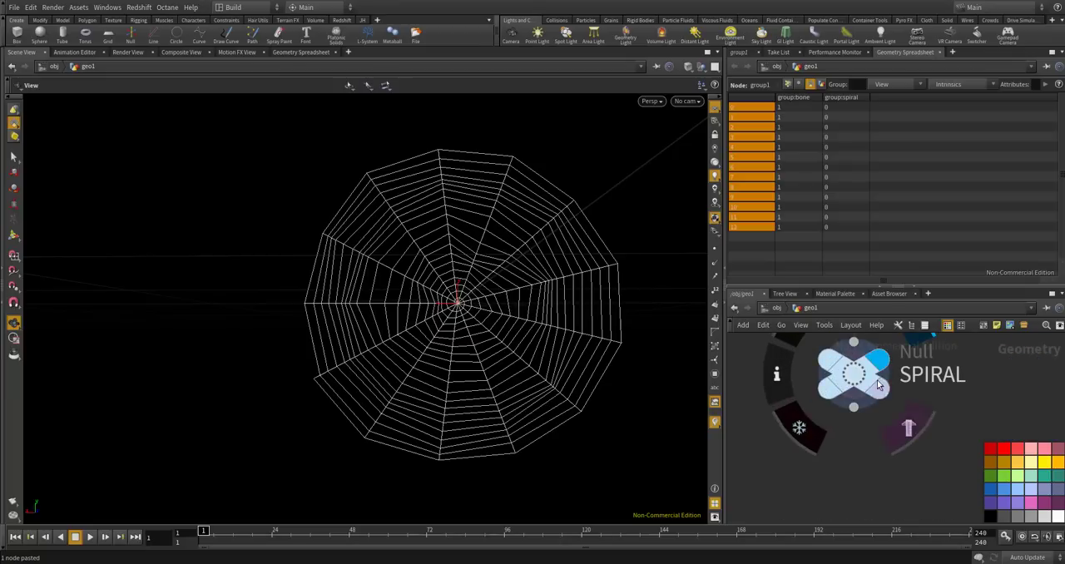
pyautogui.click(875, 373)
pyautogui.scroll(-2, 869, 394)
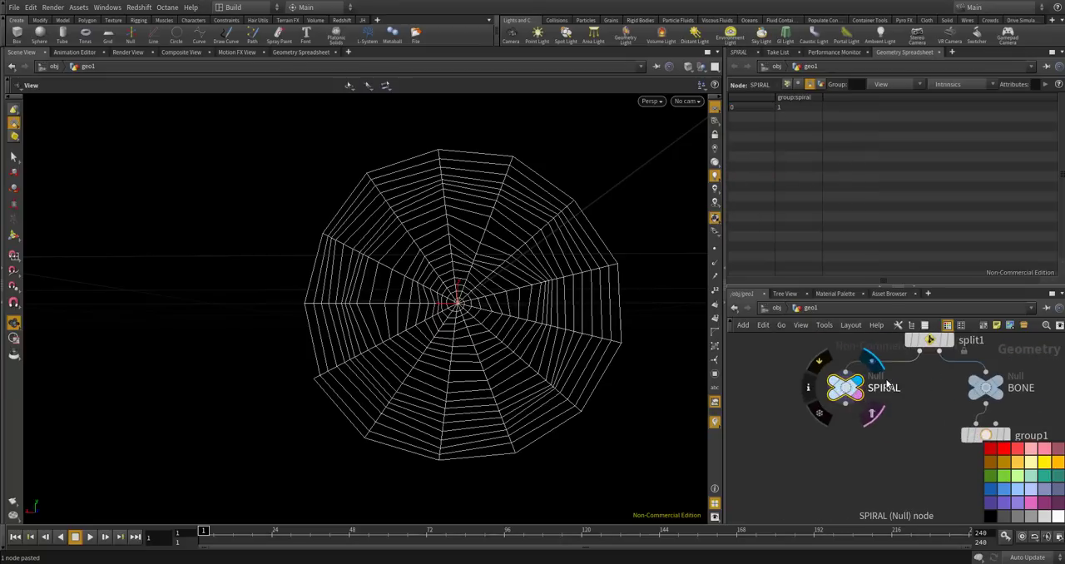
pyautogui.scroll(1, 883, 384)
pyautogui.moveTo(903, 468); pyautogui.dragTo(896, 491, button='middle')
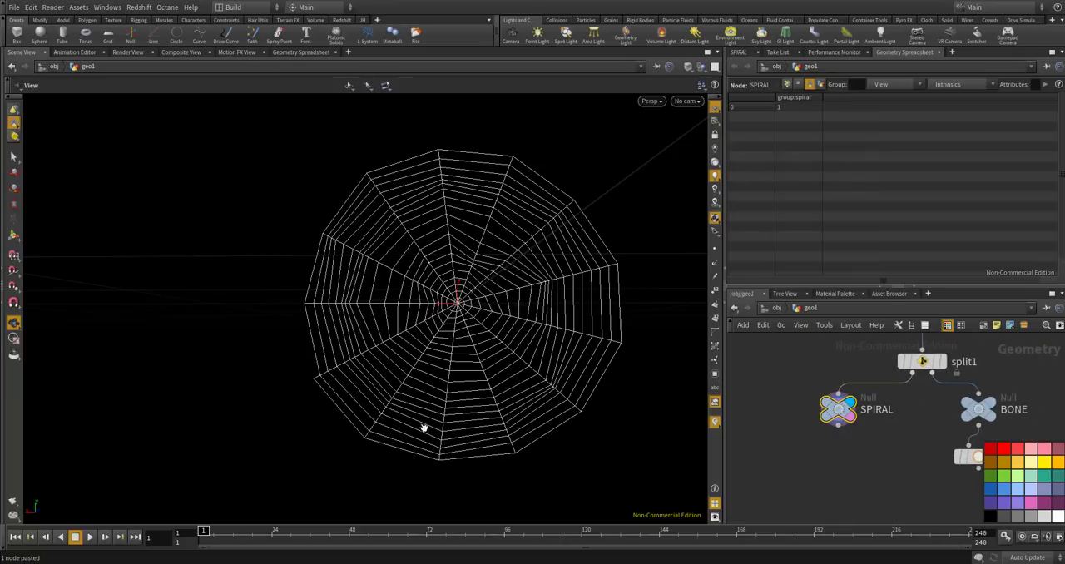
pyautogui.keyDown('alt'); pyautogui.moveTo(504, 318); pyautogui.dragTo(533, 356); pyautogui.keyUp('alt')
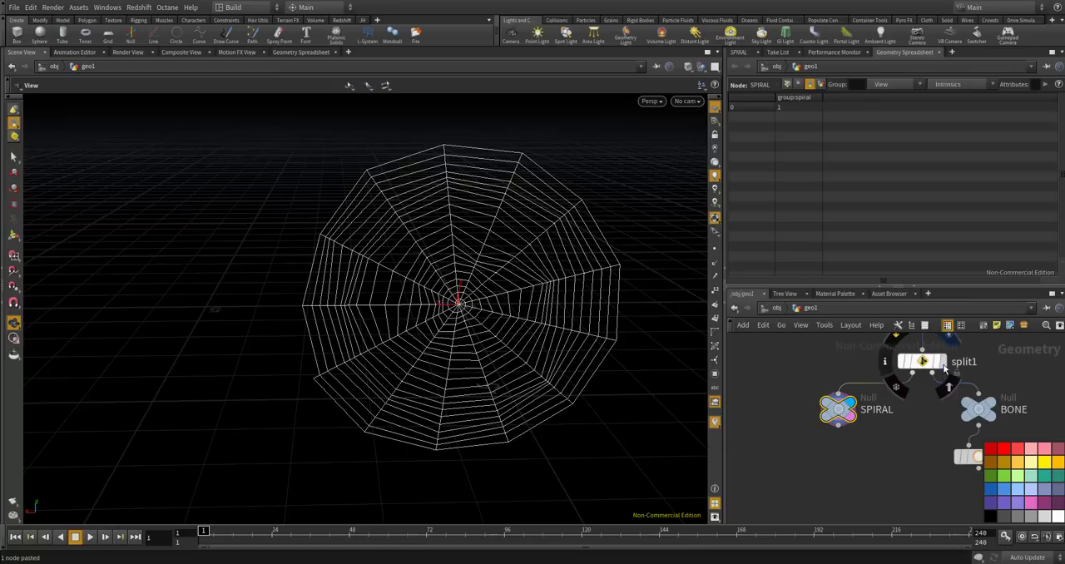
pyautogui.click(920, 364)
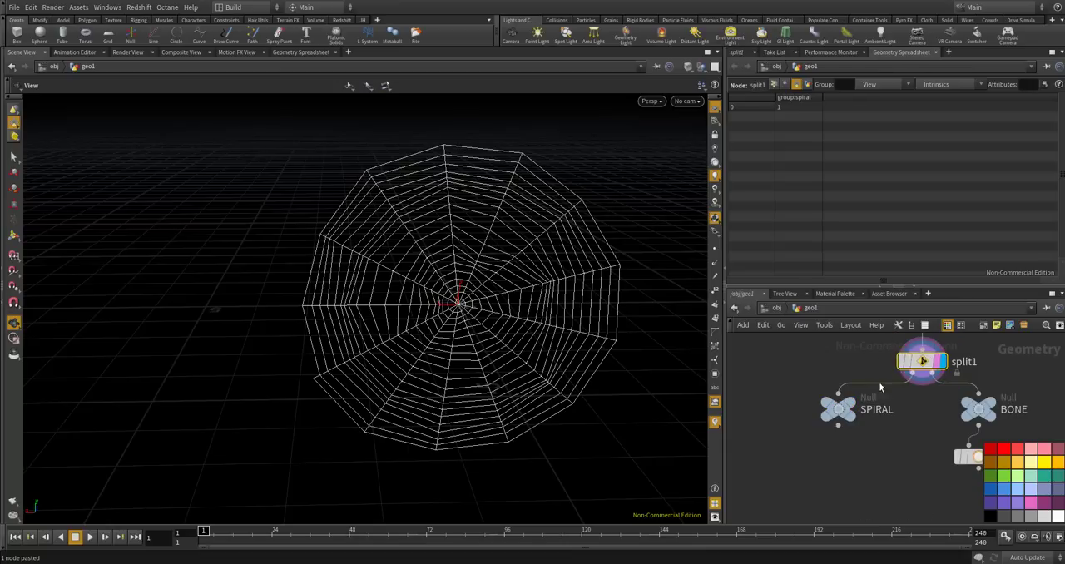
pyautogui.click(838, 409)
pyautogui.press('u')
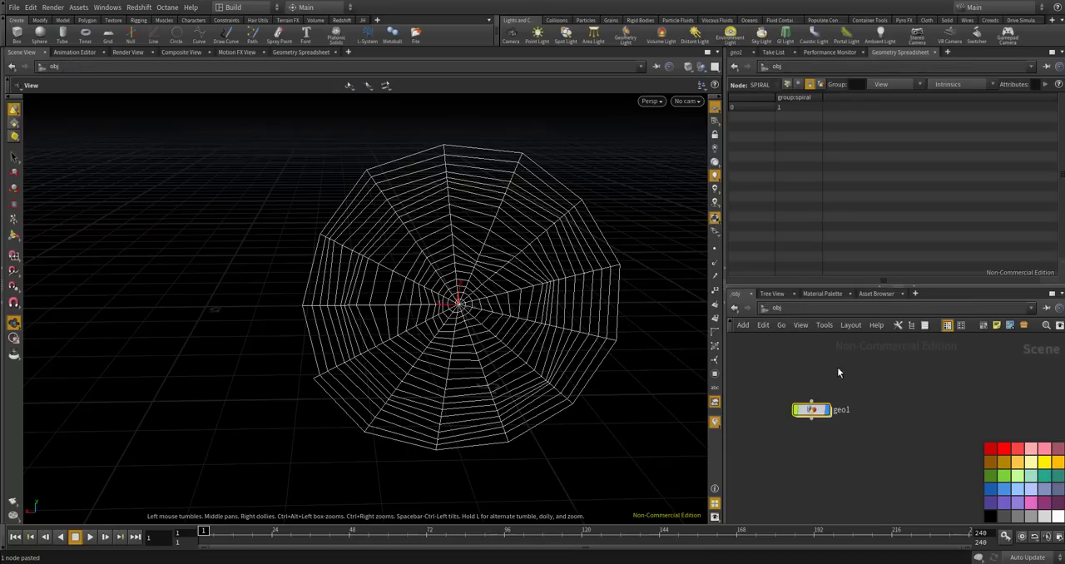
pyautogui.doubleClick(811, 409)
pyautogui.scroll(4, 827, 405)
pyautogui.moveTo(828, 405)
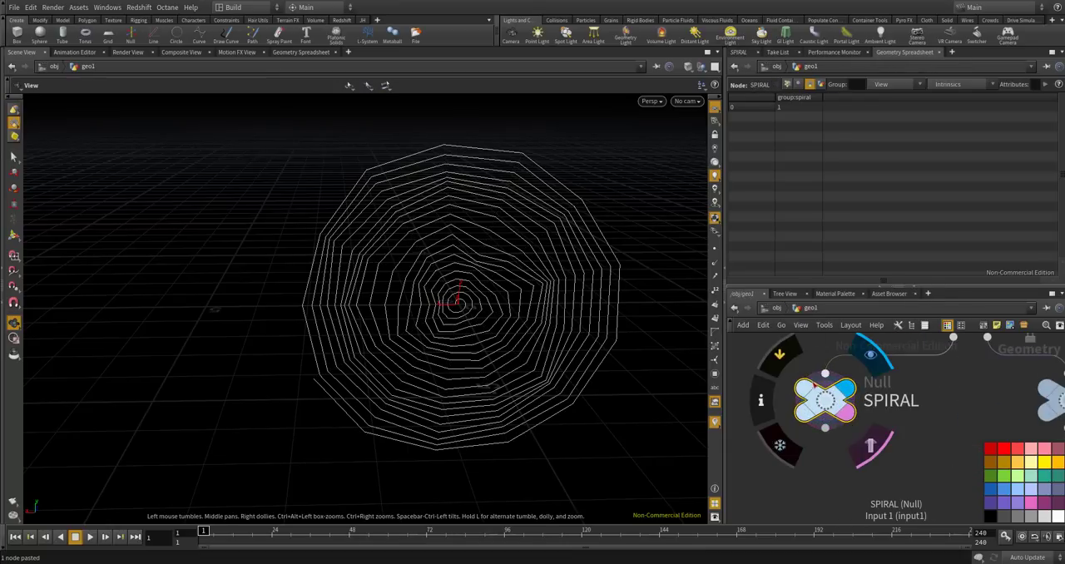
# Turn on point display in the viewport and inspect the points along the spiral.
pyautogui.click(713, 248)
pyautogui.moveTo(490, 319); pyautogui.dragTo(477, 284)
pyautogui.moveTo(553, 276); pyautogui.dragTo(557, 172, button='right')
pyautogui.scroll(-3, 562, 169)
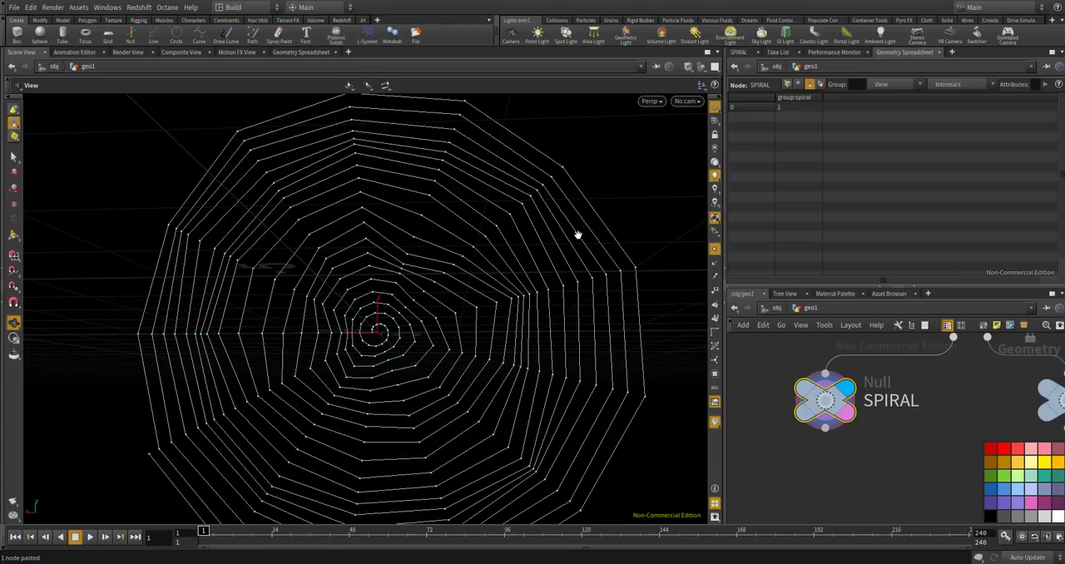
# Examine the spider web reference photo on Pinterest in the browser, then return to Houdini and compare the spiral's thread segments.
pyautogui.click(259, 562)
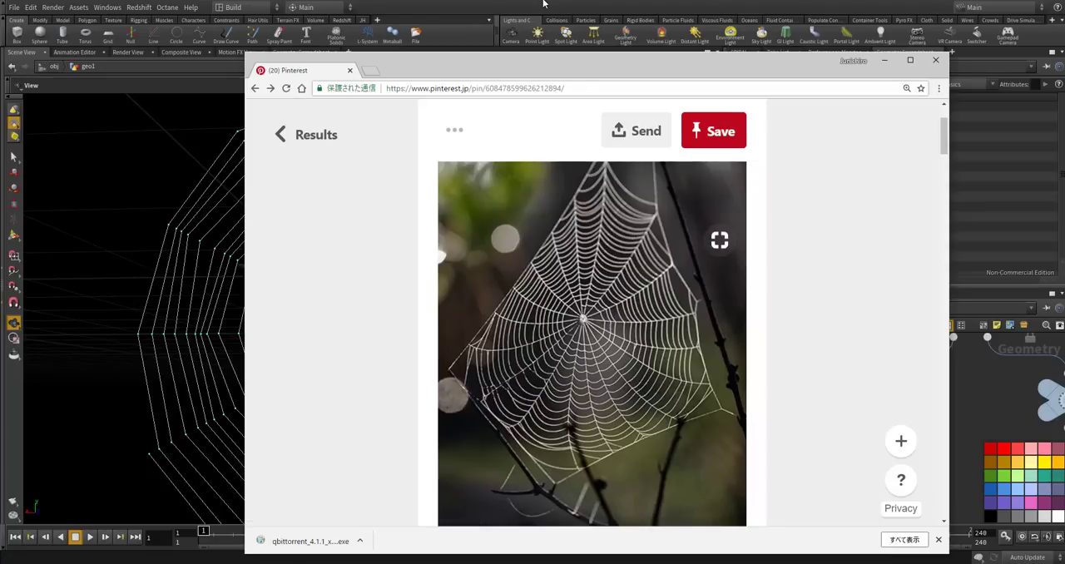
pyautogui.hotkey('alt', 'Tab')
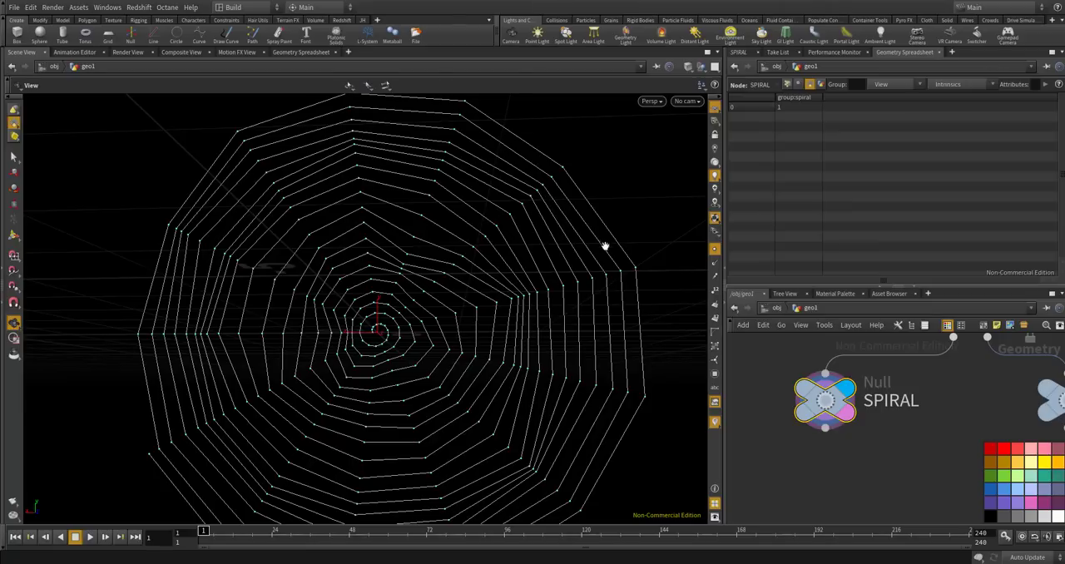
pyautogui.moveTo(531, 222)
pyautogui.mouseDown()
pyautogui.moveTo(555, 212)
pyautogui.moveTo(527, 226)
pyautogui.moveTo(543, 223)
pyautogui.mouseUp()
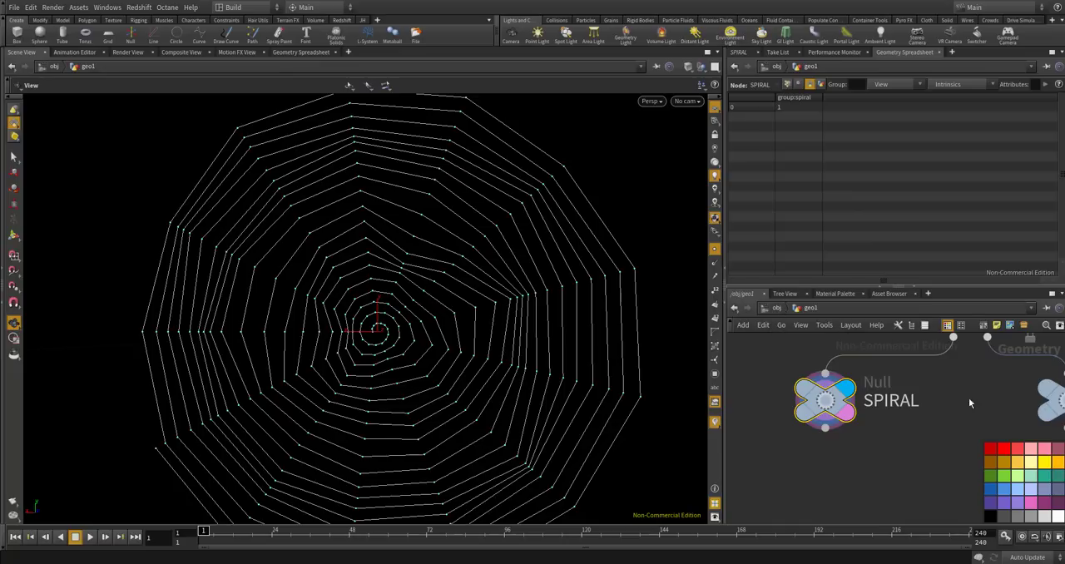
pyautogui.moveTo(533, 218); pyautogui.dragTo(525, 171)
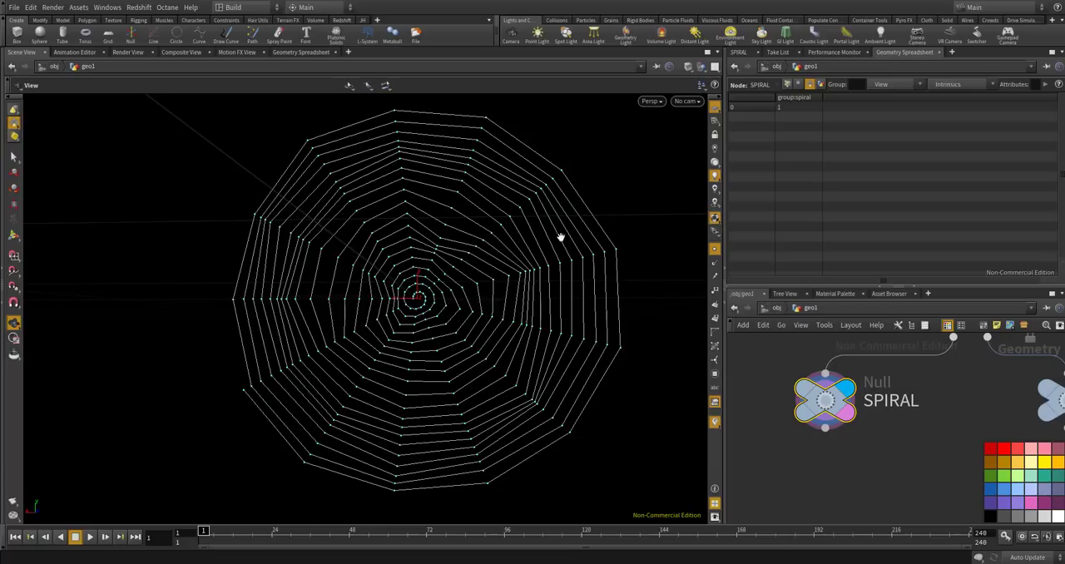
pyautogui.scroll(3, 583, 250)
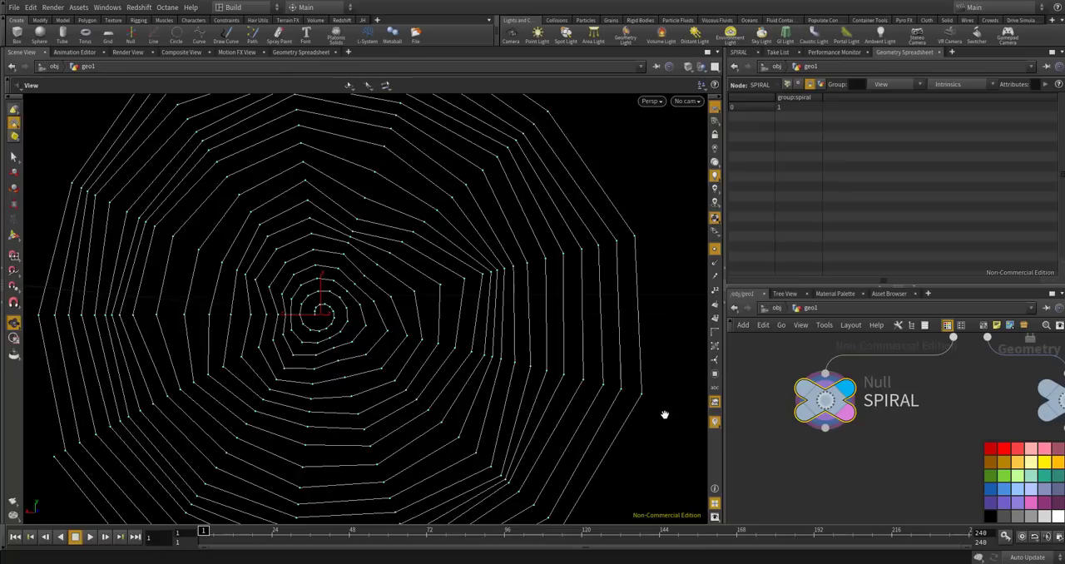
# Add a Convert Line node connected below the SPIRAL null.
pyautogui.moveTo(824, 400); pyautogui.dragTo(806, 362)
pyautogui.press('Tab')
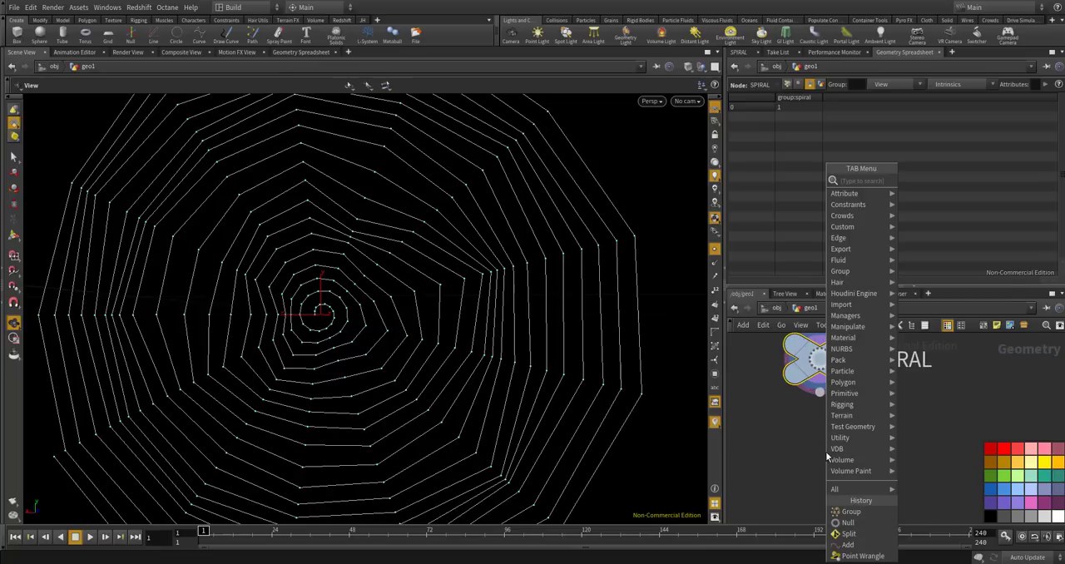
pyautogui.write('conver')
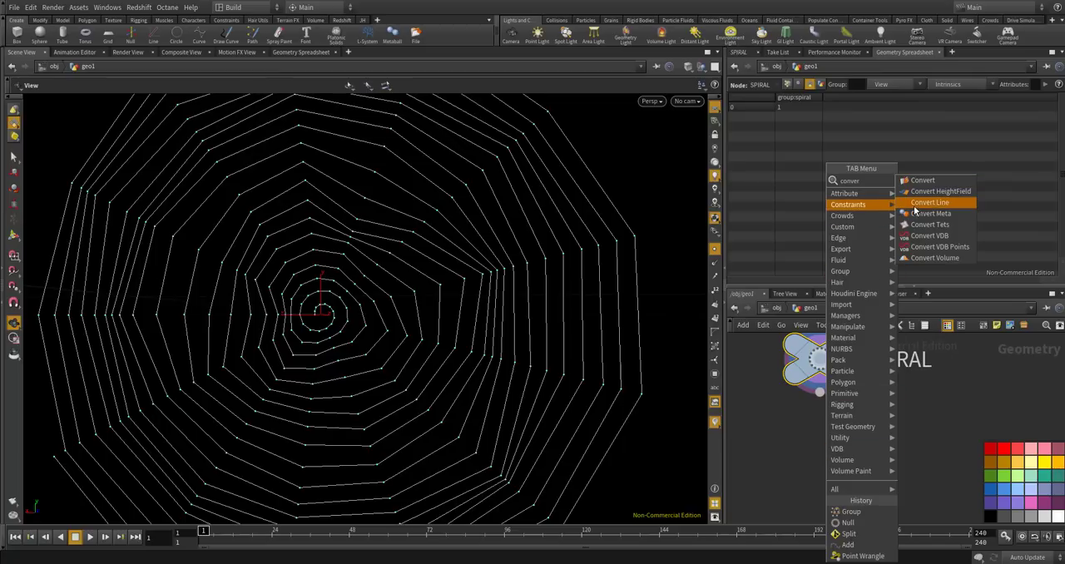
pyautogui.click(914, 206)
pyautogui.click(811, 462)
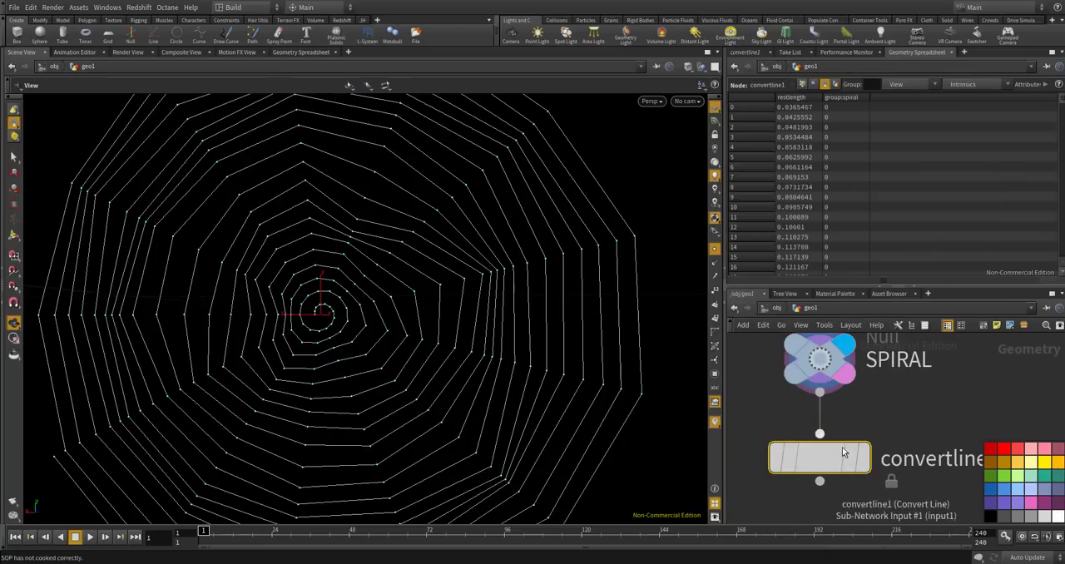
# Compare the primitive counts in the node info of SPIRAL and convertline1.
pyautogui.middleClick(832, 372)
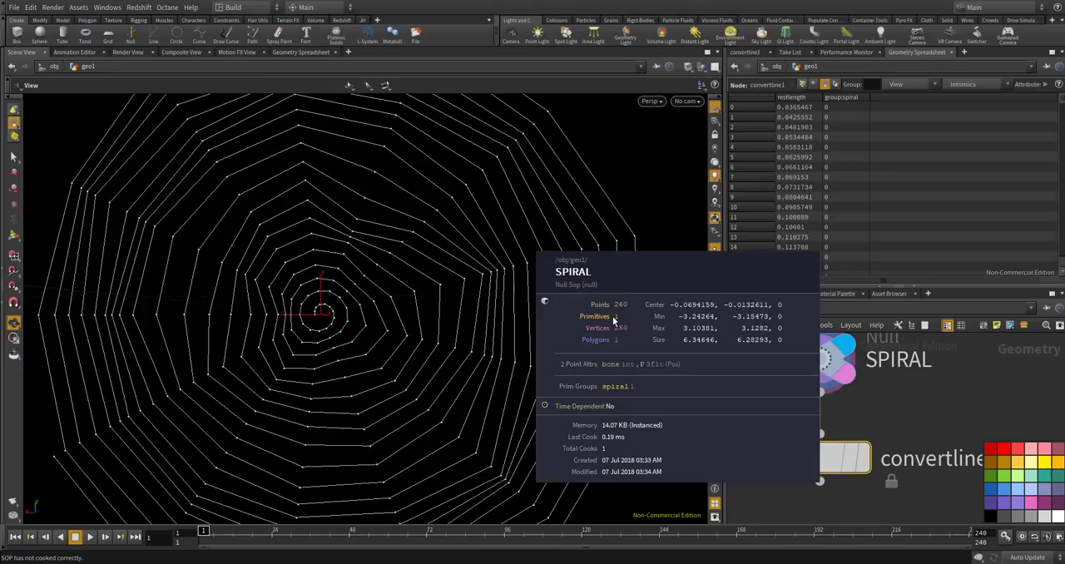
pyautogui.middleClick(813, 447)
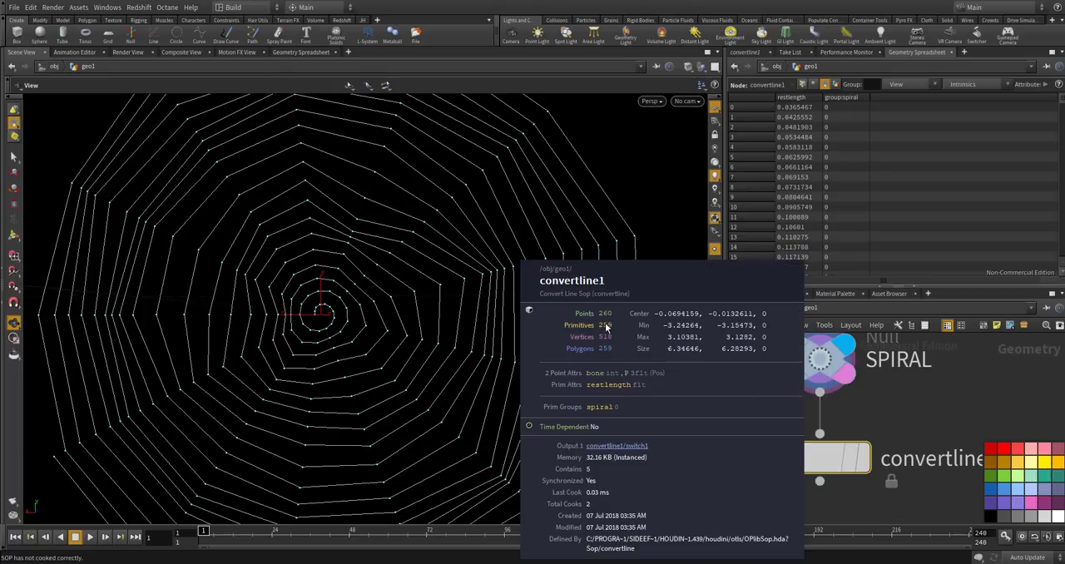
pyautogui.moveTo(831, 460)
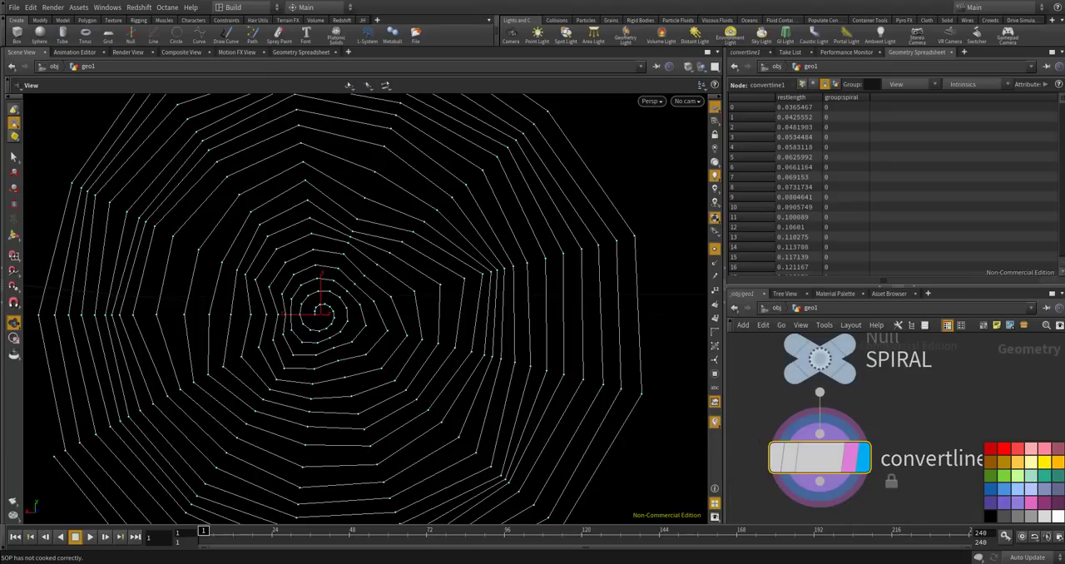
# Add a Resample node below convertline1 and display its result.
pyautogui.scroll(-3, 865, 384)
pyautogui.scroll(3, 828, 408)
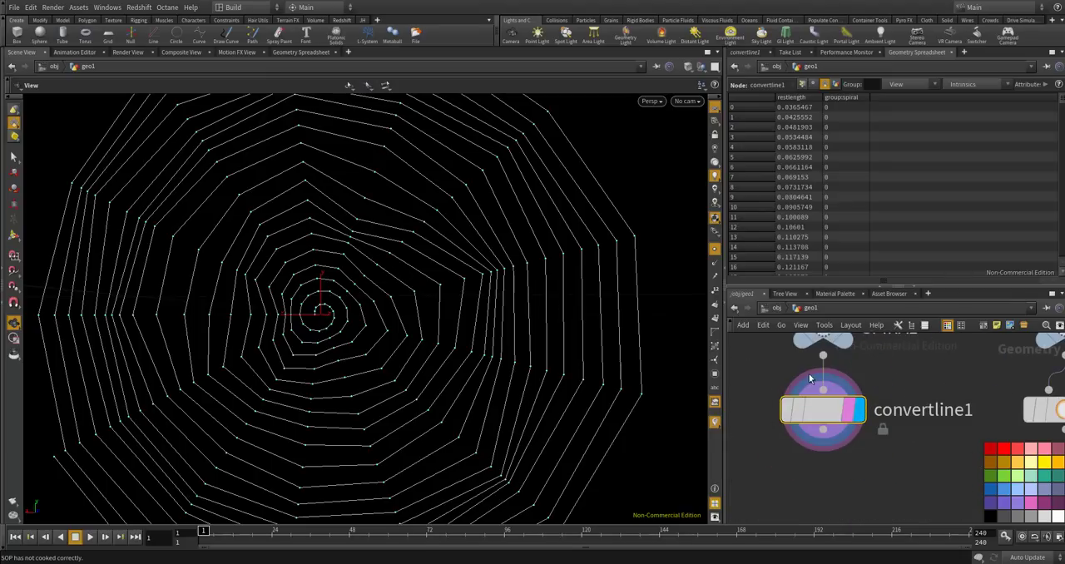
pyautogui.scroll(-2, 823, 432)
pyautogui.press('Tab')
pyautogui.write('re')
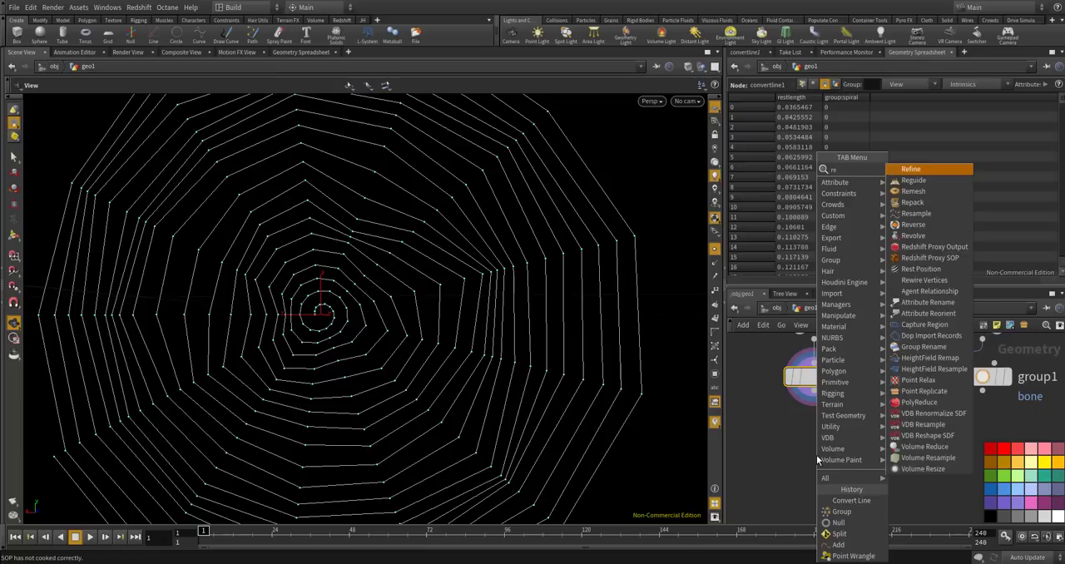
pyautogui.press('Return')
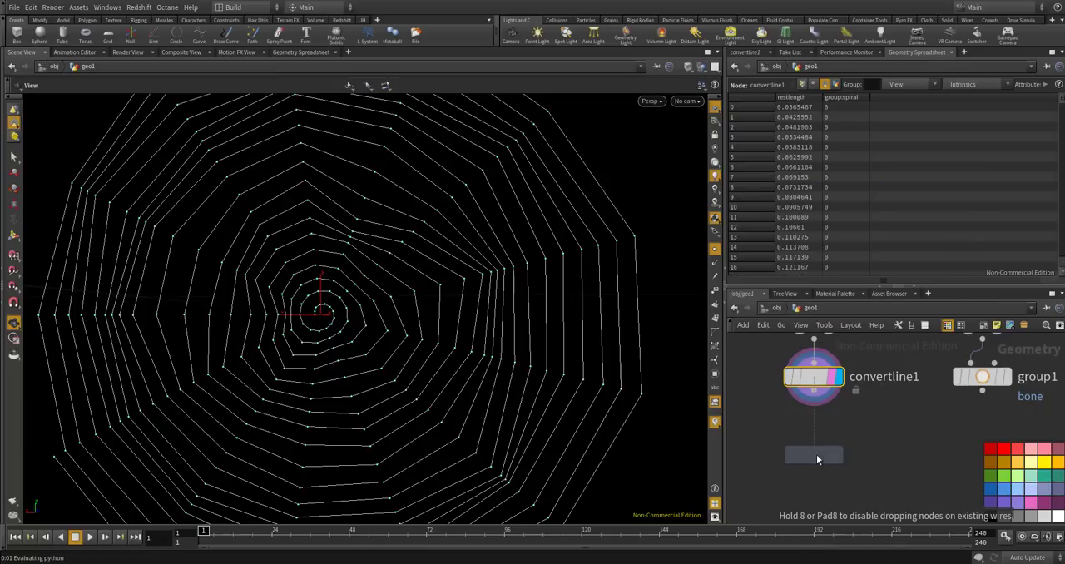
pyautogui.click(816, 428)
pyautogui.click(839, 426)
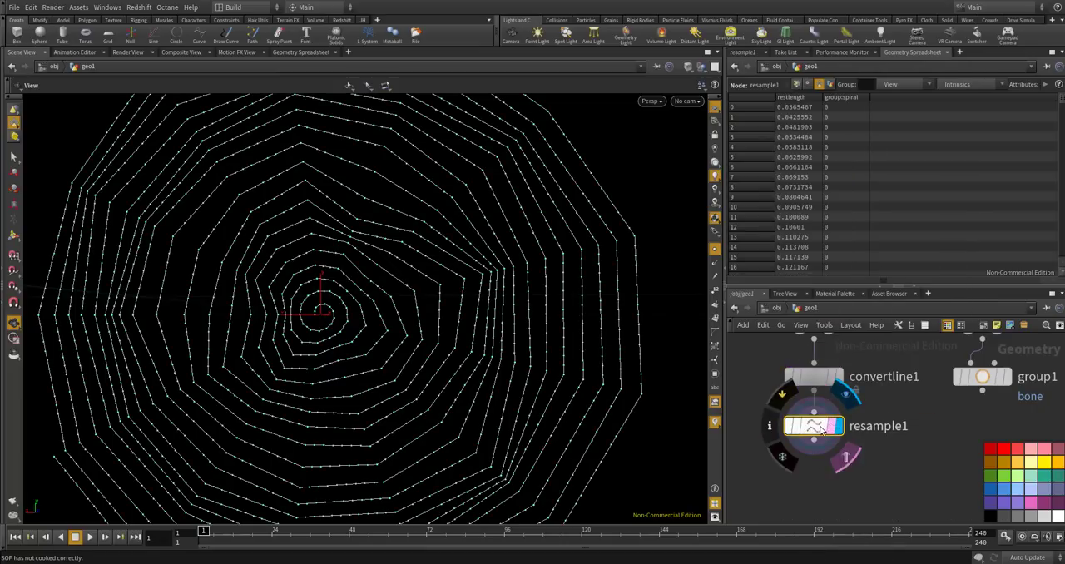
# Show resample1's parameters and examine the resampled points along the spiral threads.
pyautogui.click(742, 52)
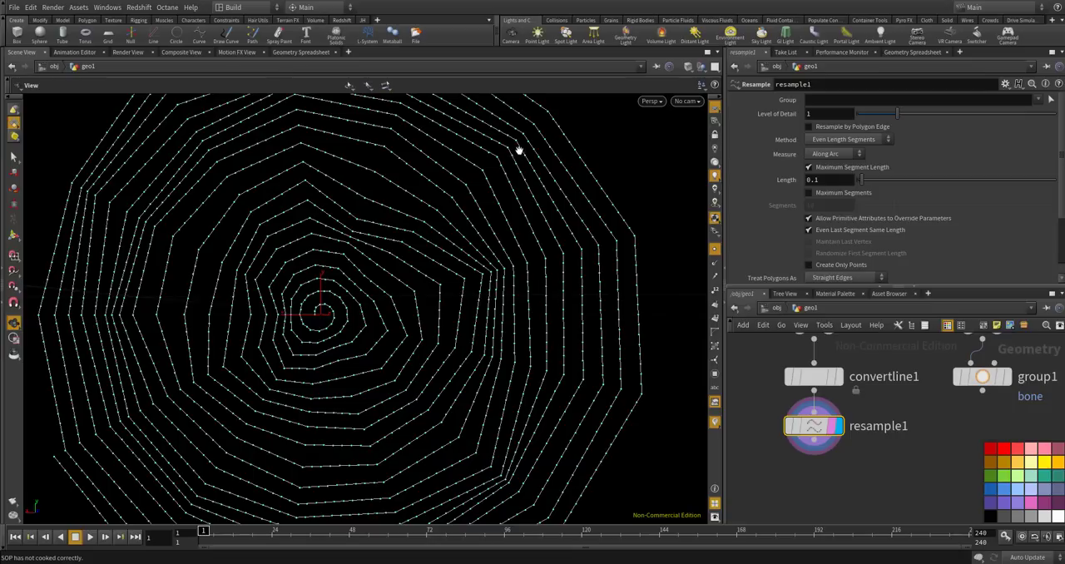
pyautogui.scroll(3, 520, 164)
pyautogui.scroll(4, 507, 155)
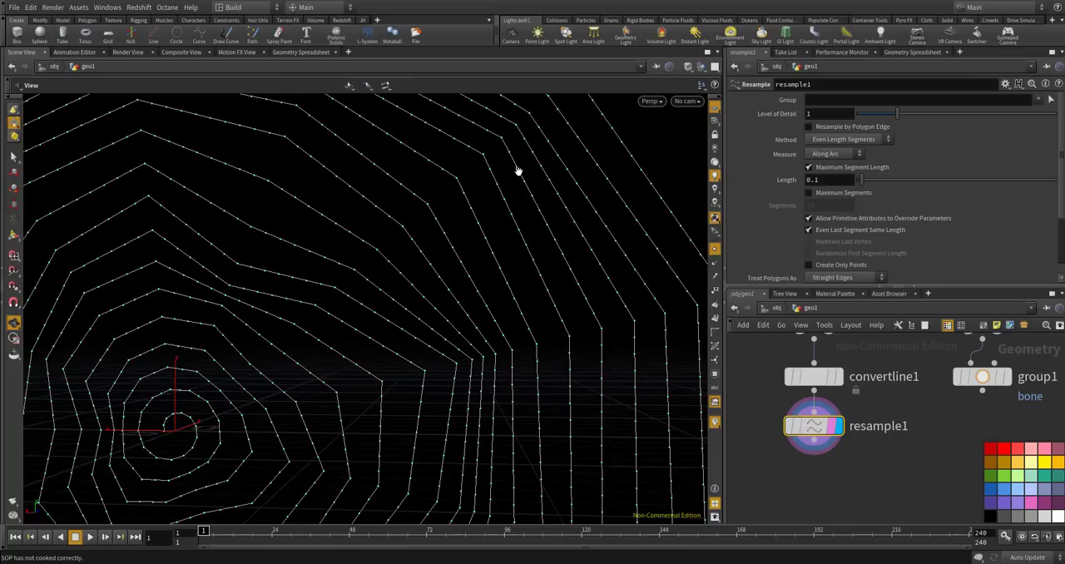
pyautogui.scroll(-5, 880, 502)
# Add a float parameter named spiral_restlength to the CONTROLLER null's parameter interface.
pyautogui.scroll(5, 824, 409)
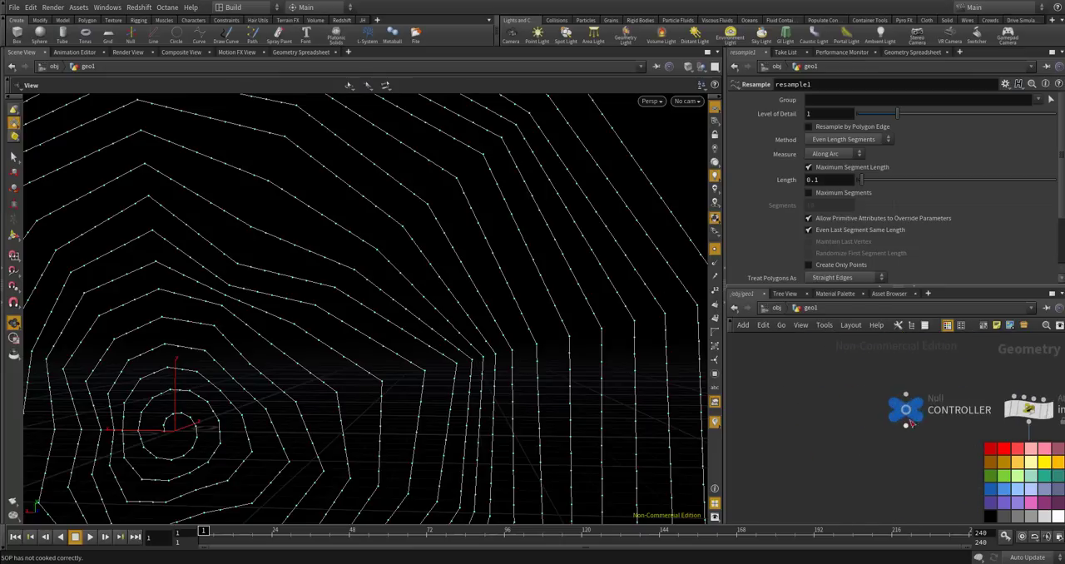
pyautogui.click(911, 409)
pyautogui.click(1005, 84)
pyautogui.click(957, 97)
pyautogui.moveTo(466, 177); pyautogui.dragTo(721, 191)
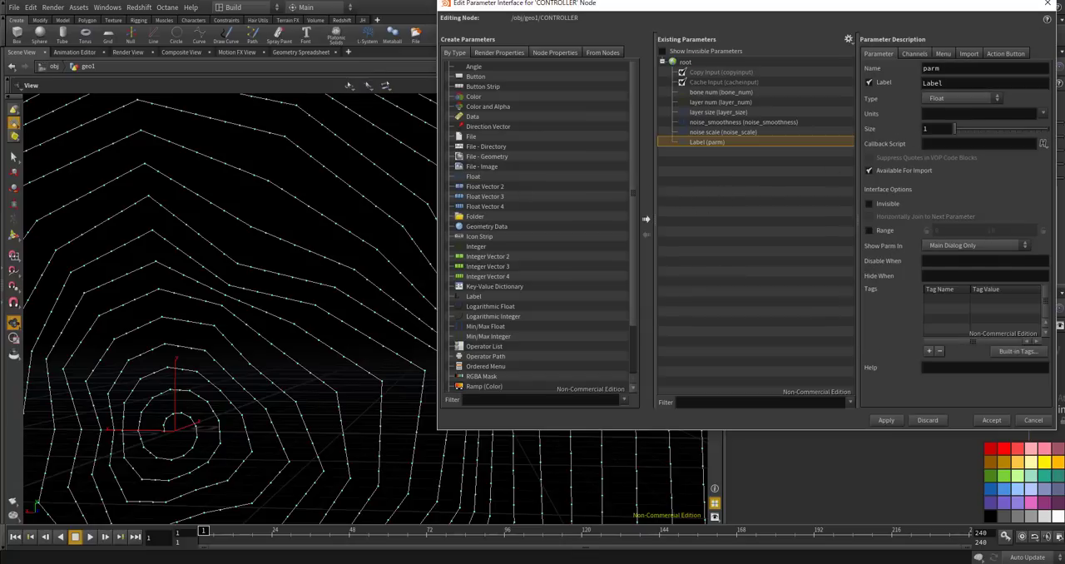
pyautogui.doubleClick(922, 68)
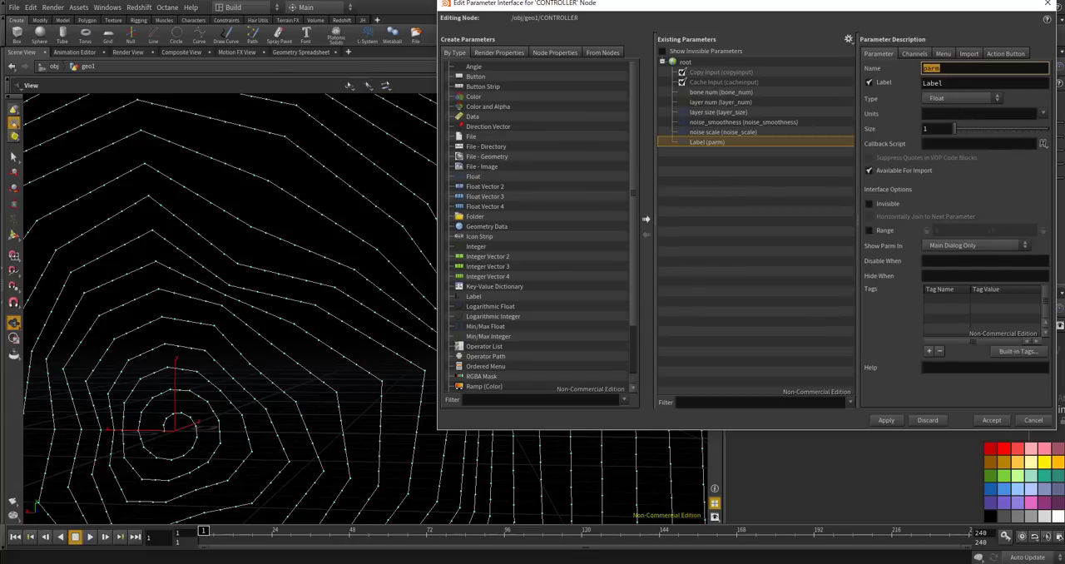
pyautogui.write('spiral_restlength')
pyautogui.press('Return')
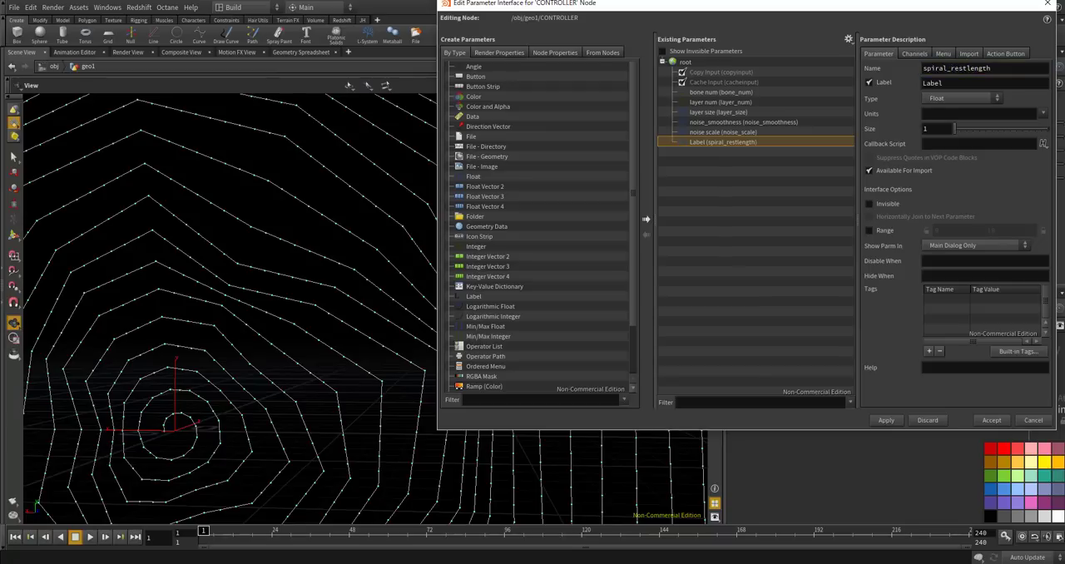
# Label the new parameter spiral restlength, enable its range of 0 to 1, and accept the interface changes.
pyautogui.moveTo(880, 83); pyautogui.dragTo(847, 80)
pyautogui.write('s@')
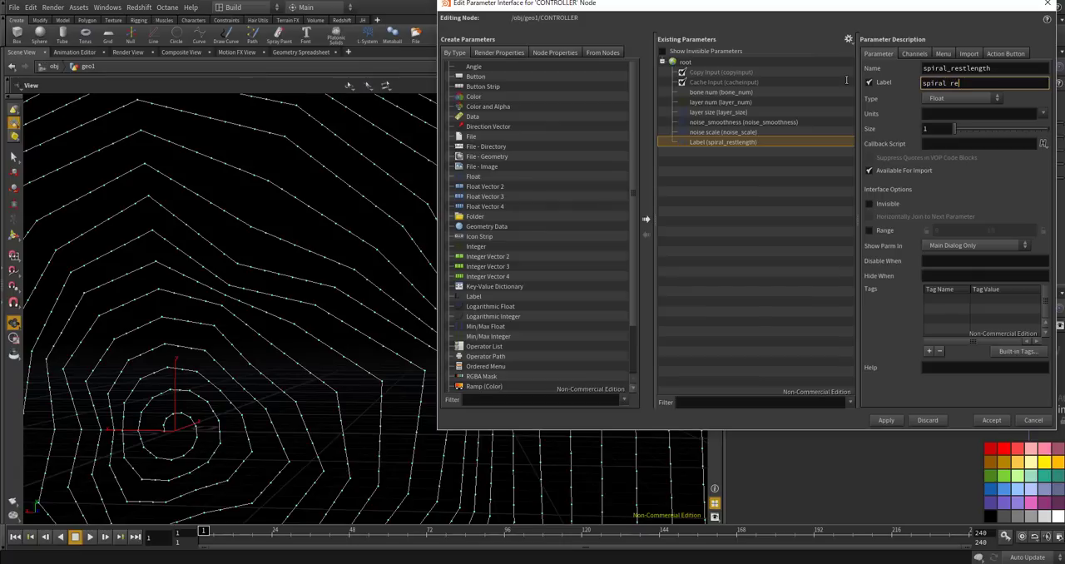
pyautogui.press('Return')
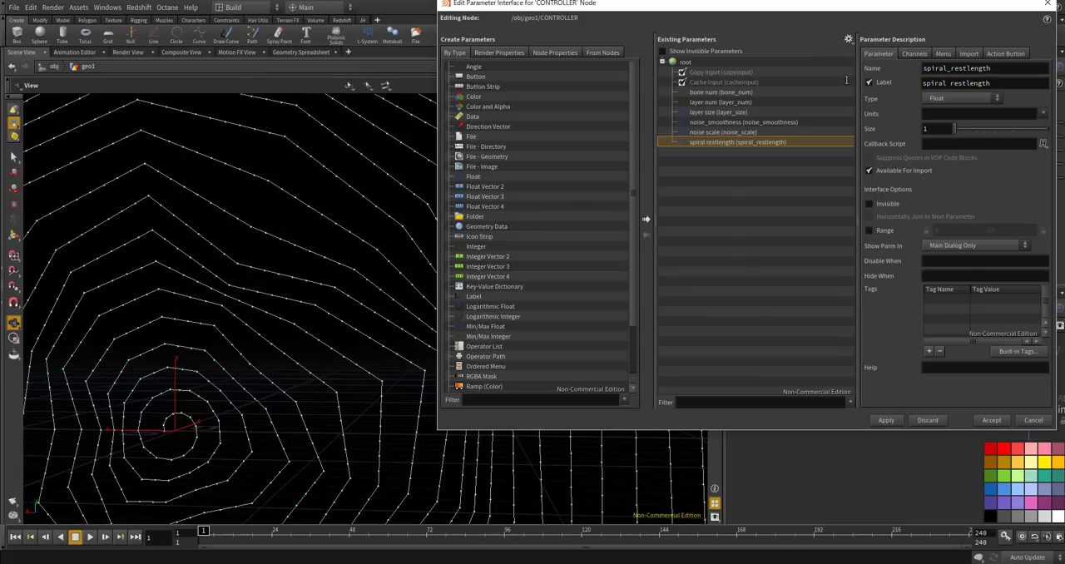
pyautogui.click(870, 231)
pyautogui.press('Return')
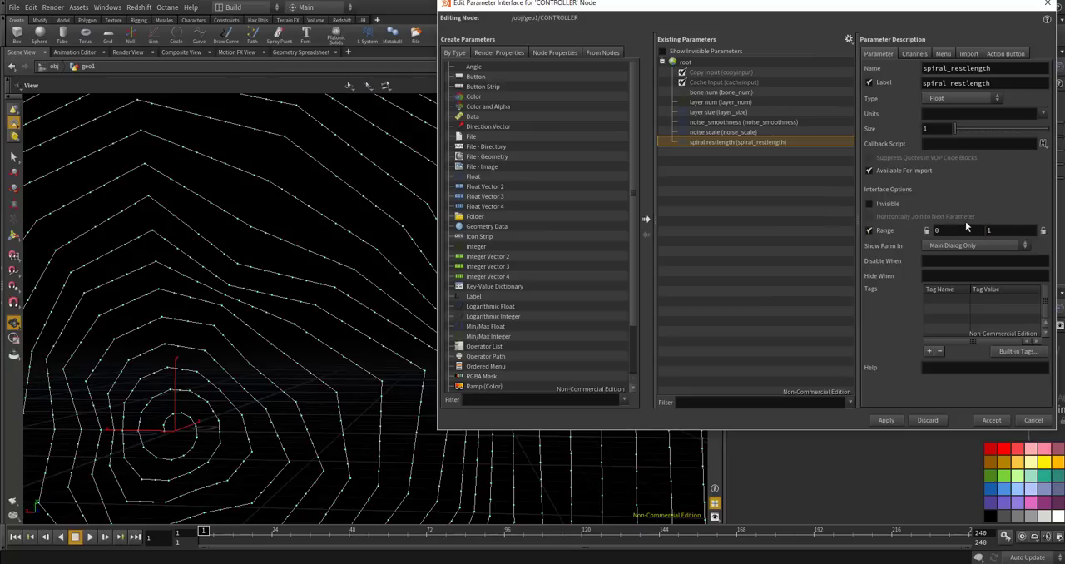
pyautogui.click(990, 420)
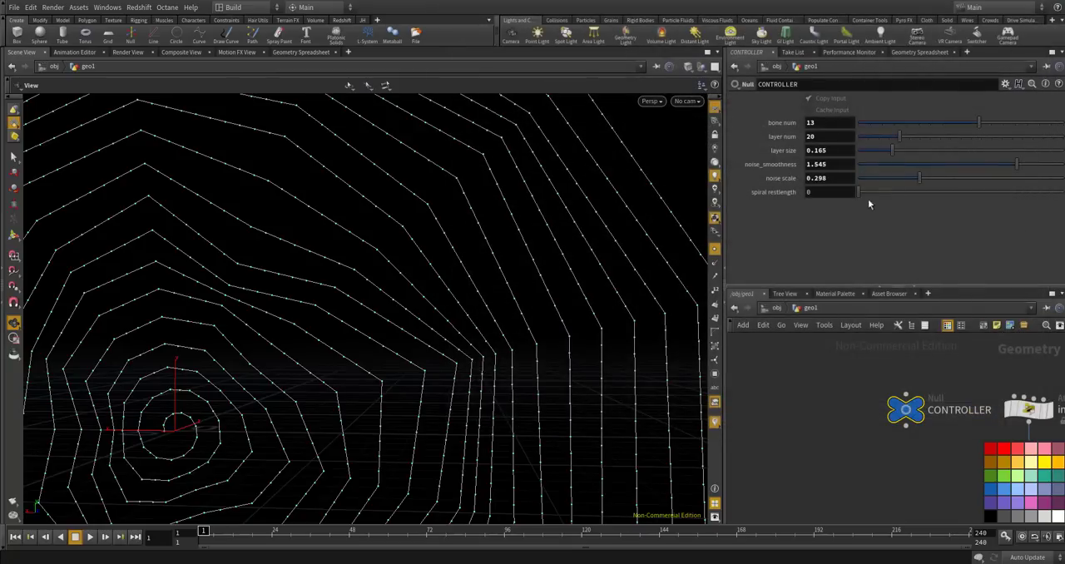
# Set CONTROLLER's spiral restlength to 0.1 and copy the parameter.
pyautogui.click(821, 194)
pyautogui.write('0.1')
pyautogui.press('Return')
pyautogui.moveTo(815, 193); pyautogui.dragTo(804, 193)
pyautogui.rightClick(810, 191)
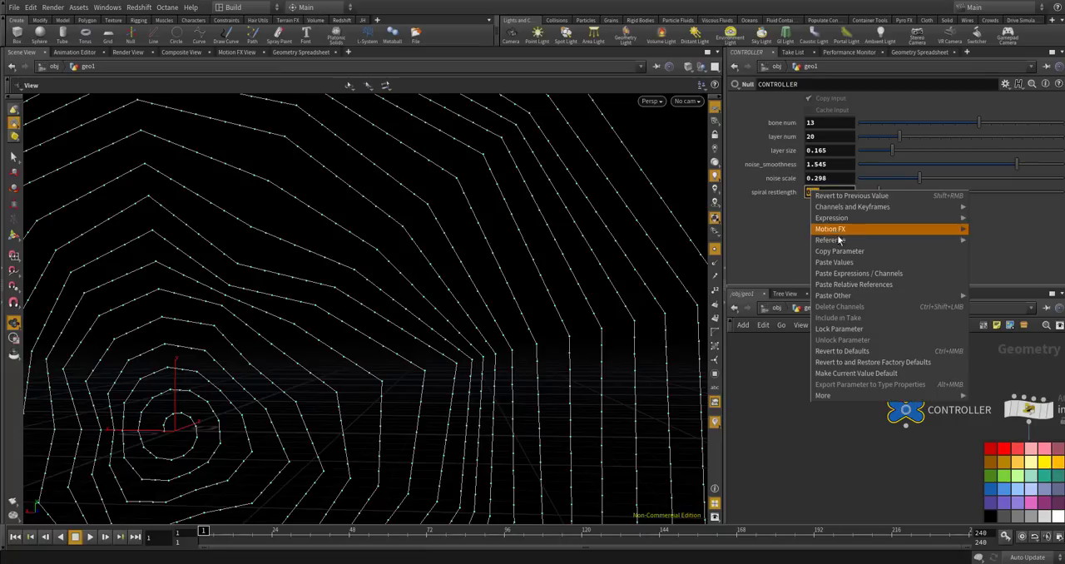
pyautogui.click(844, 252)
# Link resample1's Length to CONTROLLER's spiral_restlength by pasting the copied parameter as a relative reference.
pyautogui.scroll(-5, 828, 382)
pyautogui.scroll(5, 867, 475)
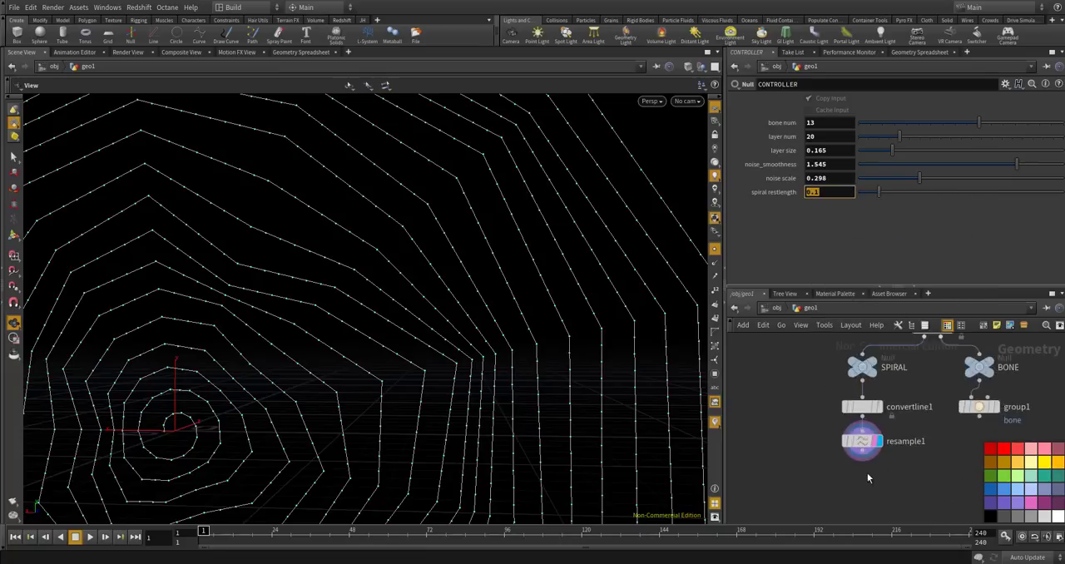
pyautogui.click(860, 424)
pyautogui.moveTo(824, 179); pyautogui.dragTo(808, 182)
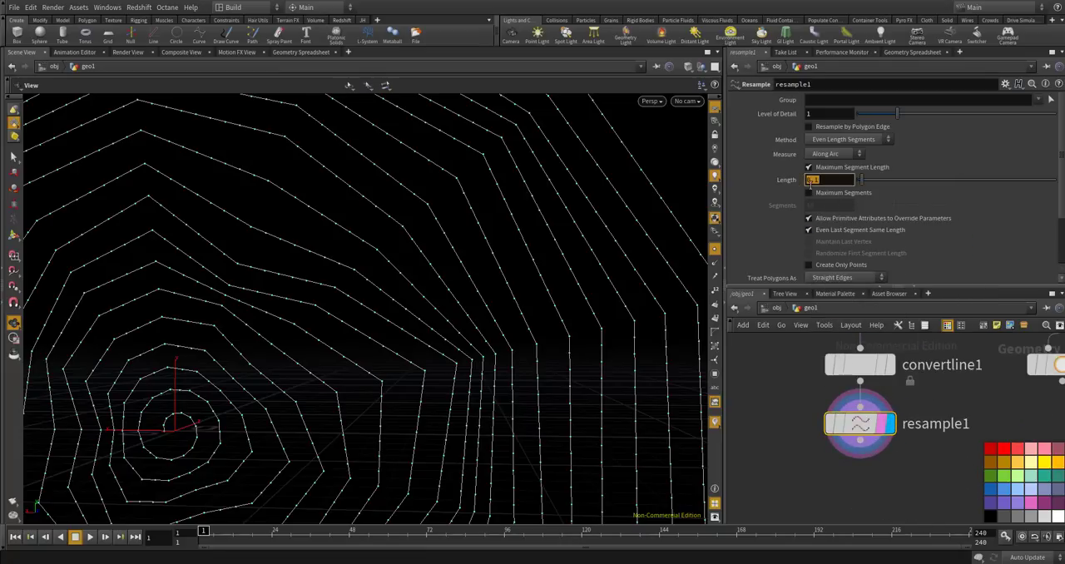
pyautogui.rightClick(819, 176)
pyautogui.click(849, 237)
pyautogui.rightClick(822, 176)
pyautogui.click(813, 178)
pyautogui.doubleClick(811, 178)
pyautogui.rightClick(822, 178)
pyautogui.click(866, 277)
pyautogui.press('Return')
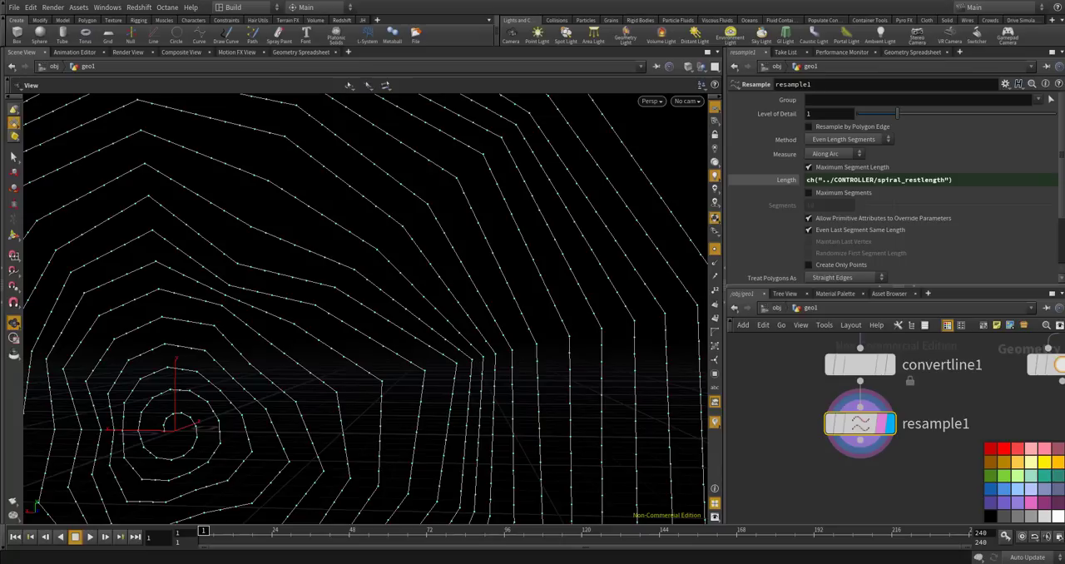
# Inspect the spacing of the resampled points along the spiral's outer threads up close.
pyautogui.scroll(-6, 771, 380)
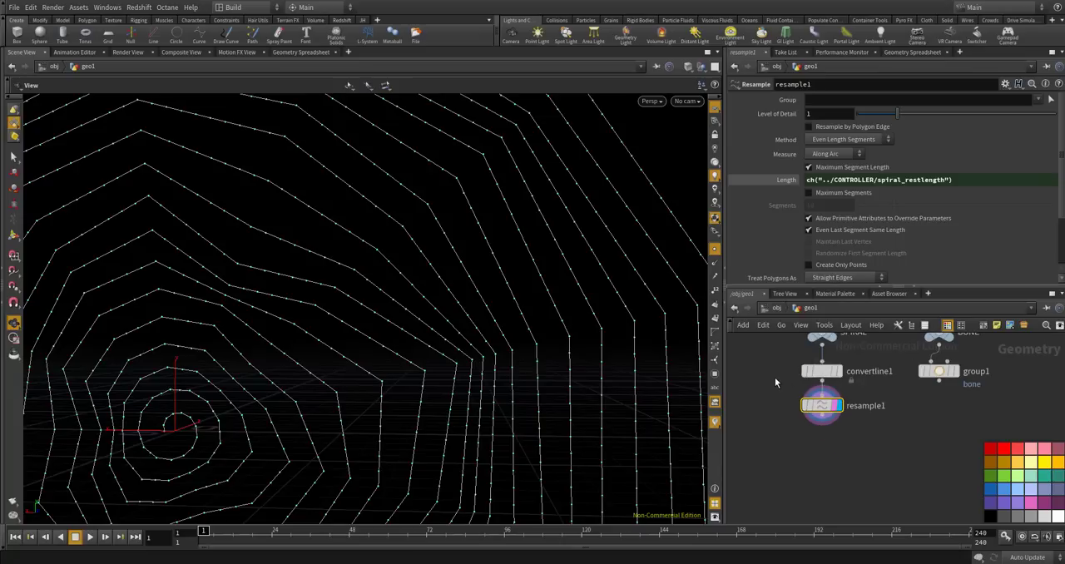
pyautogui.scroll(5, 786, 385)
pyautogui.moveTo(594, 241); pyautogui.dragTo(492, 190)
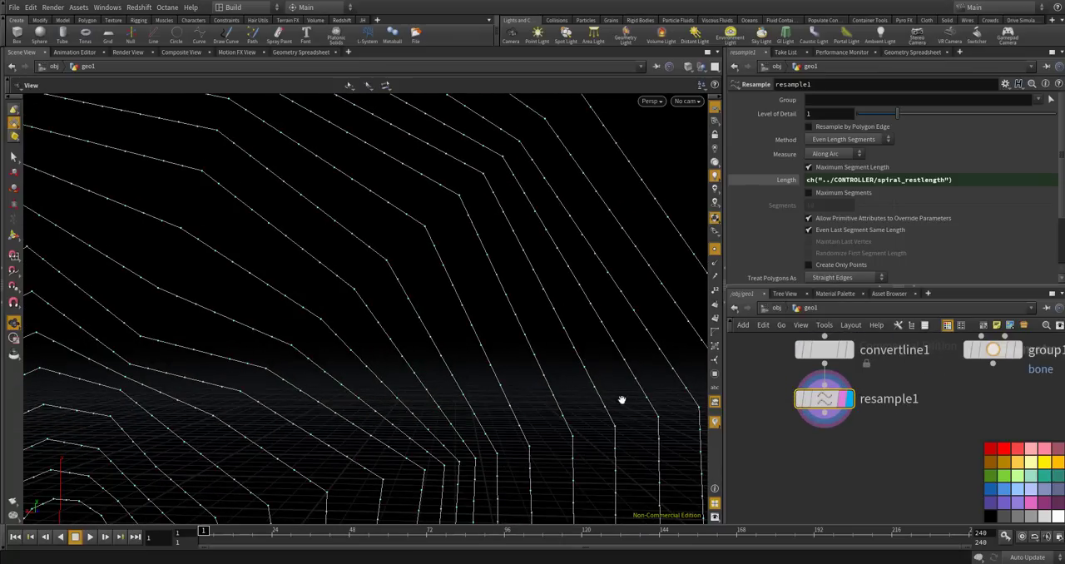
pyautogui.scroll(3, 504, 207)
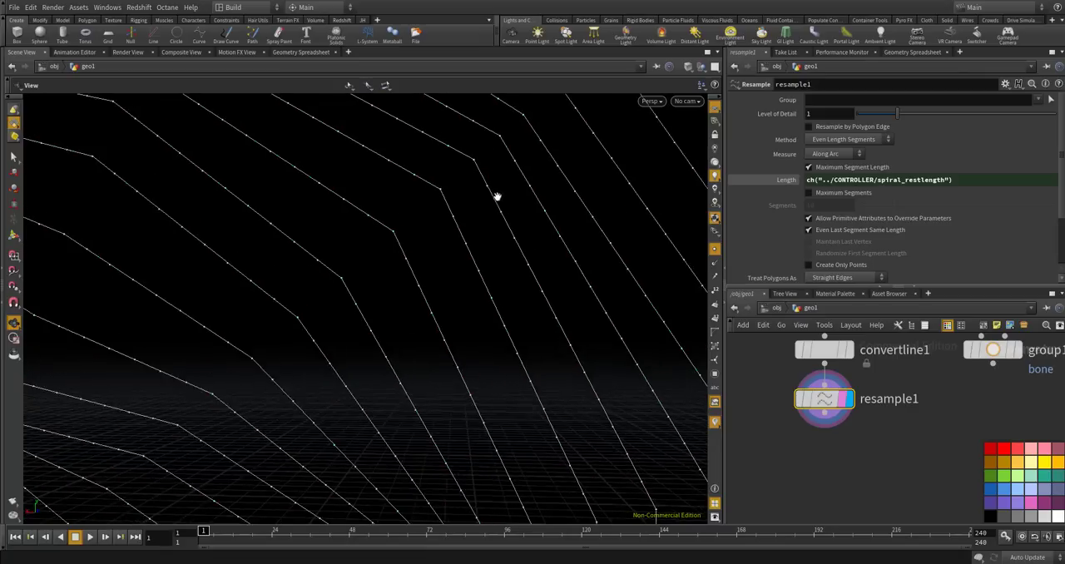
pyautogui.scroll(2, 485, 179)
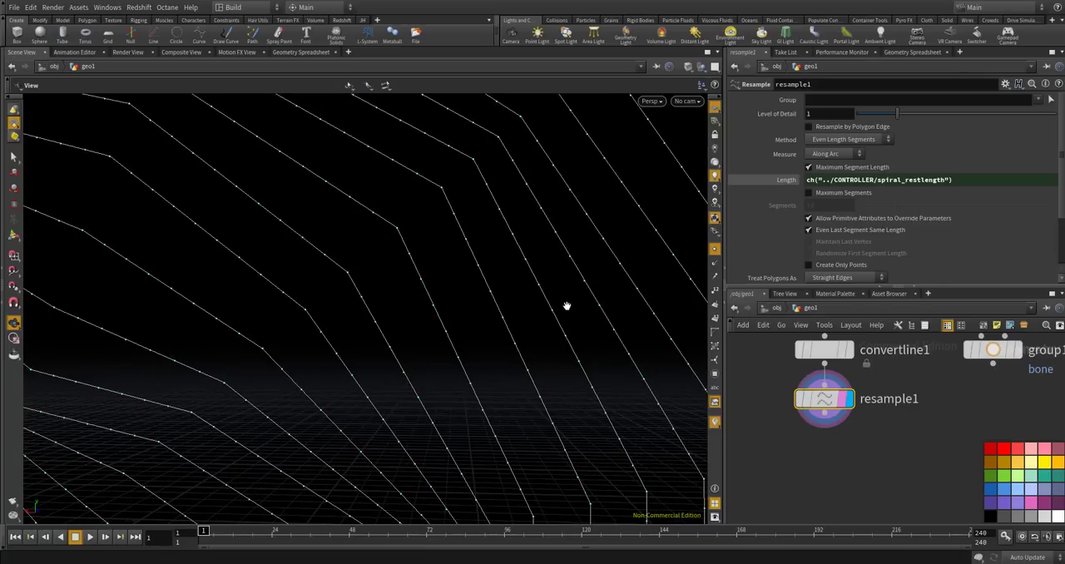
pyautogui.moveTo(592, 324); pyautogui.dragTo(524, 225)
# Add a second Convert Line node below resample1 and display its result.
pyautogui.press('Tab')
pyautogui.write('re')
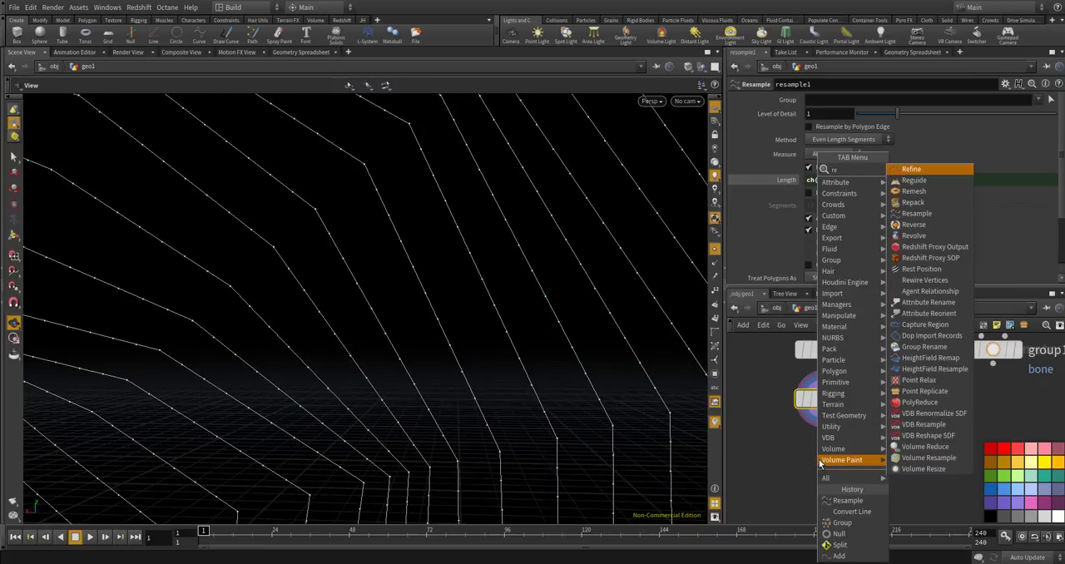
pyautogui.press('BackSpace')
pyautogui.press('BackSpace')
pyautogui.write('split')
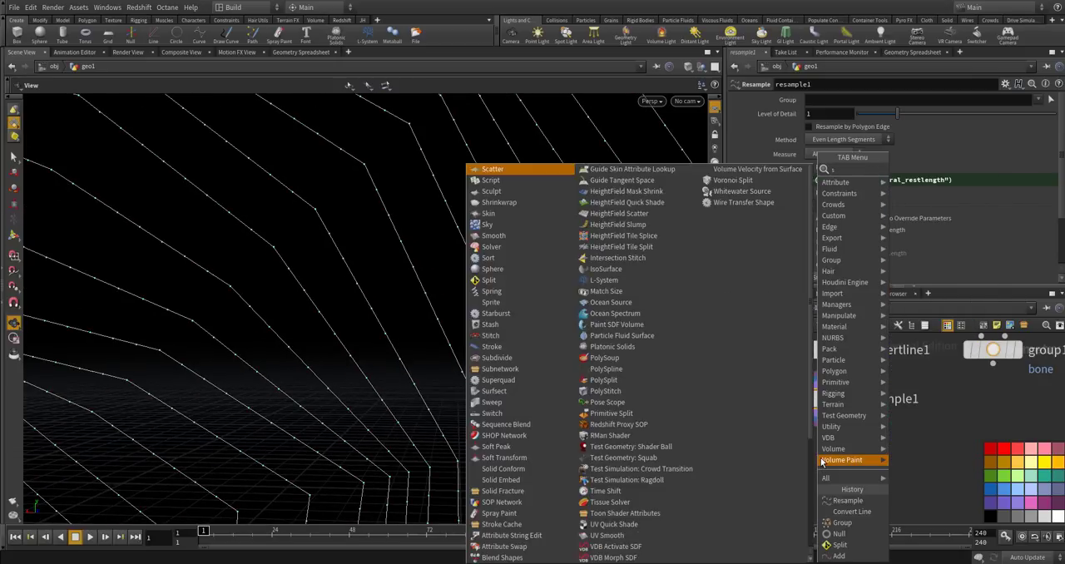
pyautogui.press('BackSpace')
pyautogui.press('BackSpace')
pyautogui.press('BackSpace')
pyautogui.press('BackSpace')
pyautogui.press('BackSpace')
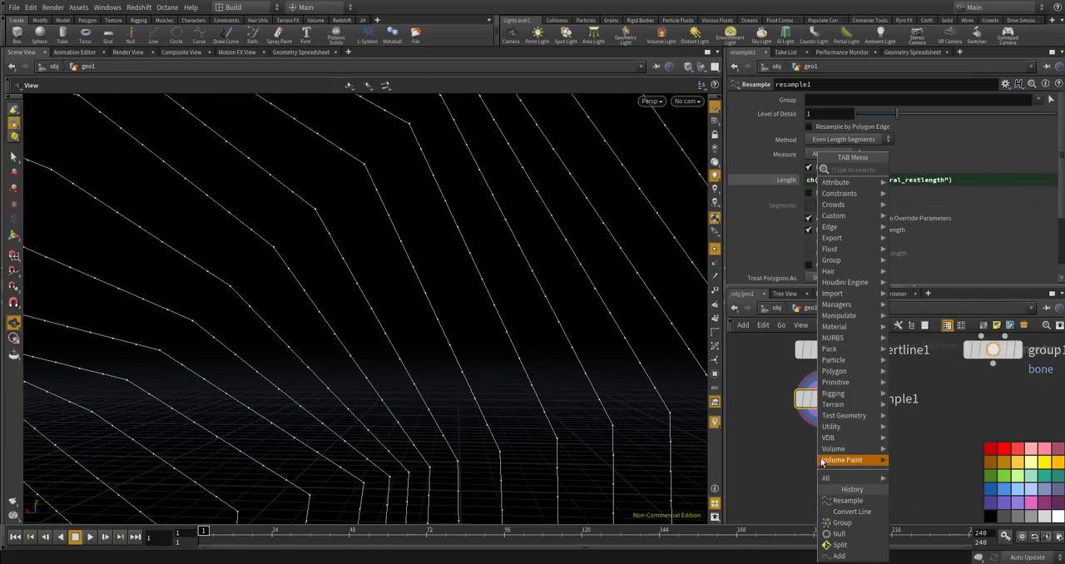
pyautogui.write('convert')
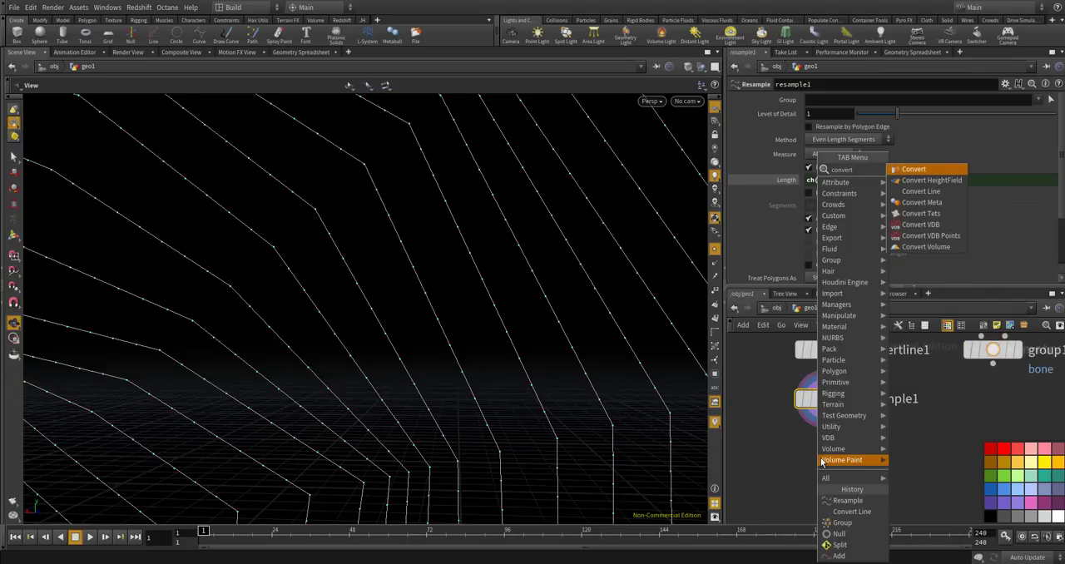
pyautogui.click(920, 192)
pyautogui.click(831, 450)
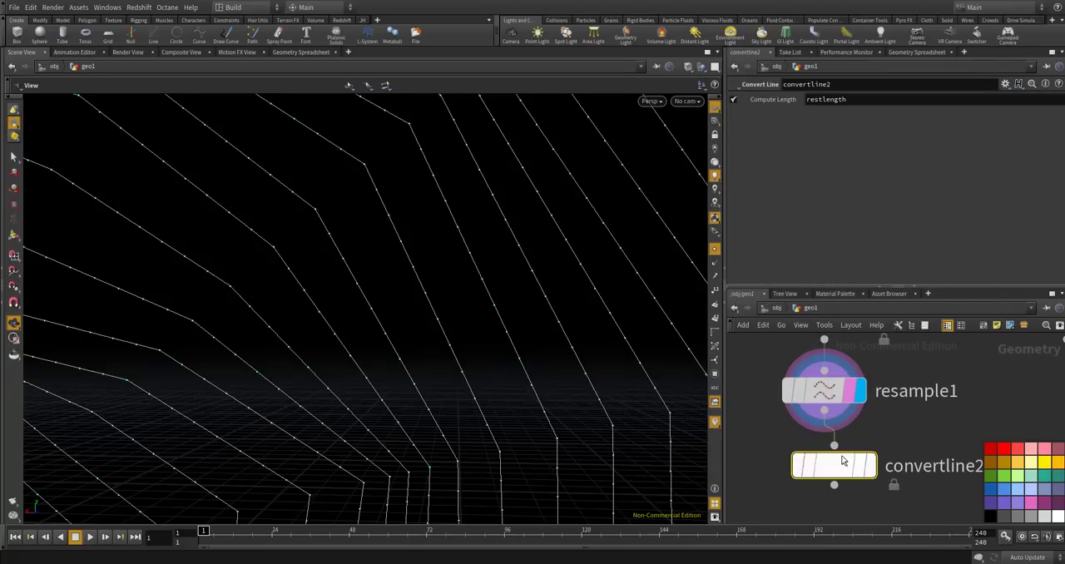
pyautogui.click(858, 474)
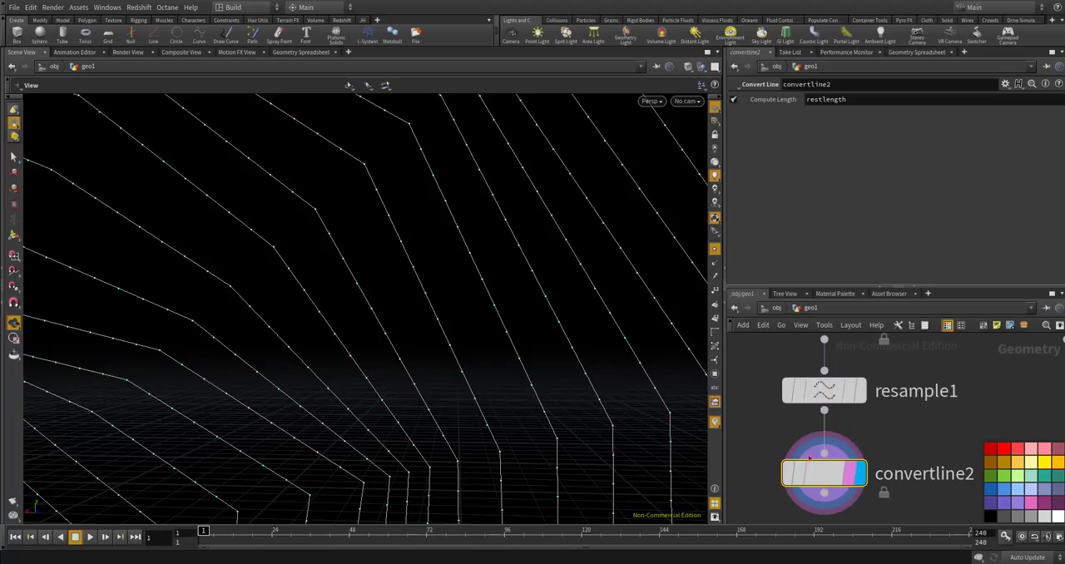
# Align convertline2 beneath resample1 and review the whole segmented spiral.
pyautogui.middleClick(798, 438)
pyautogui.moveTo(835, 475); pyautogui.dragTo(831, 478)
pyautogui.scroll(-2, 502, 291)
pyautogui.scroll(-10, 500, 284)
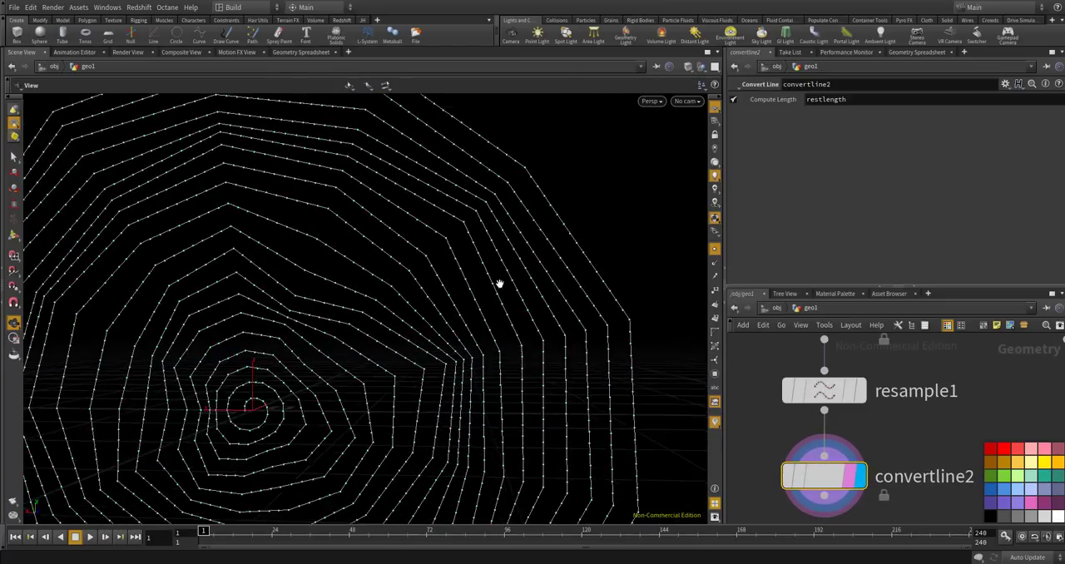
# Examine convertline2's restlength values in the Geometry Spreadsheet alongside the segment spacing along the spiral threads.
pyautogui.scroll(-2, 500, 284)
pyautogui.moveTo(500, 295); pyautogui.dragTo(489, 256)
pyautogui.click(916, 51)
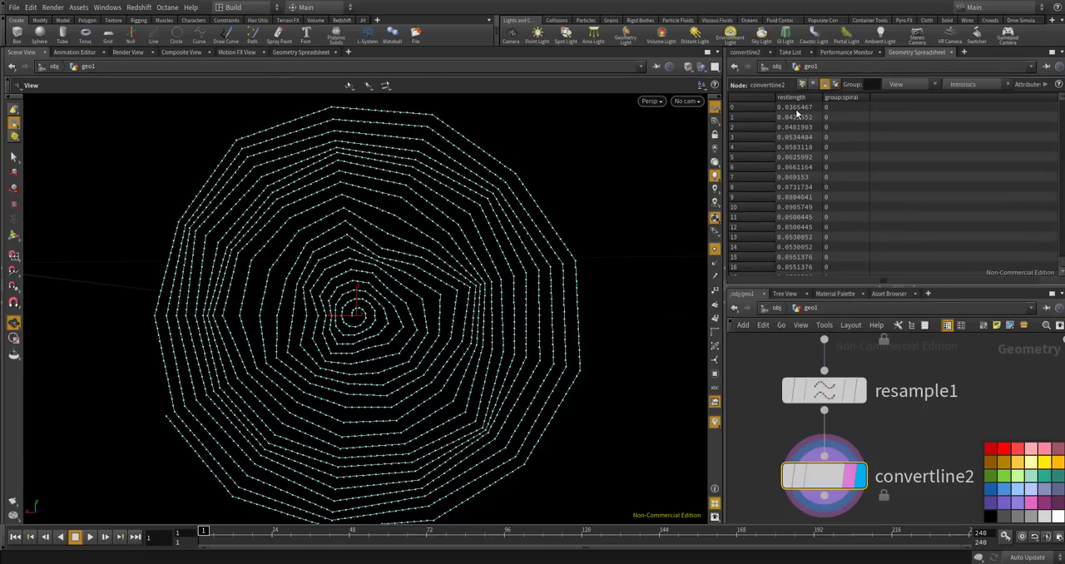
pyautogui.scroll(-8, 806, 237)
pyautogui.scroll(2, 494, 227)
pyautogui.scroll(10, 493, 227)
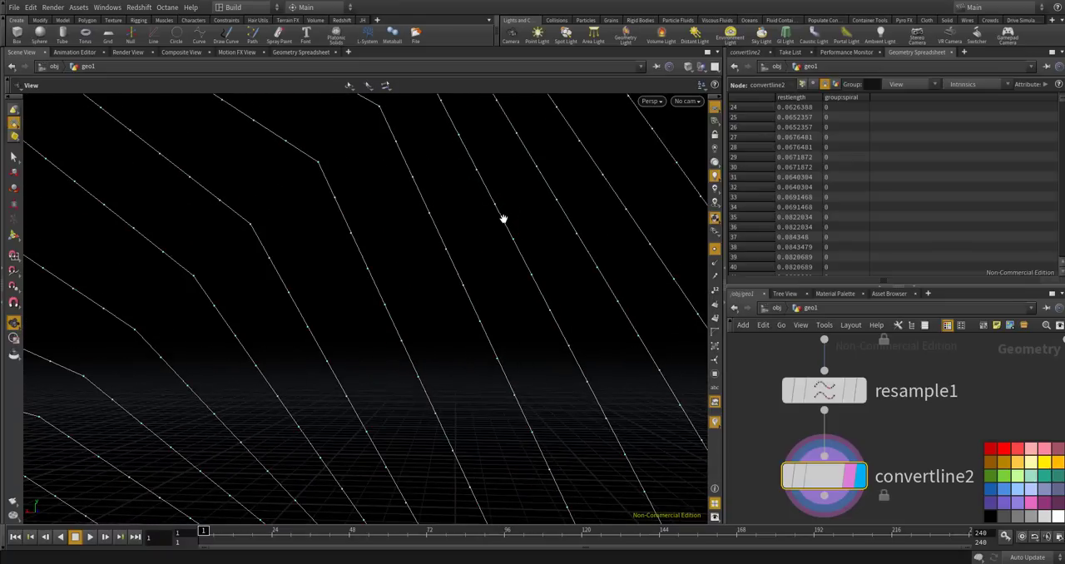
pyautogui.scroll(-1, 802, 183)
pyautogui.scroll(3, 800, 167)
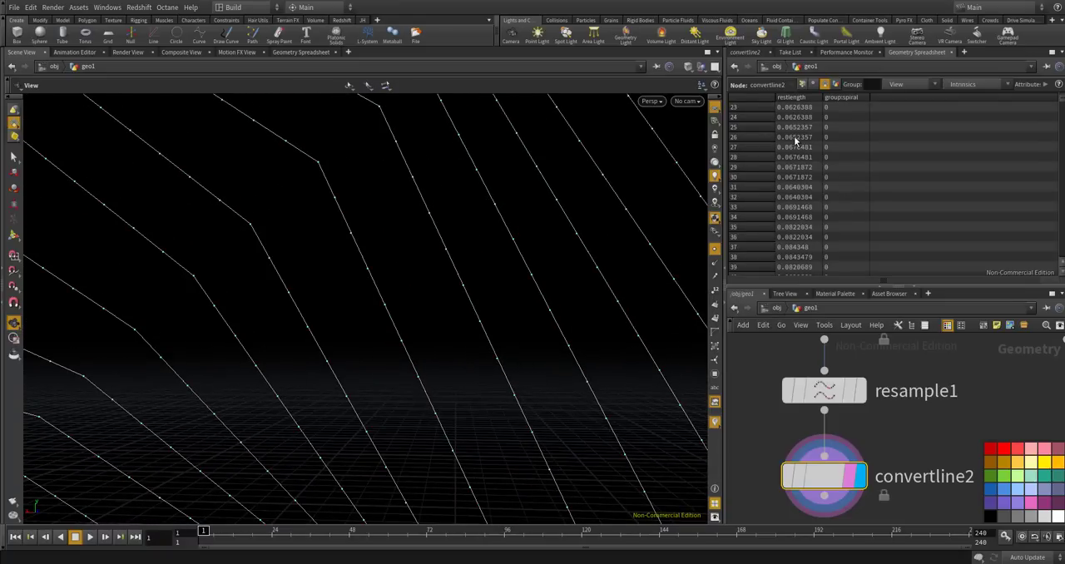
pyautogui.scroll(3, 798, 158)
pyautogui.scroll(-2, 794, 121)
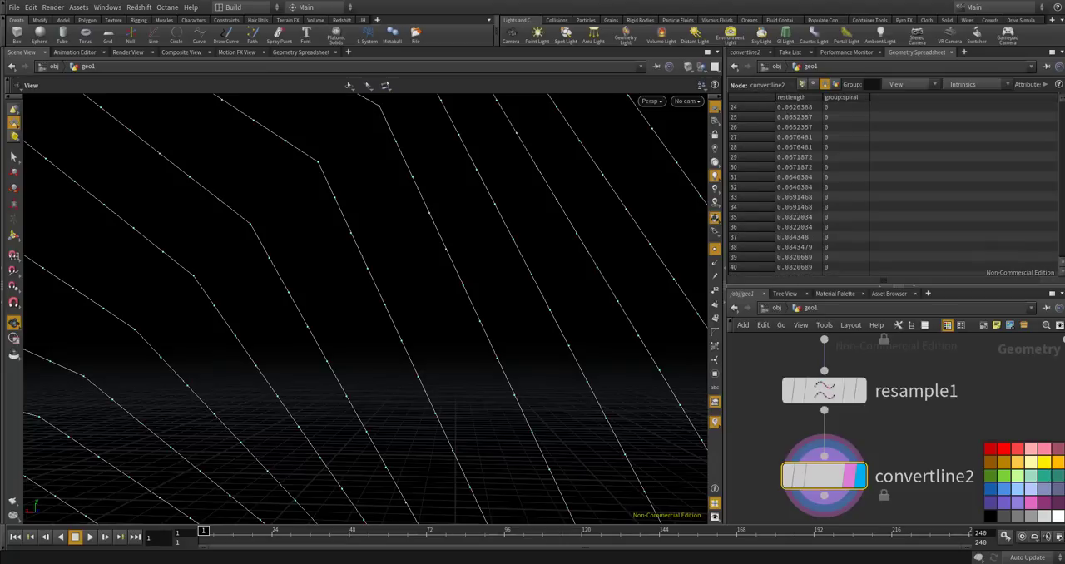
# Review the whole segmented spiral from several distances, paying attention to its outer threads and corners.
pyautogui.scroll(-12, 489, 274)
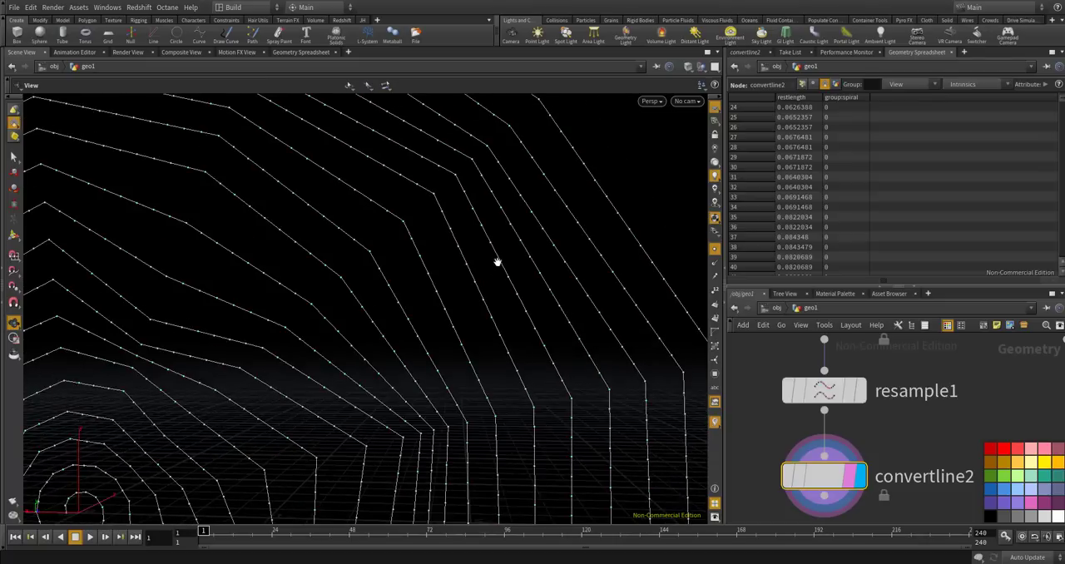
pyautogui.scroll(-6, 506, 244)
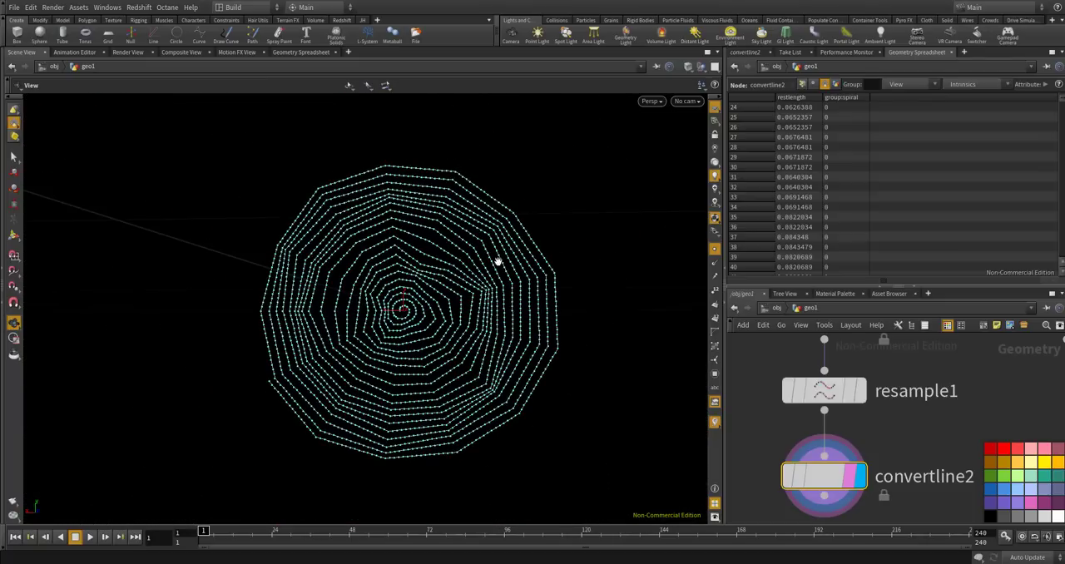
pyautogui.moveTo(466, 307); pyautogui.dragTo(539, 260, button='middle')
pyautogui.scroll(4, 475, 299)
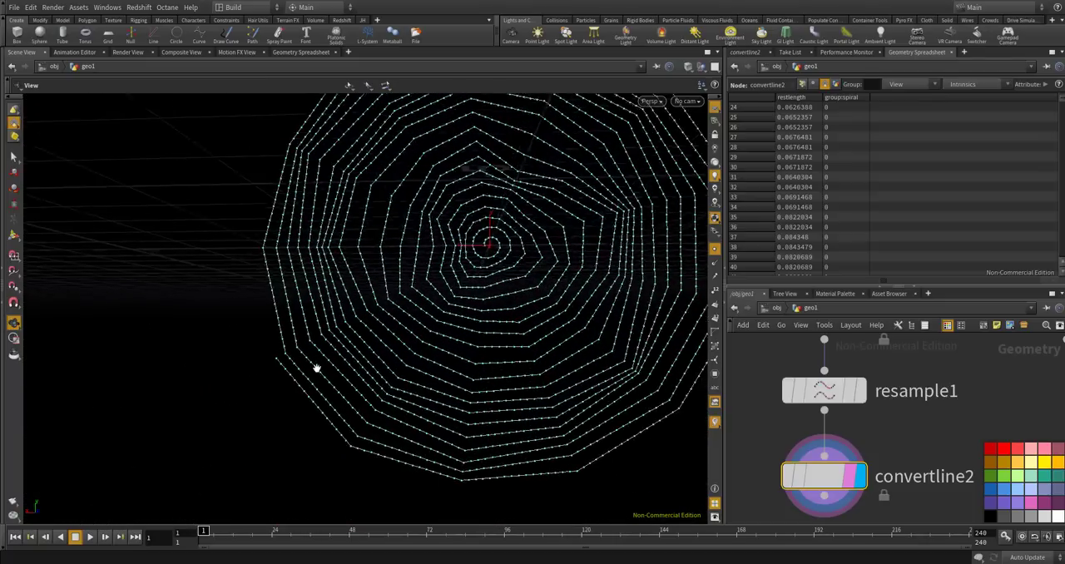
pyautogui.scroll(10, 311, 368)
pyautogui.scroll(-10, 247, 345)
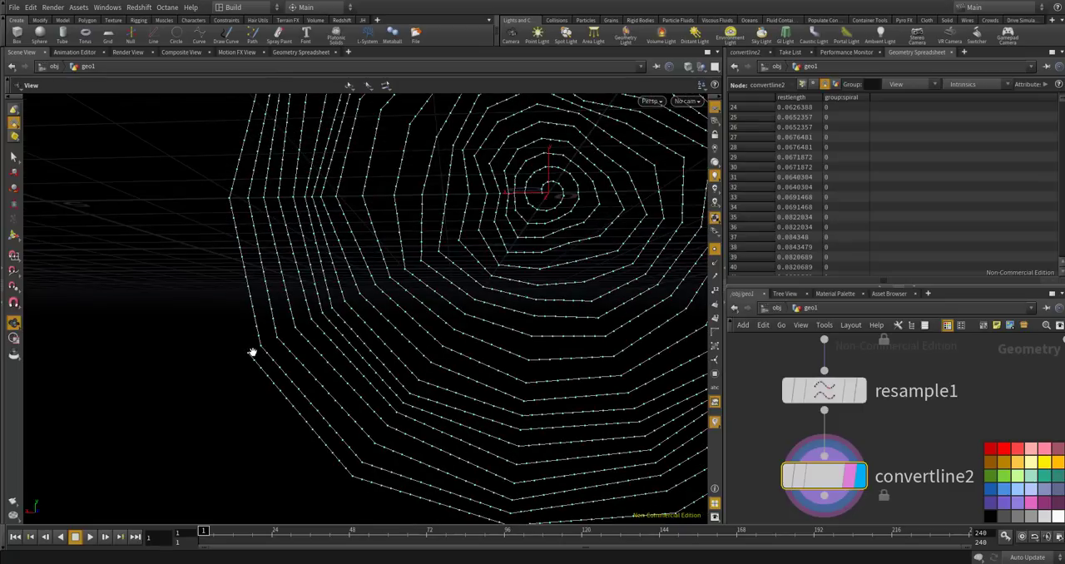
pyautogui.scroll(-3, 255, 340)
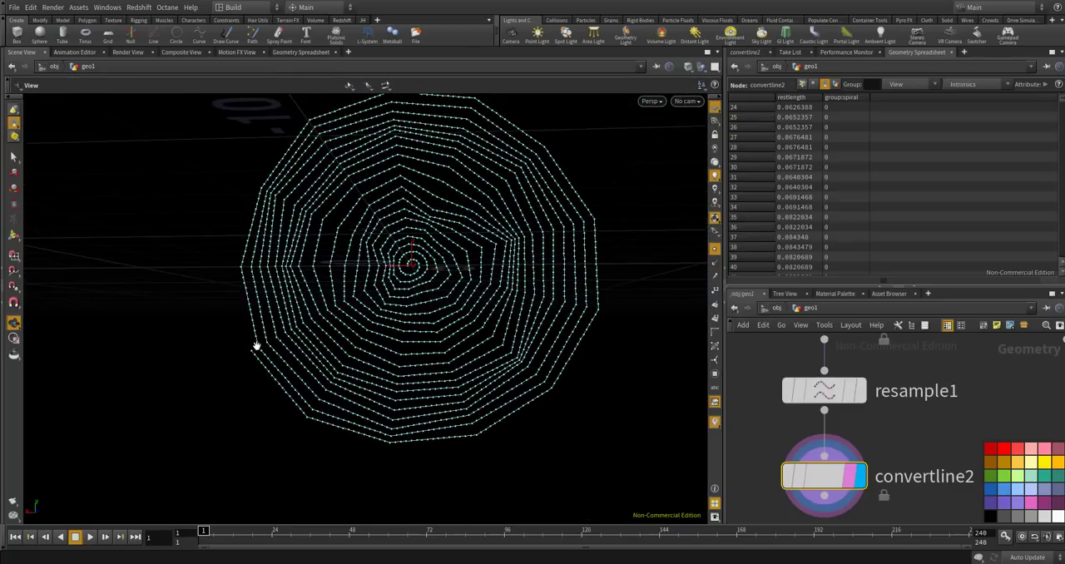
pyautogui.scroll(10, 594, 219)
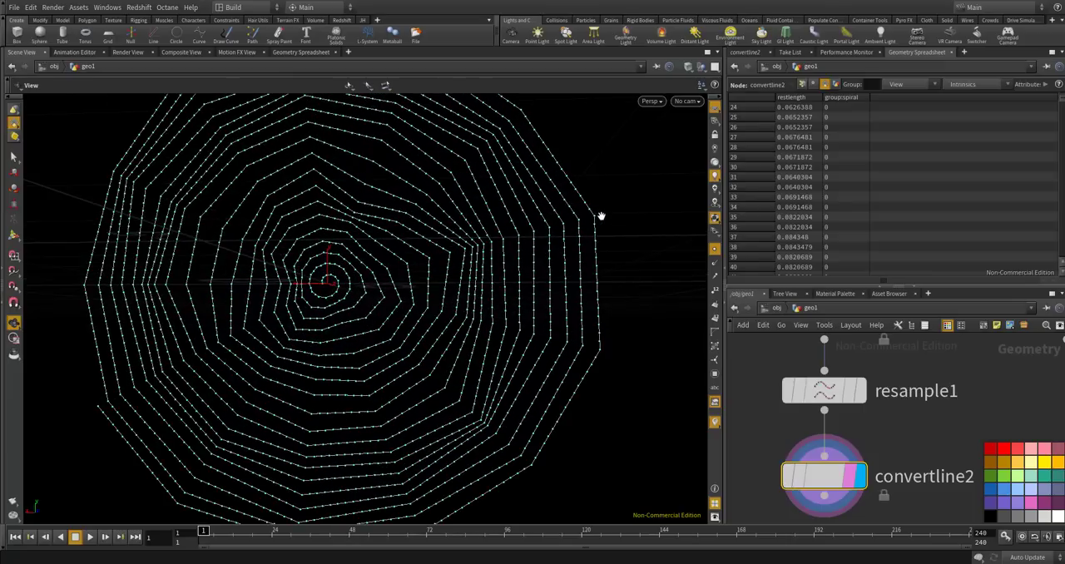
pyautogui.scroll(-6, 594, 214)
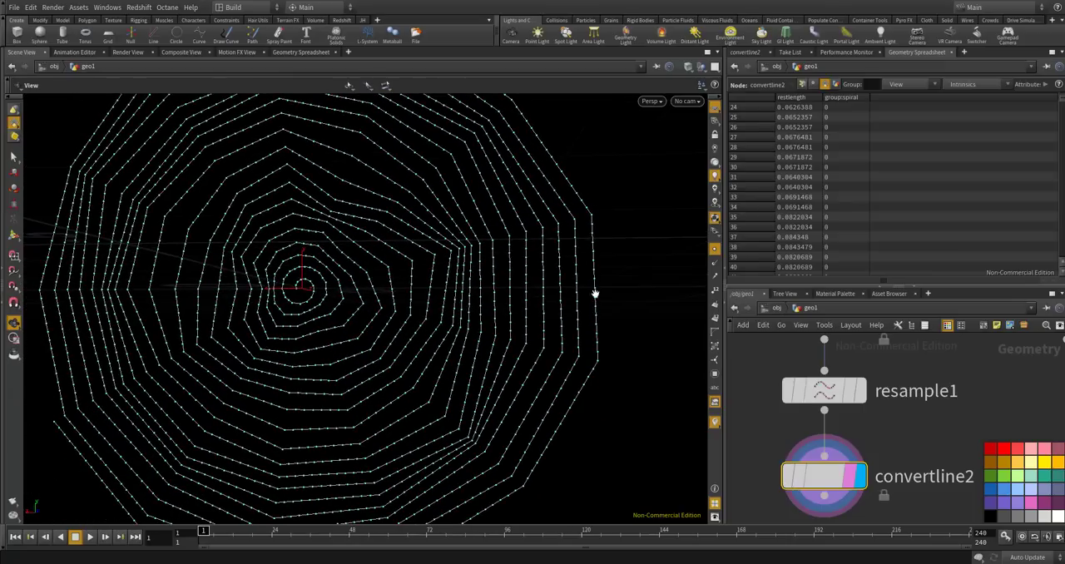
pyautogui.scroll(-3, 569, 299)
pyautogui.scroll(-3, 565, 311)
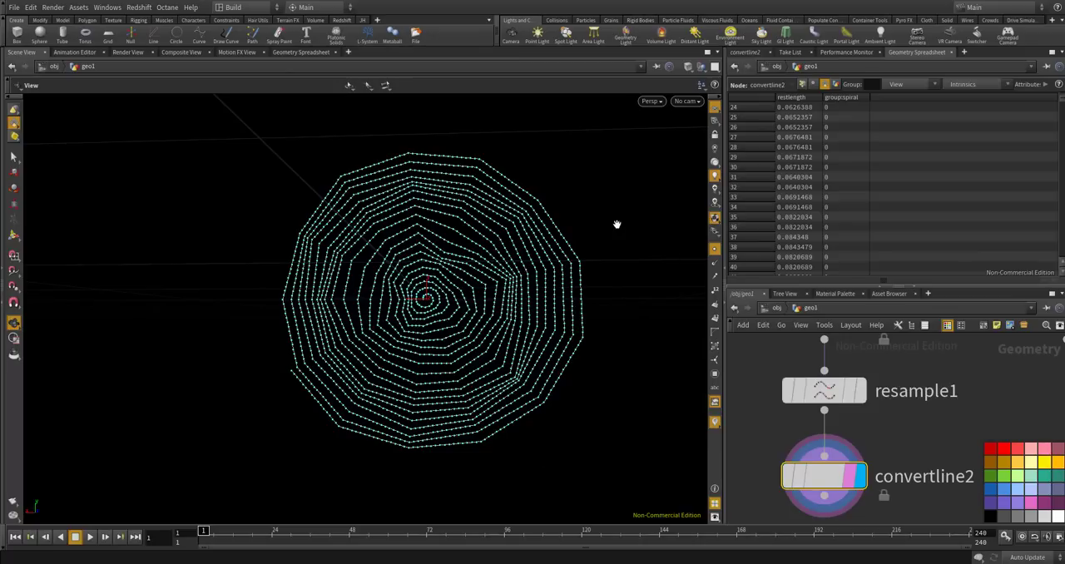
pyautogui.scroll(6, 585, 262)
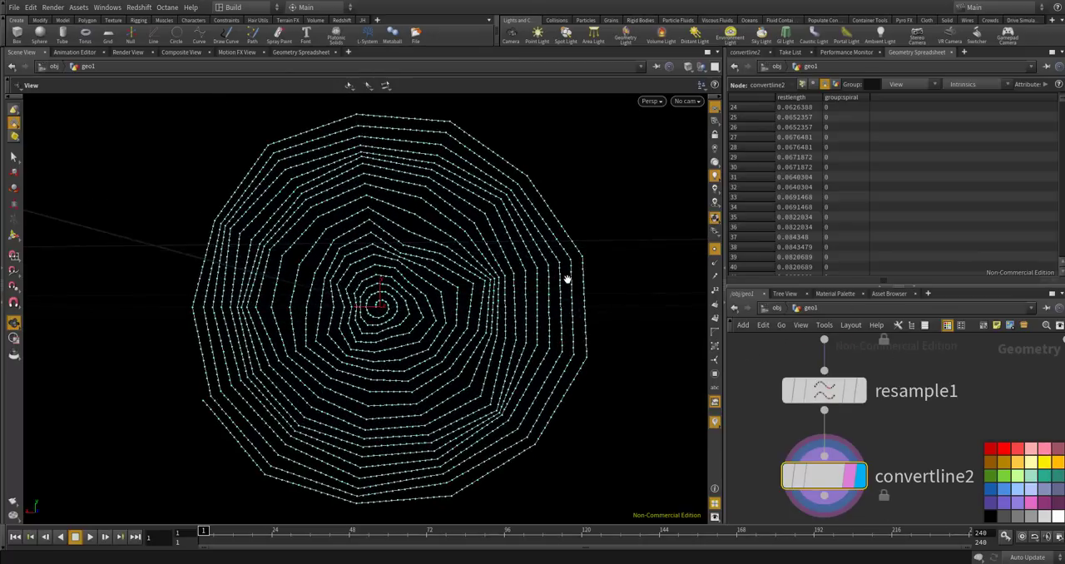
pyautogui.scroll(-8, 589, 266)
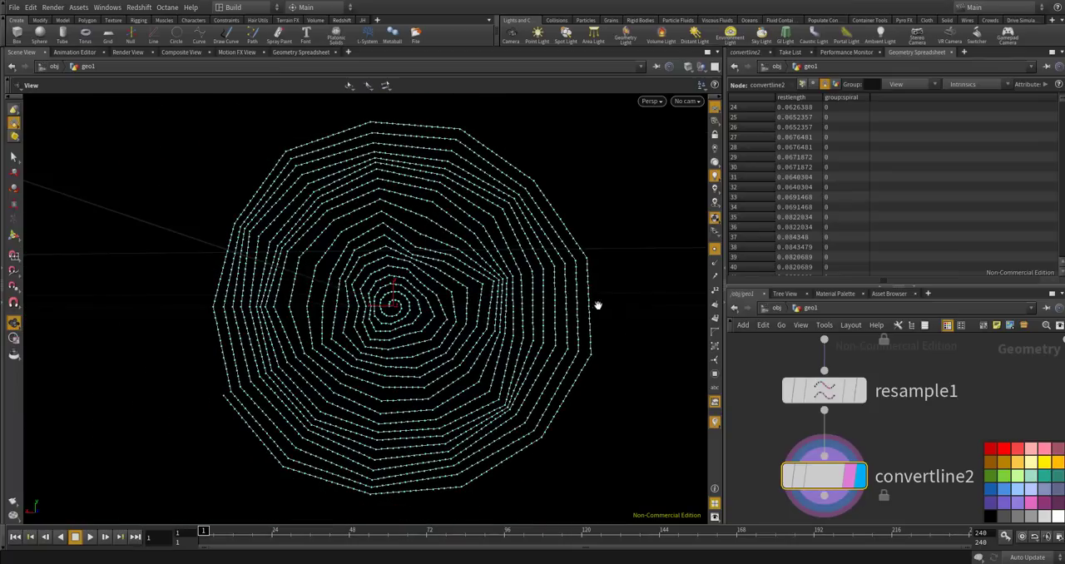
pyautogui.scroll(-3, 848, 361)
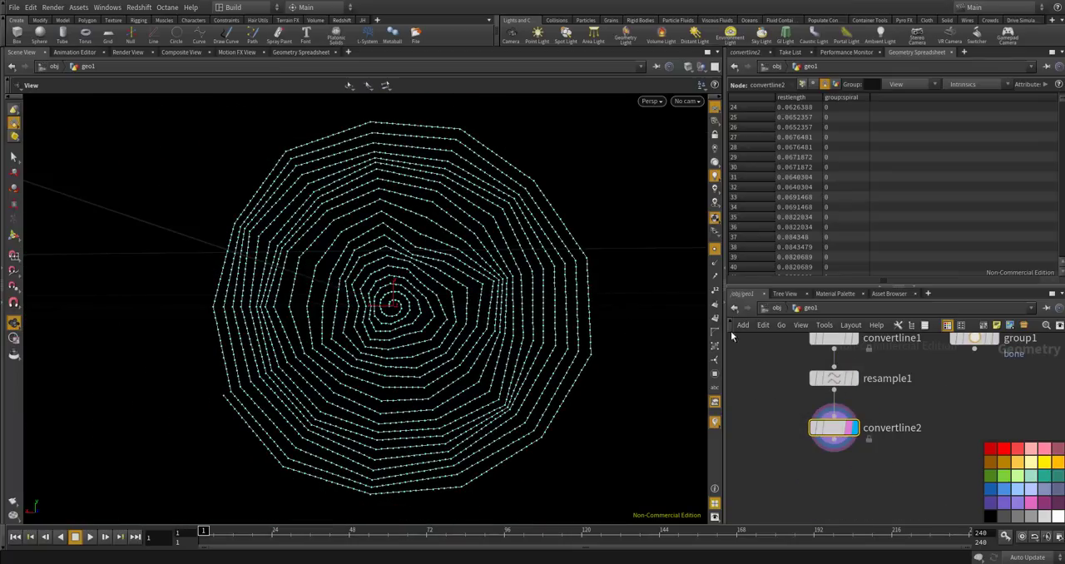
# Go up to the object level, return inside geo1, and hide the point markers in the viewport.
pyautogui.click(775, 309)
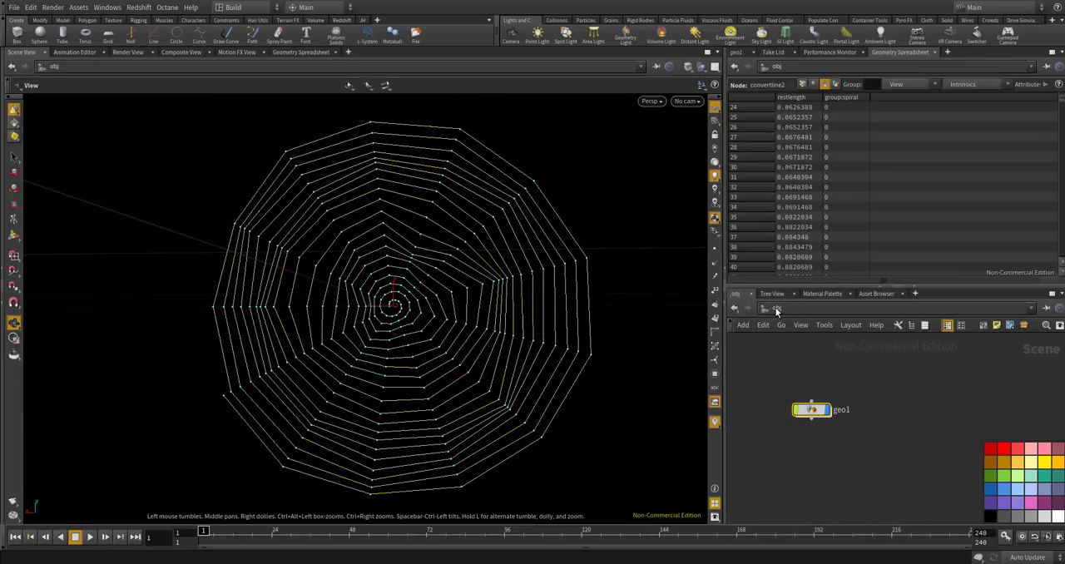
pyautogui.doubleClick(813, 410)
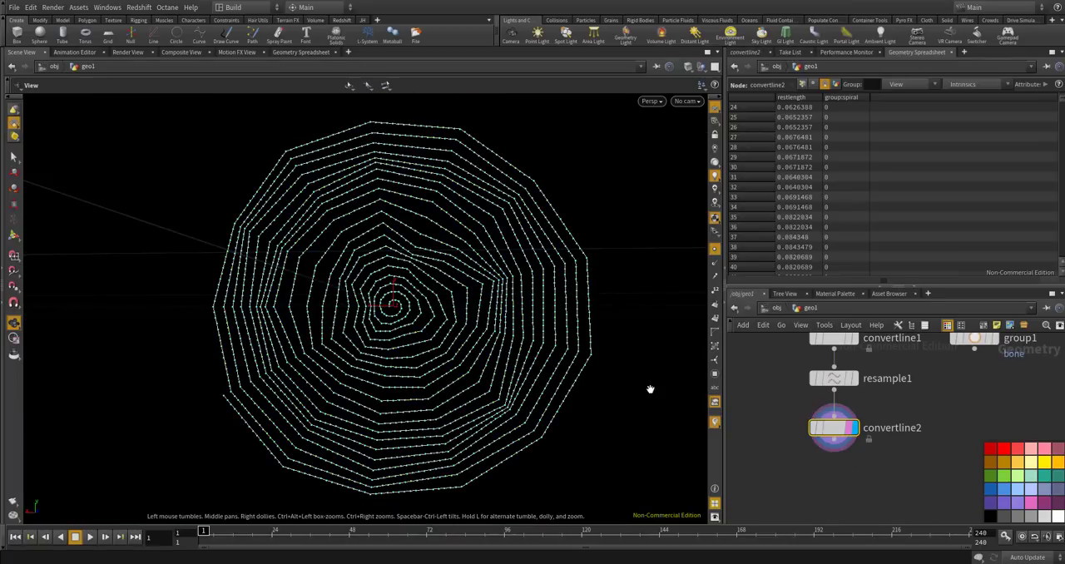
pyautogui.click(713, 250)
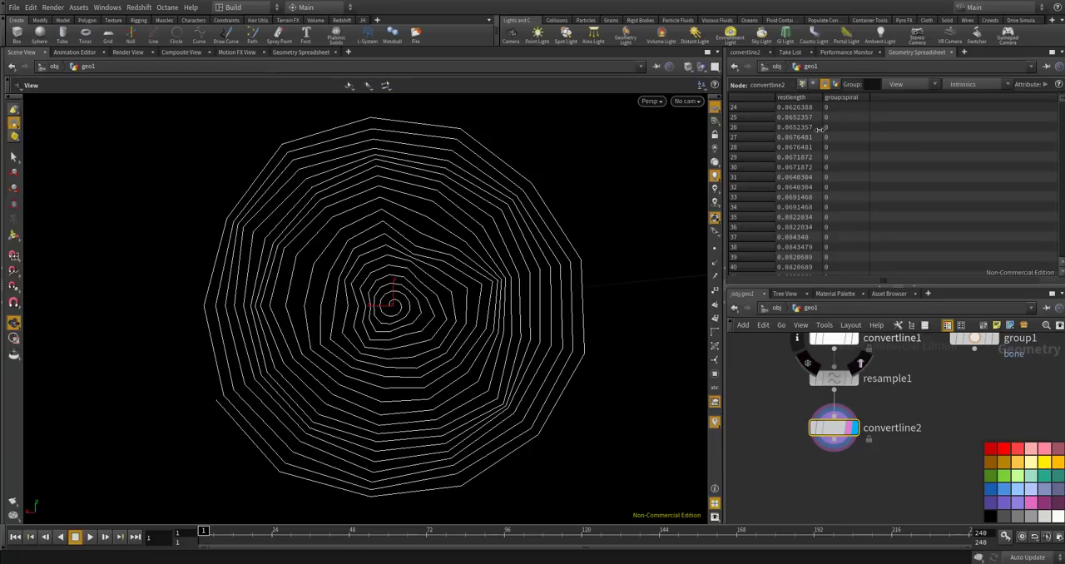
# Compare the restlength and spiral group columns of convertline2 and convertline1 in the Geometry Spreadsheet.
pyautogui.scroll(-5, 848, 137)
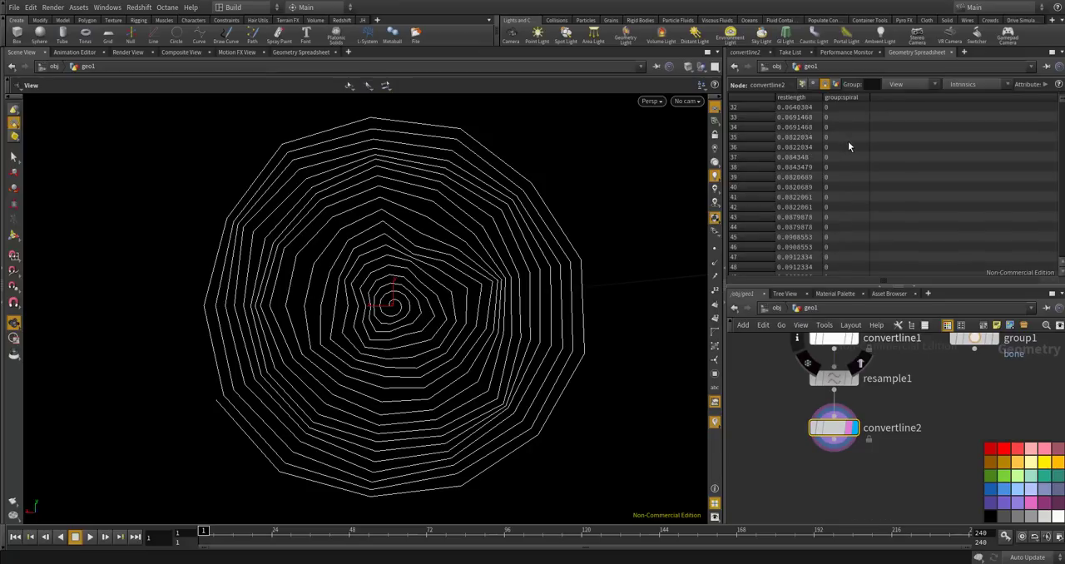
pyautogui.scroll(3, 845, 113)
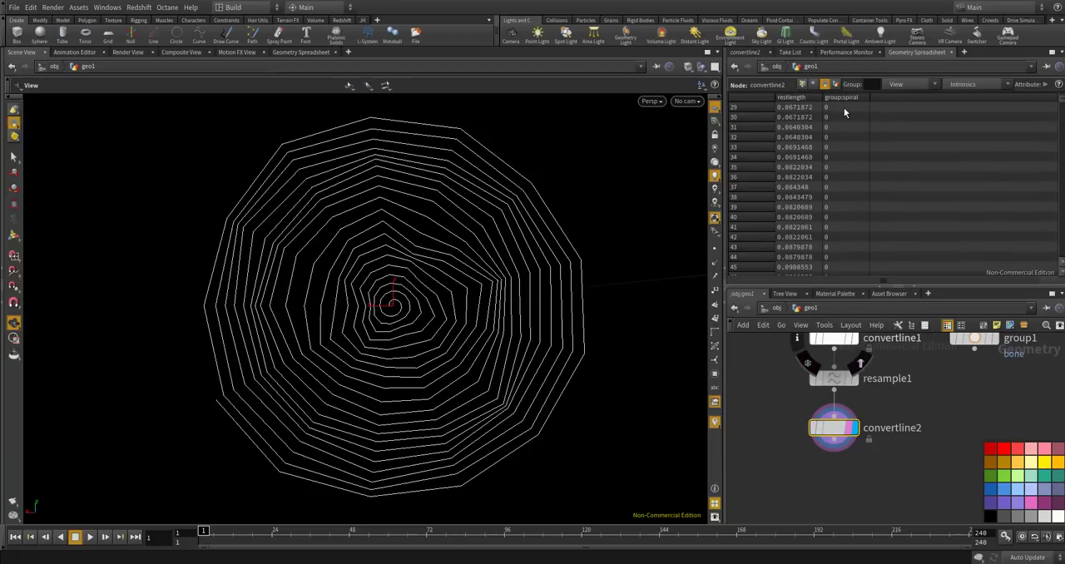
pyautogui.scroll(10, 845, 112)
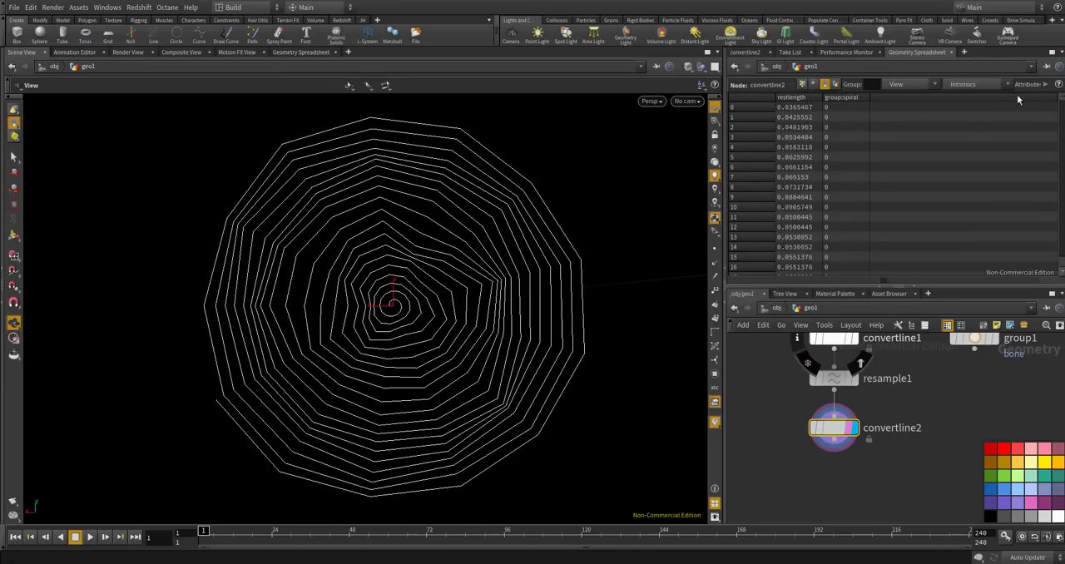
pyautogui.moveTo(1061, 101)
pyautogui.mouseDown()
pyautogui.moveTo(1062, 264)
pyautogui.moveTo(1062, 101)
pyautogui.mouseUp()
pyautogui.scroll(-4, 808, 457)
pyautogui.scroll(7, 818, 387)
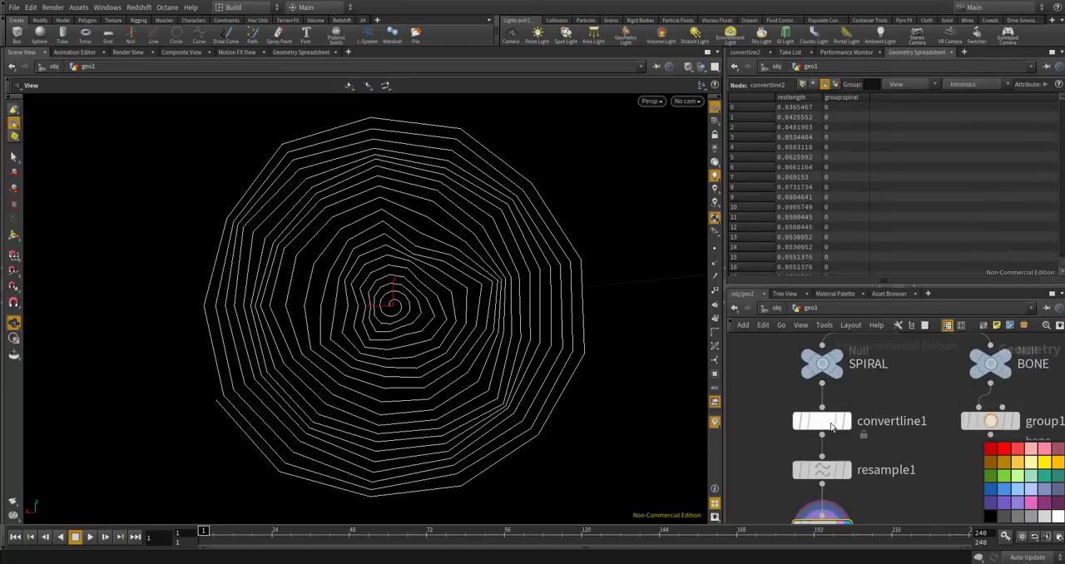
pyautogui.scroll(-2, 826, 423)
pyautogui.click(826, 423)
pyautogui.scroll(-4, 830, 385)
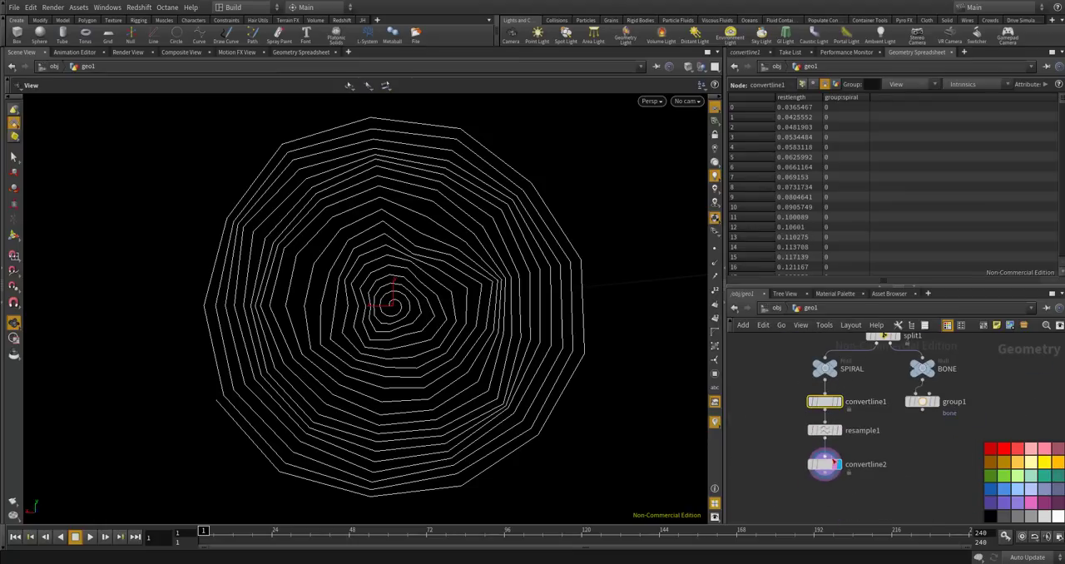
# Add a Group node beneath convertline2 and wire convertline2's output into its first input.
pyautogui.scroll(-3, 828, 371)
pyautogui.scroll(4, 830, 457)
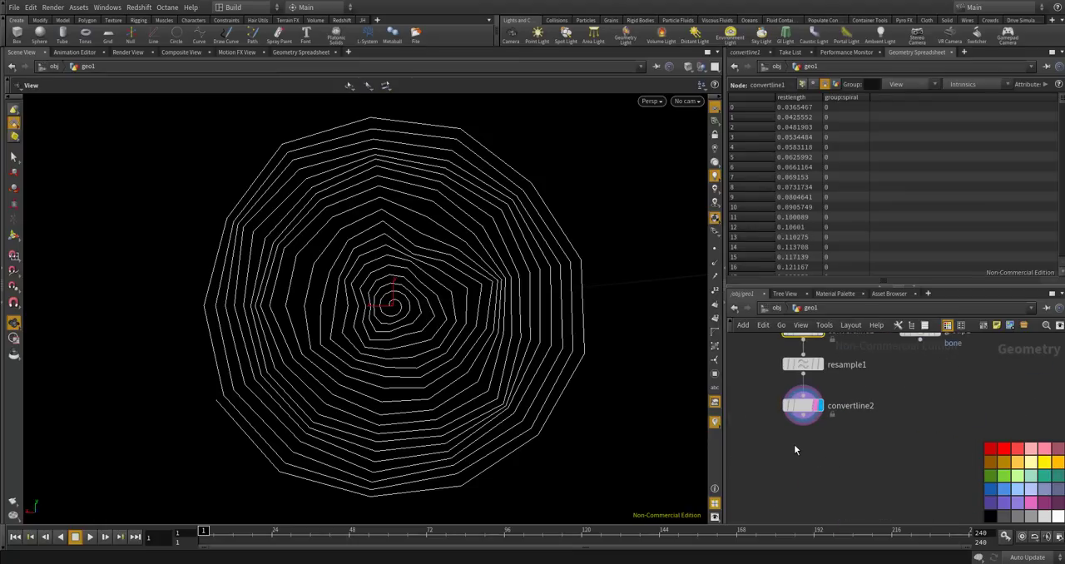
pyautogui.press('Tab')
pyautogui.write('group')
pyautogui.press('Return')
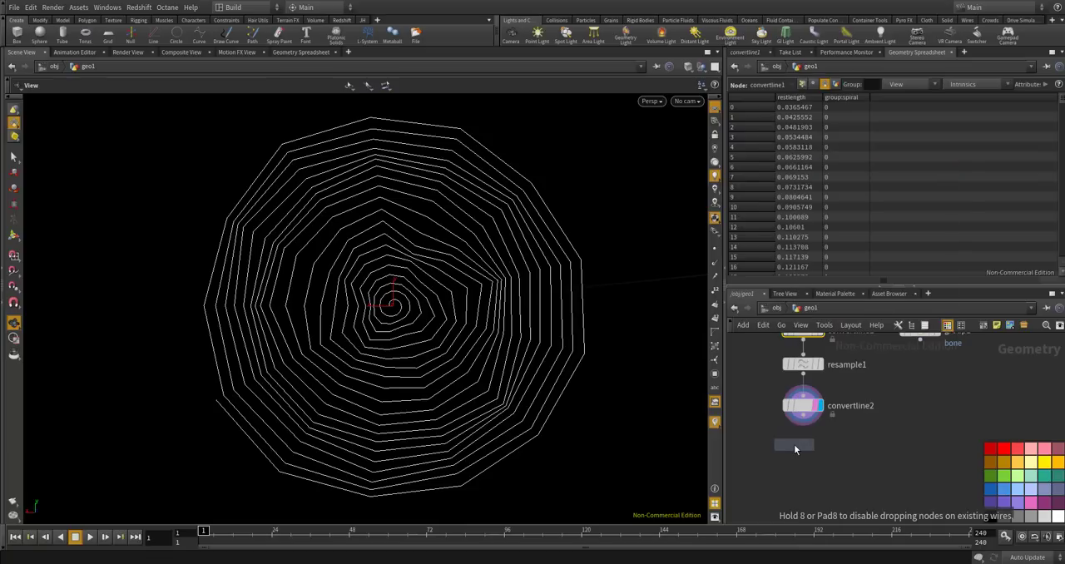
pyautogui.click(794, 449)
pyautogui.scroll(5, 809, 451)
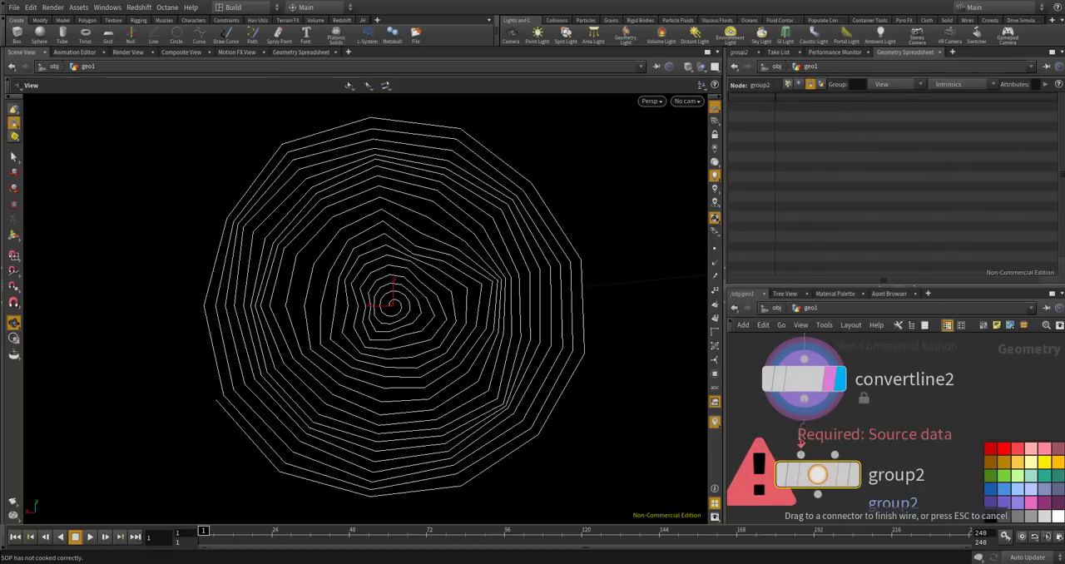
pyautogui.moveTo(802, 460); pyautogui.dragTo(803, 448)
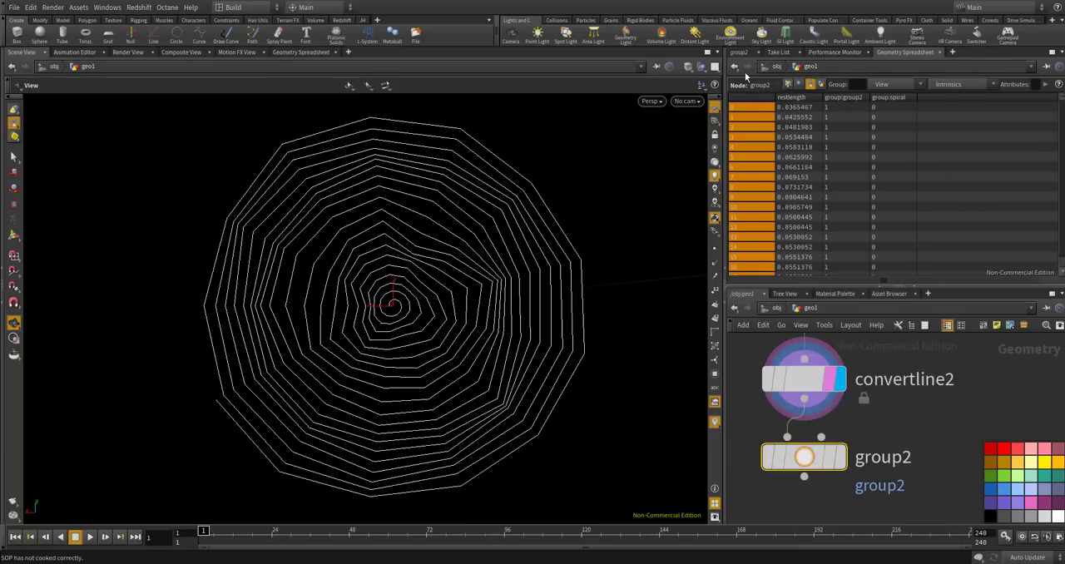
# Set the new Group node's Group Name to spiral and check the primitives' membership in the Geometry Spreadsheet.
pyautogui.click(738, 51)
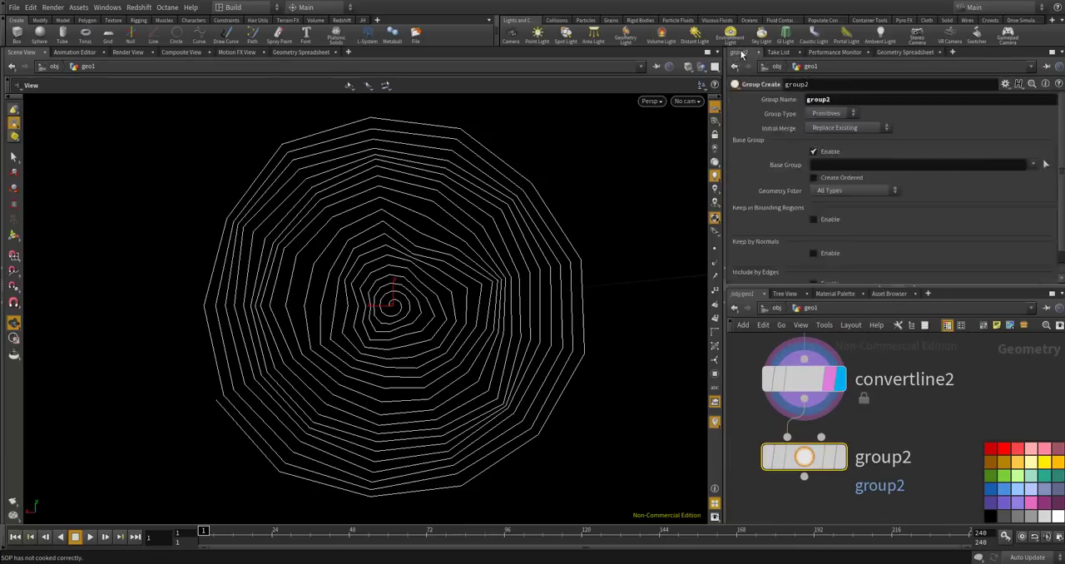
pyautogui.click(839, 96)
pyautogui.write('spiral')
pyautogui.press('Return')
pyautogui.click(905, 52)
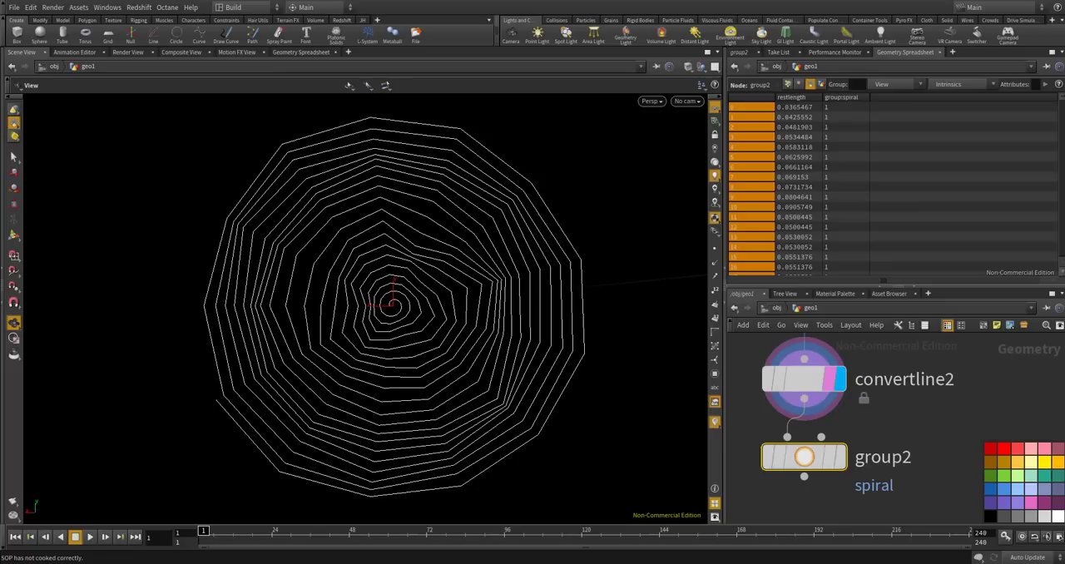
# Display group1 of the BONE branch and show the point markers to inspect the points along the radial threads.
pyautogui.scroll(-5, 875, 411)
pyautogui.moveTo(897, 393); pyautogui.dragTo(872, 421, button='middle')
pyautogui.scroll(5, 902, 392)
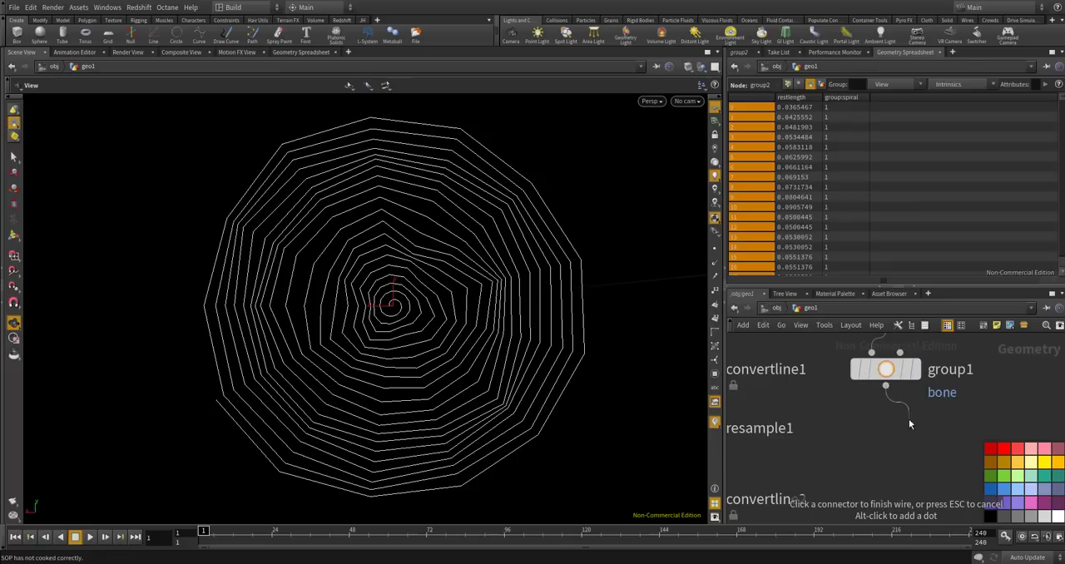
pyautogui.click(915, 368)
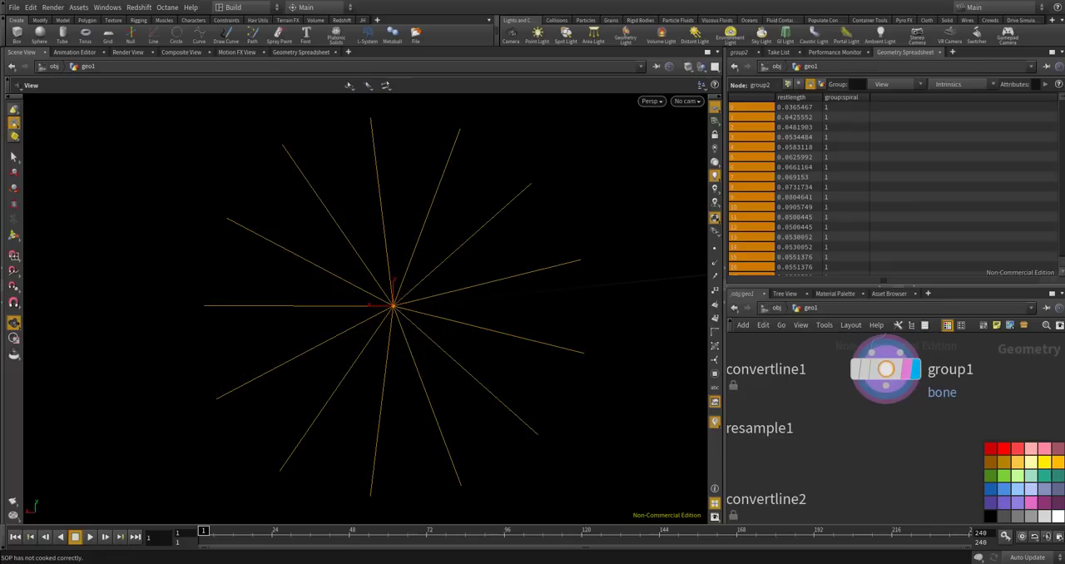
pyautogui.click(715, 247)
pyautogui.scroll(7, 503, 320)
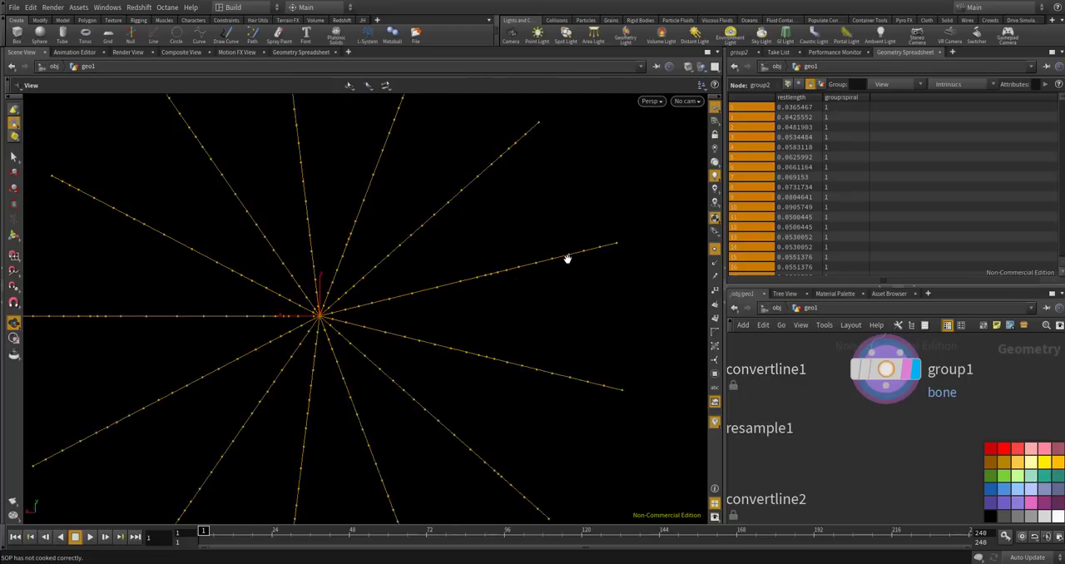
pyautogui.scroll(-2, 428, 272)
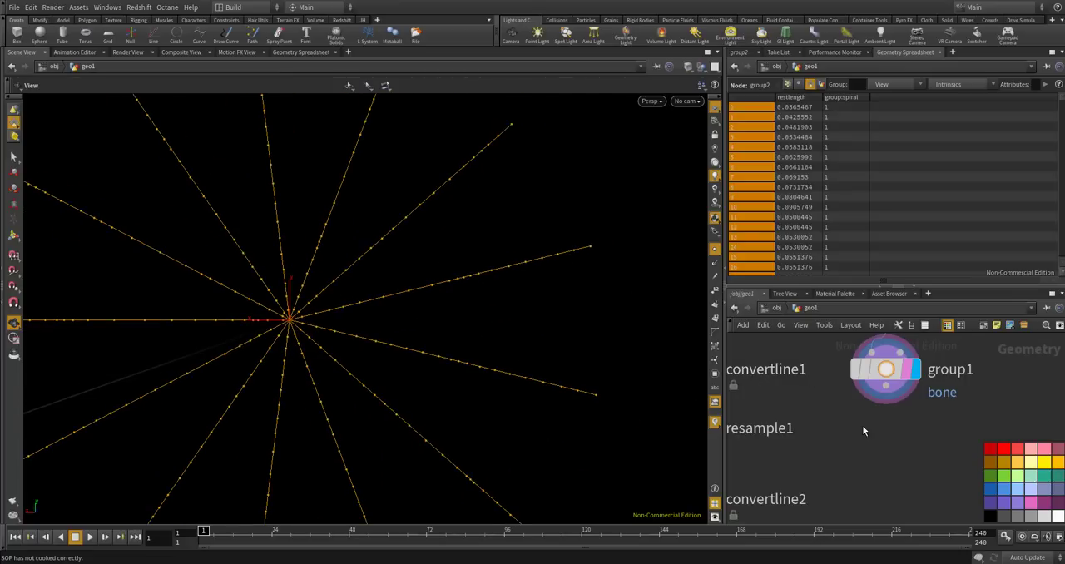
# Add a Convert Line node beneath group1 in the BONE branch.
pyautogui.press('Tab')
pyautogui.write('bone')
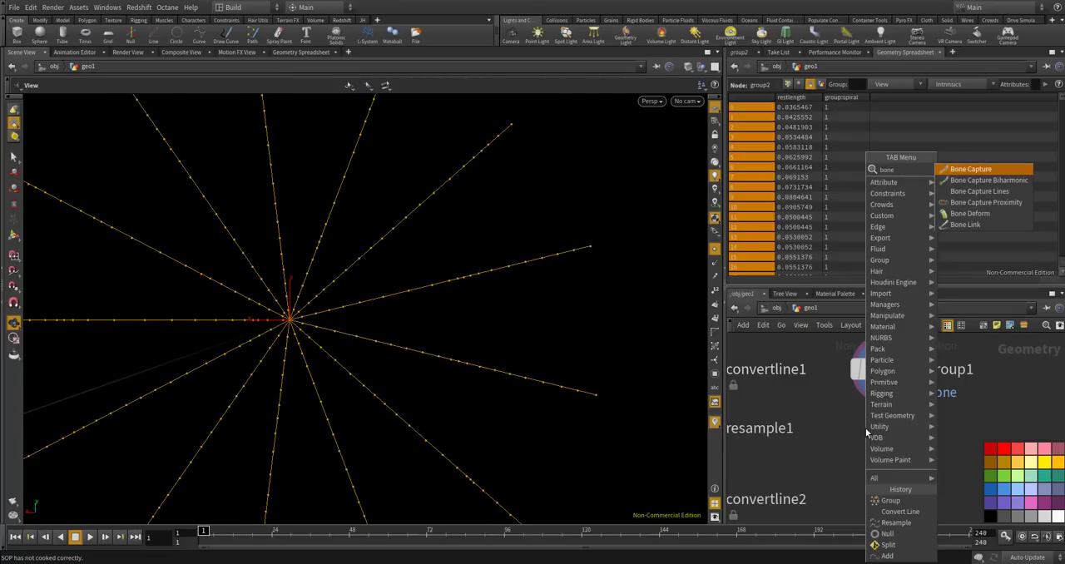
pyautogui.press('BackSpace')
pyautogui.press('BackSpace')
pyautogui.press('BackSpace')
pyautogui.press('BackSpace')
pyautogui.write('divide')
pyautogui.press('BackSpace')
pyautogui.press('BackSpace')
pyautogui.press('BackSpace')
pyautogui.press('BackSpace')
pyautogui.press('BackSpace')
pyautogui.press('BackSpace')
pyautogui.write('co')
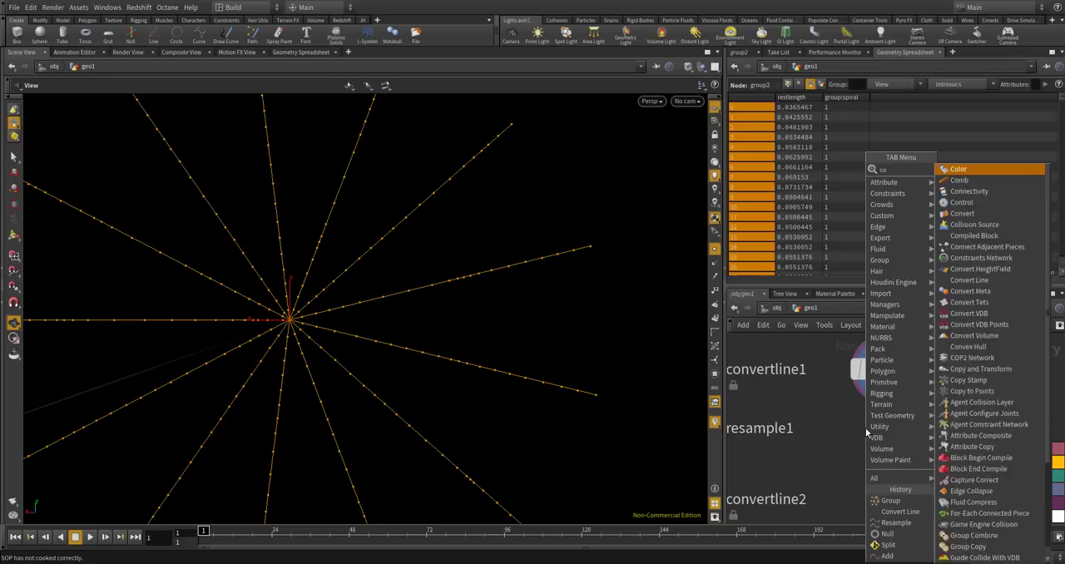
pyautogui.write('nvertline')
pyautogui.press('Return')
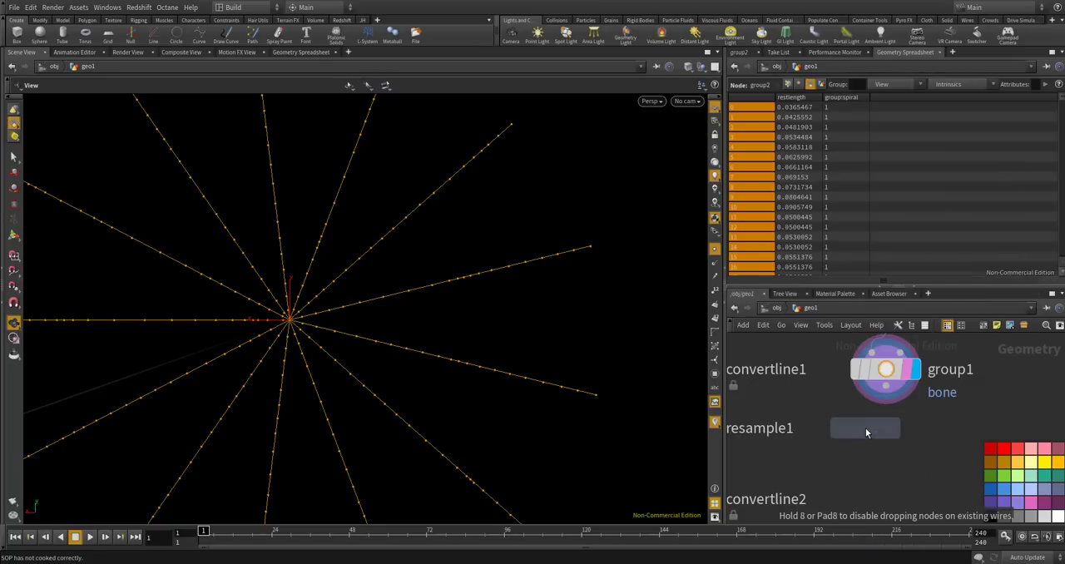
pyautogui.click(865, 428)
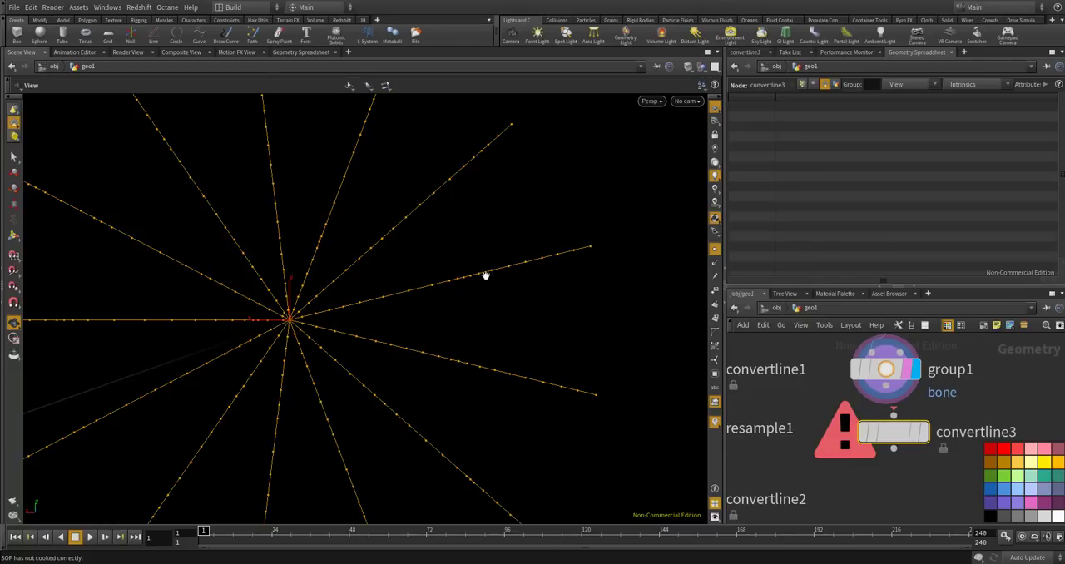
# Wire group1's output into the new Convert Line node and display that node.
pyautogui.moveTo(893, 390)
pyautogui.moveTo(892, 389); pyautogui.dragTo(896, 440)
pyautogui.click(915, 440)
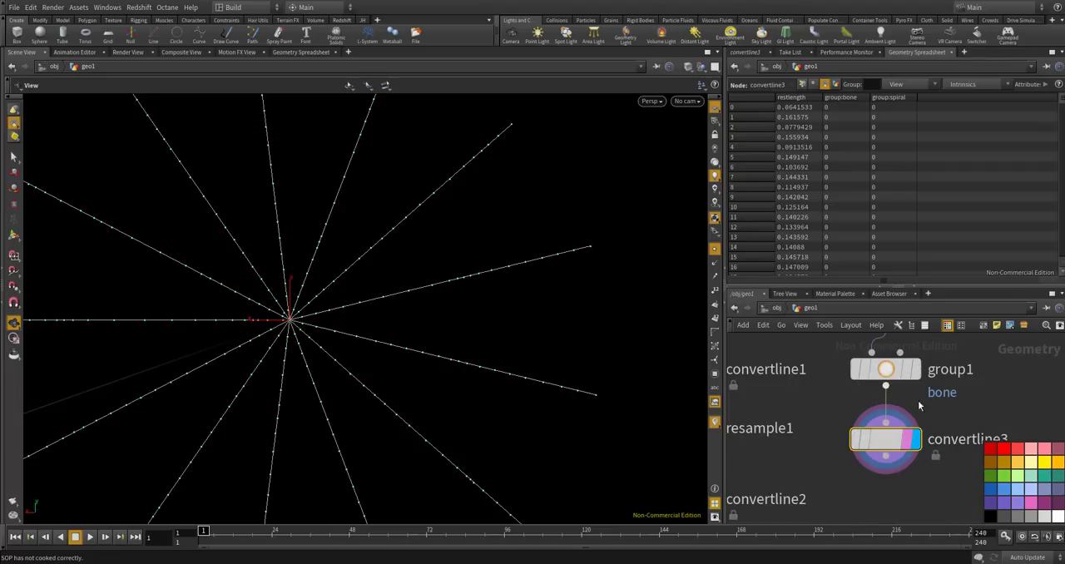
# Examine the restlength values and group columns of convertline3's primitives in the Geometry Spreadsheet.
pyautogui.scroll(-3, 806, 112)
pyautogui.scroll(-6, 805, 121)
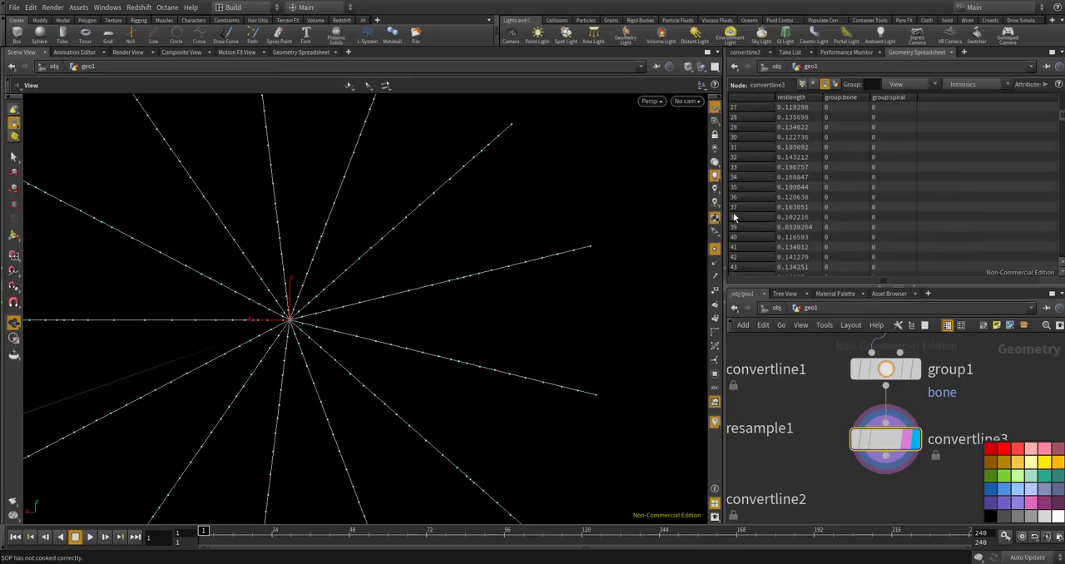
pyautogui.scroll(-2, 774, 185)
pyautogui.scroll(-6, 782, 204)
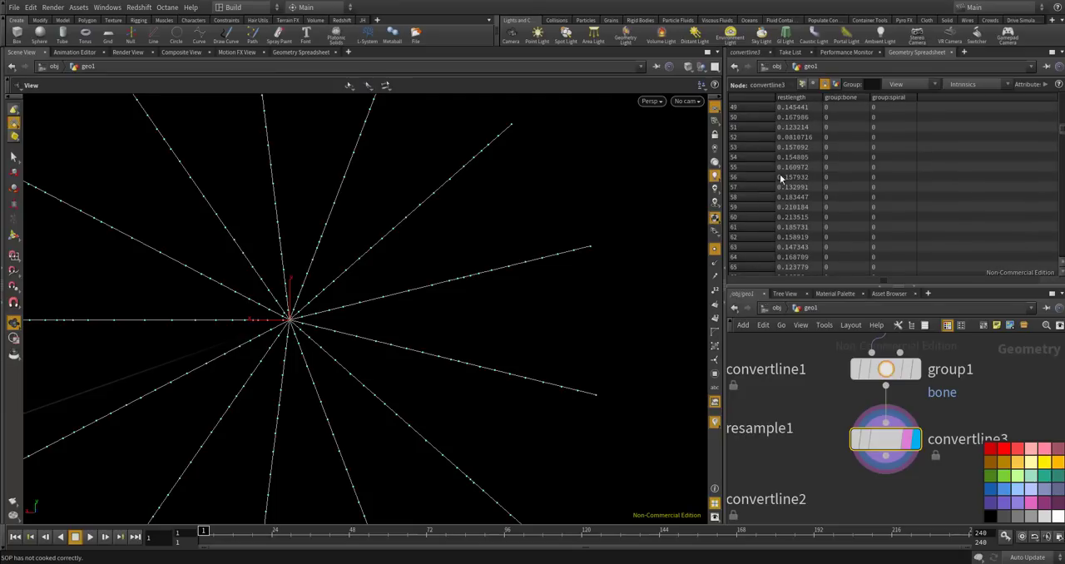
pyautogui.scroll(-4, 798, 154)
pyautogui.scroll(-6, 800, 163)
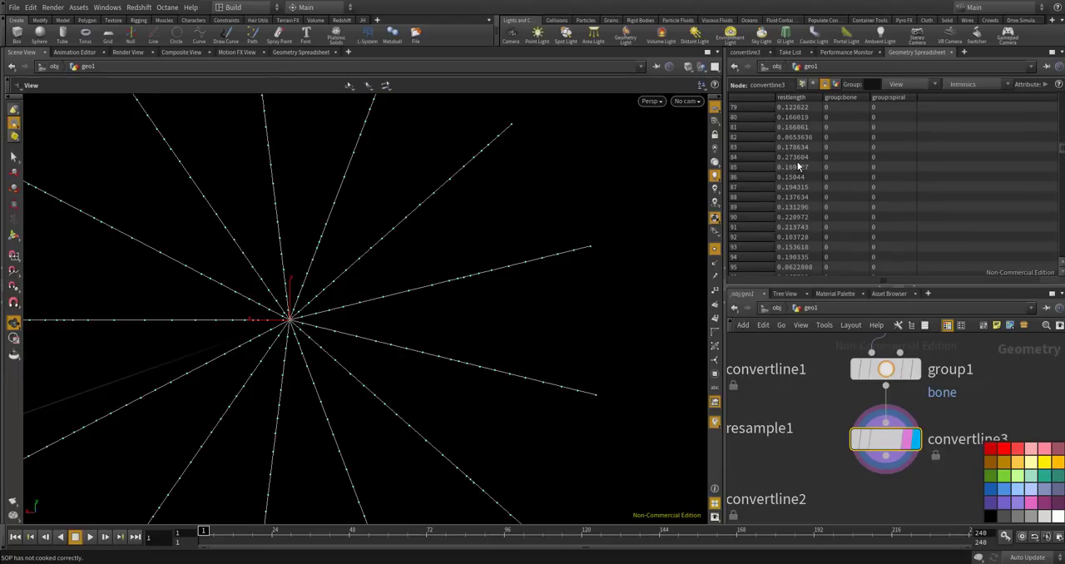
pyautogui.scroll(-5, 545, 233)
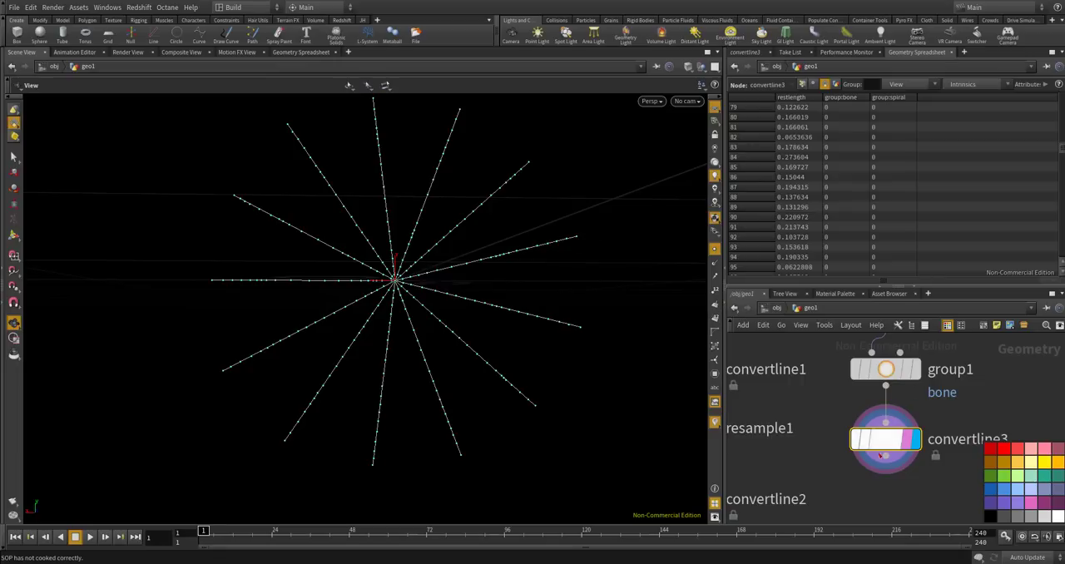
# Add a Primitive Wrangle beneath convertline3, fed by its output, and display it.
pyautogui.scroll(-3, 854, 402)
pyautogui.scroll(3, 873, 452)
pyautogui.press('Tab')
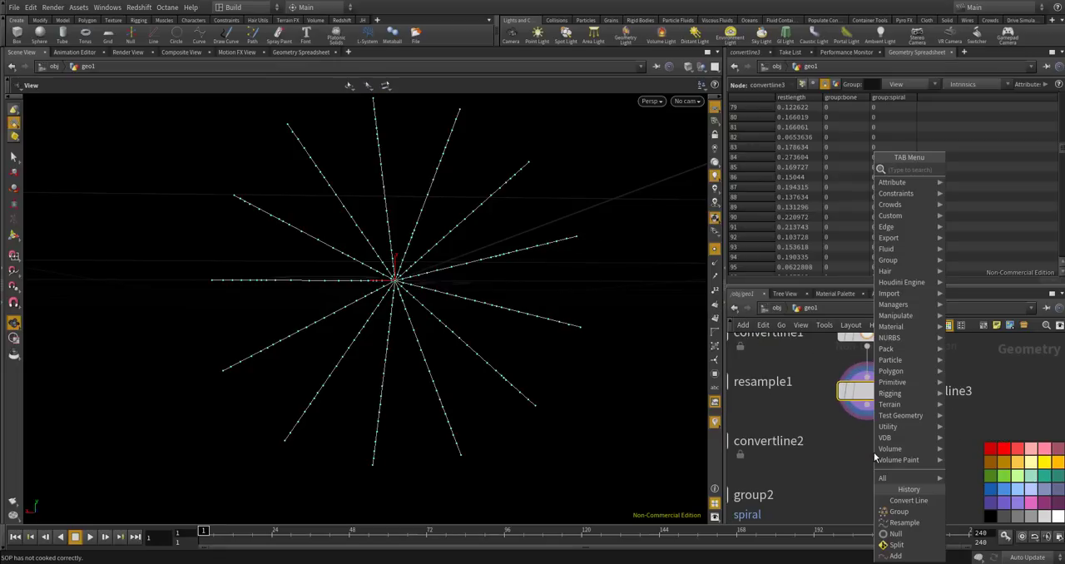
pyautogui.write('pri')
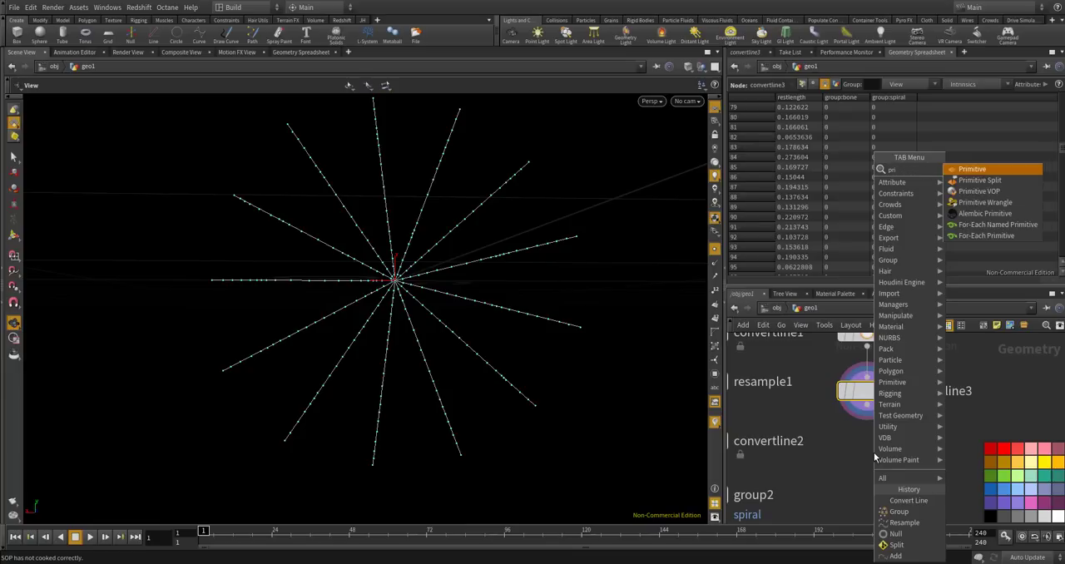
pyautogui.write('mitive w')
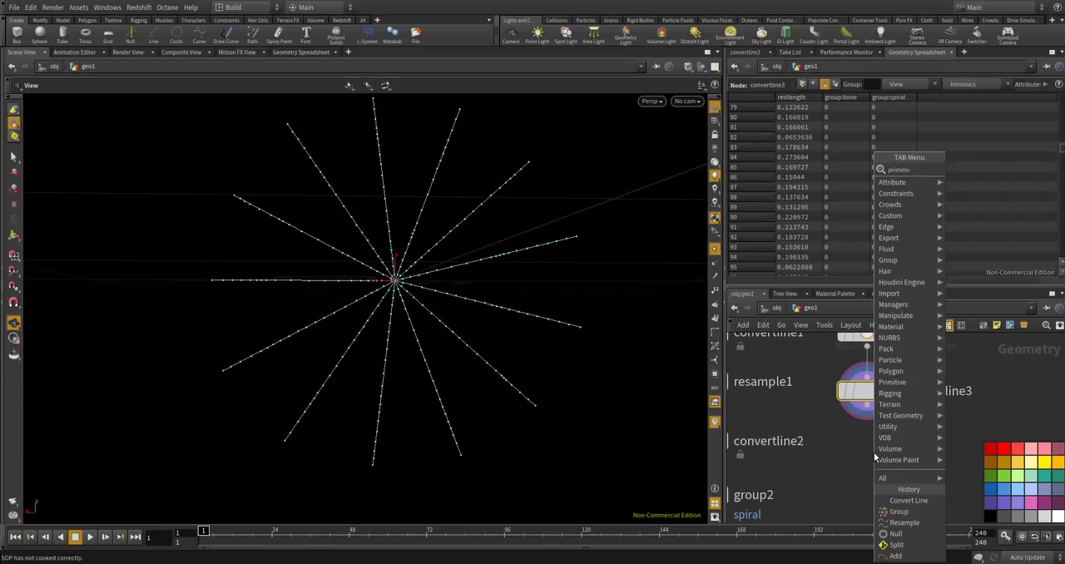
pyautogui.press('Return')
pyautogui.click(865, 456)
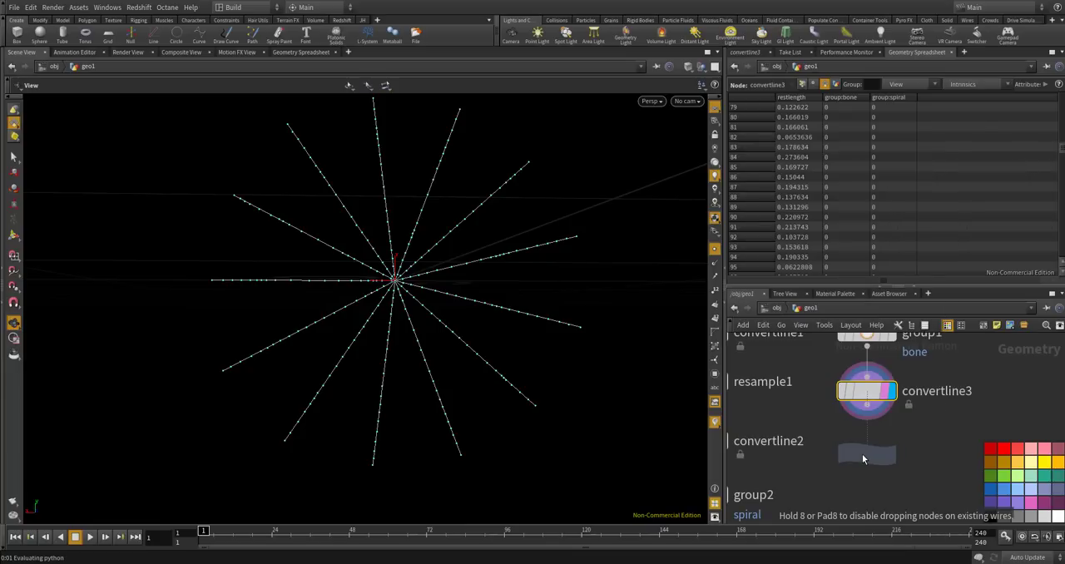
pyautogui.scroll(2, 861, 433)
pyautogui.moveTo(869, 391); pyautogui.dragTo(834, 440)
pyautogui.click(906, 462)
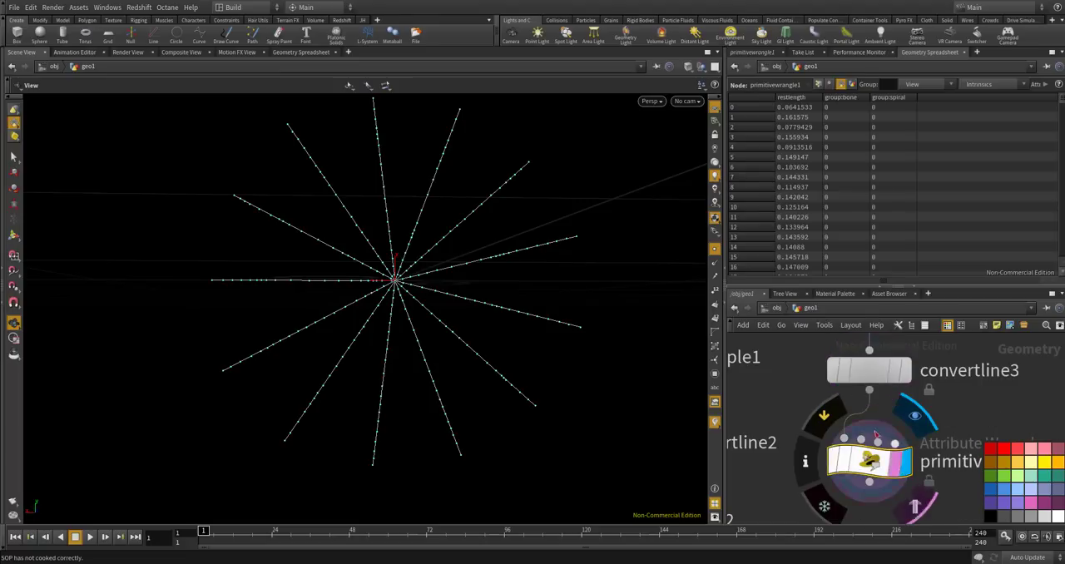
# Rename the new wrangle node bone_restlength.
pyautogui.scroll(-3, 915, 454)
pyautogui.scroll(2, 924, 444)
pyautogui.click(924, 443)
pyautogui.write('bo')
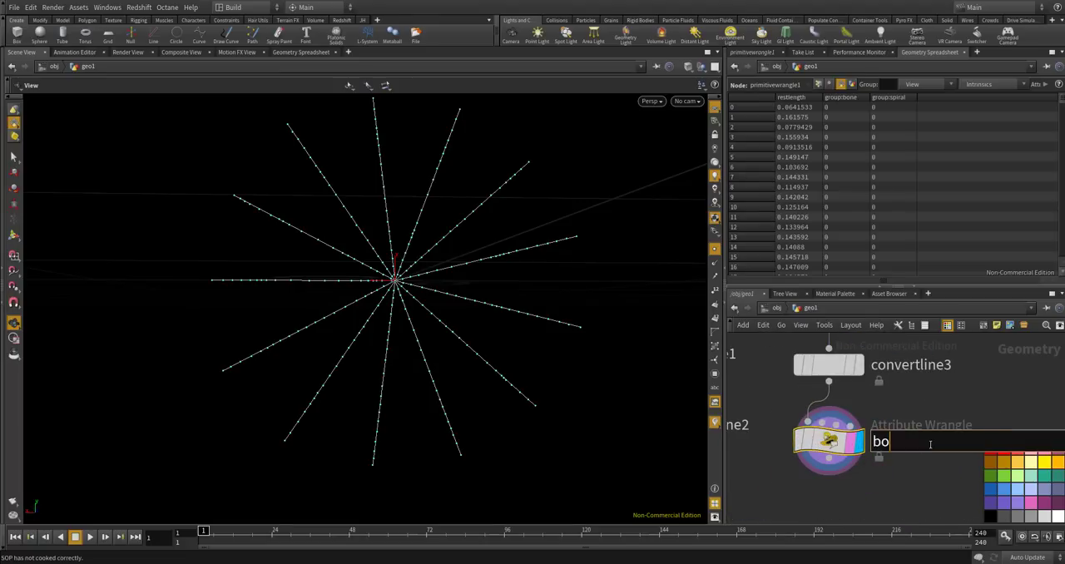
pyautogui.write('ne_restlength')
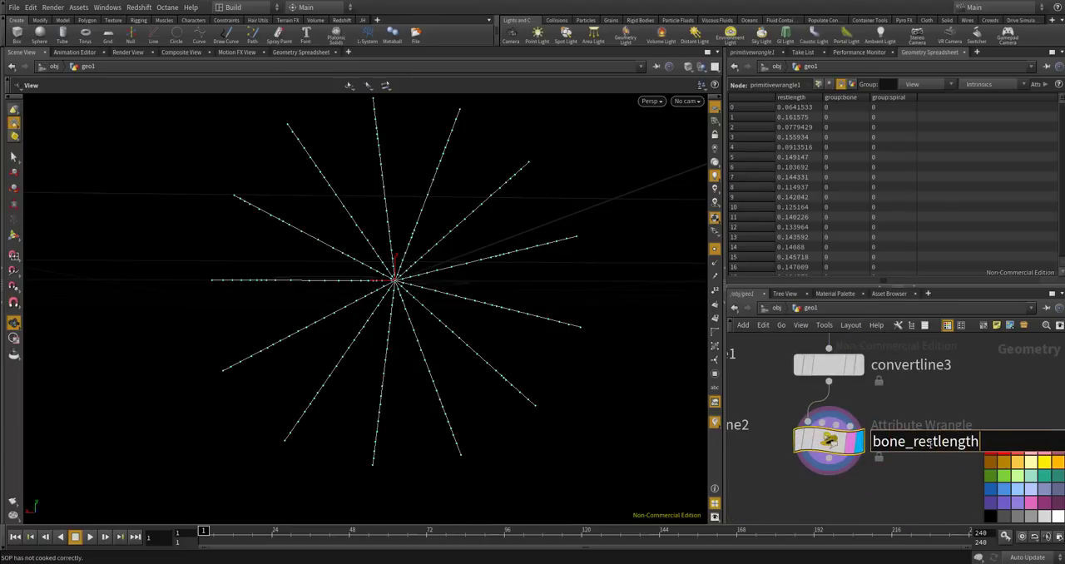
pyautogui.press('Return')
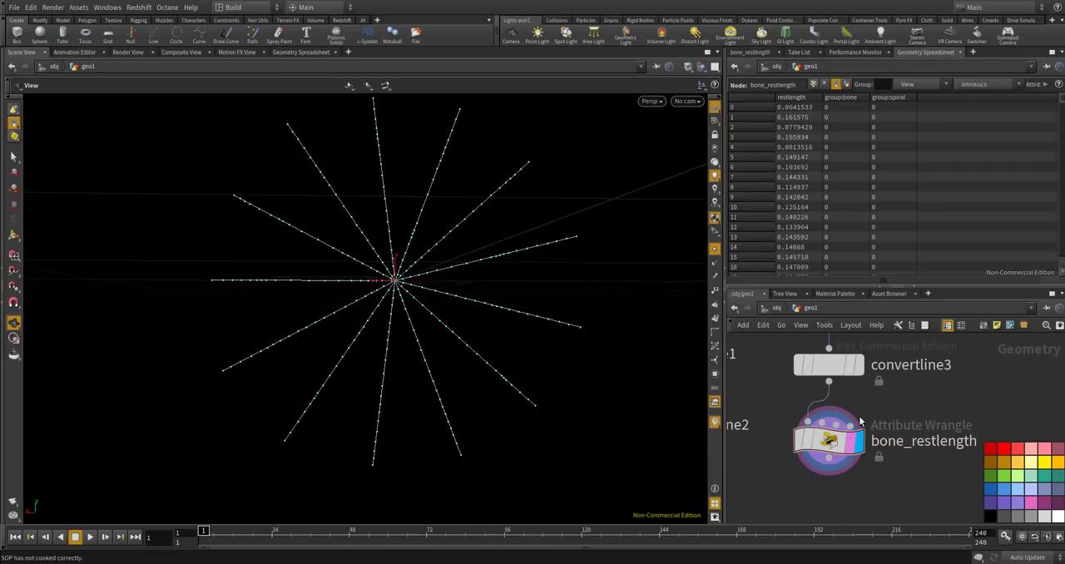
# Begin bone_restlength's VEXpression with the unfinished statement f@restlength +=.
pyautogui.click(749, 51)
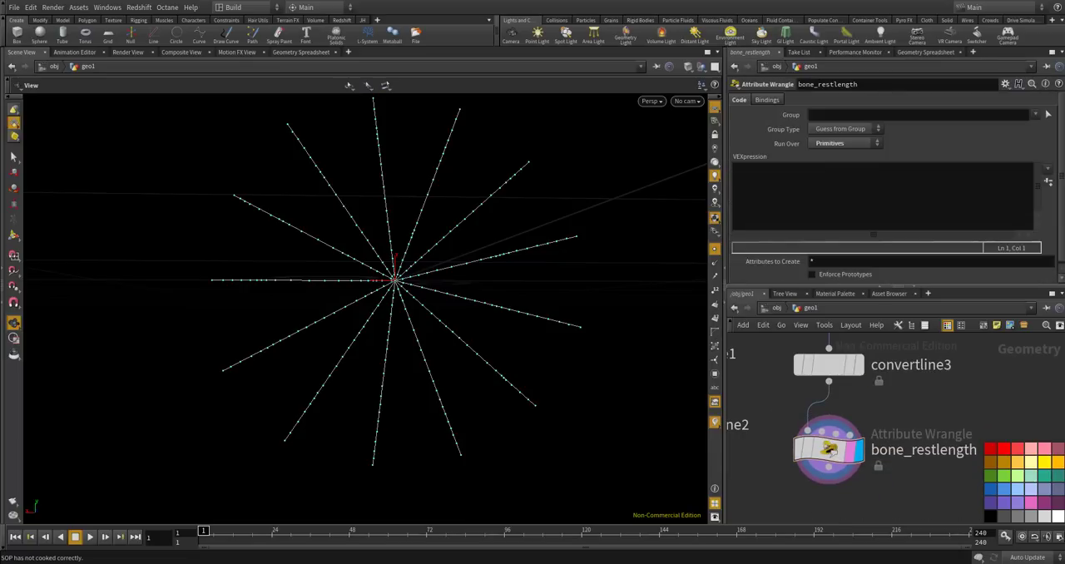
pyautogui.click(904, 189)
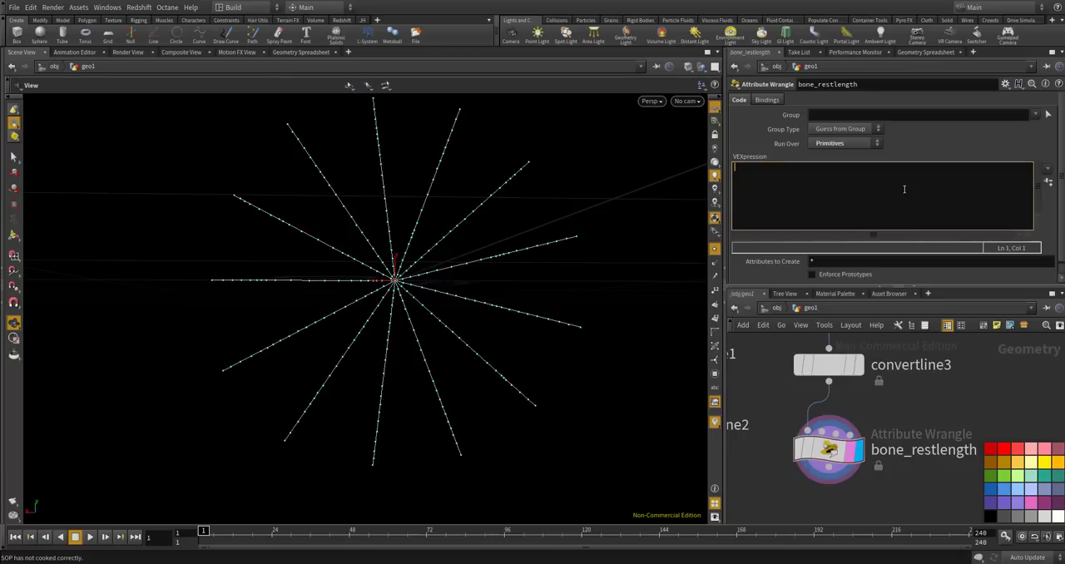
pyautogui.write('f')
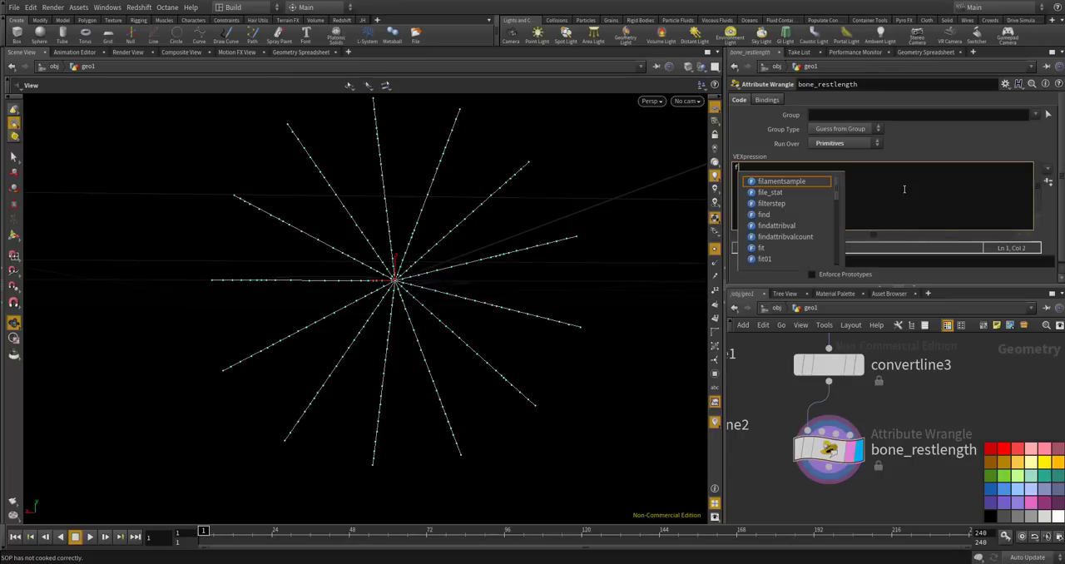
pyautogui.write('@restlength +=')
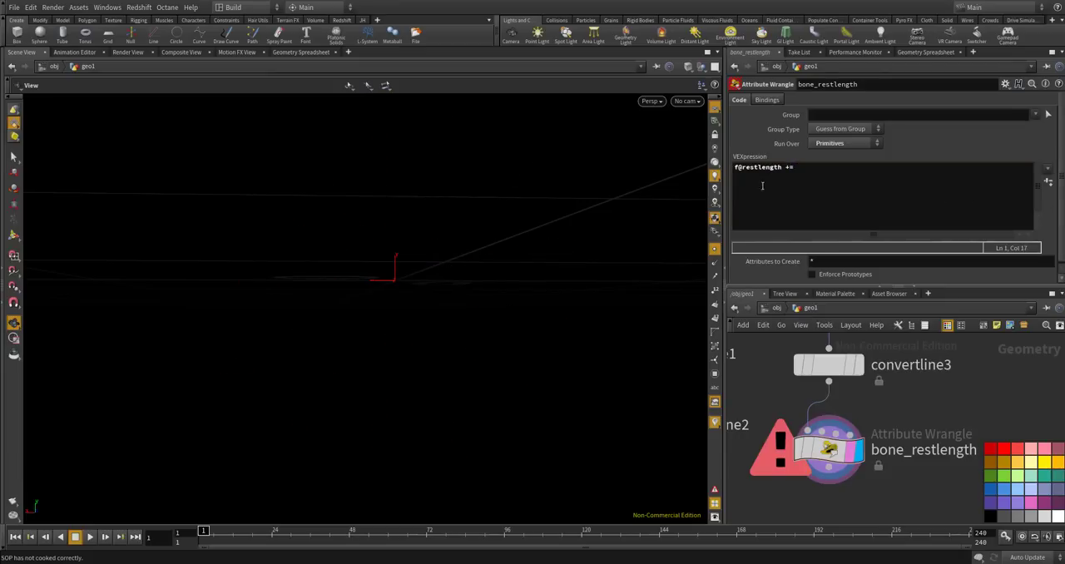
# Insert a line above the f@restlength statement that starts declaring float bone_restlength_ratio = chf(".
pyautogui.click(739, 172)
pyautogui.press('Return')
pyautogui.press('Return')
pyautogui.press('Up')
pyautogui.press('Up')
pyautogui.write('float ')
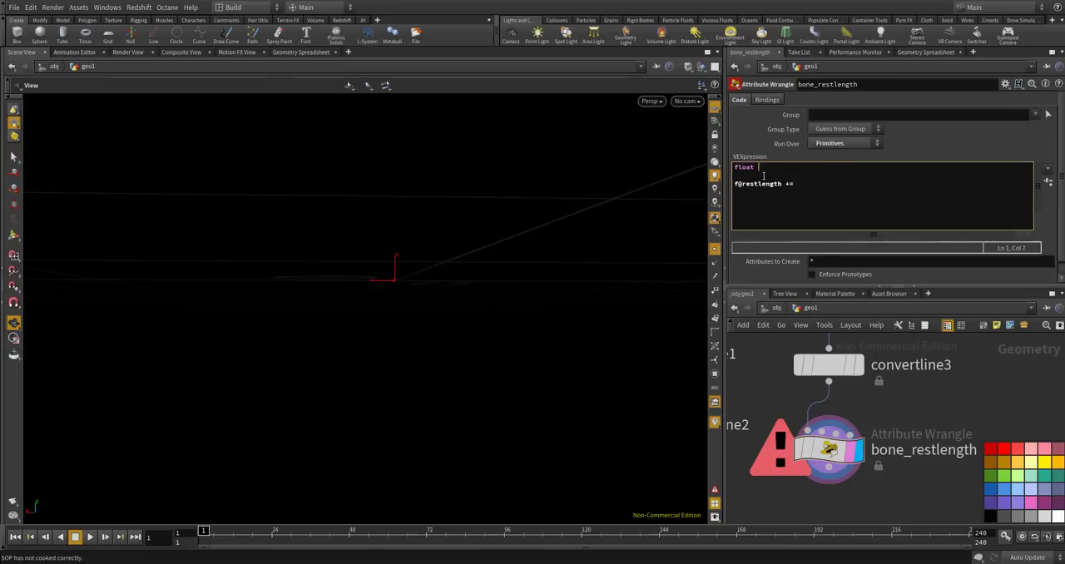
pyautogui.write('bone_rest')
pyautogui.press('BackSpace')
pyautogui.write('stlength_ratio = chf("')
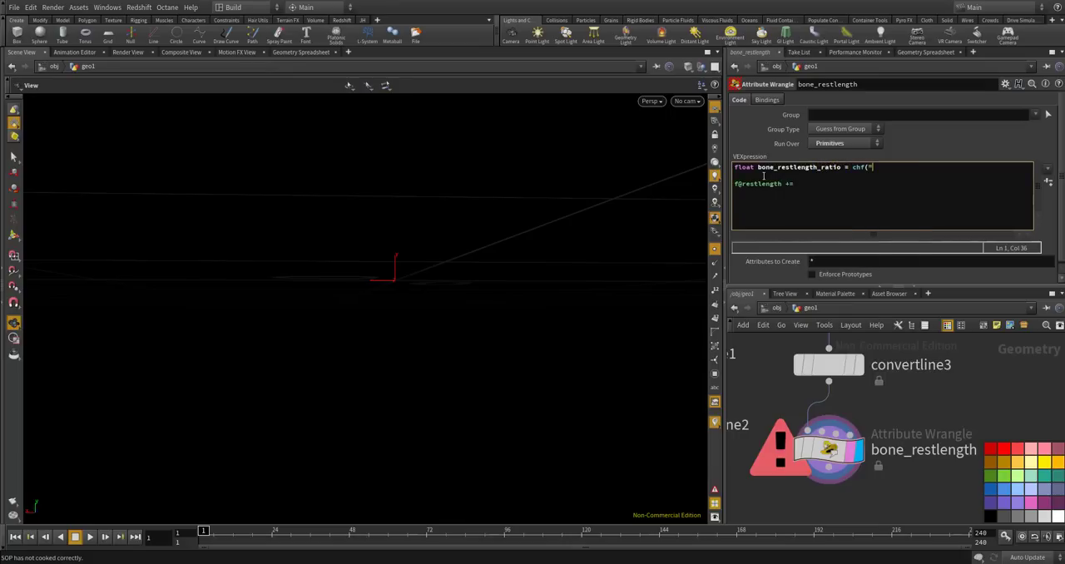
# Complete the chf call with the variable's own name, so it reads chf("bone_restlength_ratio");.
pyautogui.doubleClick(769, 167)
pyautogui.write('/obj/geo1/SPIRAL')
pyautogui.hotkey('ctrl', 'z')
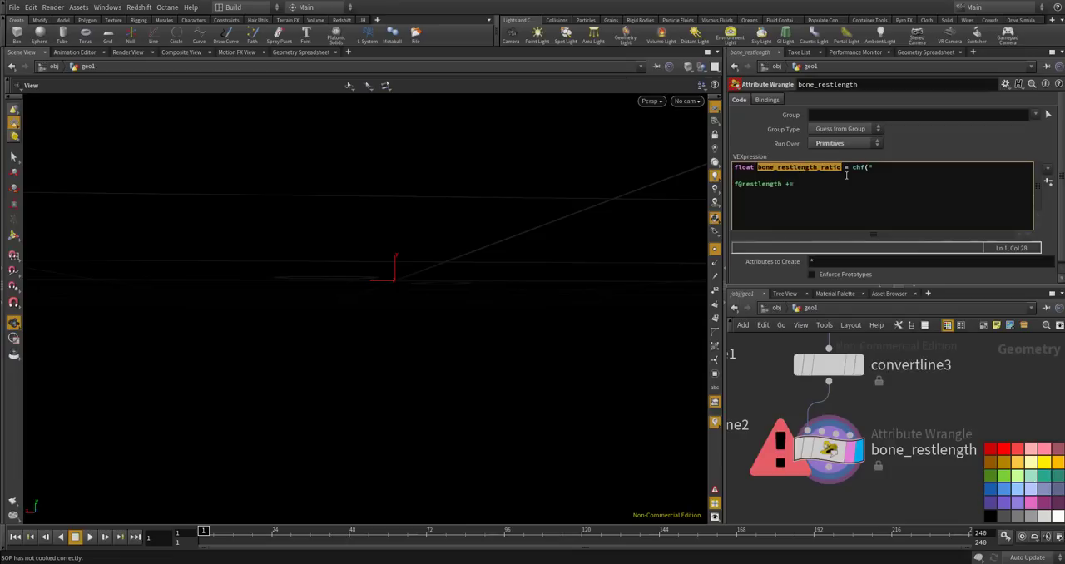
pyautogui.hotkey('ctrl', 'c')
pyautogui.click(896, 172)
pyautogui.hotkey('ctrl', 'v')
pyautogui.write('");')
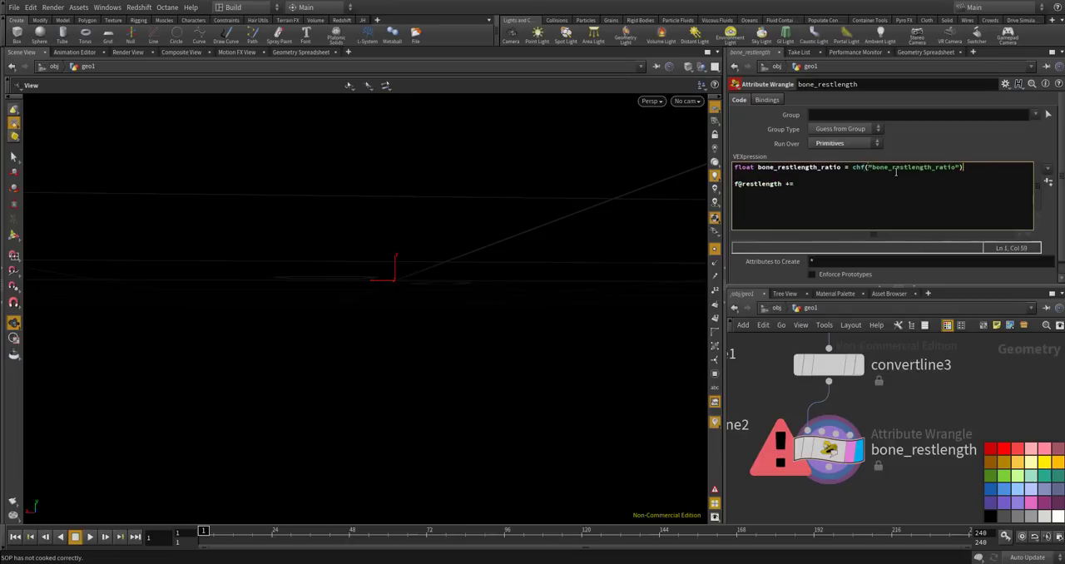
# Complete the second statement as f@restlength *= bone_restlength_ratio; and generate the wrangle's Bone Restlength Ratio parameter from the code.
pyautogui.doubleClick(806, 169)
pyautogui.hotkey('ctrl', 'c')
pyautogui.click(820, 179)
pyautogui.hotkey('ctrl', 'v')
pyautogui.click(786, 183)
pyautogui.click(1046, 183)
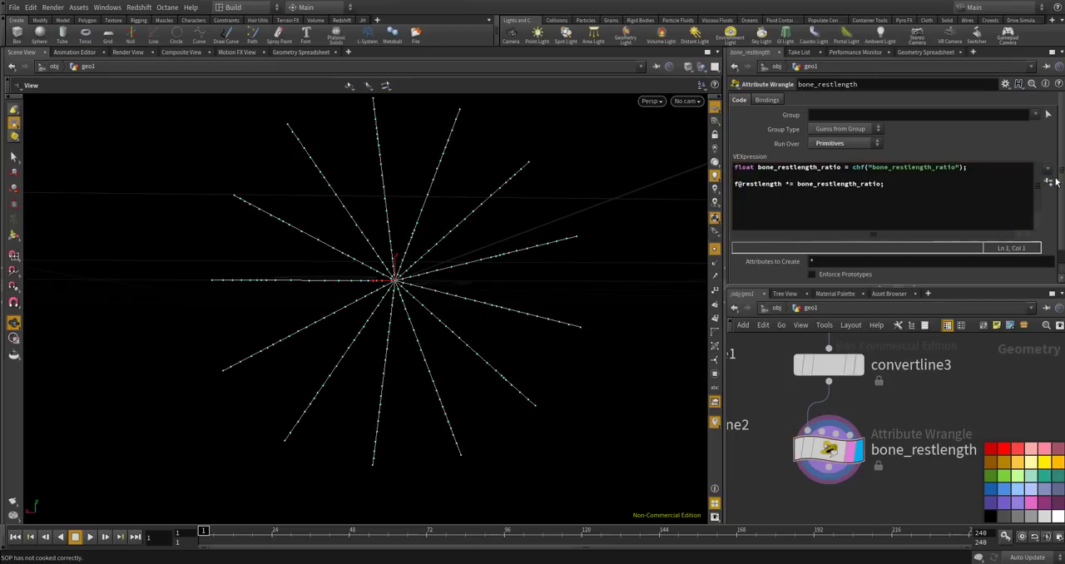
pyautogui.scroll(-5, 910, 433)
pyautogui.scroll(1, 825, 336)
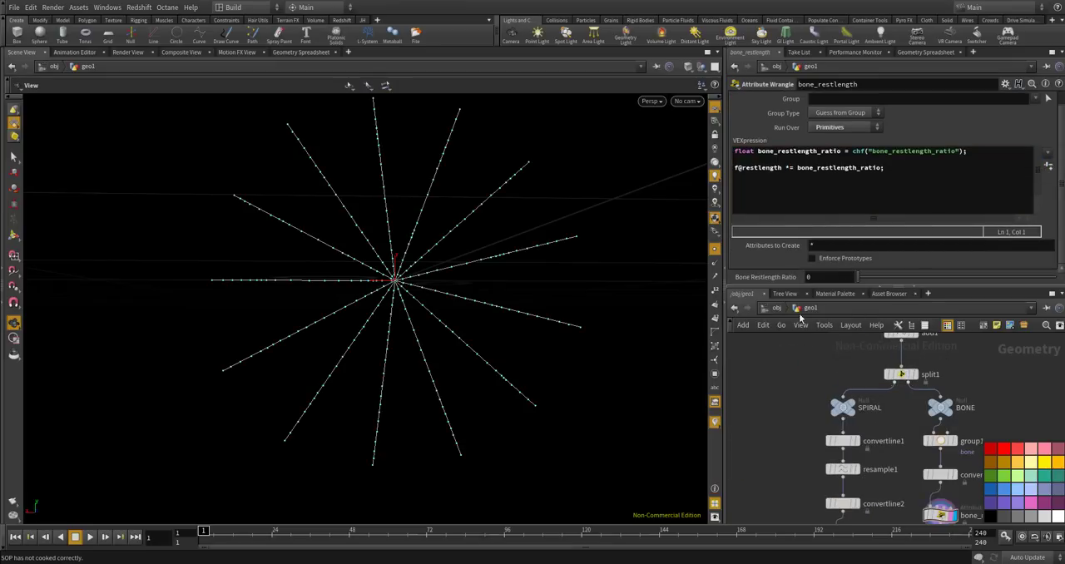
# Copy the channel name bone_restlength_ratio from the code and open the parameter interface editor of the CONTROLLER null.
pyautogui.click(904, 153)
pyautogui.doubleClick(904, 152)
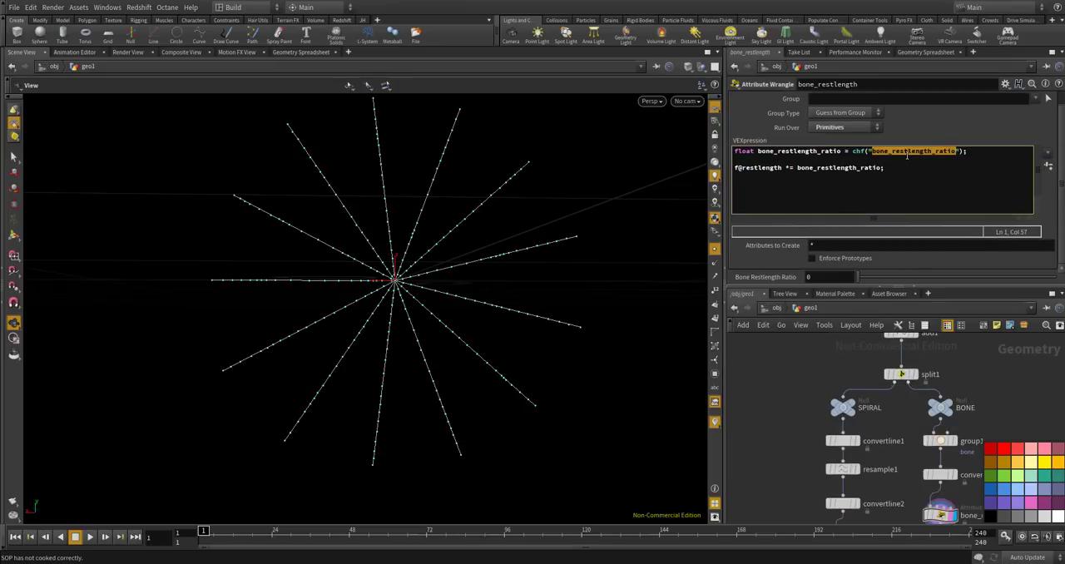
pyautogui.scroll(-3, 847, 367)
pyautogui.scroll(4, 845, 379)
pyautogui.click(817, 379)
pyautogui.click(1004, 83)
pyautogui.click(915, 95)
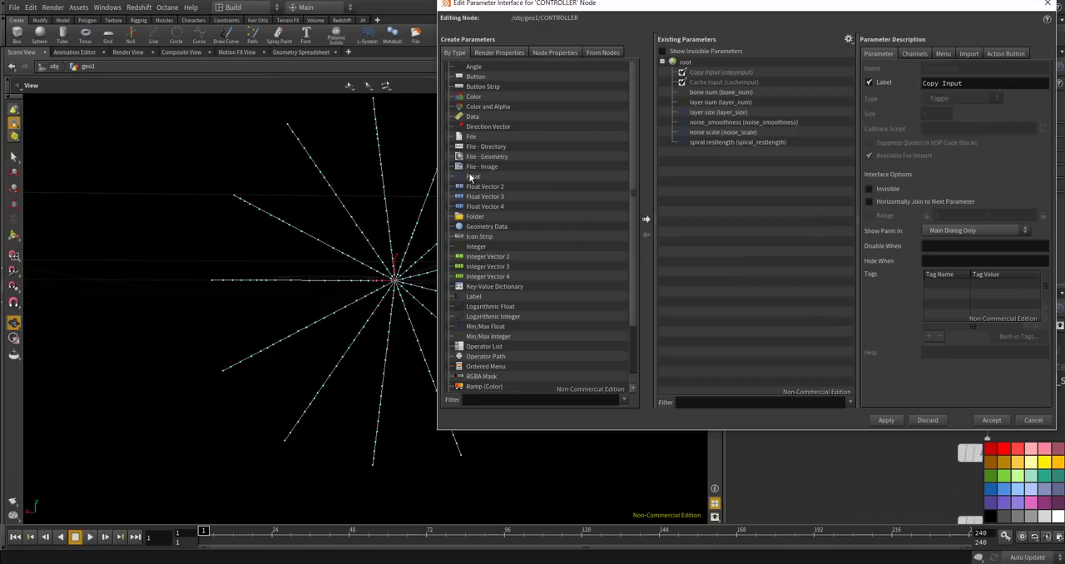
# Add a Float parameter after spiral restlength, named bone_restlength_ratio and labelled bone restlength ratio.
pyautogui.moveTo(470, 177); pyautogui.dragTo(752, 152)
pyautogui.doubleClick(956, 68)
pyautogui.hotkey('ctrl', 'v')
pyautogui.press('Tab')
pyautogui.hotkey('ctrl', 'v')
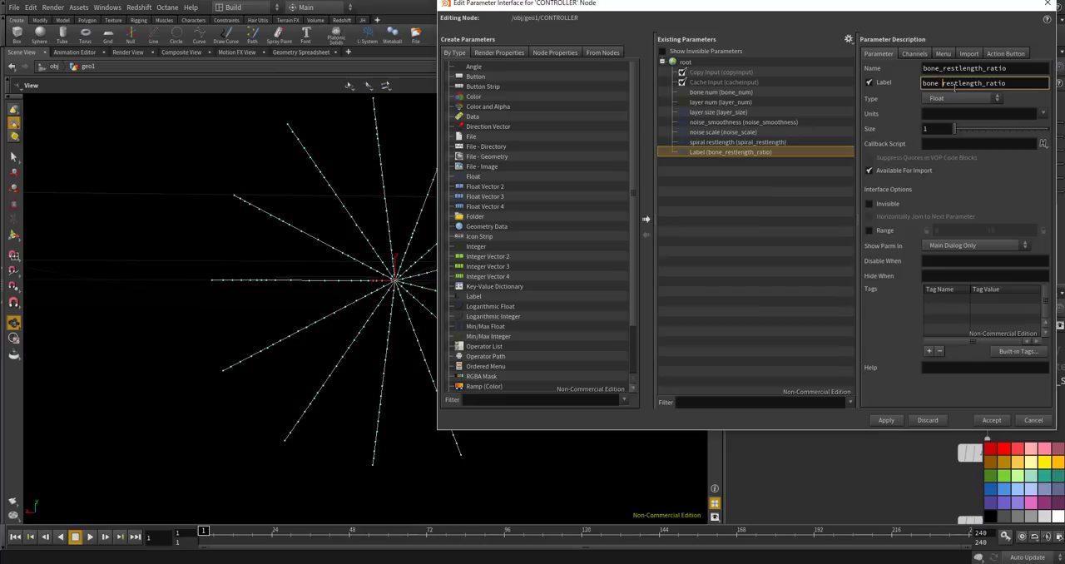
pyautogui.moveTo(986, 86); pyautogui.dragTo(981, 85)
# Enable the new parameter's range from 0 to 1 and accept the interface changes.
pyautogui.click(870, 230)
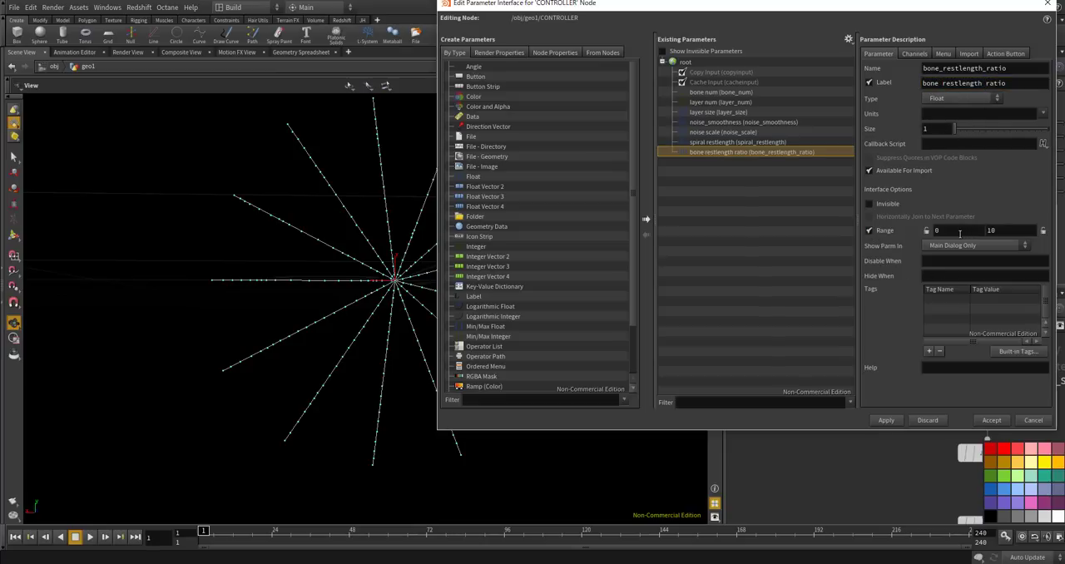
pyautogui.press('Tab')
pyautogui.write('1')
pyautogui.press('Return')
pyautogui.click(888, 421)
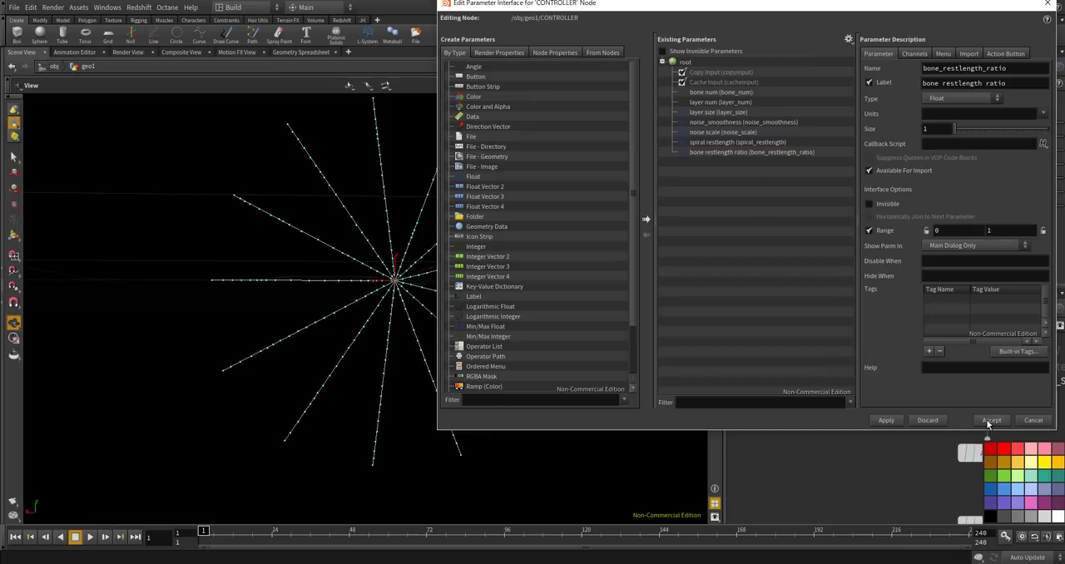
pyautogui.click(990, 422)
# Set CONTROLLER's bone restlength ratio to 0.8 and copy the parameter for referencing in the bone_restlength node.
pyautogui.write('0.8')
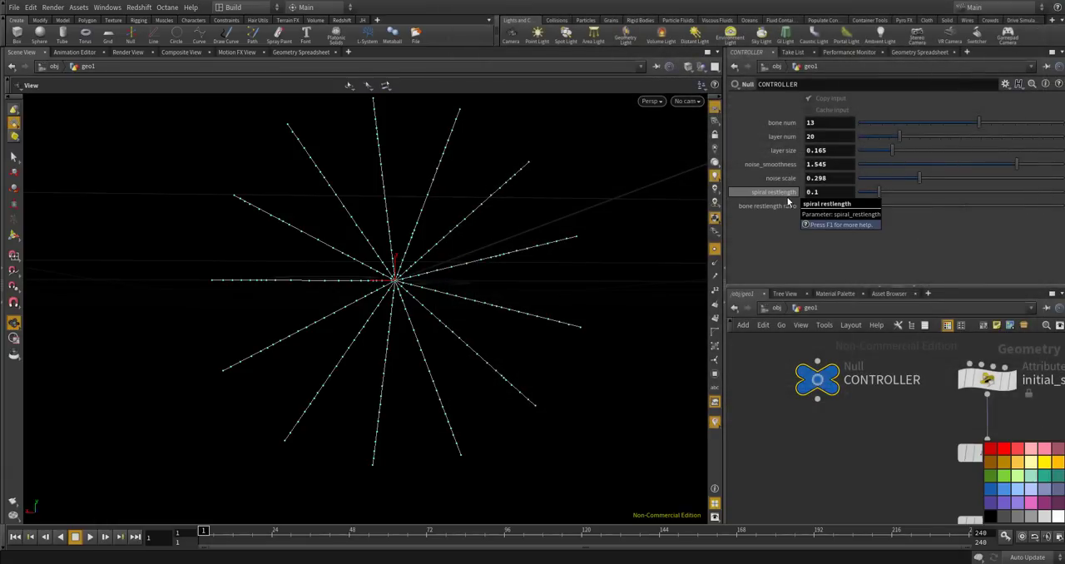
pyautogui.press('Return')
pyautogui.rightClick(830, 204)
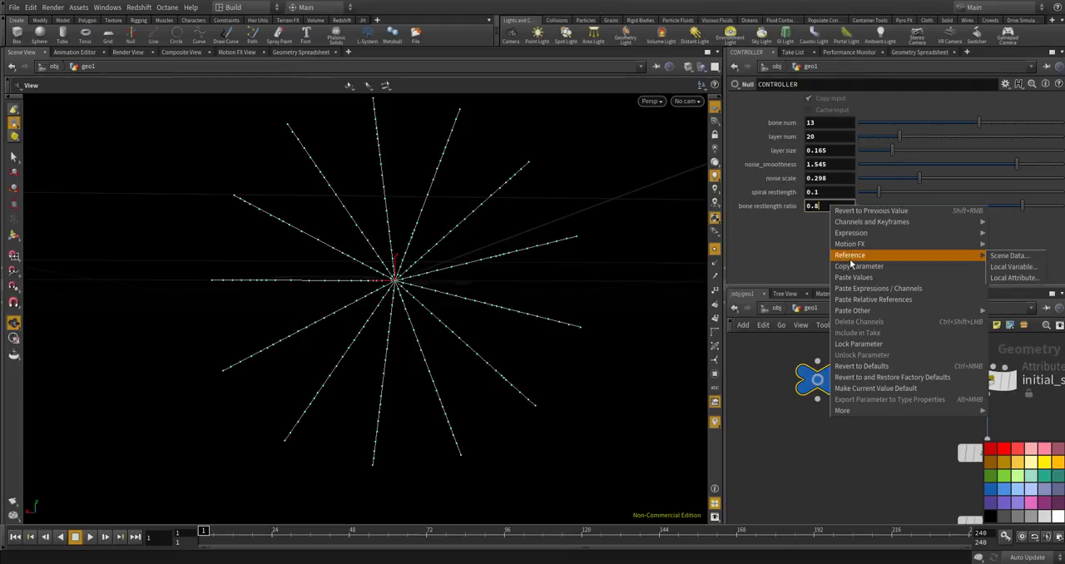
pyautogui.click(847, 265)
pyautogui.scroll(-6, 817, 348)
pyautogui.scroll(8, 872, 450)
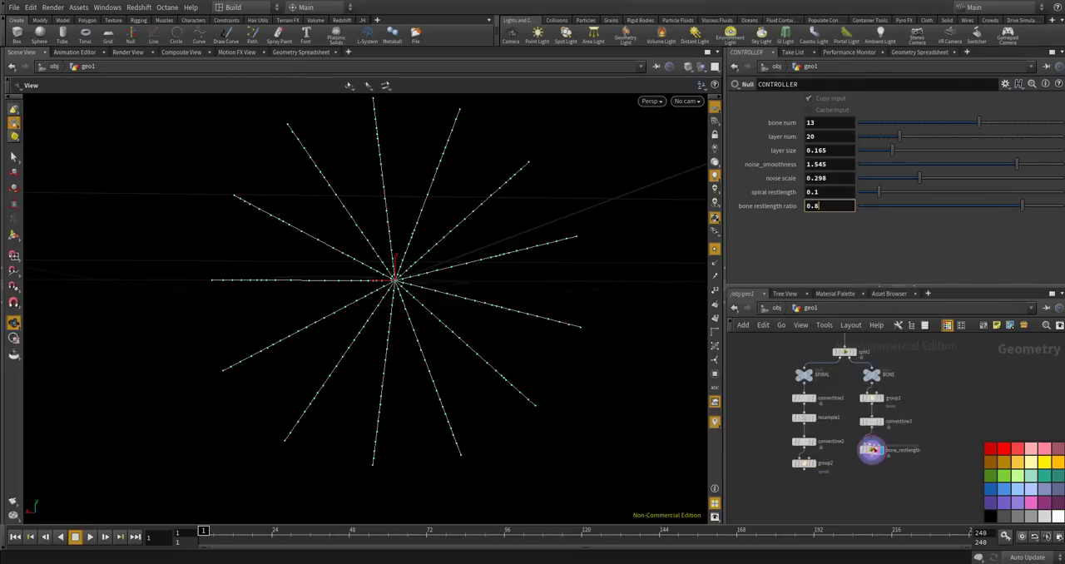
# Paste the copied CONTROLLER parameter as a relative reference into Bone Restlength Ratio on the bone_restlength wrangle.
pyautogui.click(872, 459)
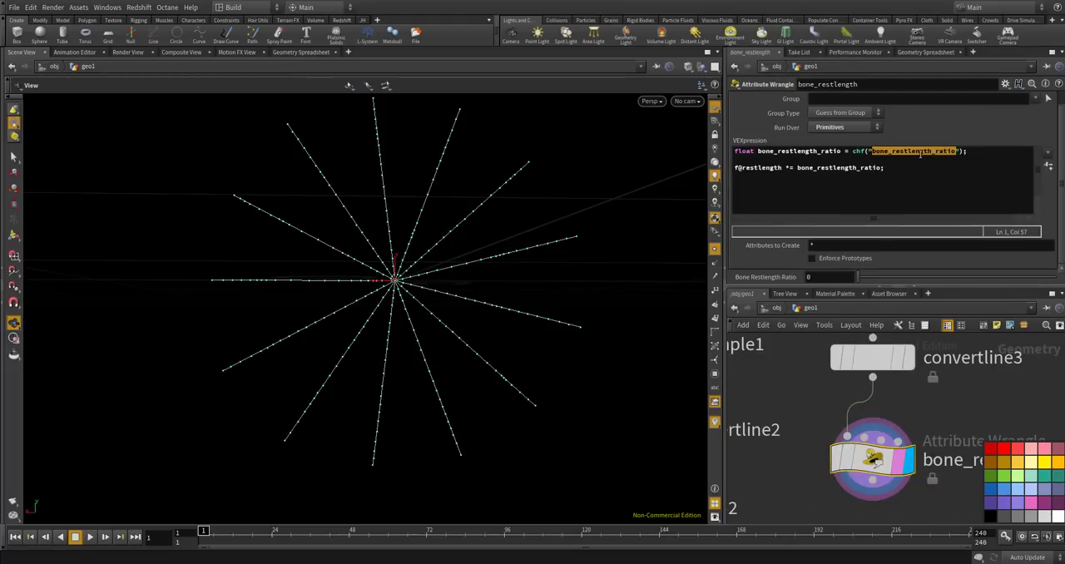
pyautogui.rightClick(815, 277)
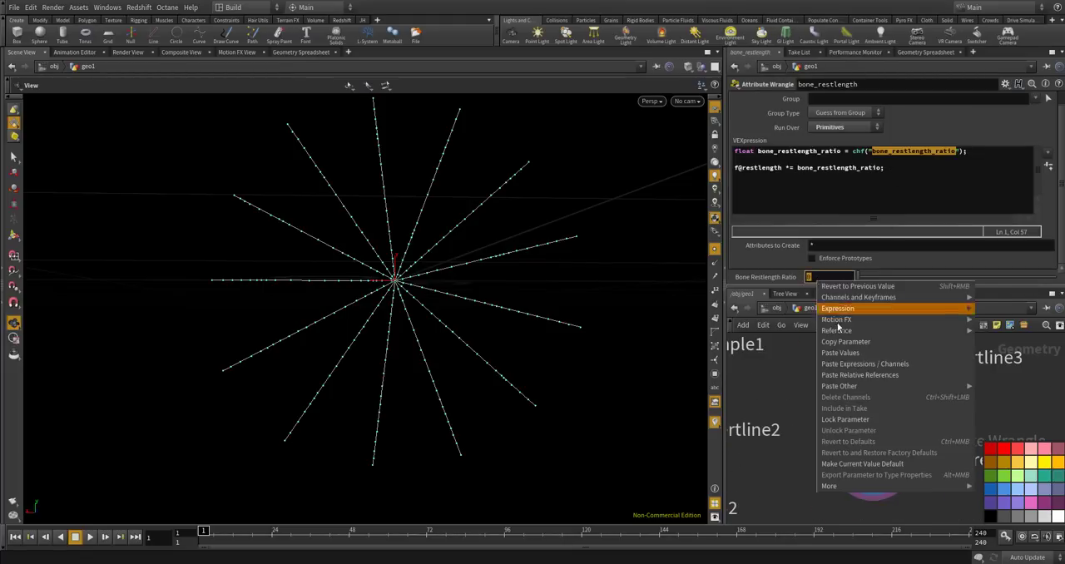
pyautogui.click(832, 376)
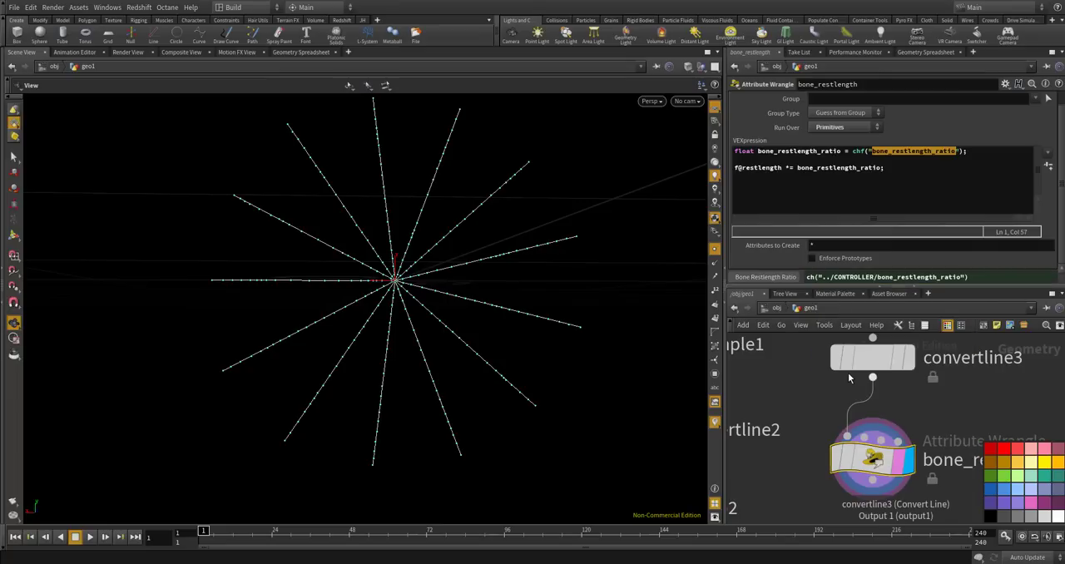
# Examine the restlength values of the bone primitives in the geometry spreadsheet.
pyautogui.scroll(-3, 882, 391)
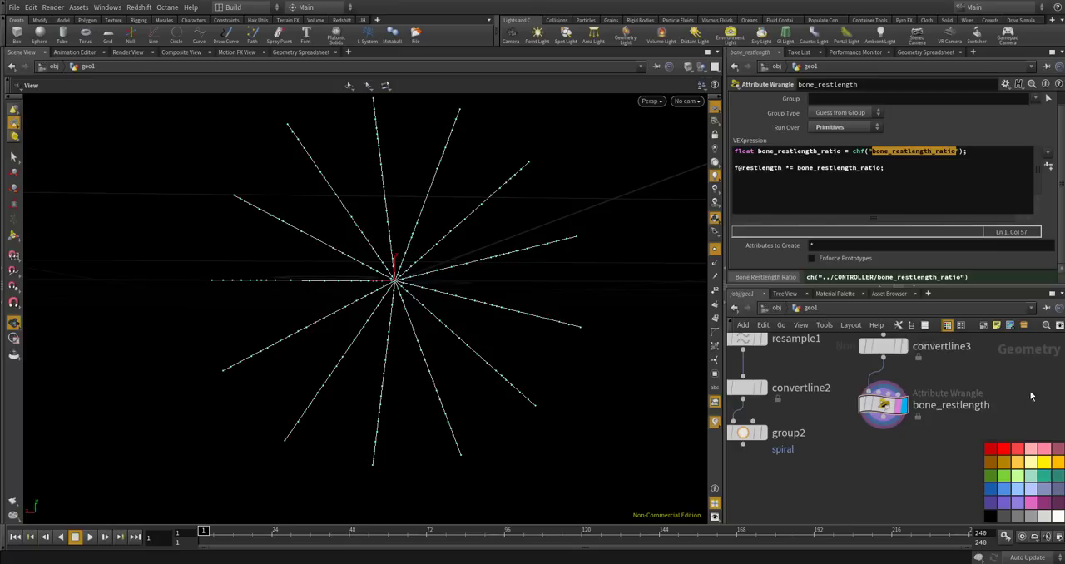
pyautogui.click(923, 51)
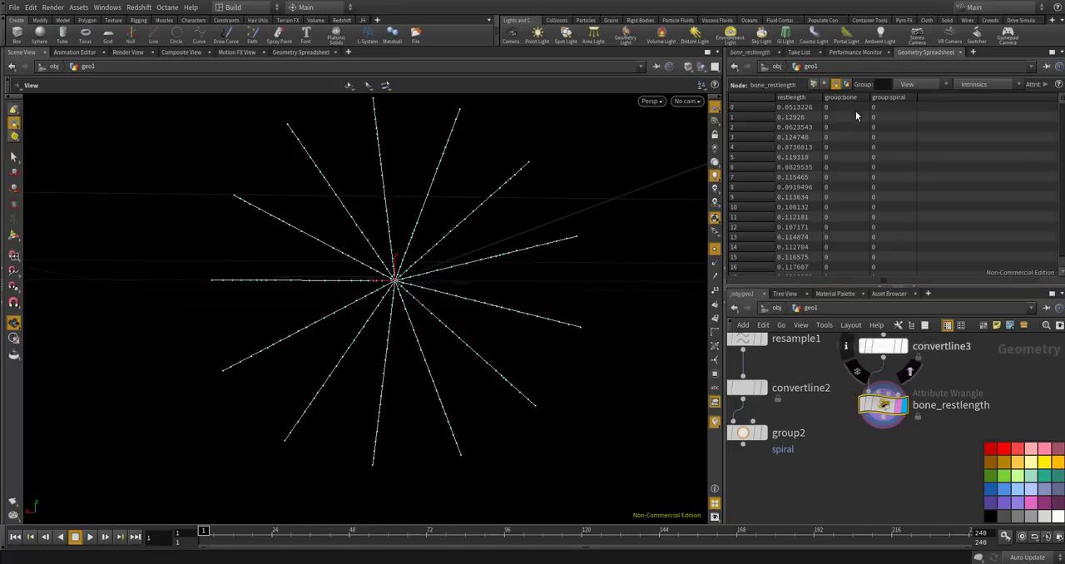
pyautogui.scroll(-5, 842, 124)
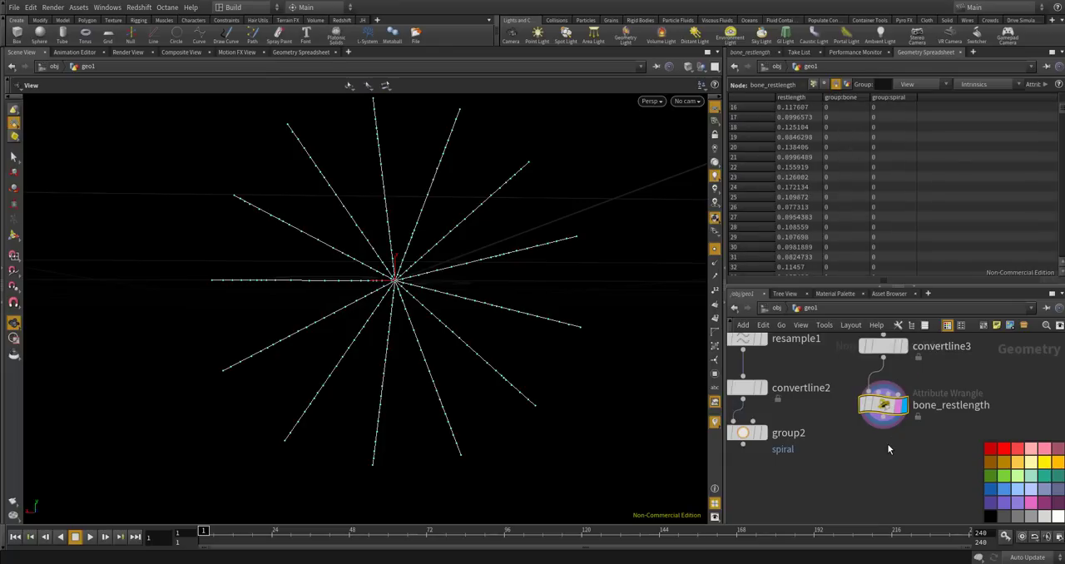
# Add a Group node connected below bone_restlength, space the two nodes apart, and display the group's output.
pyautogui.press('Tab')
pyautogui.write('group')
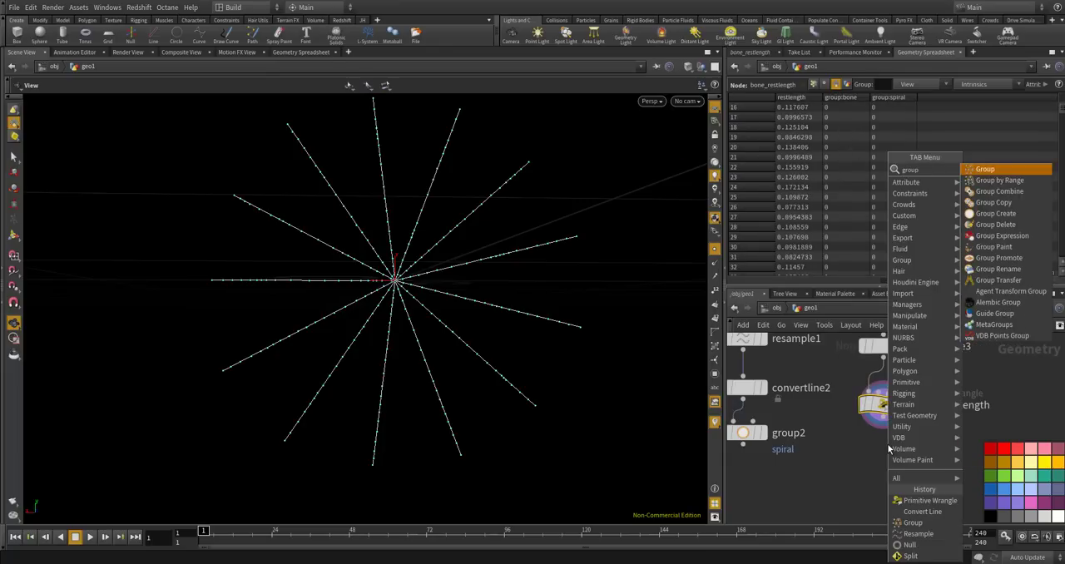
pyautogui.press('Return')
pyautogui.click(888, 449)
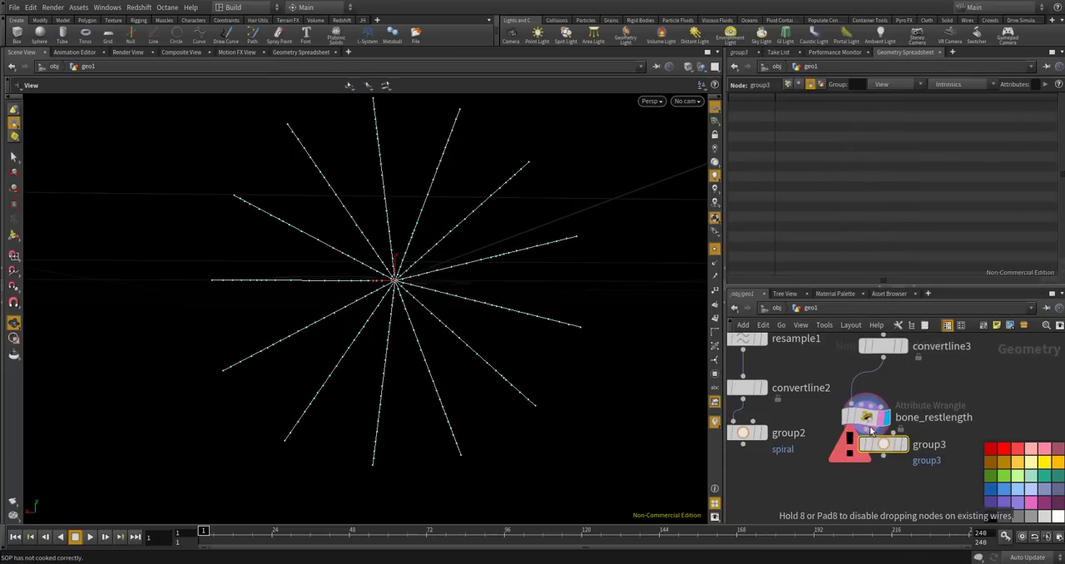
pyautogui.moveTo(876, 420); pyautogui.dragTo(895, 399)
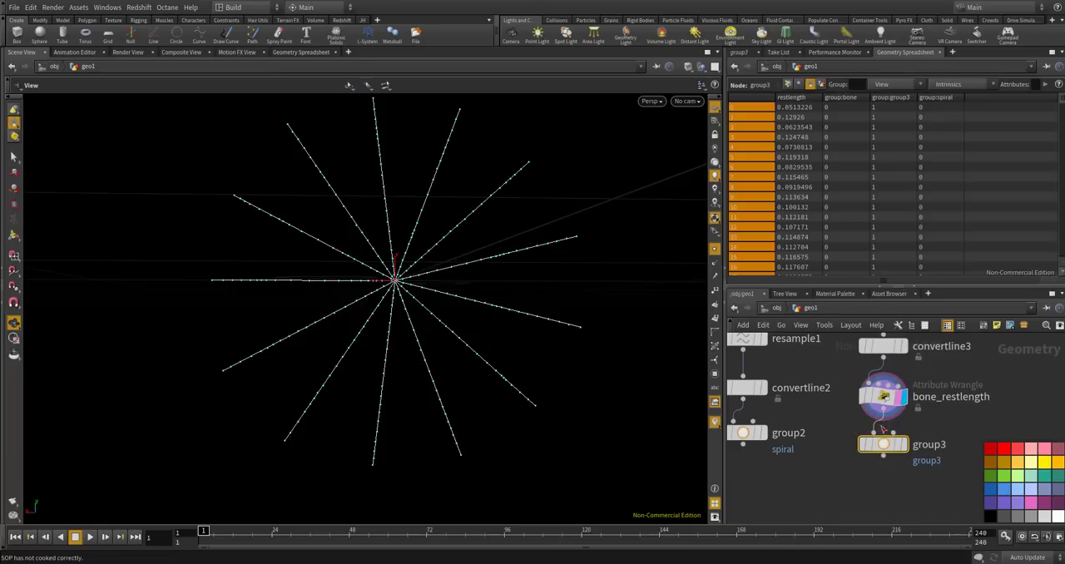
pyautogui.click(905, 445)
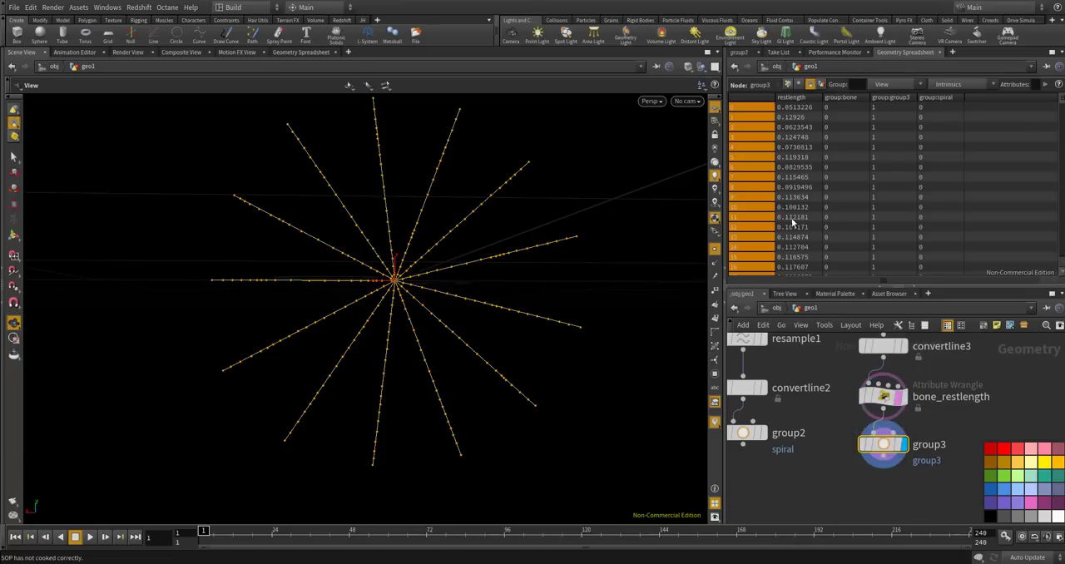
# Name the primitive group created after bone_restlength bone.
pyautogui.click(738, 52)
pyautogui.click(829, 99)
pyautogui.write('bone')
pyautogui.press('Return')
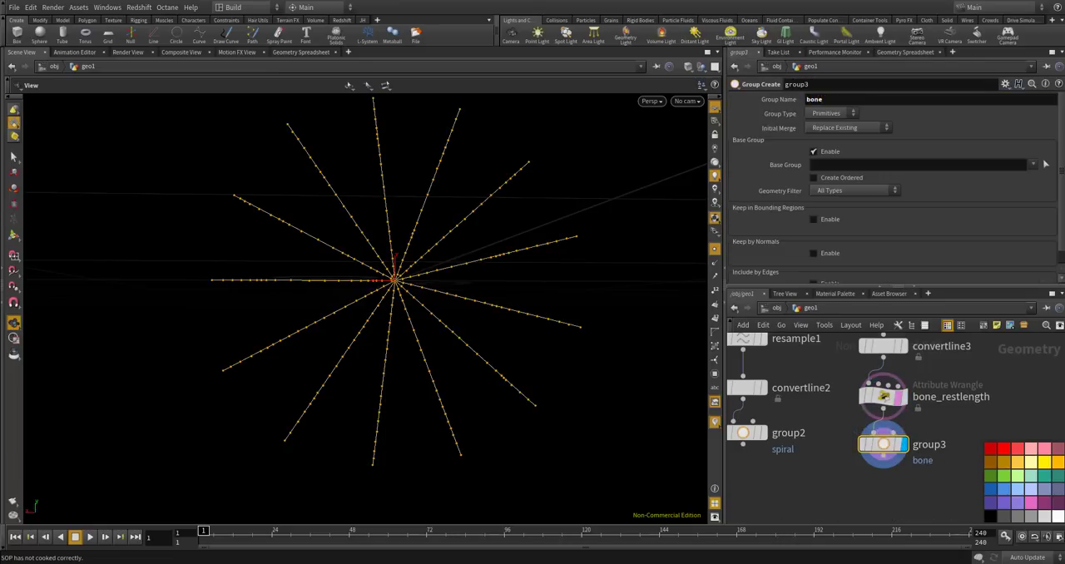
# Level group2 with group3, add a Merge node below them, wire both groups into it, and display the merged web.
pyautogui.moveTo(743, 432); pyautogui.dragTo(743, 444)
pyautogui.press('Tab')
pyautogui.write('mer')
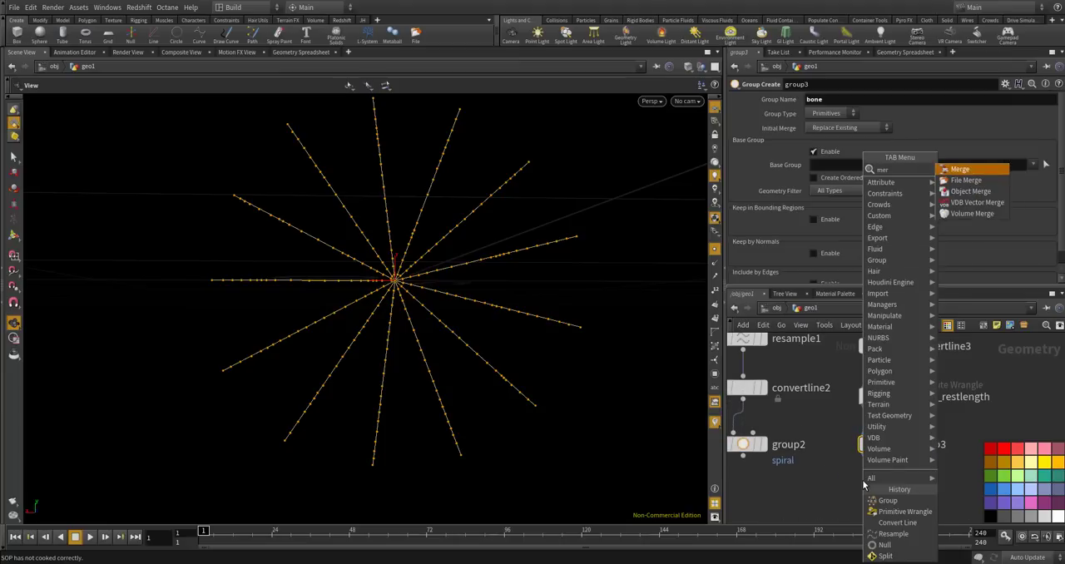
pyautogui.press('Return')
pyautogui.click(862, 481)
pyautogui.scroll(-3, 874, 470)
pyautogui.moveTo(874, 470); pyautogui.dragTo(883, 483)
pyautogui.scroll(4, 823, 463)
pyautogui.moveTo(801, 453); pyautogui.dragTo(936, 511)
pyautogui.click(920, 488)
pyautogui.click(940, 476)
pyautogui.moveTo(582, 378); pyautogui.dragTo(574, 356)
pyautogui.scroll(3, 924, 491)
pyautogui.moveTo(927, 477); pyautogui.dragTo(926, 478)
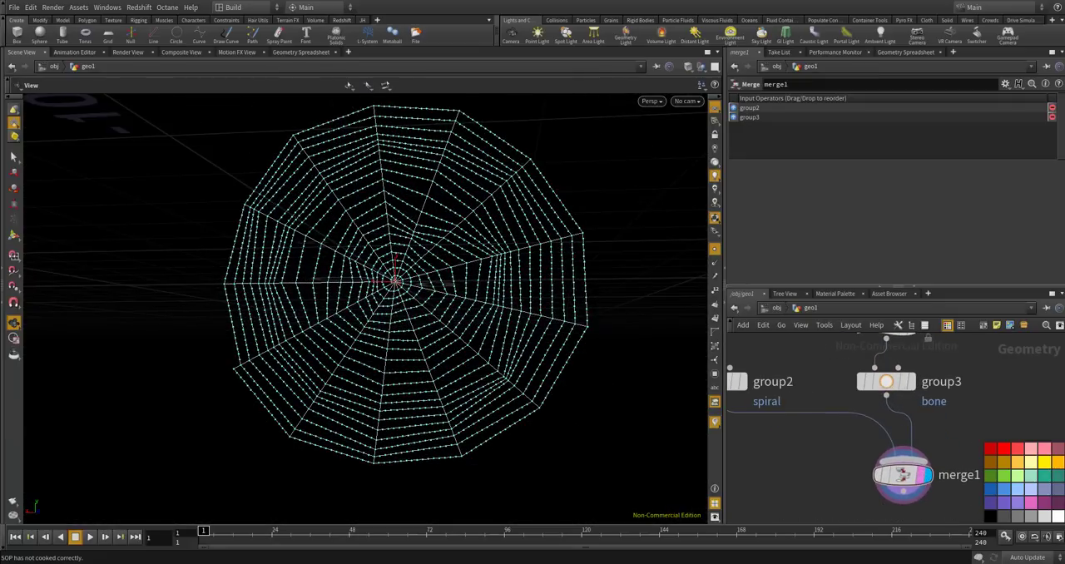
# Display the output of group2 to examine the spiral threads on their own.
pyautogui.scroll(-2, 893, 373)
pyautogui.scroll(3, 883, 408)
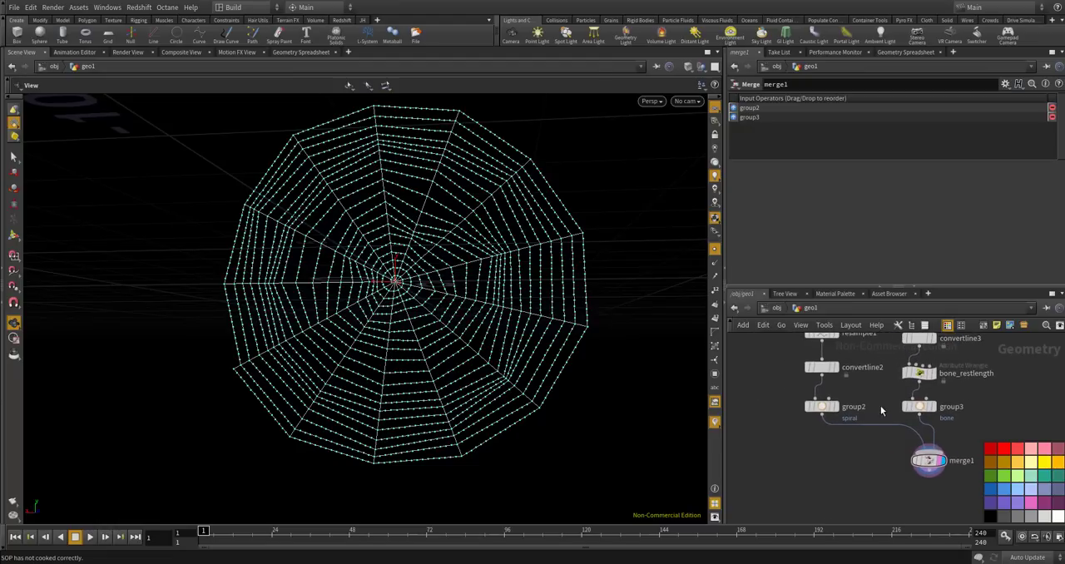
pyautogui.scroll(-2, 877, 392)
pyautogui.moveTo(877, 392); pyautogui.dragTo(887, 401, button='middle')
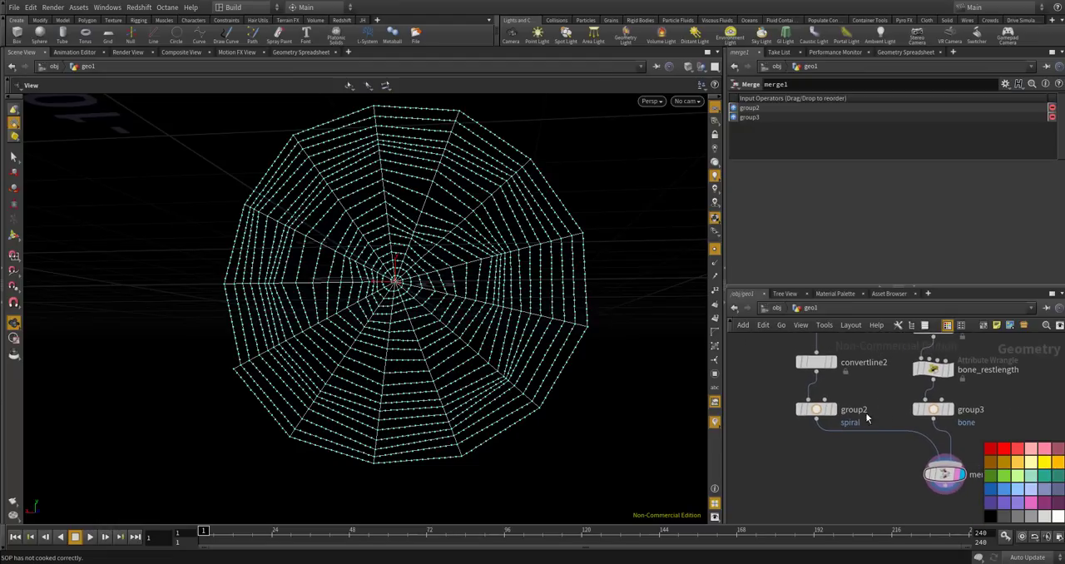
pyautogui.scroll(2, 838, 416)
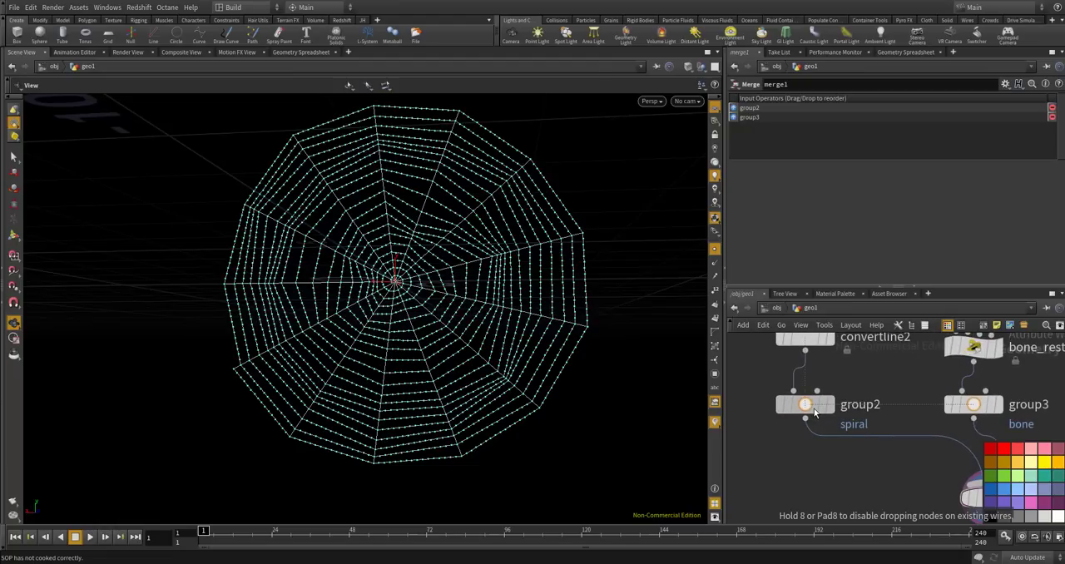
pyautogui.click(807, 412)
pyautogui.press('r')
pyautogui.click(806, 412)
pyautogui.click(804, 414)
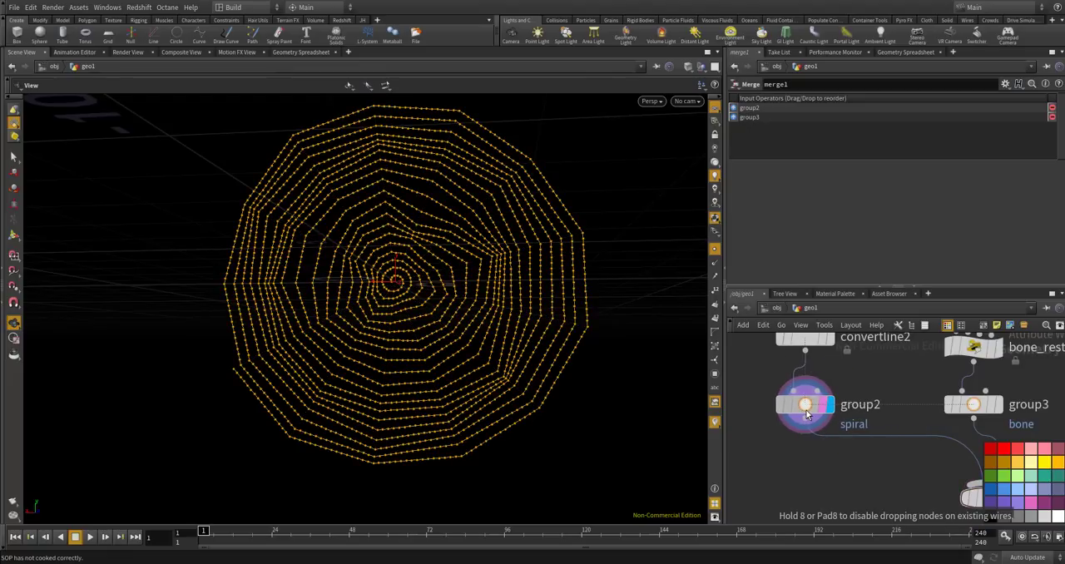
pyautogui.scroll(-2, 807, 409)
pyautogui.moveTo(851, 384); pyautogui.dragTo(856, 404, button='middle')
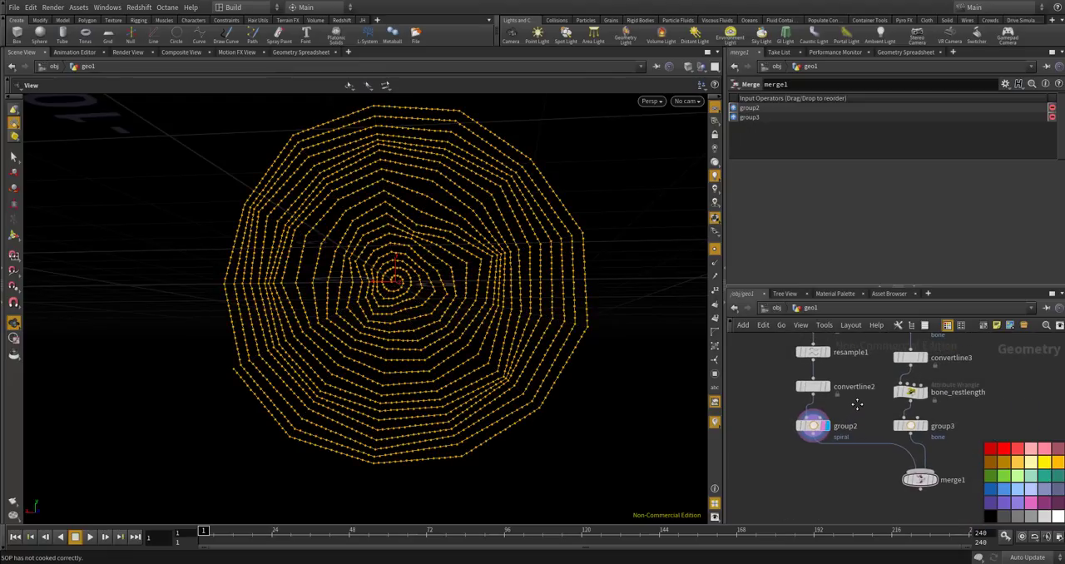
pyautogui.scroll(2, 857, 405)
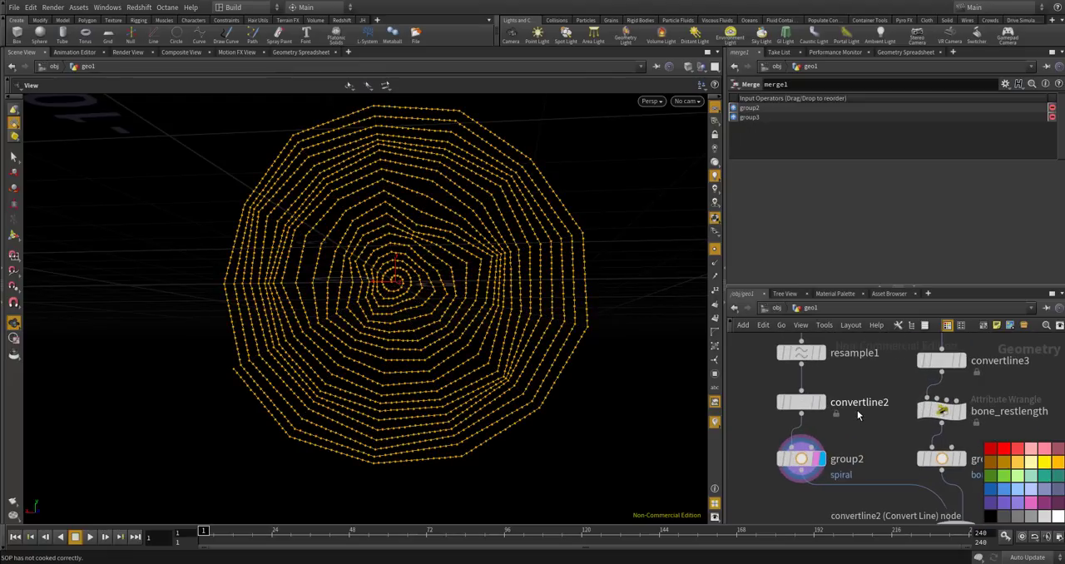
# Display resample1 and review its segment length setting along with the convertline2 node in the spiral branch.
pyautogui.click(814, 363)
pyautogui.scroll(-2, 816, 362)
pyautogui.click(817, 355)
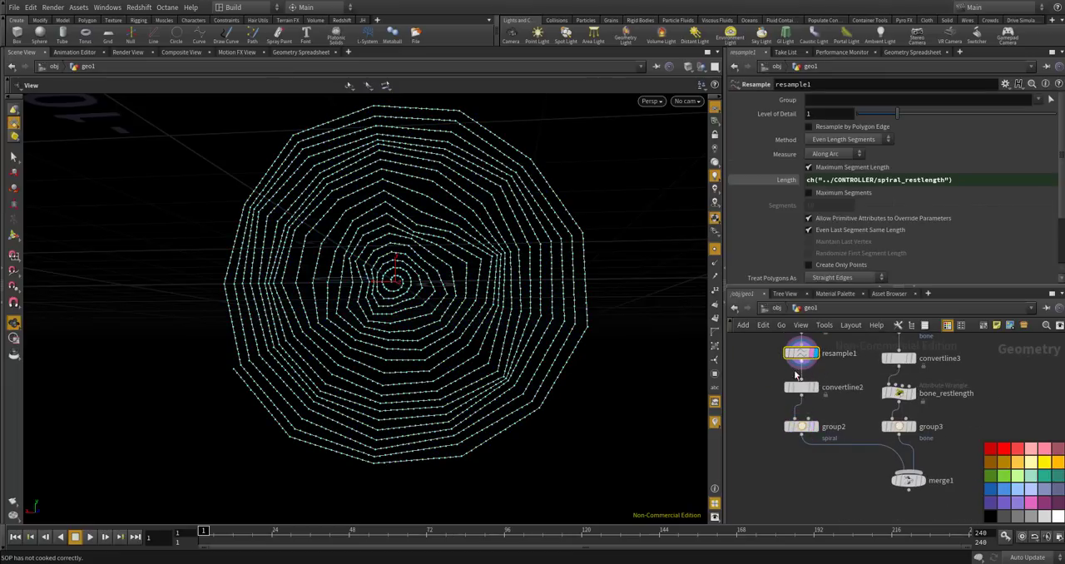
pyautogui.scroll(2, 806, 389)
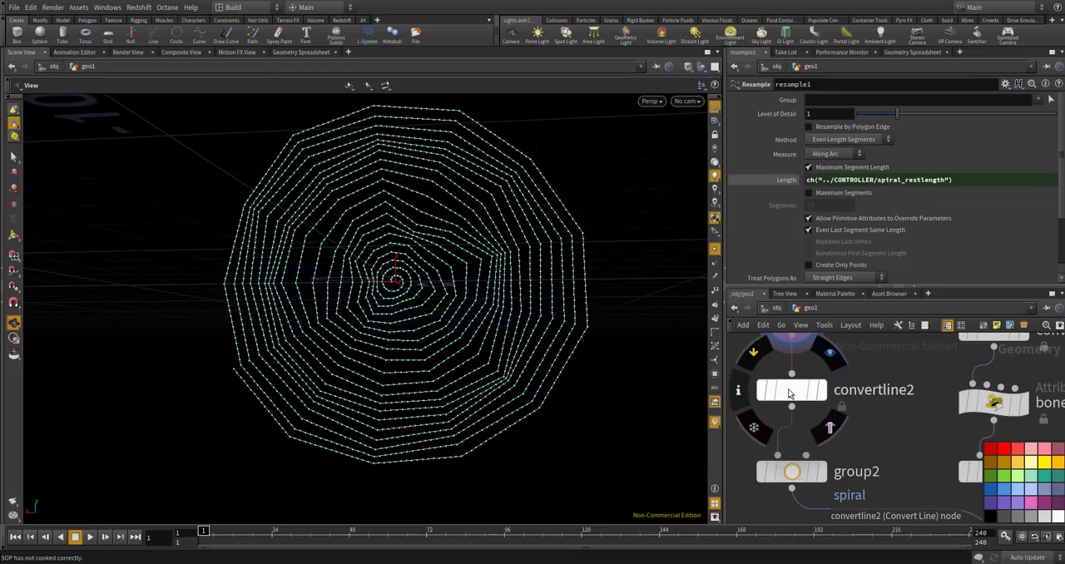
pyautogui.scroll(-3, 798, 391)
pyautogui.scroll(3, 803, 389)
pyautogui.scroll(-1, 805, 394)
pyautogui.scroll(-3, 806, 394)
pyautogui.scroll(4, 805, 395)
pyautogui.scroll(-2, 806, 403)
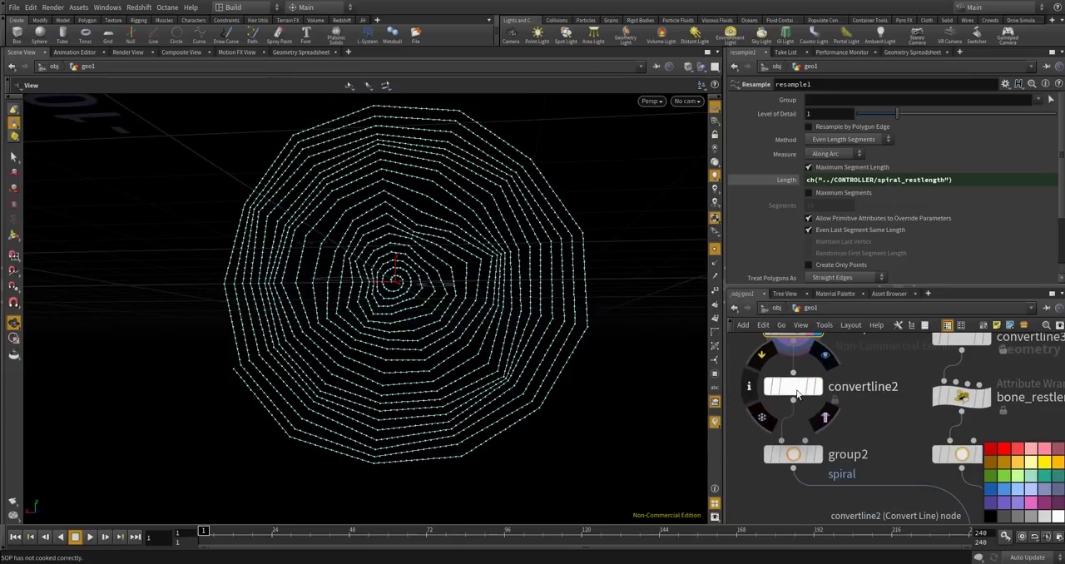
pyautogui.scroll(-5, 806, 412)
# Add a Delete node below group2, wire group2's output into it, and display the result.
pyautogui.press('Tab')
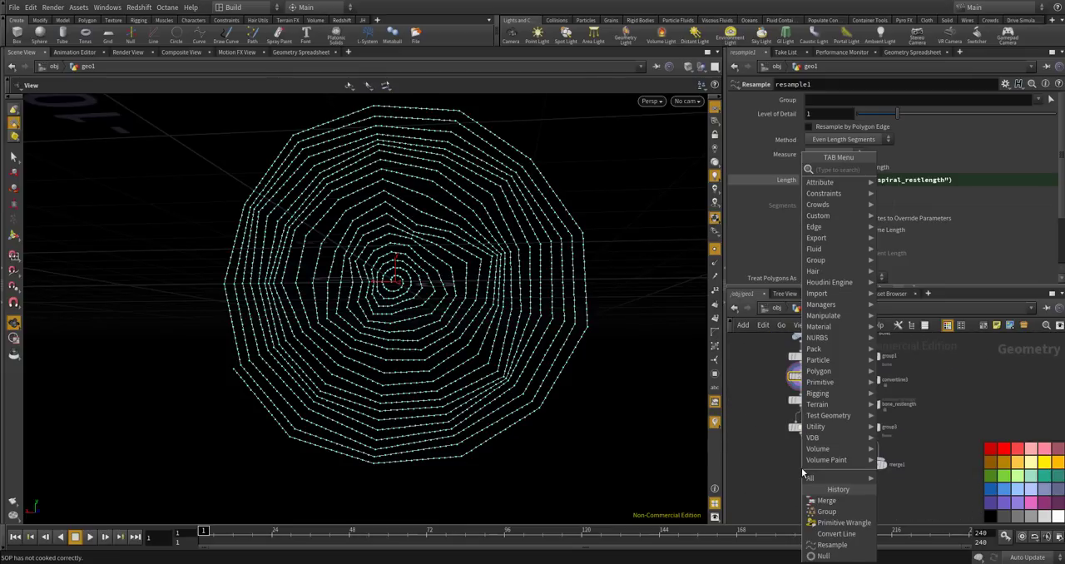
pyautogui.write('delete')
pyautogui.press('Return')
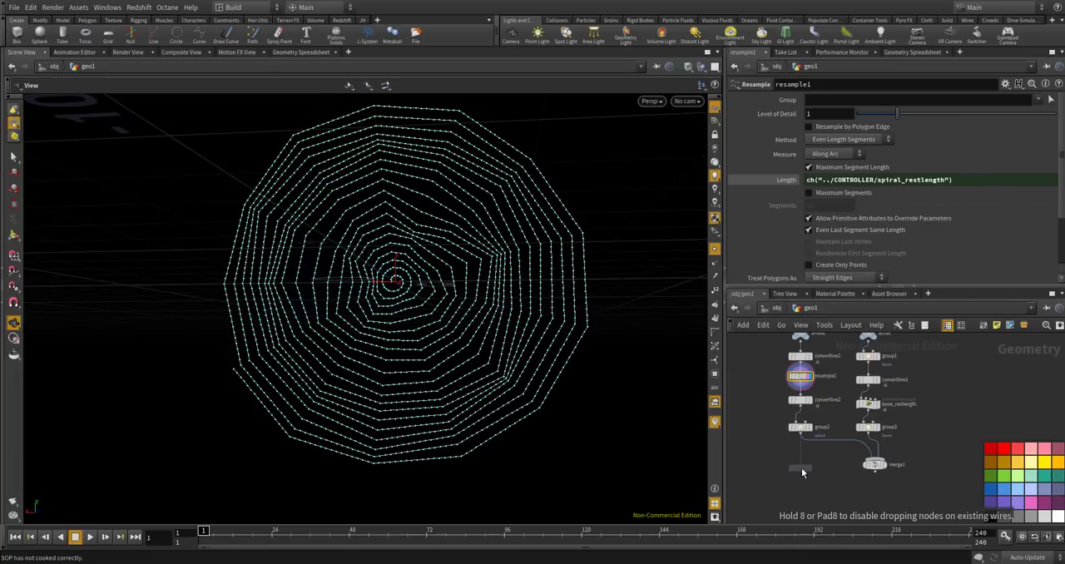
pyautogui.click(801, 469)
pyautogui.scroll(2, 815, 451)
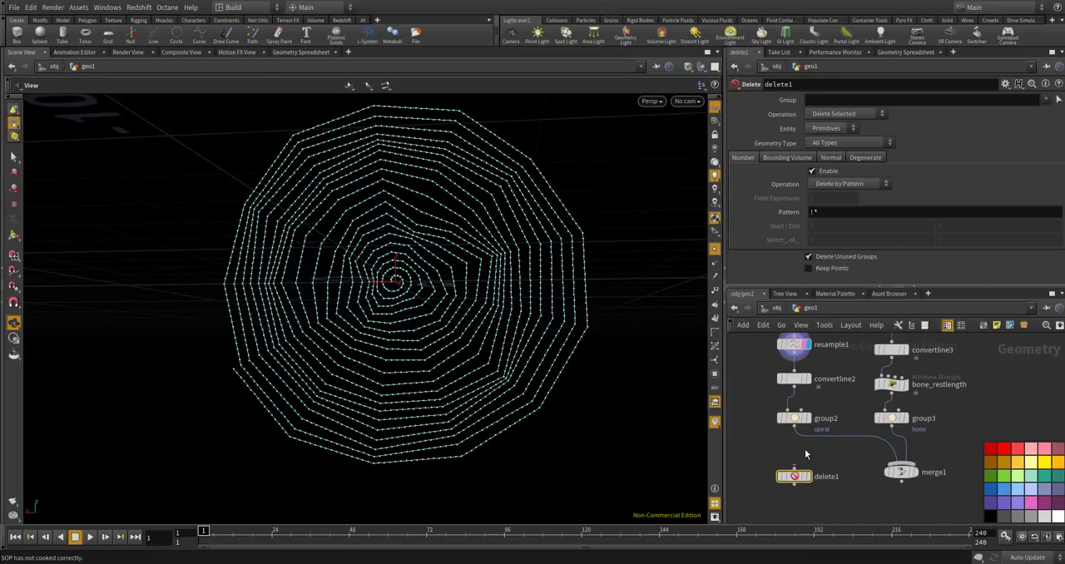
pyautogui.scroll(2, 809, 448)
pyautogui.moveTo(792, 405); pyautogui.dragTo(804, 494)
pyautogui.click(816, 497)
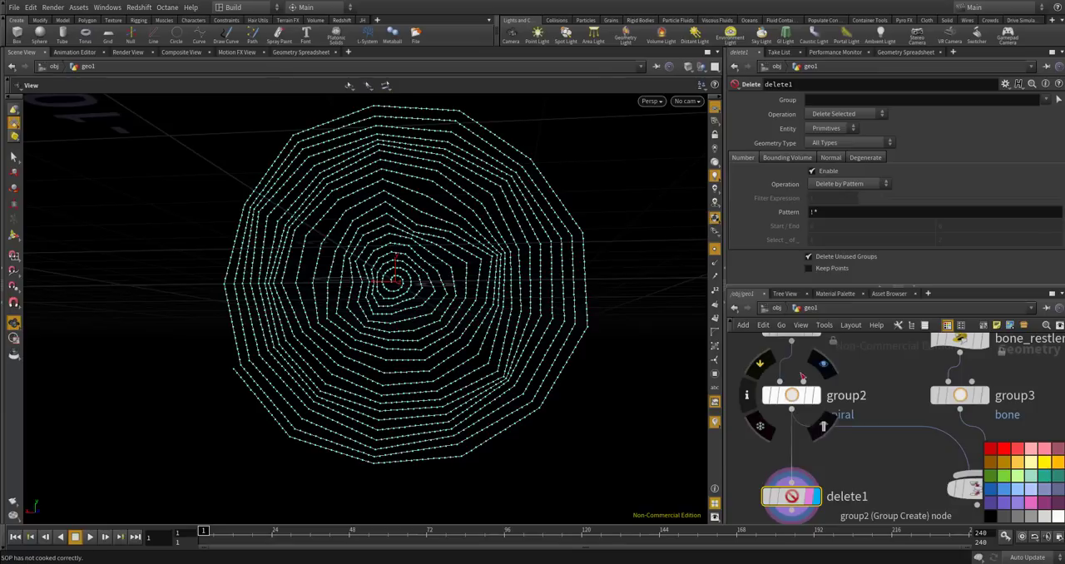
# Rename the Delete node below group2 to extract_points.
pyautogui.doubleClick(843, 494)
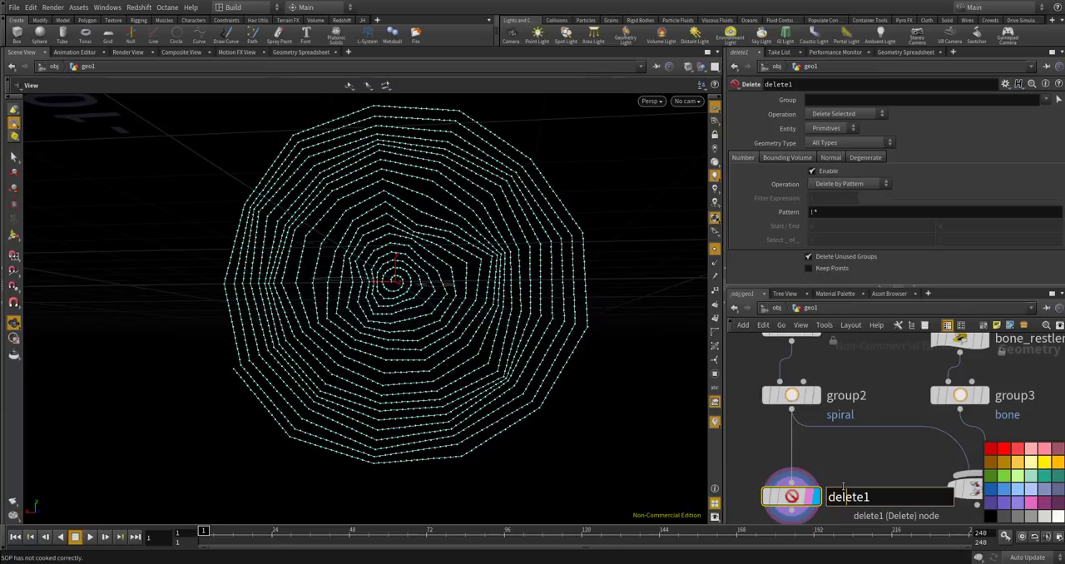
pyautogui.doubleClick(844, 491)
pyautogui.write('extract_points')
pyautogui.press('Return')
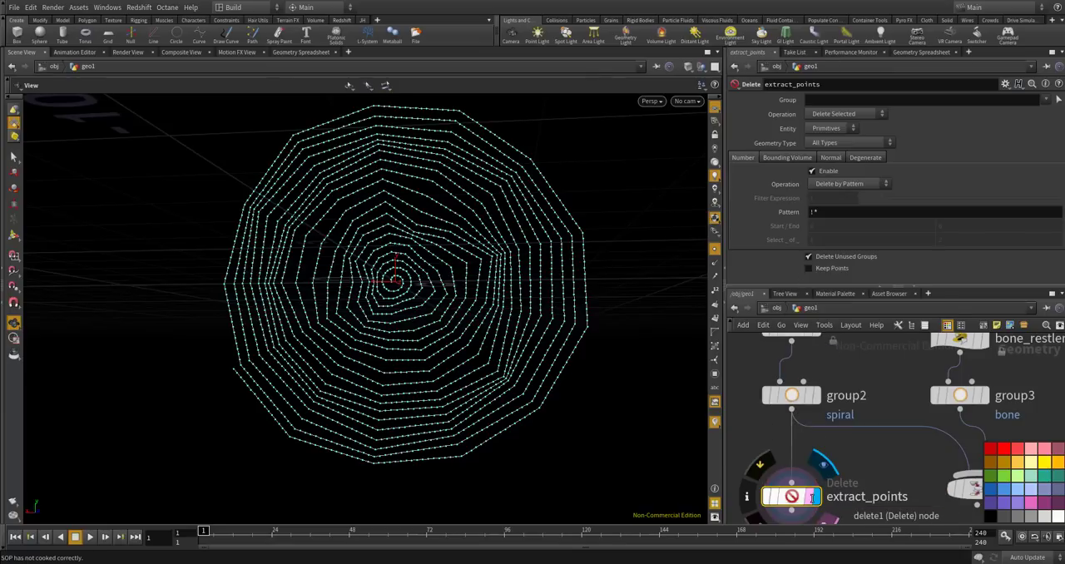
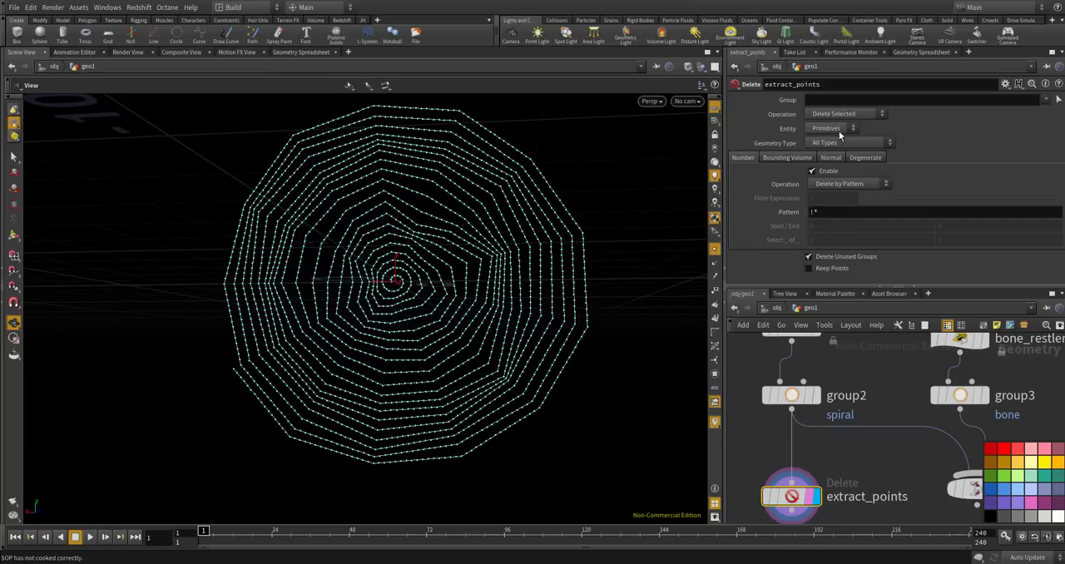
# Set the delete pattern of extract_points to * and enable Keep Points so only the spiral's points remain.
pyautogui.click(814, 212)
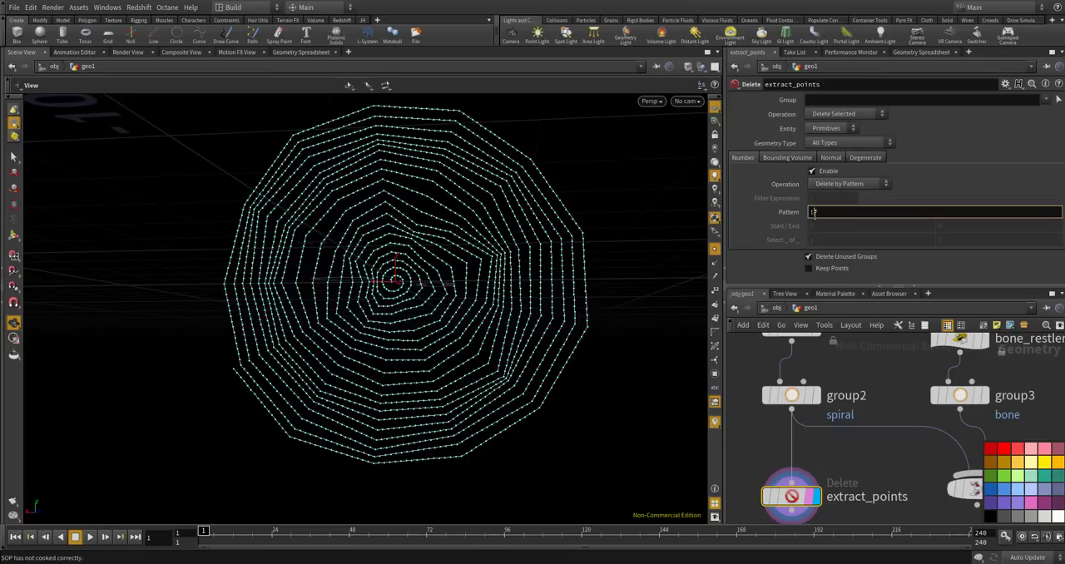
pyautogui.press('BackSpace')
pyautogui.press('Return')
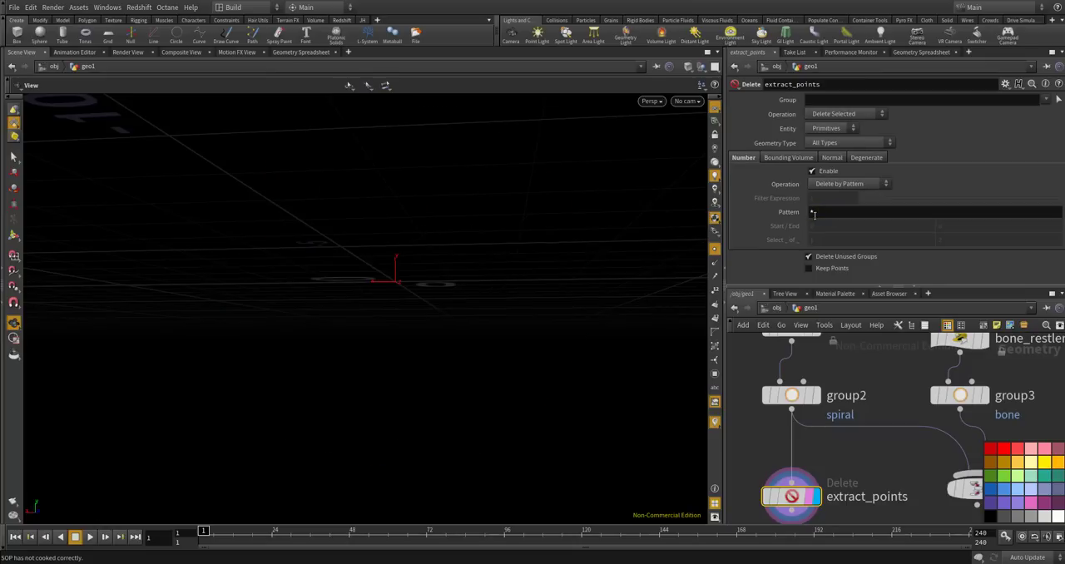
pyautogui.click(809, 268)
# Add a Merge node combining extract_points with the group3 bone threads, and display its result.
pyautogui.scroll(-3, 915, 437)
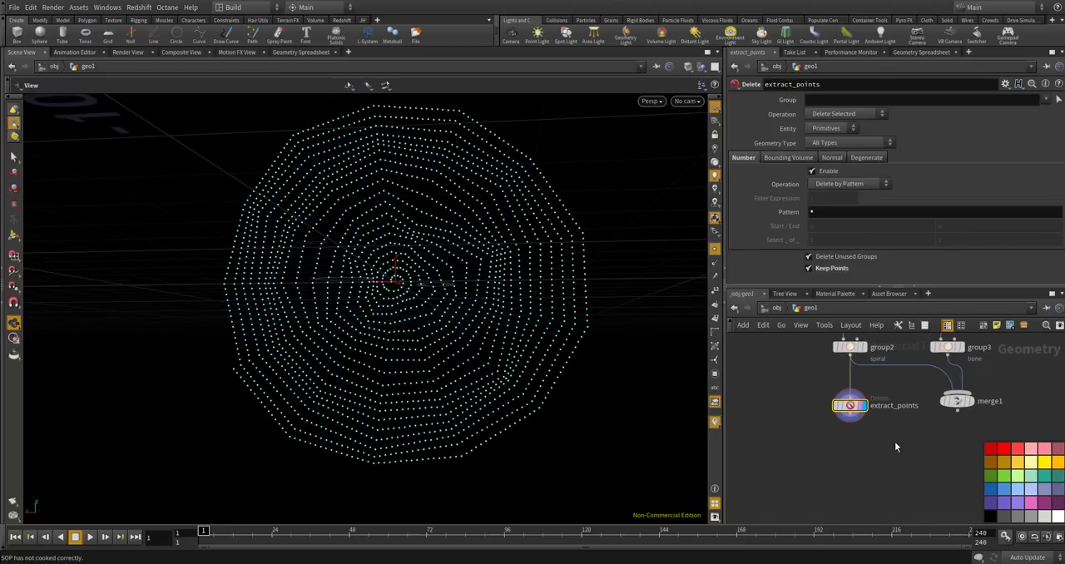
pyautogui.press('Tab')
pyautogui.write('mer')
pyautogui.press('Return')
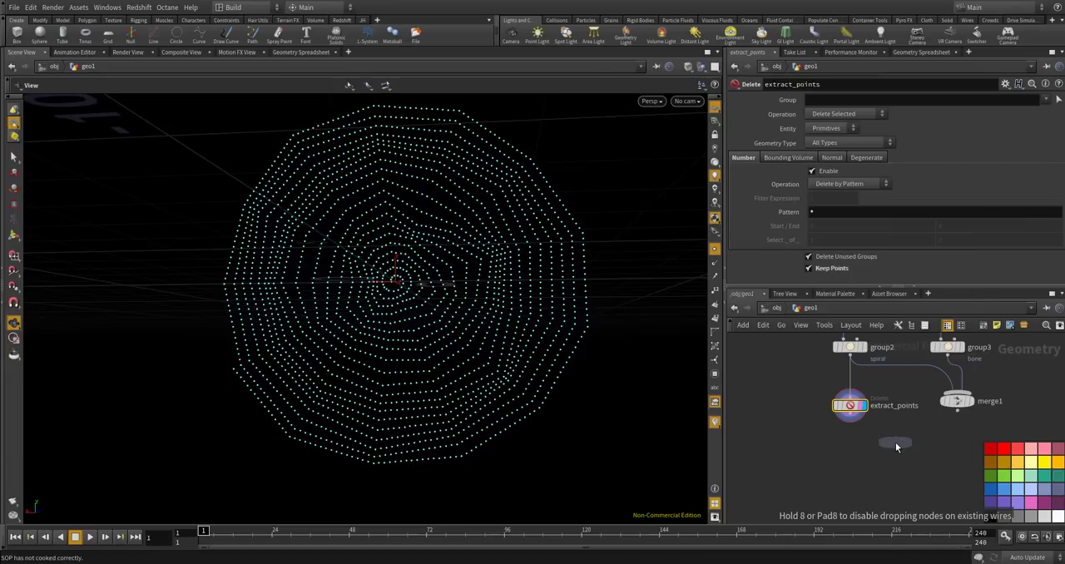
pyautogui.click(896, 447)
pyautogui.scroll(2, 891, 383)
pyautogui.scroll(1, 982, 387)
pyautogui.scroll(-2, 985, 344)
pyautogui.moveTo(972, 339); pyautogui.dragTo(910, 434)
pyautogui.click(925, 444)
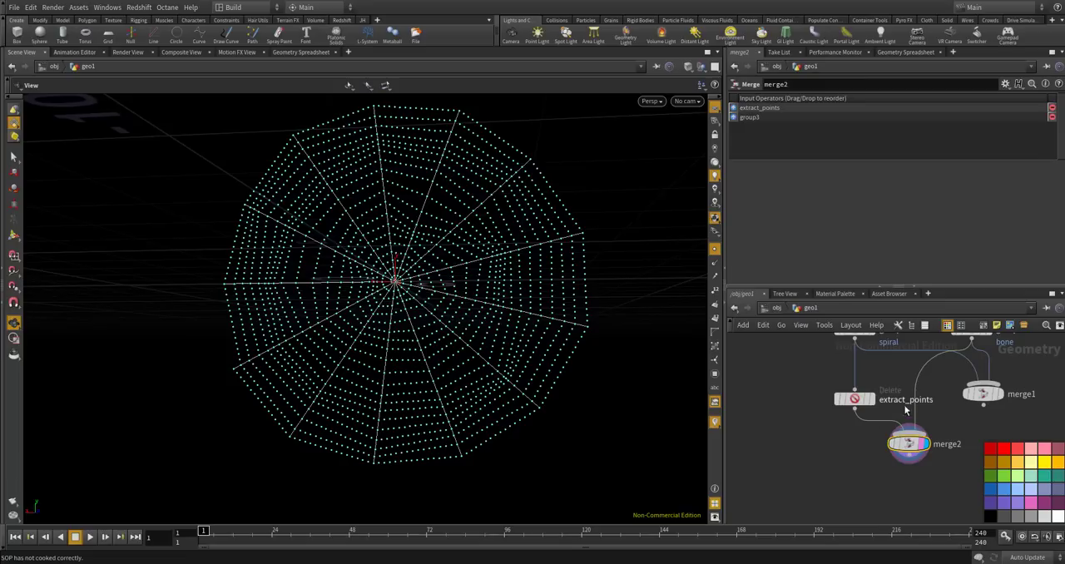
# Inspect merge2's primitive and point attributes in the geometry spreadsheet to check the spiral and bone groups.
pyautogui.click(907, 52)
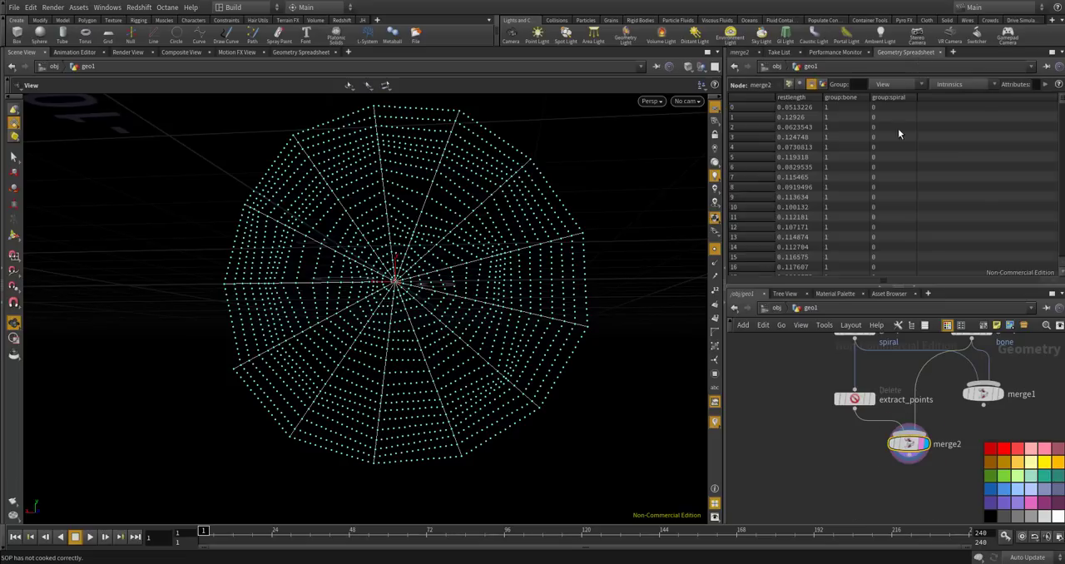
pyautogui.scroll(-4, 826, 116)
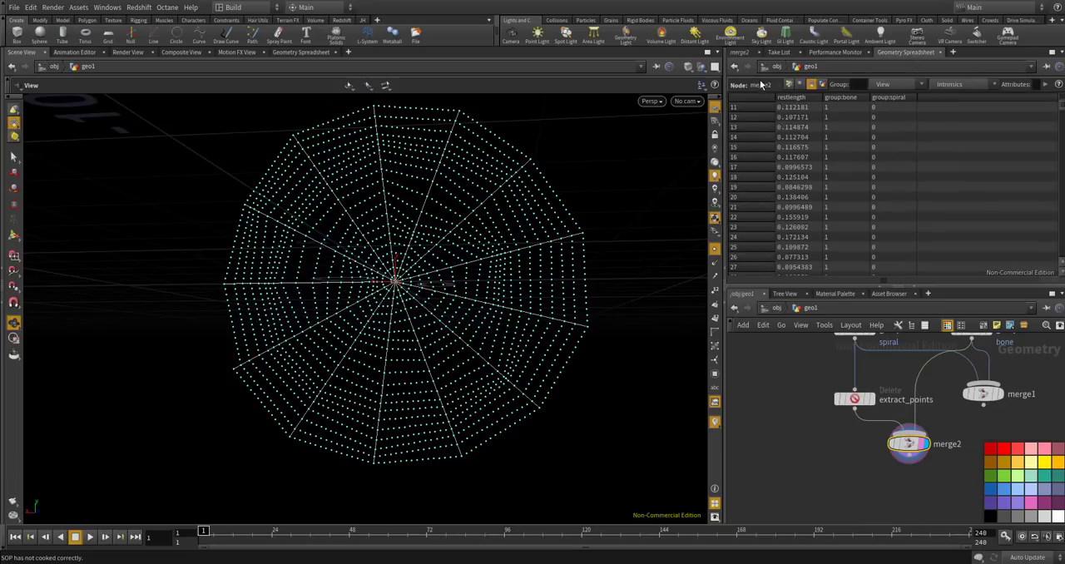
pyautogui.click(789, 85)
pyautogui.scroll(14, 956, 168)
pyautogui.scroll(15, 1018, 153)
pyautogui.scroll(11, 1009, 141)
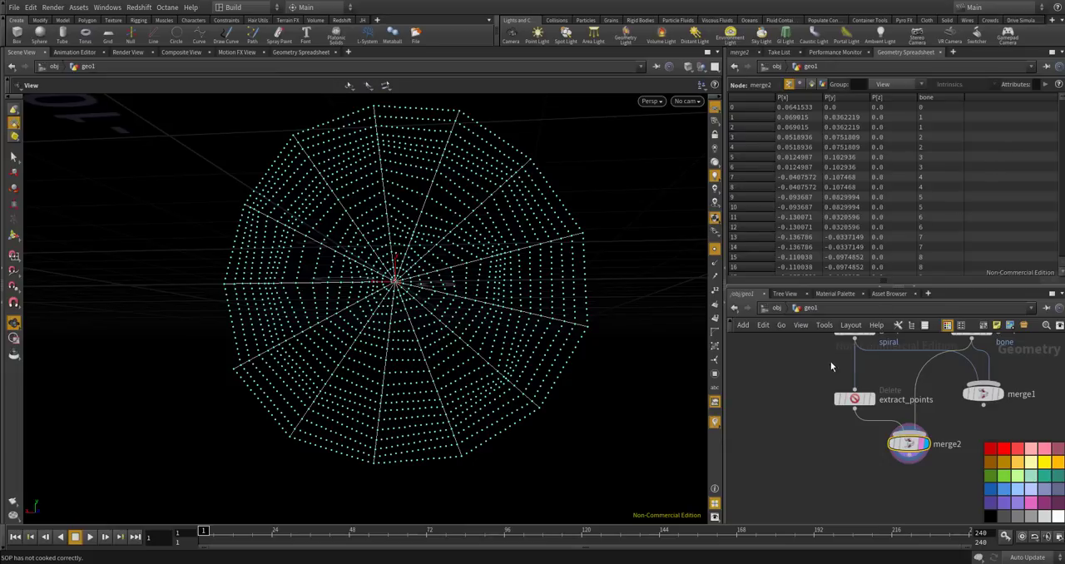
# Try setting group2's group type to Points and check the spiral point group on merge2 in the geometry spreadsheet.
pyautogui.moveTo(840, 364); pyautogui.dragTo(808, 426, button='middle')
pyautogui.scroll(3, 828, 405)
pyautogui.click(852, 391)
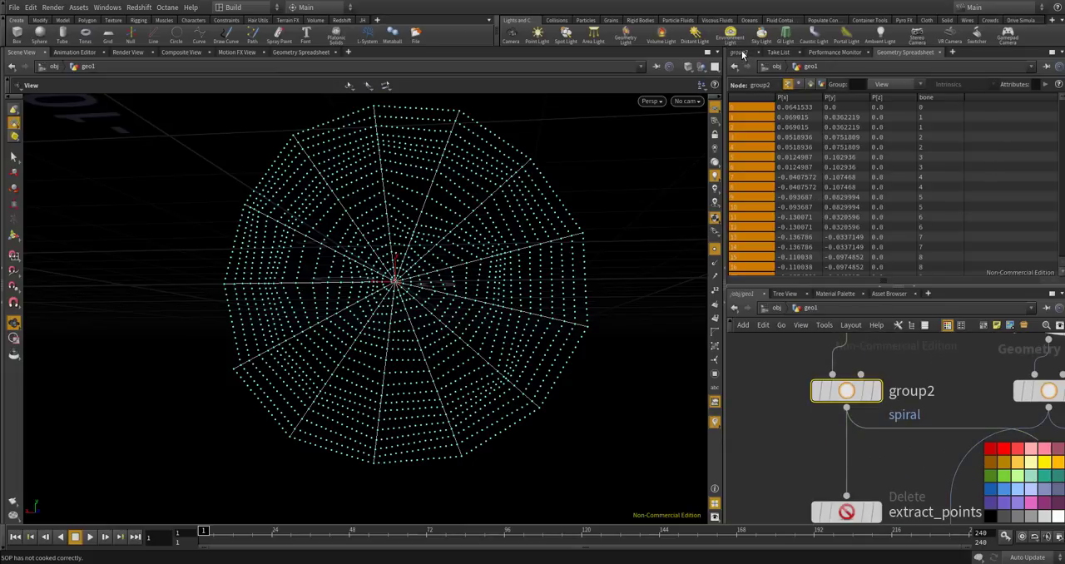
pyautogui.click(741, 52)
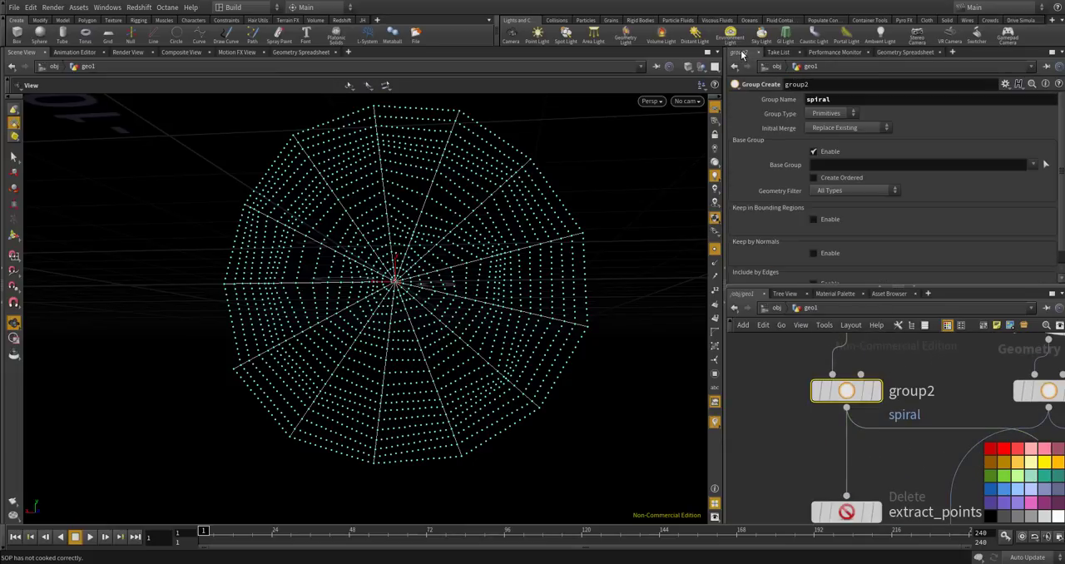
pyautogui.click(826, 113)
pyautogui.click(829, 124)
pyautogui.scroll(-3, 788, 359)
pyautogui.scroll(3, 862, 458)
pyautogui.click(865, 454)
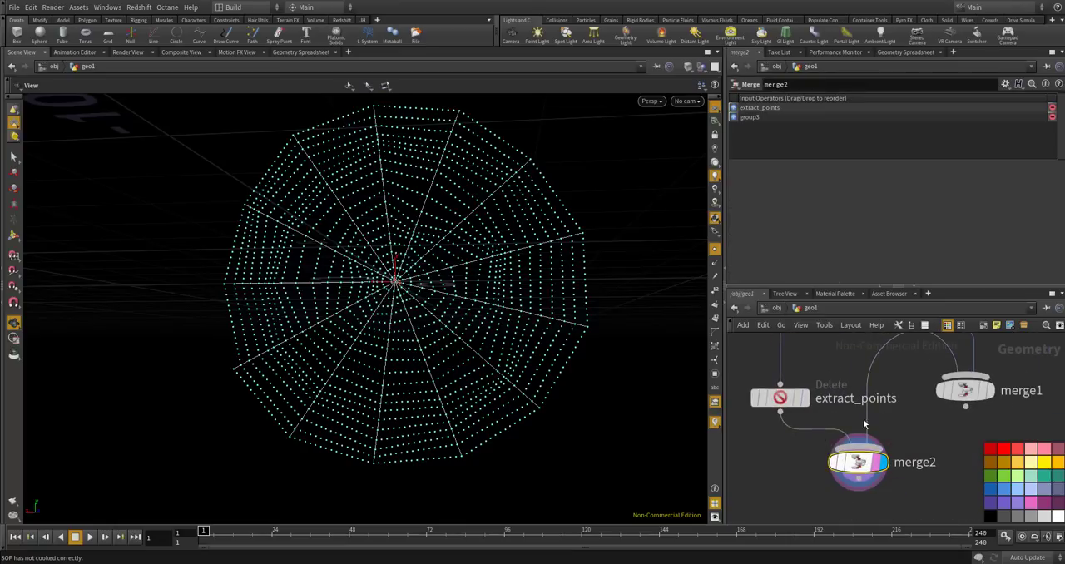
pyautogui.click(889, 52)
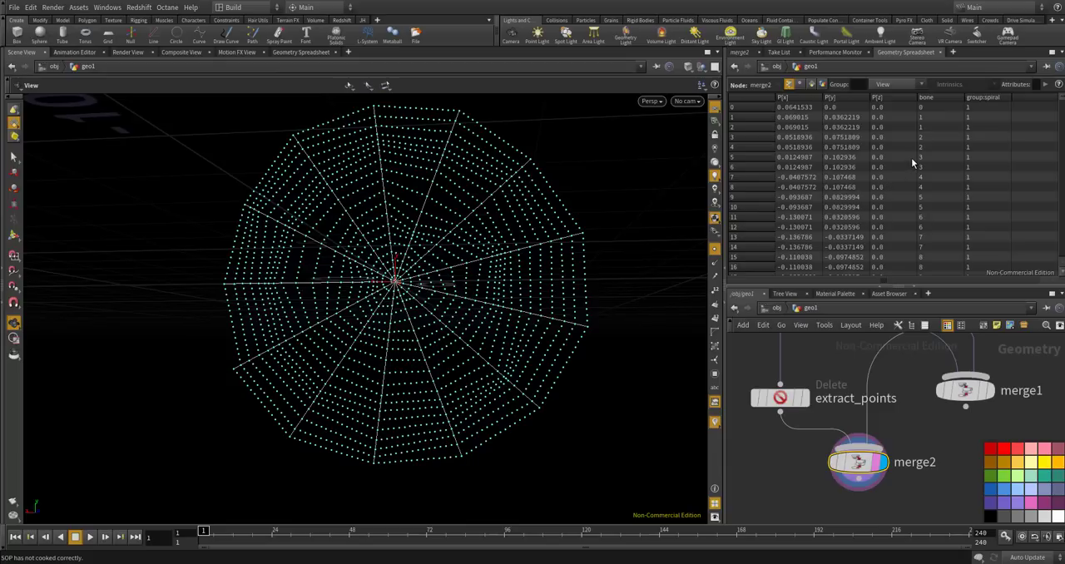
pyautogui.scroll(-2, 820, 369)
pyautogui.scroll(2, 813, 389)
# Restore group2's group type to Primitives and return the display to merge2.
pyautogui.click(815, 358)
pyautogui.click(815, 418)
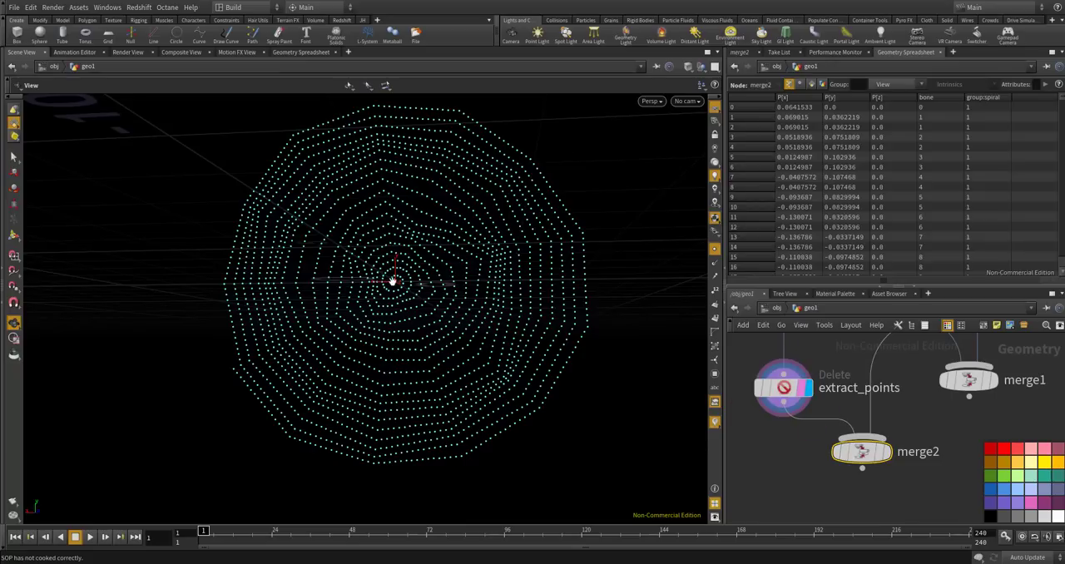
pyautogui.moveTo(824, 379); pyautogui.dragTo(853, 482, button='middle')
pyautogui.click(814, 393)
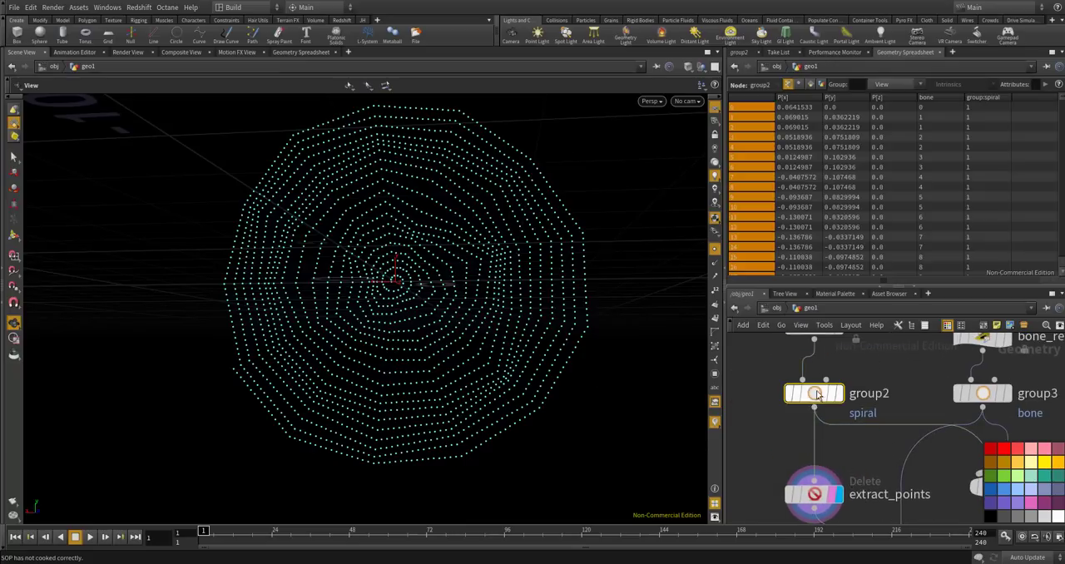
pyautogui.click(736, 55)
pyautogui.click(839, 116)
pyautogui.click(836, 127)
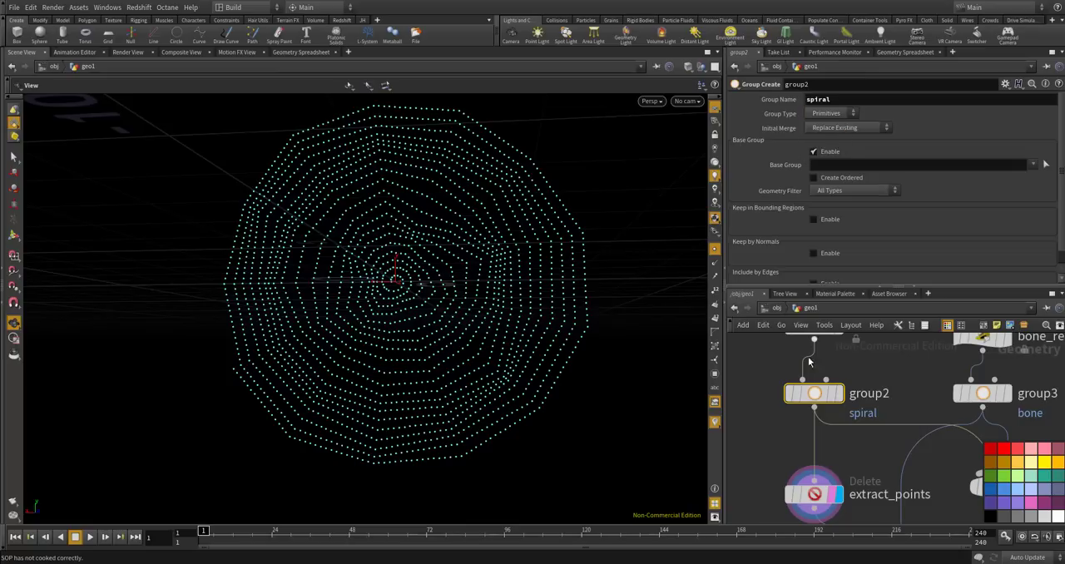
pyautogui.scroll(-3, 814, 344)
pyautogui.scroll(3, 864, 492)
pyautogui.click(893, 479)
pyautogui.click(878, 479)
pyautogui.click(873, 480)
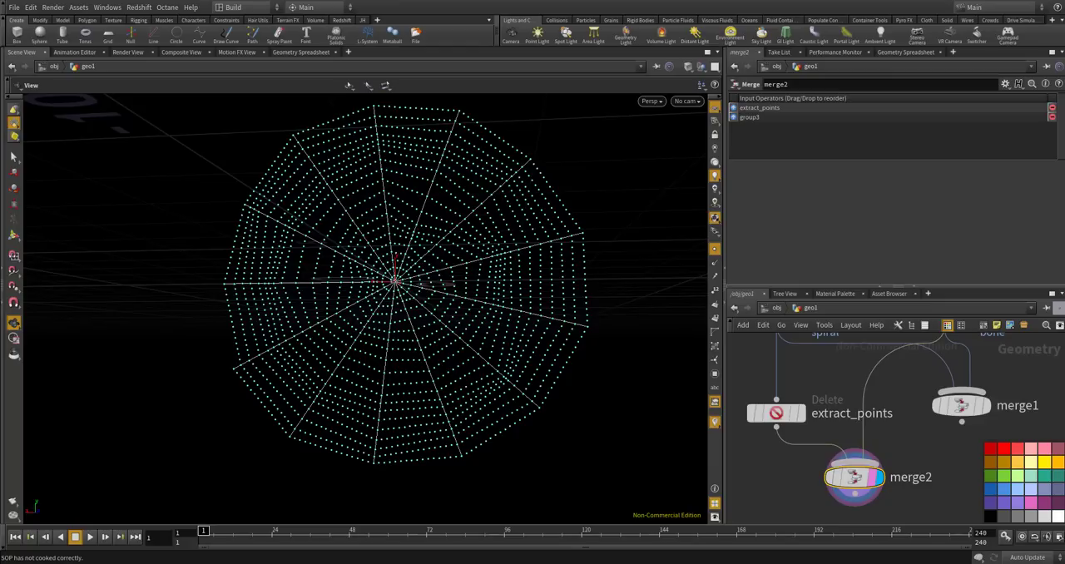
# Show point numbers on the merge2 output, examine the numbering around the web's centre, and hide the numbers again.
pyautogui.scroll(-2, 872, 378)
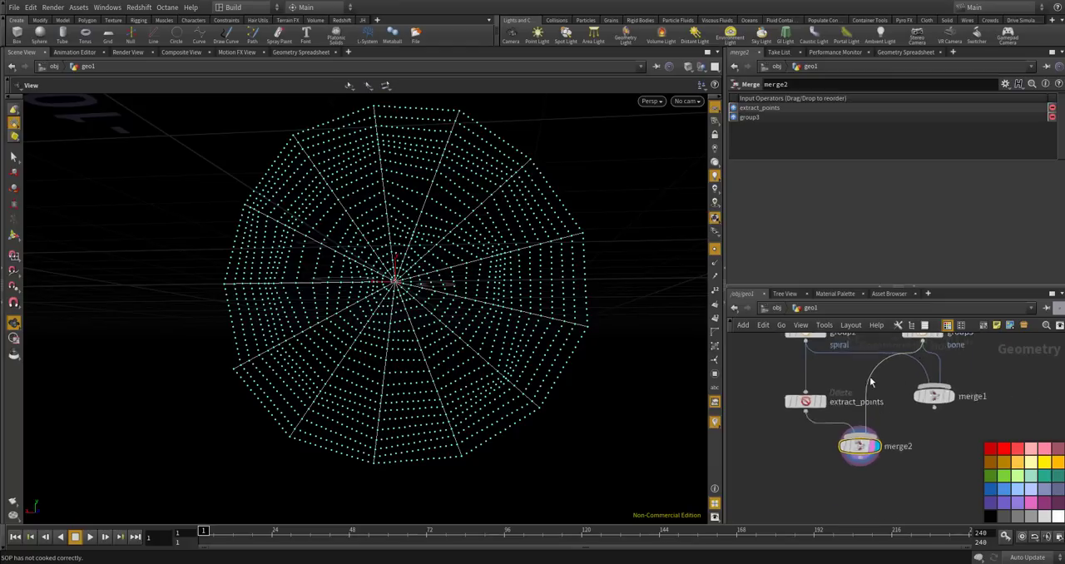
pyautogui.scroll(2, 870, 457)
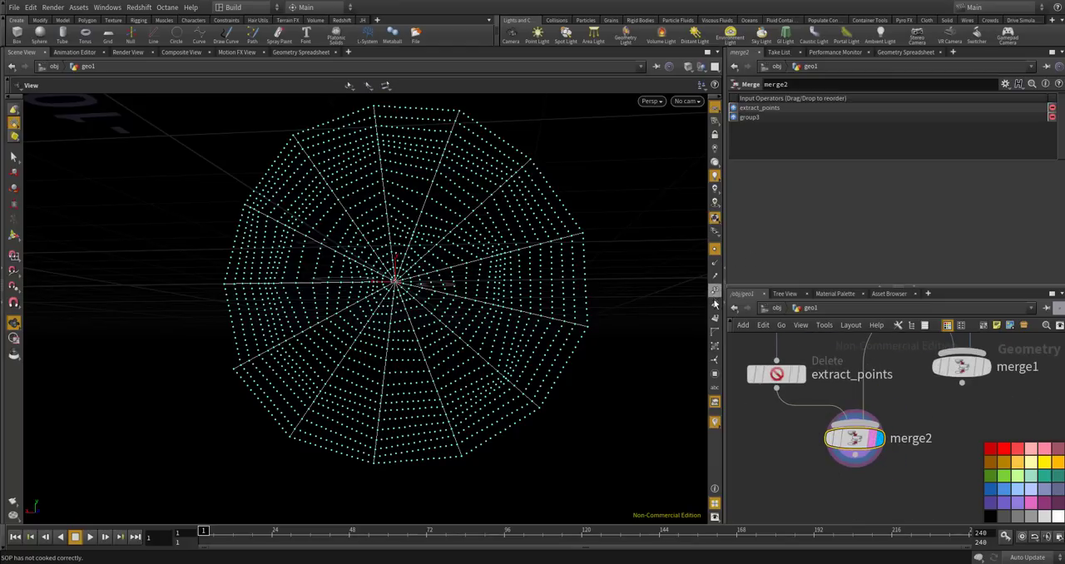
pyautogui.click(714, 290)
pyautogui.scroll(1, 398, 274)
pyautogui.scroll(10, 391, 292)
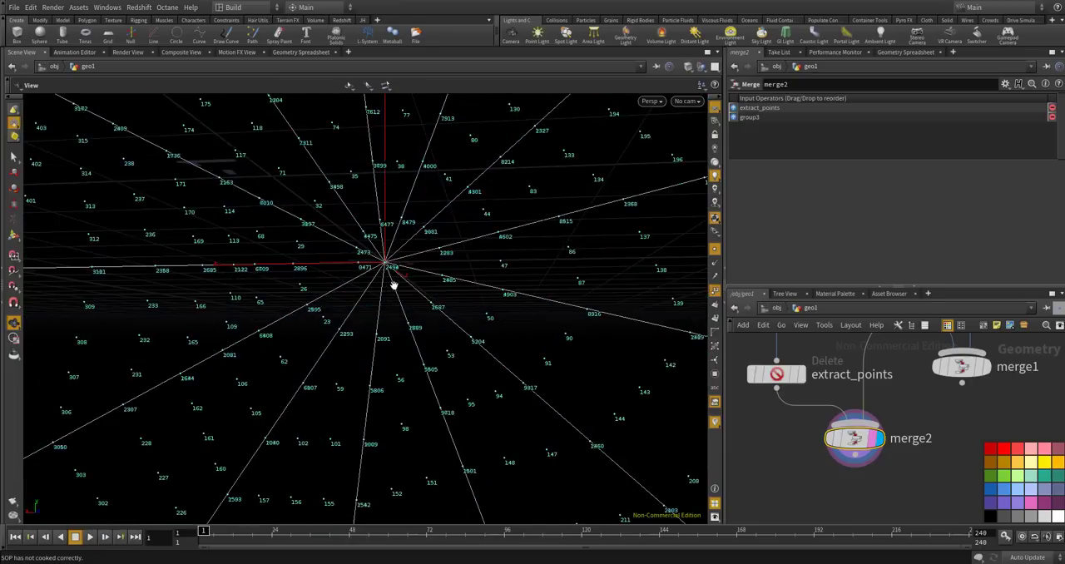
pyautogui.scroll(-10, 454, 298)
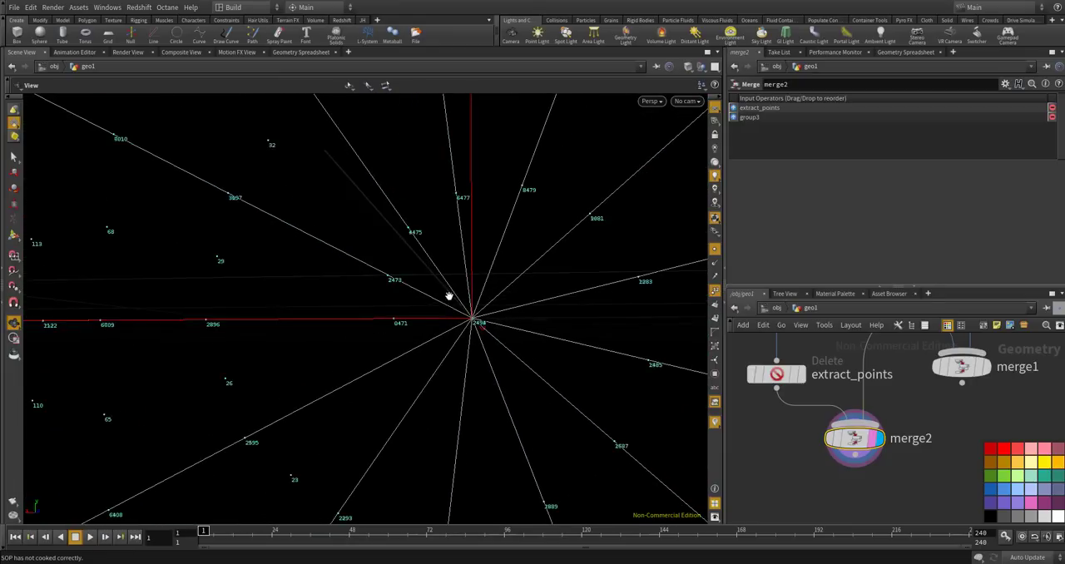
pyautogui.scroll(6, 499, 255)
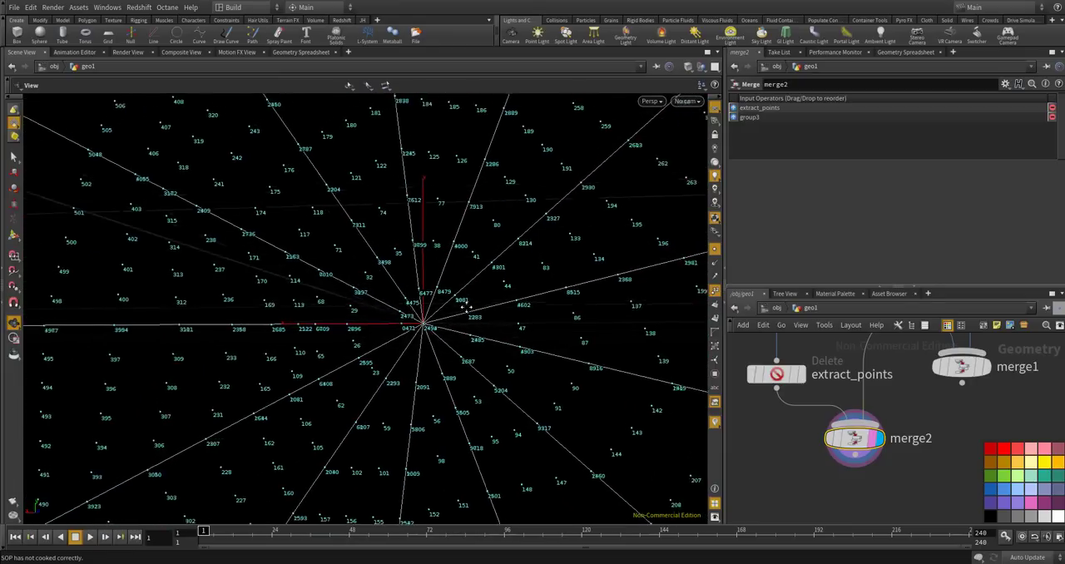
pyautogui.scroll(-3, 499, 245)
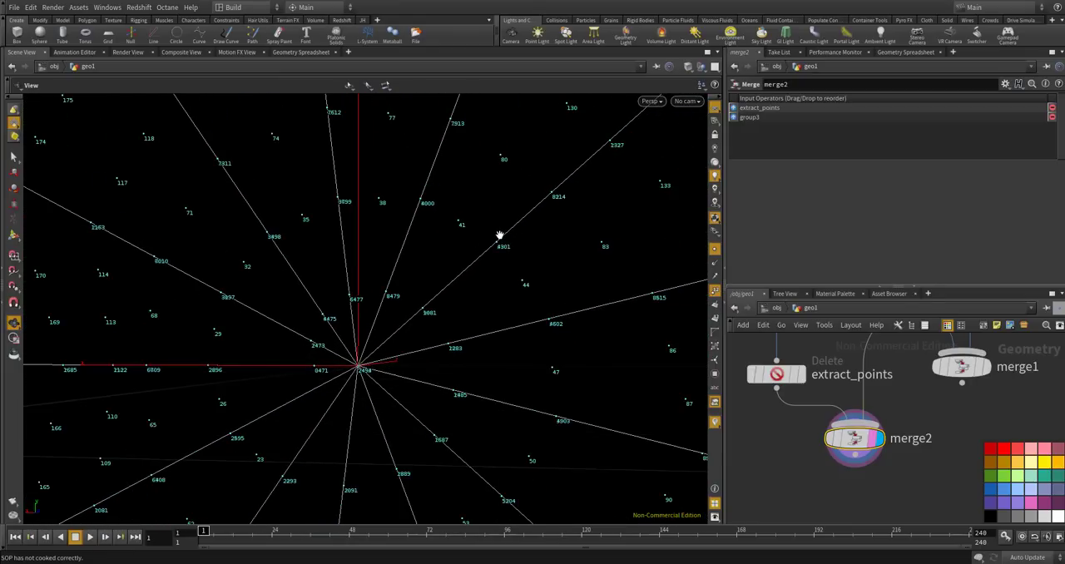
pyautogui.scroll(-8, 396, 338)
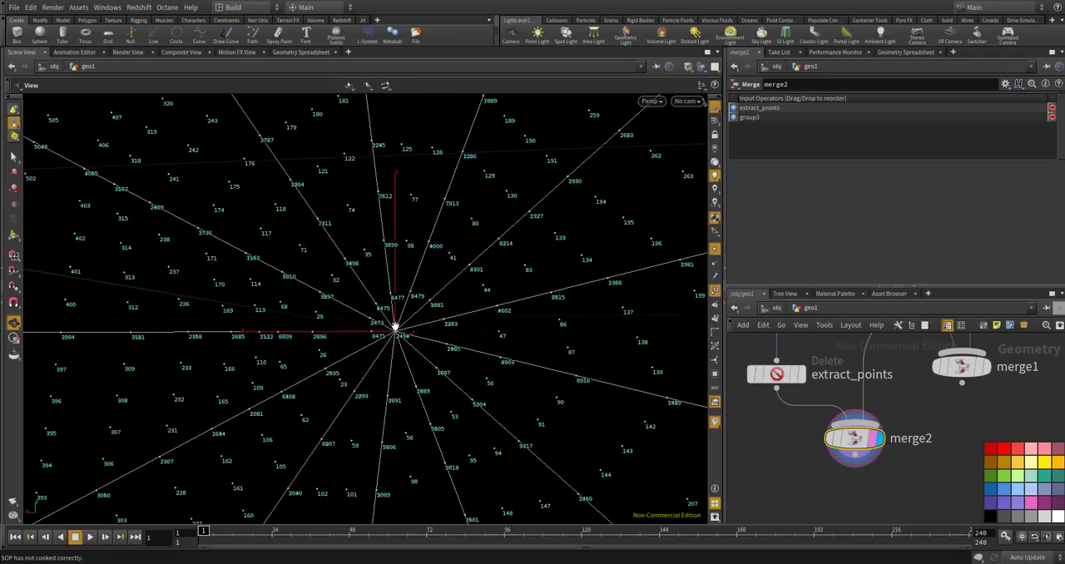
pyautogui.scroll(-6, 398, 336)
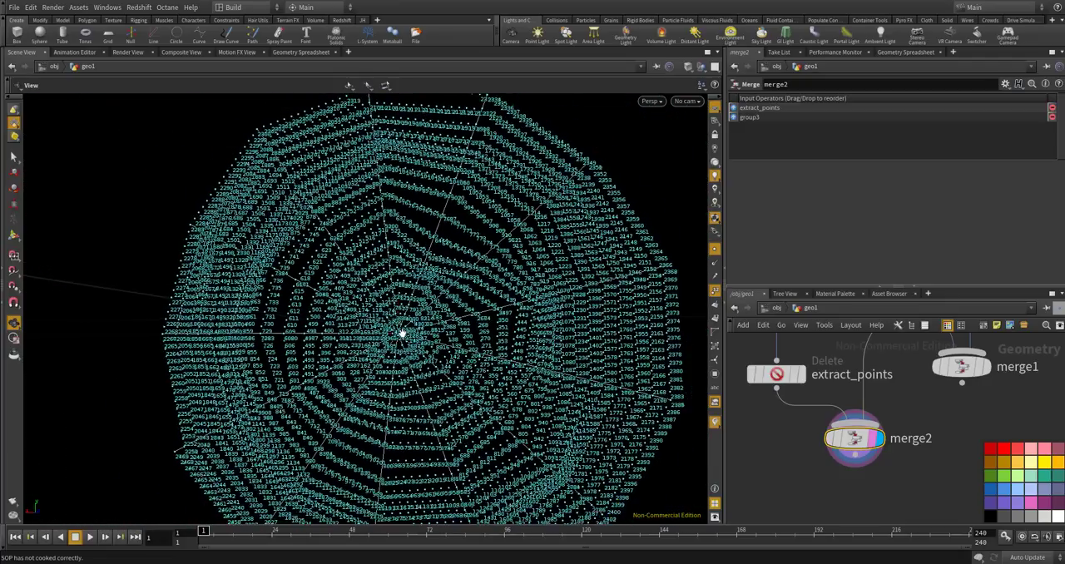
pyautogui.click(713, 294)
pyautogui.scroll(-1, 582, 295)
pyautogui.moveTo(549, 310); pyautogui.dragTo(599, 287)
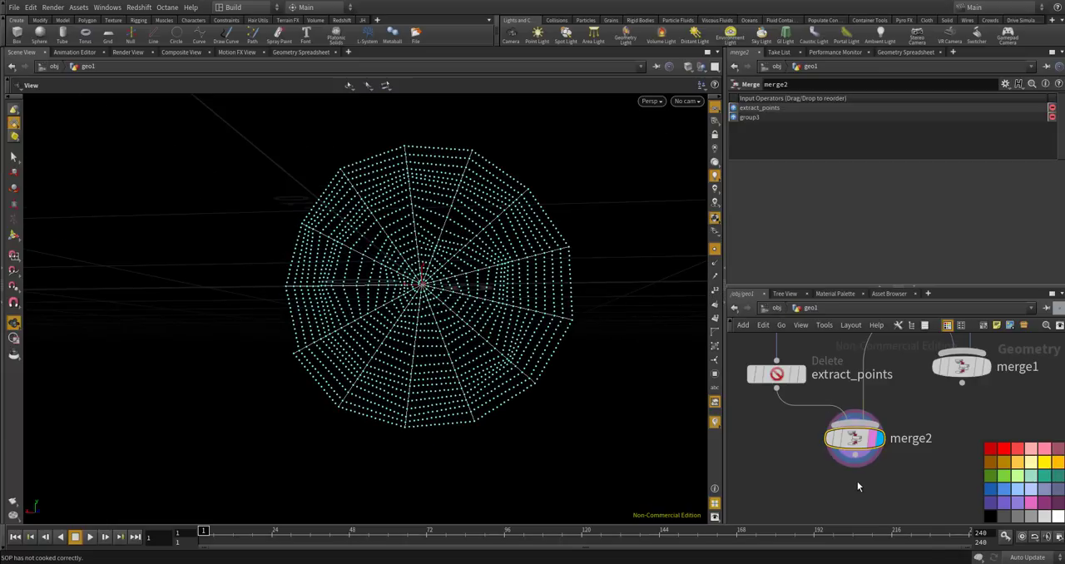
# Add a Fuse node fed by merge2, display it, and enable Keep Unused Points.
pyautogui.press('Tab')
pyautogui.write('fuse')
pyautogui.press('Return')
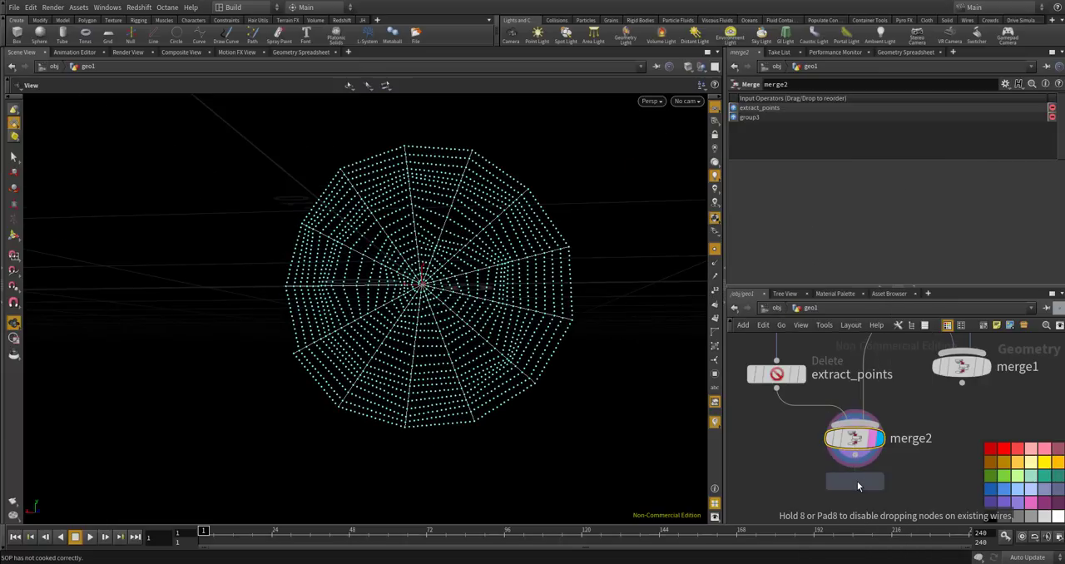
pyautogui.click(858, 499)
pyautogui.moveTo(856, 455); pyautogui.dragTo(855, 491)
pyautogui.scroll(-3, 872, 470)
pyautogui.scroll(3, 873, 469)
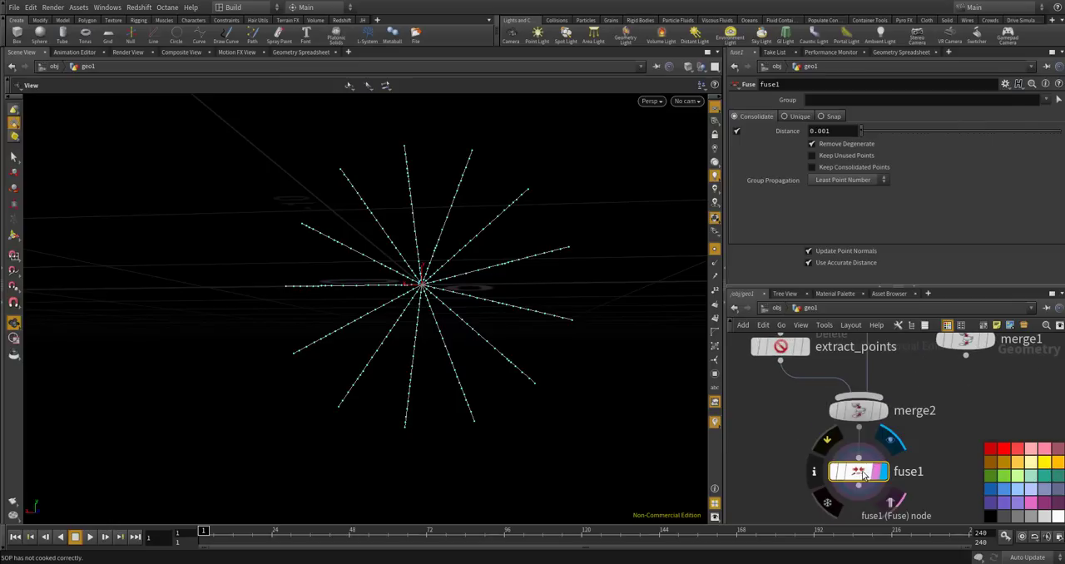
pyautogui.click(811, 156)
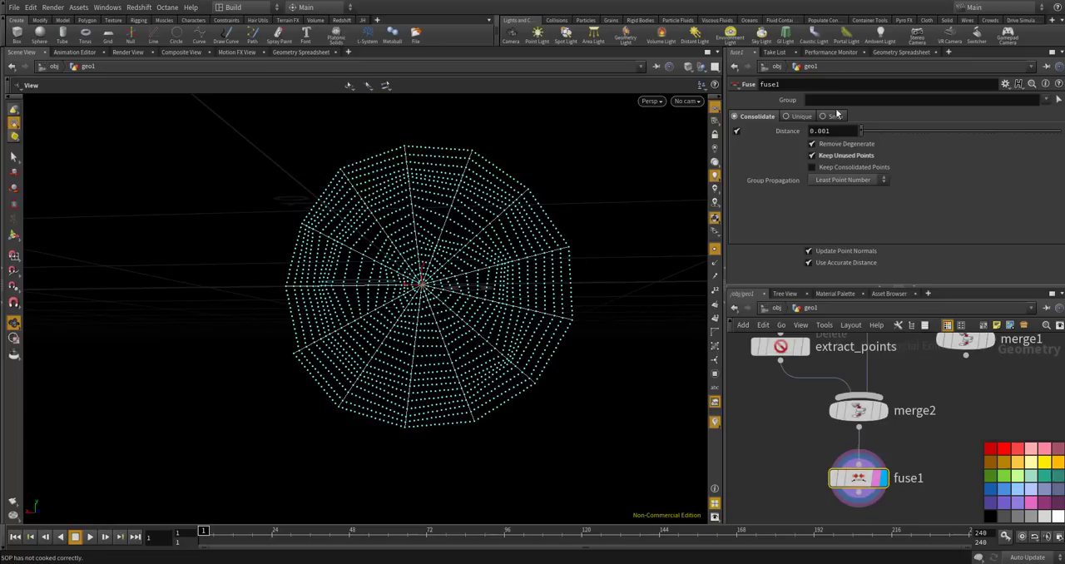
# Review fuse1's point attributes in the geometry spreadsheet.
pyautogui.click(895, 53)
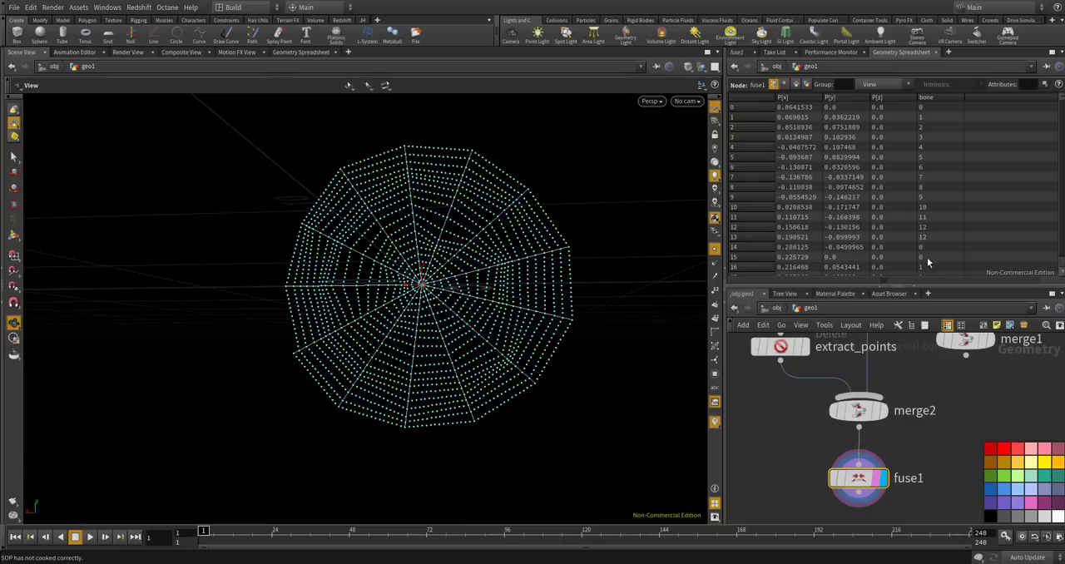
pyautogui.moveTo(948, 335)
pyautogui.scroll(-3, 886, 384)
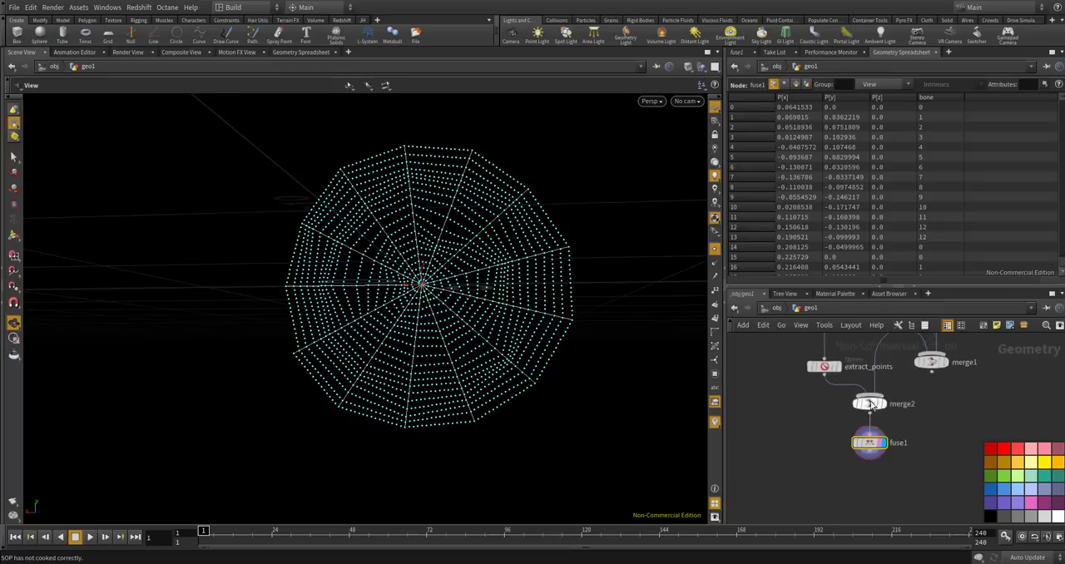
pyautogui.scroll(3, 870, 504)
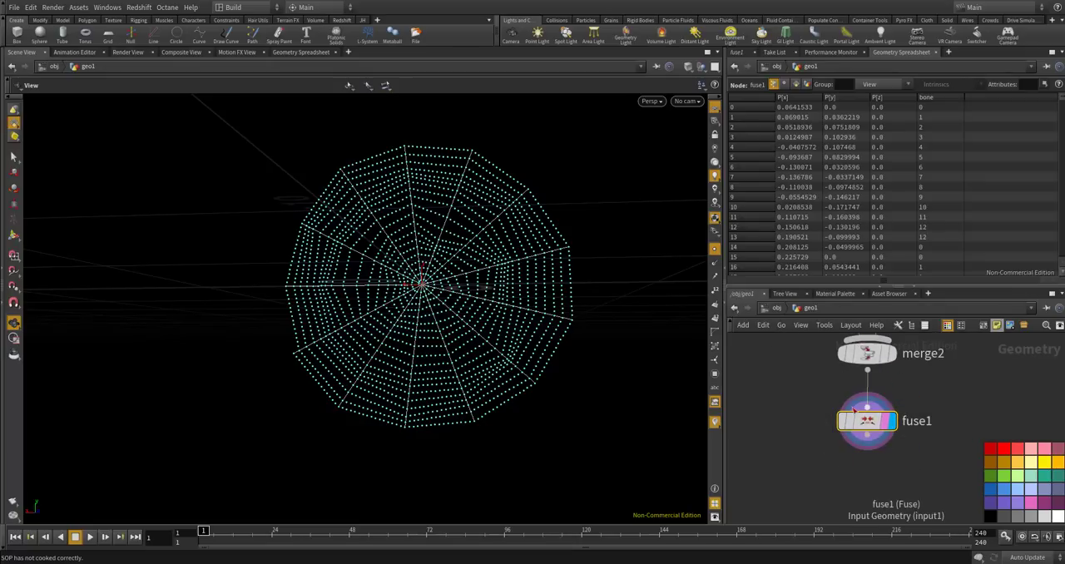
# Add a Primitive Wrangle node below fuse1.
pyautogui.press('Tab')
pyautogui.write('pri')
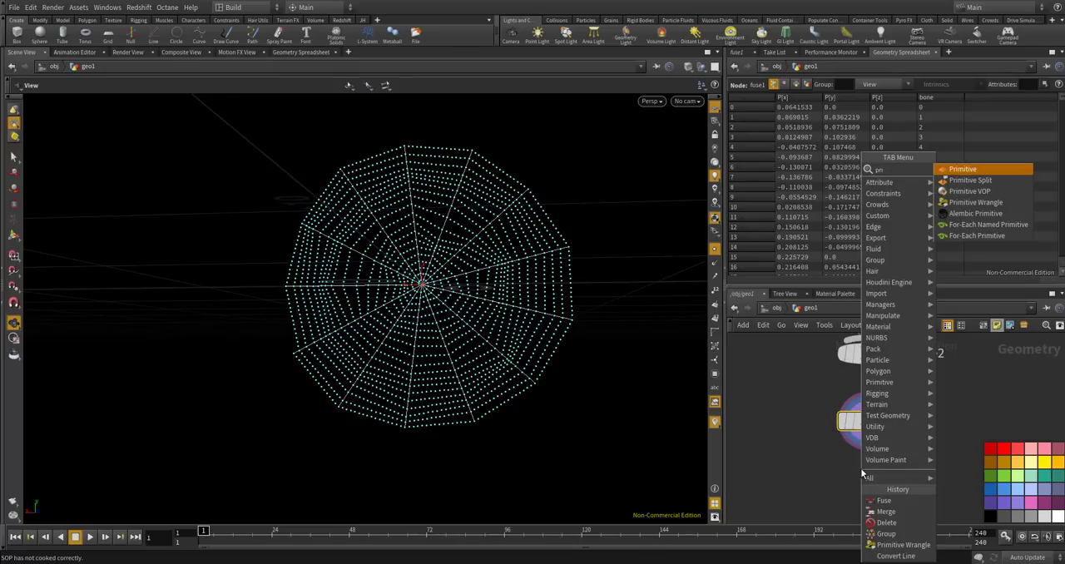
pyautogui.write('mitiv')
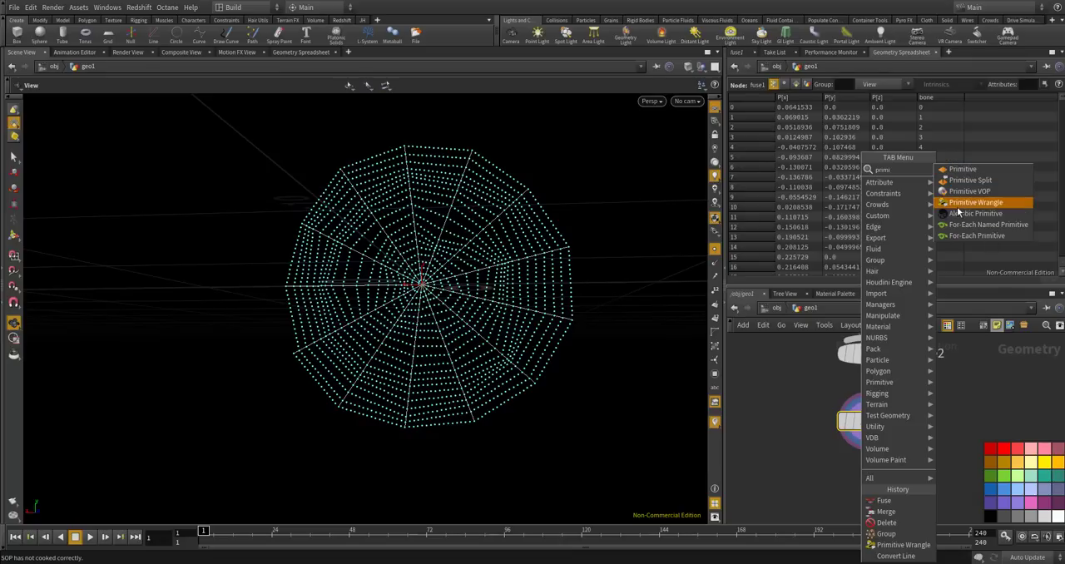
pyautogui.click(957, 207)
pyautogui.click(870, 479)
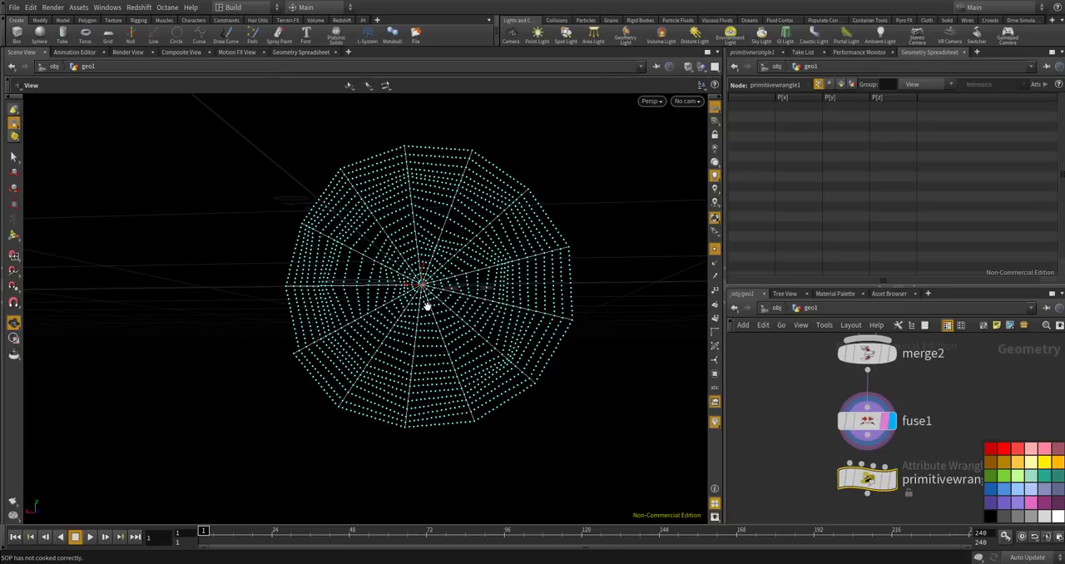
pyautogui.scroll(8, 438, 305)
pyautogui.scroll(2, 409, 259)
pyautogui.scroll(1, 409, 259)
pyautogui.scroll(-6, 472, 303)
pyautogui.scroll(-2, 477, 300)
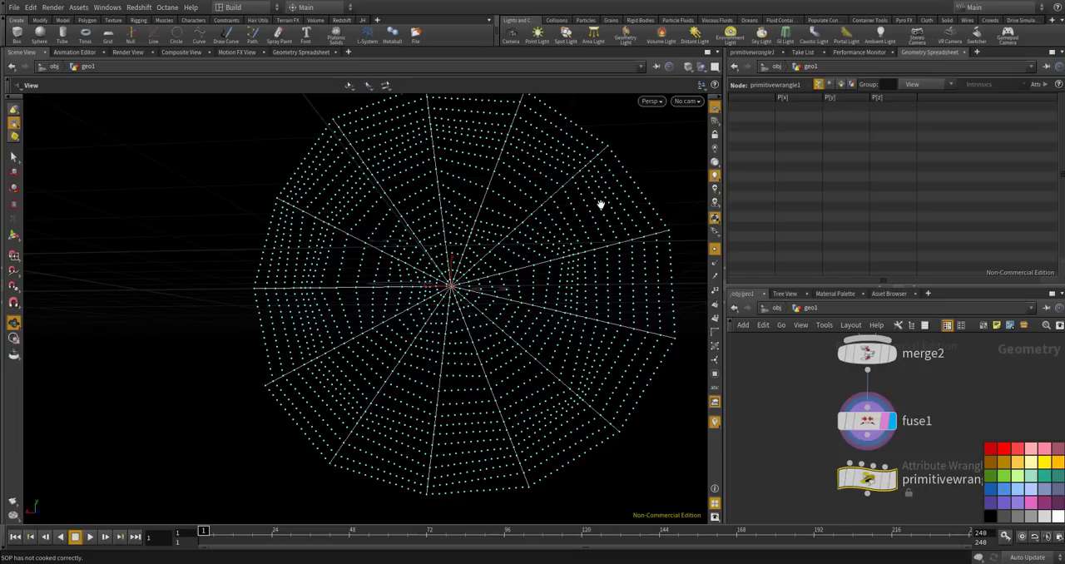
# Position the primitive wrangle beneath fuse1, feed fuse1 into its first input, and display the wrangle.
pyautogui.moveTo(844, 385); pyautogui.dragTo(833, 355, button='middle')
pyautogui.scroll(1, 839, 366)
pyautogui.moveTo(861, 413); pyautogui.dragTo(866, 479)
pyautogui.click(892, 468)
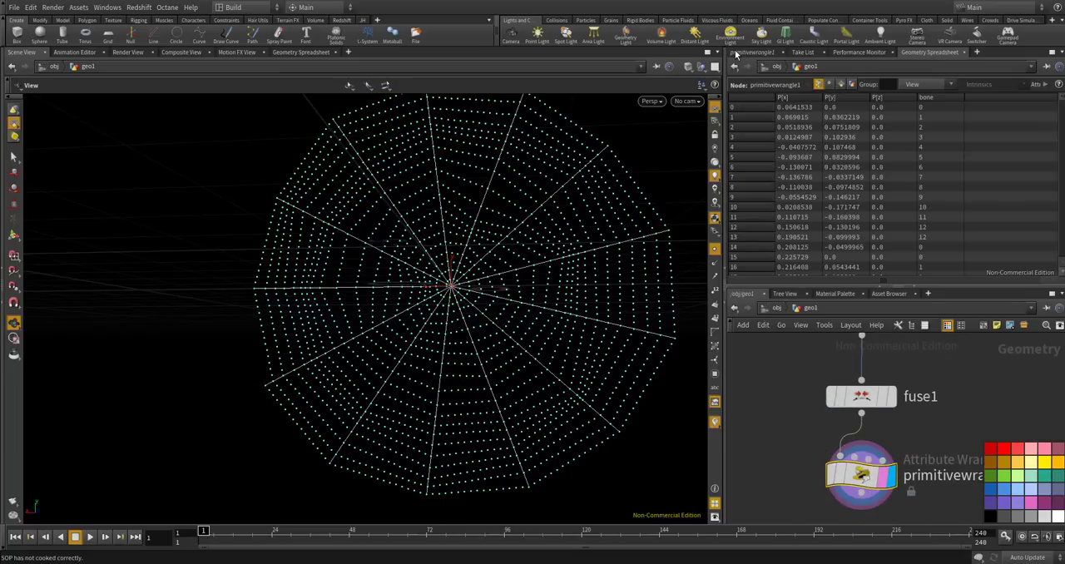
# Restrict primitivewrangle1 to the bone group.
pyautogui.click(739, 53)
pyautogui.click(798, 189)
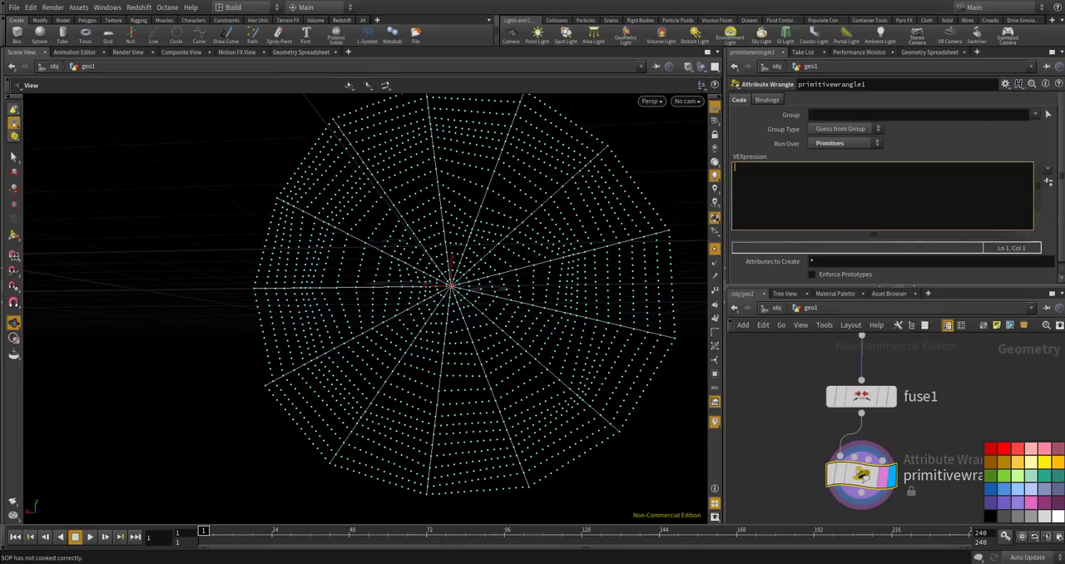
pyautogui.click(845, 114)
pyautogui.write('bone')
pyautogui.press('Return')
pyautogui.click(841, 176)
# Review fuse1's primitive attributes and group memberships in the geometry spreadsheet.
pyautogui.scroll(-3, 817, 413)
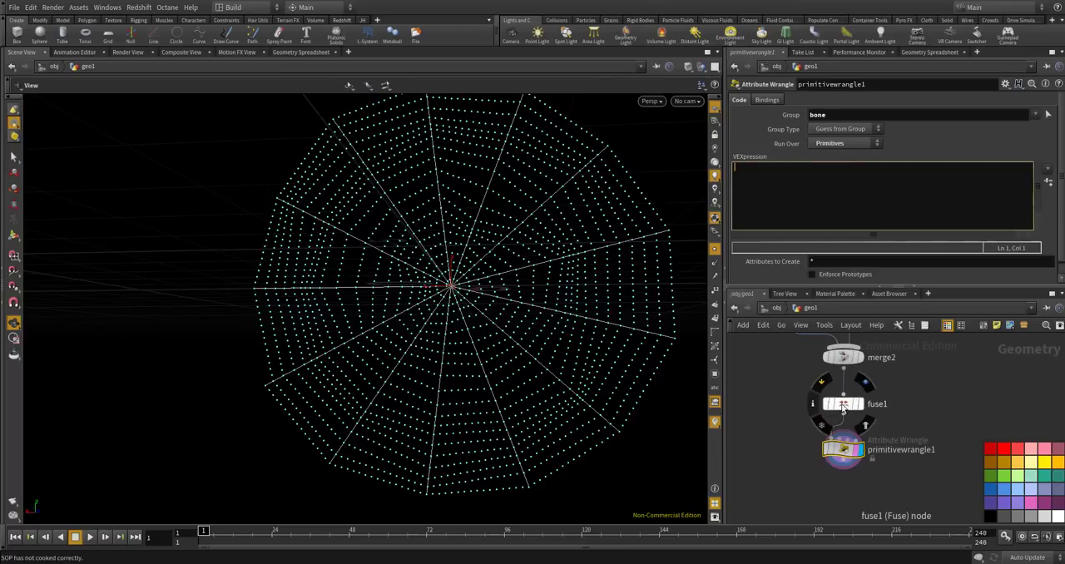
pyautogui.click(843, 404)
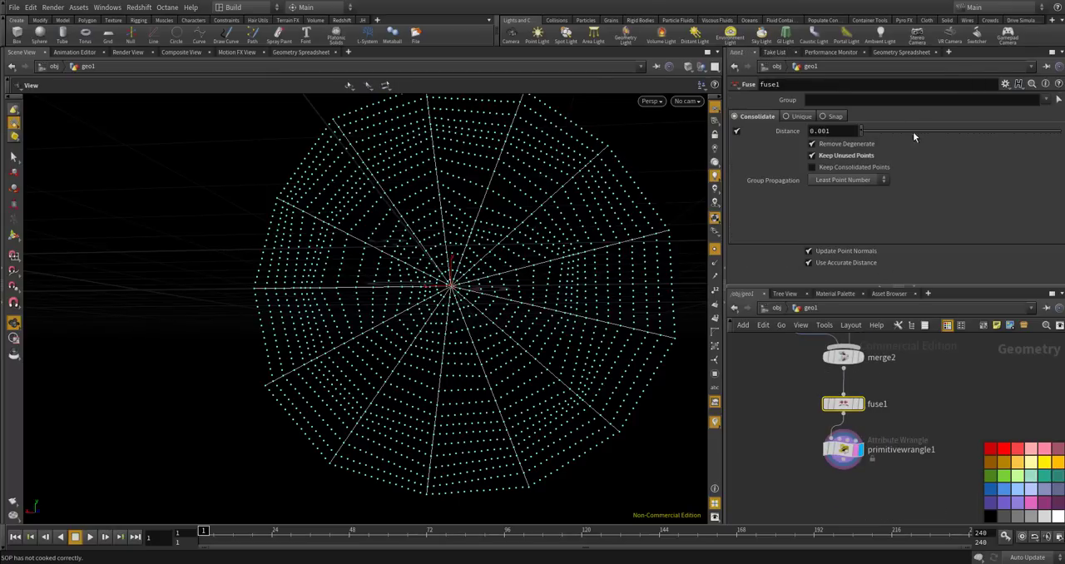
pyautogui.click(923, 52)
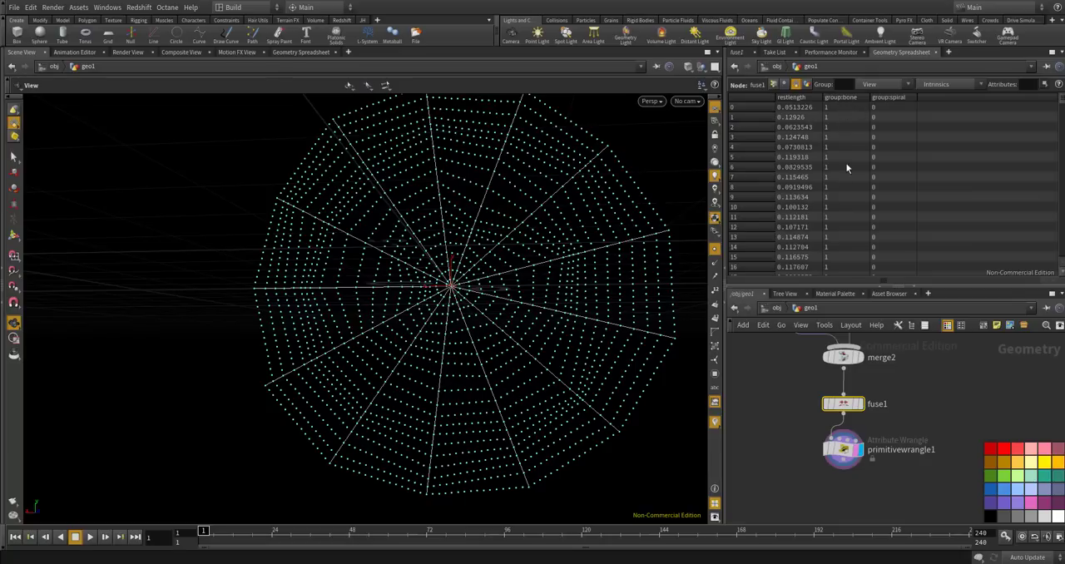
pyautogui.scroll(-10, 846, 168)
pyautogui.scroll(10, 846, 183)
pyautogui.click(840, 449)
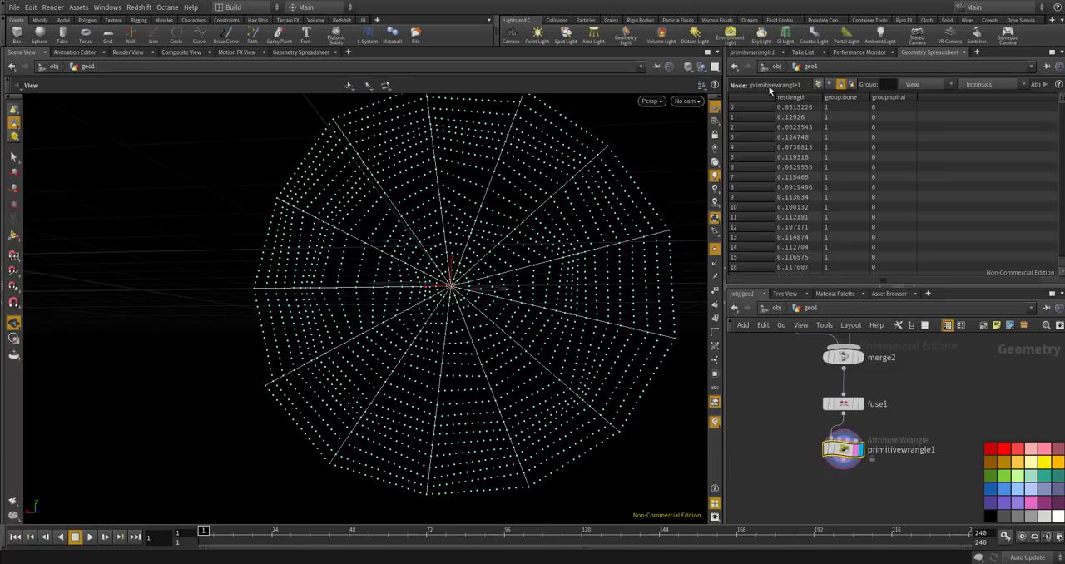
pyautogui.click(751, 52)
pyautogui.click(799, 166)
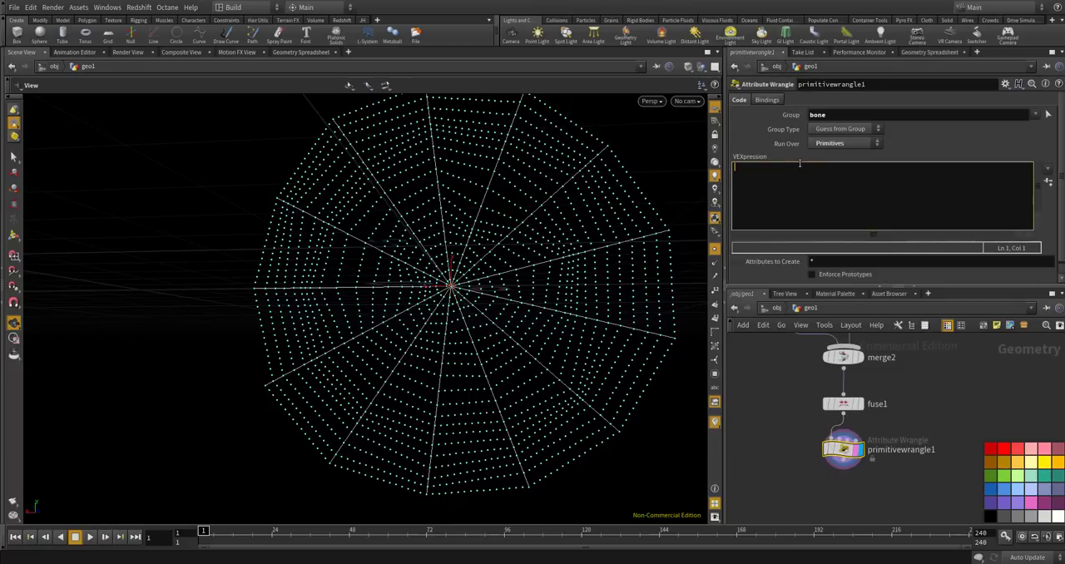
pyautogui.write('int @ts')
pyautogui.press('BackSpace')
pyautogui.press('BackSpace')
pyautogui.press('BackSpace')
pyautogui.write('pts')
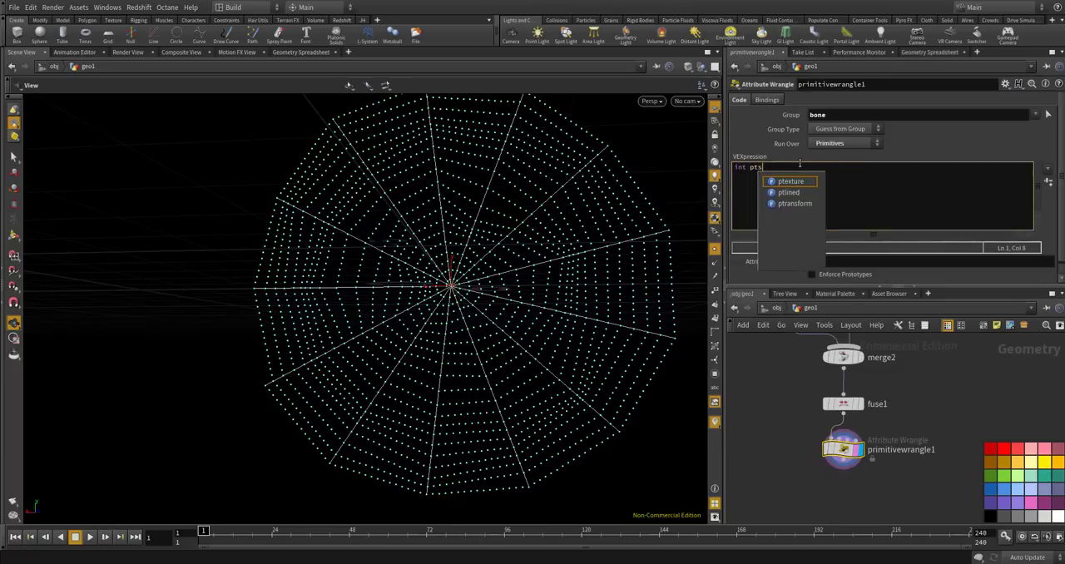
pyautogui.write('[] = prim')
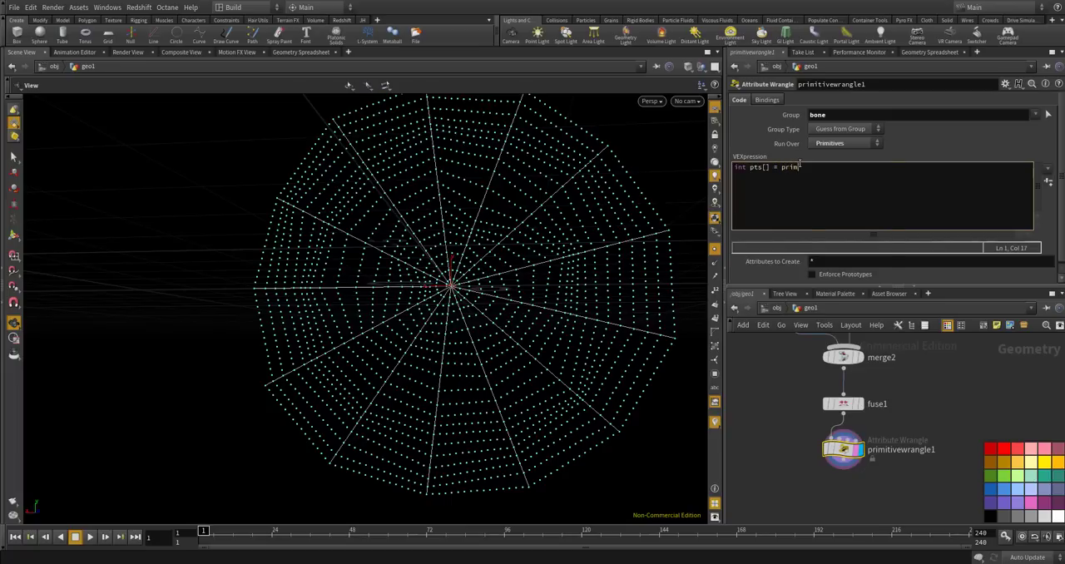
pyautogui.write('points(')
pyautogui.write('()')
pyautogui.write('0, "@prim')
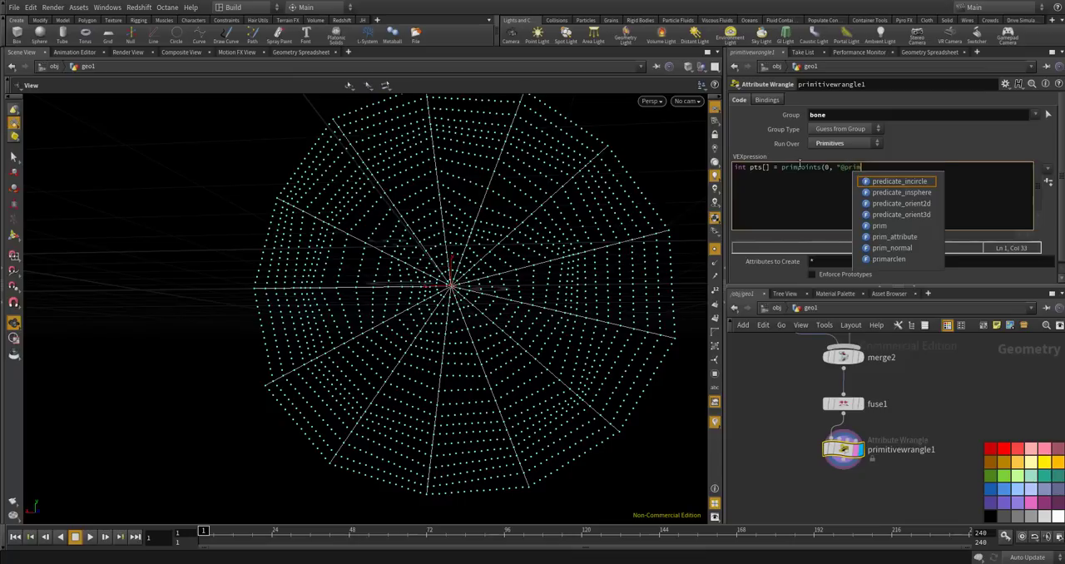
pyautogui.press('BackSpace')
pyautogui.press('BackSpace')
pyautogui.press('BackSpace')
pyautogui.press('BackSpace')
pyautogui.press('BackSpace')
pyautogui.press('BackSpace')
pyautogui.write('@p')
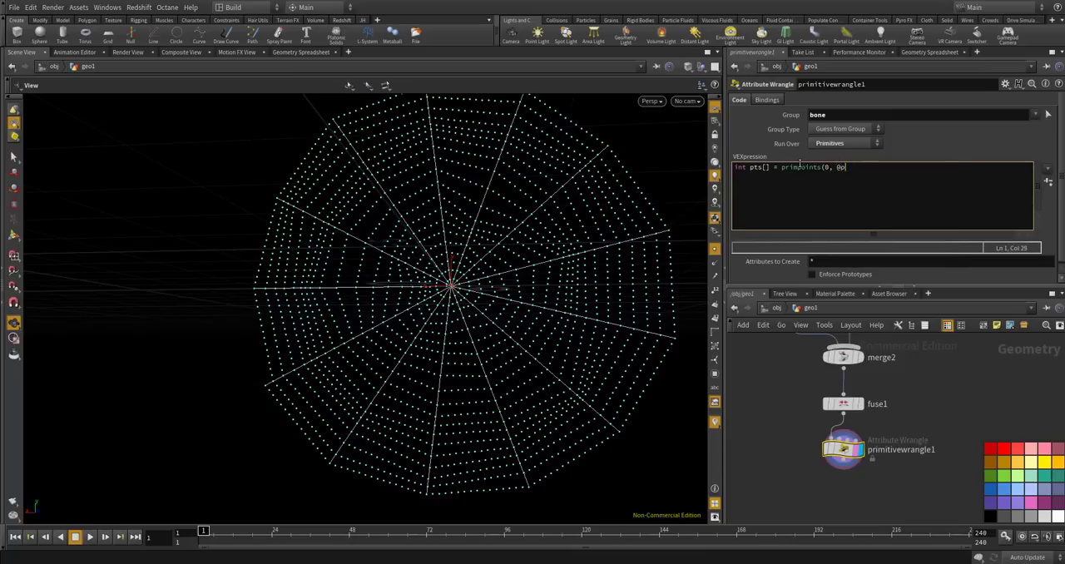
pyautogui.write('rimnum);')
# Add the loop for(int i=0; i<len(pts); i++) with int pt = pts[i]; inside its braces.
pyautogui.press('Return')
pyautogui.write('for(int i=0; i<')
pyautogui.write('len(')
pyautogui.write('len(pts)')
pyautogui.write('; i++)')
pyautogui.write('{')
pyautogui.press('Return')
pyautogui.write('}')
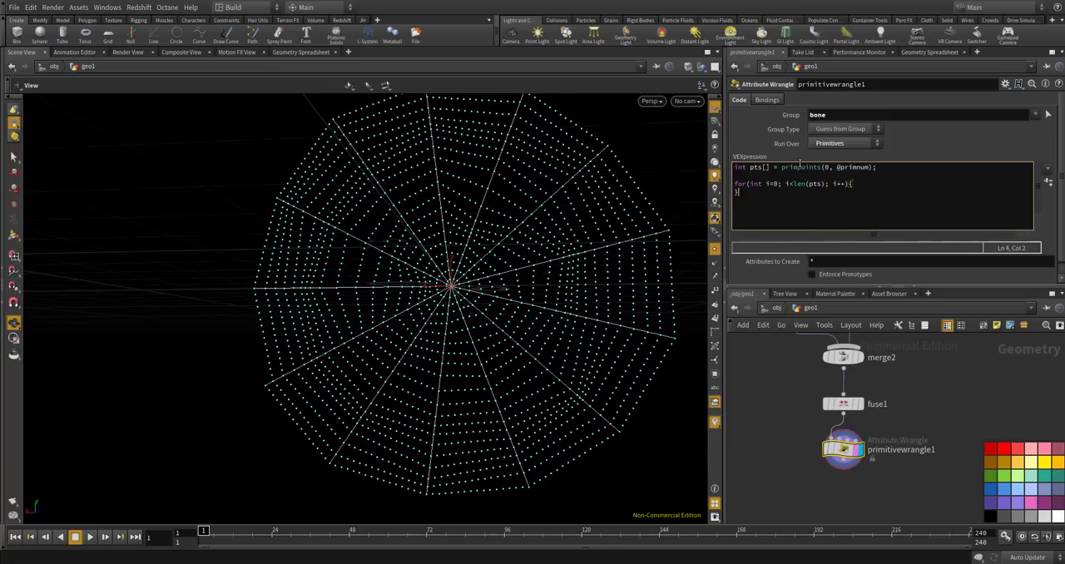
pyautogui.write('int pt = pts[i];')
pyautogui.press('Return')
# Add vector pos = point(0, "P", pt); inside the loop to read the point's position.
pyautogui.write('vector pos = point(0, "P"')
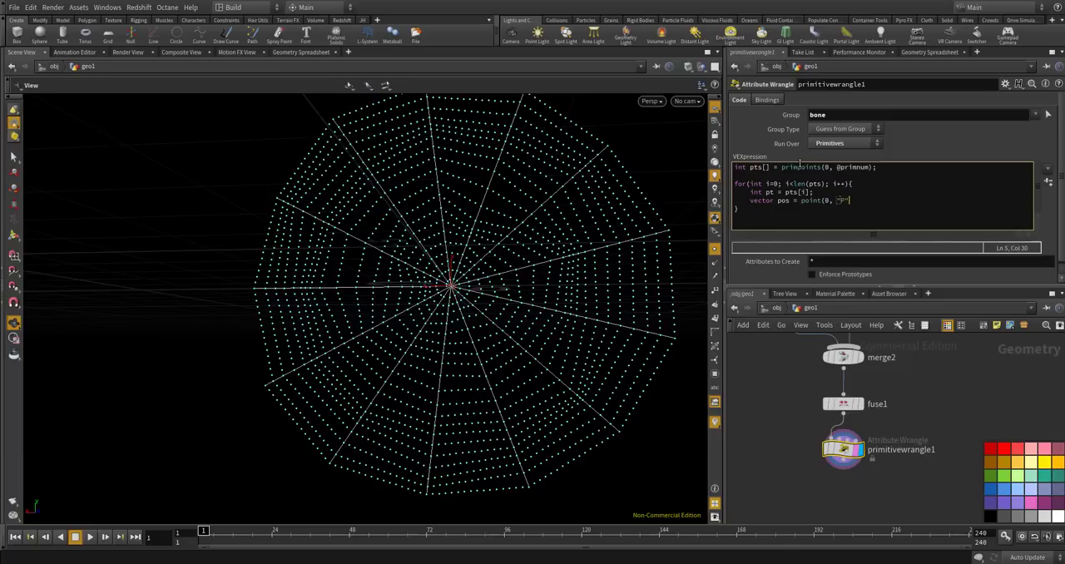
pyautogui.write(', pt);')
pyautogui.press('Return')
# Add setpointgroup(0, "bone", pt, 1); inside the loop and delete the vector pos line.
pyautogui.click(885, 216)
pyautogui.write('setpointgroup(0, "bone", ')
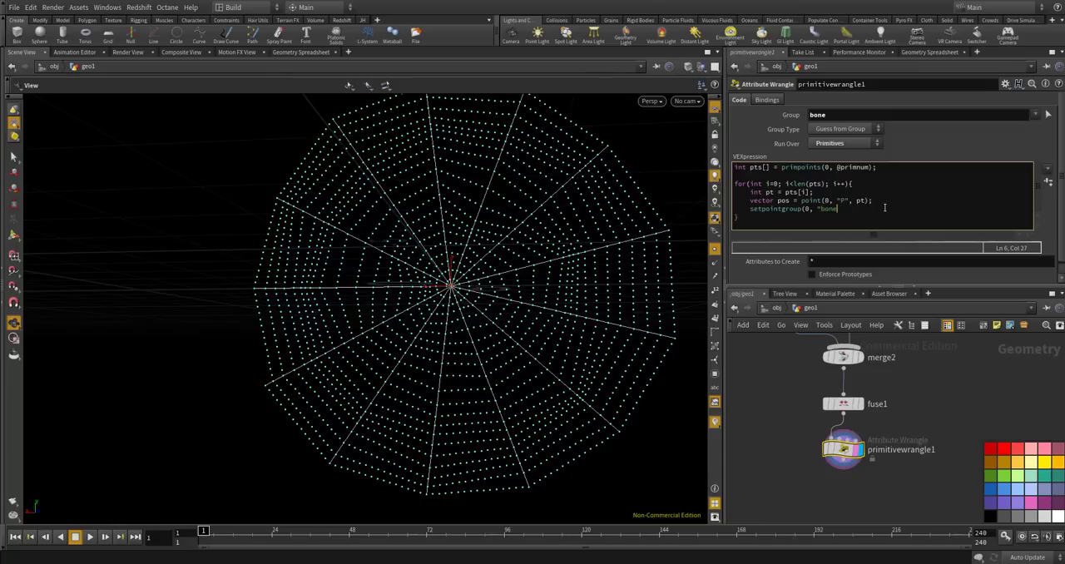
pyautogui.write('pt, 1);')
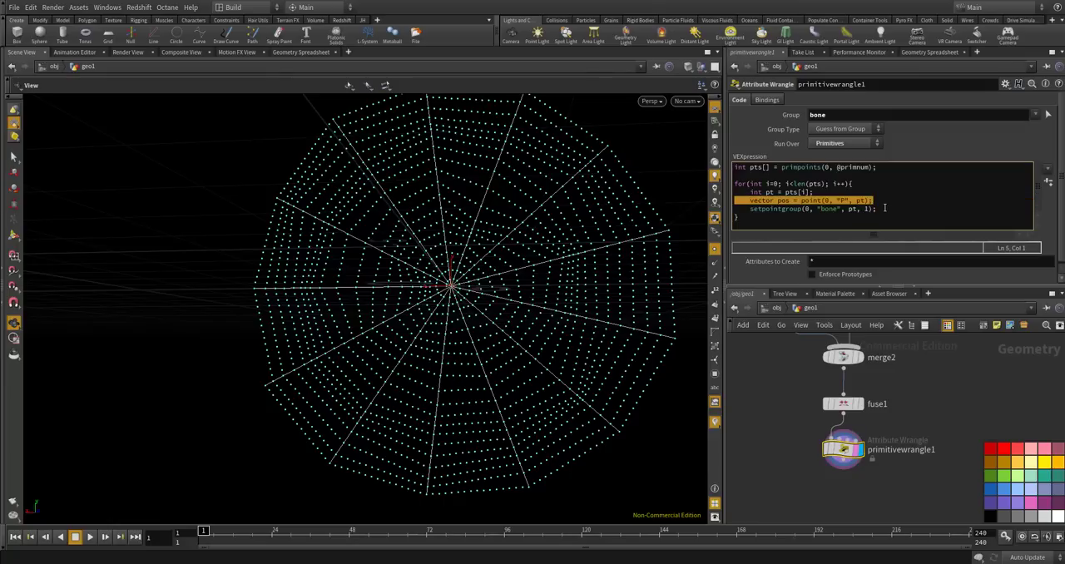
pyautogui.press('BackSpace')
pyautogui.press('BackSpace')
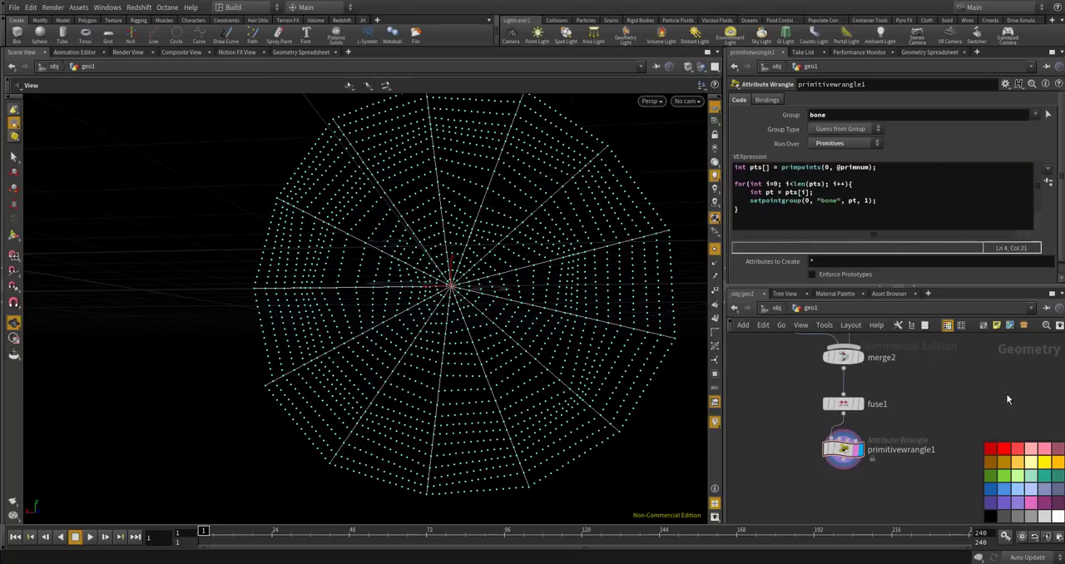
# Rename primitivewrangle1 as point_bone_group.
pyautogui.doubleClick(885, 449)
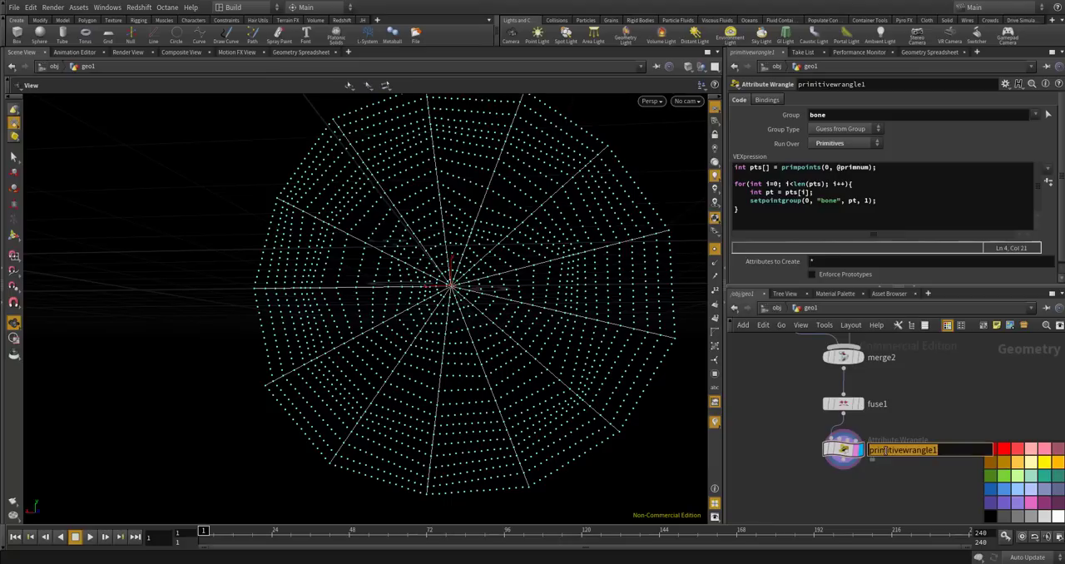
pyautogui.write('point_bone_group')
pyautogui.press('Return')
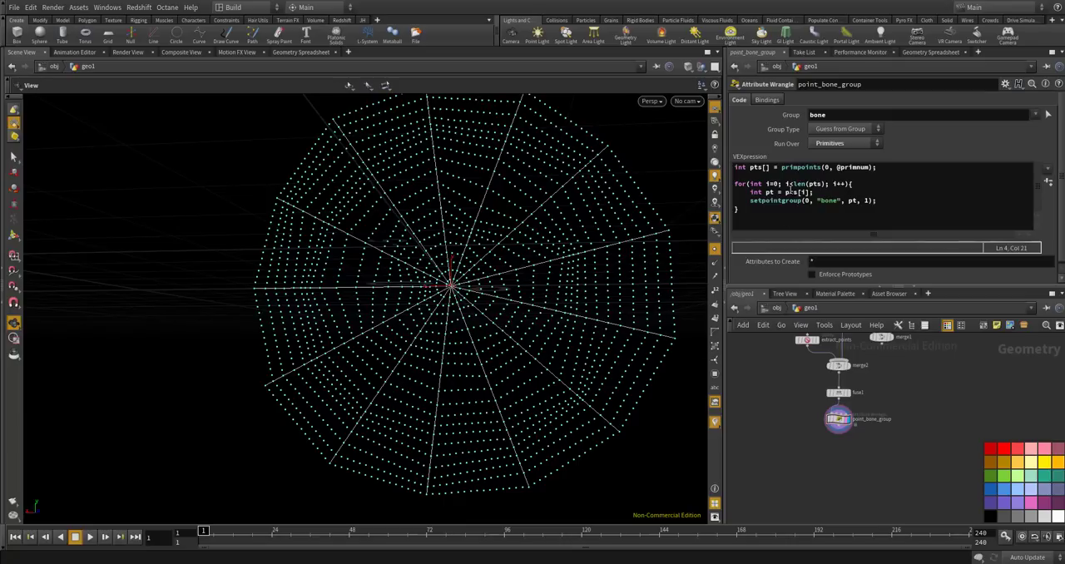
# Add a Point Wrangle node below point_bone_group, connect it to that node's output, and display it.
pyautogui.press('Tab')
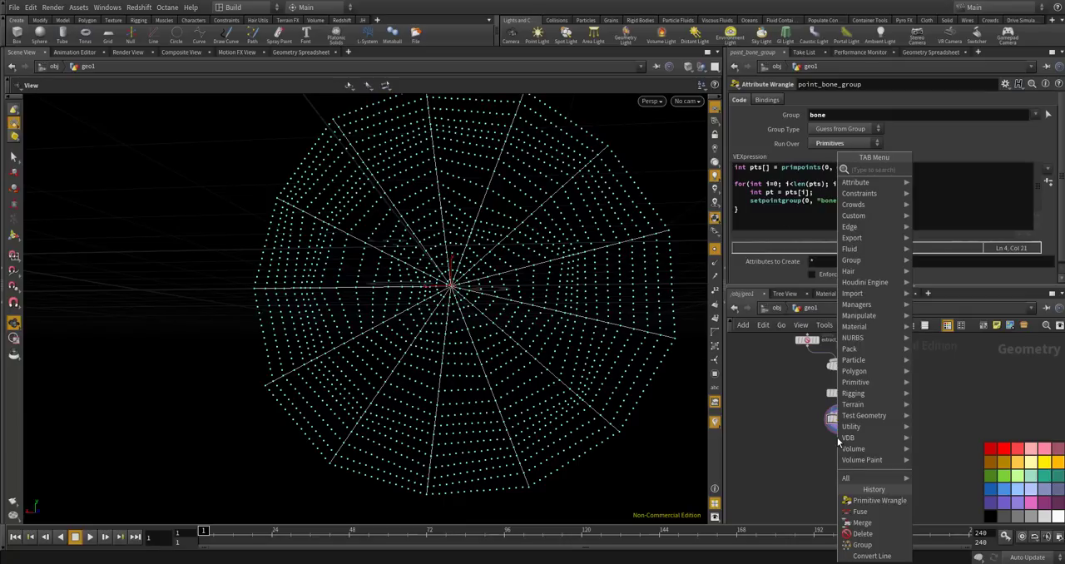
pyautogui.write('point wran')
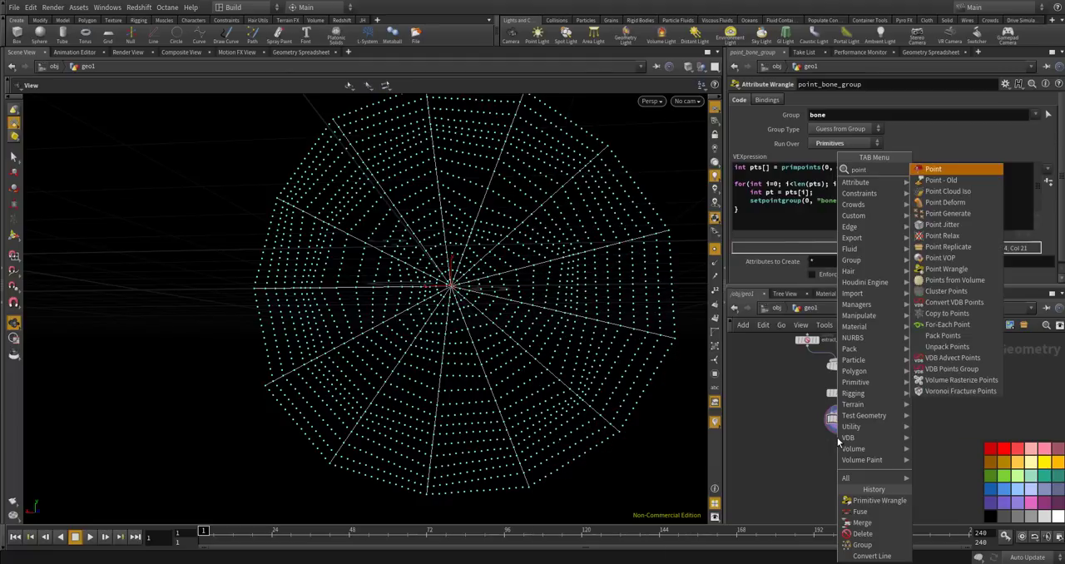
pyautogui.press('Return')
pyautogui.click(841, 446)
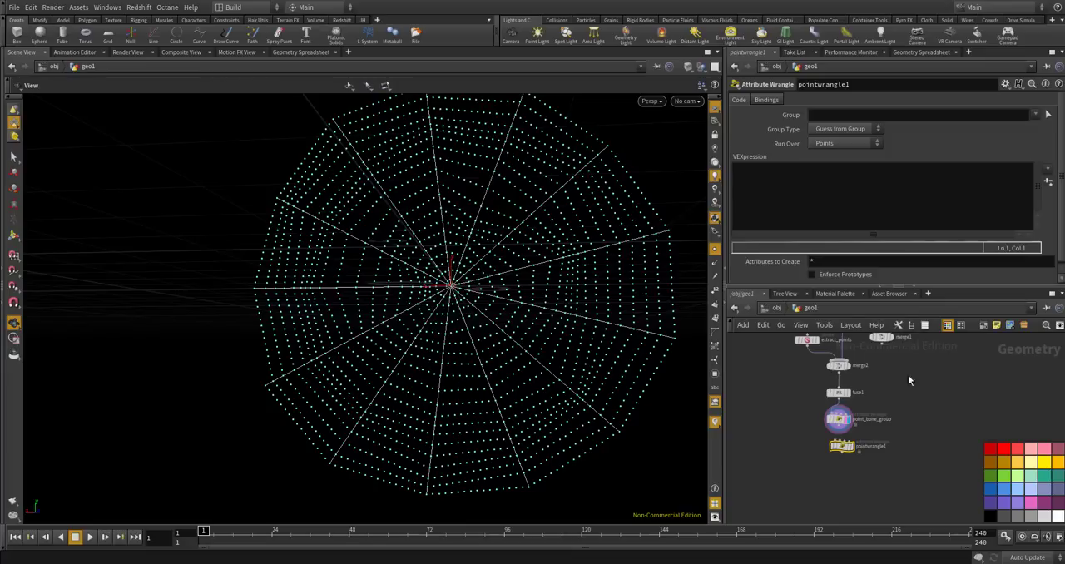
pyautogui.scroll(5, 840, 447)
pyautogui.moveTo(835, 477); pyautogui.dragTo(820, 481)
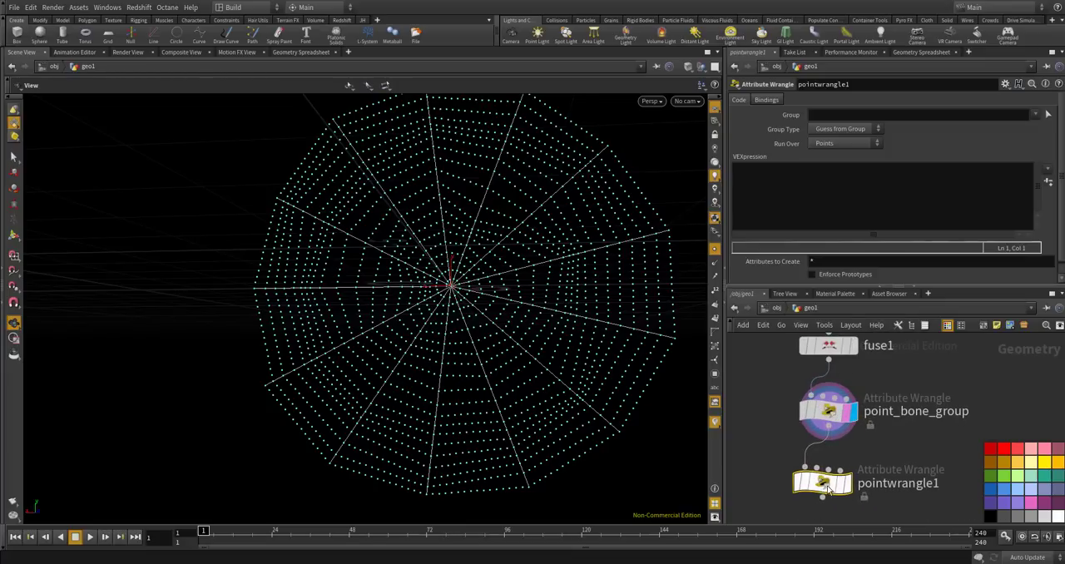
pyautogui.click(847, 483)
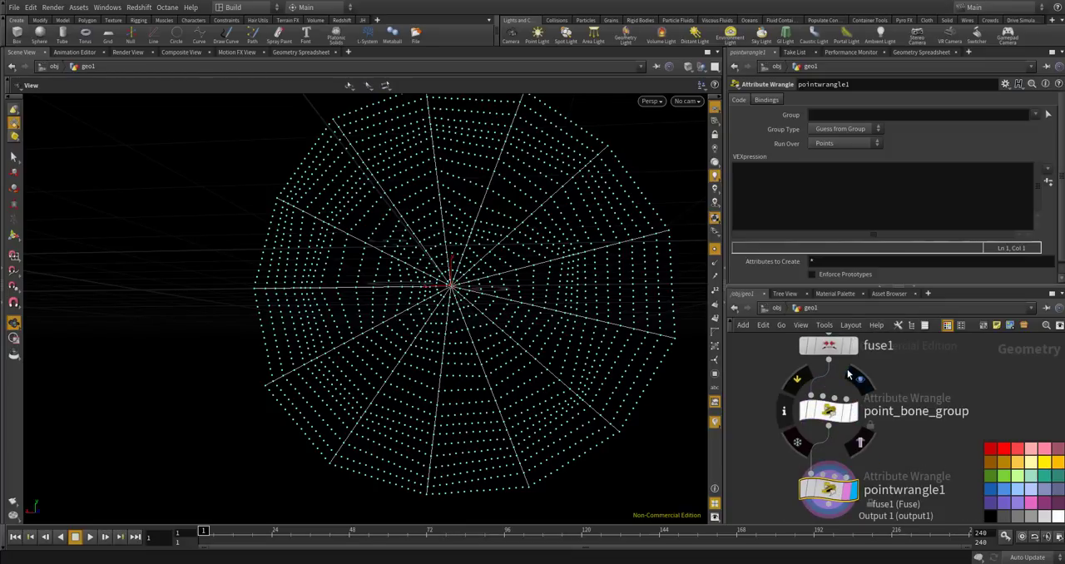
pyautogui.click(799, 208)
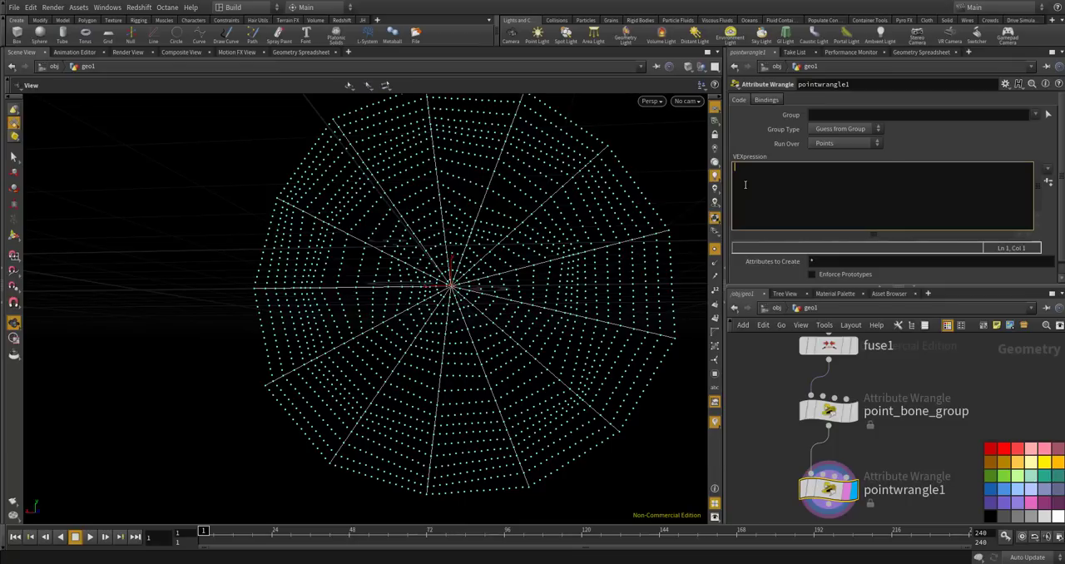
pyautogui.write('if(inpoint')
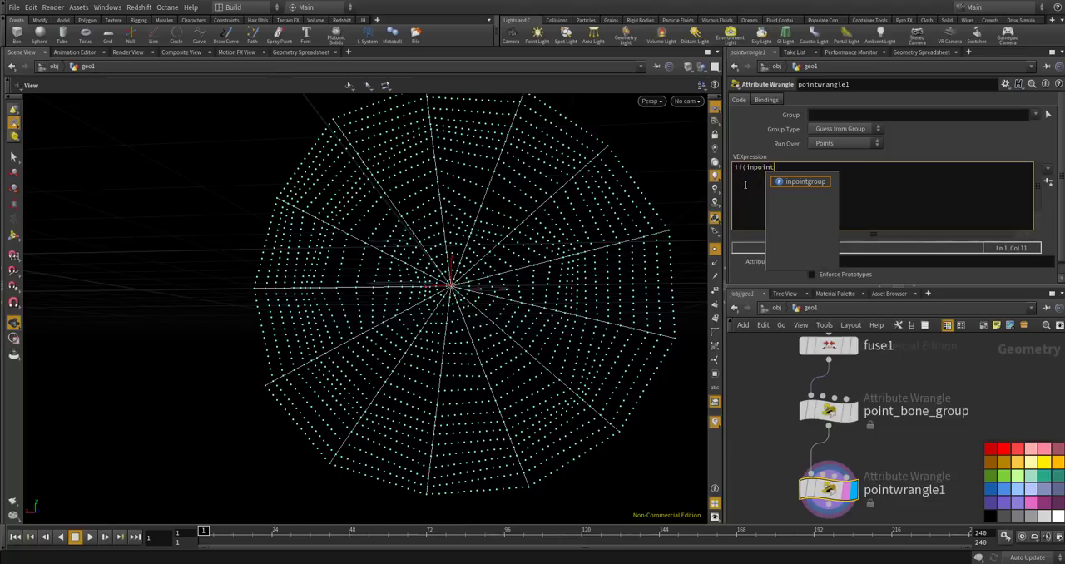
pyautogui.write('group("')
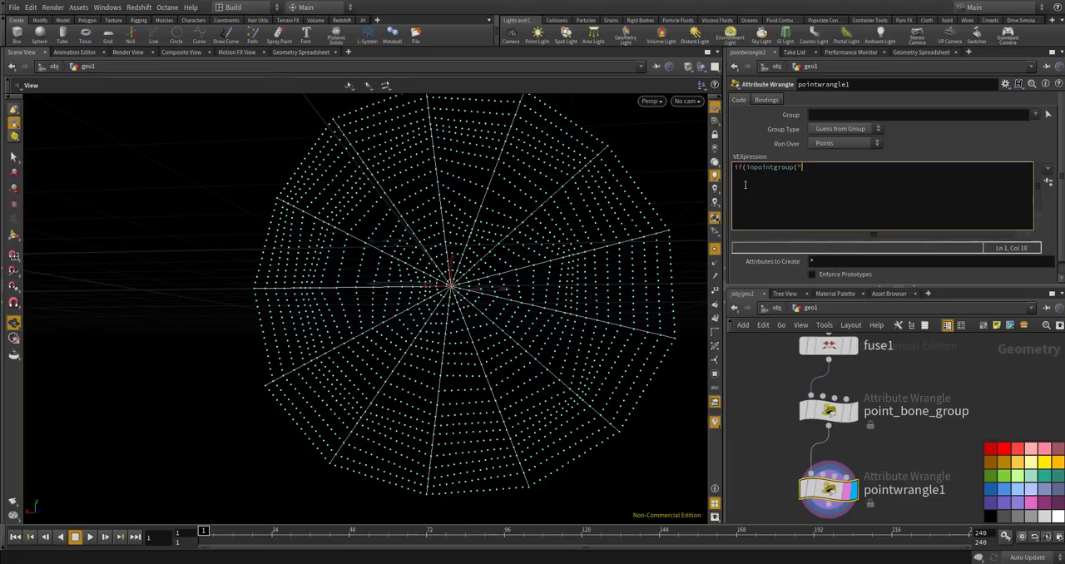
pyautogui.press('BackSpace')
pyautogui.write('0, "bone", @ptnum) == 0){')
pyautogui.press('Return')
pyautogui.press('Return')
pyautogui.write('setpoint')
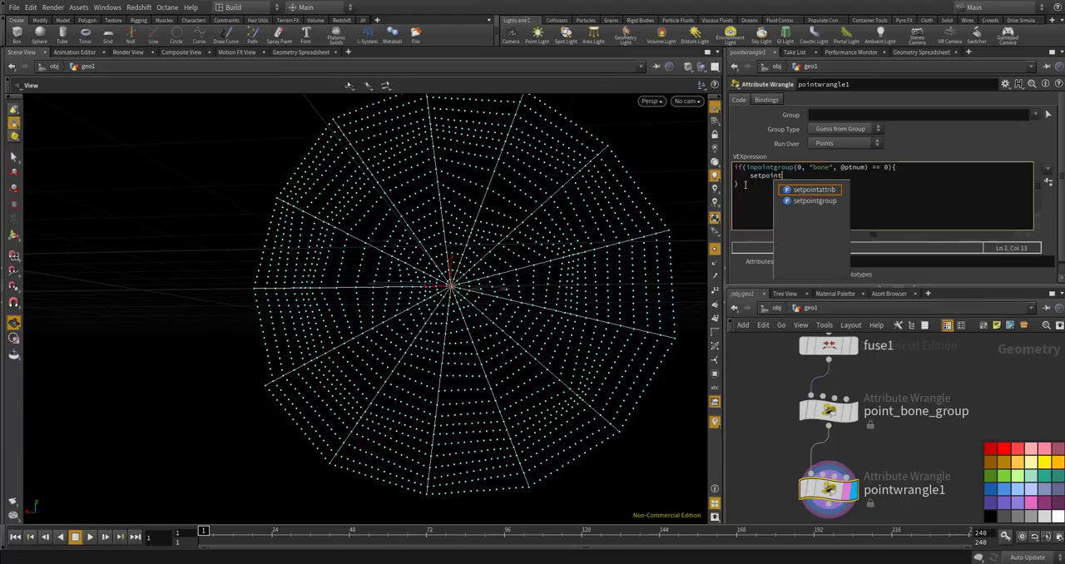
pyautogui.write('group(')
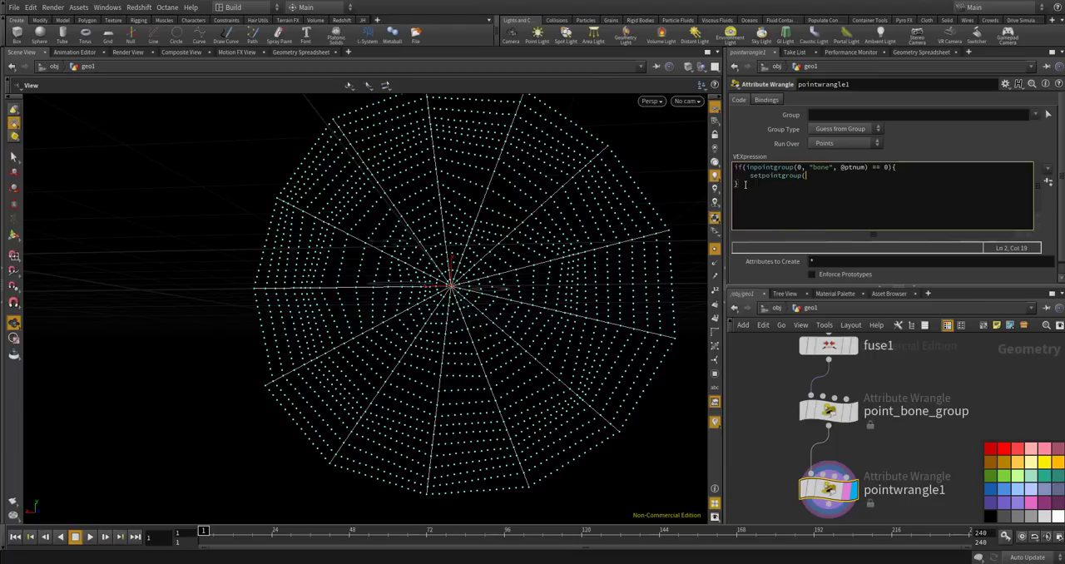
pyautogui.write('0, "spiral", @ptnum, 1);')
pyautogui.press('Return')
pyautogui.write('setpointgroup(0, "unused", ')
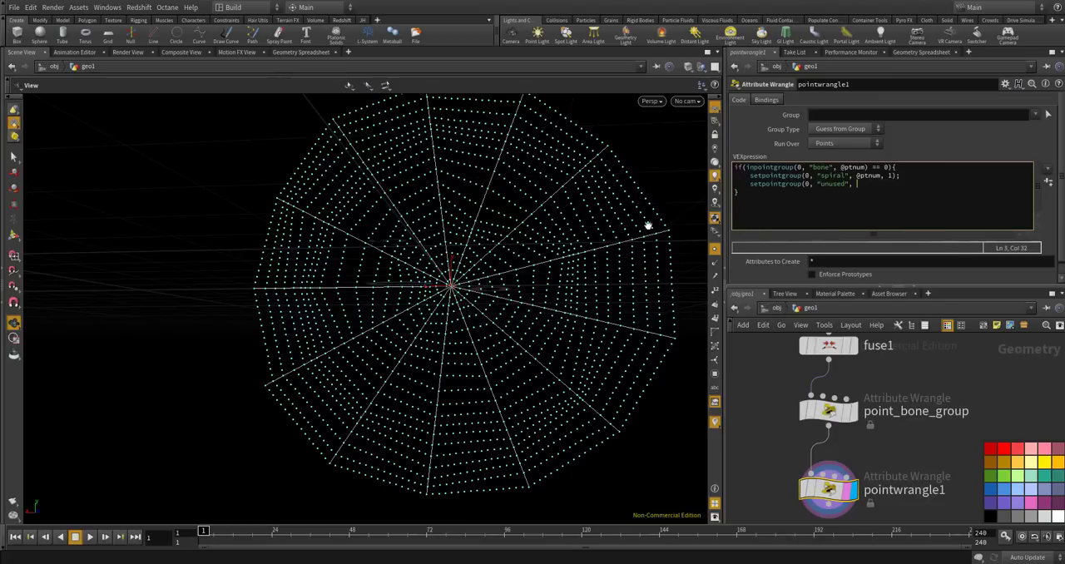
pyautogui.write('@ptnum')
pyautogui.press('BackSpace')
pyautogui.press('BackSpace')
pyautogui.press('BackSpace')
pyautogui.press('BackSpace')
pyautogui.press('BackSpace')
pyautogui.write('ptnum, 1);')
pyautogui.press('Return')
pyautogui.write('setpoint')
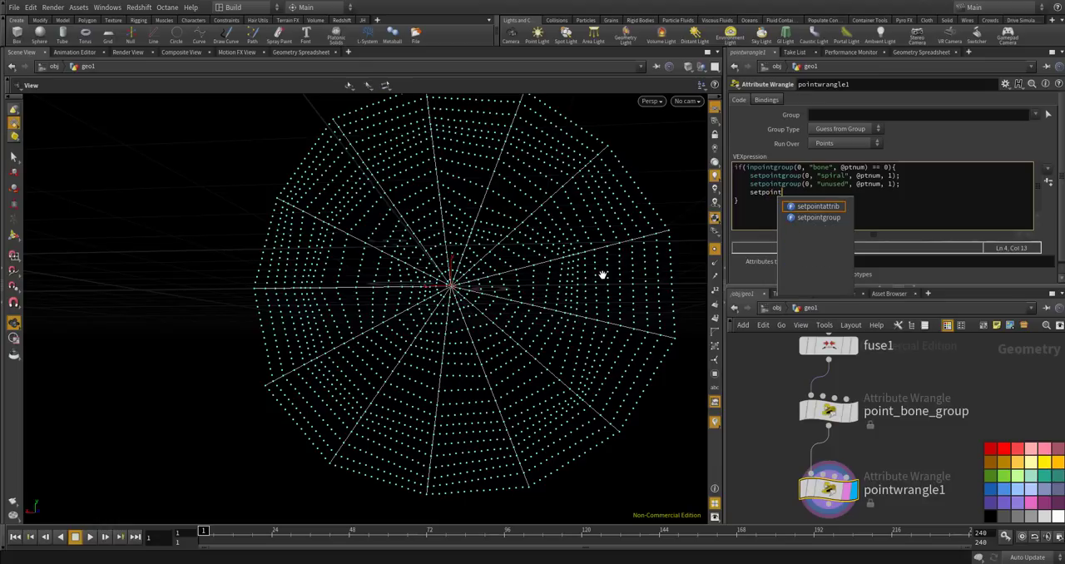
pyautogui.write('att')
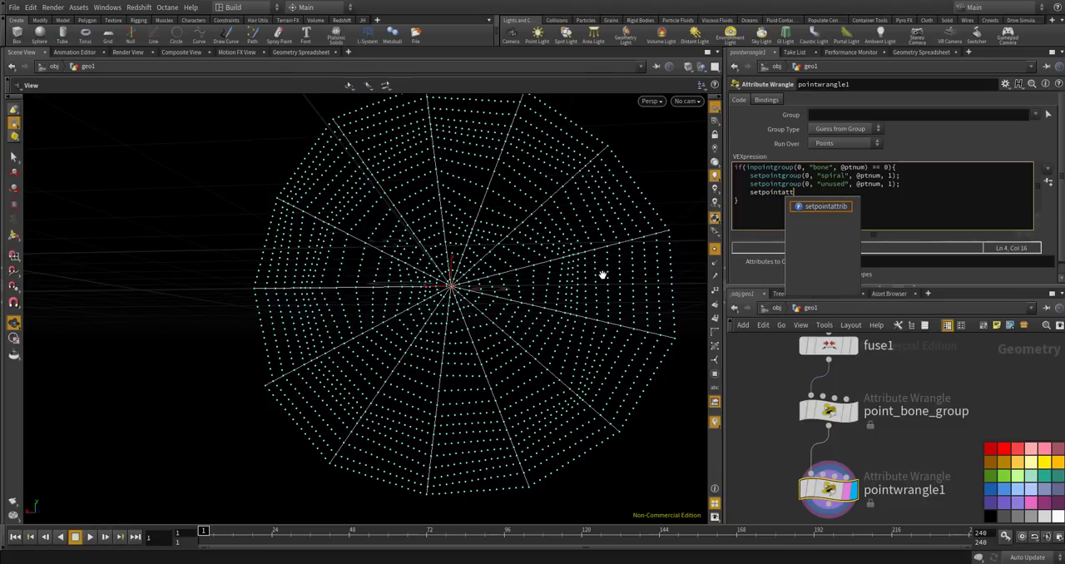
pyautogui.write('rib(0, "')
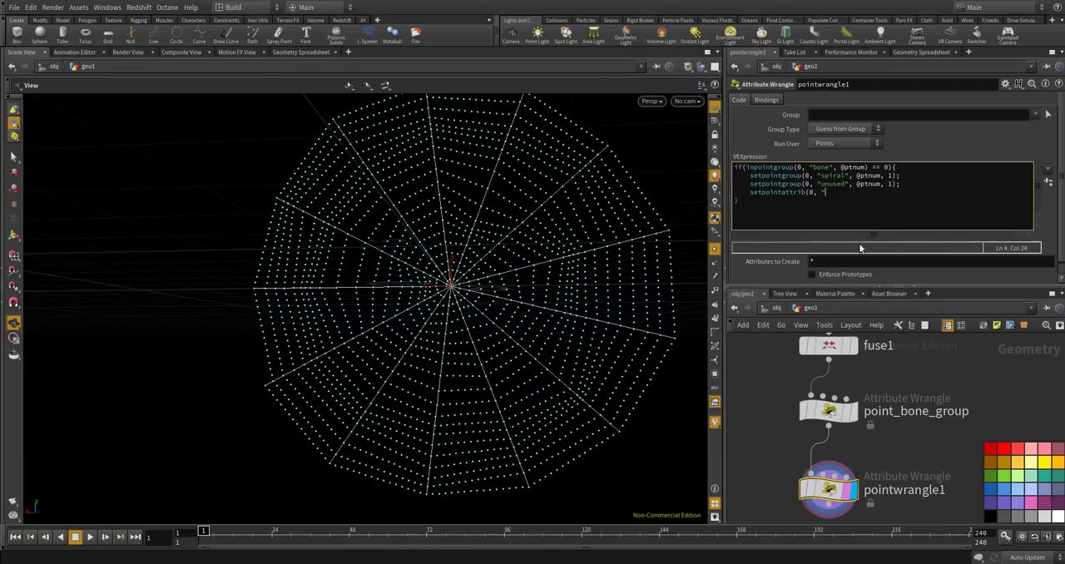
pyautogui.write('targetP", @ptnum')
pyautogui.press('BackSpace')
pyautogui.write(', @P);')
pyautogui.press('Return')
pyautogui.write('setpointattrib(0, "targetwi')
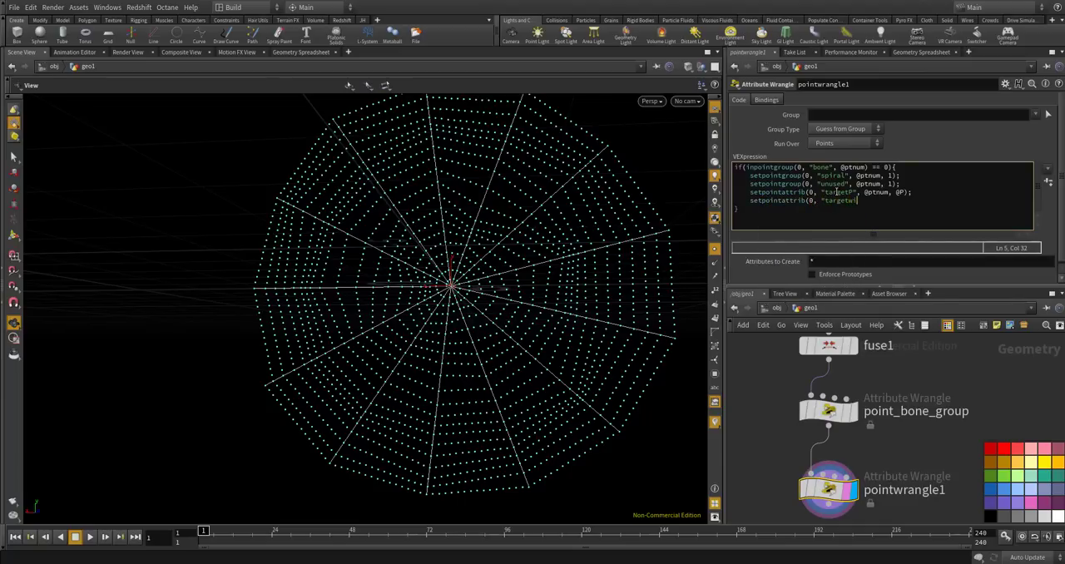
pyautogui.press('BackSpace')
pyautogui.write('eight"')
pyautogui.write(', @t')
pyautogui.press('BackSpace')
pyautogui.write('t')
pyautogui.press('BackSpace')
pyautogui.write('ptnum, 1);')
pyautogui.press('Return')
pyautogui.write('setpoint')
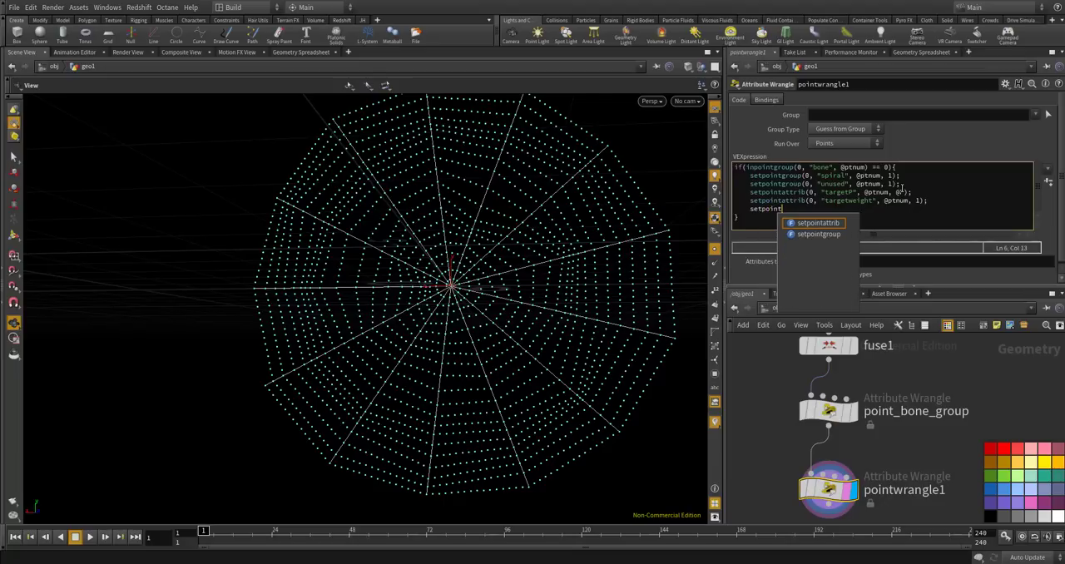
pyautogui.write('attrib(0')
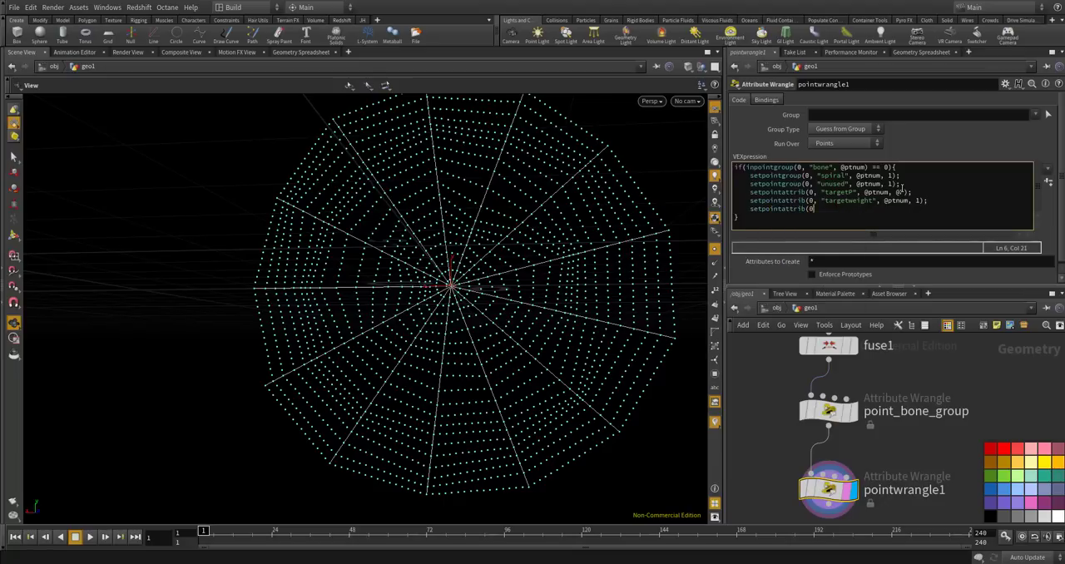
pyautogui.write(', "targetstiffnesss')
pyautogui.press('BackSpace')
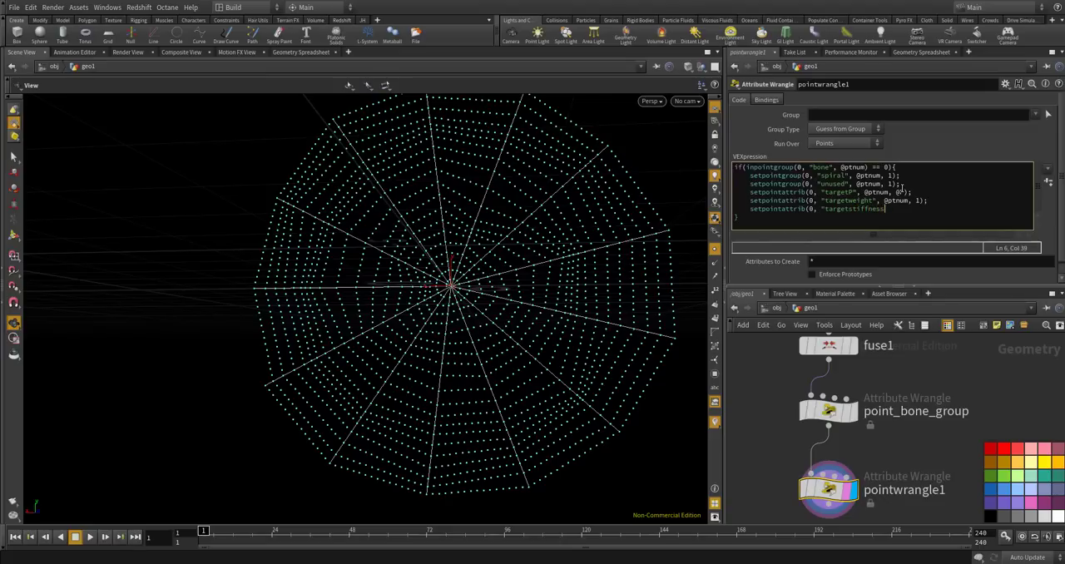
pyautogui.write(', @p')
pyautogui.press('BackSpace')
pyautogui.press('BackSpace')
pyautogui.press('BackSpace')
pyautogui.press('BackSpace')
pyautogui.write('" @t')
pyautogui.press('BackSpace')
pyautogui.press('BackSpace')
pyautogui.press('BackSpace')
pyautogui.write(', @ptnum, 1);')
# Extend the condition with an else branch containing an empty braced block.
pyautogui.press('Down')
pyautogui.write('{')
pyautogui.press('Return')
pyautogui.write('}')
pyautogui.press('Return')
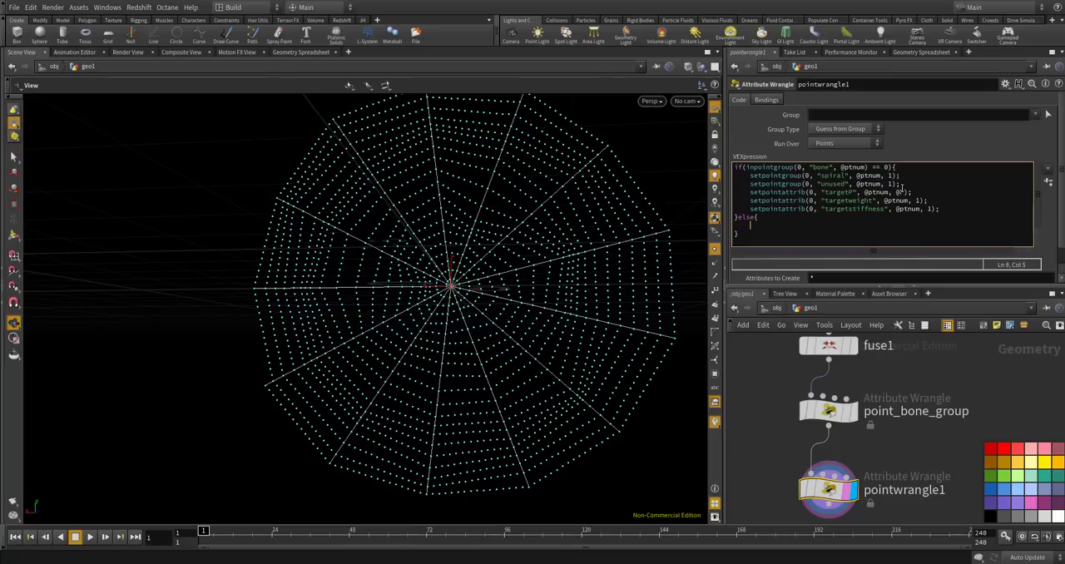
pyautogui.write('set')
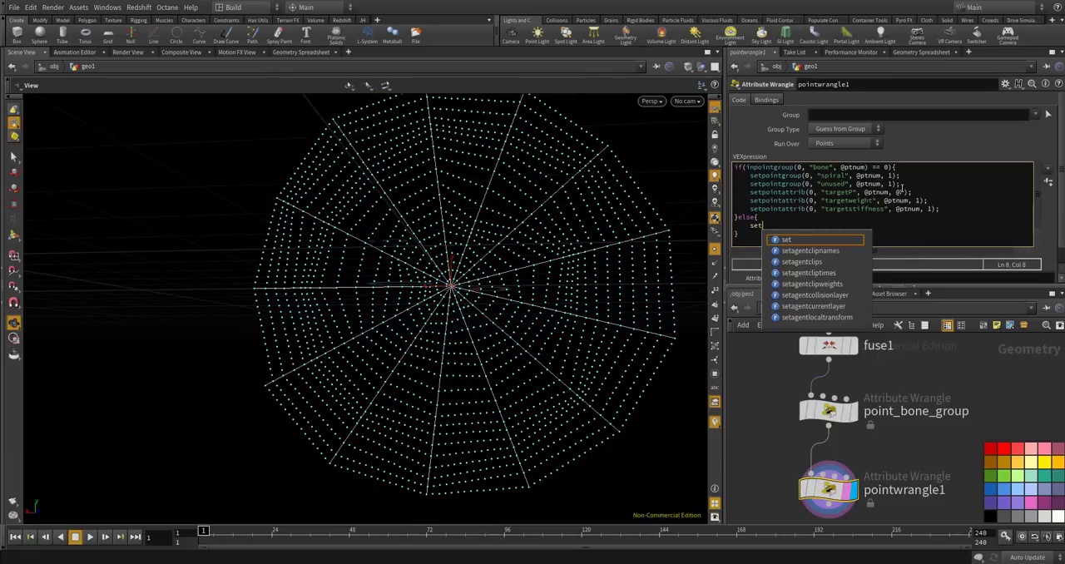
pyautogui.write('pointgroup(0, "un')
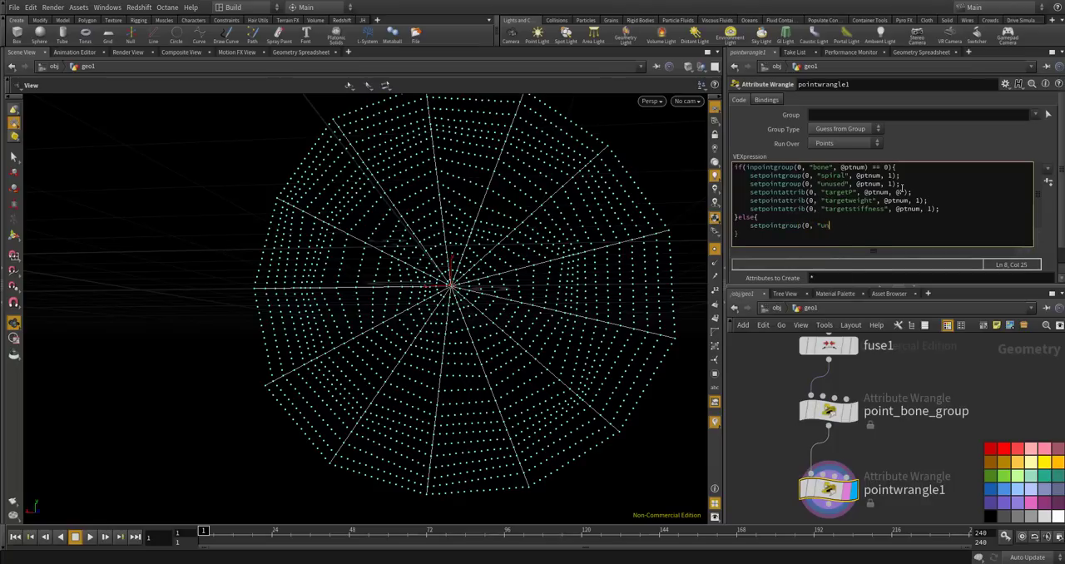
pyautogui.write('used", @ptnum')
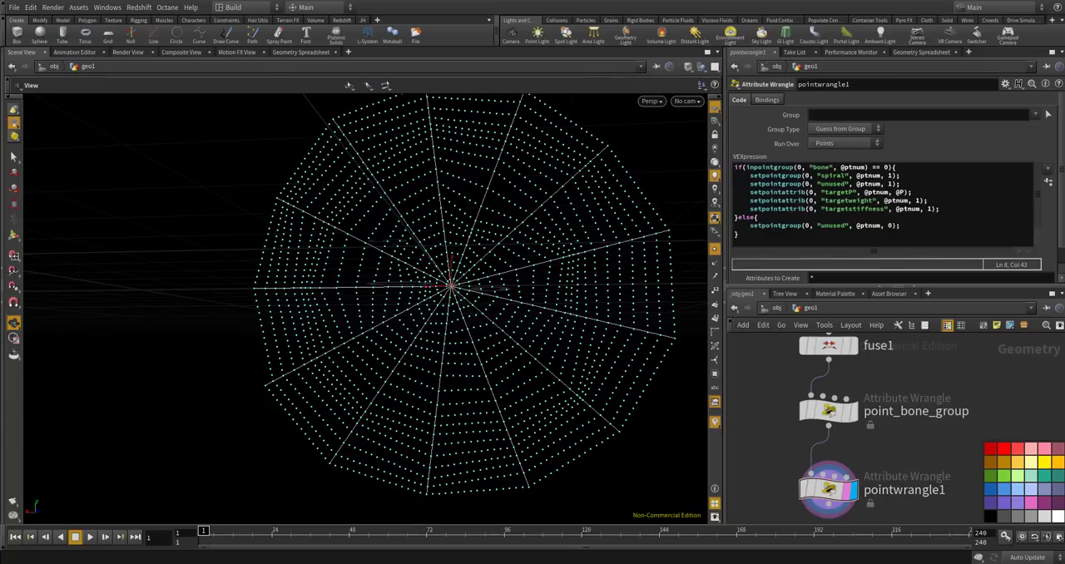
pyautogui.click(806, 233)
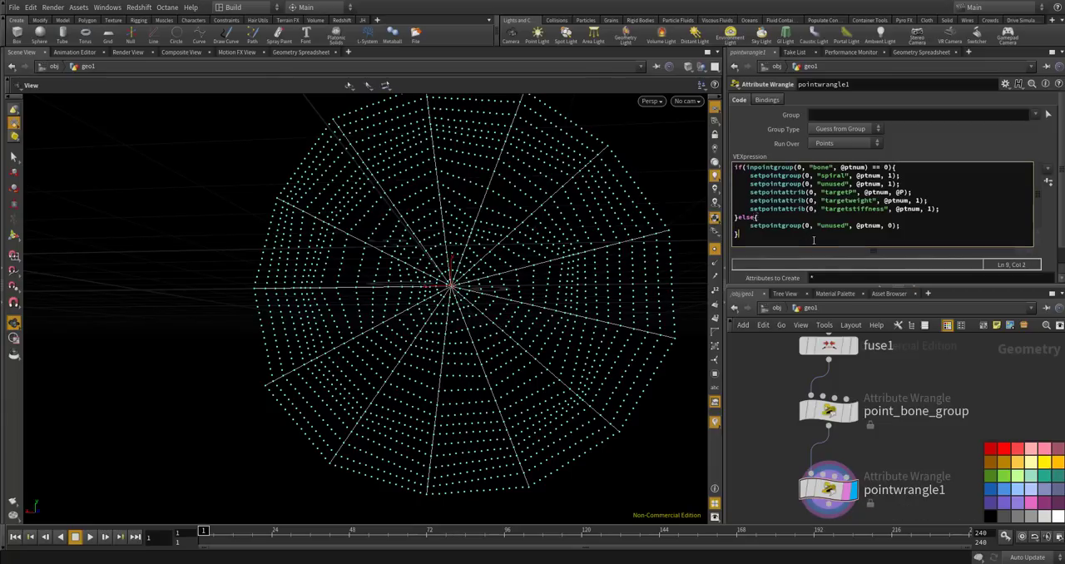
pyautogui.press('Return')
pyautogui.press('Return')
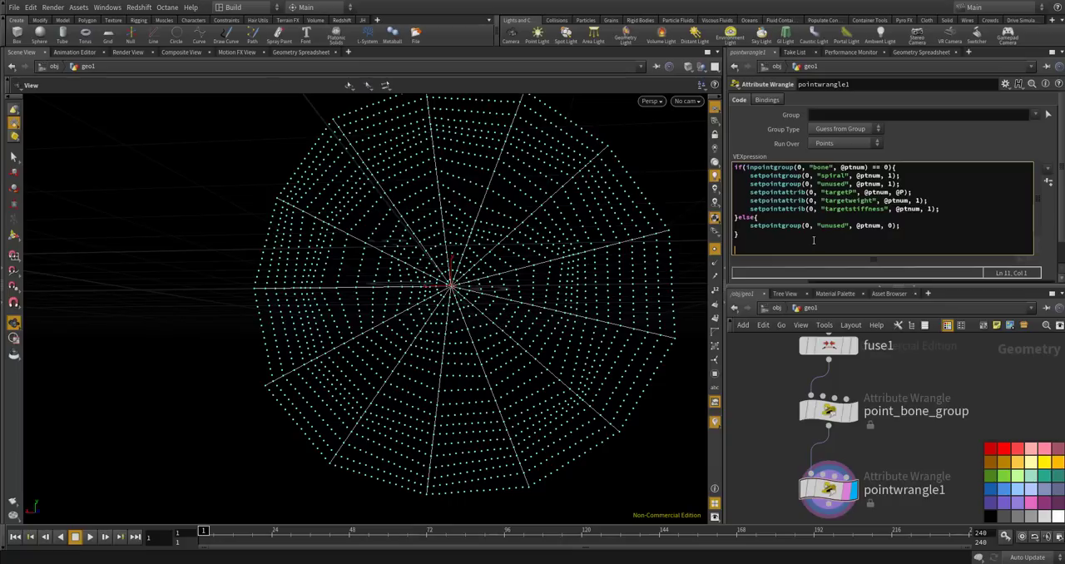
# Show the point numbers in the viewport and examine the numbering around the web's center.
pyautogui.scroll(12, 450, 276)
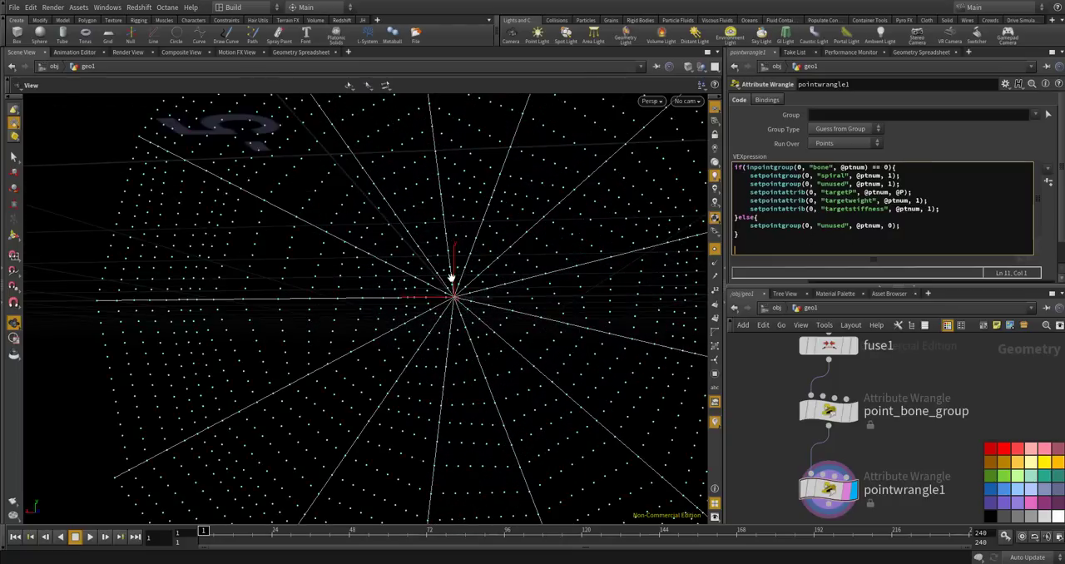
pyautogui.moveTo(464, 309); pyautogui.dragTo(641, 286, button='middle')
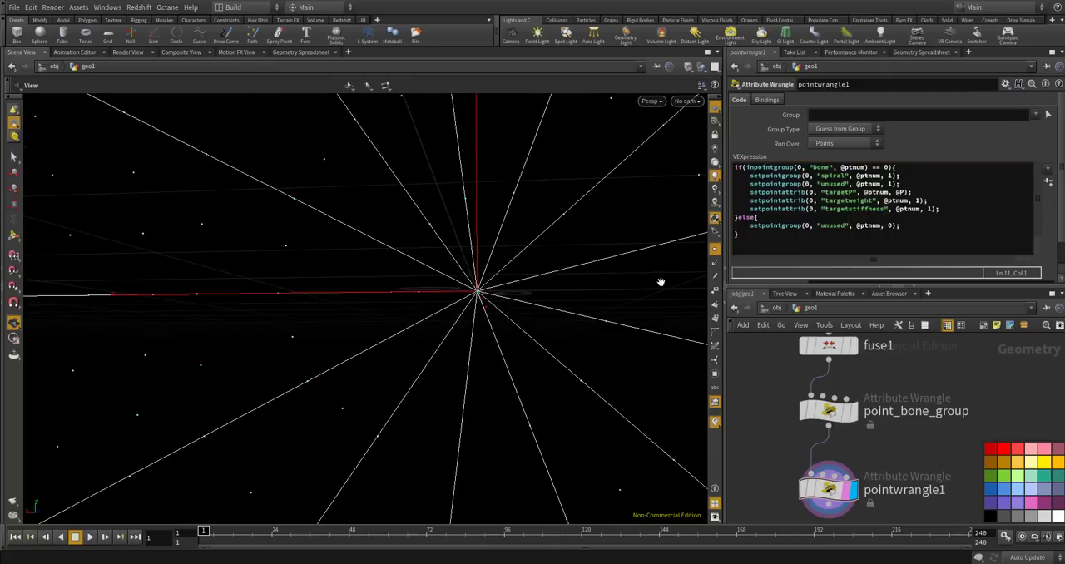
pyautogui.click(713, 290)
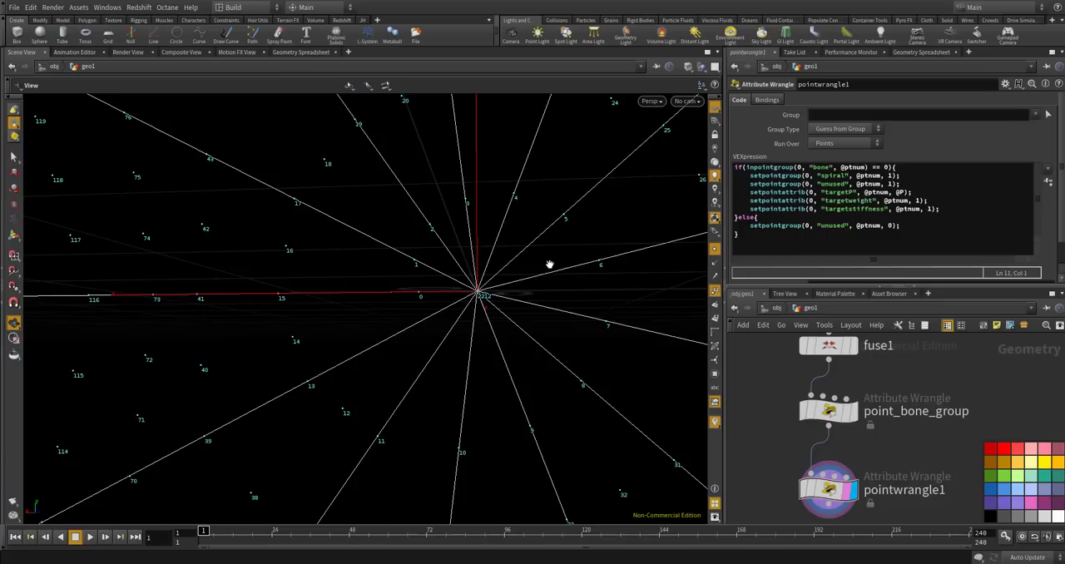
pyautogui.scroll(-4, 545, 275)
pyautogui.scroll(-8, 548, 258)
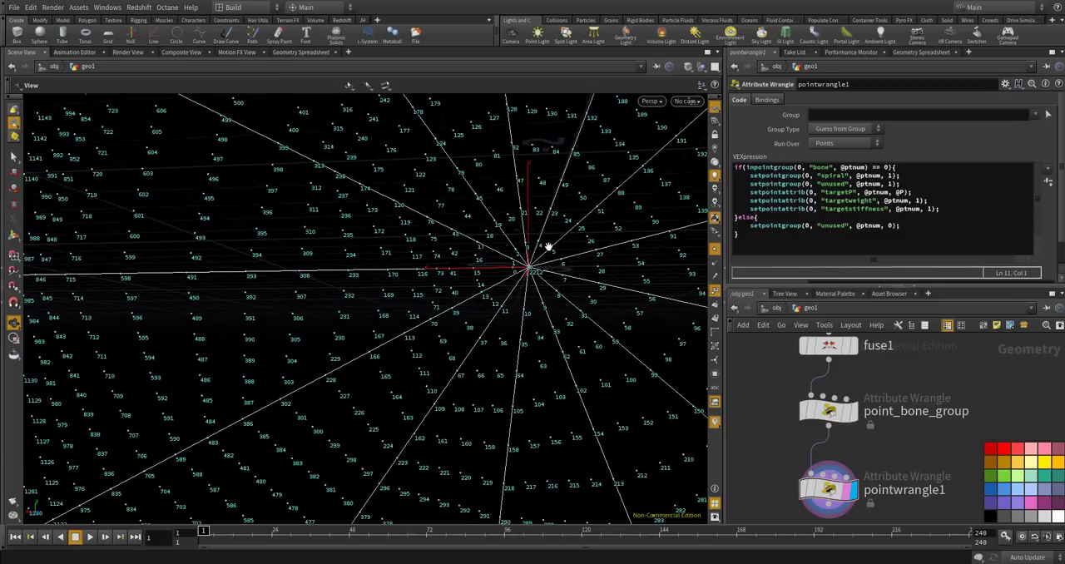
pyautogui.scroll(8, 546, 248)
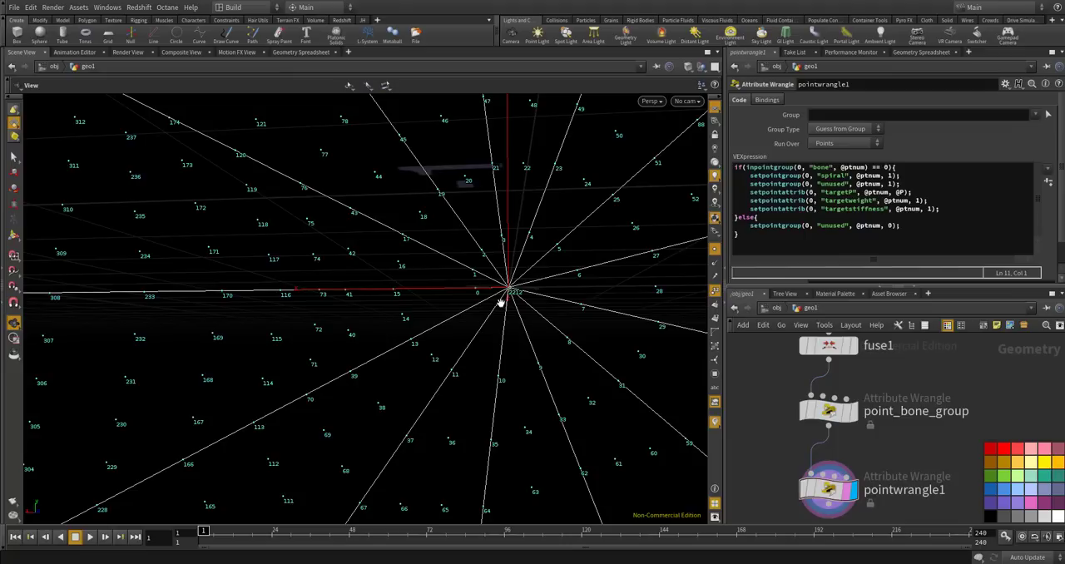
pyautogui.scroll(5, 485, 297)
pyautogui.scroll(-5, 462, 282)
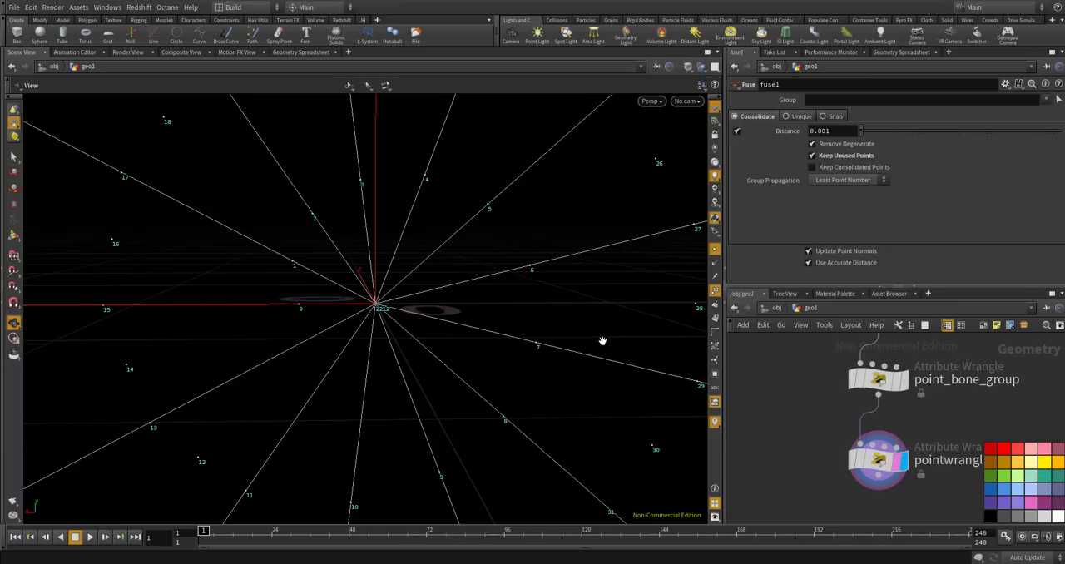
pyautogui.moveTo(590, 340); pyautogui.dragTo(408, 311)
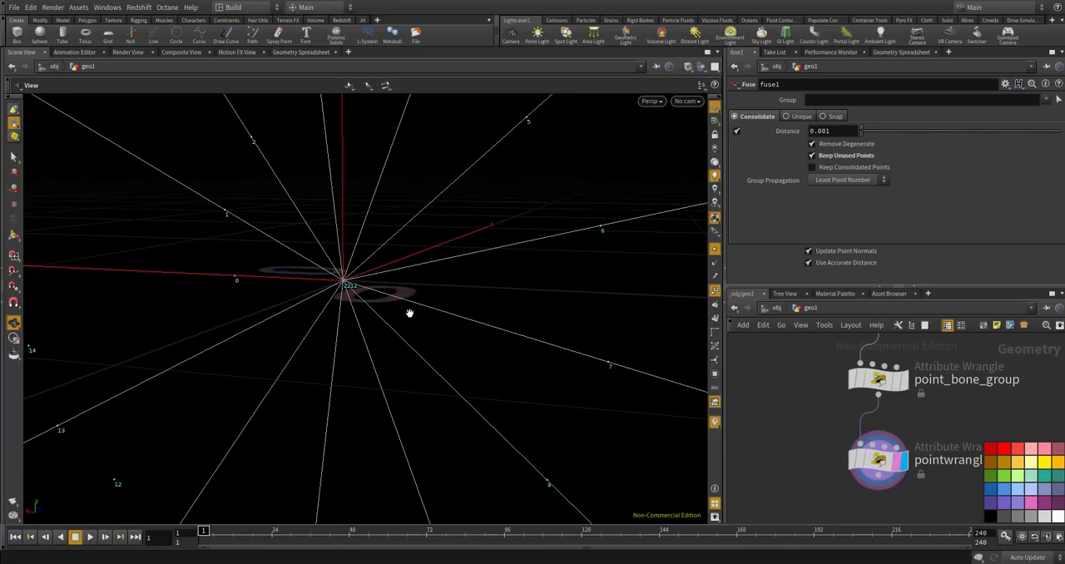
pyautogui.moveTo(337, 303); pyautogui.dragTo(340, 265)
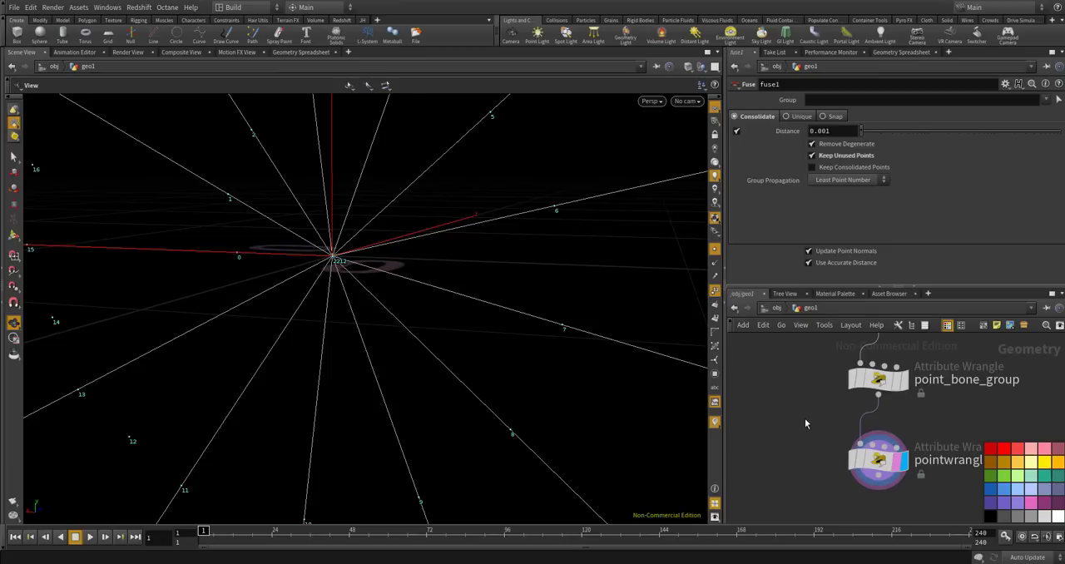
# Display the fuse1 node and switch Keep Unused Points off and on to compare the result.
pyautogui.scroll(-5, 803, 422)
pyautogui.scroll(5, 861, 399)
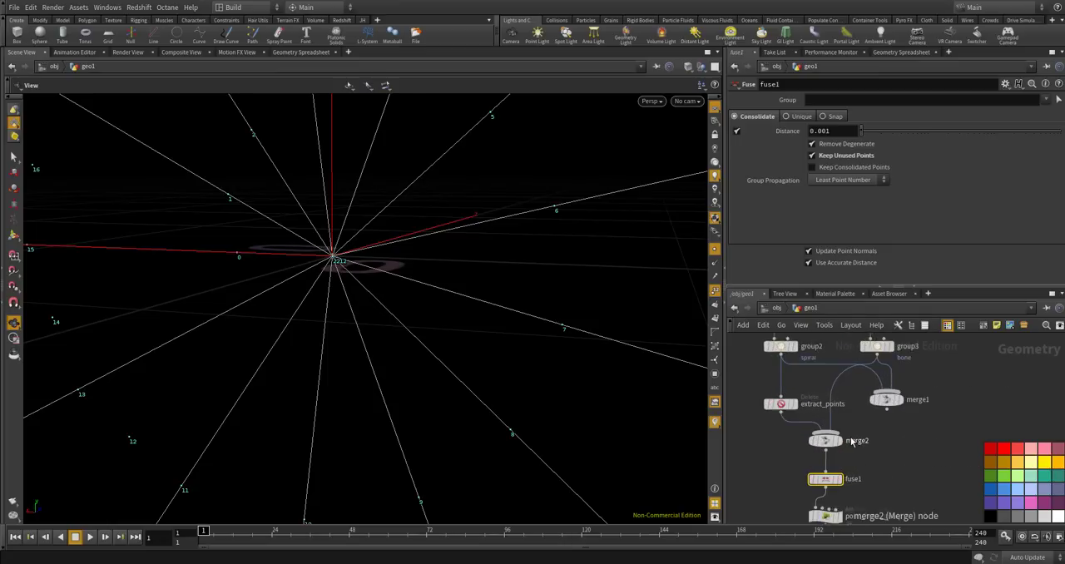
pyautogui.moveTo(867, 434); pyautogui.dragTo(880, 458, button='middle')
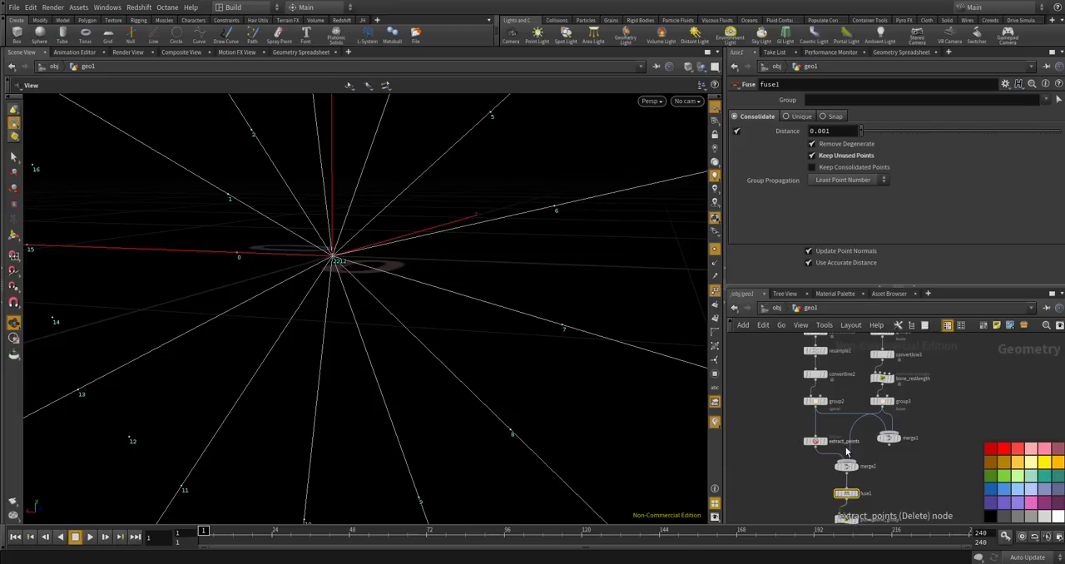
pyautogui.scroll(-2, 863, 424)
pyautogui.scroll(4, 862, 424)
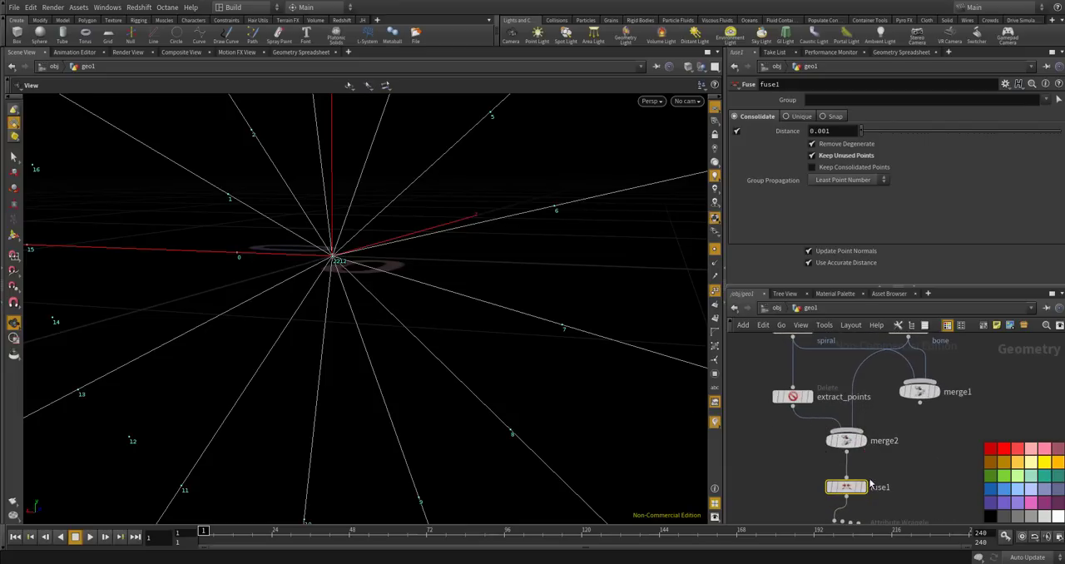
pyautogui.moveTo(860, 489)
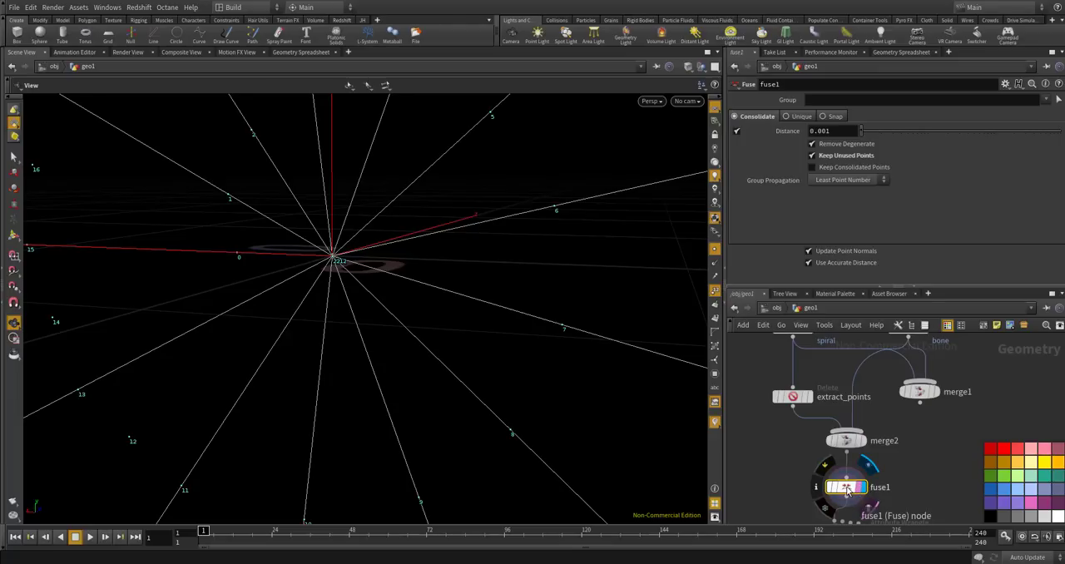
pyautogui.click(813, 156)
pyautogui.click(813, 155)
pyautogui.click(813, 155)
pyautogui.click(813, 155)
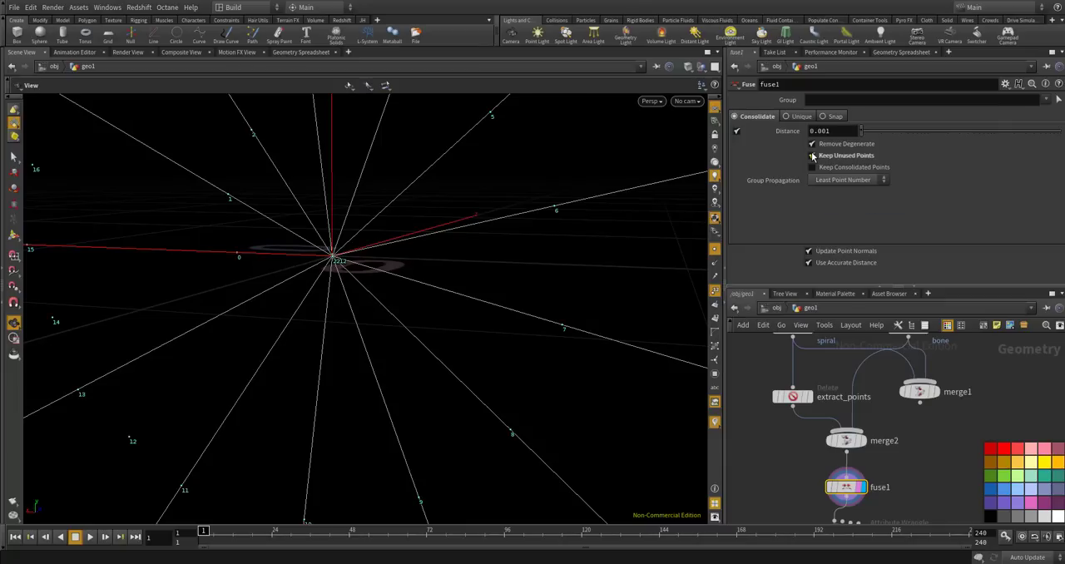
# Examine how the spiral's point numbers run from the web's center to its outer edge.
pyautogui.moveTo(481, 256); pyautogui.dragTo(445, 268)
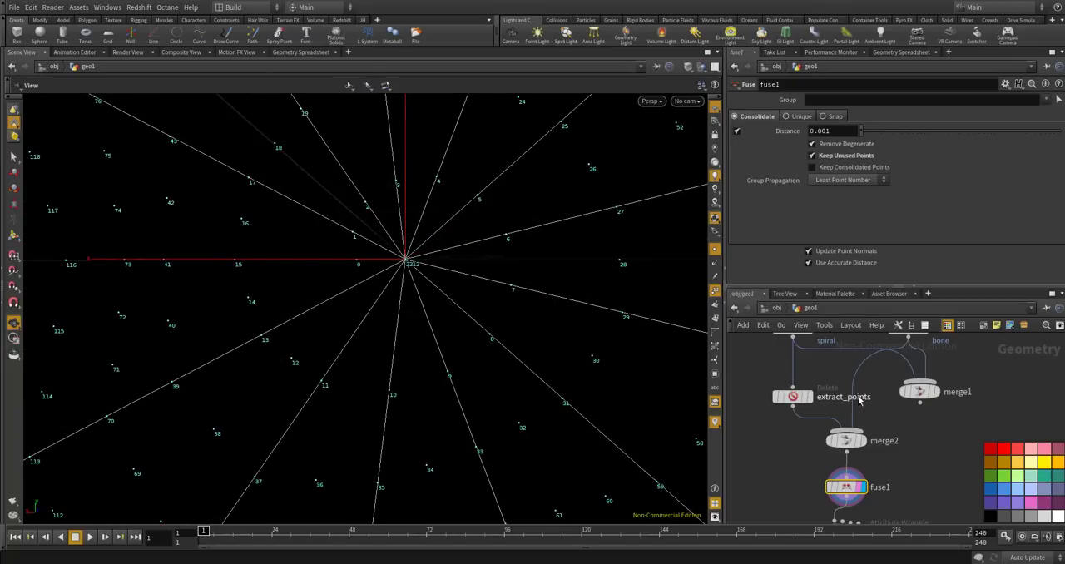
pyautogui.moveTo(408, 271); pyautogui.dragTo(414, 263)
pyautogui.scroll(-10, 413, 263)
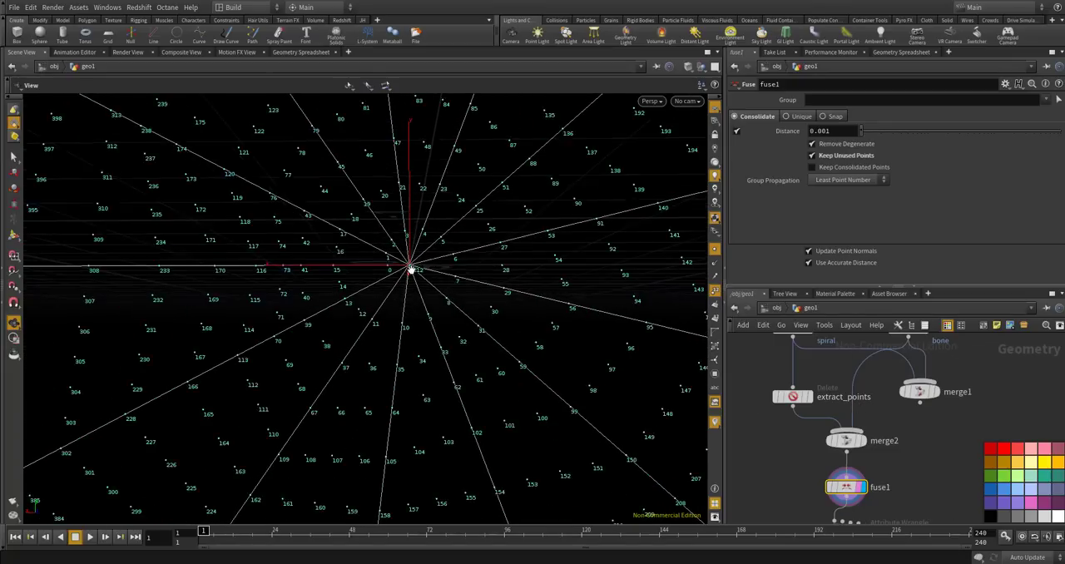
pyautogui.scroll(-3, 411, 266)
pyautogui.scroll(15, 410, 266)
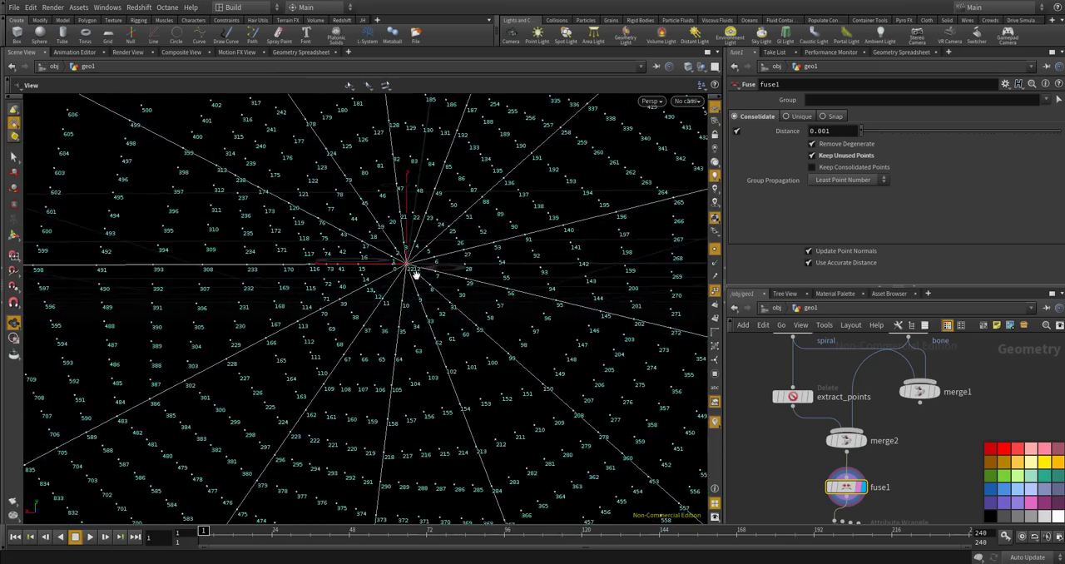
pyautogui.scroll(-12, 409, 264)
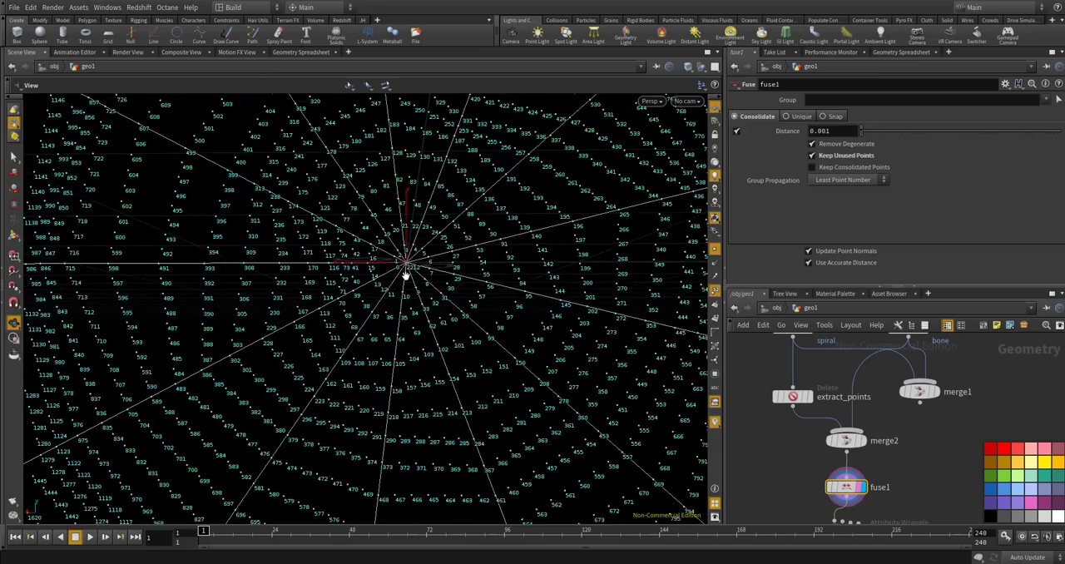
pyautogui.moveTo(163, 405); pyautogui.dragTo(257, 385, button='middle')
pyautogui.scroll(12, 257, 386)
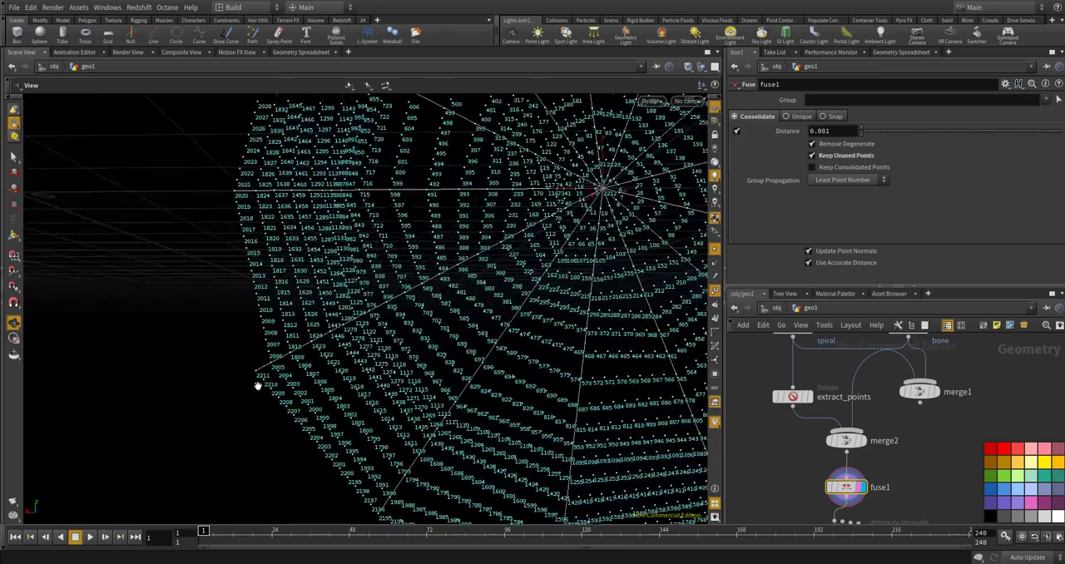
pyautogui.scroll(-10, 254, 366)
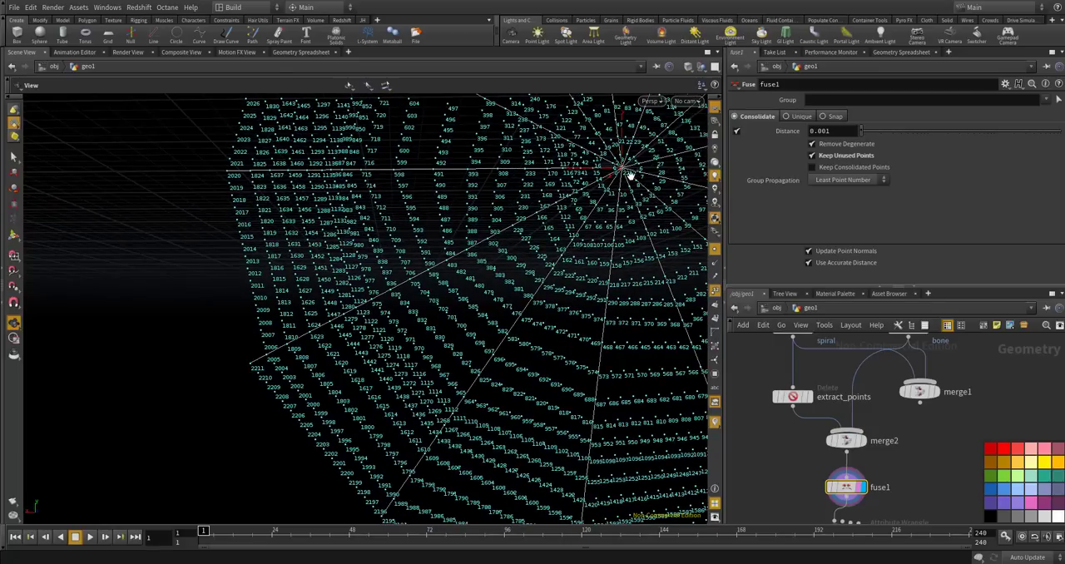
pyautogui.scroll(-5, 814, 378)
pyautogui.scroll(6, 840, 463)
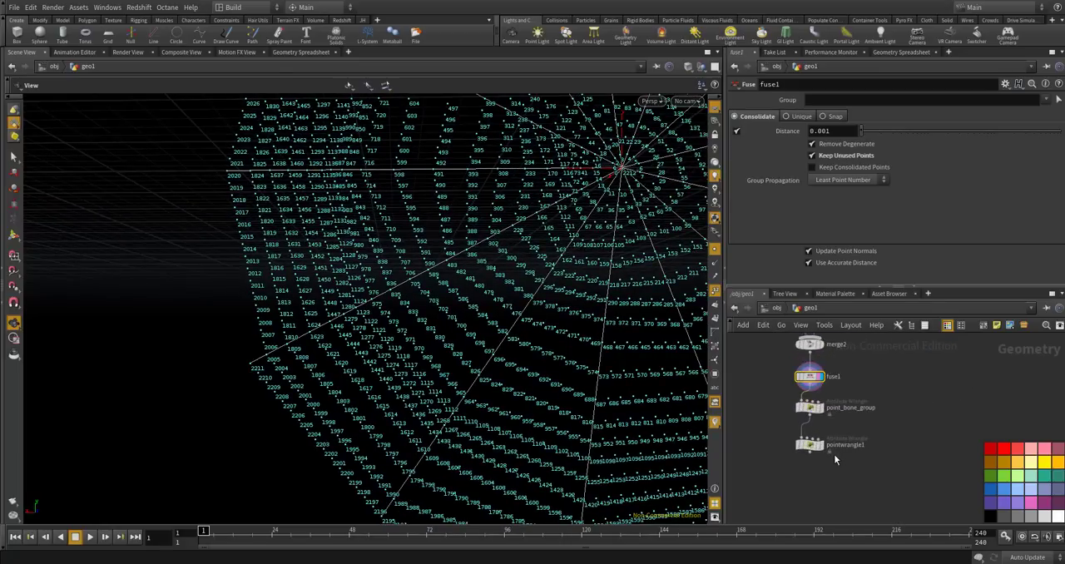
# Select and display pointwrangle1, return the view to the web's center, and hide the point numbers.
pyautogui.click(825, 449)
pyautogui.click(807, 446)
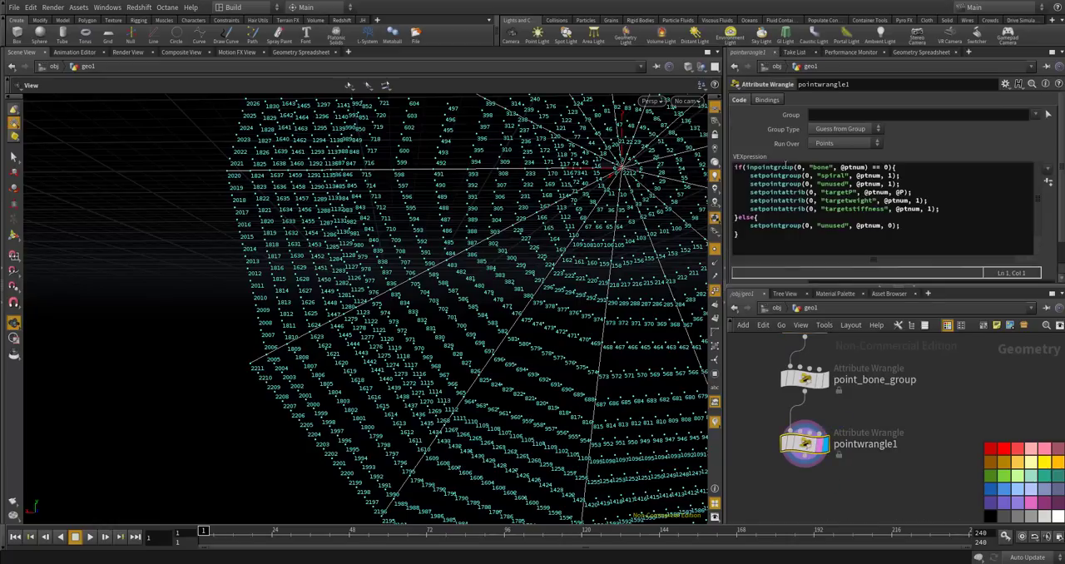
pyautogui.click(715, 218)
pyautogui.click(799, 232)
pyautogui.moveTo(638, 199); pyautogui.dragTo(495, 293)
pyautogui.click(714, 290)
pyautogui.scroll(5, 495, 293)
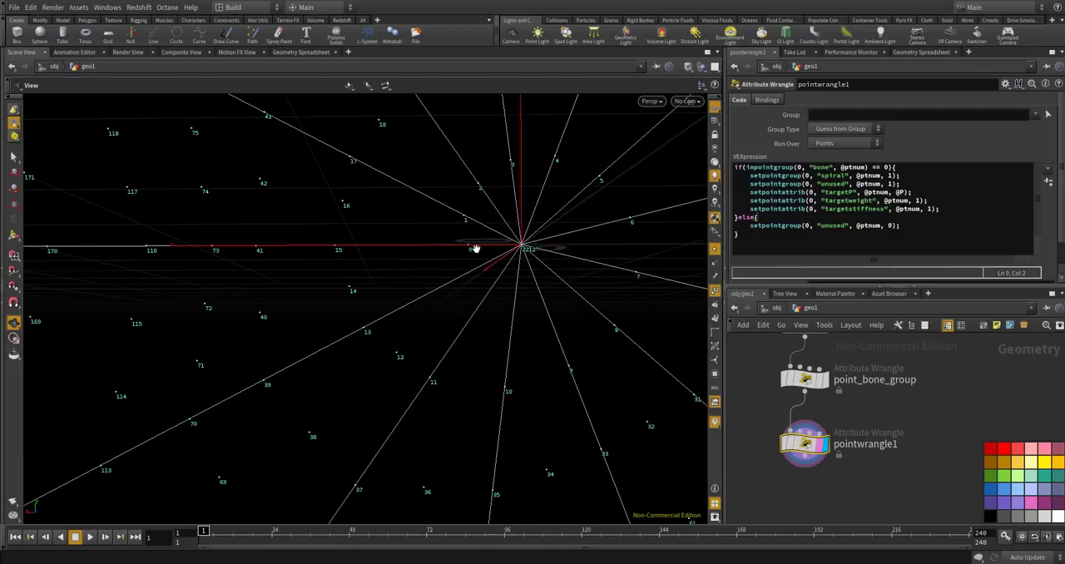
pyautogui.click(714, 291)
pyautogui.click(812, 242)
pyautogui.press('Return')
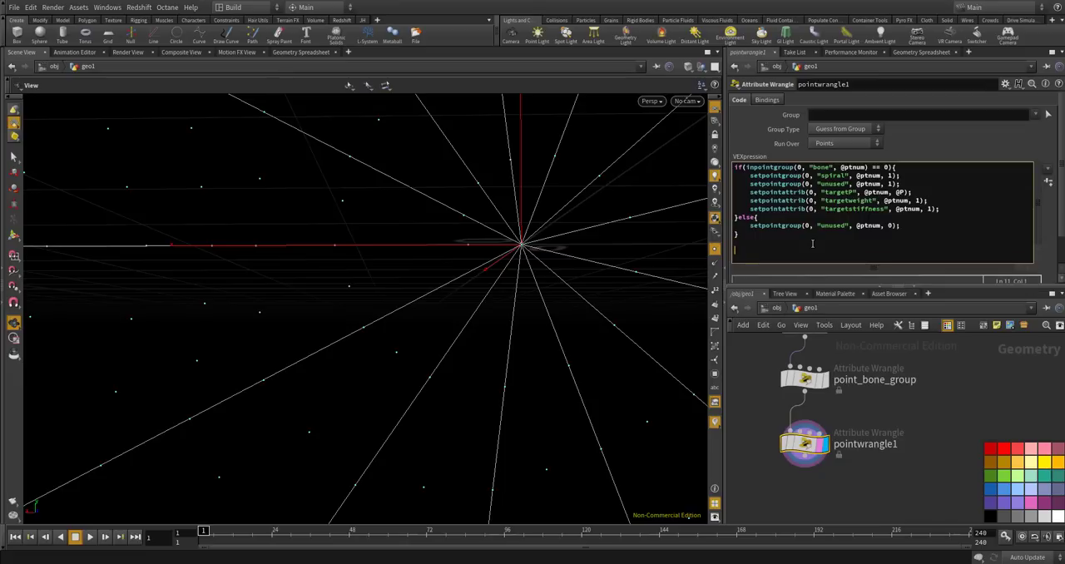
pyautogui.write('if(@tnu')
pyautogui.write('ptnum =')
pyautogui.write('= 0){')
pyautogui.press('Return')
pyautogui.press('Return')
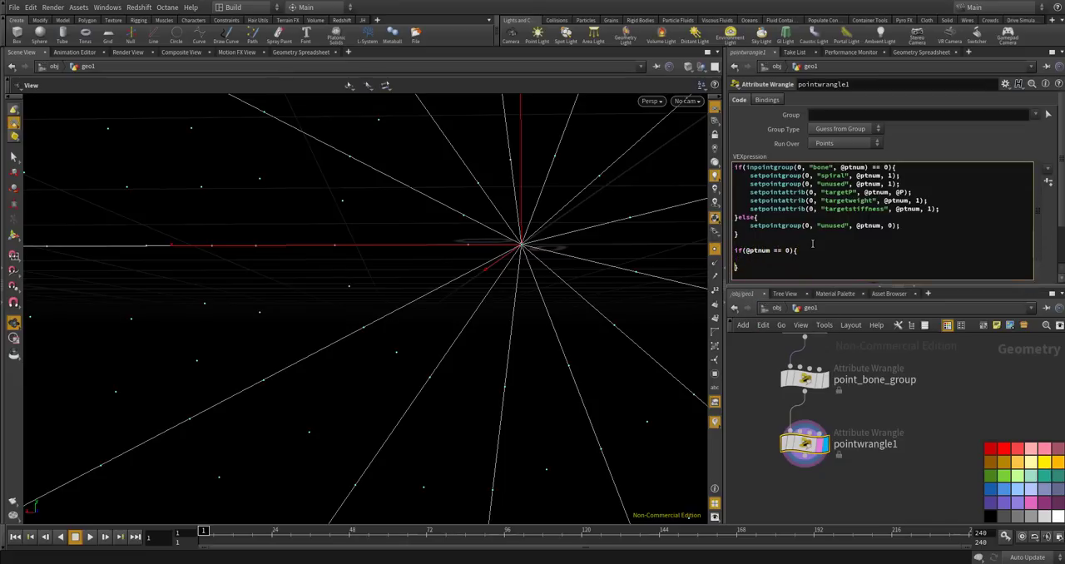
pyautogui.write('setpointgroup(0, "start')
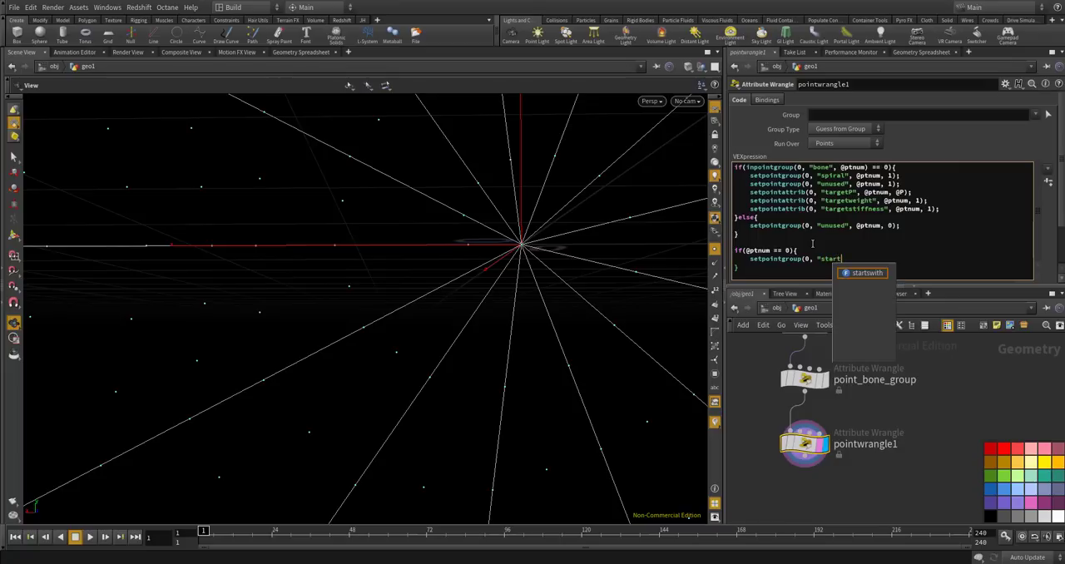
pyautogui.write('", @')
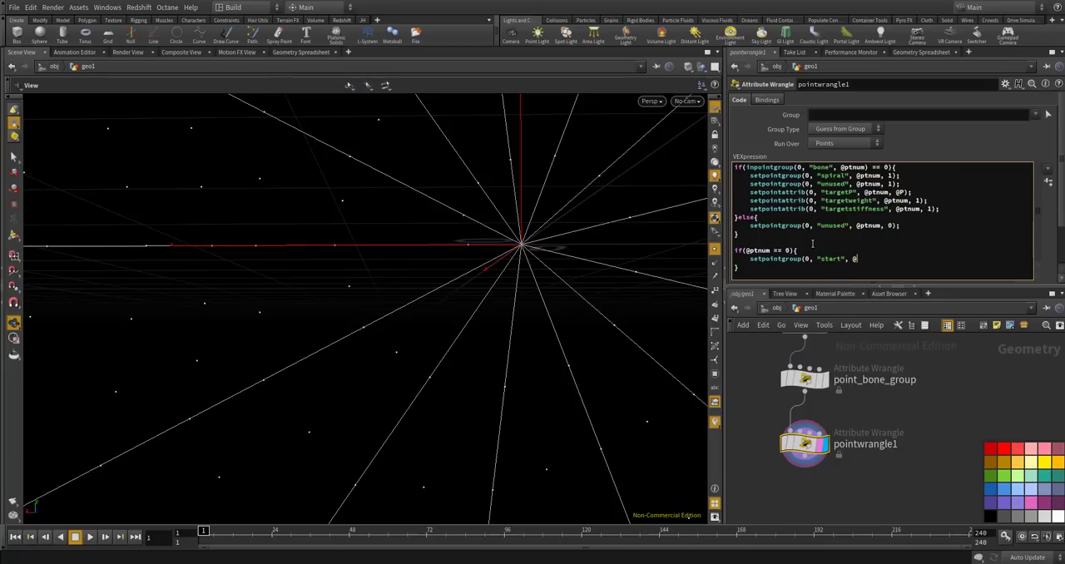
pyautogui.write('ptnum, 1);')
# Rename the pointwrangle1 node as point_spiral_group.
pyautogui.doubleClick(879, 445)
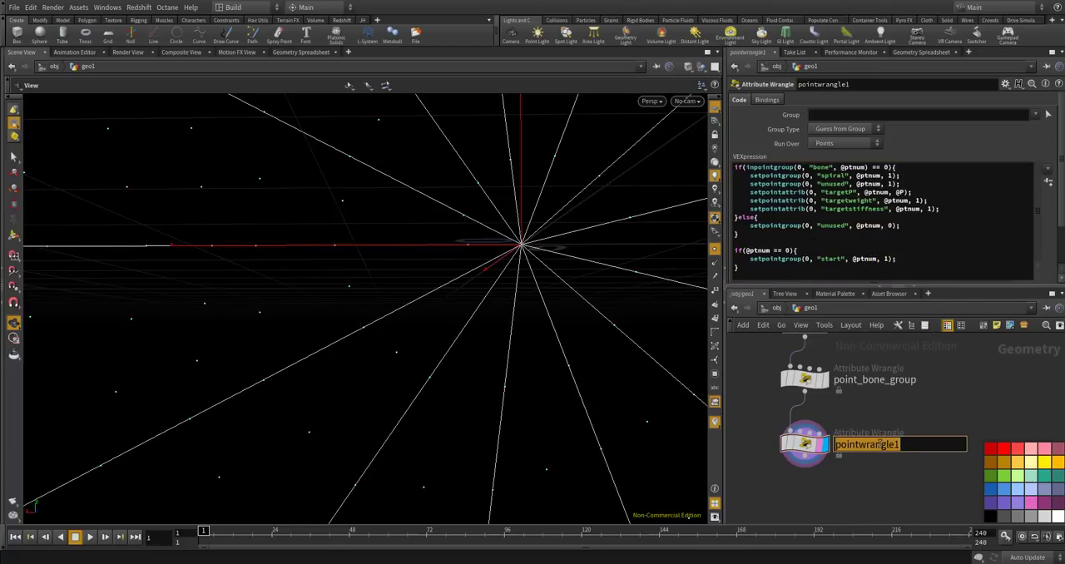
pyautogui.write('point_spiral_group')
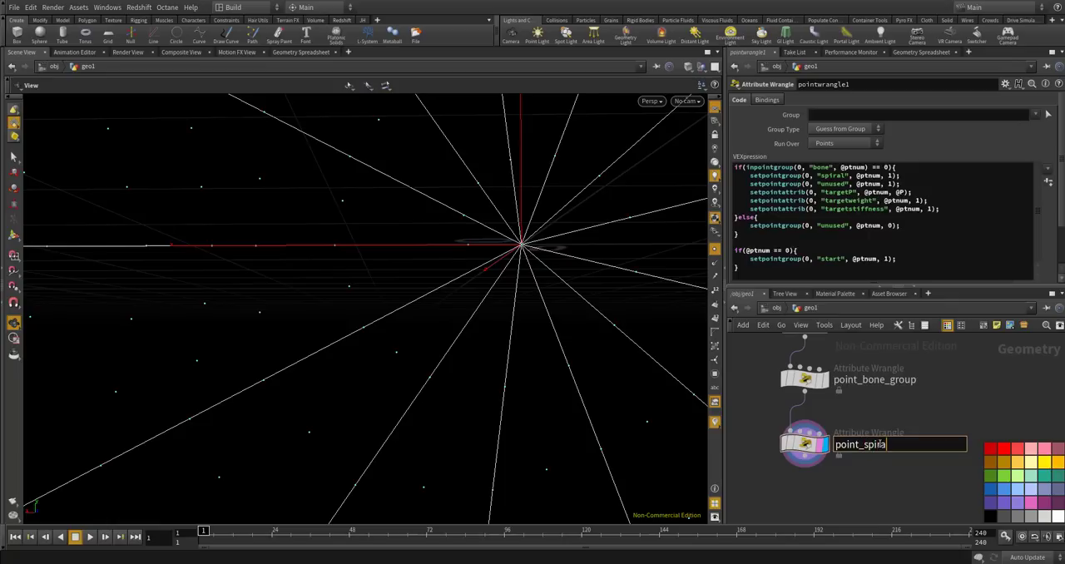
pyautogui.press('Return')
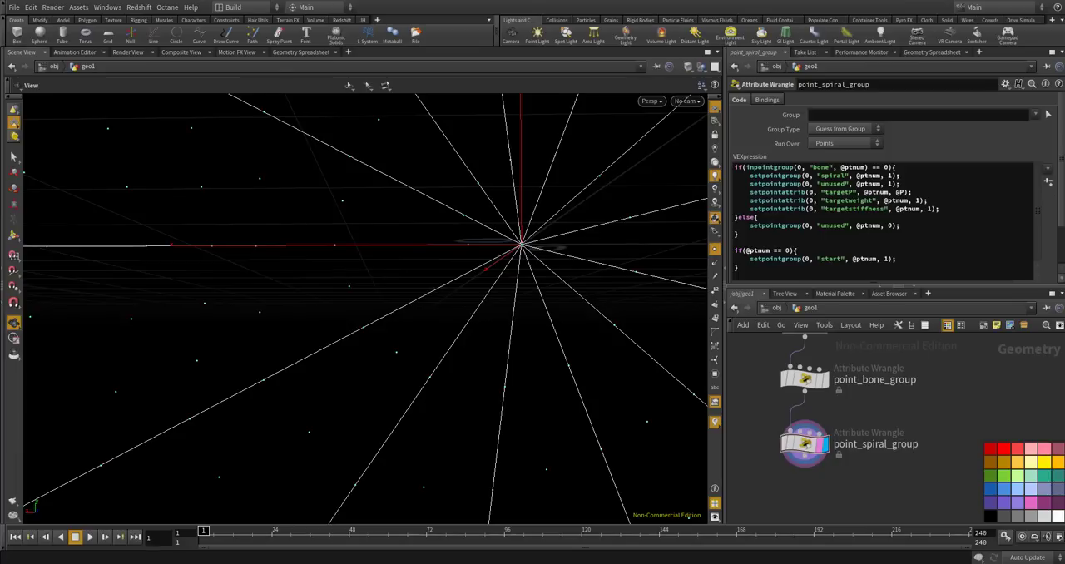
# Compare the whole web with the spider web reference photo on Pinterest in the browser, and return to Houdini.
pyautogui.scroll(-10, 533, 281)
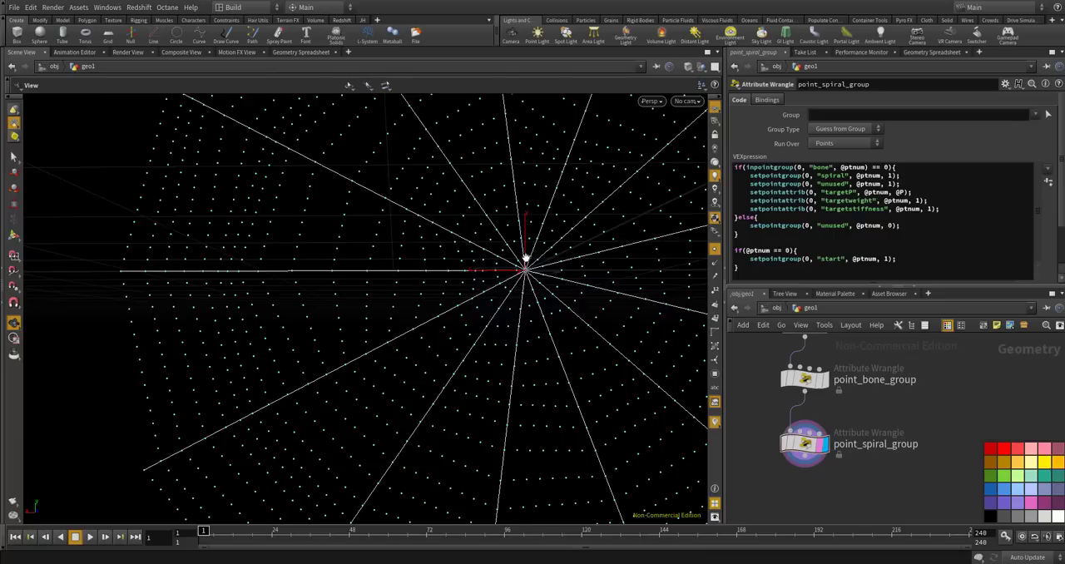
pyautogui.moveTo(539, 259); pyautogui.dragTo(419, 279, button='middle')
pyautogui.scroll(-5, 415, 278)
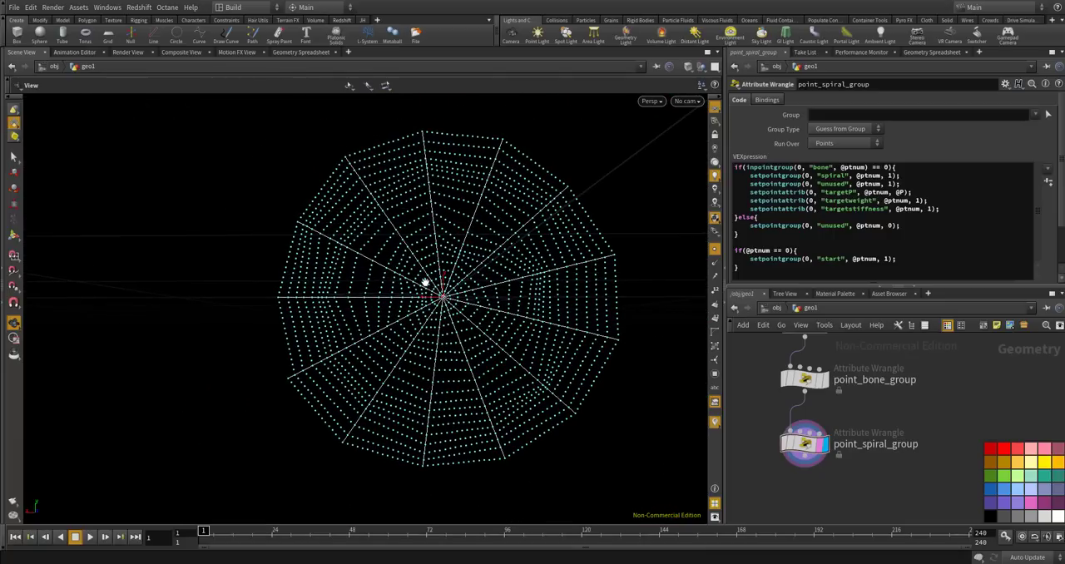
pyautogui.scroll(-1, 420, 284)
pyautogui.scroll(-1, 420, 284)
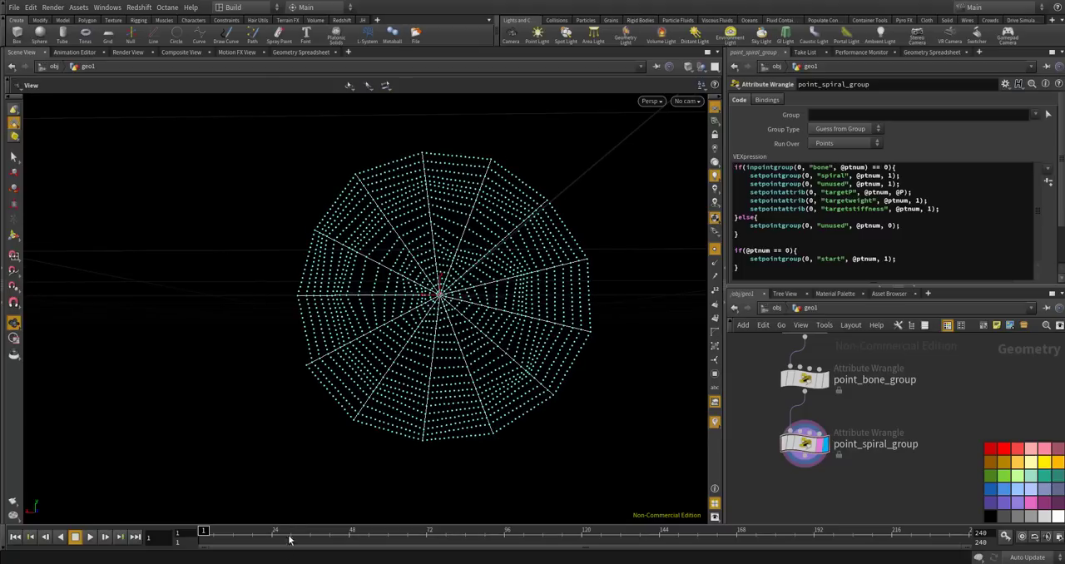
pyautogui.click(200, 563)
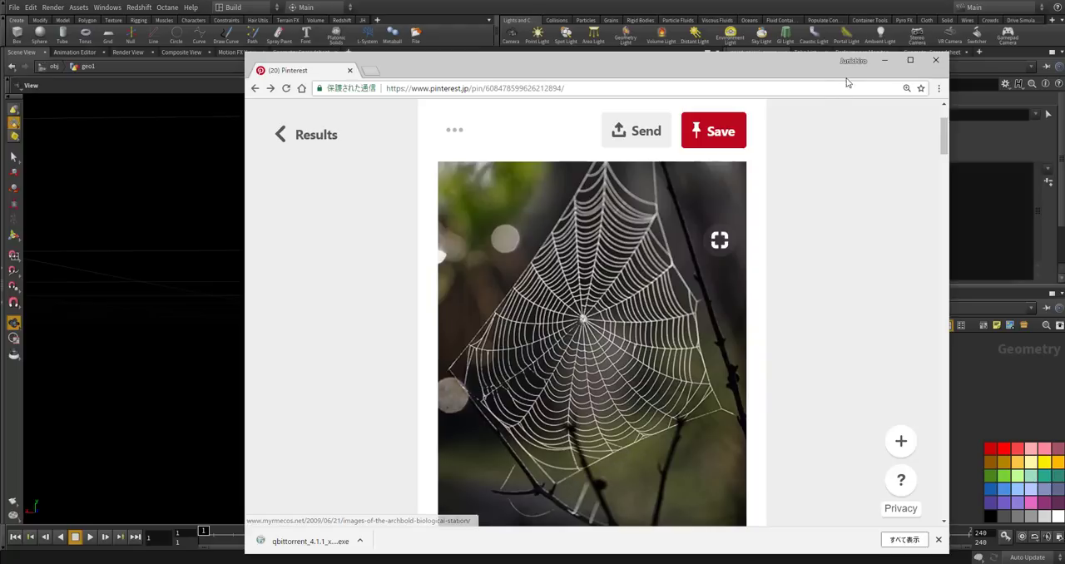
pyautogui.click(780, 12)
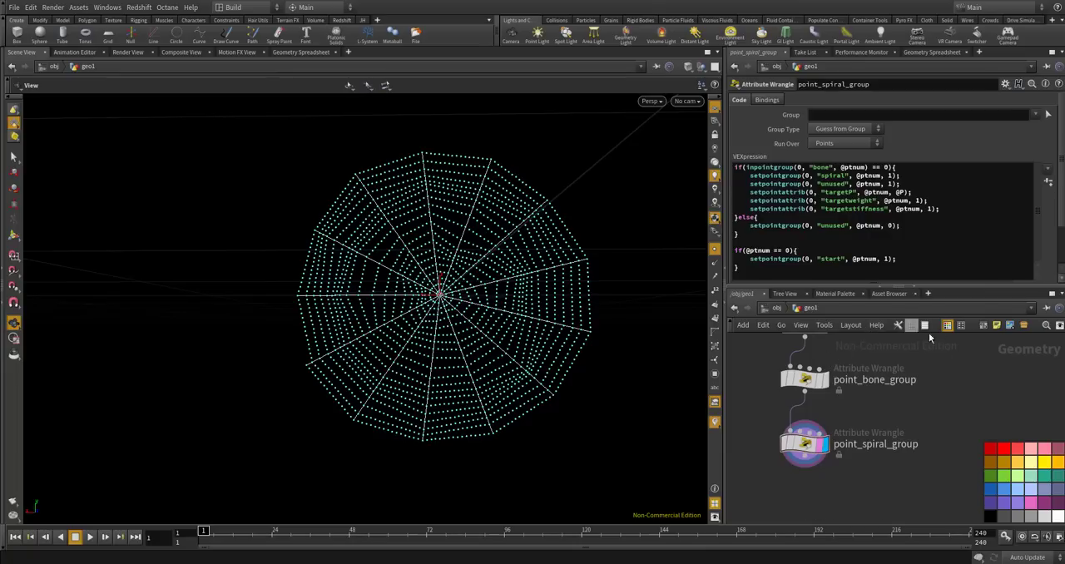
# Add a Primitive Wrangle node below point_spiral_group in the network.
pyautogui.scroll(-4, 795, 403)
pyautogui.scroll(2, 789, 408)
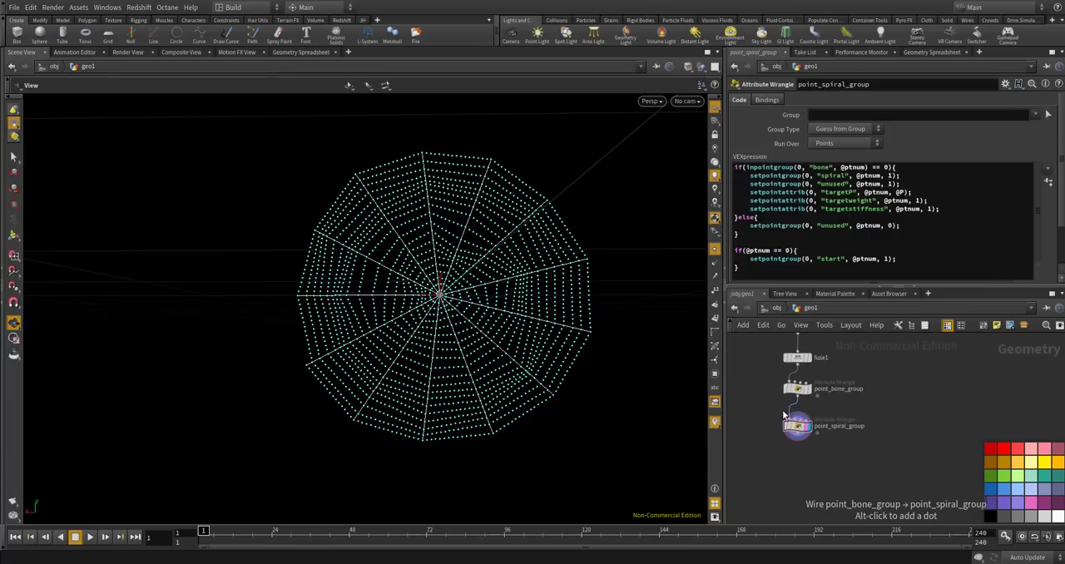
pyautogui.scroll(2, 794, 456)
pyautogui.press('Tab')
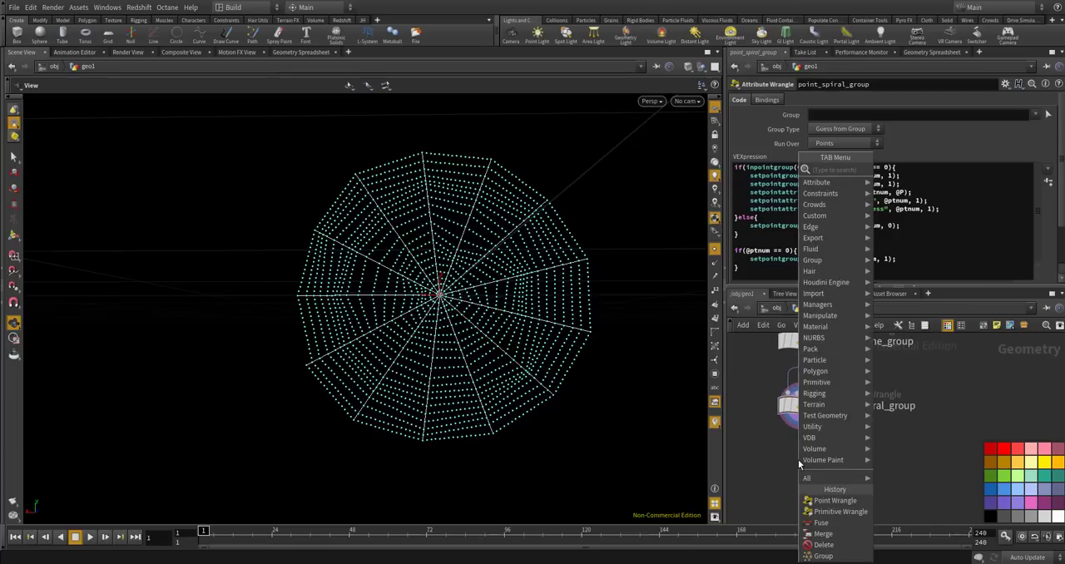
pyautogui.write('primitive wran')
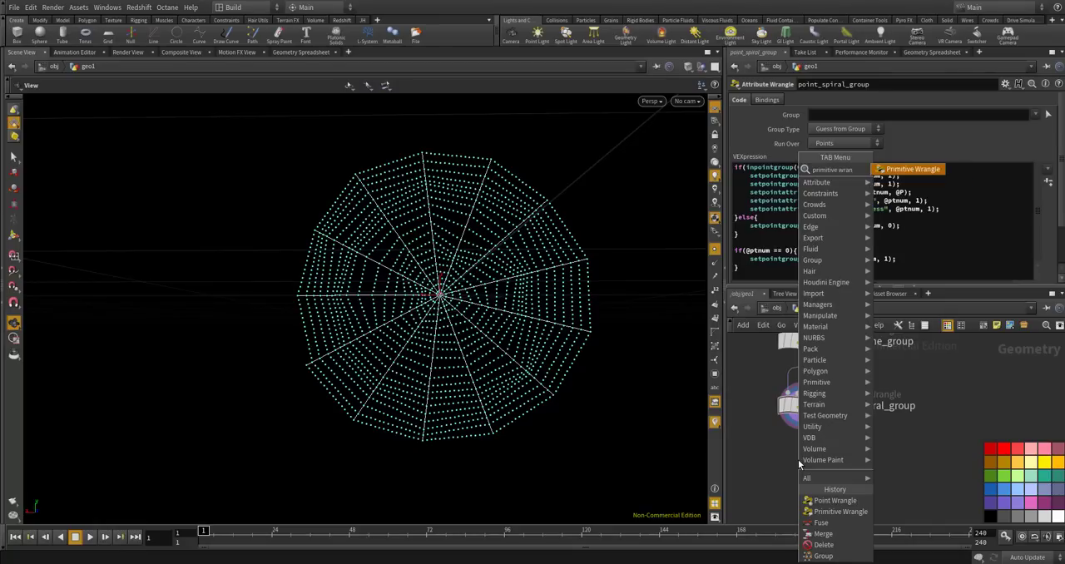
pyautogui.press('Return')
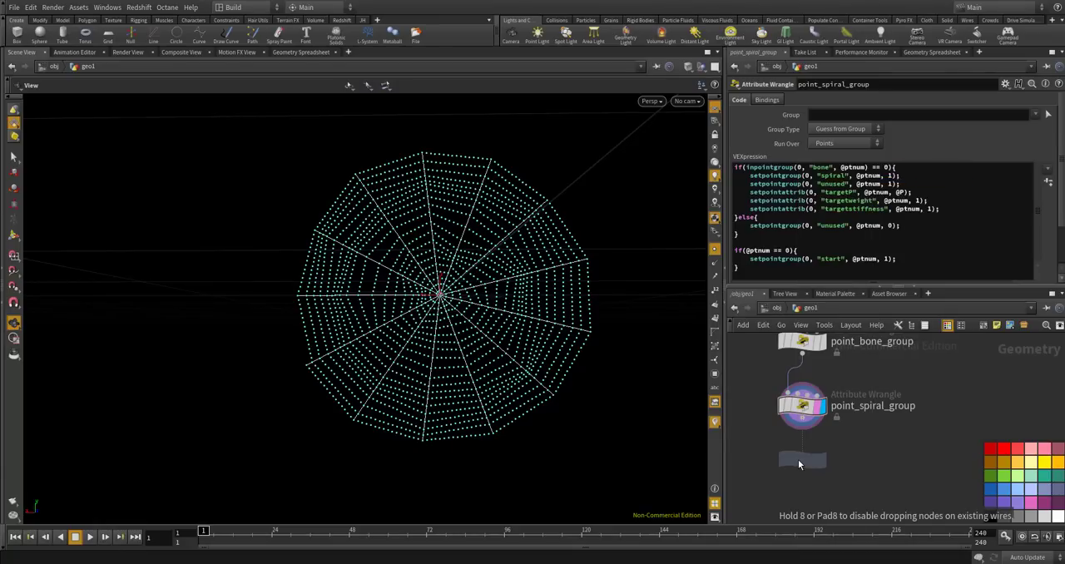
pyautogui.click(798, 459)
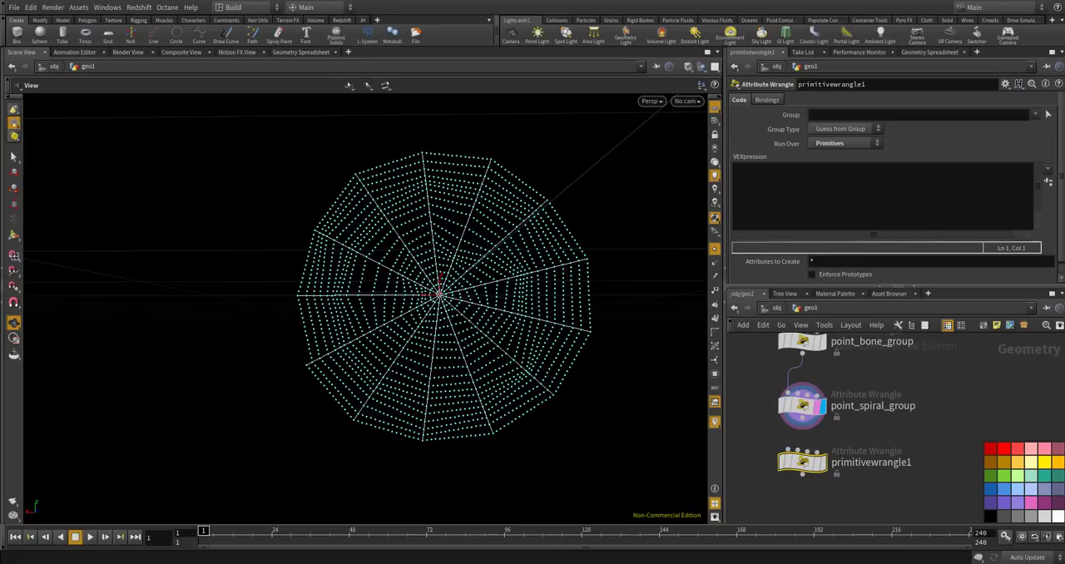
# Examine the bone and targetP point values of point_spiral_group in the geometry spreadsheet, and return to its code.
pyautogui.click(803, 406)
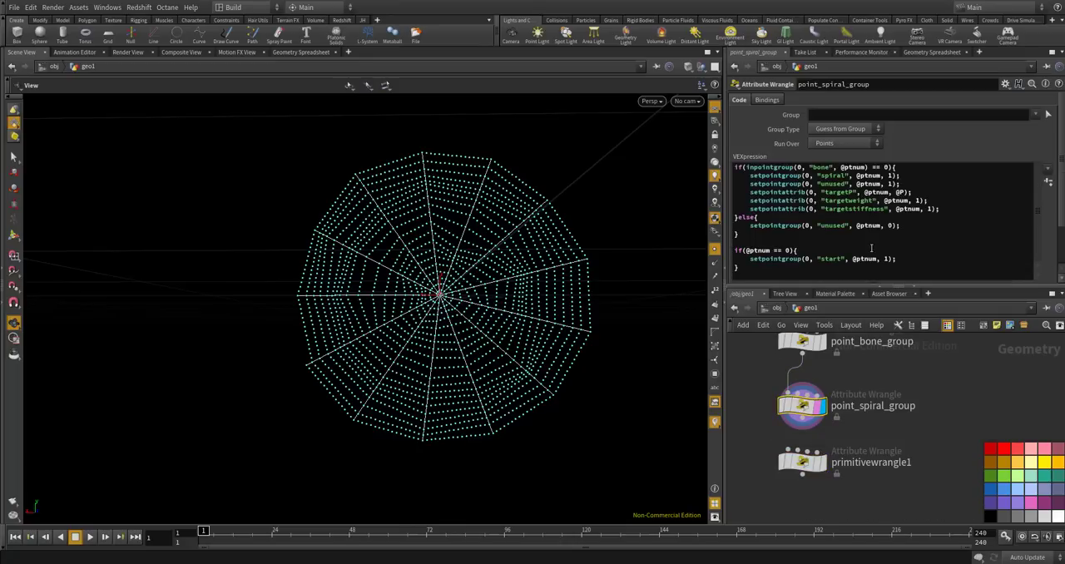
pyautogui.click(946, 53)
pyautogui.click(821, 84)
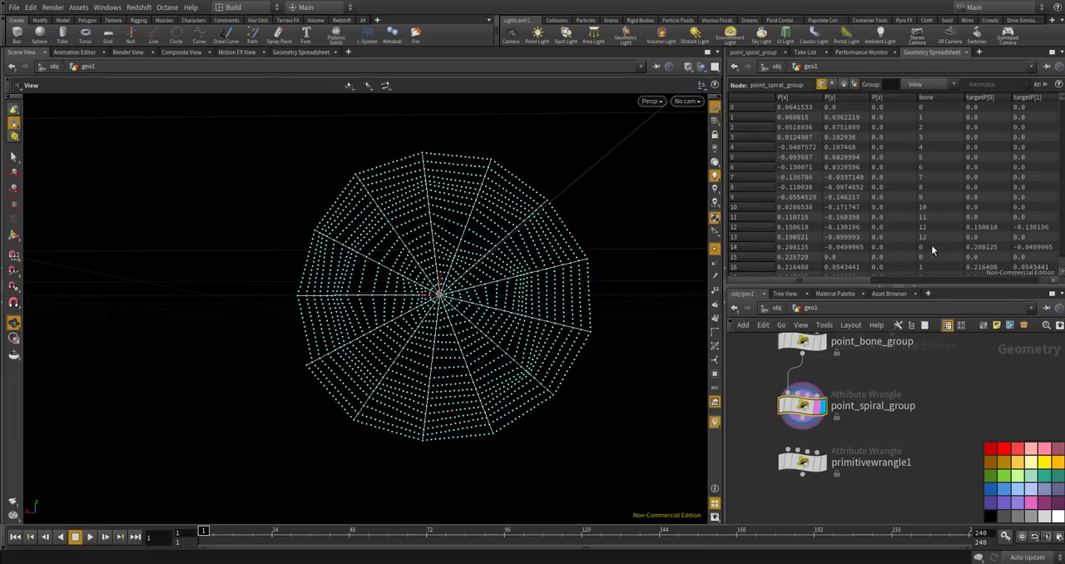
pyautogui.moveTo(1062, 103)
pyautogui.mouseDown()
pyautogui.moveTo(1061, 256)
pyautogui.moveTo(1062, 102)
pyautogui.mouseUp()
pyautogui.click(739, 53)
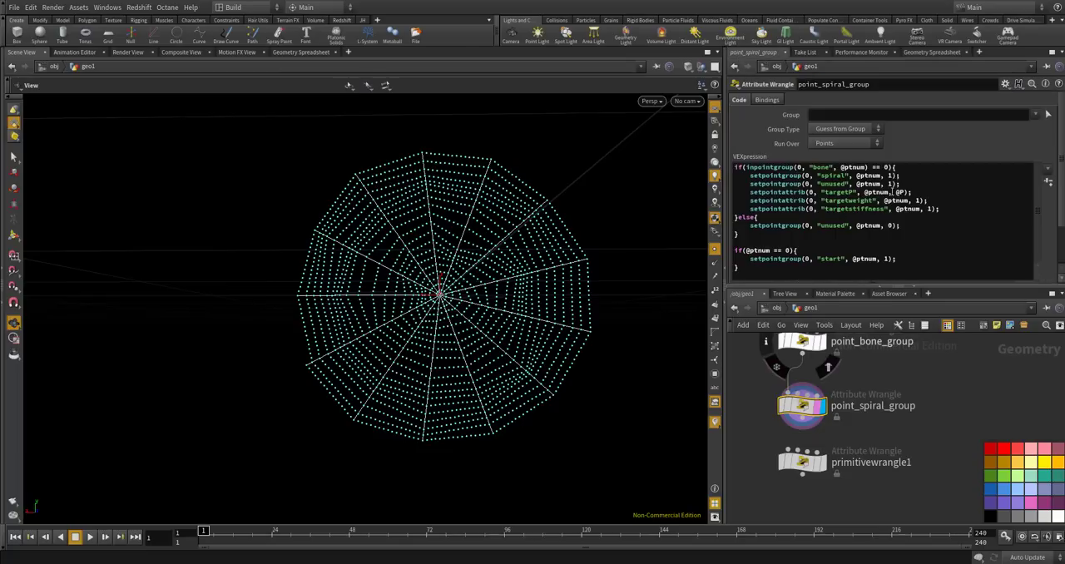
# Move the targetP setpointattrib line out of the bone condition to the end of the code.
pyautogui.moveTo(914, 192); pyautogui.dragTo(753, 194)
pyautogui.hotkey('ctrl', 'c')
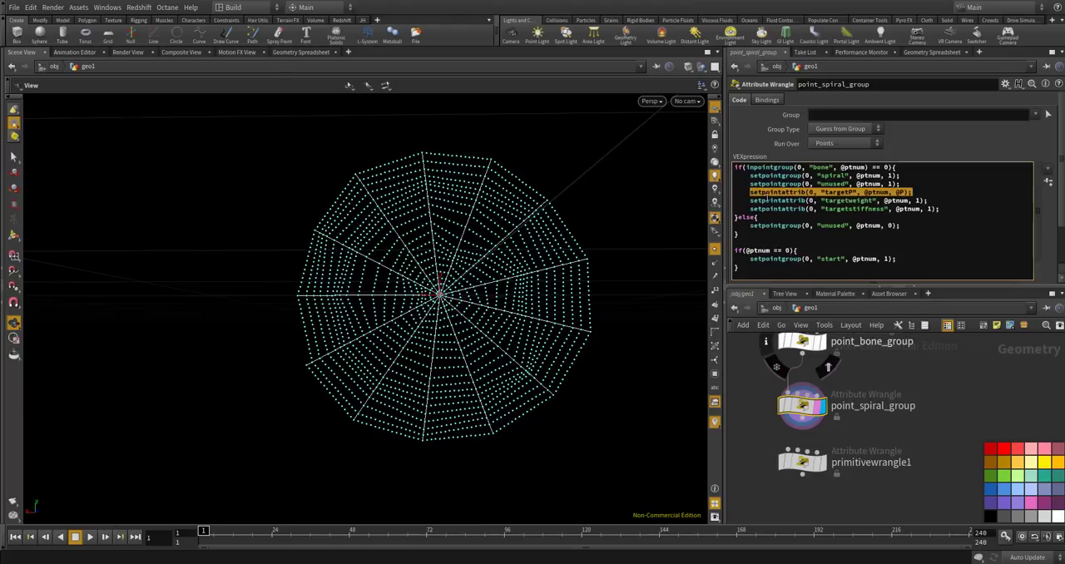
pyautogui.press('BackSpace')
pyautogui.press('Return')
pyautogui.hotkey('ctrl', 'v')
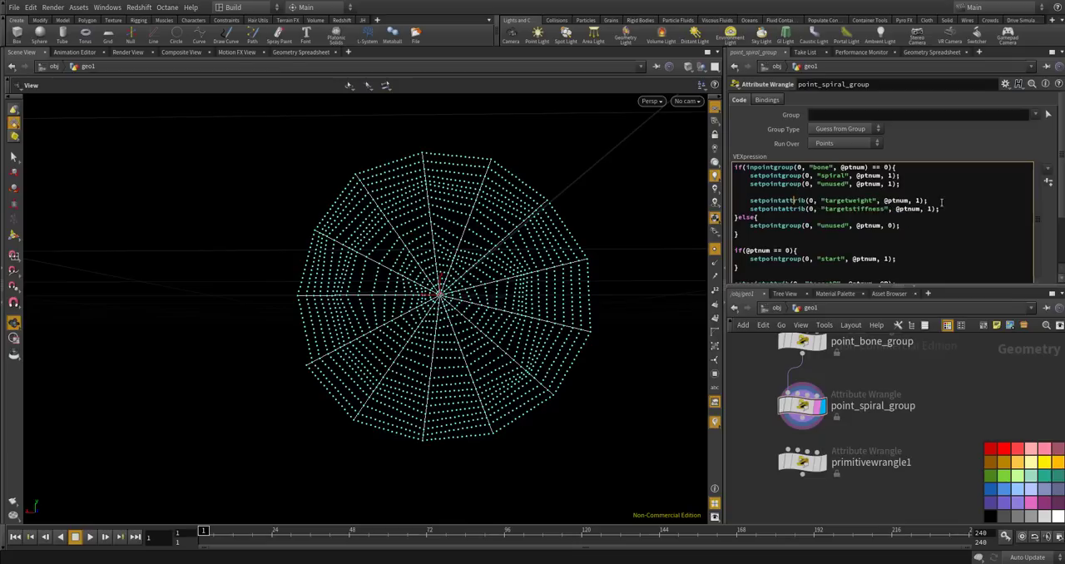
# Move the targetstiffness setpointattrib line out of the bone condition to below the targetP line at the end.
pyautogui.moveTo(939, 208); pyautogui.dragTo(749, 209)
pyautogui.hotkey('ctrl', 'c')
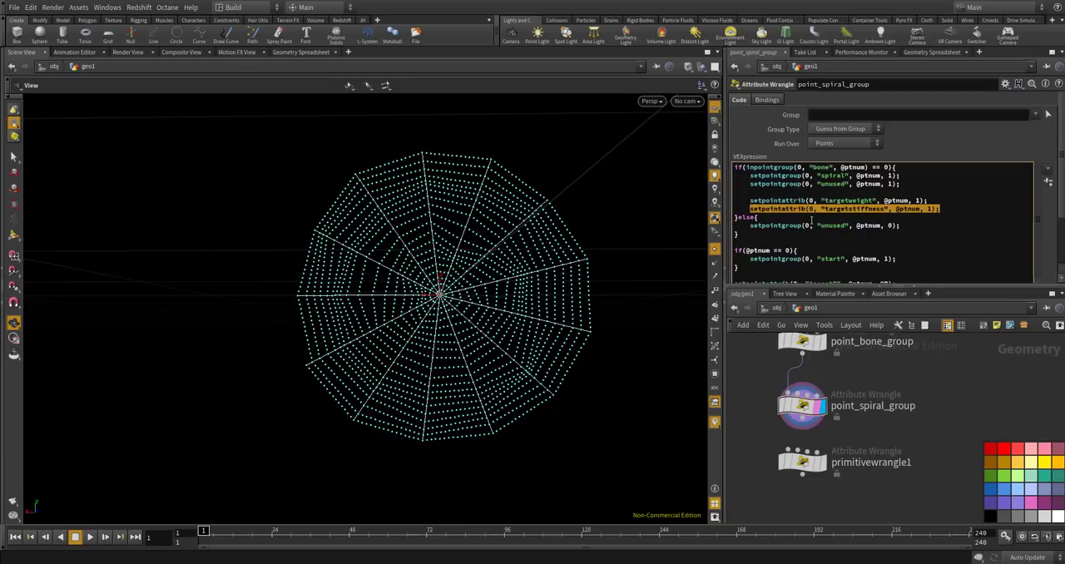
pyautogui.press('BackSpace')
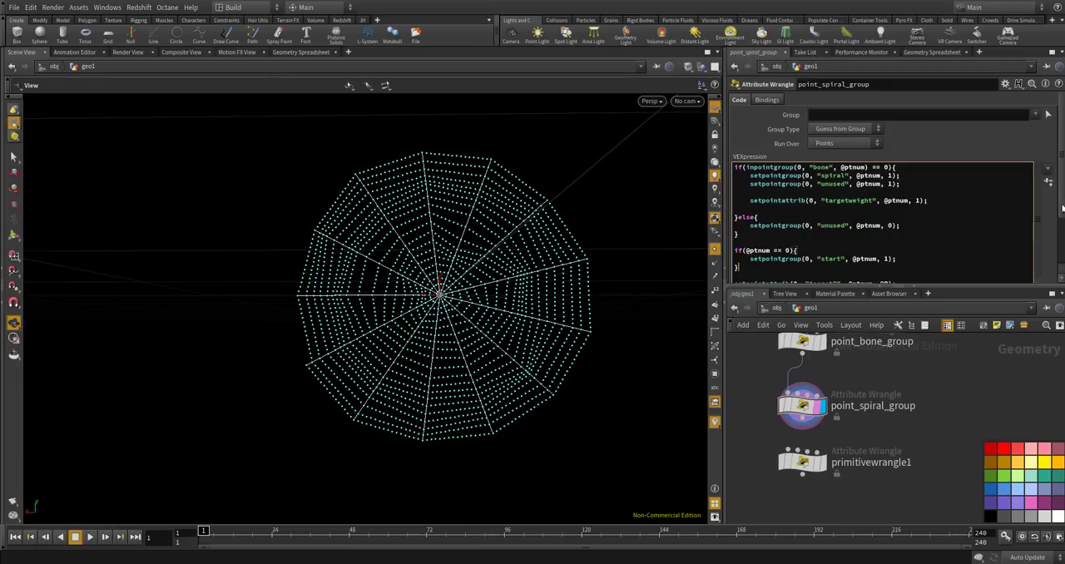
pyautogui.scroll(-1, 981, 250)
pyautogui.click(924, 264)
pyautogui.press('Return')
pyautogui.hotkey('ctrl', 'v')
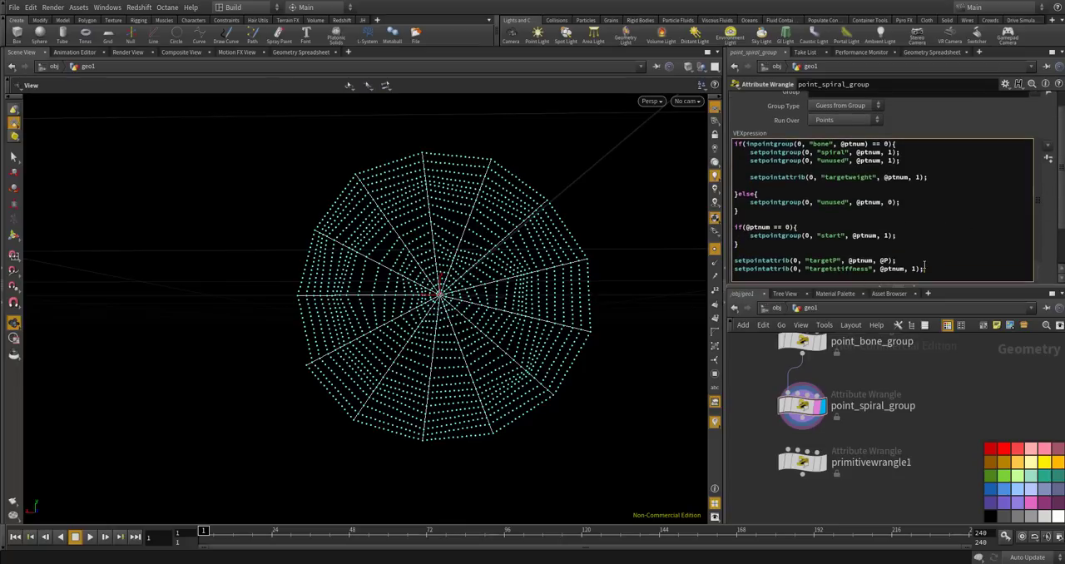
# Move the targetweight setpointattrib line directly below the "unused" group line in the bone condition.
pyautogui.moveTo(928, 178); pyautogui.dragTo(748, 176)
pyautogui.hotkey('ctrl', 'c')
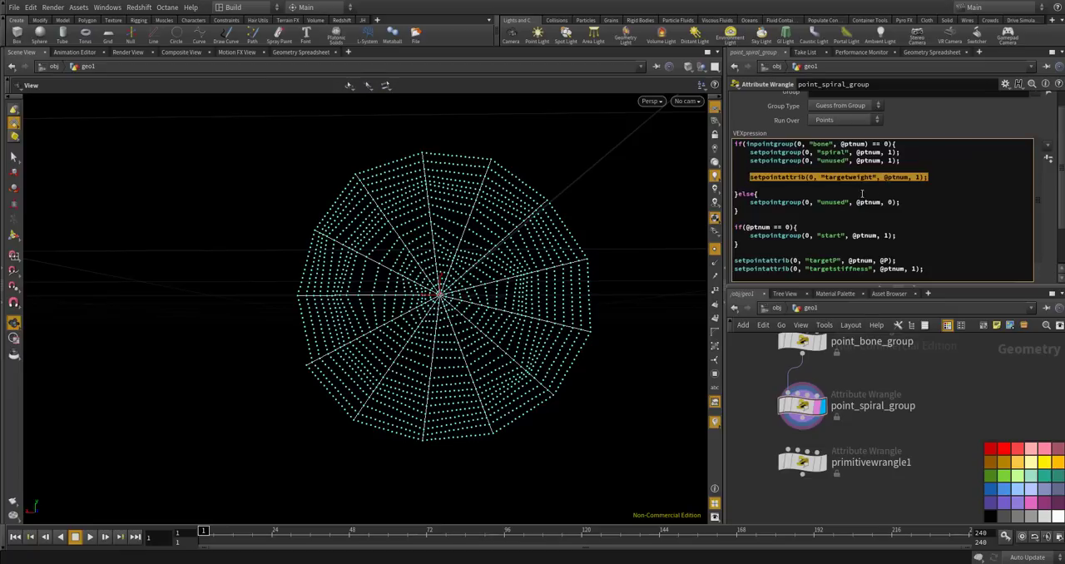
pyautogui.press('BackSpace')
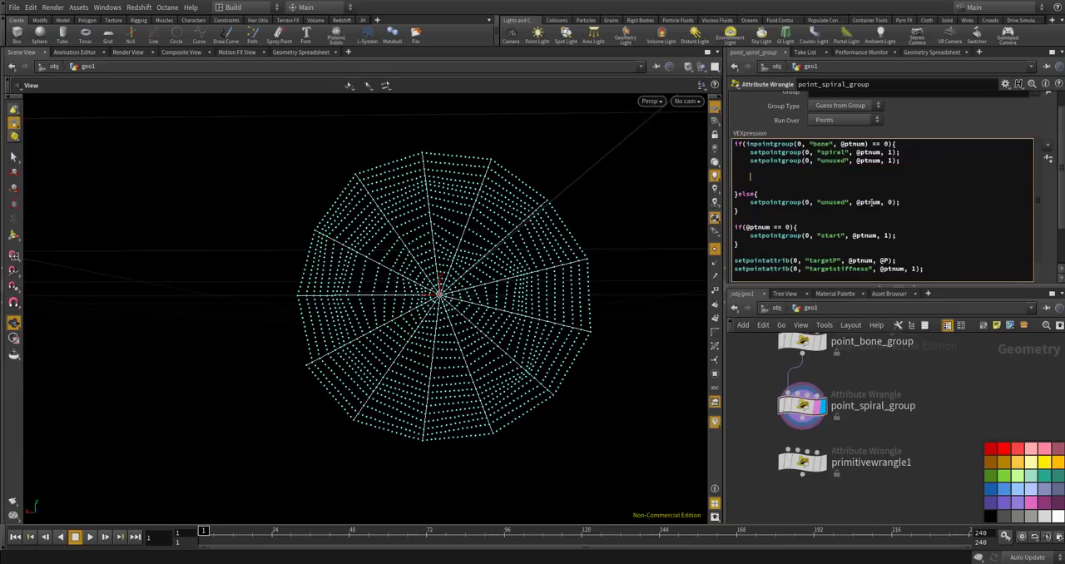
pyautogui.click(775, 253)
pyautogui.scroll(2, 1055, 203)
pyautogui.click(786, 193)
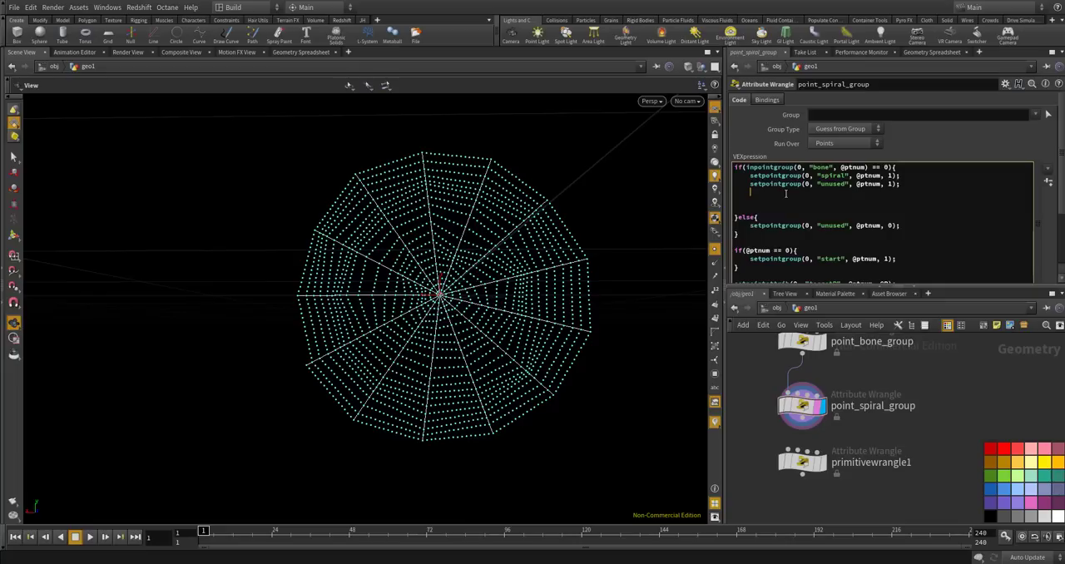
pyautogui.hotkey('ctrl', 'v')
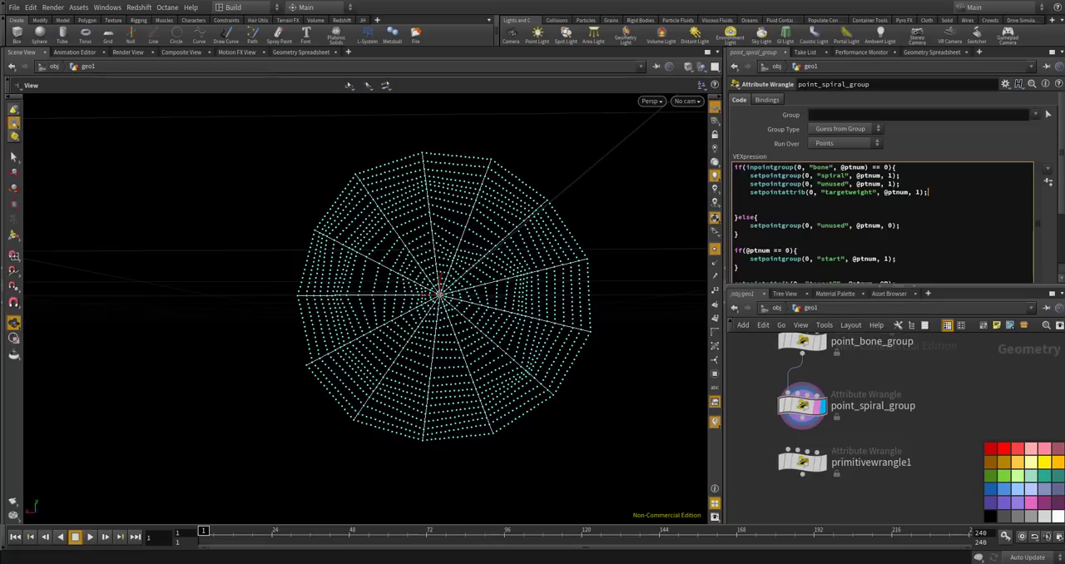
# Copy the targetweight line into the else block below the "unused" line, with its value set to 0.
pyautogui.moveTo(942, 196); pyautogui.dragTo(764, 194)
pyautogui.hotkey('ctrl', 'c')
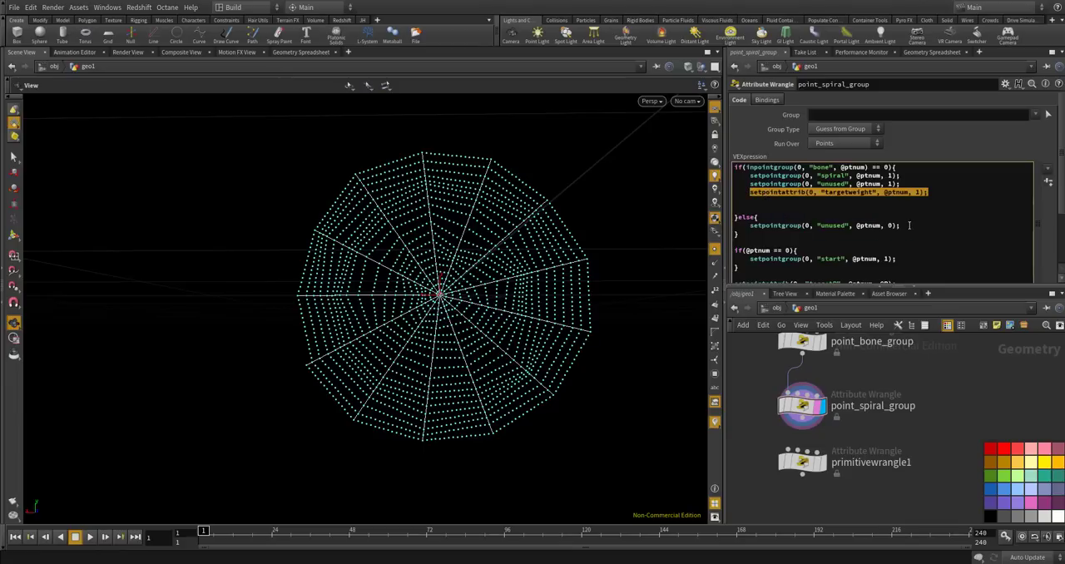
pyautogui.click(911, 224)
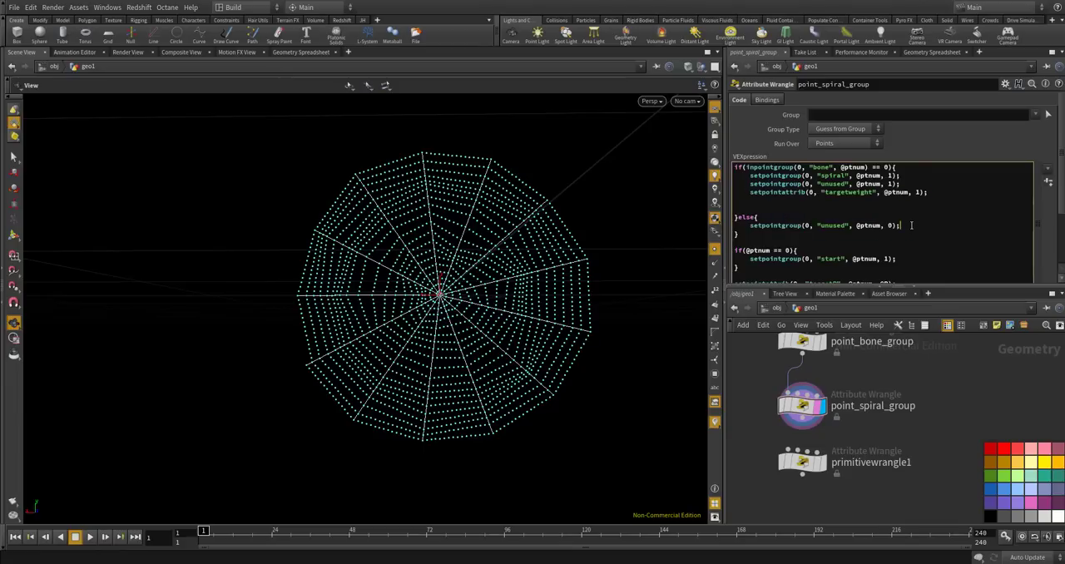
pyautogui.press('Return')
pyautogui.hotkey('ctrl', 'v')
pyautogui.doubleClick(918, 233)
pyautogui.write('0')
pyautogui.write('se')
# Remove the empty lines between the targetweight line and the else block.
pyautogui.press('BackSpace')
pyautogui.press('BackSpace')
pyautogui.press('BackSpace')
pyautogui.press('BackSpace')
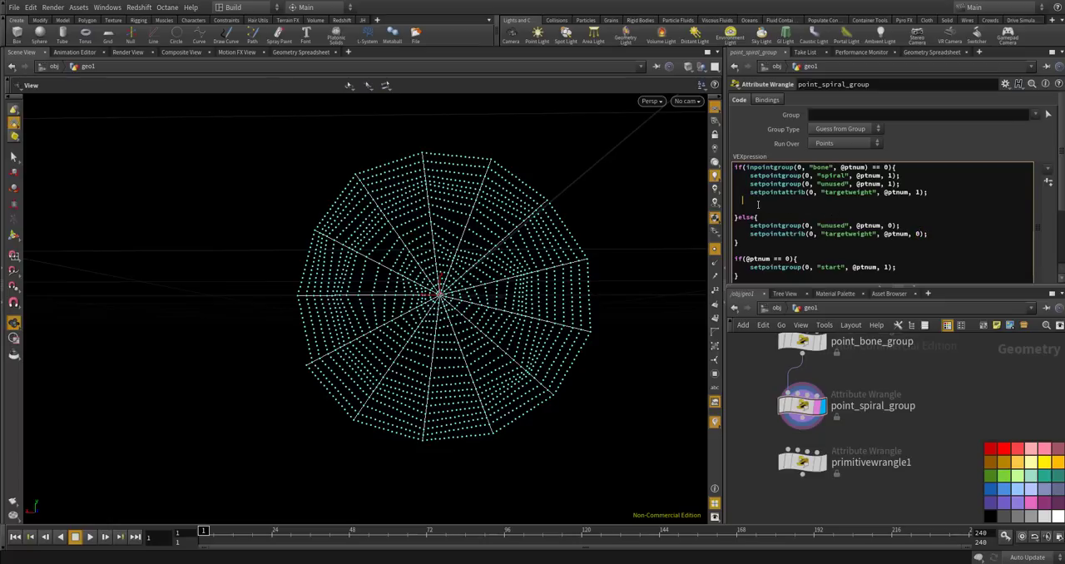
pyautogui.moveTo(734, 217); pyautogui.dragTo(726, 202)
pyautogui.press('BackSpace')
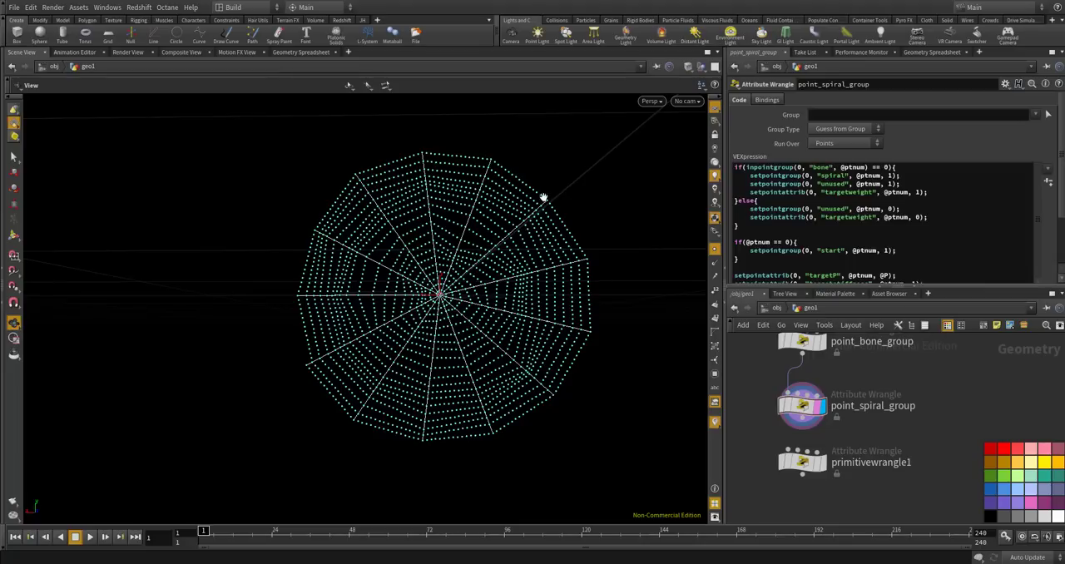
pyautogui.click(854, 224)
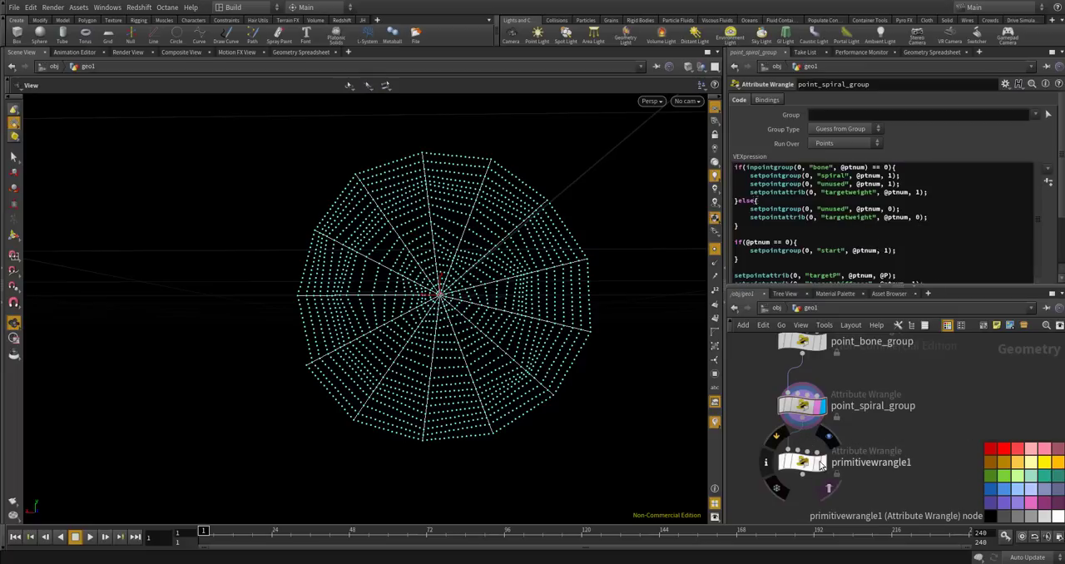
# Place the primitive wrangle below point_spiral_group, display it and rename it constraint.
pyautogui.click(807, 462)
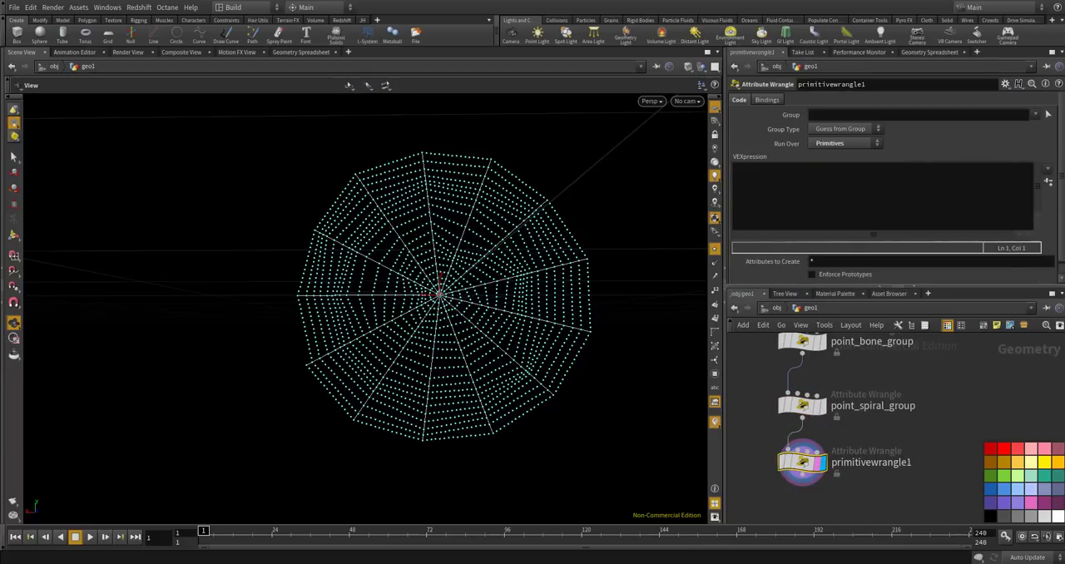
pyautogui.doubleClick(876, 462)
pyautogui.write('constraint')
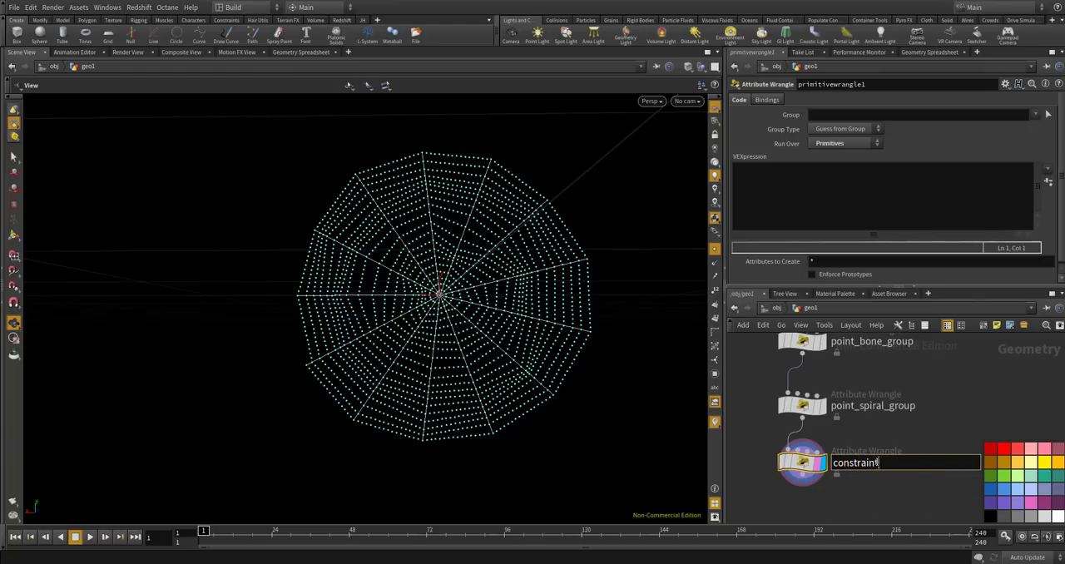
pyautogui.press('Return')
# Limit the constraint wrangle to the group bone and start its VEX code with "int pts[] =".
pyautogui.click(830, 116)
pyautogui.write('bone')
pyautogui.press('Return')
pyautogui.click(861, 181)
pyautogui.write('int pts[] =')
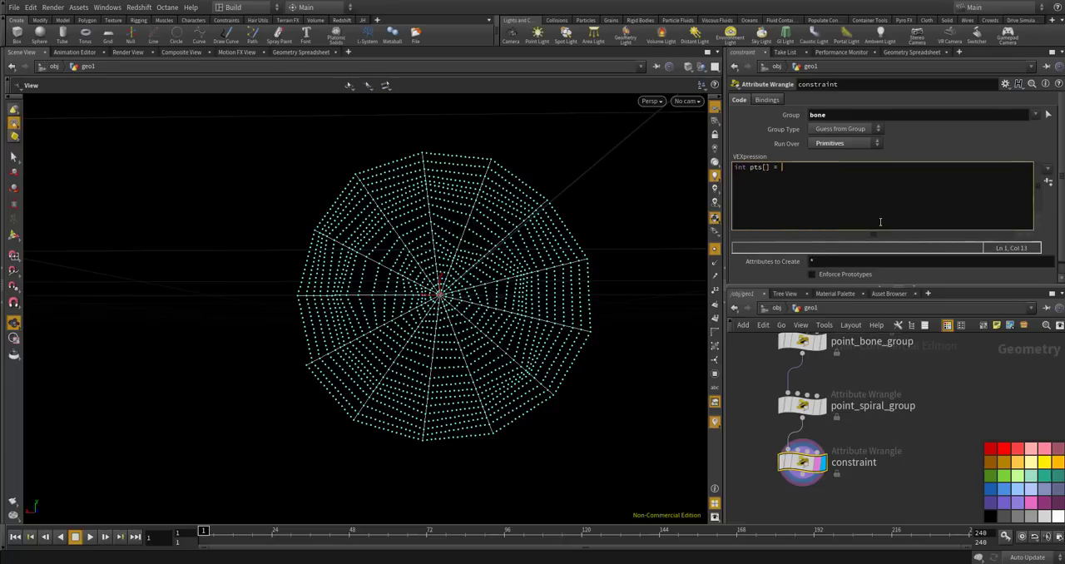
# Add the condition "if(i == len(pts) - 1)" below the setpointgroup line inside the loop of point_bone_group.
pyautogui.scroll(-3, 930, 393)
pyautogui.scroll(5, 827, 469)
pyautogui.click(805, 427)
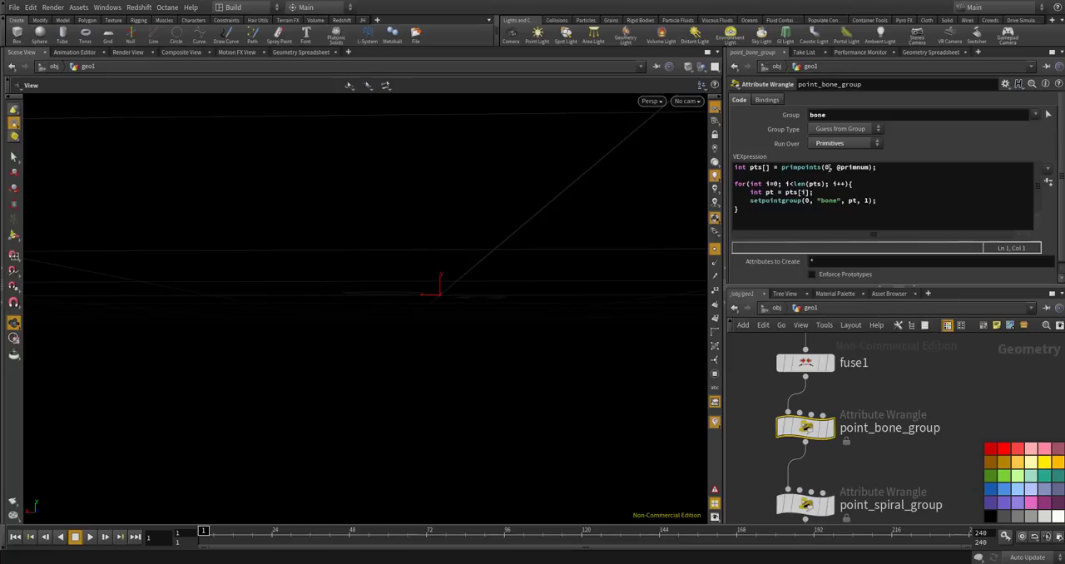
pyautogui.scroll(-1, 807, 235)
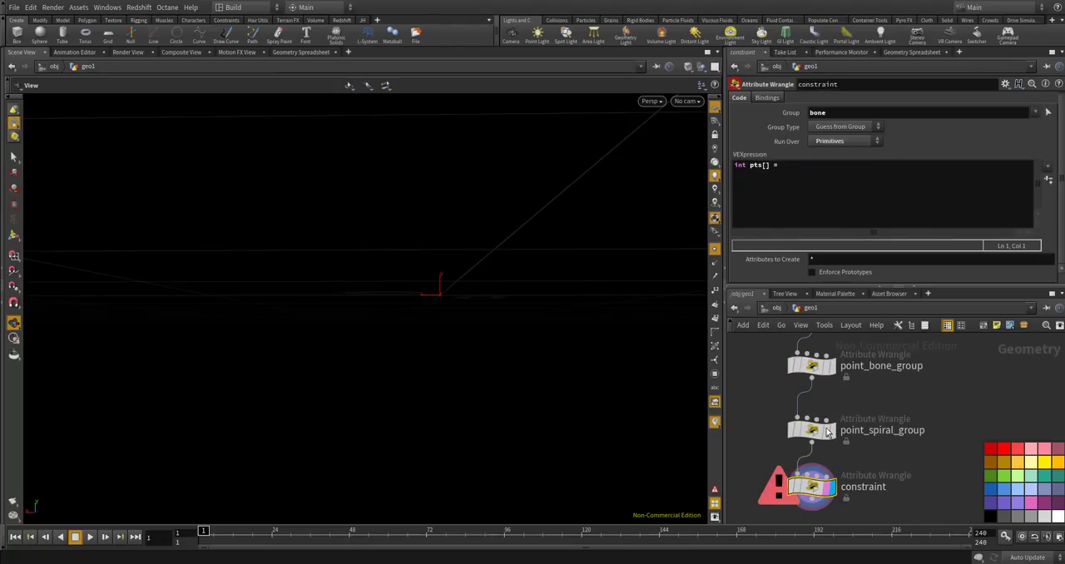
pyautogui.click(813, 430)
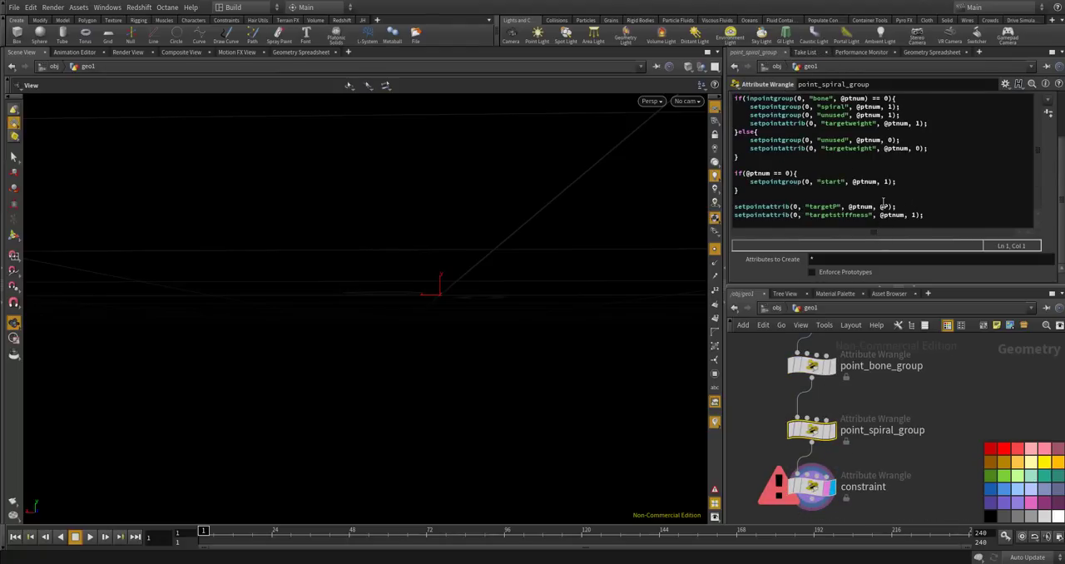
pyautogui.click(811, 365)
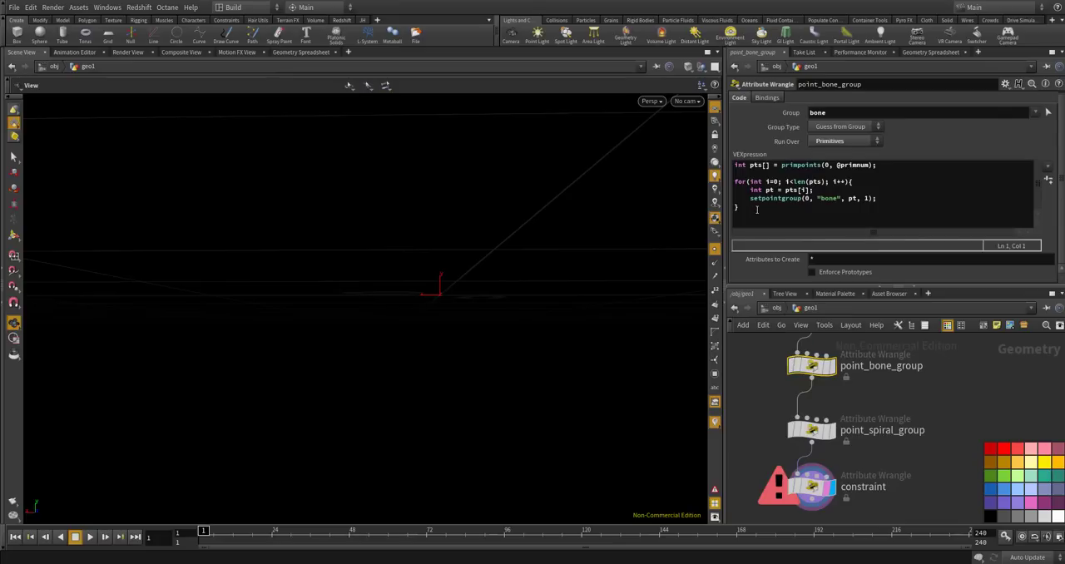
pyautogui.click(902, 205)
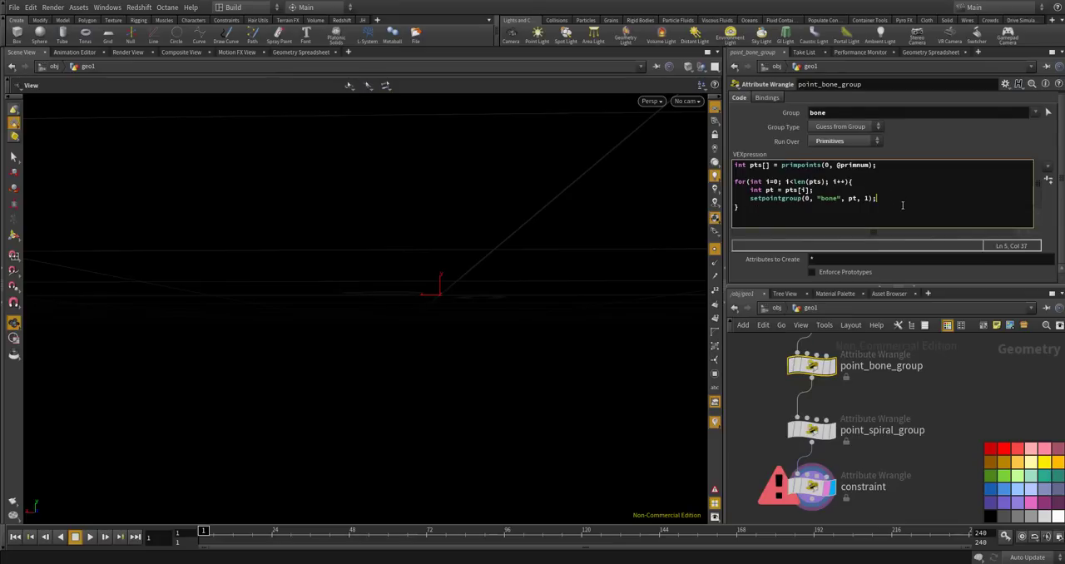
pyautogui.press('Return')
pyautogui.press('Return')
pyautogui.write('if(')
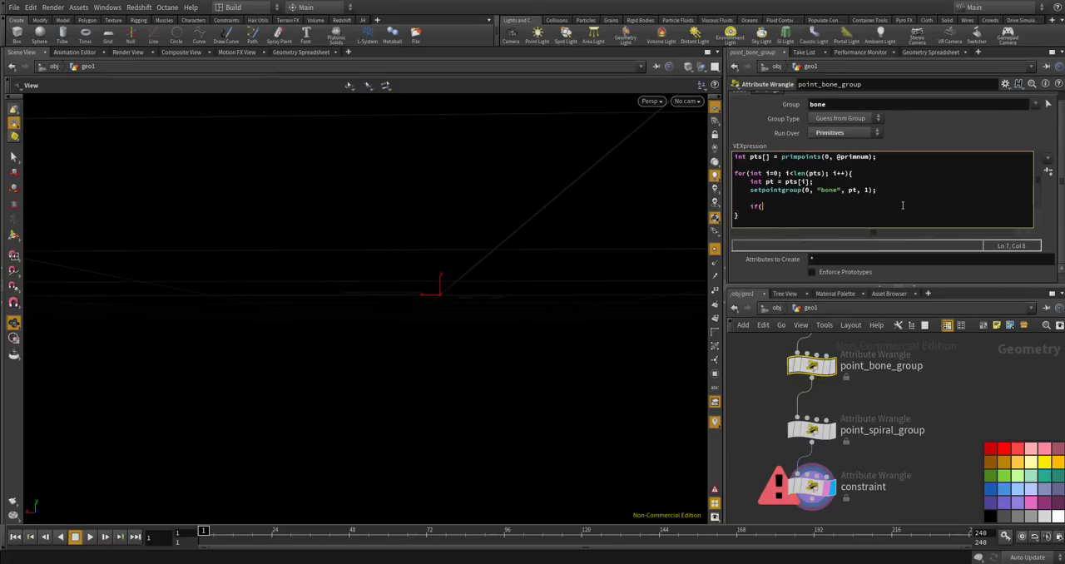
pyautogui.write('i ')
pyautogui.write('= ')
pyautogui.write('==')
pyautogui.write('len(pts)')
pyautogui.press('BackSpace')
pyautogui.press('BackSpace')
pyautogui.write('1){')
pyautogui.press('Return')
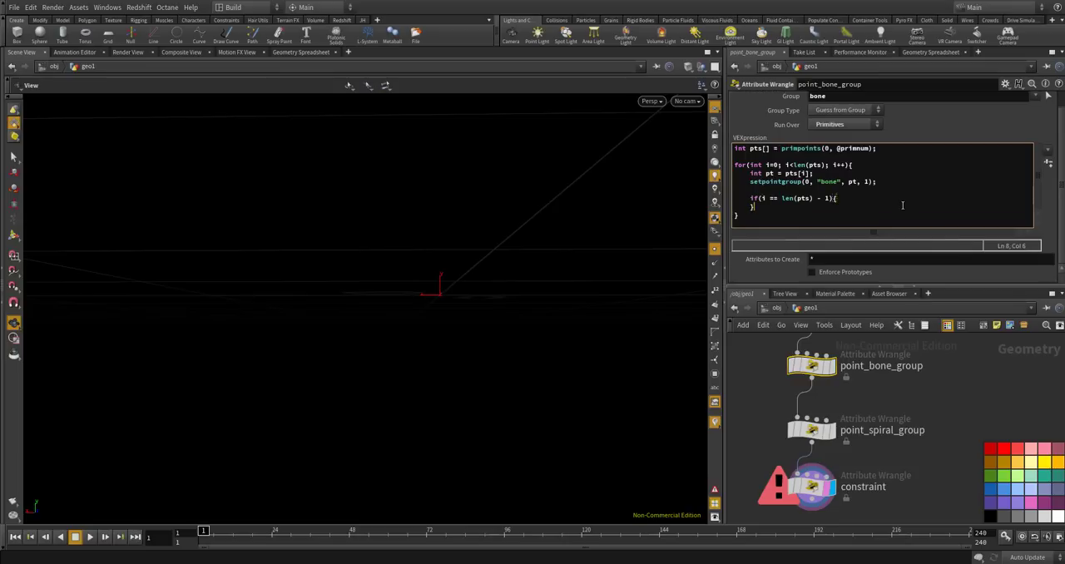
# Add an else block to the new condition in point_bone_group, leaving an empty line in both branches.
pyautogui.press('Return')
pyautogui.press('End')
pyautogui.write('else{')
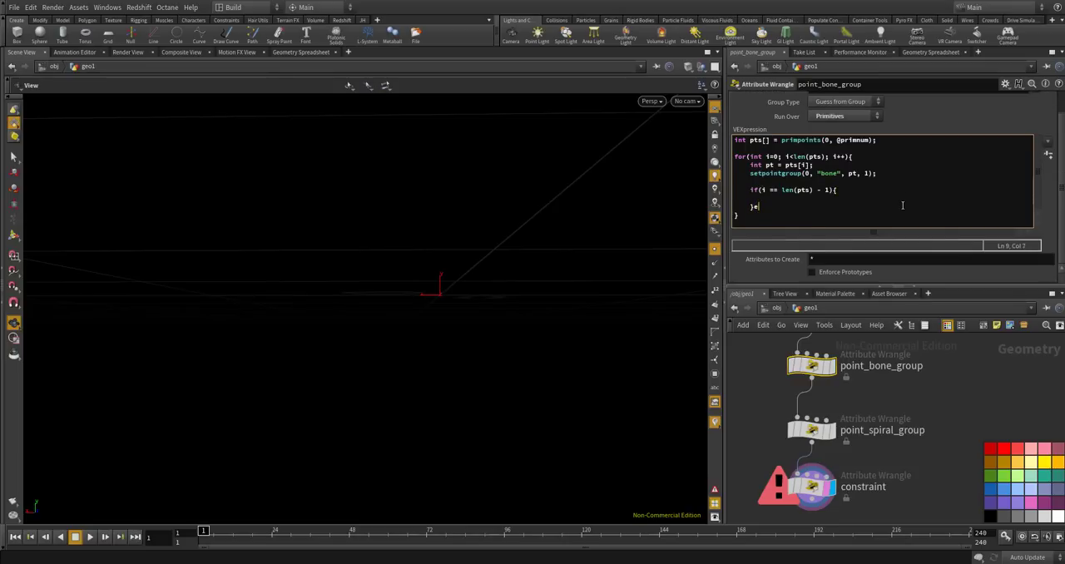
pyautogui.press('Return')
pyautogui.write('}')
pyautogui.press('Left')
pyautogui.press('Return')
pyautogui.press('Up')
pyautogui.press('Up')
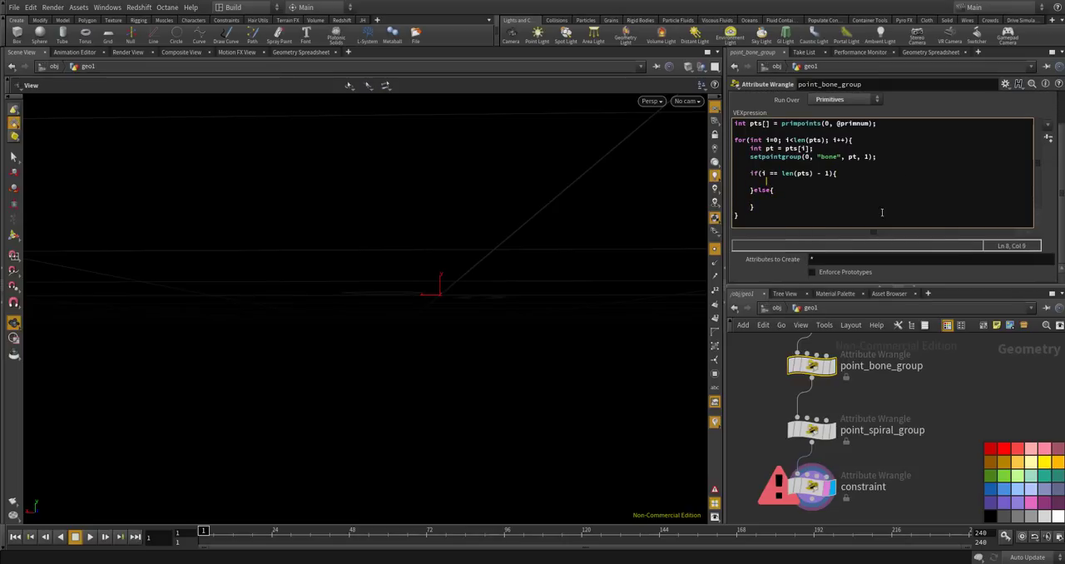
# Cut the targetweight setpointattrib line from the else block of point_spiral_group.
pyautogui.click(811, 429)
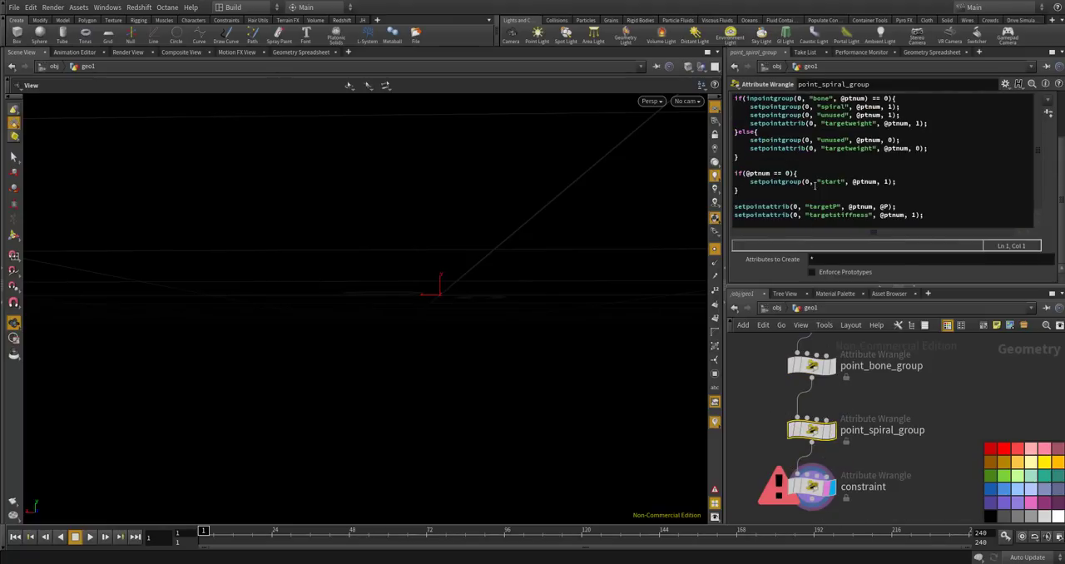
pyautogui.moveTo(925, 133); pyautogui.dragTo(772, 122)
pyautogui.click(914, 148)
pyautogui.moveTo(928, 148); pyautogui.dragTo(763, 152)
pyautogui.hotkey('ctrl', 'c')
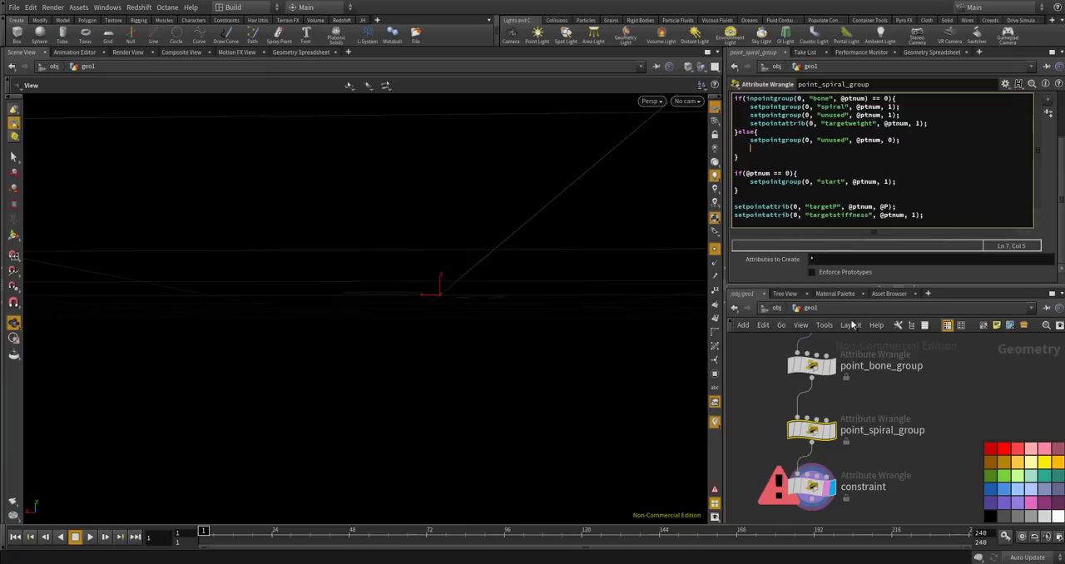
# Paste the targetweight line into both branches in point_bone_group and set its value to 1 in the if branch.
pyautogui.click(811, 365)
pyautogui.click(793, 195)
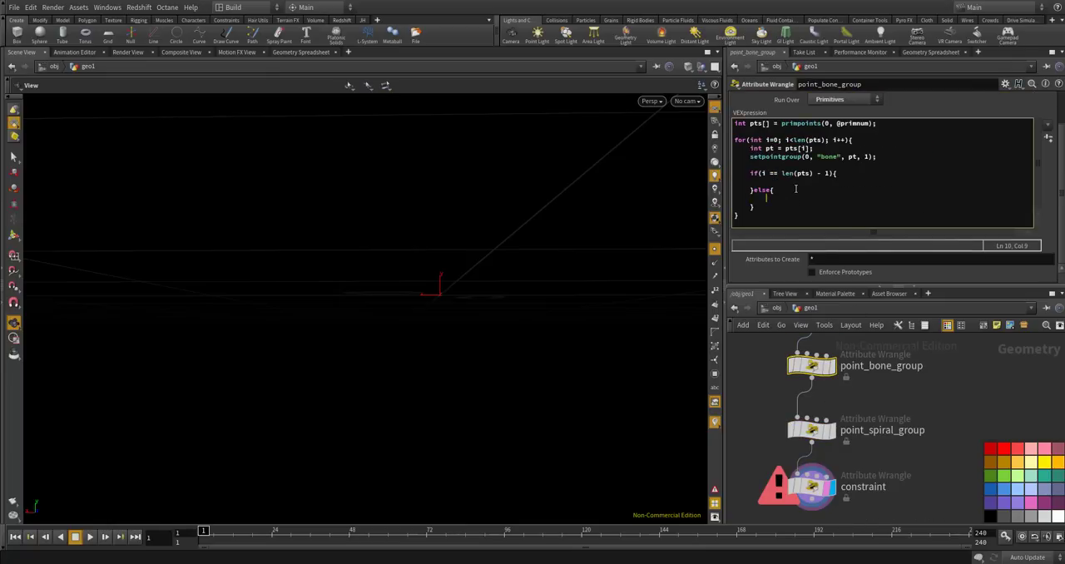
pyautogui.hotkey('ctrl', 'v')
pyautogui.click(812, 183)
pyautogui.hotkey('ctrl', 'v')
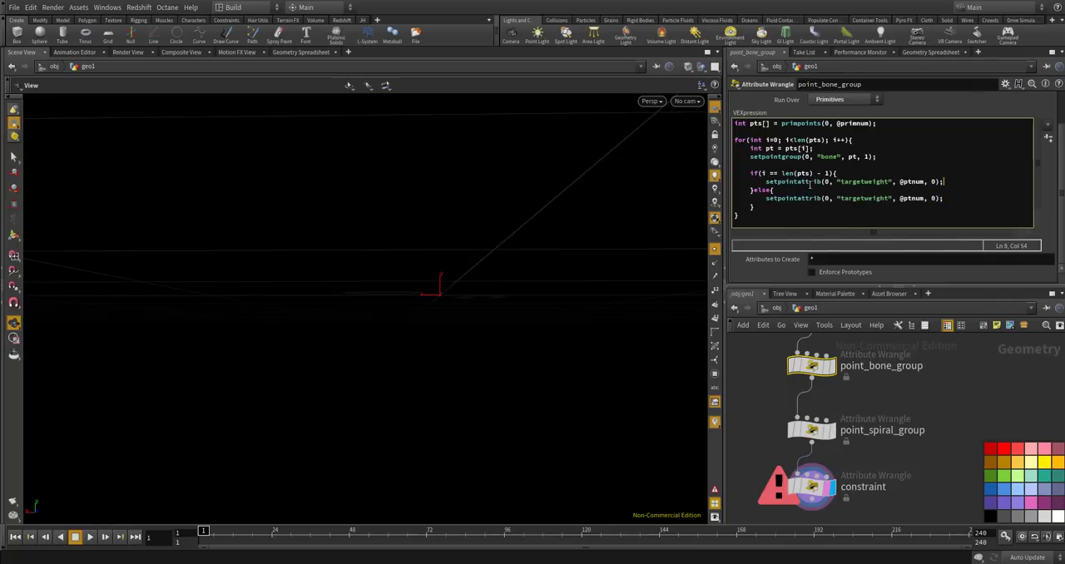
pyautogui.press('BackSpace')
pyautogui.write('1')
pyautogui.click(970, 357)
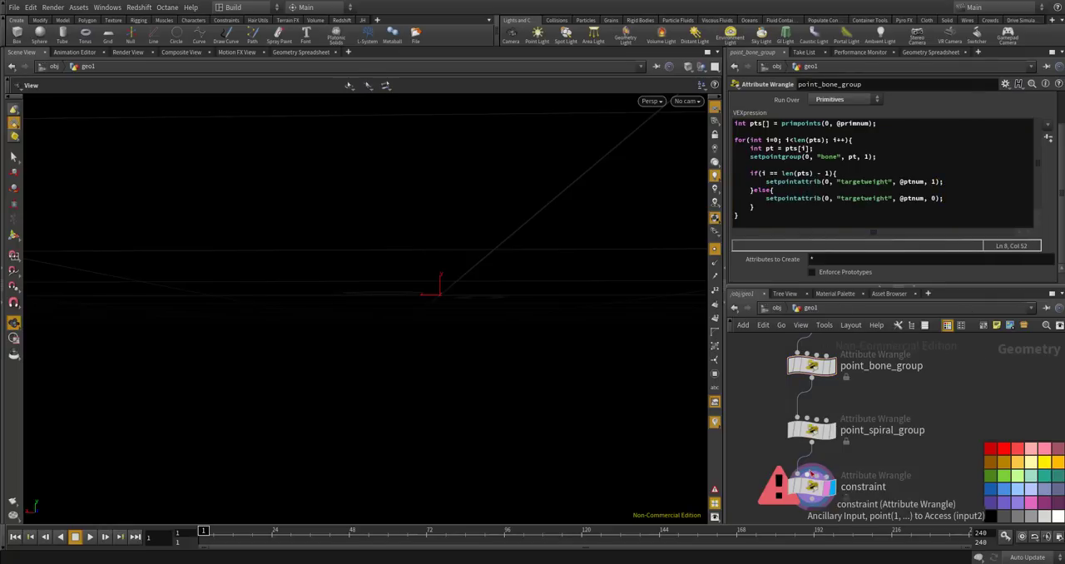
# Remove the empty line from the else block of point_spiral_group.
pyautogui.click(811, 429)
pyautogui.click(785, 149)
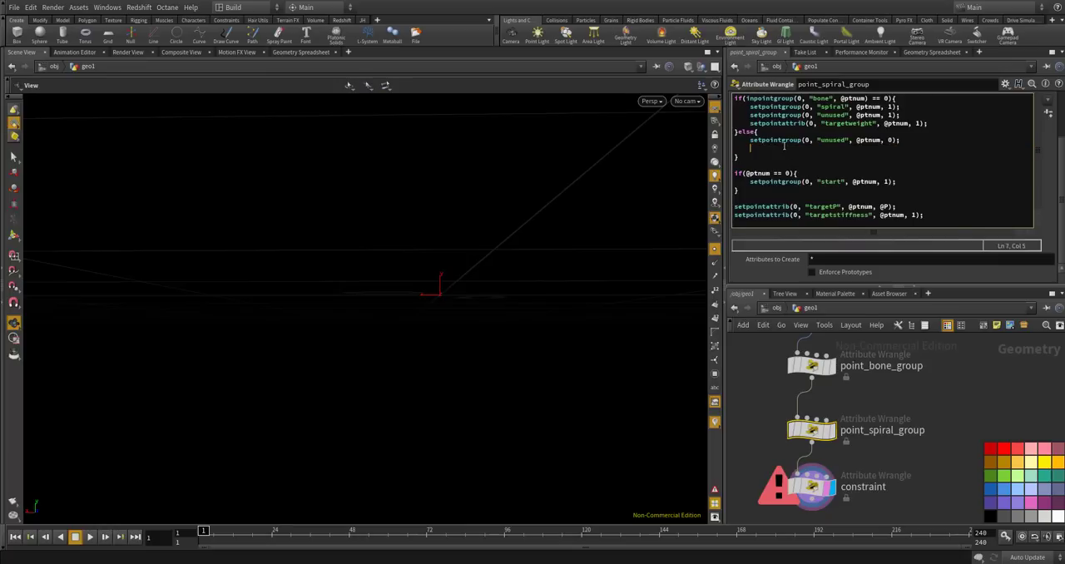
pyautogui.press('BackSpace')
pyautogui.press('BackSpace')
pyautogui.press('BackSpace')
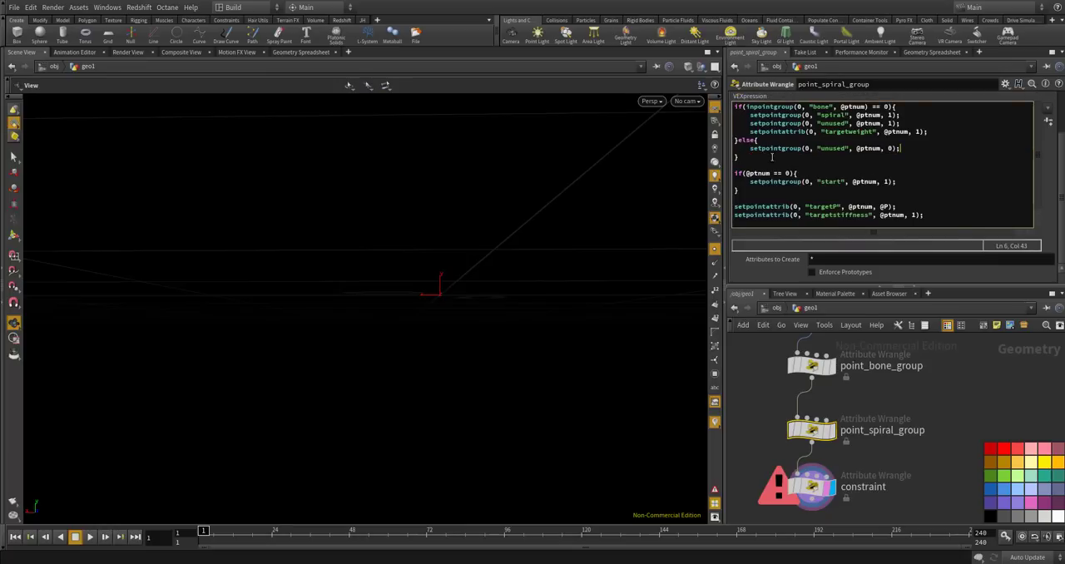
# Delete the constraint wrangle and select point_spiral_group for display.
pyautogui.click(812, 489)
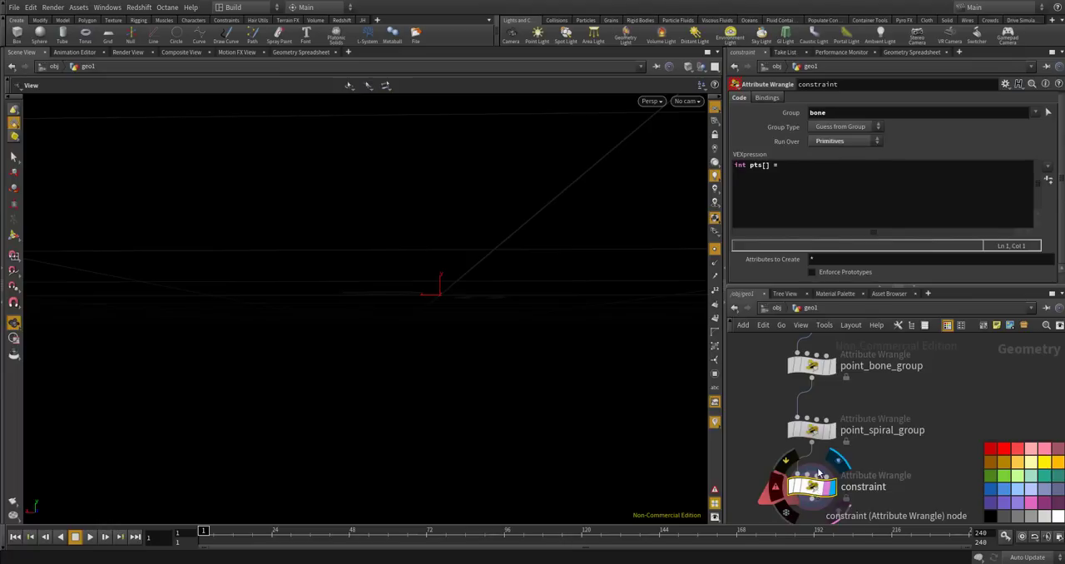
pyautogui.click(812, 431)
# Examine the point attributes of point_spiral_group in the geometry spreadsheet, sorting the points by targetweight.
pyautogui.click(918, 53)
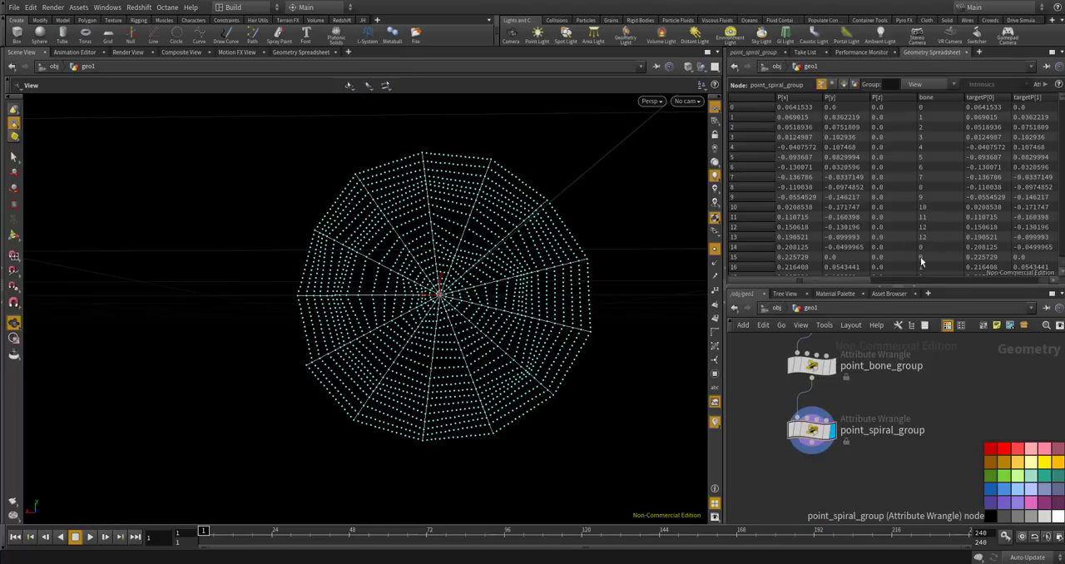
pyautogui.moveTo(887, 285); pyautogui.dragTo(914, 258)
pyautogui.click(860, 97)
pyautogui.click(860, 97)
pyautogui.click(895, 97)
pyautogui.click(943, 98)
pyautogui.moveTo(891, 282); pyautogui.dragTo(918, 282)
pyautogui.click(949, 97)
pyautogui.click(987, 97)
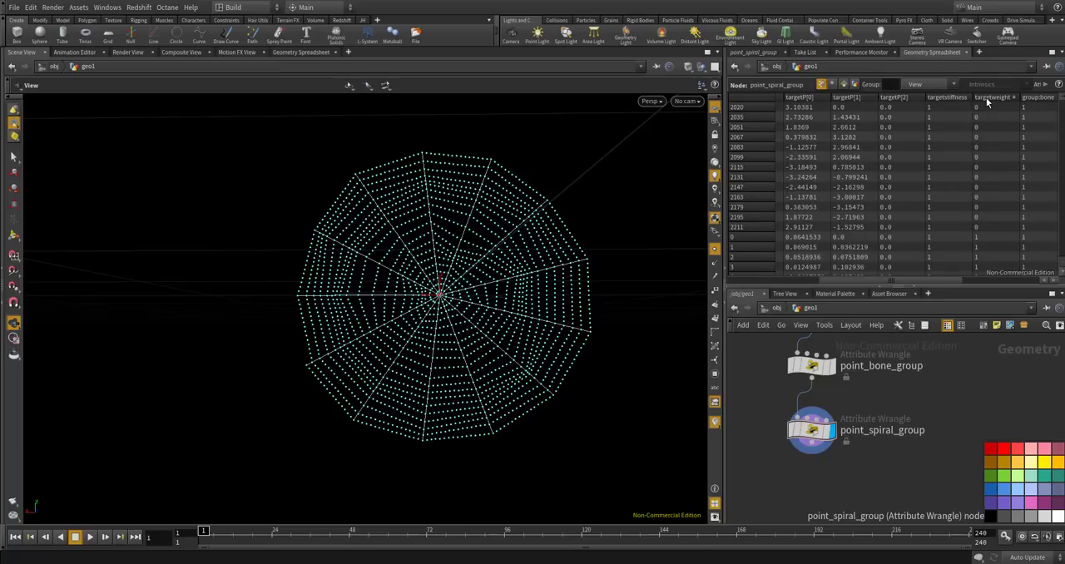
pyautogui.moveTo(895, 280); pyautogui.dragTo(951, 278)
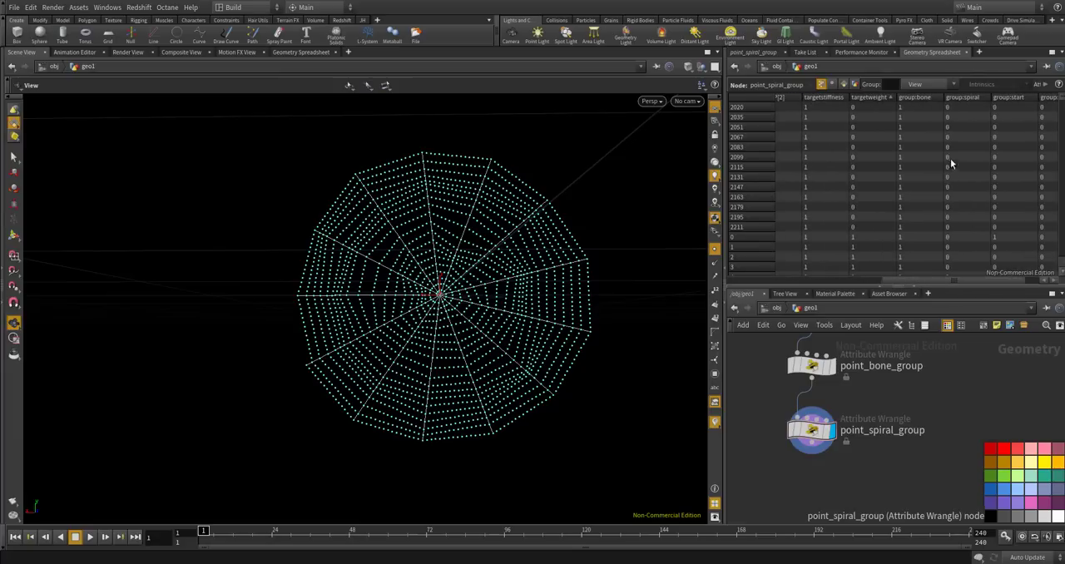
pyautogui.click(873, 98)
# Add a Delete node below point_spiral_group, connect it to that wrangle's output and display it.
pyautogui.press('Tab')
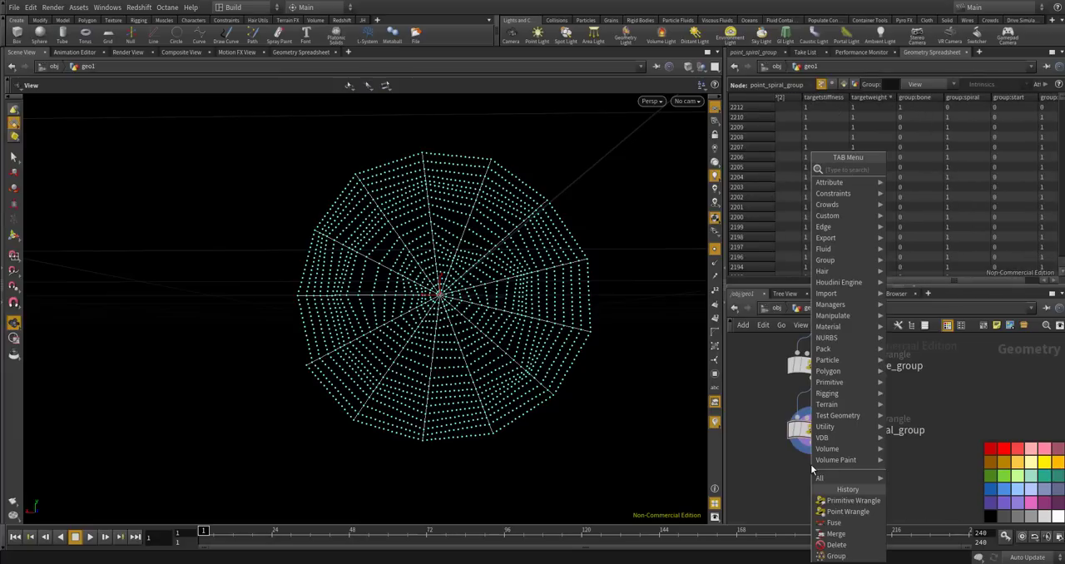
pyautogui.write('del')
pyautogui.press('Return')
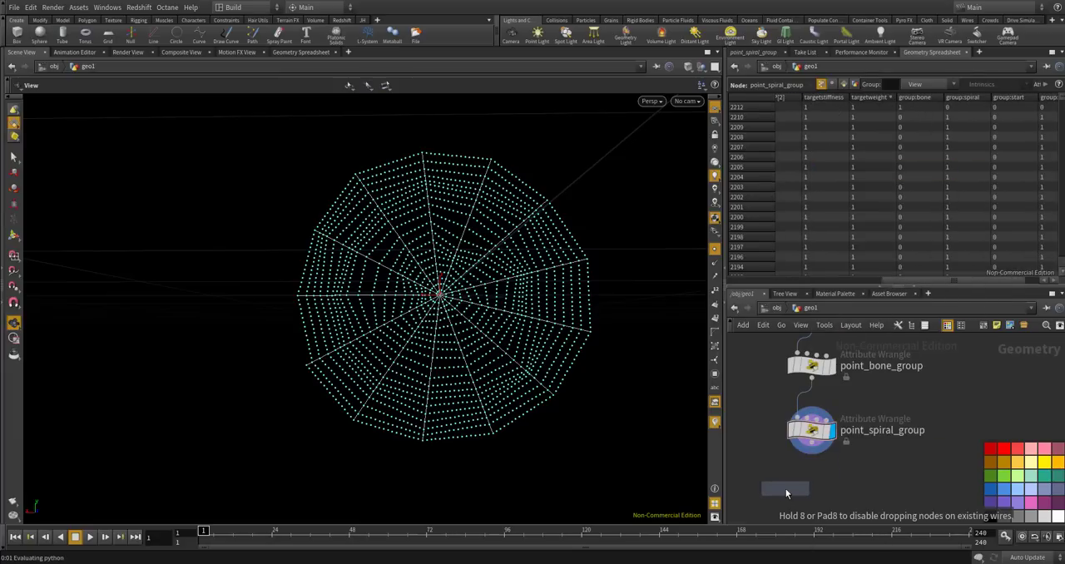
pyautogui.click(824, 470)
pyautogui.scroll(1, 897, 434)
pyautogui.moveTo(854, 462); pyautogui.dragTo(845, 467)
pyautogui.moveTo(871, 401); pyautogui.dragTo(833, 450)
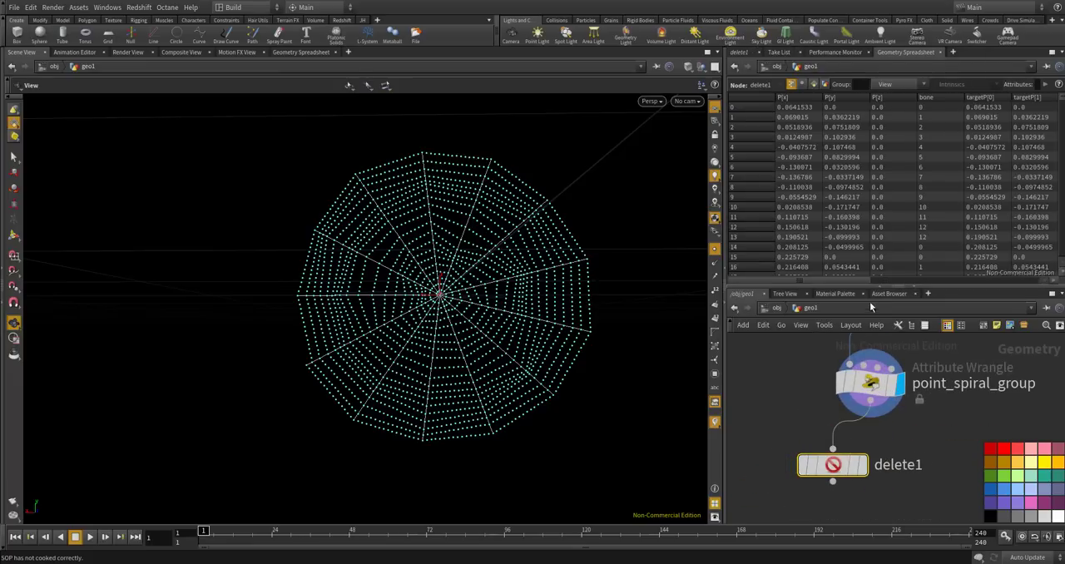
pyautogui.moveTo(845, 280); pyautogui.dragTo(975, 270)
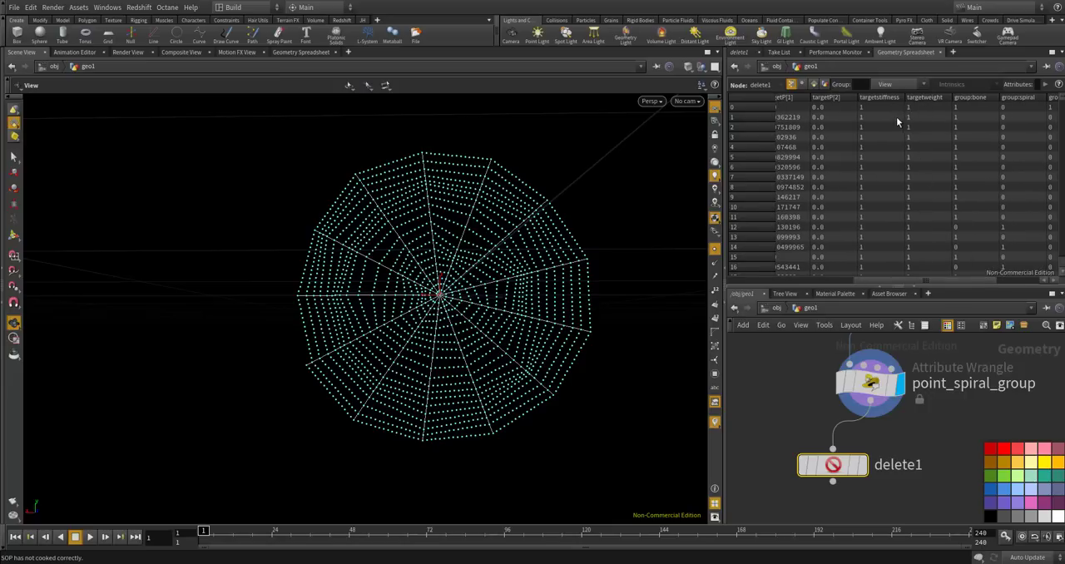
pyautogui.moveTo(855, 471)
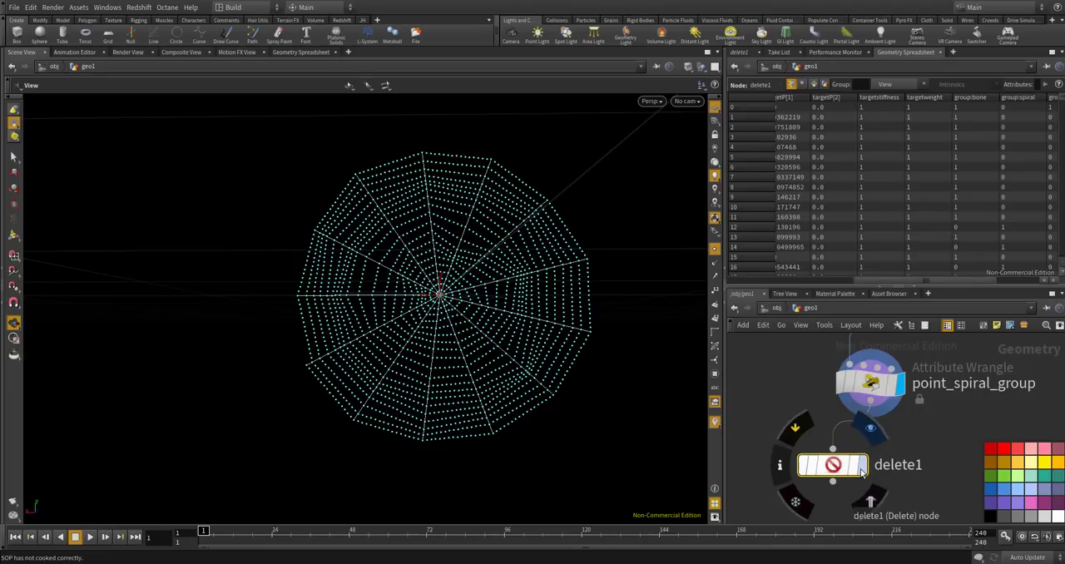
pyautogui.click(738, 52)
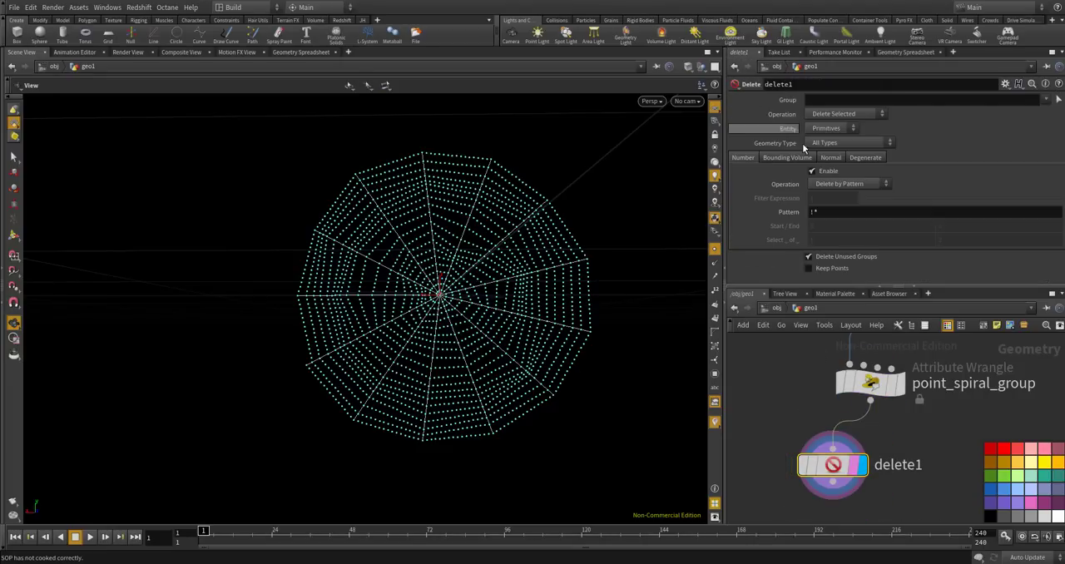
pyautogui.click(819, 211)
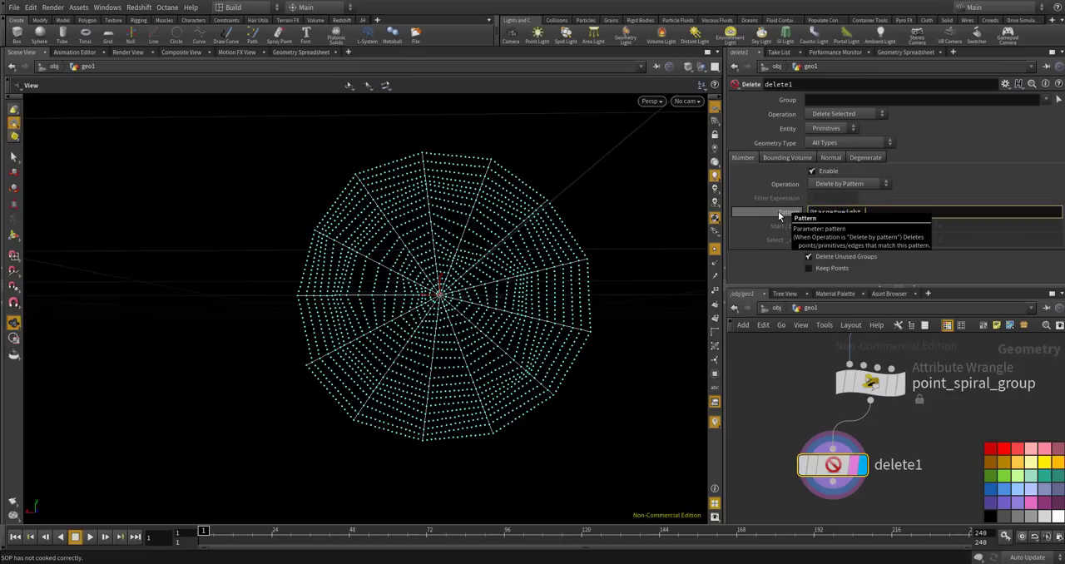
pyautogui.write('1')
pyautogui.press('Return')
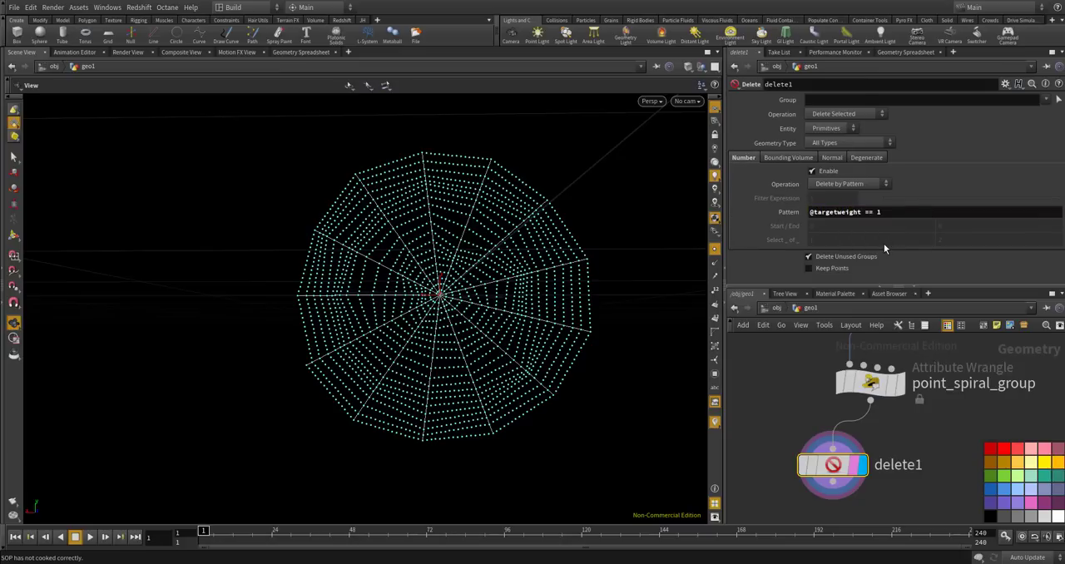
pyautogui.click(867, 211)
pyautogui.hotkey('ctrl', 'c')
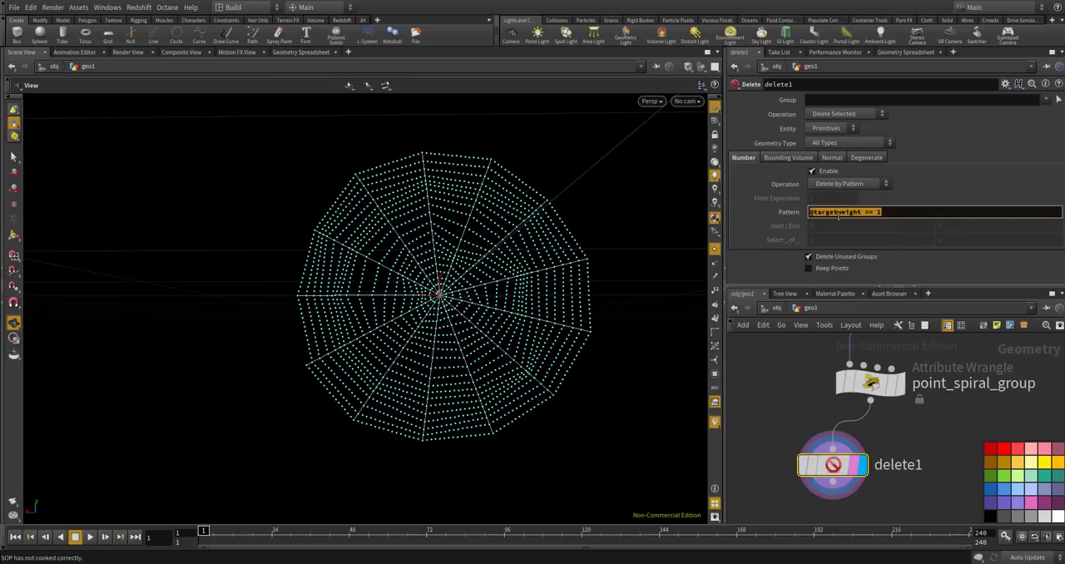
pyautogui.press('BackSpace')
pyautogui.hotkey('ctrl', 'v')
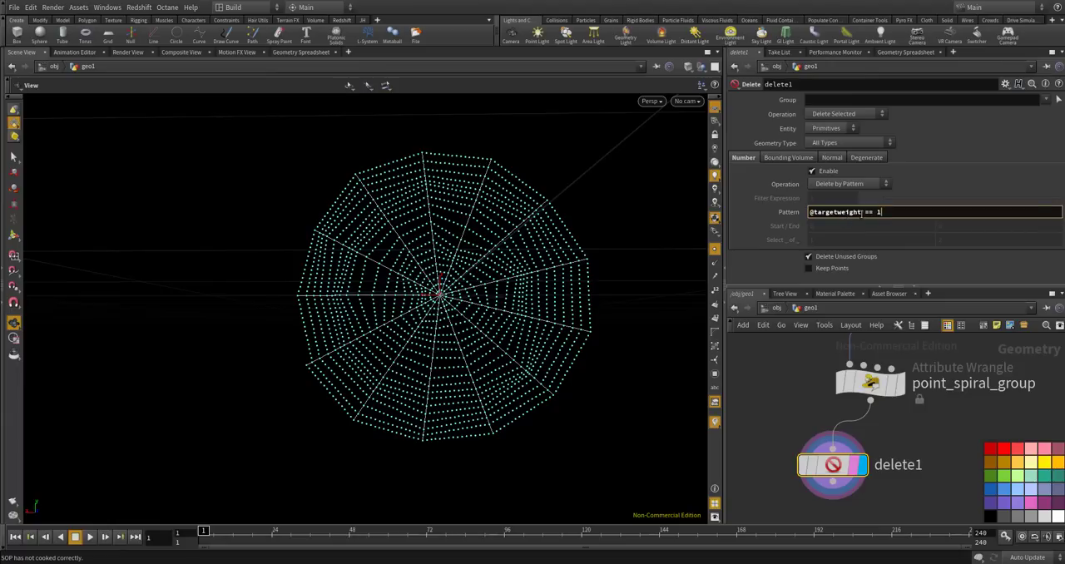
pyautogui.click(760, 401)
pyautogui.hotkey('ctrl', 'z')
pyautogui.hotkey('ctrl', 'z')
pyautogui.click(849, 100)
pyautogui.write('@')
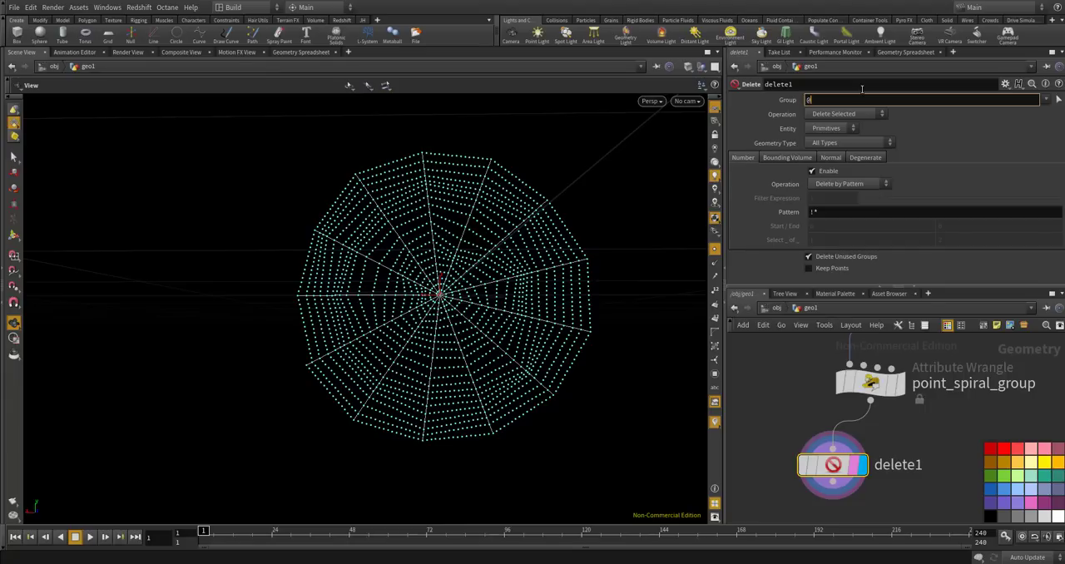
pyautogui.write('targe')
pyautogui.press('BackSpace')
pyautogui.press('BackSpace')
pyautogui.press('BackSpace')
pyautogui.press('BackSpace')
pyautogui.press('BackSpace')
pyautogui.press('BackSpace')
pyautogui.write('@targetweight == 1')
pyautogui.press('Return')
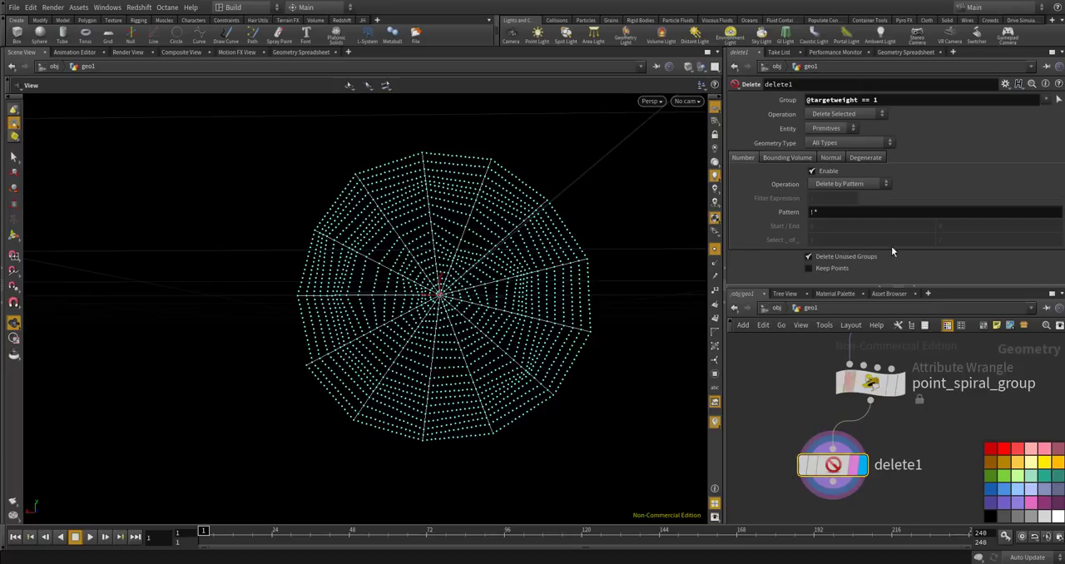
# Set the Delete node's entity to Points.
pyautogui.click(829, 129)
pyautogui.click(830, 143)
pyautogui.scroll(3, 507, 316)
pyautogui.scroll(3, 516, 314)
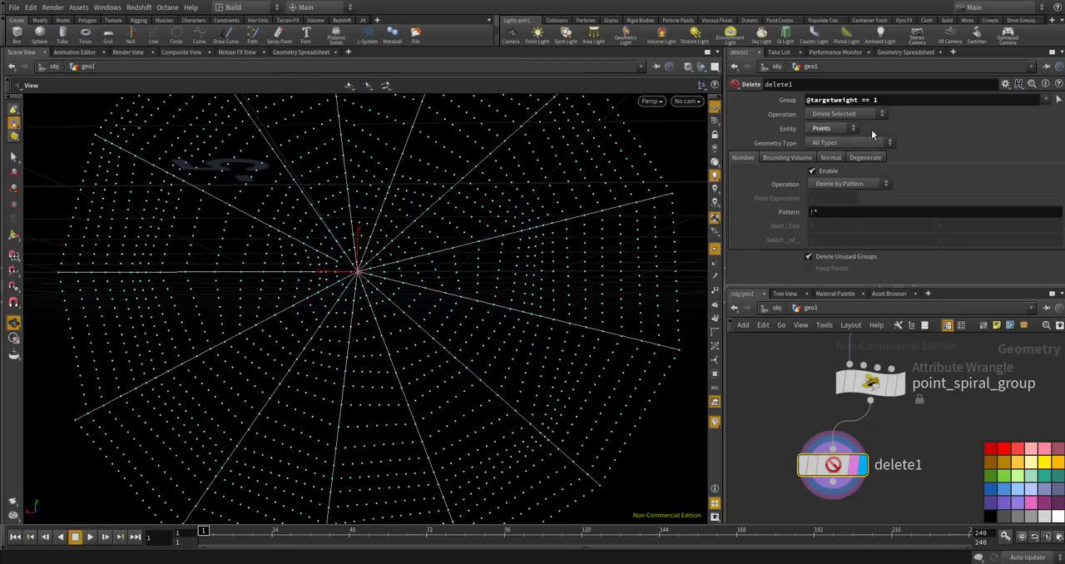
pyautogui.moveTo(898, 98); pyautogui.dragTo(760, 101)
pyautogui.hotkey('ctrl', 'x')
pyautogui.moveTo(836, 212); pyautogui.dragTo(790, 214)
pyautogui.hotkey('ctrl', 'v')
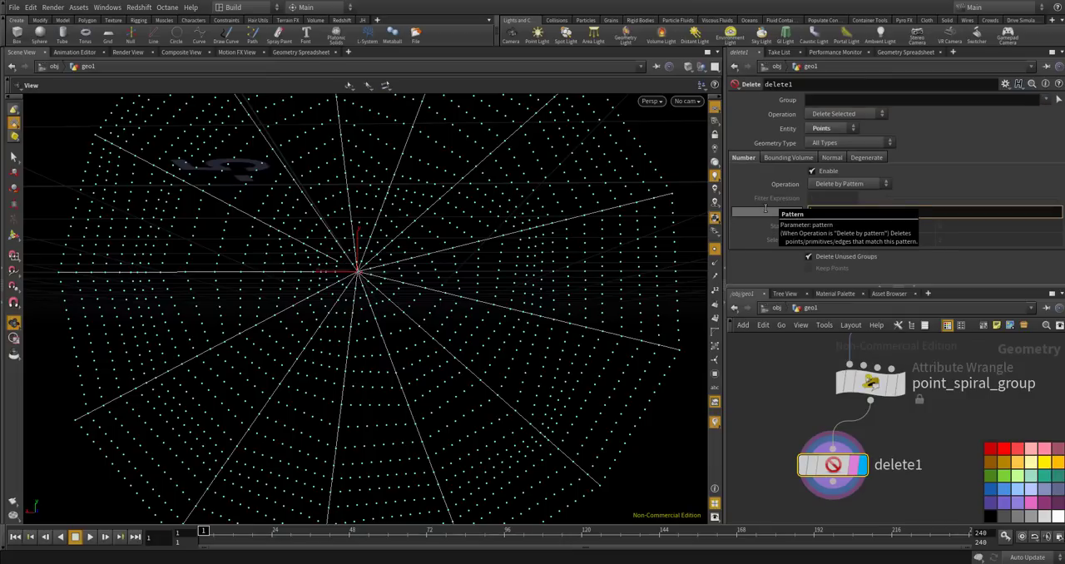
pyautogui.press('Return')
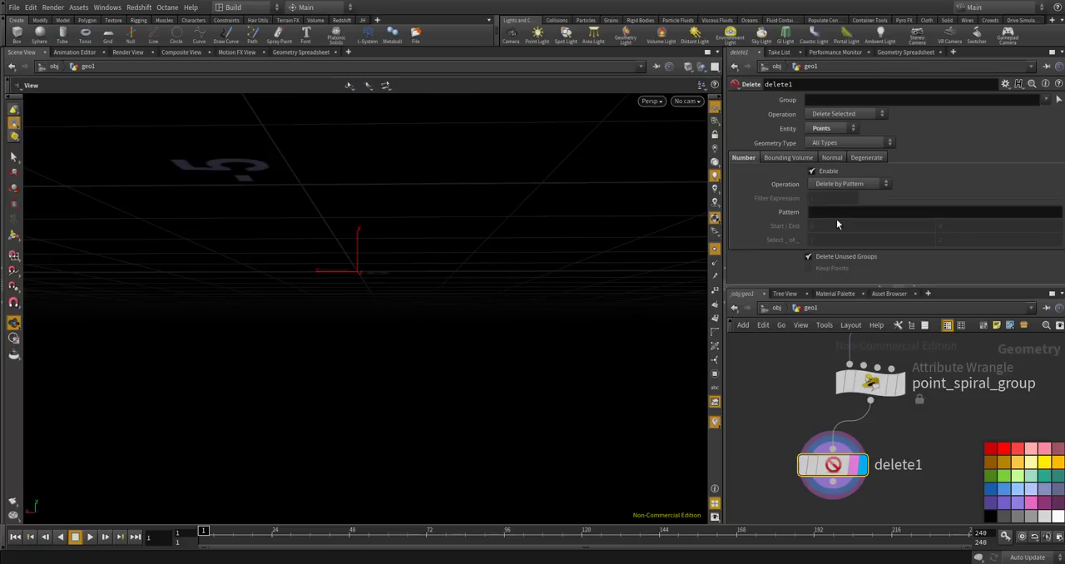
# Restore the Delete node's pattern to "!*" and remove the node from the network.
pyautogui.click(884, 213)
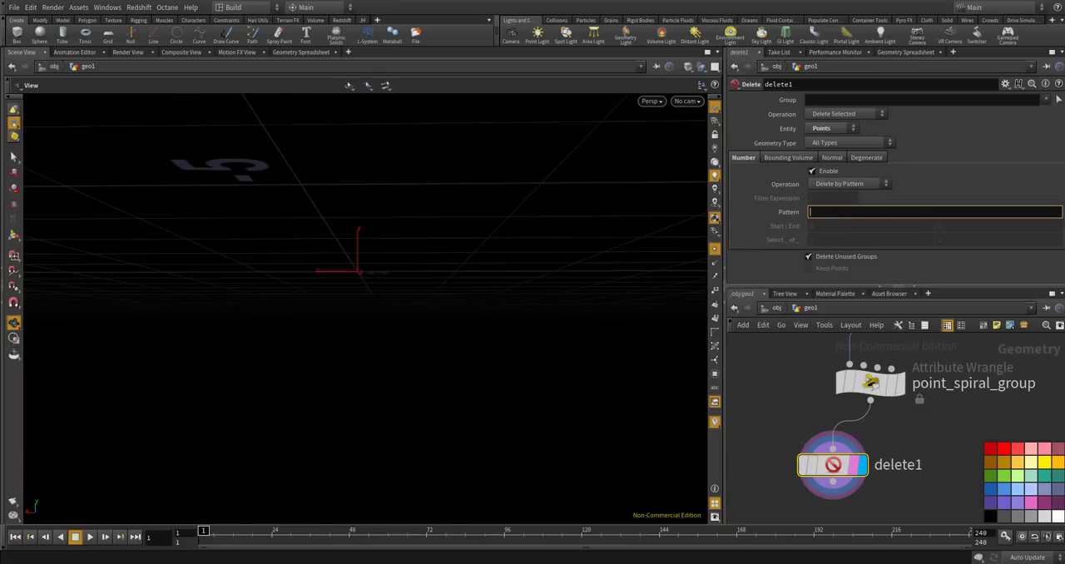
pyautogui.write('!*')
pyautogui.press('Return')
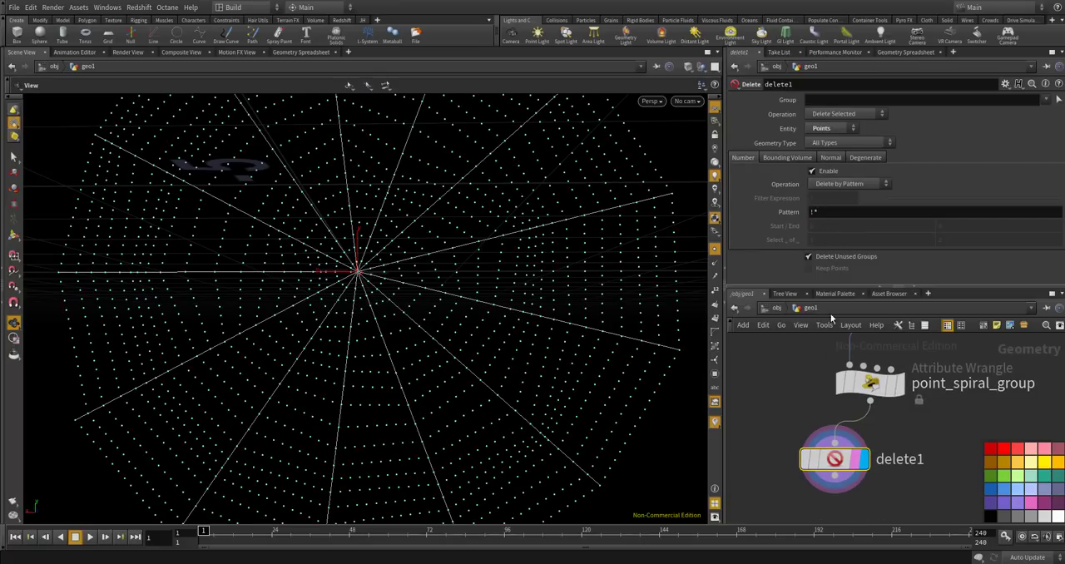
pyautogui.press('Delete')
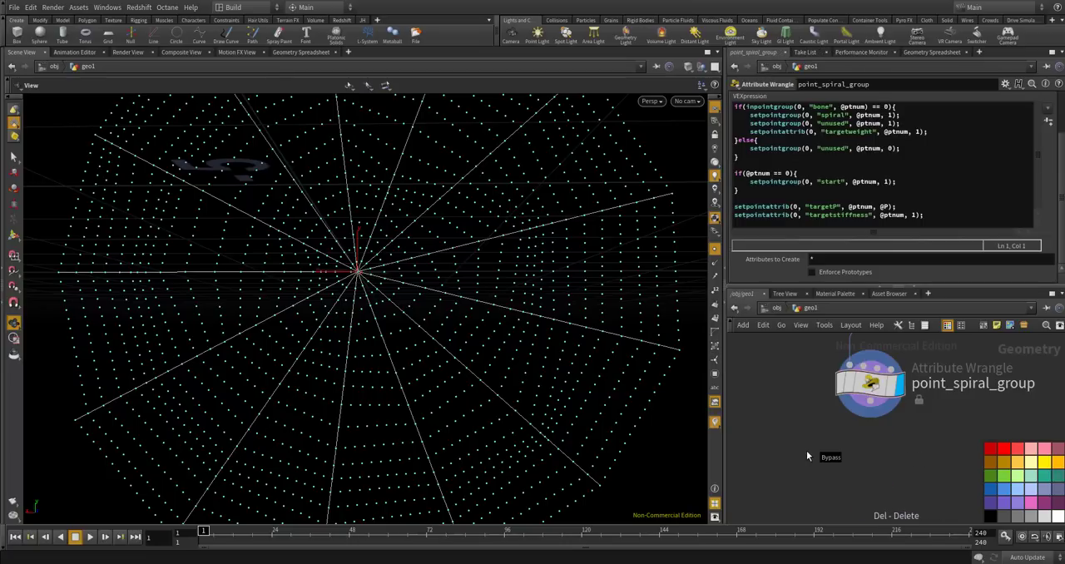
# Add a Point Wrangle below point_spiral_group, connect it to that wrangle's output and display it.
pyautogui.press('Tab')
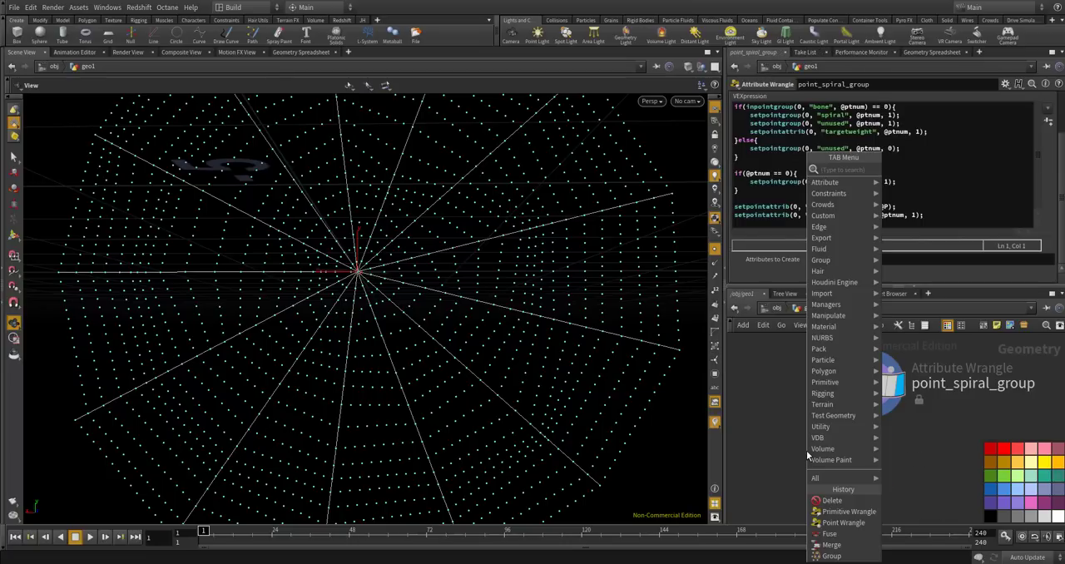
pyautogui.write('point wran')
pyautogui.press('Return')
pyautogui.click(806, 450)
pyautogui.moveTo(885, 415); pyautogui.dragTo(797, 431)
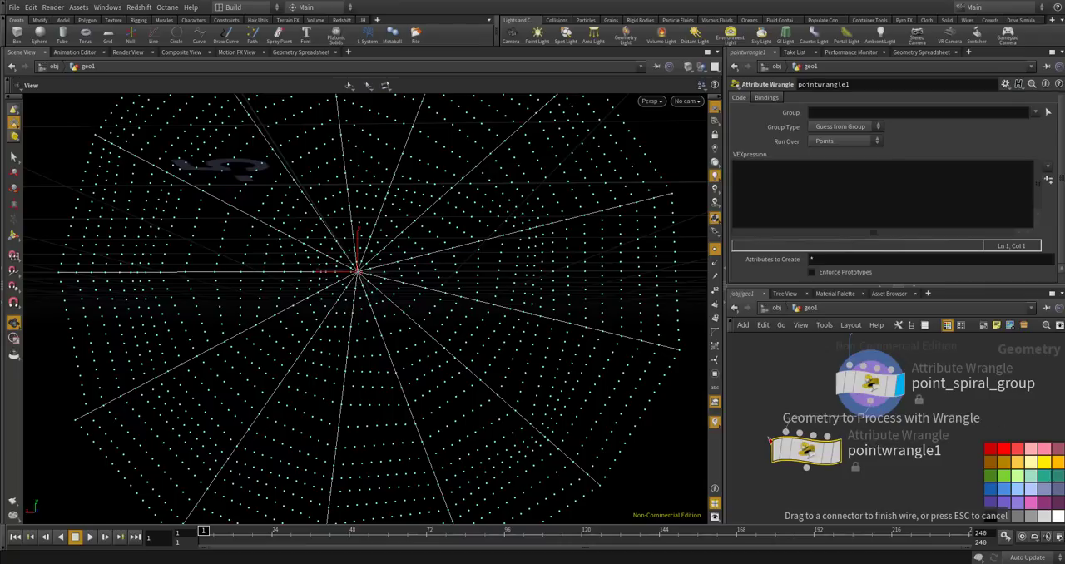
# Start the new wrangle's VEX code with the condition block if(f@targetweight == 1.0){ }.
pyautogui.click(816, 208)
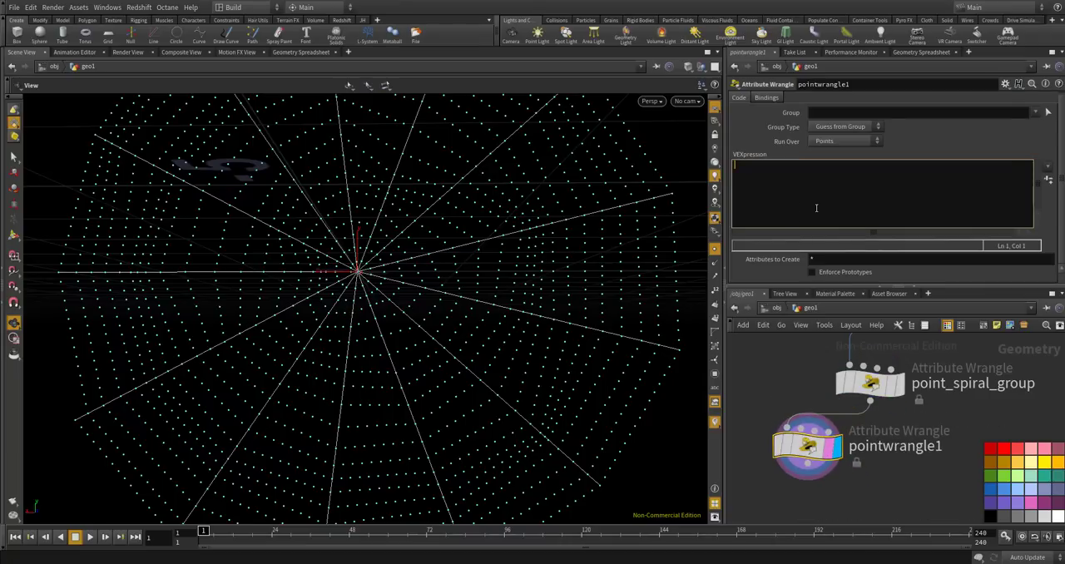
pyautogui.write('if(')
pyautogui.write('f@')
pyautogui.write('targe')
pyautogui.write('tw')
pyautogui.write('eit')
pyautogui.write('ght == 1.0')
pyautogui.write('1.0')
pyautogui.write('{')
pyautogui.press('Return')
pyautogui.write('removepoint(0, "')
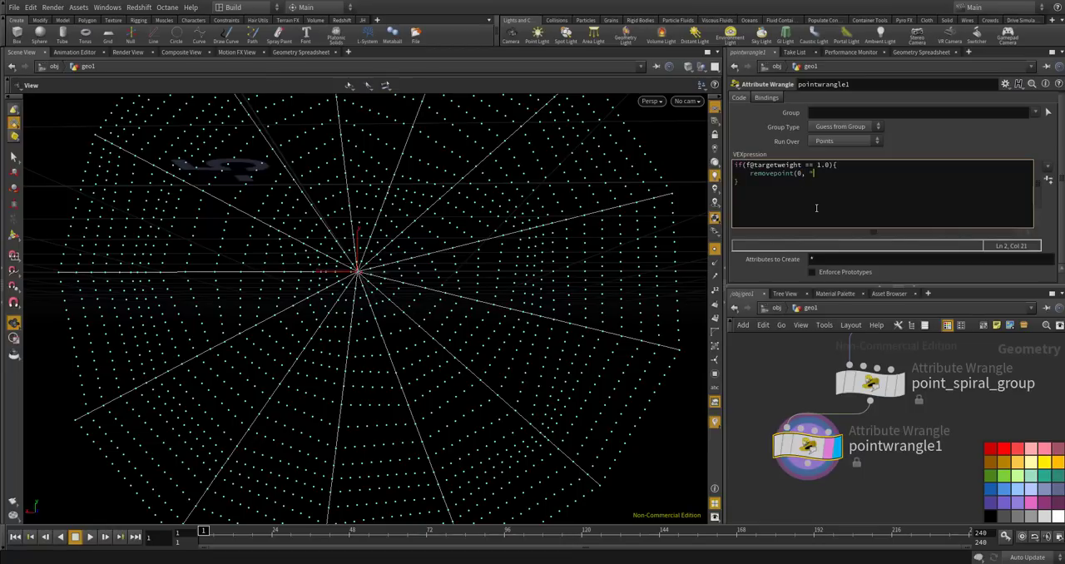
pyautogui.press('BackSpace')
pyautogui.write('@ptnum);')
pyautogui.click(756, 381)
pyautogui.scroll(-5, 561, 348)
pyautogui.scroll(-6, 558, 354)
pyautogui.moveTo(532, 341)
pyautogui.mouseDown()
pyautogui.moveTo(580, 326)
pyautogui.moveTo(524, 337)
pyautogui.mouseUp()
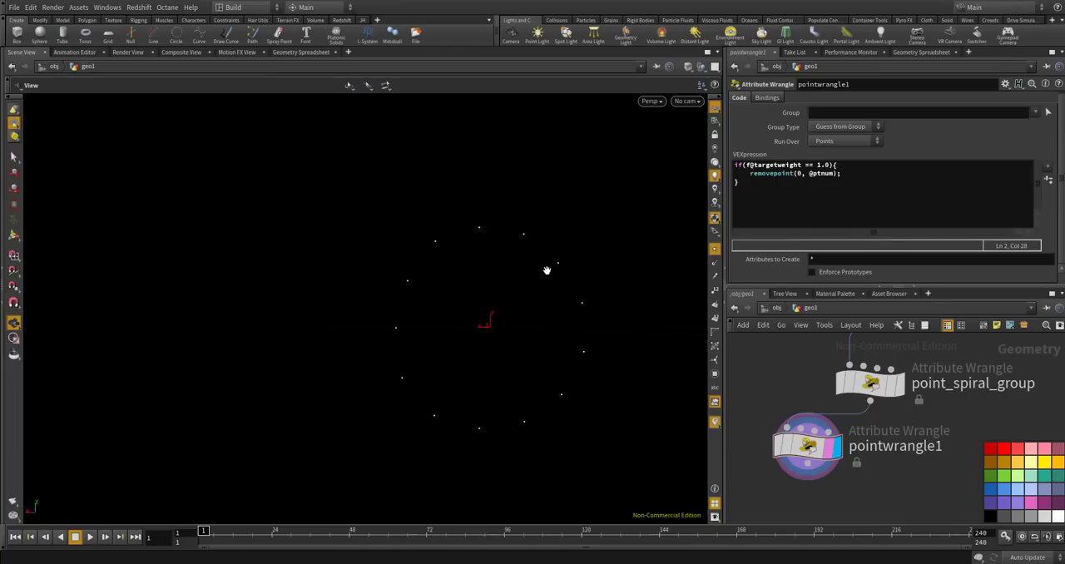
# Display point_spiral_group and review the VEX code of the point_bone_group and point_spiral_group wrangles.
pyautogui.click(894, 387)
pyautogui.scroll(5, 588, 332)
pyautogui.scroll(-4, 885, 432)
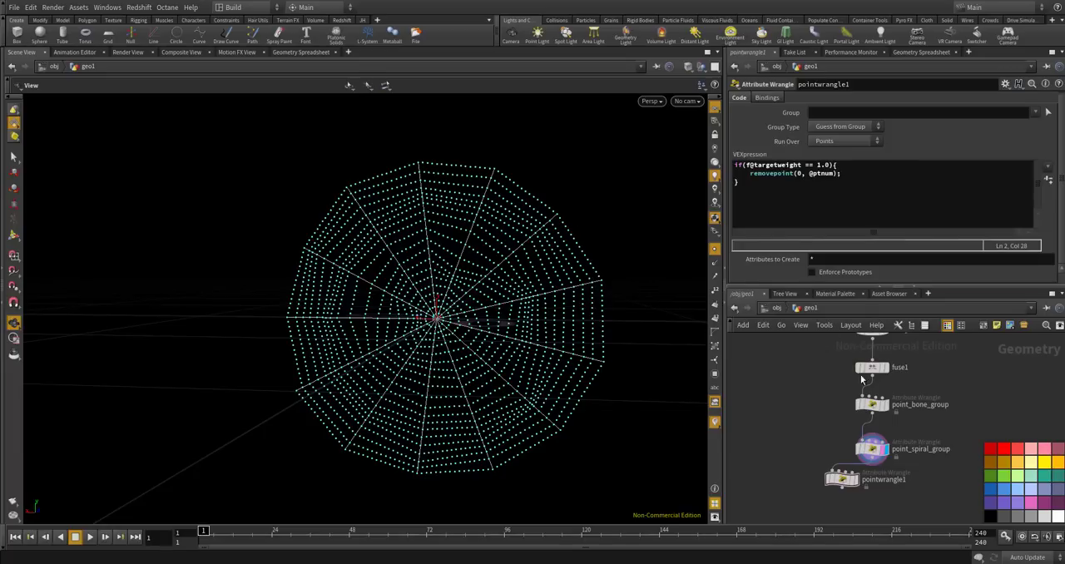
pyautogui.scroll(5, 859, 416)
pyautogui.click(861, 414)
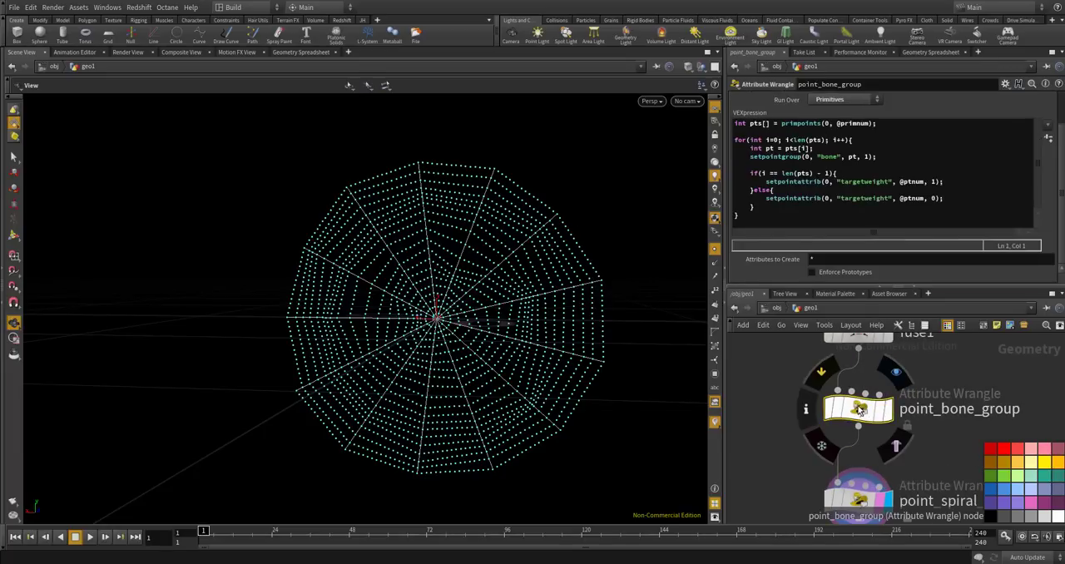
pyautogui.scroll(-3, 860, 407)
pyautogui.scroll(3, 862, 451)
pyautogui.moveTo(863, 471); pyautogui.dragTo(864, 459)
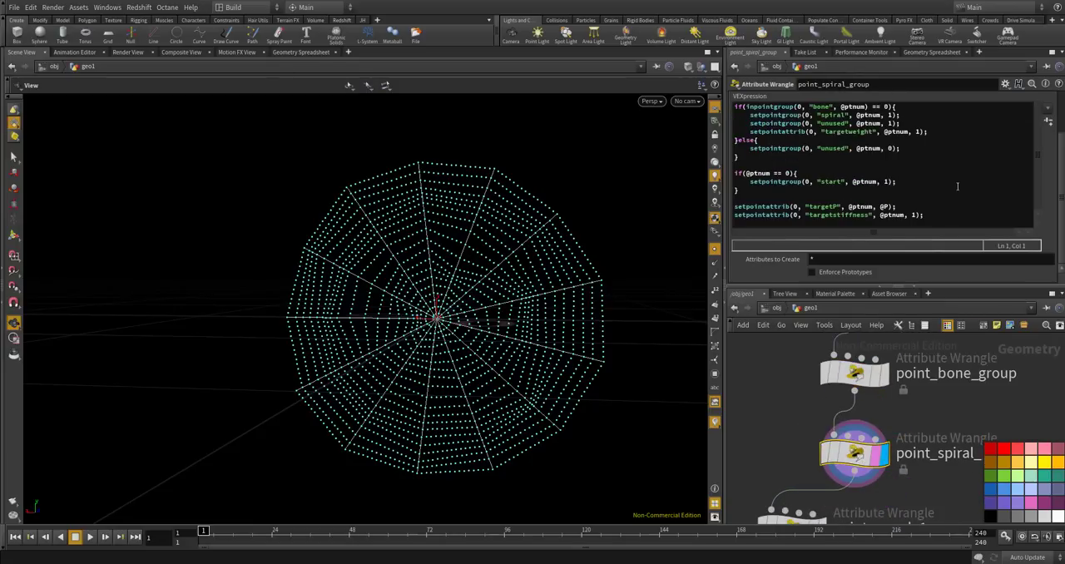
pyautogui.scroll(2, 1049, 201)
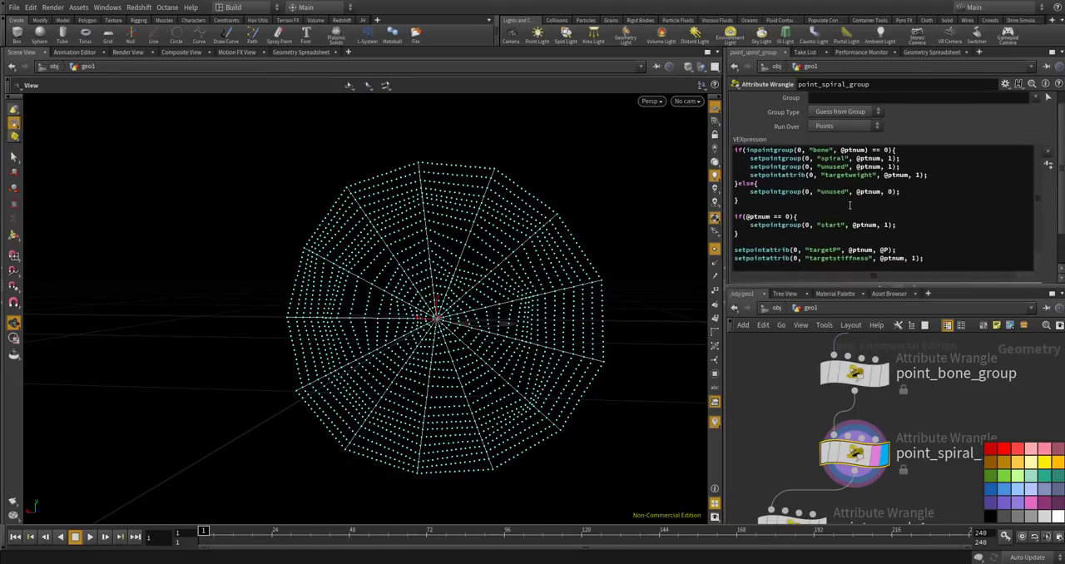
pyautogui.moveTo(862, 433)
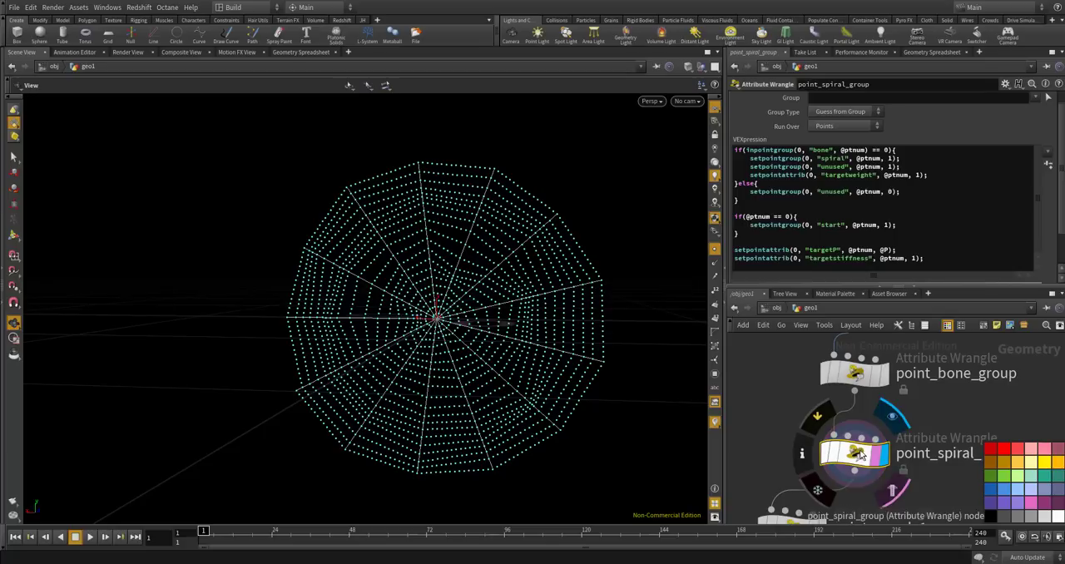
# Compare the targetweight and group columns of point_spiral_group and pointwrangle1 in the geometry spreadsheet.
pyautogui.click(933, 52)
pyautogui.scroll(-5, 776, 393)
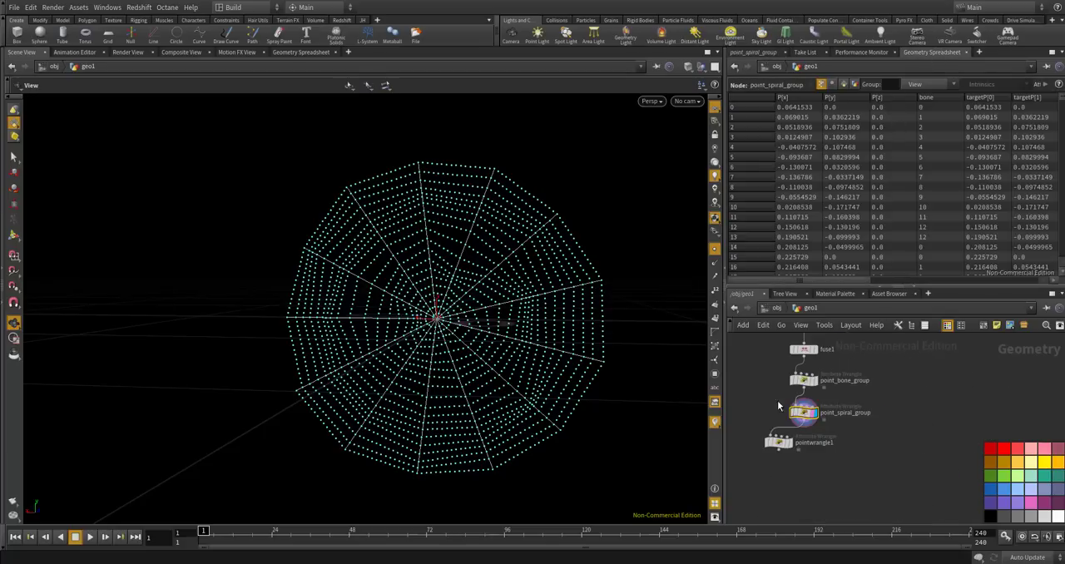
pyautogui.scroll(3, 777, 392)
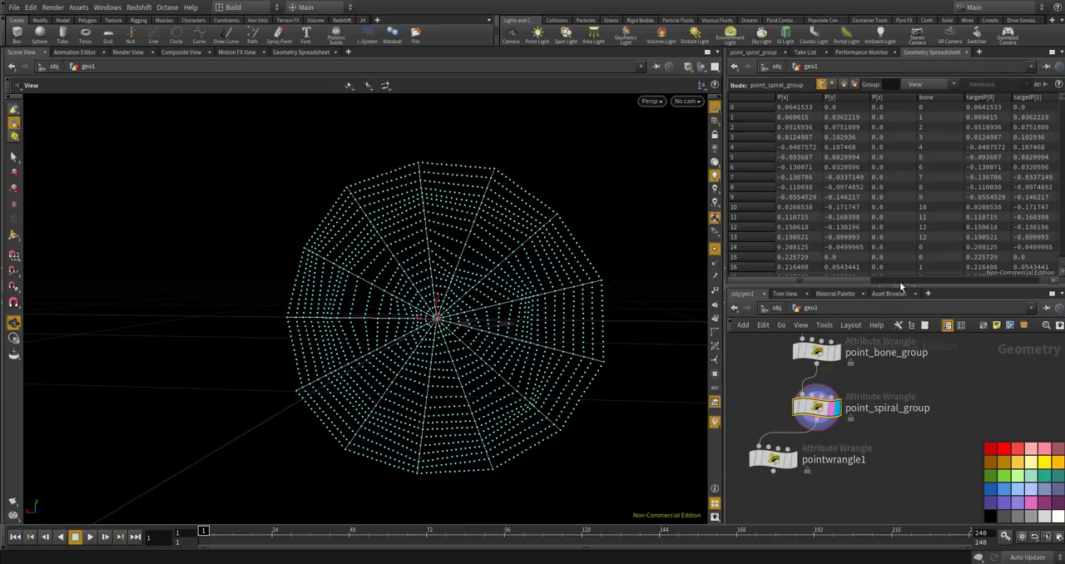
pyautogui.click(862, 279)
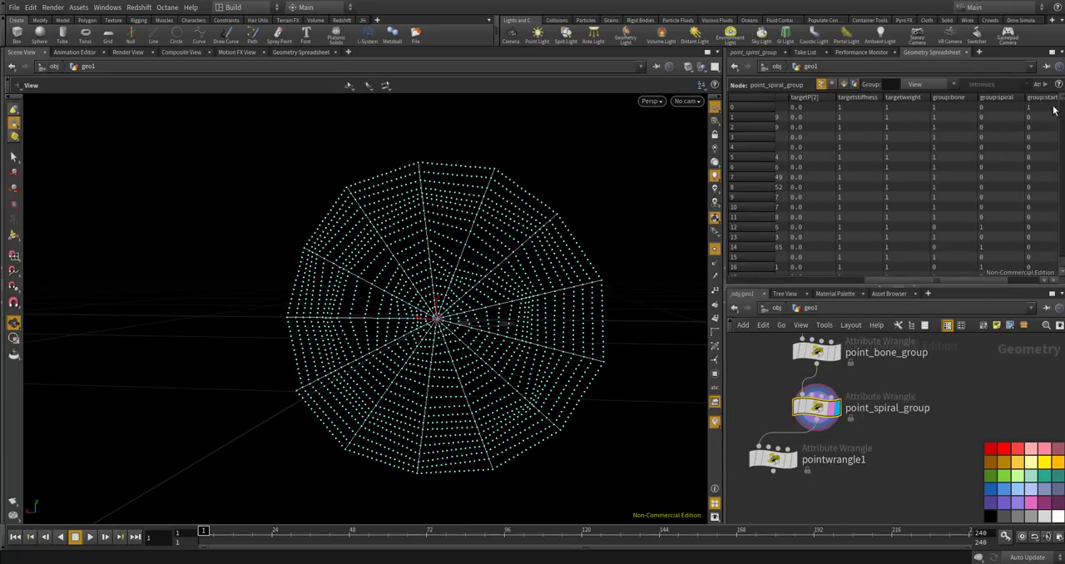
pyautogui.moveTo(1063, 103)
pyautogui.mouseDown()
pyautogui.moveTo(1064, 253)
pyautogui.moveTo(1063, 102)
pyautogui.mouseUp()
pyautogui.scroll(2, 769, 466)
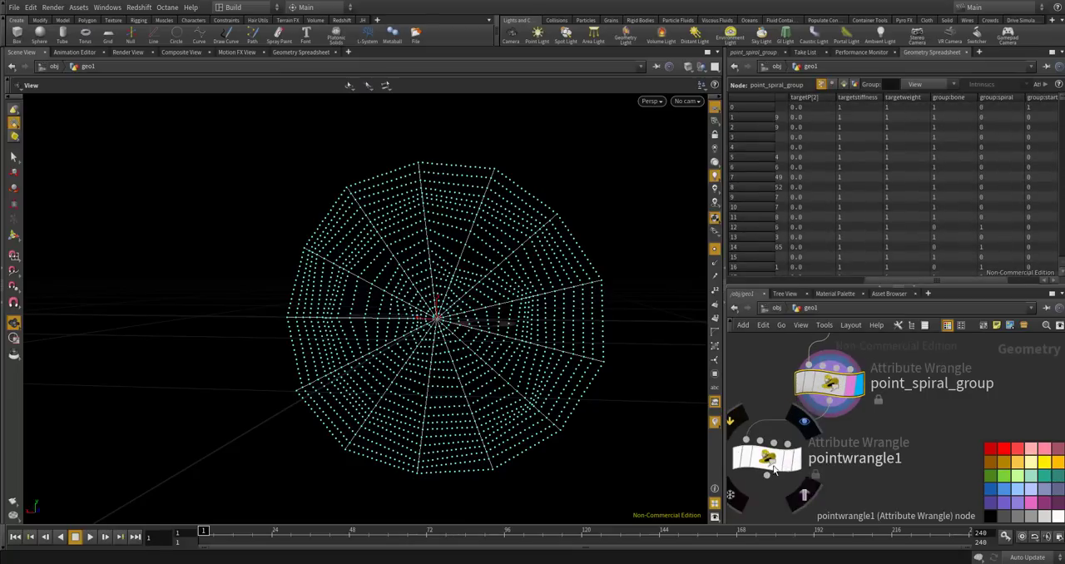
pyautogui.click(767, 459)
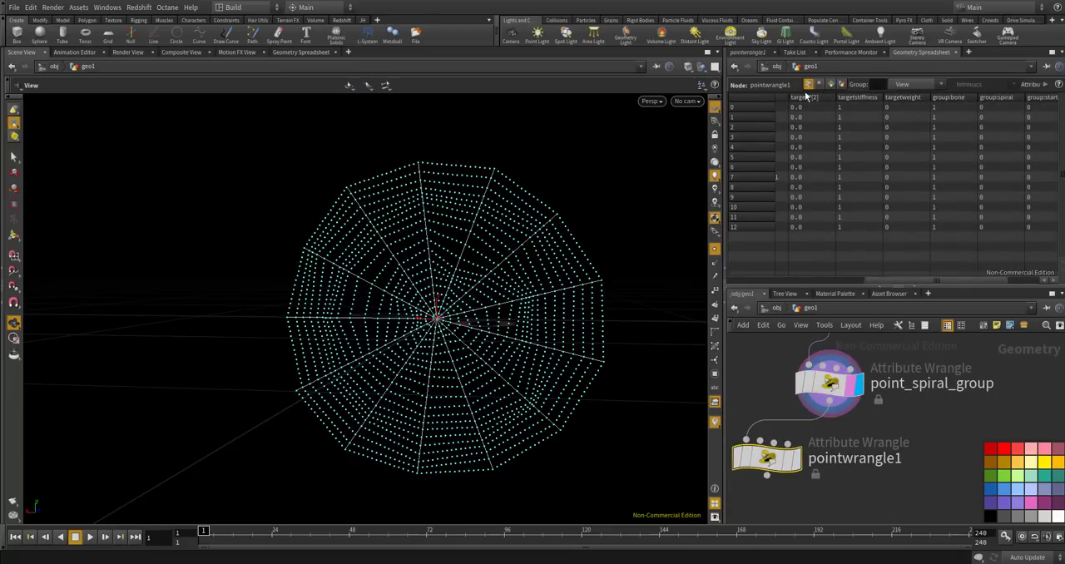
# Change pointwrangle1's condition to f@targetweight == 0.0 and display that wrangle to inspect the remaining points.
pyautogui.click(740, 53)
pyautogui.moveTo(816, 168); pyautogui.dragTo(822, 169)
pyautogui.write('0')
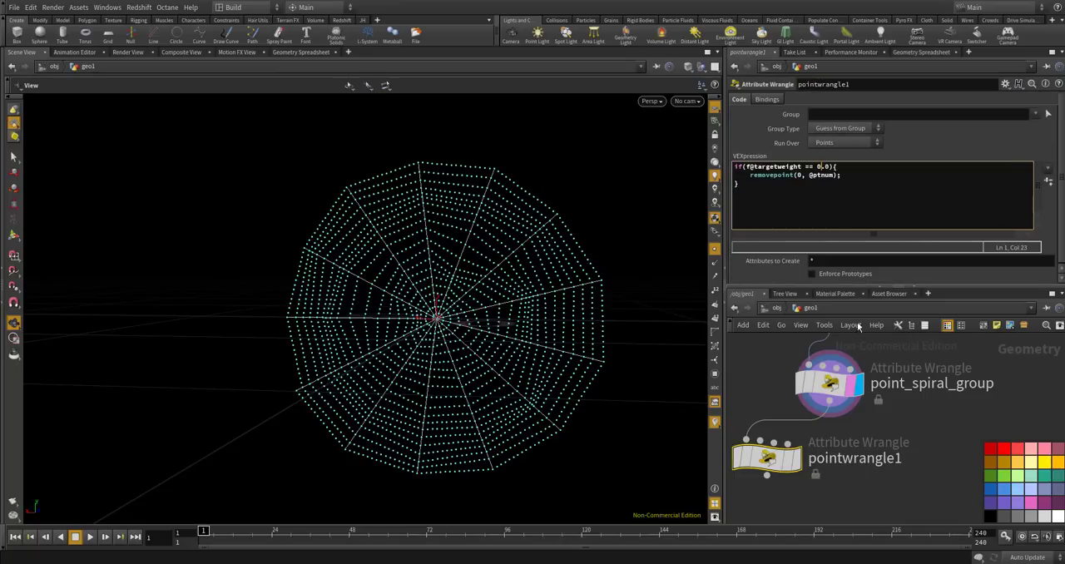
pyautogui.click(791, 459)
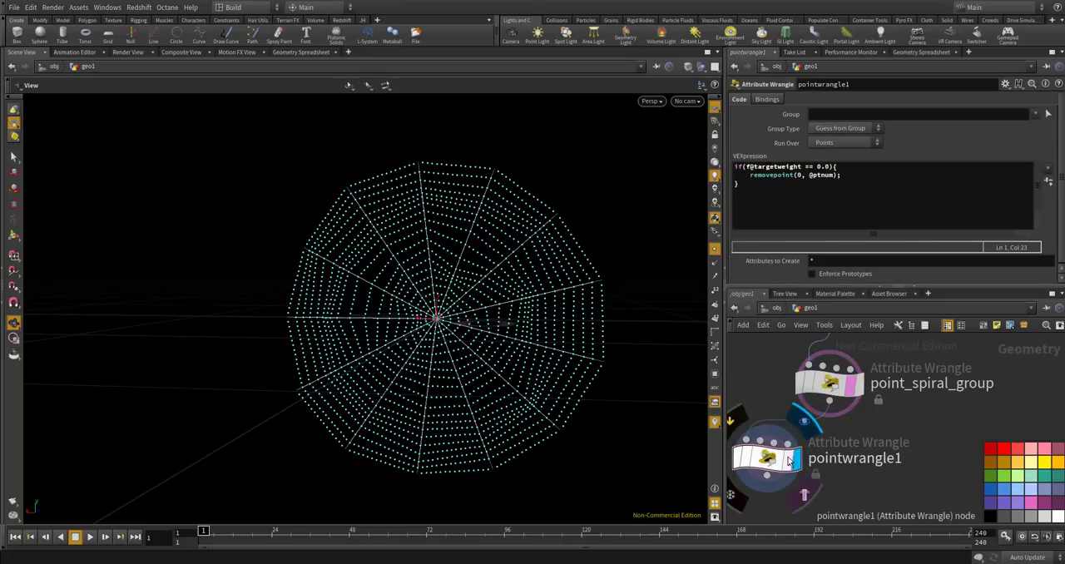
pyautogui.moveTo(644, 340); pyautogui.dragTo(433, 142)
pyautogui.scroll(-1, 468, 155)
pyautogui.scroll(3, 469, 157)
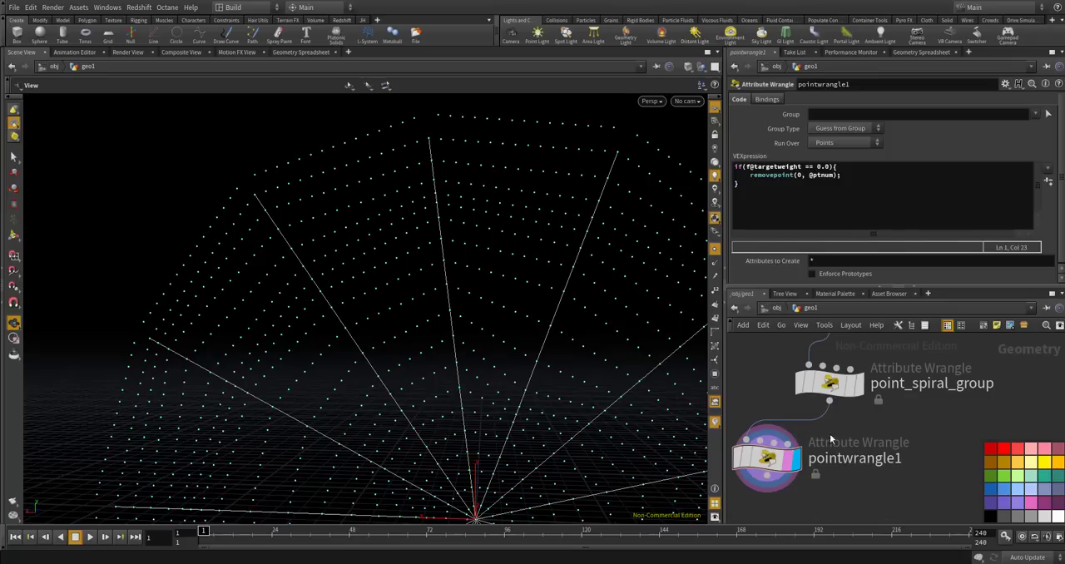
# Review the targetweight code in point_bone_group and point_spiral_group, and close the Houdini Console.
pyautogui.moveTo(876, 412); pyautogui.dragTo(877, 469, button='middle')
pyautogui.scroll(-3, 875, 464)
pyautogui.scroll(3, 863, 420)
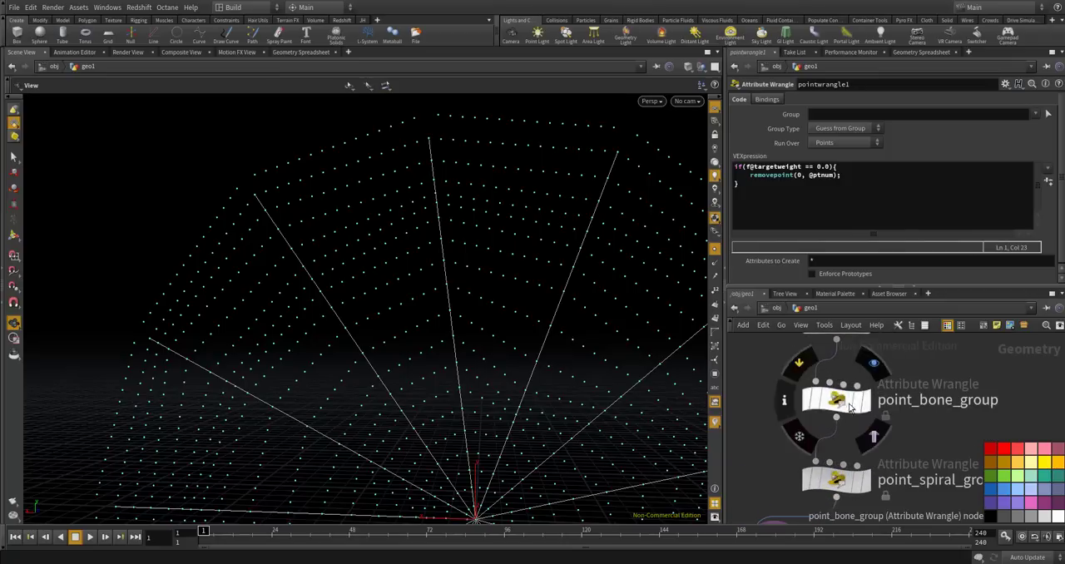
pyautogui.click(849, 407)
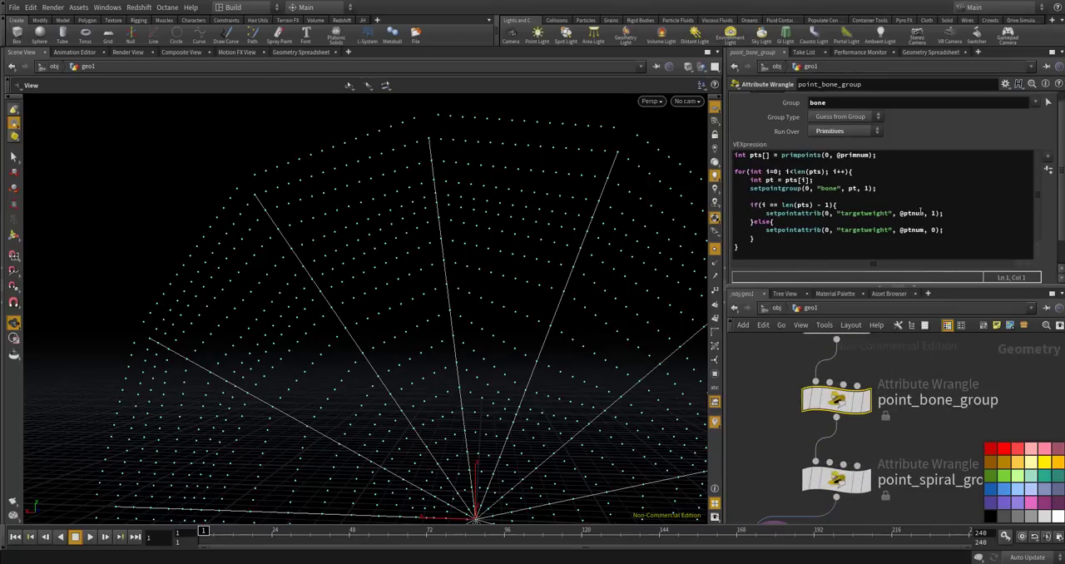
pyautogui.scroll(-3, 795, 373)
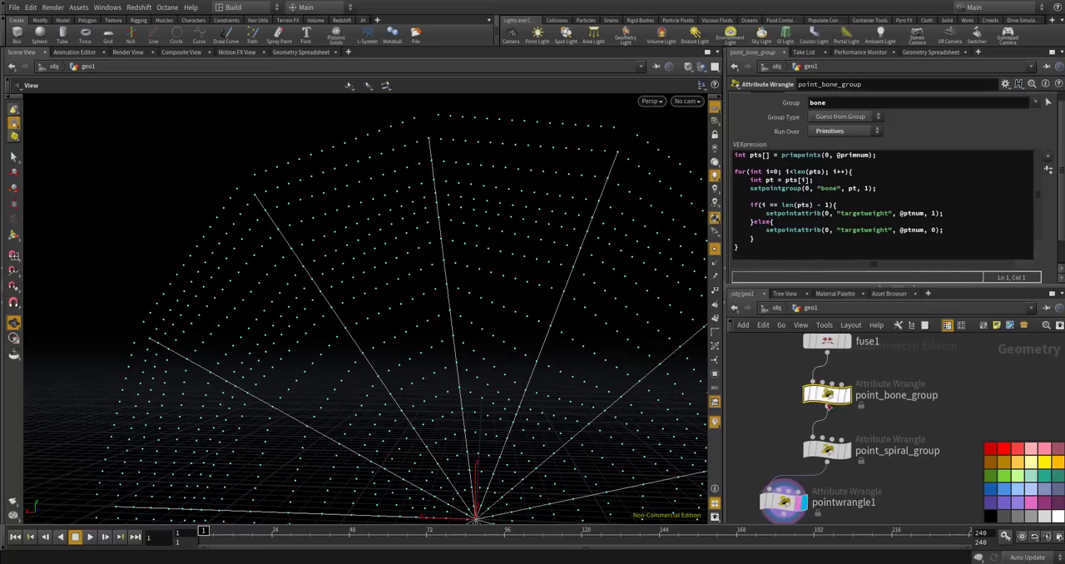
pyautogui.scroll(3, 826, 397)
pyautogui.click(831, 473)
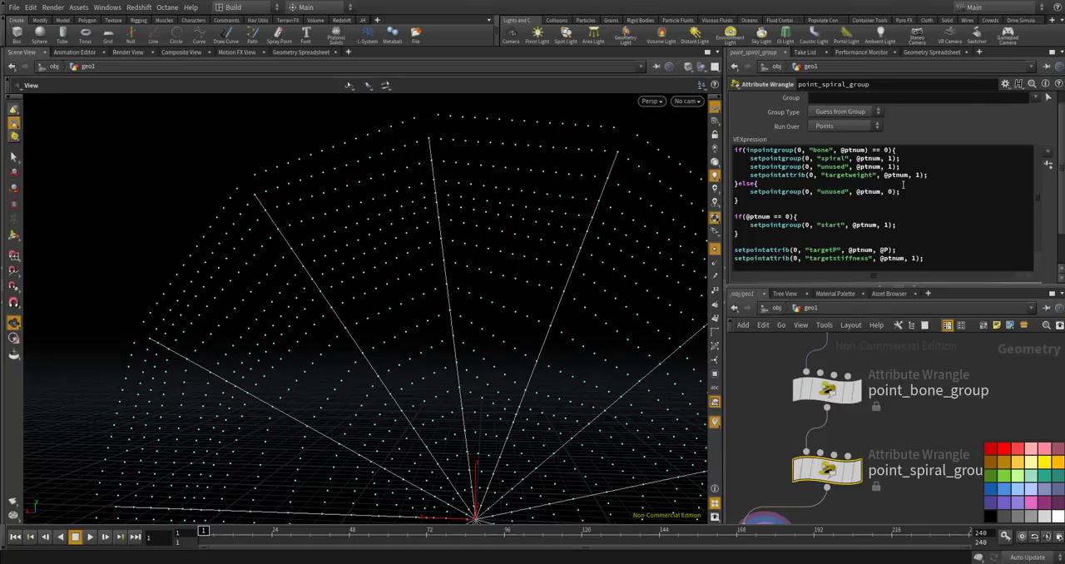
pyautogui.moveTo(930, 175); pyautogui.dragTo(749, 174)
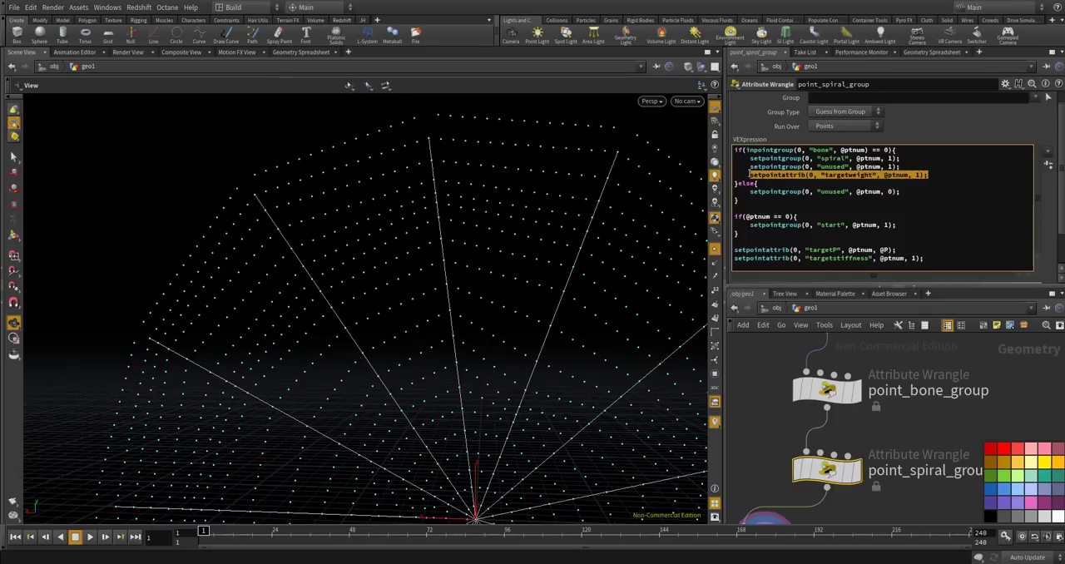
pyautogui.scroll(-1, 877, 190)
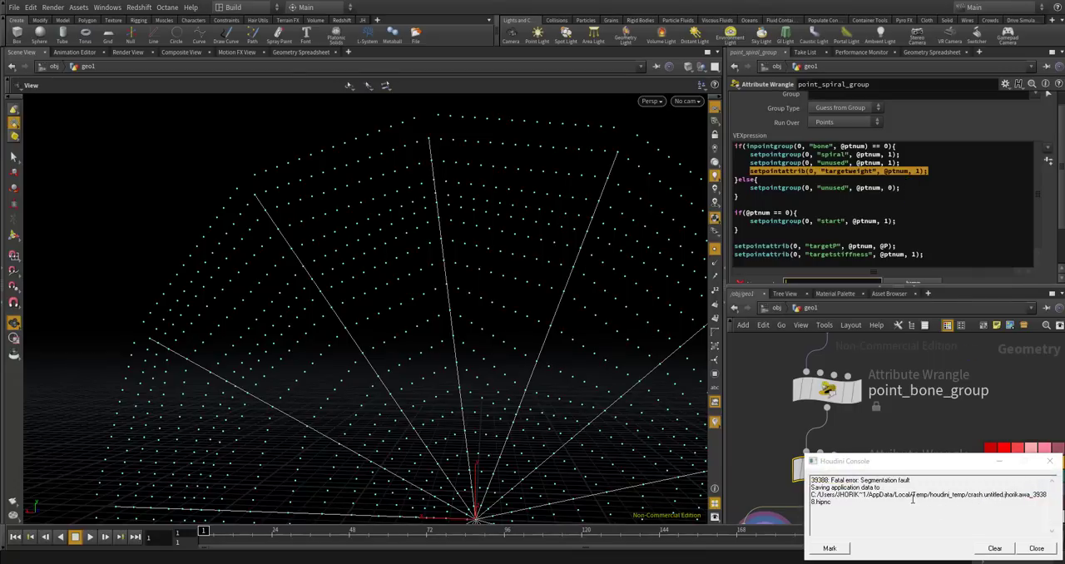
pyautogui.click(1036, 549)
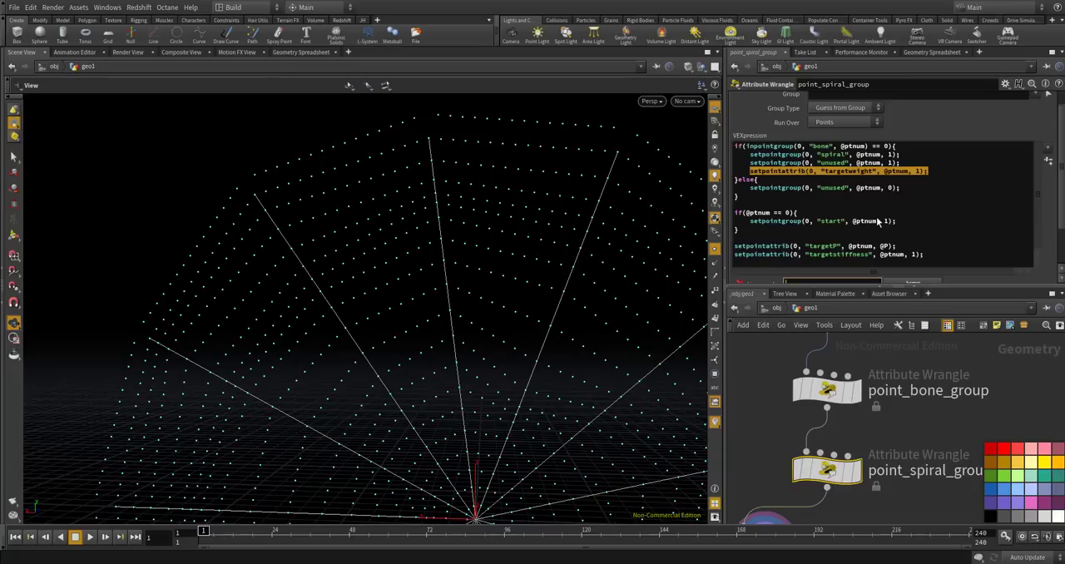
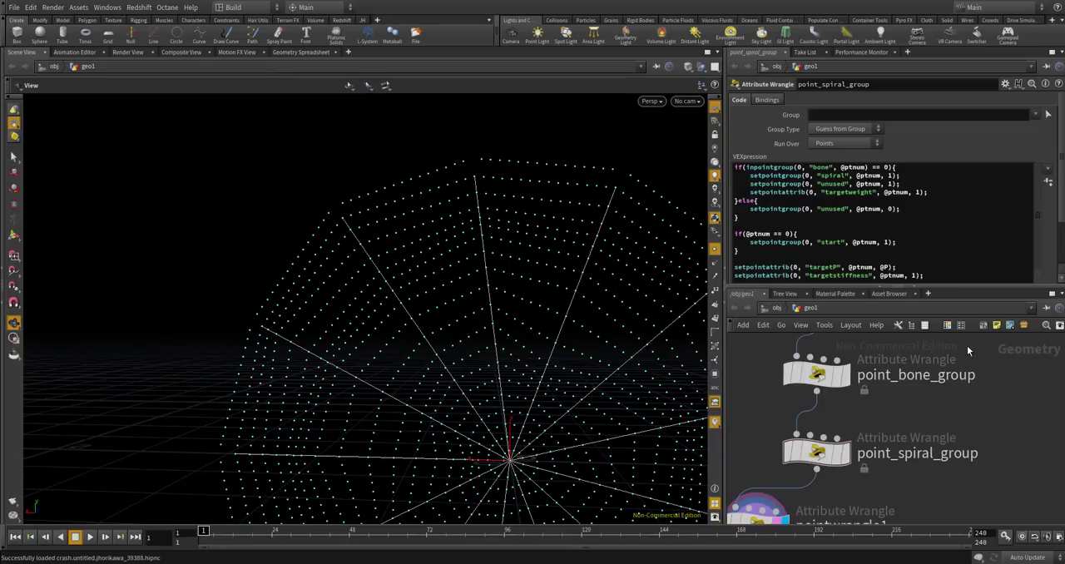
pyautogui.click(820, 372)
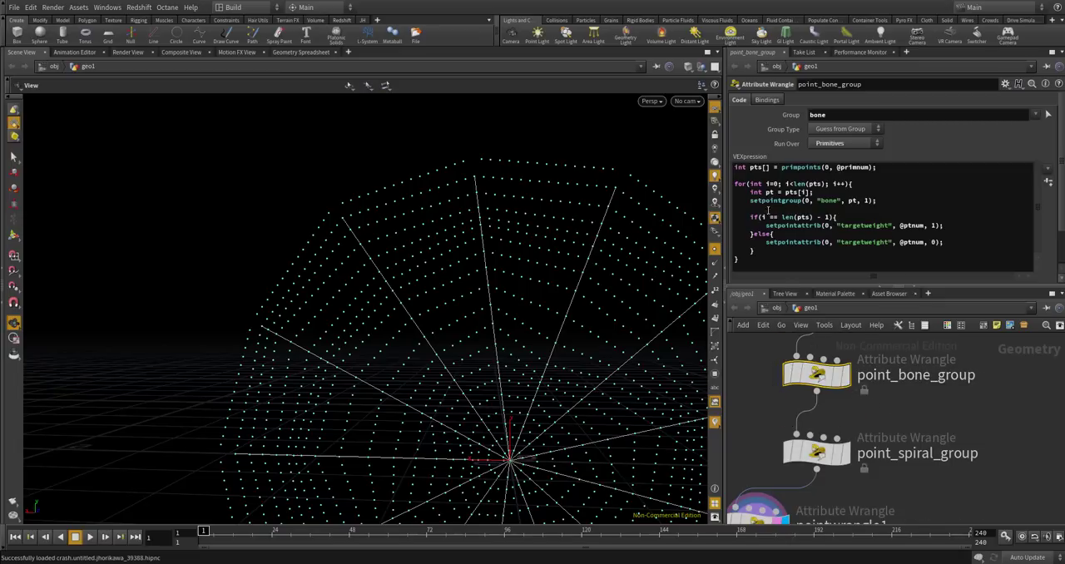
pyautogui.moveTo(926, 226)
pyautogui.mouseDown()
pyautogui.moveTo(902, 226)
pyautogui.moveTo(923, 225)
pyautogui.mouseUp()
pyautogui.click(901, 225)
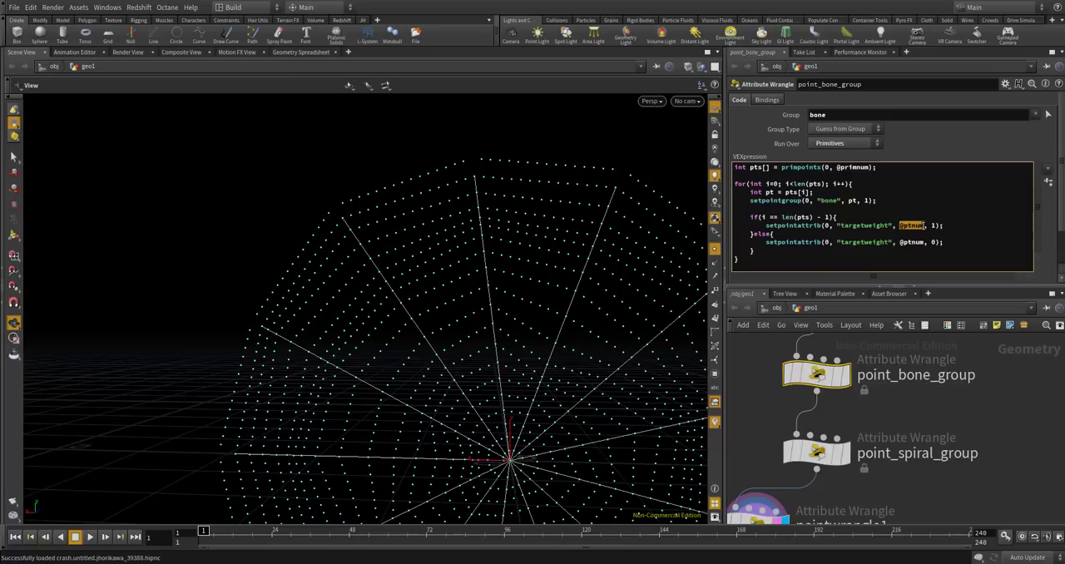
pyautogui.write('pts[i]')
pyautogui.press('Down')
pyautogui.doubleClick(910, 241)
pyautogui.press('BackSpace')
pyautogui.press('BackSpace')
pyautogui.write('pts[i]')
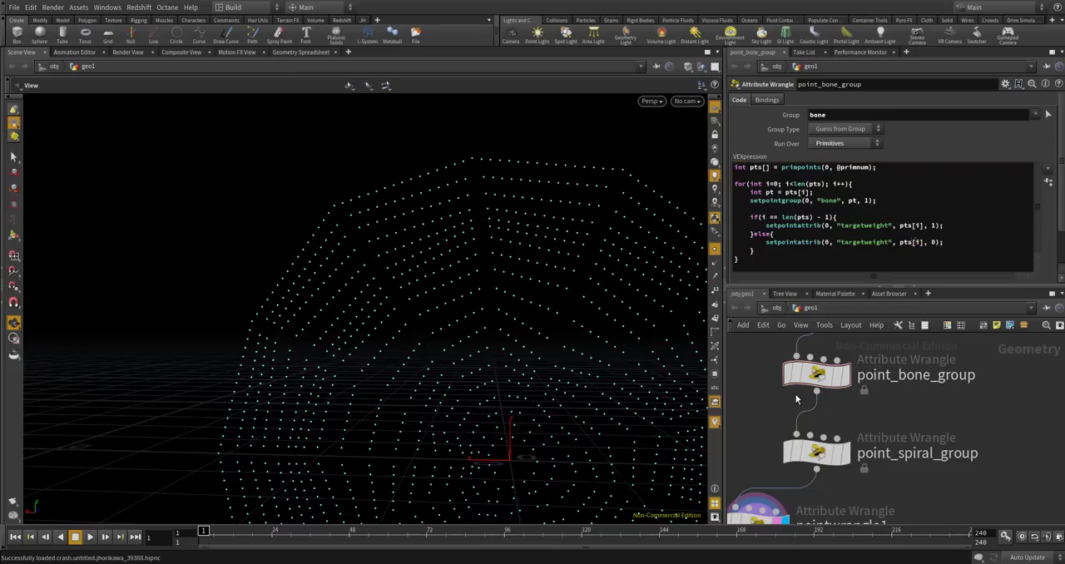
# Display the point_spiral_group wrangle and select it to check the full web and its code.
pyautogui.moveTo(552, 213); pyautogui.dragTo(568, 172)
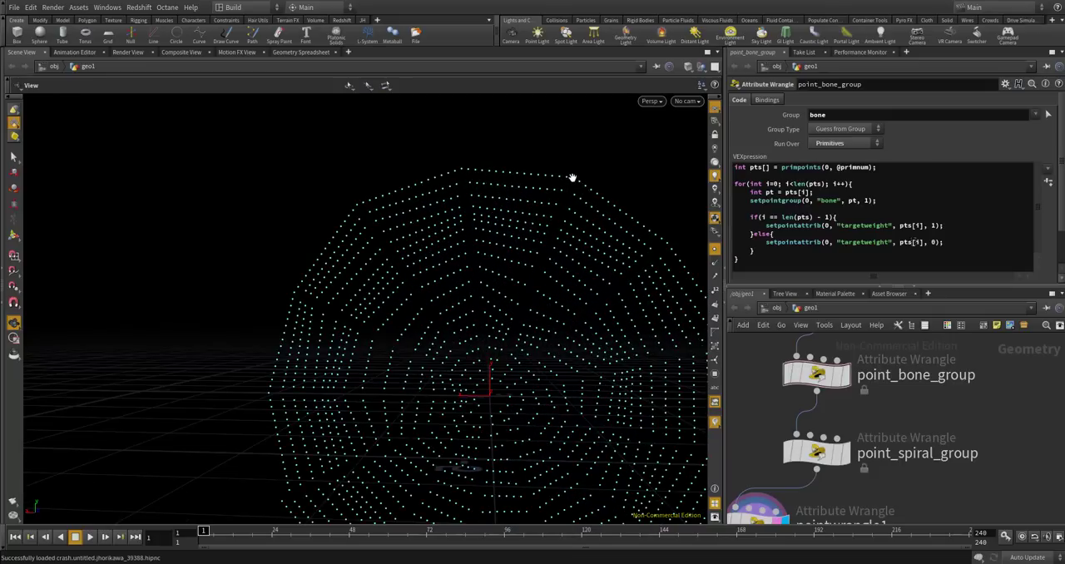
pyautogui.scroll(-3, 402, 188)
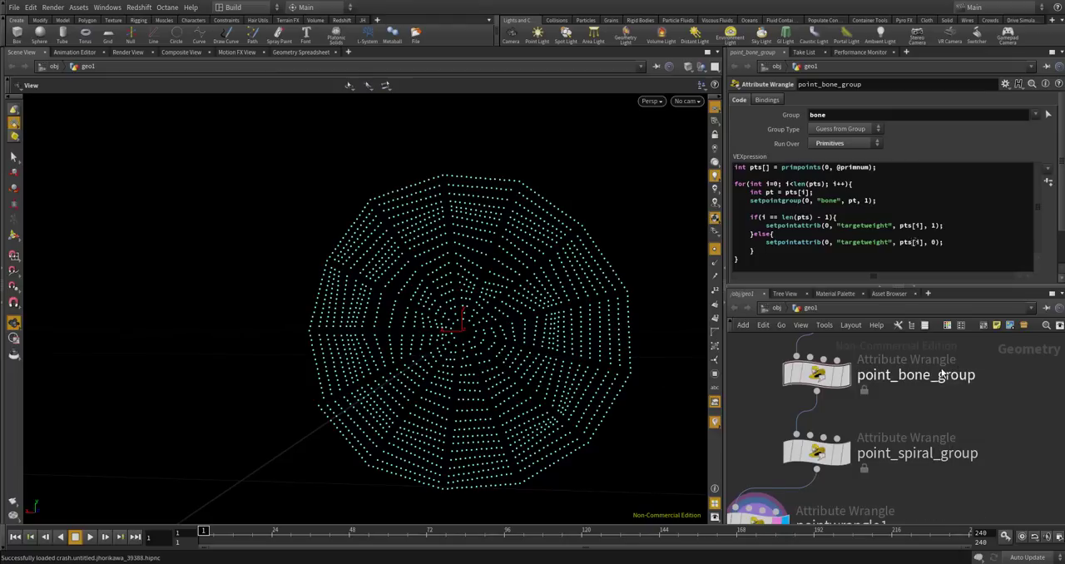
pyautogui.scroll(-2, 954, 367)
pyautogui.scroll(-2, 832, 399)
pyautogui.scroll(5, 855, 433)
pyautogui.click(848, 416)
pyautogui.click(837, 421)
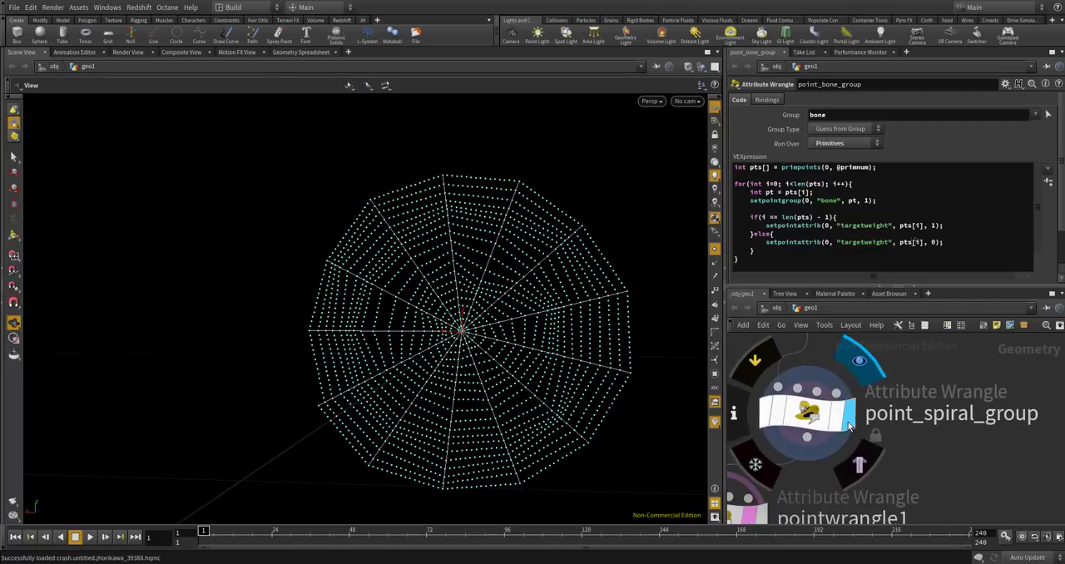
pyautogui.click(832, 416)
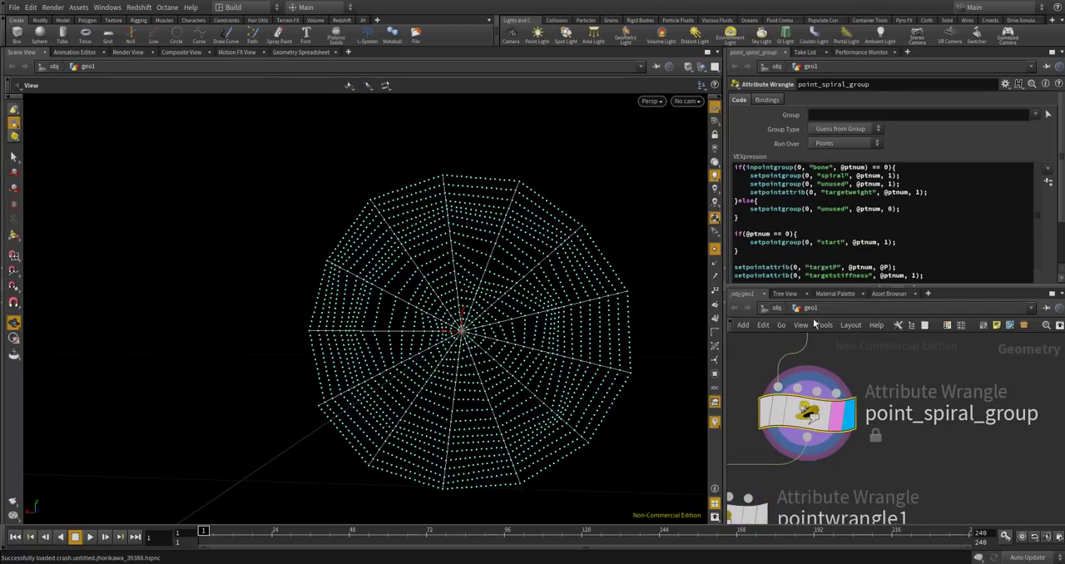
# Delete the test wrangle pointwrangle1 below point_spiral_group.
pyautogui.scroll(-2, 773, 416)
pyautogui.click(764, 443)
pyautogui.press('Delete')
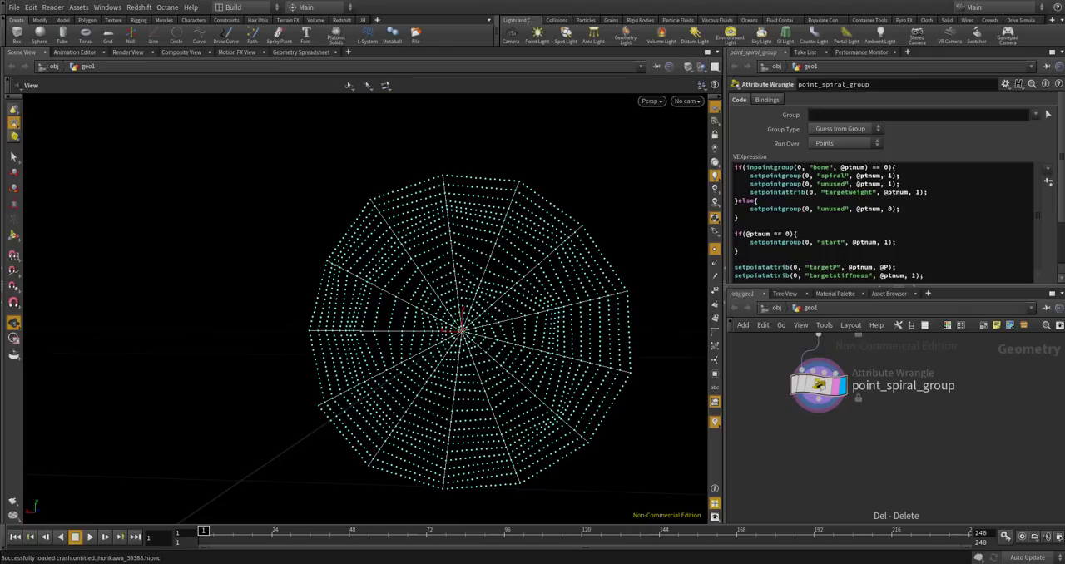
# Add a Rest Position node below point_spiral_group, connect it to that wrangle's output and display it.
pyautogui.keyDown('alt'); pyautogui.moveTo(373, 242); pyautogui.dragTo(484, 307); pyautogui.keyUp('alt')
pyautogui.scroll(5, 453, 293)
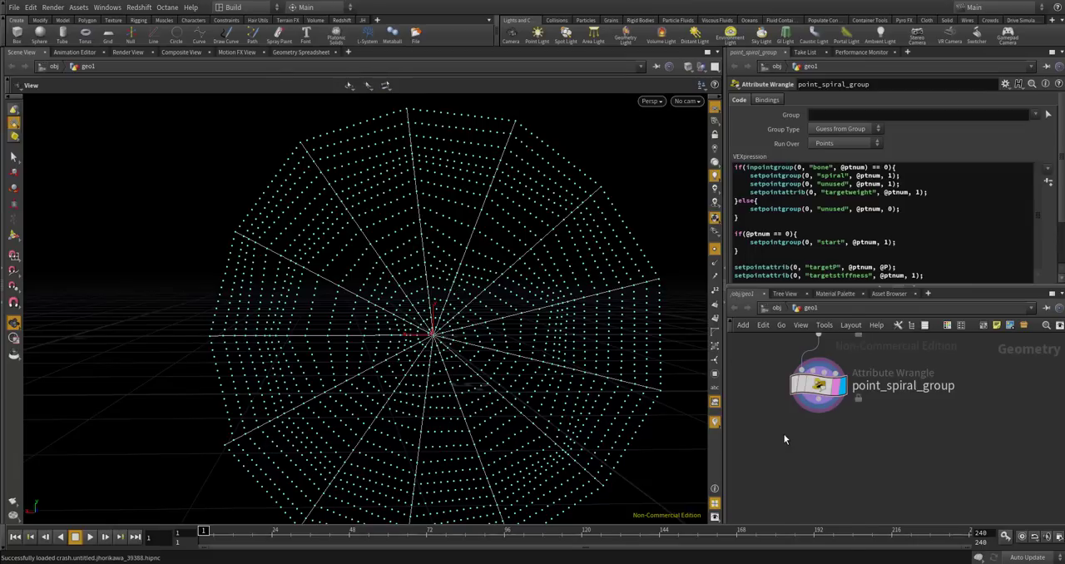
pyautogui.press('Tab')
pyautogui.write('rest')
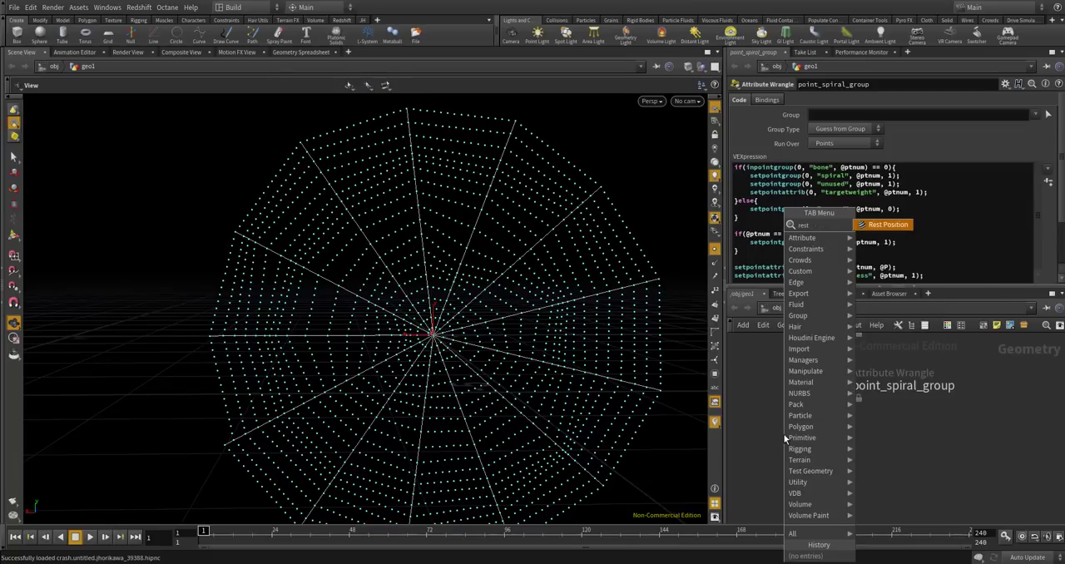
pyautogui.press('Return')
pyautogui.click(830, 448)
pyautogui.scroll(1, 841, 436)
pyautogui.moveTo(823, 465); pyautogui.dragTo(803, 450)
pyautogui.moveTo(800, 366); pyautogui.dragTo(778, 426)
pyautogui.click(843, 458)
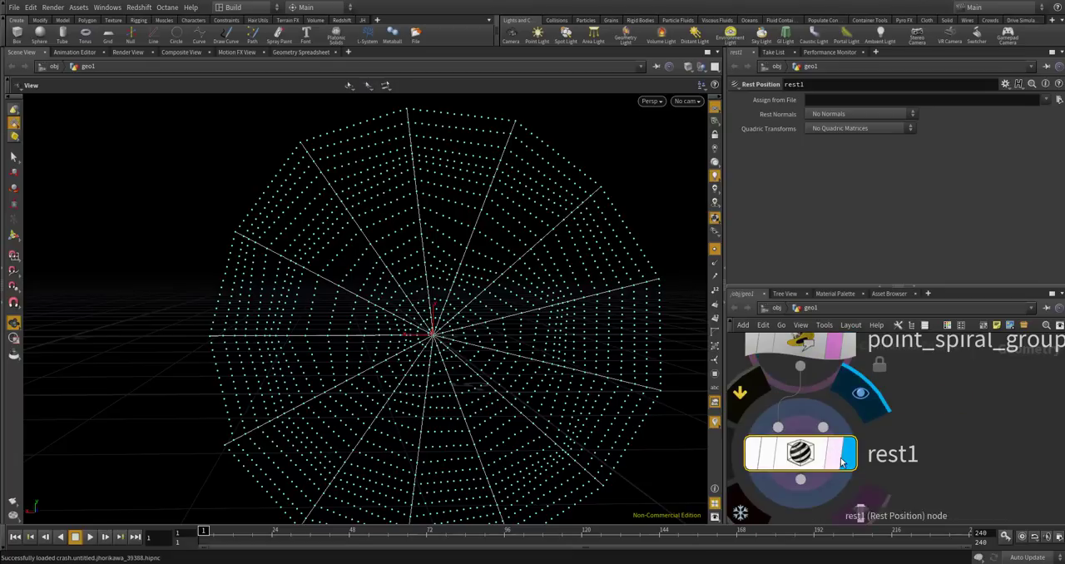
# Add a POP Network below rest1, fed by rest1's output.
pyautogui.scroll(-5, 807, 424)
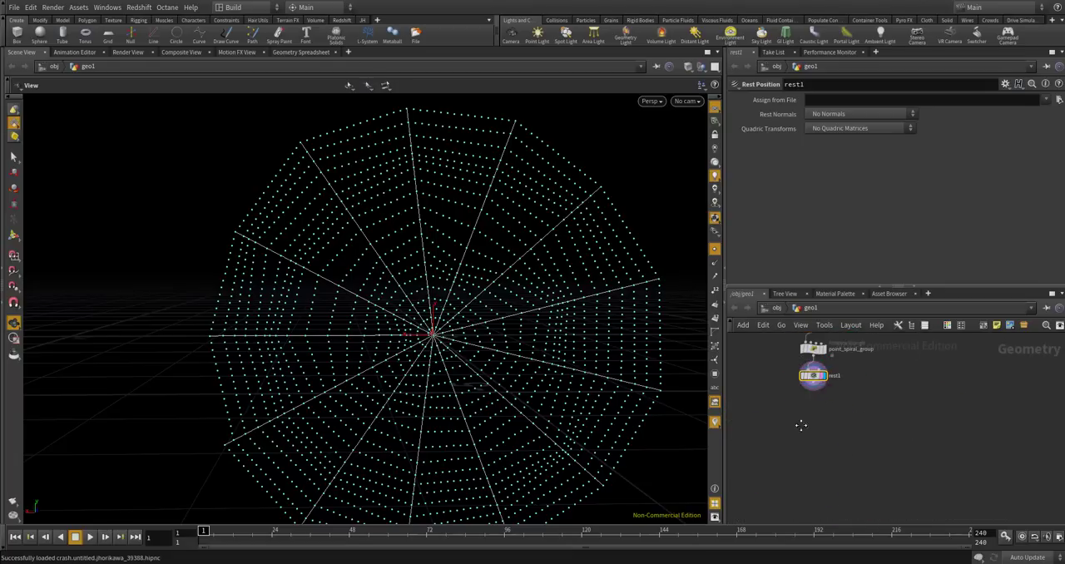
pyautogui.scroll(3, 802, 418)
pyautogui.press('Tab')
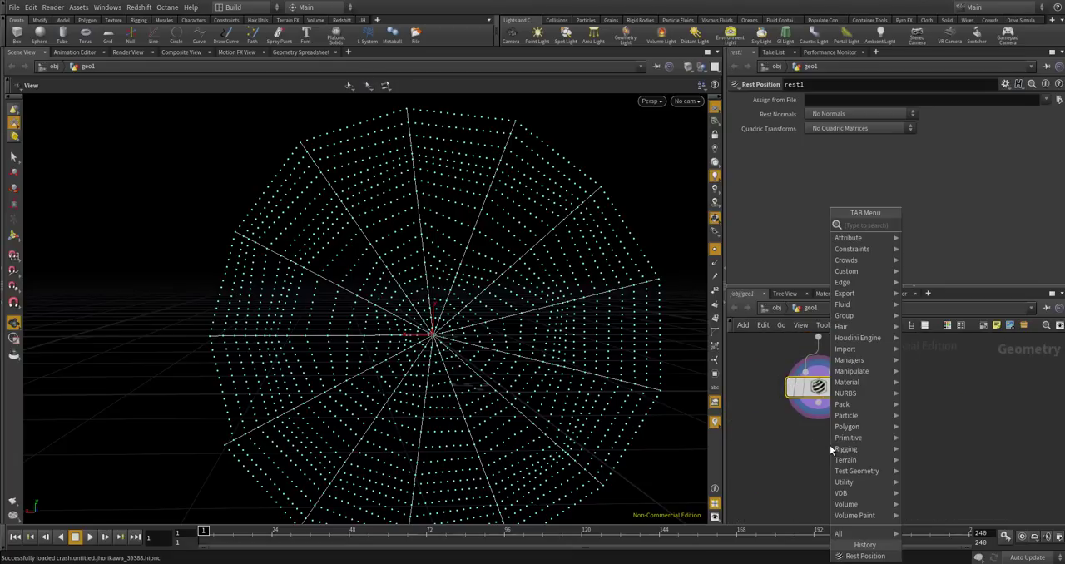
pyautogui.write('popnet')
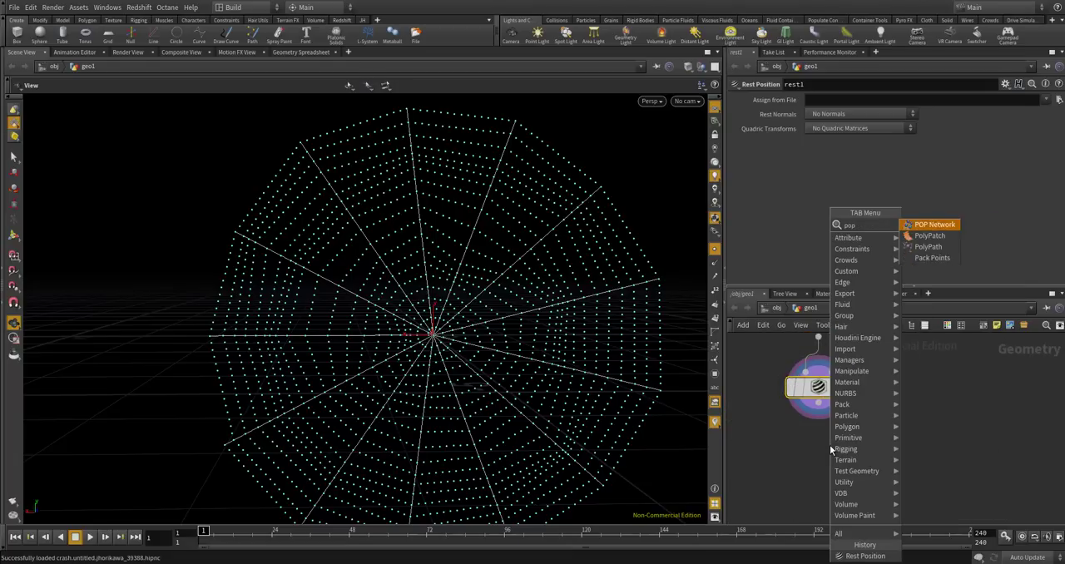
pyautogui.press('Return')
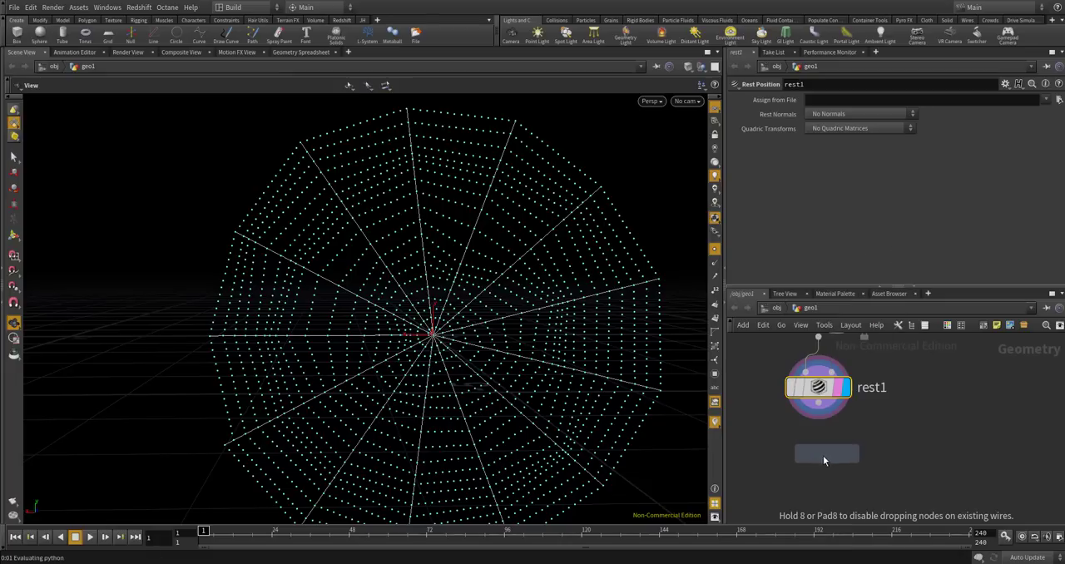
pyautogui.click(829, 445)
pyautogui.scroll(2, 818, 437)
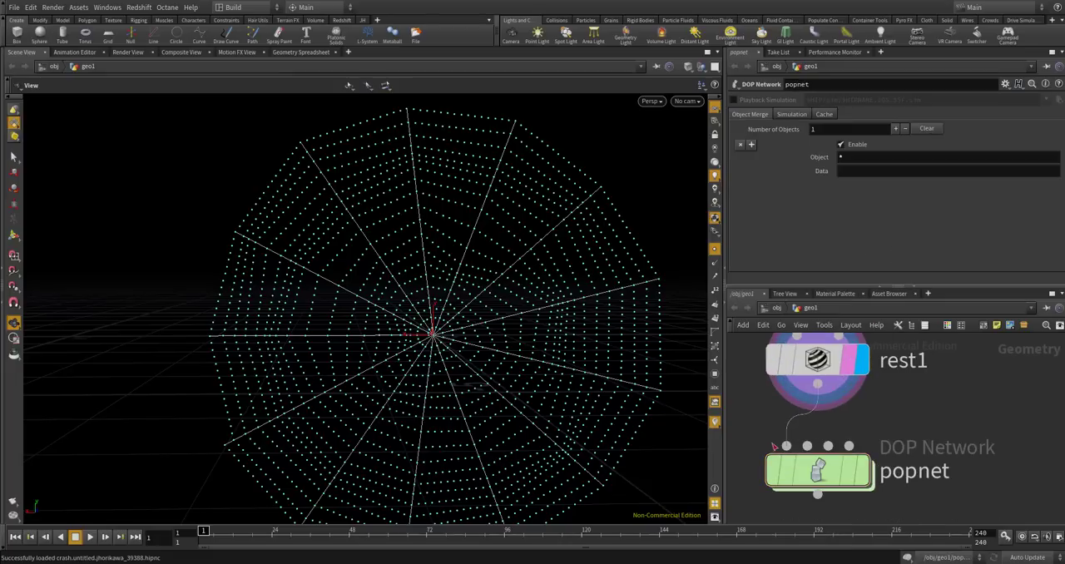
# Enter the popnet network and spread out its nodes, moving source_first_input well above the wire_pops_into_here merge.
pyautogui.doubleClick(836, 480)
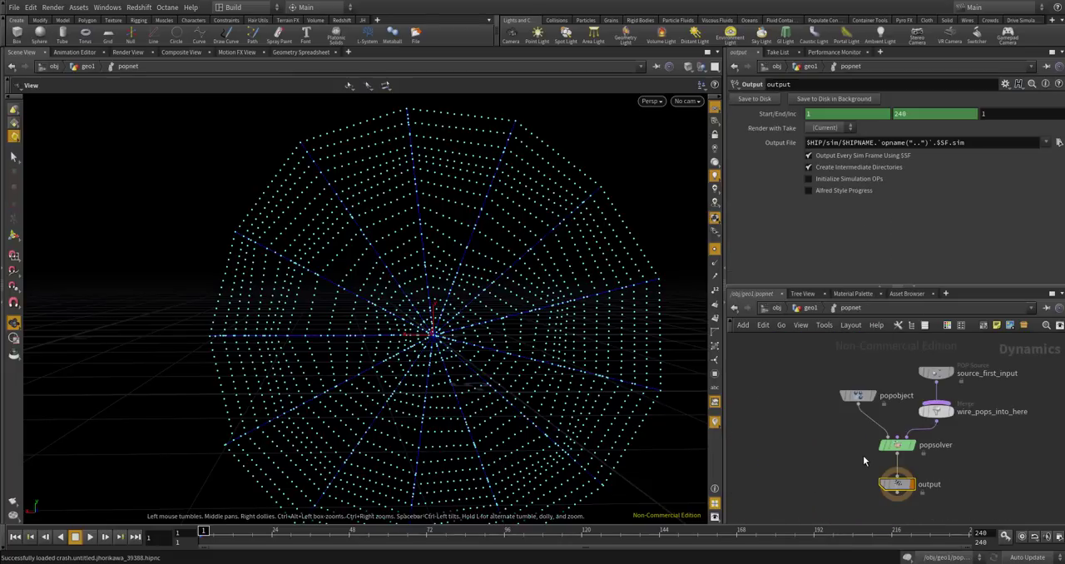
pyautogui.scroll(2, 957, 374)
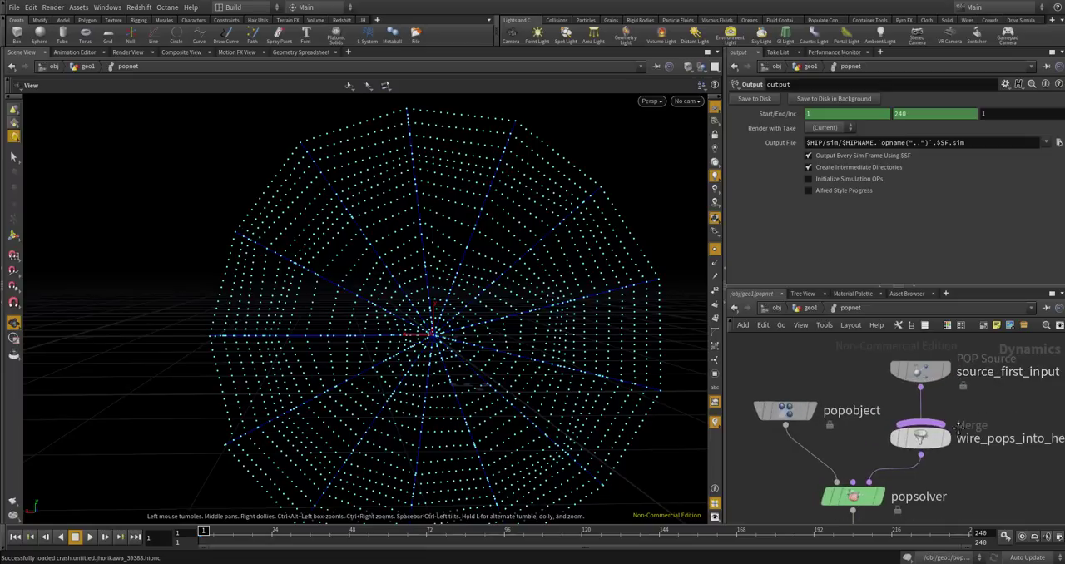
pyautogui.moveTo(933, 392); pyautogui.dragTo(868, 458, button='middle')
pyautogui.scroll(3, 867, 459)
pyautogui.moveTo(860, 435); pyautogui.dragTo(858, 388)
pyautogui.scroll(-3, 858, 389)
pyautogui.moveTo(909, 413); pyautogui.dragTo(910, 517, button='middle')
pyautogui.scroll(-3, 910, 517)
pyautogui.moveTo(869, 497); pyautogui.dragTo(870, 468)
pyautogui.scroll(2, 917, 398)
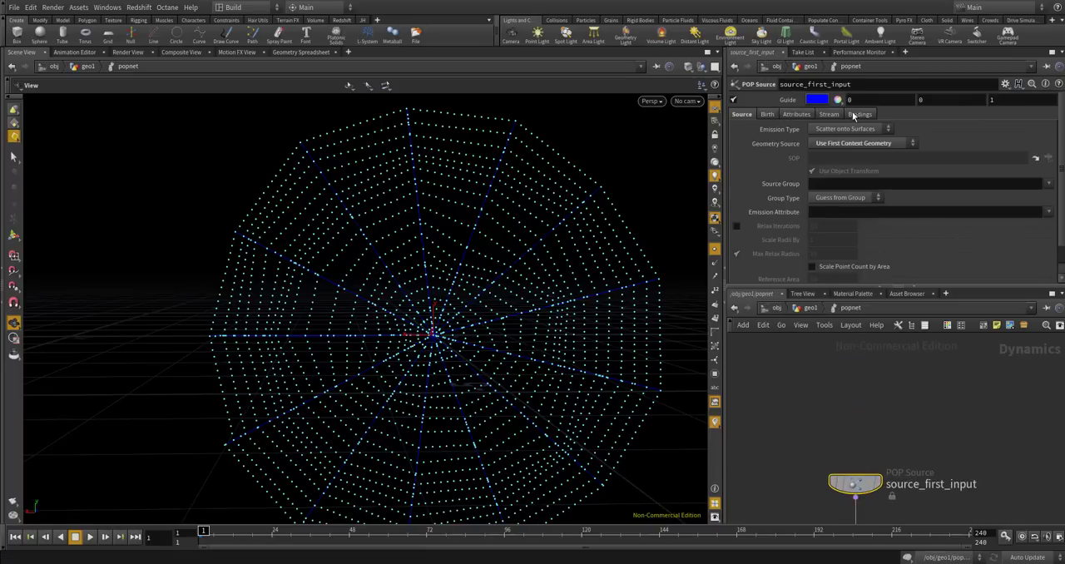
# Set source_first_input's Impulse Activation to the expression $FF == 1.
pyautogui.click(767, 114)
pyautogui.click(817, 129)
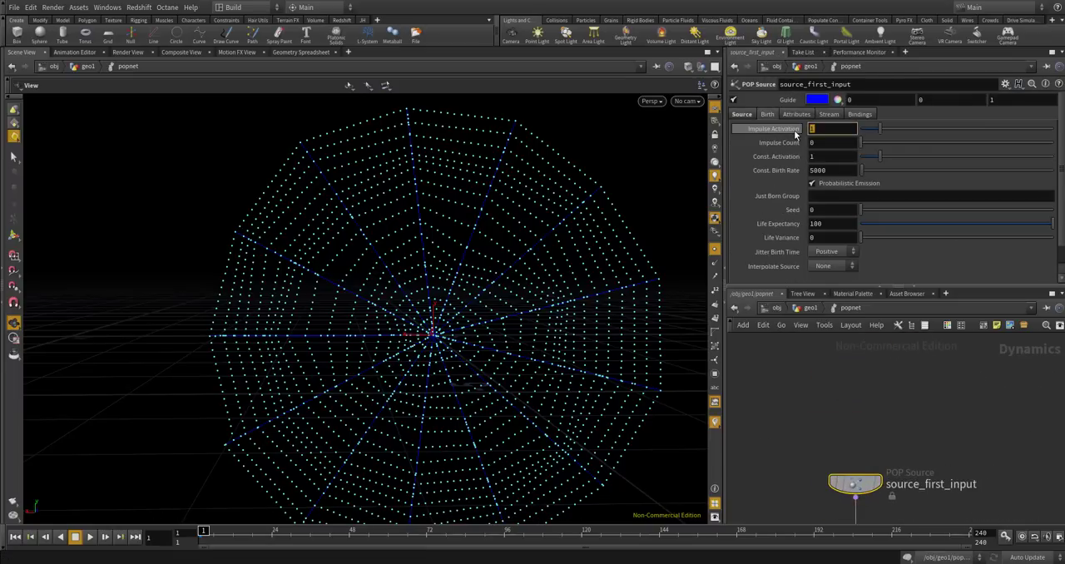
pyautogui.write('$FF')
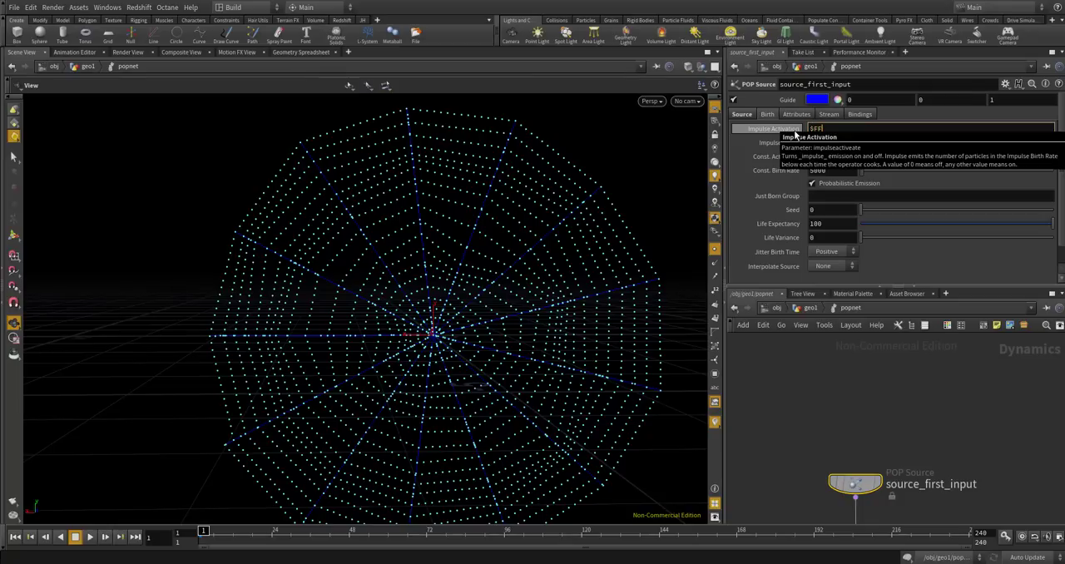
pyautogui.write(' == 1')
pyautogui.press('Return')
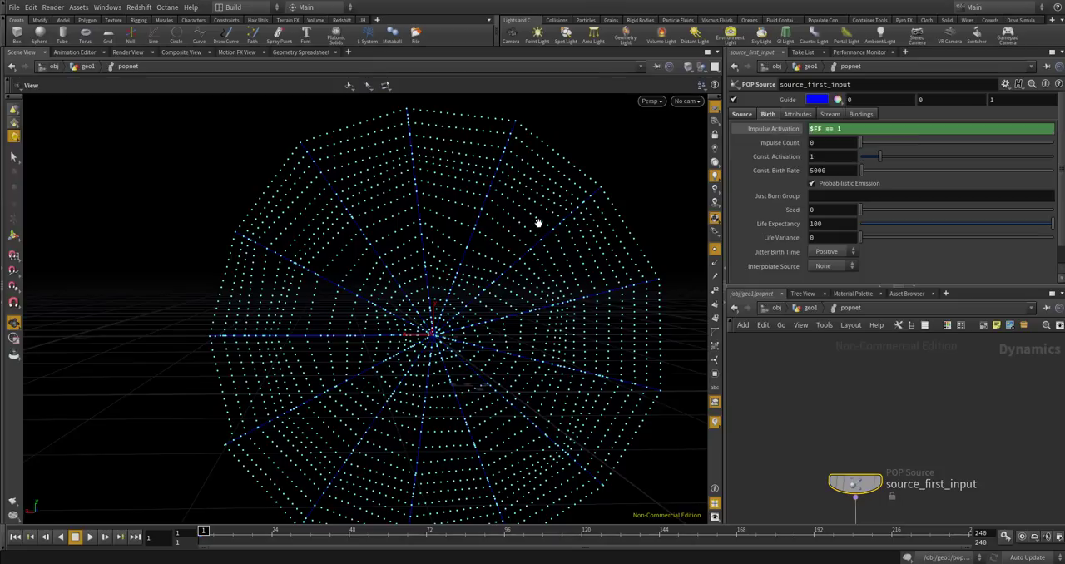
# Set the Emission Type of source_first_input to All Geometry.
pyautogui.moveTo(526, 225); pyautogui.dragTo(509, 237, button='right')
pyautogui.scroll(5, 542, 221)
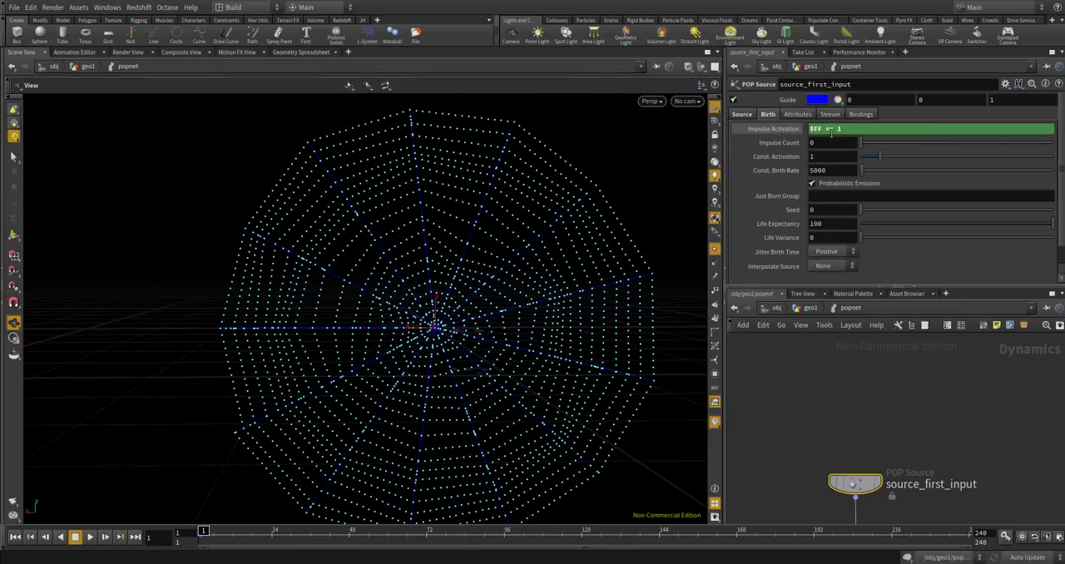
pyautogui.click(737, 115)
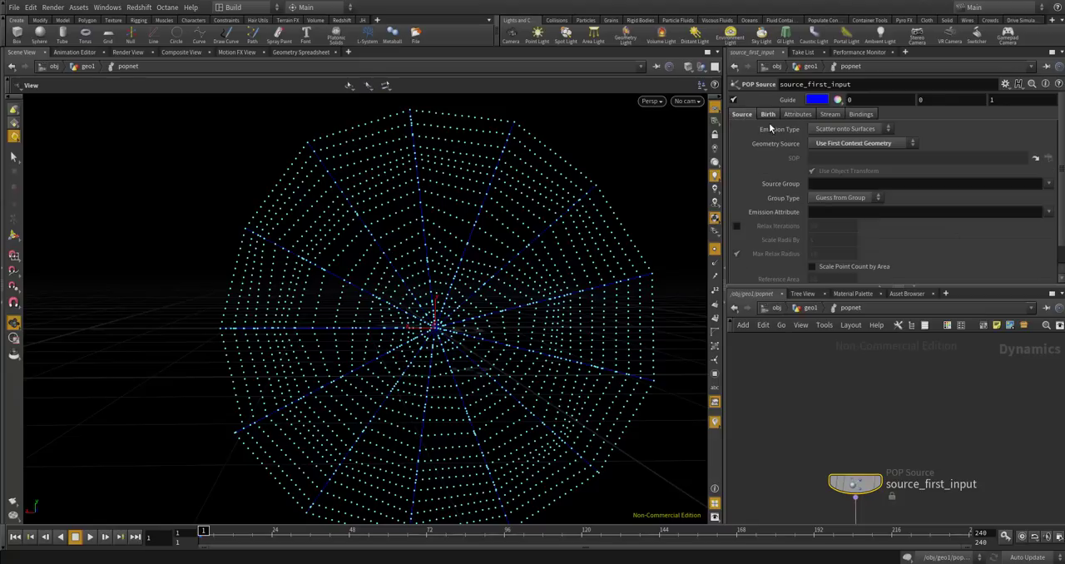
pyautogui.click(847, 145)
pyautogui.click(843, 141)
pyautogui.click(839, 131)
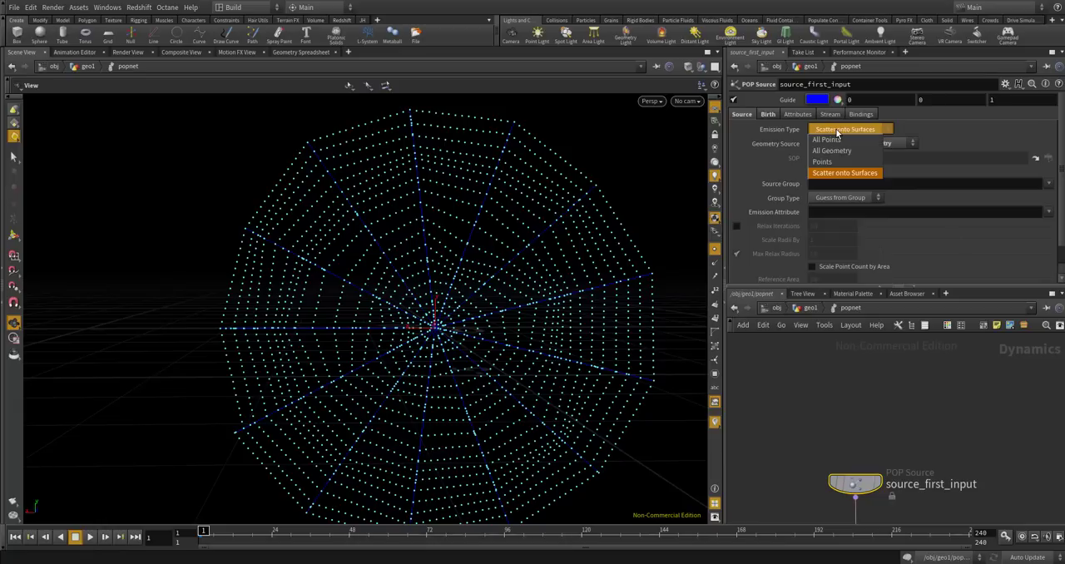
pyautogui.click(831, 150)
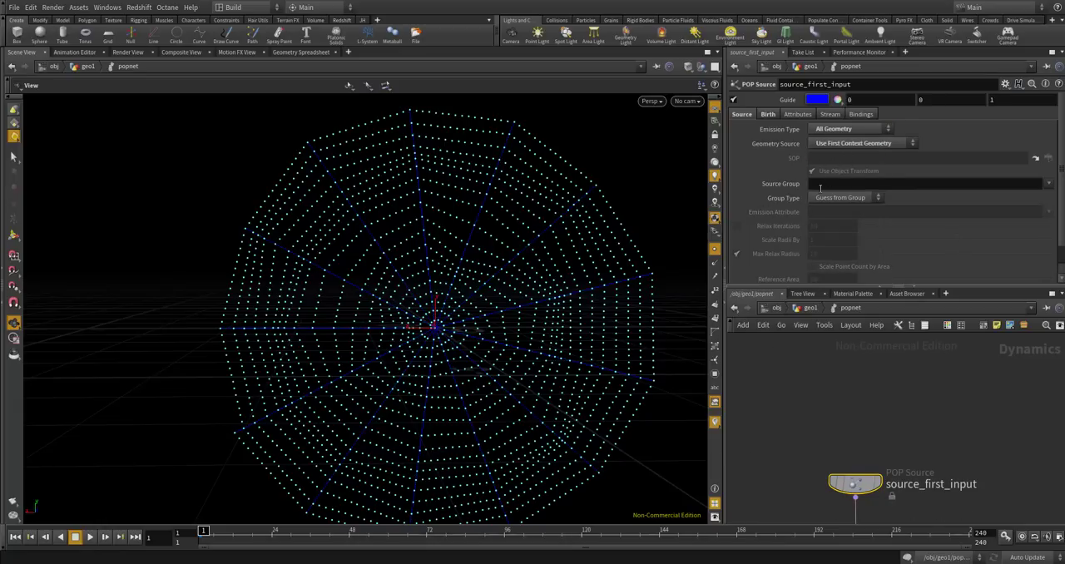
# Review source_first_input's source, birth, attribute, stream and binding parameters.
pyautogui.scroll(-2, 829, 270)
pyautogui.scroll(2, 829, 267)
pyautogui.scroll(-1, 824, 246)
pyautogui.scroll(1, 824, 246)
pyautogui.click(768, 115)
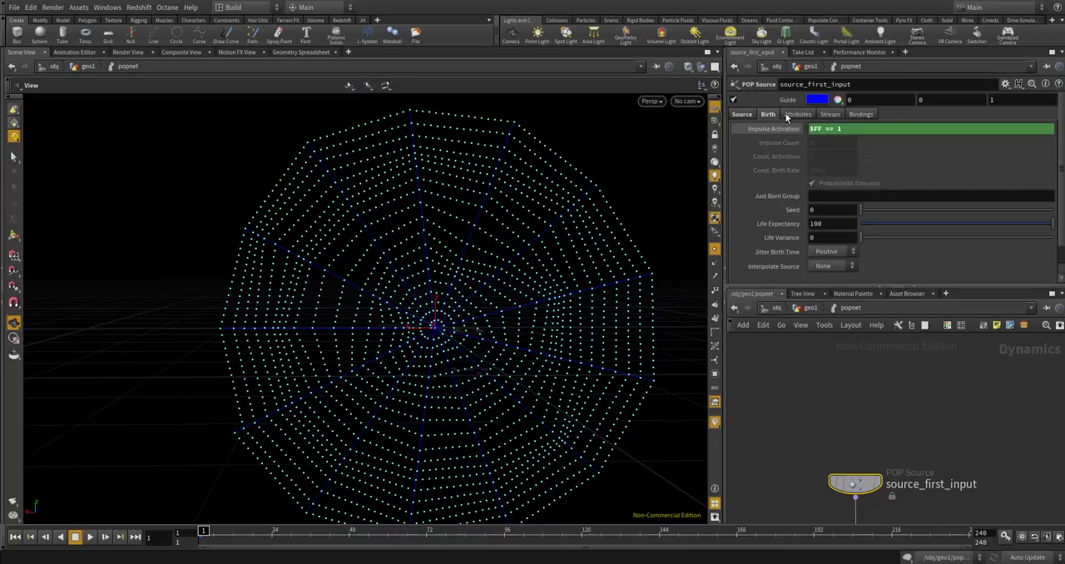
pyautogui.click(797, 115)
pyautogui.click(831, 115)
pyautogui.click(861, 114)
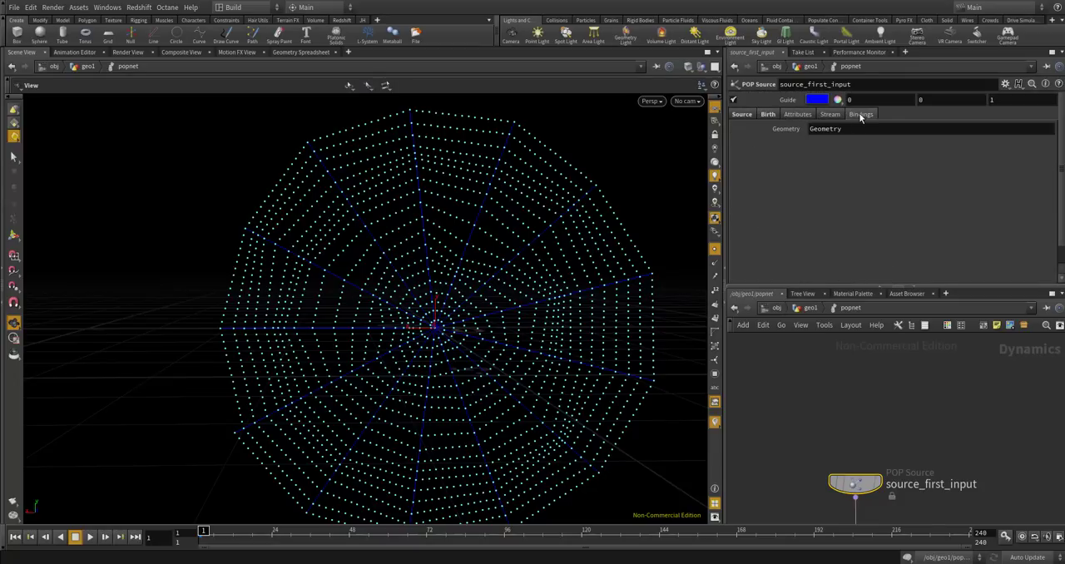
pyautogui.scroll(-3, 851, 374)
pyautogui.scroll(8, 846, 496)
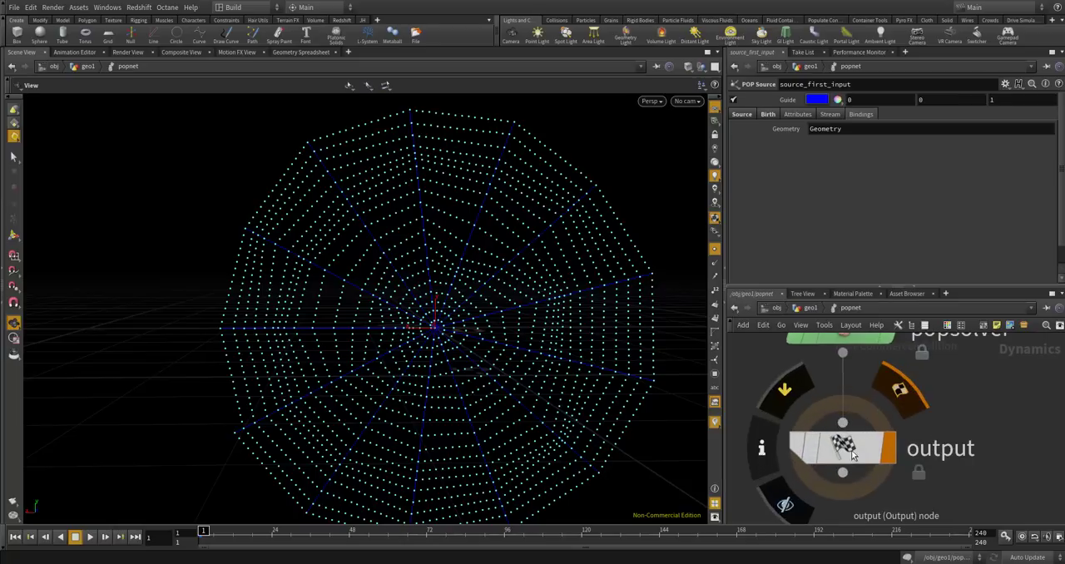
# Insert a POP Grains node on the wire between source_first_input and wire_pops_into_here.
pyautogui.click(852, 453)
pyautogui.scroll(-6, 857, 458)
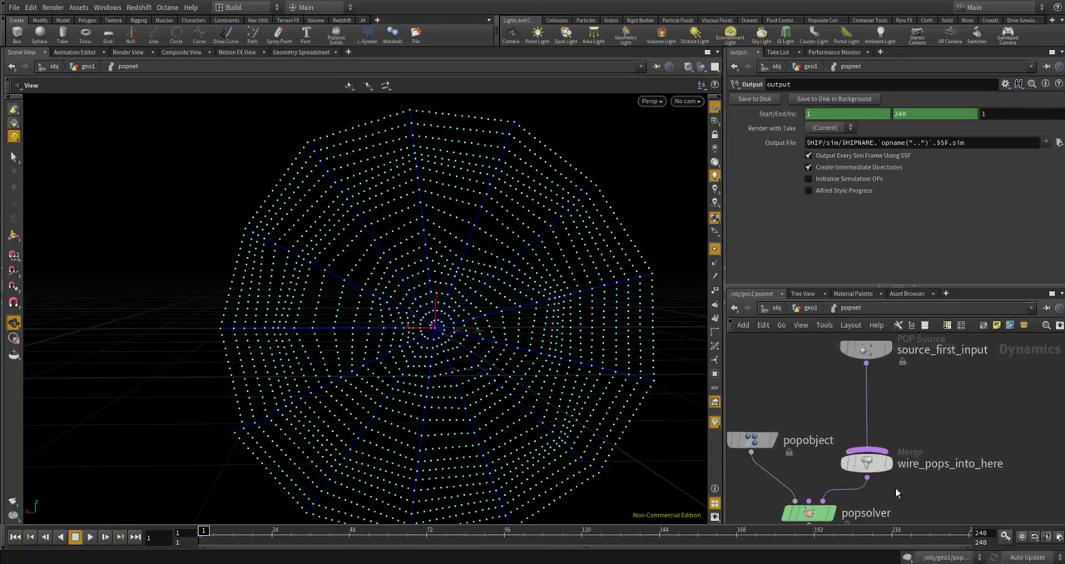
pyautogui.scroll(5, 882, 370)
pyautogui.scroll(-3, 971, 463)
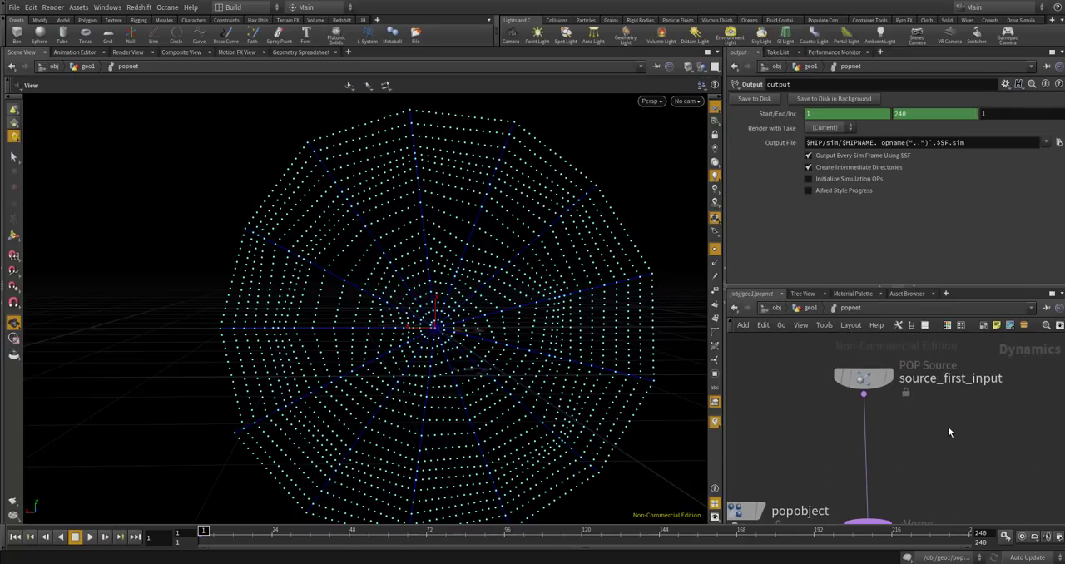
pyautogui.press('Tab')
pyautogui.write('pop gr')
pyautogui.press('Return')
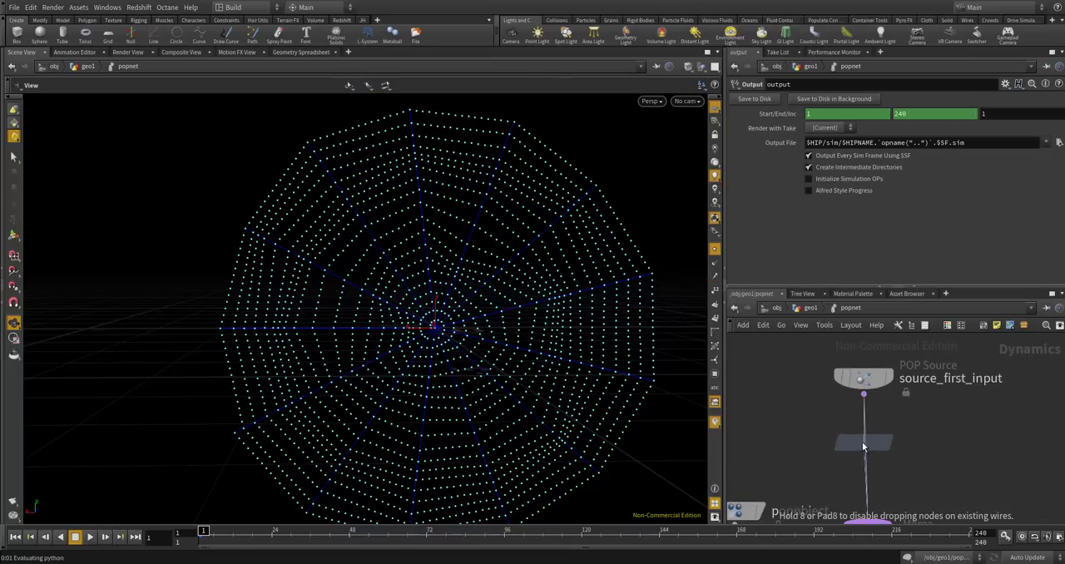
pyautogui.click(867, 452)
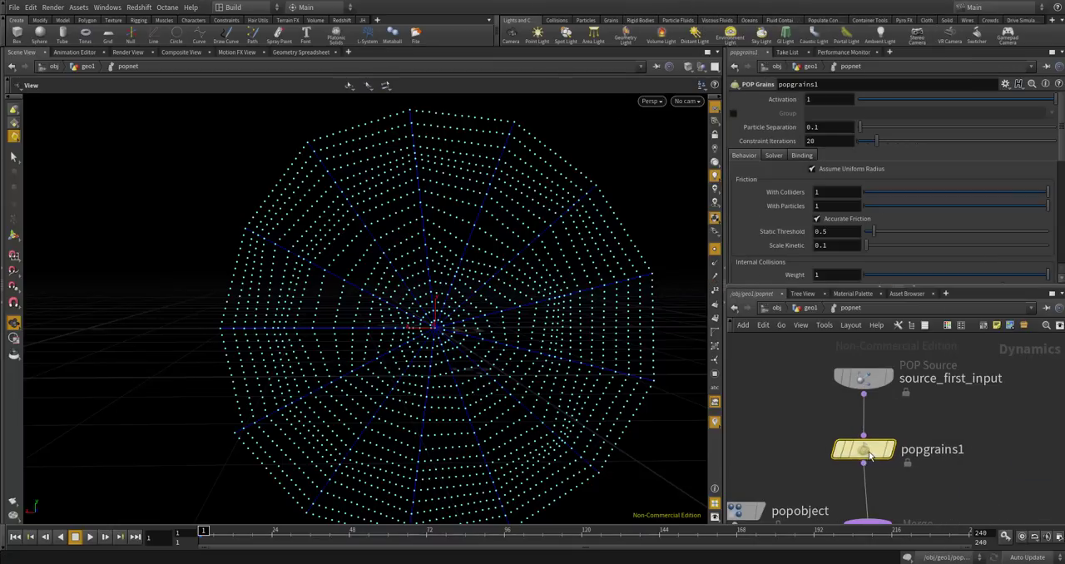
# Review popgrains1's behavior, solver and binding parameters, down to the Explicit Constraints settings.
pyautogui.moveTo(882, 375)
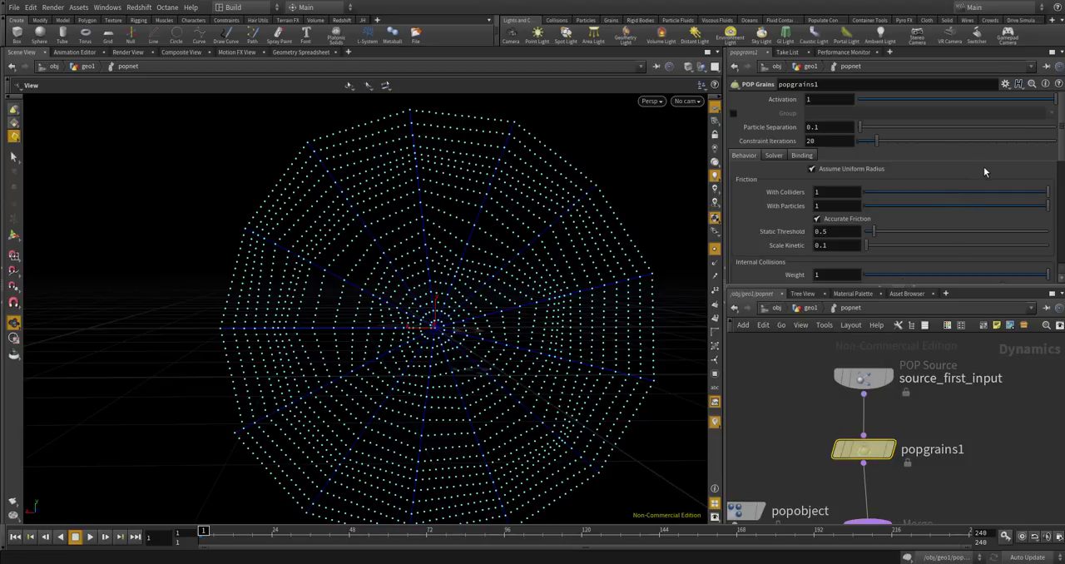
pyautogui.scroll(-5, 985, 179)
pyautogui.scroll(5, 987, 185)
pyautogui.click(774, 156)
pyautogui.click(801, 155)
pyautogui.click(774, 155)
pyautogui.click(746, 157)
pyautogui.scroll(-6, 845, 245)
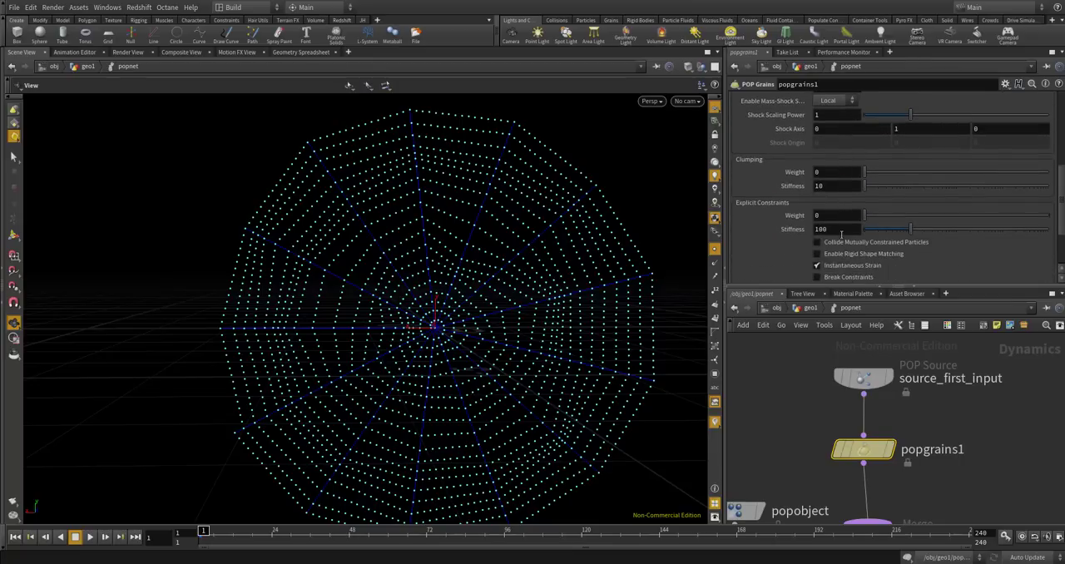
# Review popgrains1's solver and binding parameters and the inputs of the wire_pops_into_here merge.
pyautogui.scroll(6, 840, 233)
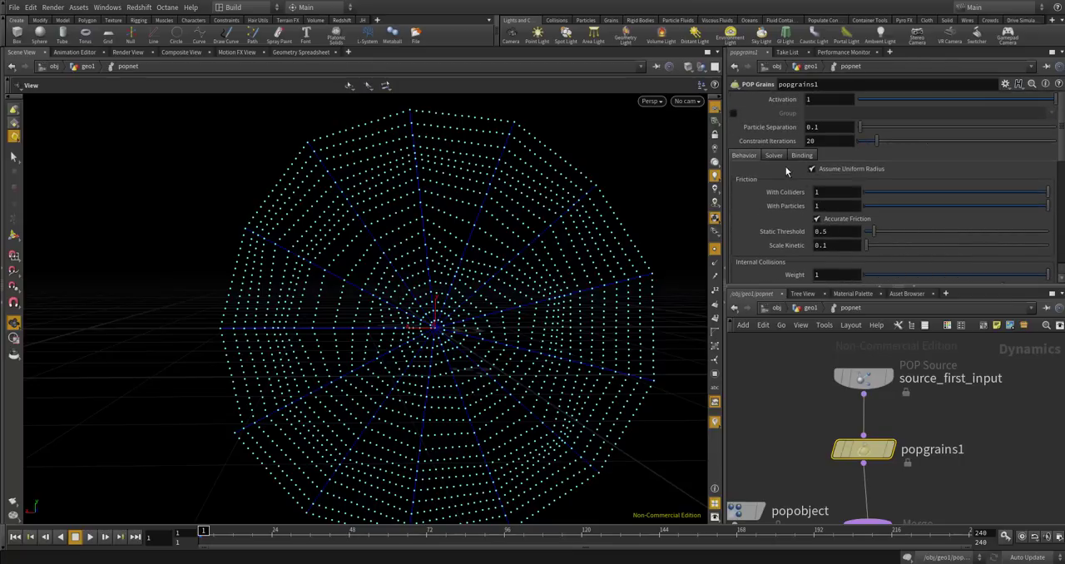
pyautogui.click(773, 157)
pyautogui.scroll(-4, 846, 220)
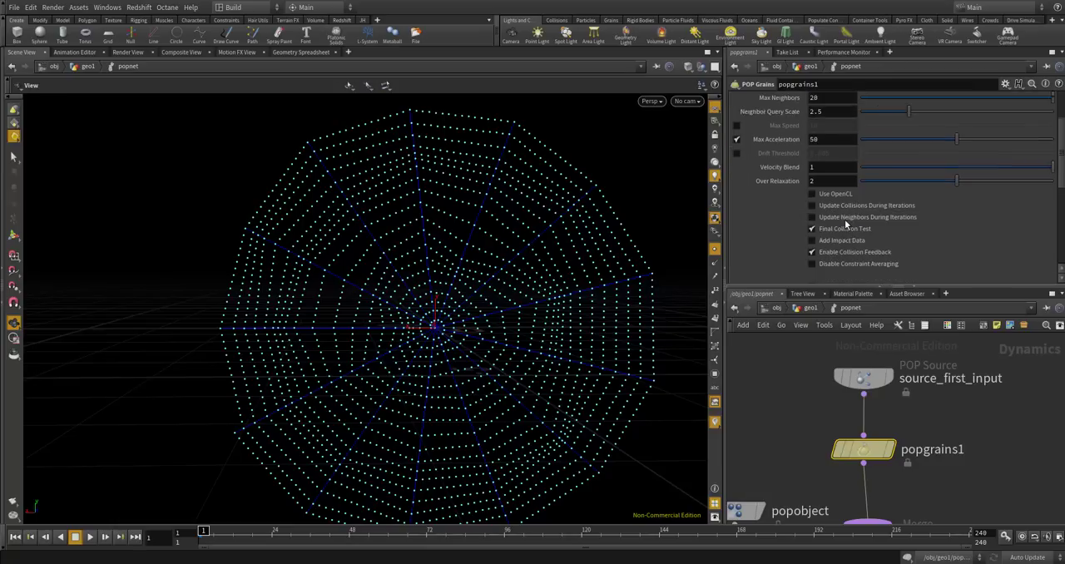
pyautogui.scroll(4, 847, 224)
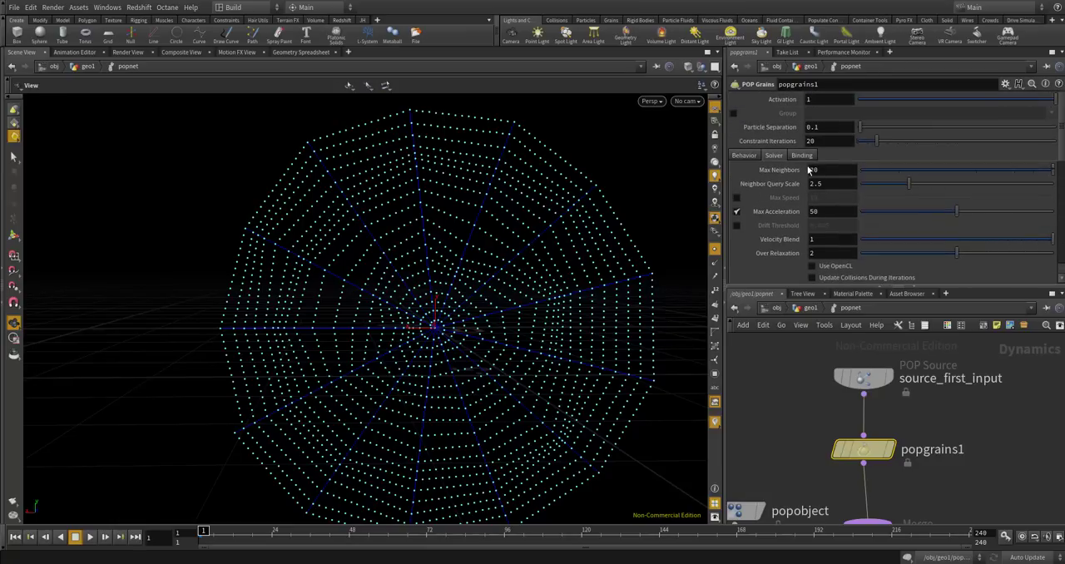
pyautogui.click(801, 155)
pyautogui.scroll(-3, 802, 366)
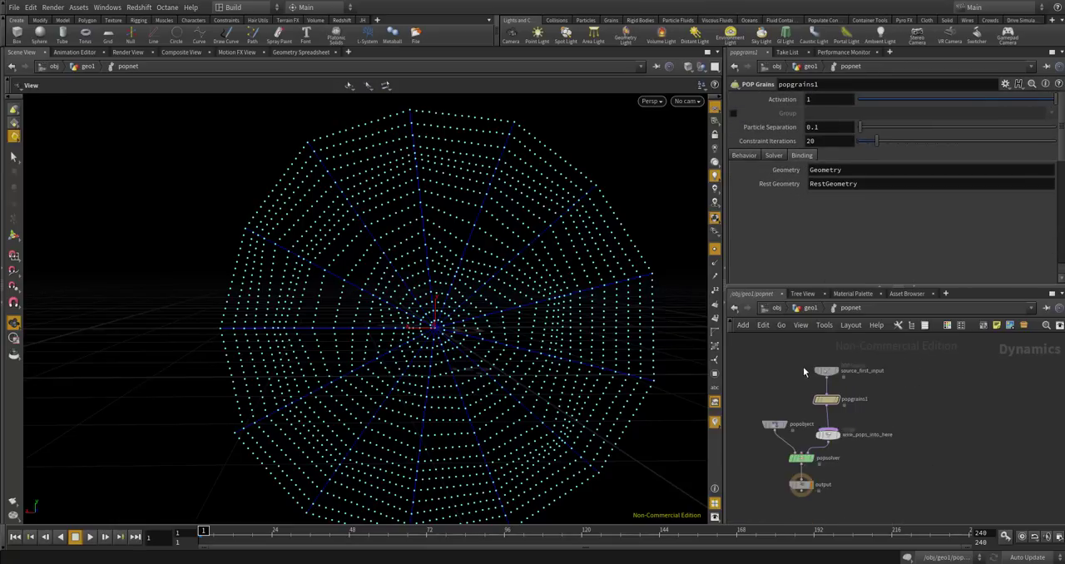
pyautogui.scroll(3, 836, 436)
pyautogui.click(811, 413)
pyautogui.scroll(-3, 807, 425)
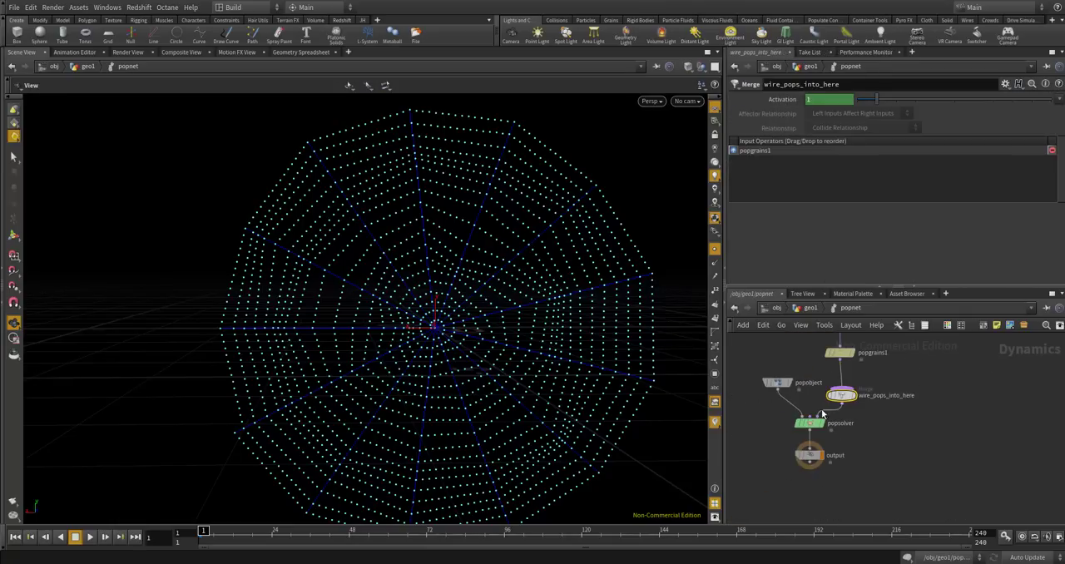
# Set Min Substeps of the popsolver node to 15.
pyautogui.scroll(4, 803, 436)
pyautogui.click(802, 435)
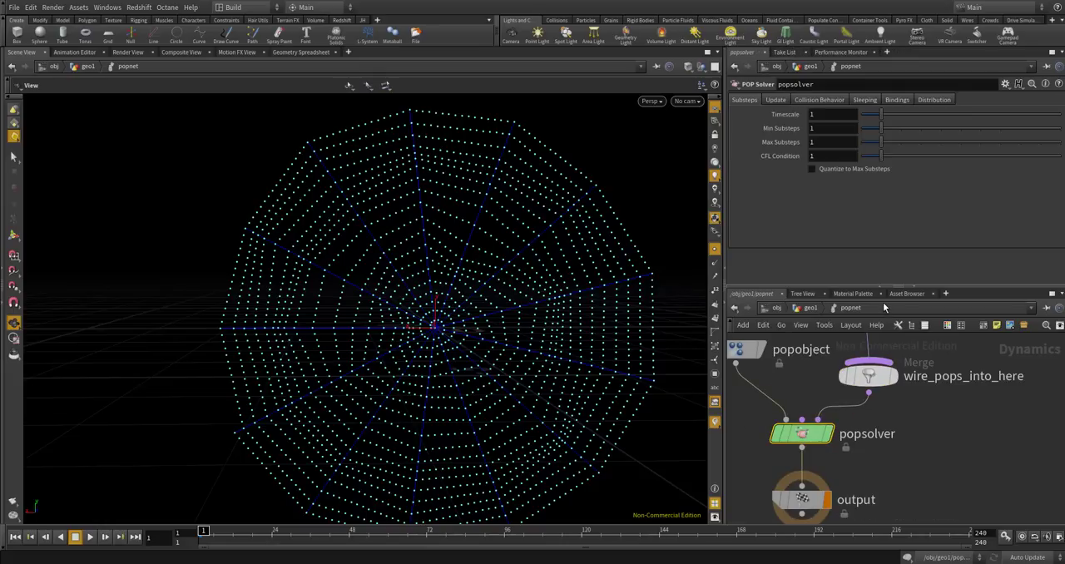
pyautogui.click(817, 129)
pyautogui.write('15')
pyautogui.press('Tab')
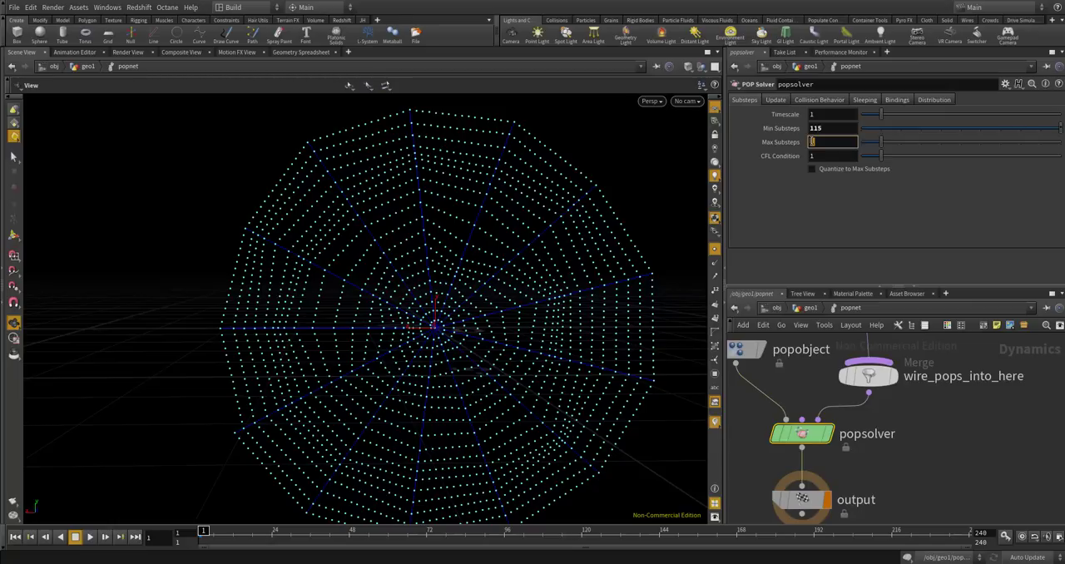
pyautogui.hotkey('shift', 'Tab')
pyautogui.write('15')
pyautogui.press('Return')
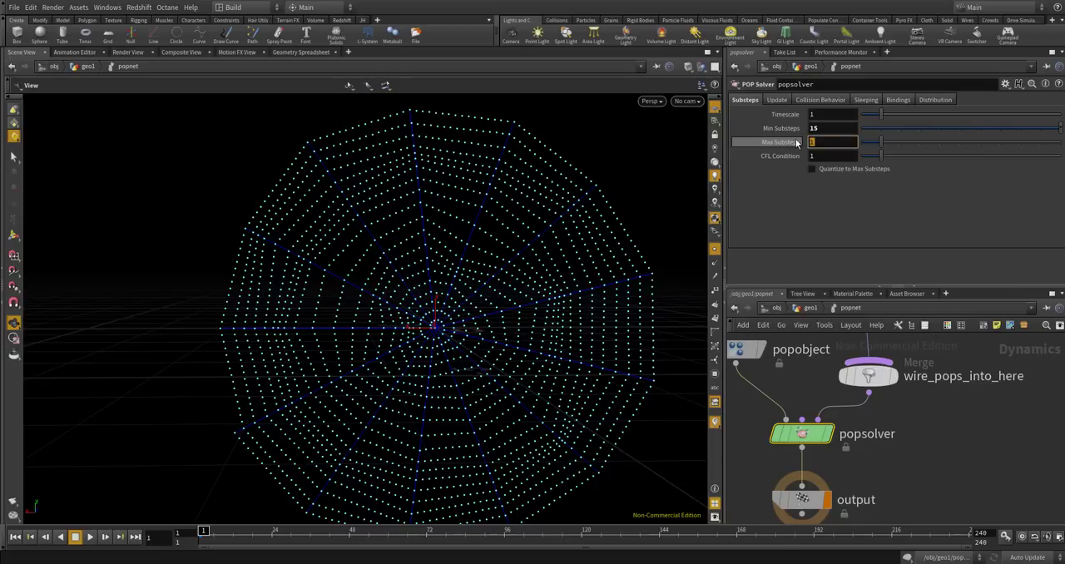
# Link popsolver's Max Substeps to its Min Substeps with a relative reference.
pyautogui.rightClick(818, 127)
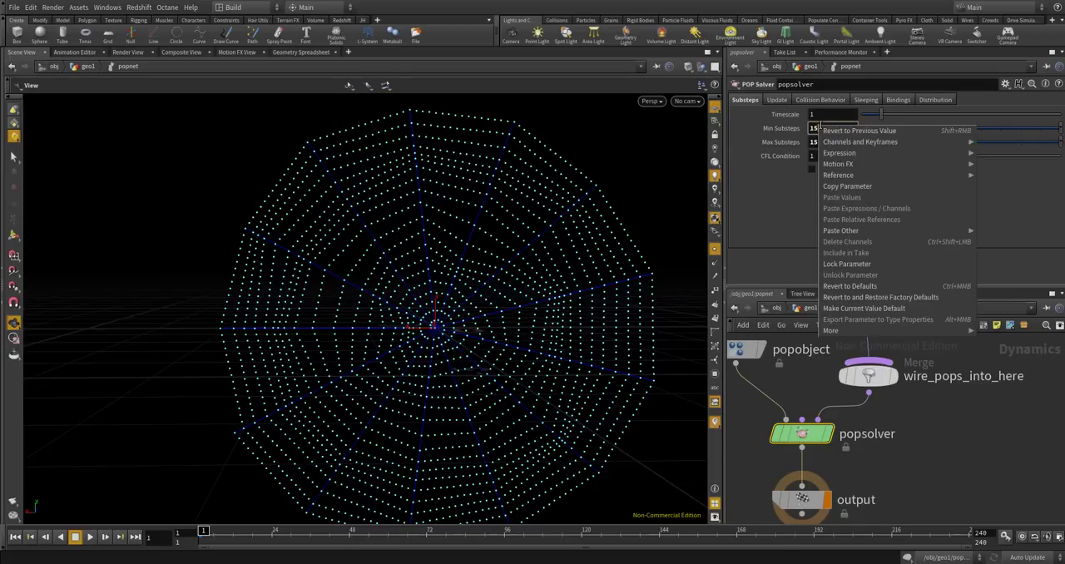
pyautogui.click(842, 188)
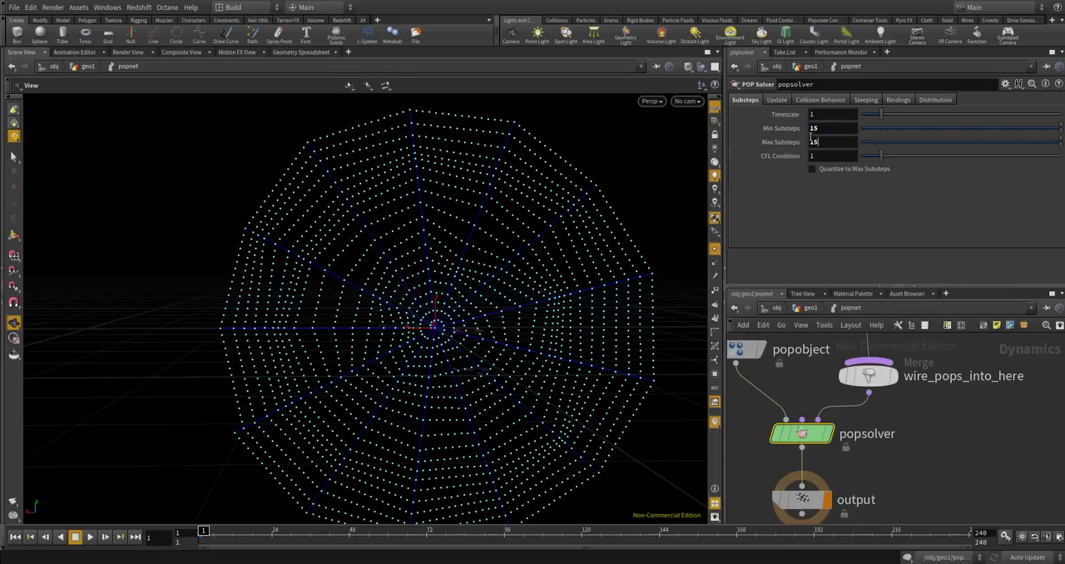
pyautogui.rightClick(818, 141)
pyautogui.click(853, 234)
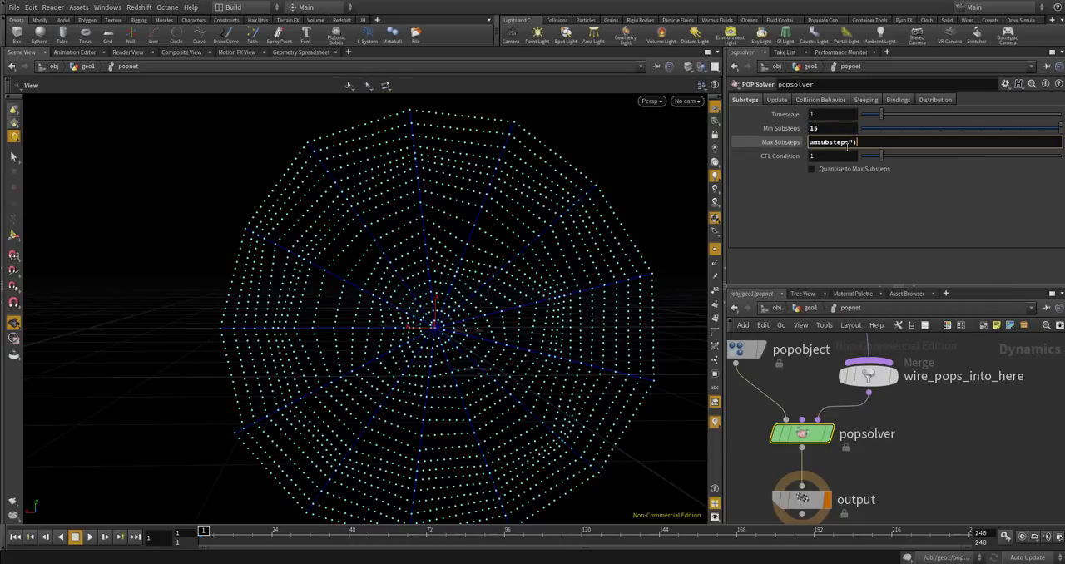
pyautogui.press('Return')
pyautogui.click(796, 143)
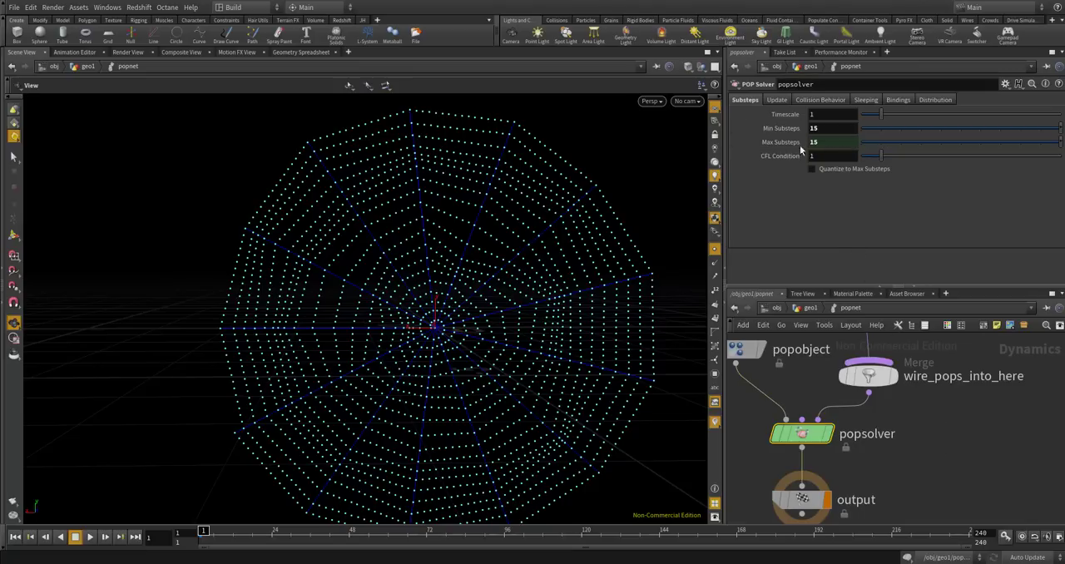
# Review the parameters of the popobject and output nodes.
pyautogui.click(904, 425)
pyautogui.moveTo(905, 425); pyautogui.dragTo(941, 437, button='middle')
pyautogui.click(773, 365)
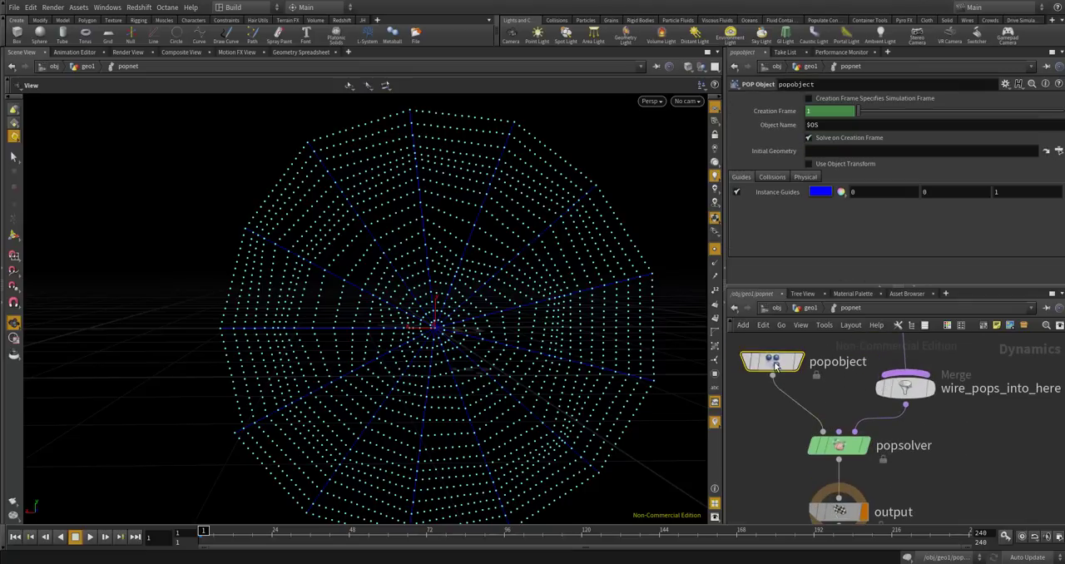
pyautogui.moveTo(838, 513); pyautogui.dragTo(820, 447, button='middle')
pyautogui.click(821, 448)
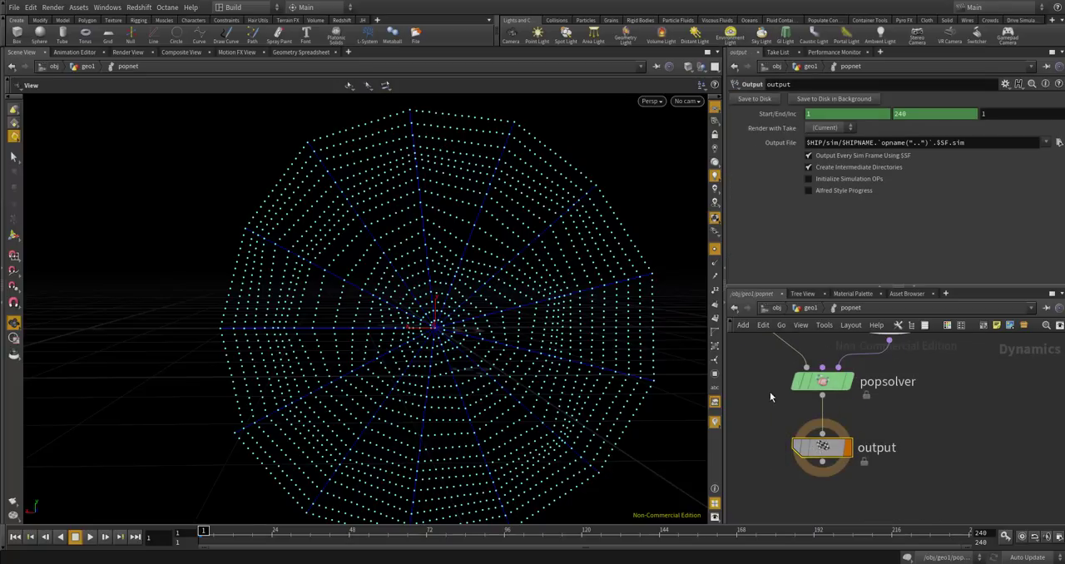
# Return to the geo1 network, play the popnet simulation briefly, and rewind to the first frame.
pyautogui.click(809, 310)
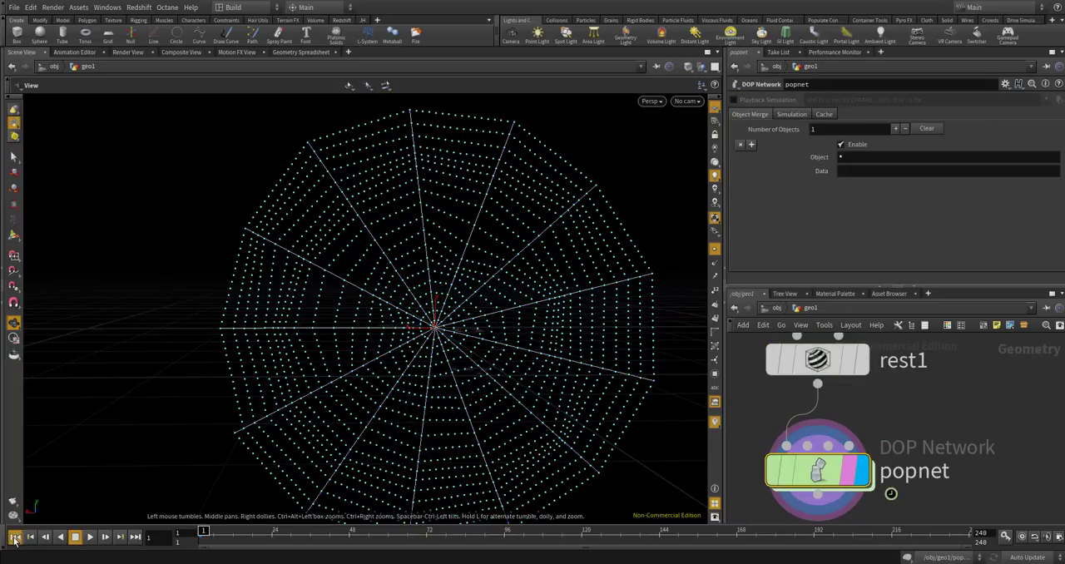
pyautogui.click(90, 536)
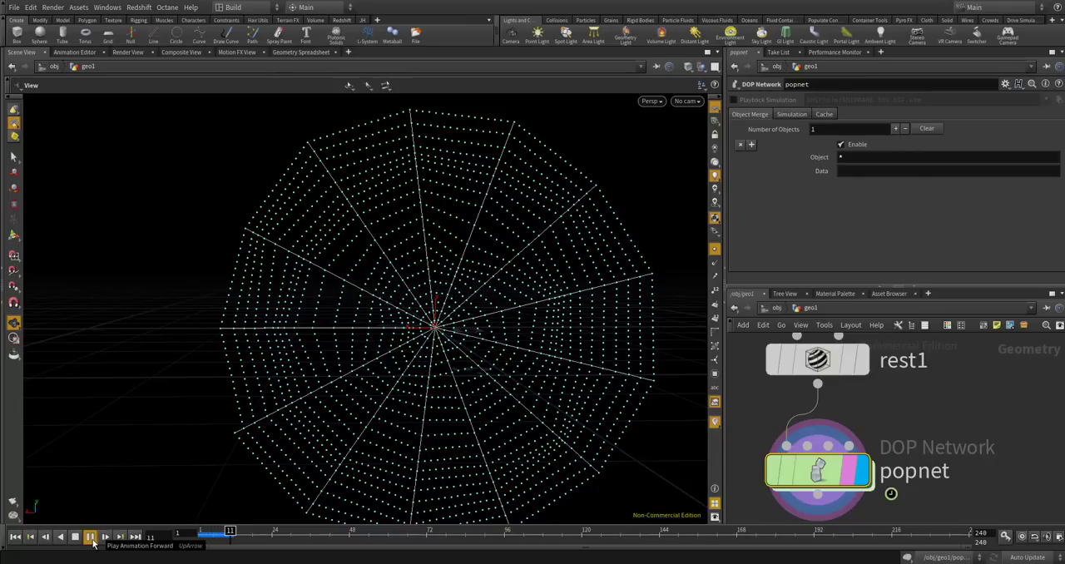
pyautogui.click(92, 539)
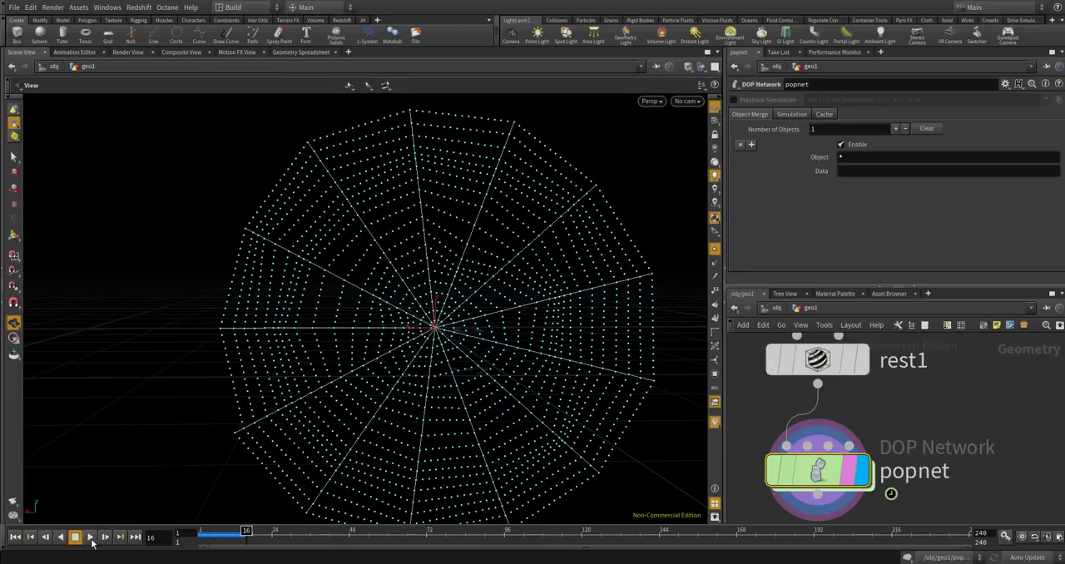
pyautogui.click(16, 539)
# Insert a Gravity Force node between popsolver and output inside popnet.
pyautogui.doubleClick(818, 471)
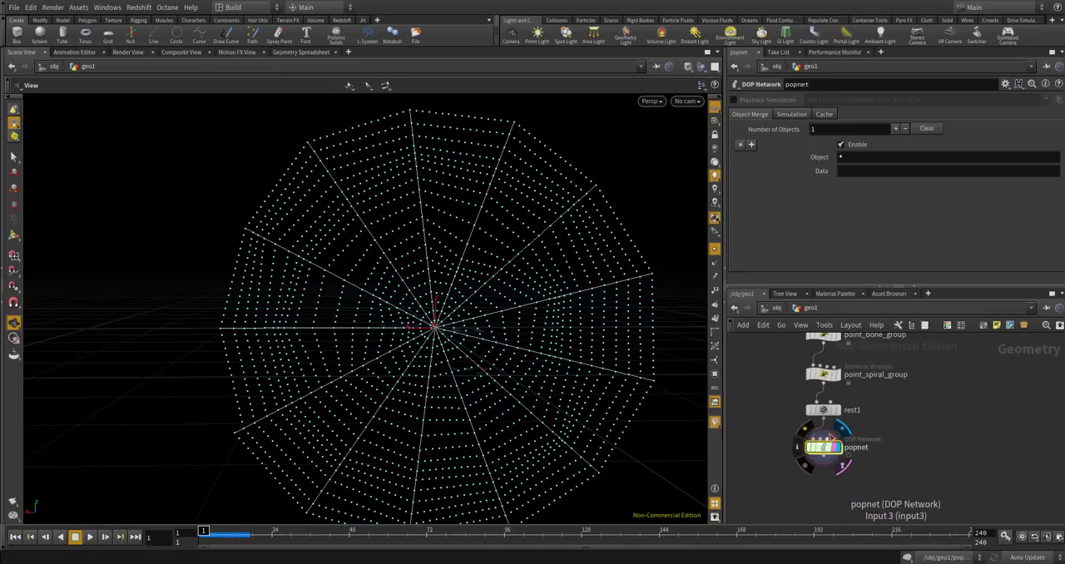
pyautogui.click(826, 451)
pyautogui.scroll(3, 905, 423)
pyautogui.moveTo(793, 457); pyautogui.dragTo(792, 509)
pyautogui.press('Tab')
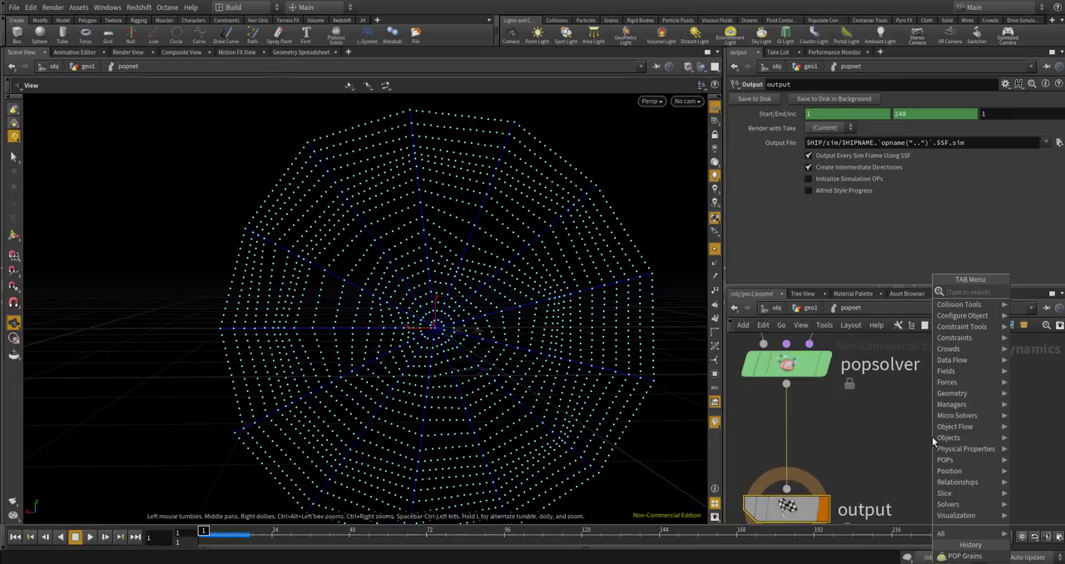
pyautogui.write('grav')
pyautogui.press('Return')
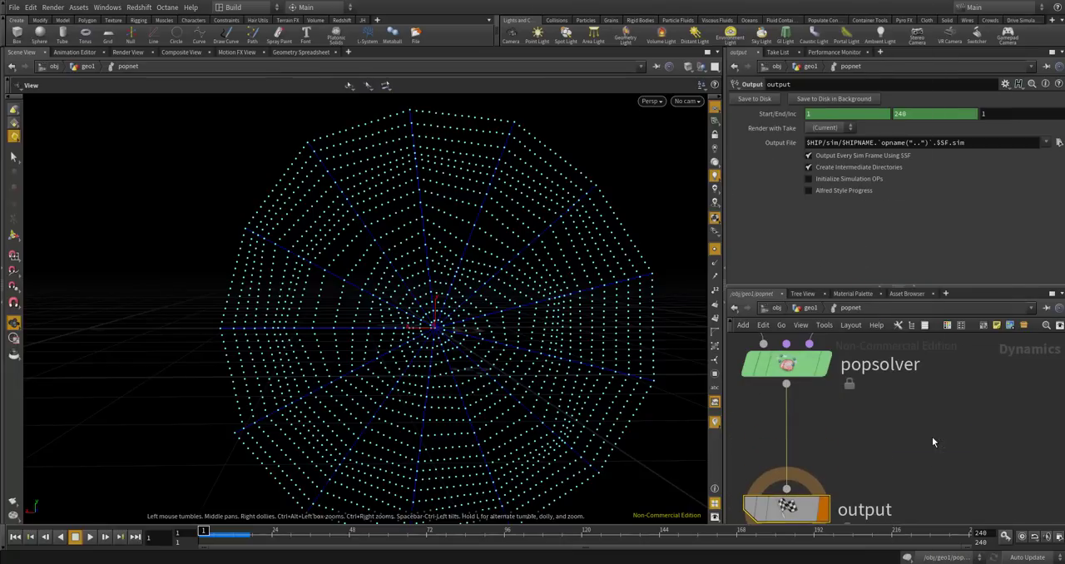
pyautogui.click(822, 427)
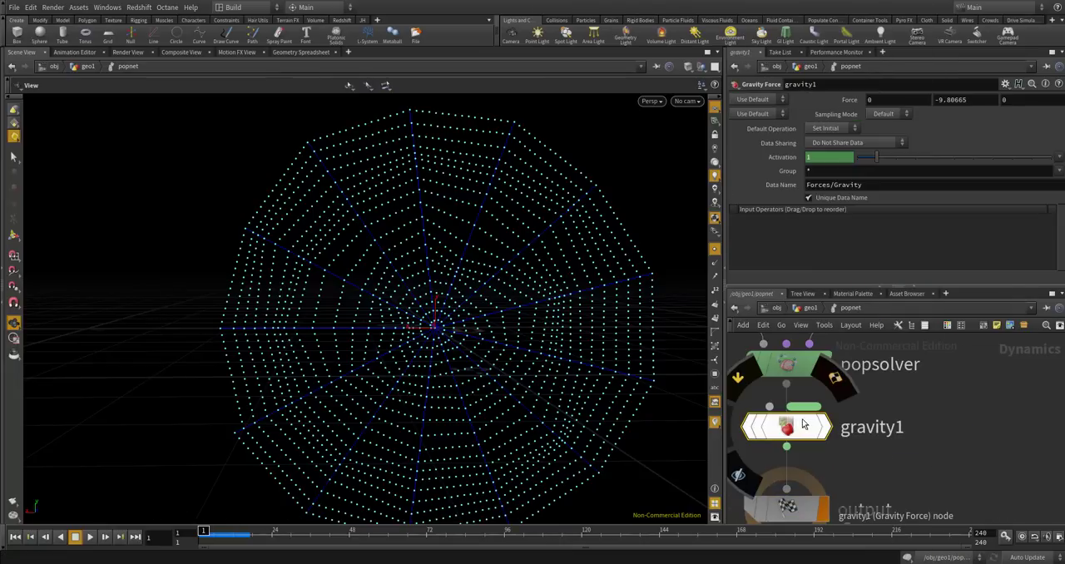
pyautogui.moveTo(826, 427); pyautogui.dragTo(798, 450)
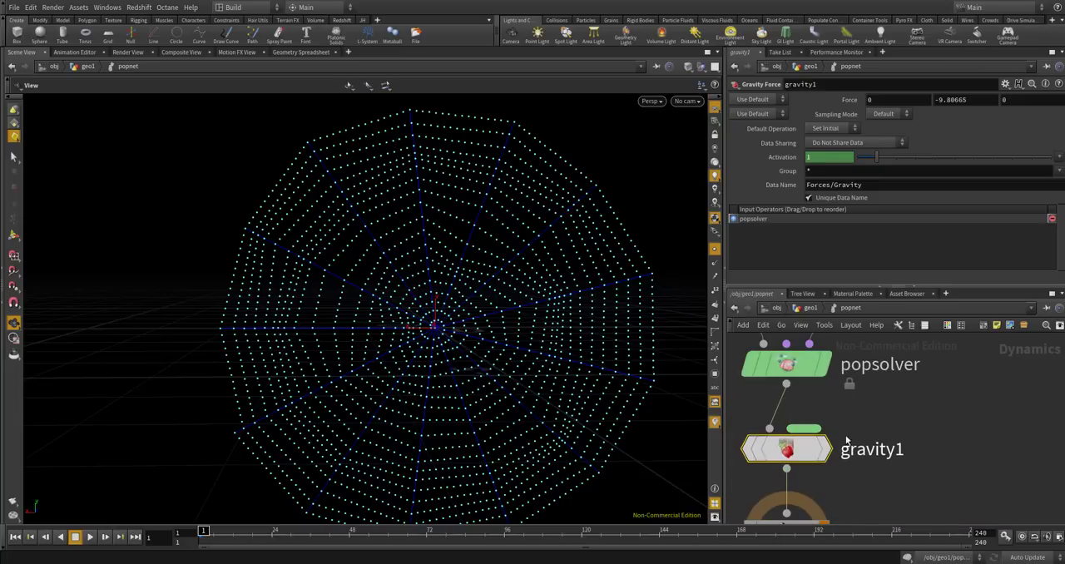
pyautogui.scroll(-2, 858, 386)
pyautogui.click(940, 102)
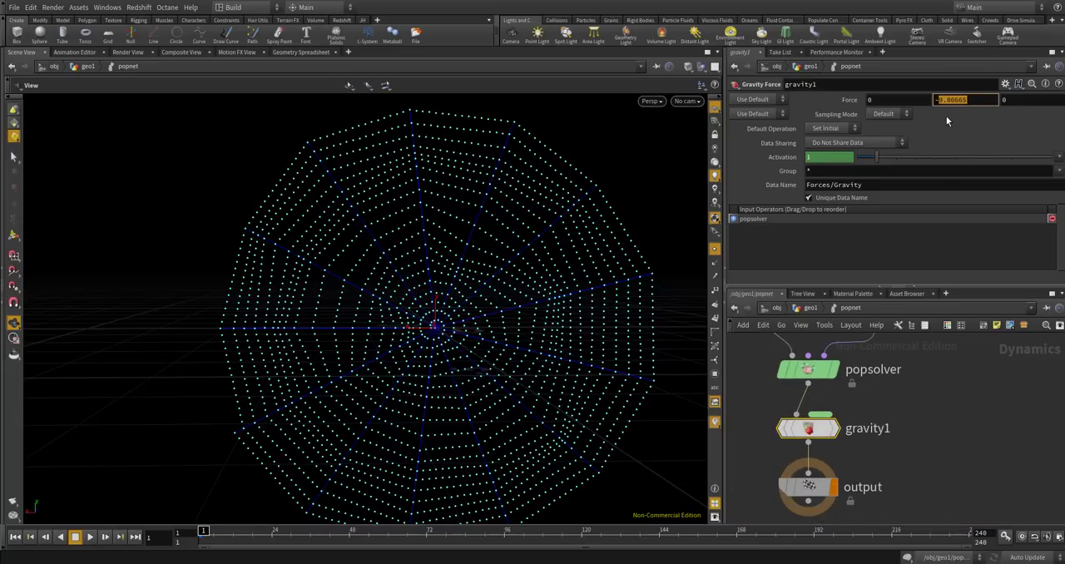
# Add a float parameter named and labelled gravity to the CONTROLLER null in geo1.
pyautogui.click(810, 313)
pyautogui.scroll(-5, 922, 398)
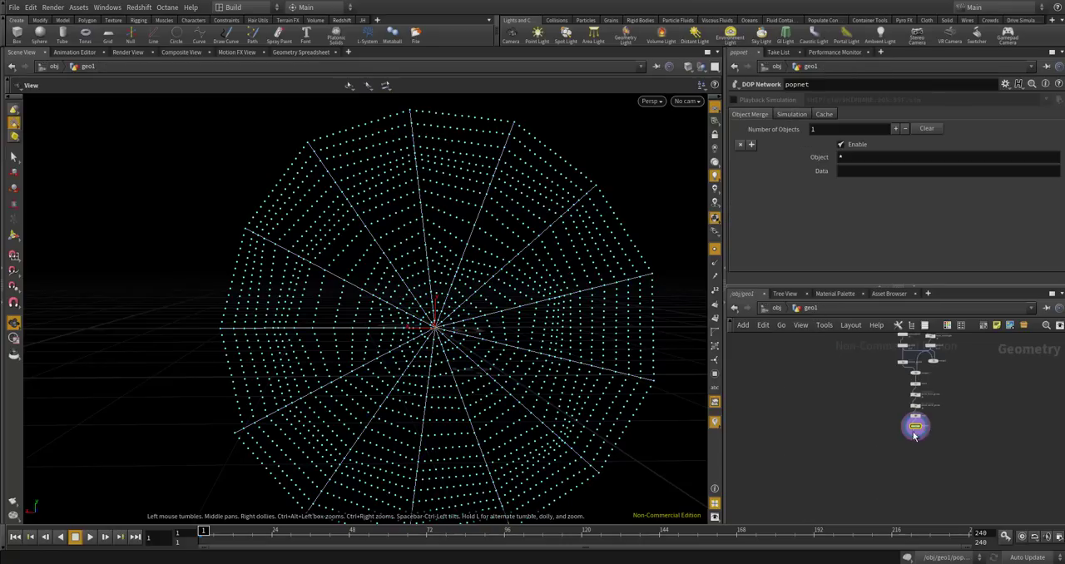
pyautogui.scroll(5, 896, 417)
pyautogui.click(896, 416)
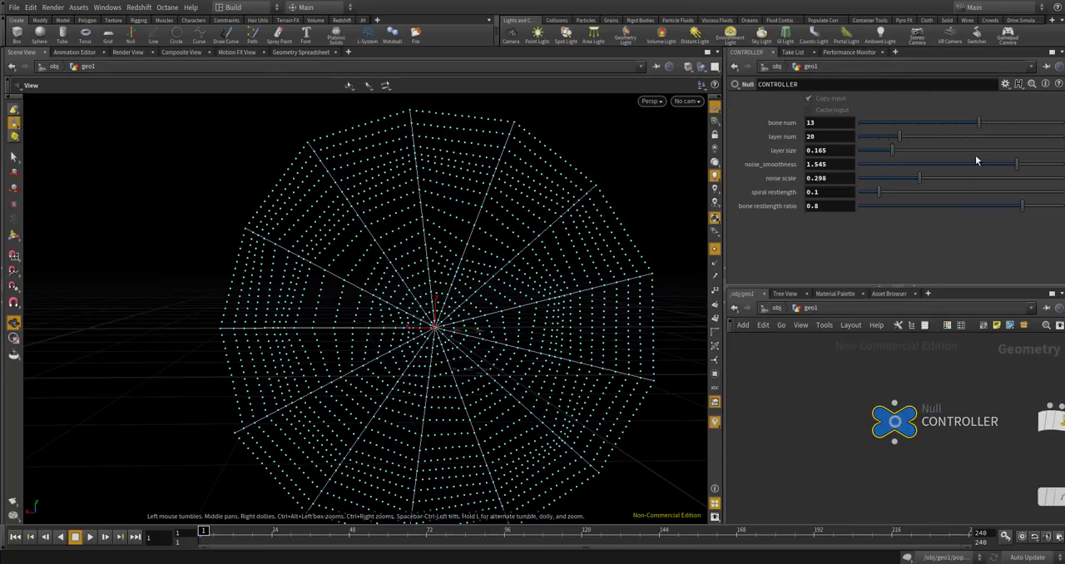
pyautogui.click(1005, 84)
pyautogui.click(1002, 96)
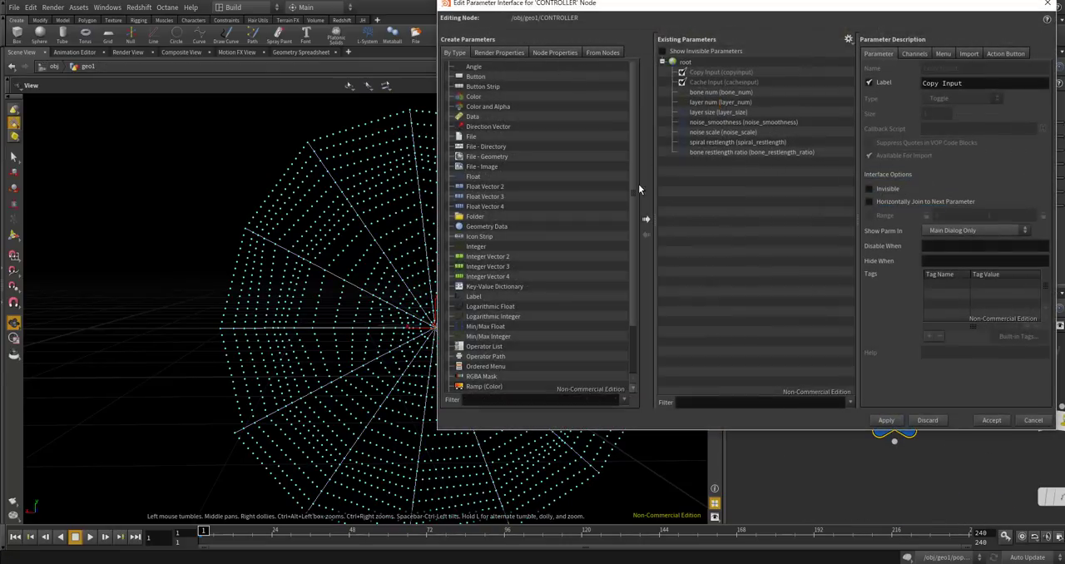
pyautogui.moveTo(476, 181); pyautogui.dragTo(707, 200)
pyautogui.moveTo(942, 70); pyautogui.dragTo(871, 56)
pyautogui.write('gravity')
pyautogui.press('Tab')
pyautogui.write('gra')
pyautogui.press('Return')
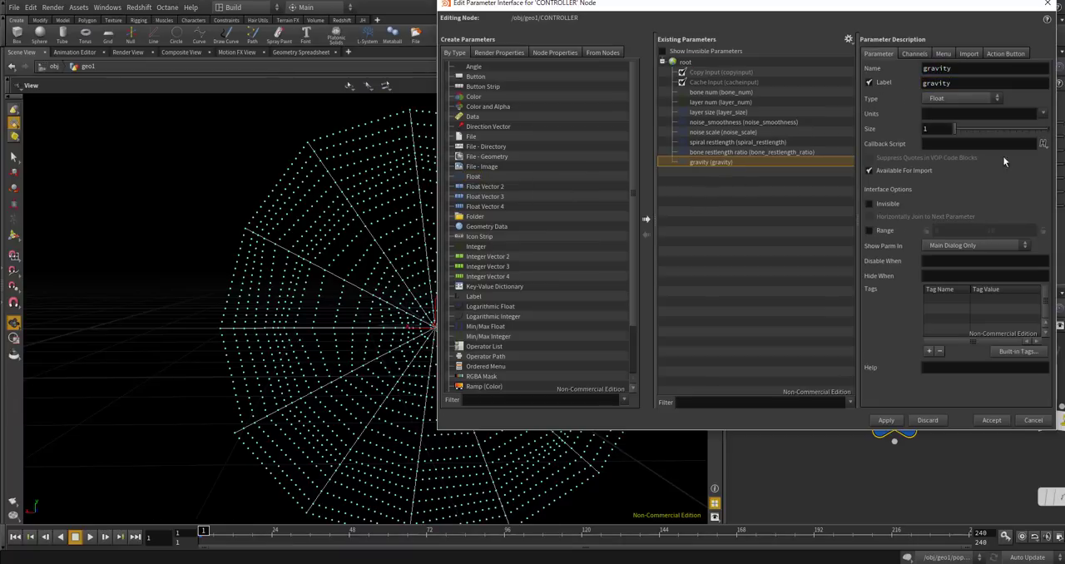
# Give CONTROLLER's gravity parameter a range of 0 to 50 and set its value to 30.
pyautogui.click(876, 232)
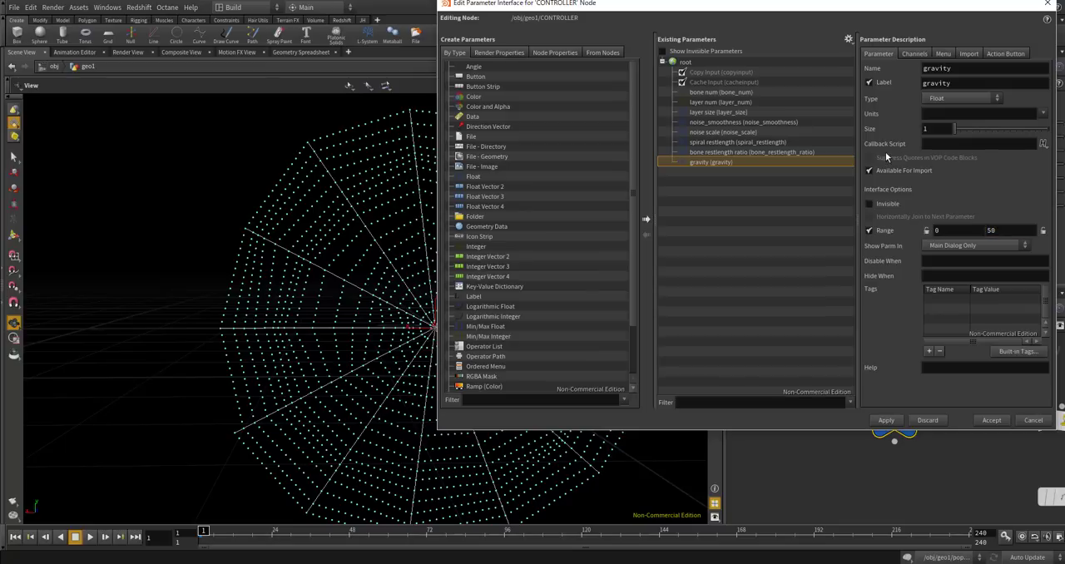
pyautogui.click(903, 420)
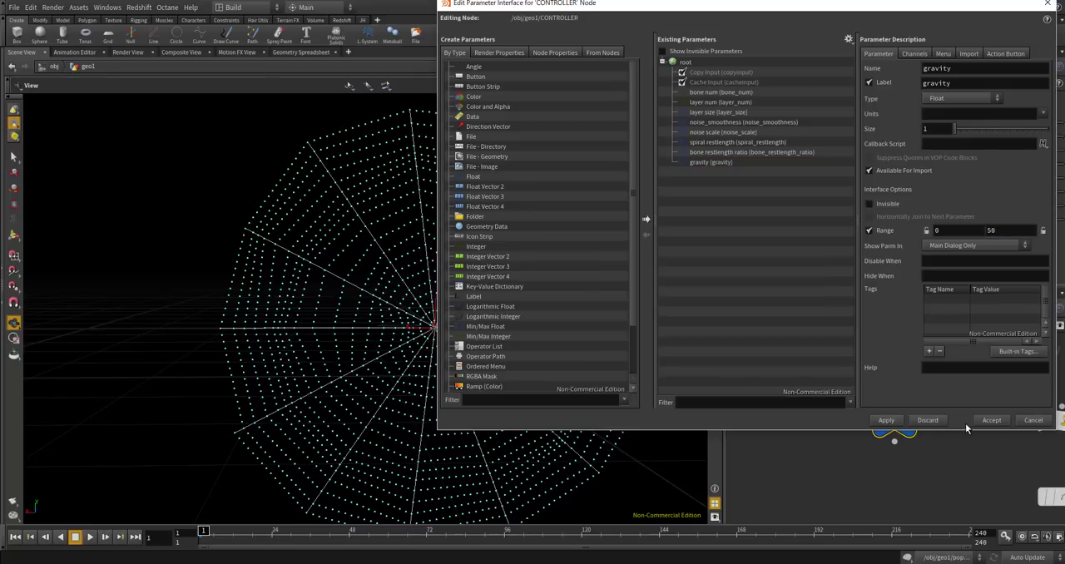
pyautogui.click(990, 420)
pyautogui.write('30')
pyautogui.press('Return')
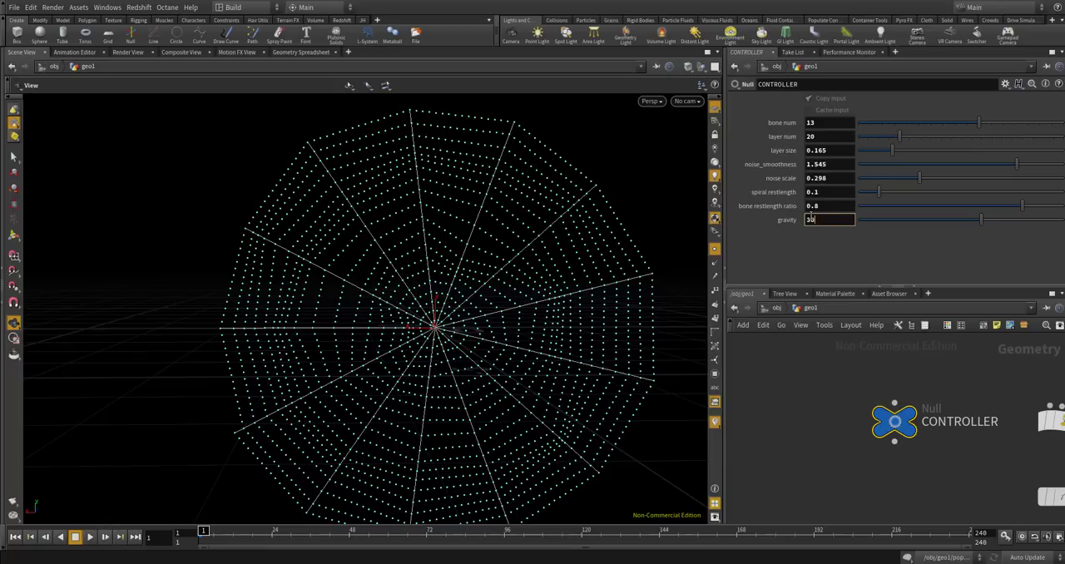
# Drive gravity1's Y force with a negated relative reference to CONTROLLER's gravity parameter.
pyautogui.rightClick(811, 220)
pyautogui.click(854, 281)
pyautogui.scroll(-10, 813, 437)
pyautogui.moveTo(855, 491); pyautogui.dragTo(860, 460, button='middle')
pyautogui.scroll(5, 837, 458)
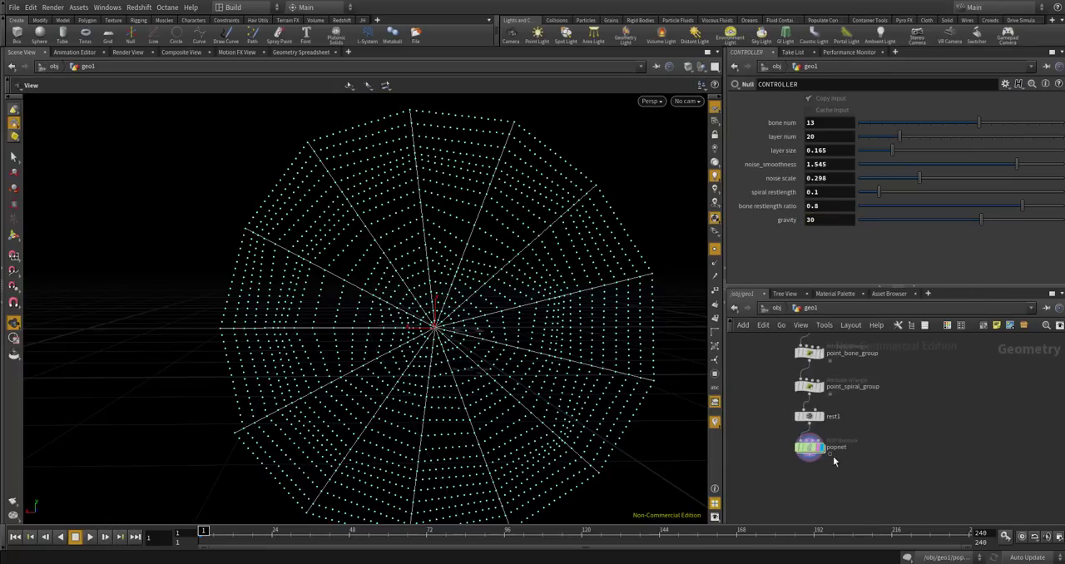
pyautogui.doubleClick(791, 441)
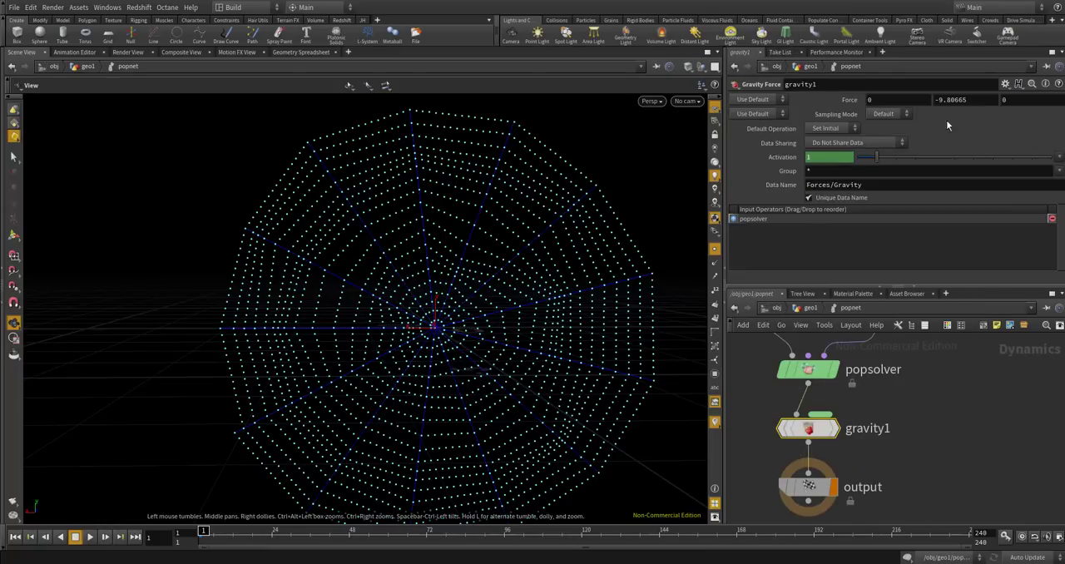
pyautogui.rightClick(957, 99)
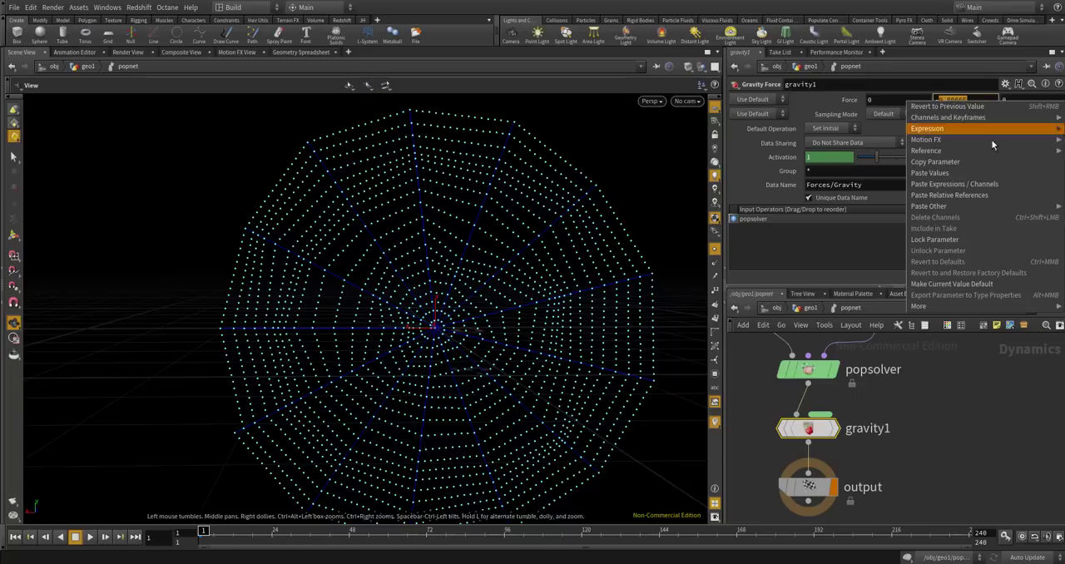
pyautogui.click(1002, 188)
pyautogui.moveTo(983, 99); pyautogui.dragTo(1062, 99)
pyautogui.press('BackSpace')
pyautogui.press('Return')
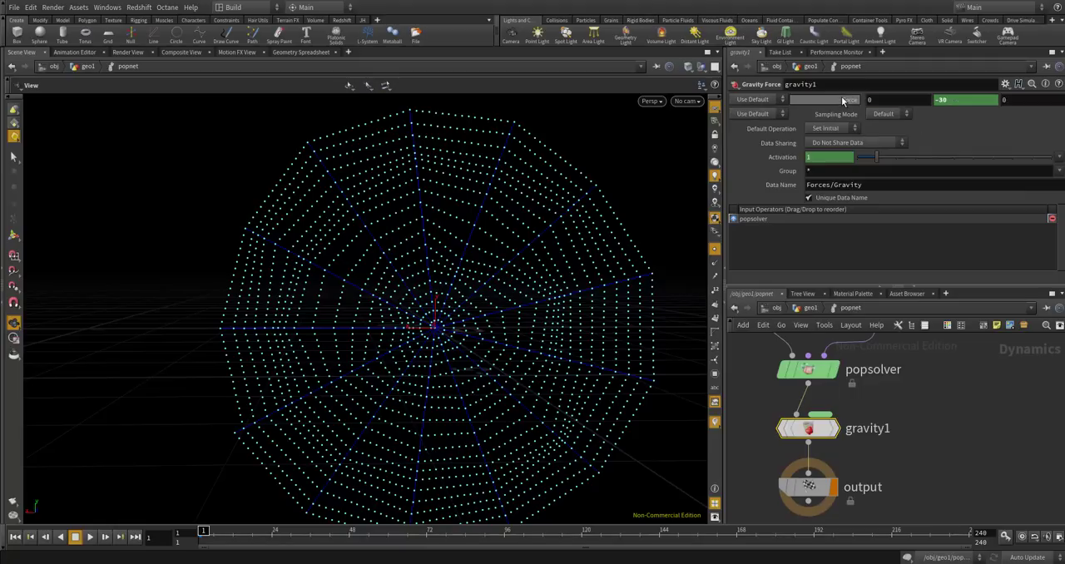
pyautogui.click(807, 486)
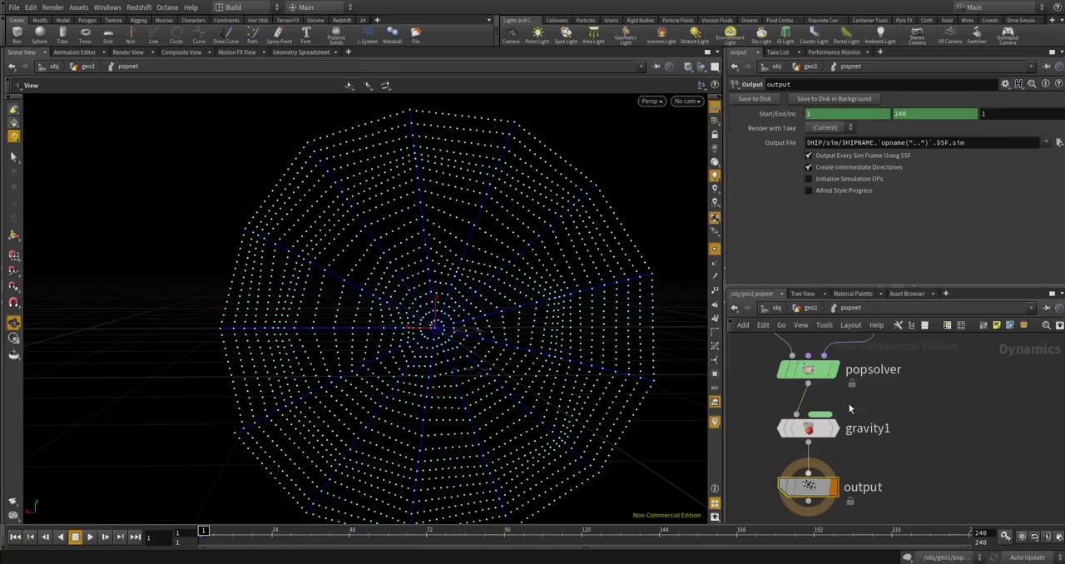
# Return to the geo1 level and play the popnet simulation briefly to check how the web falls.
pyautogui.click(812, 309)
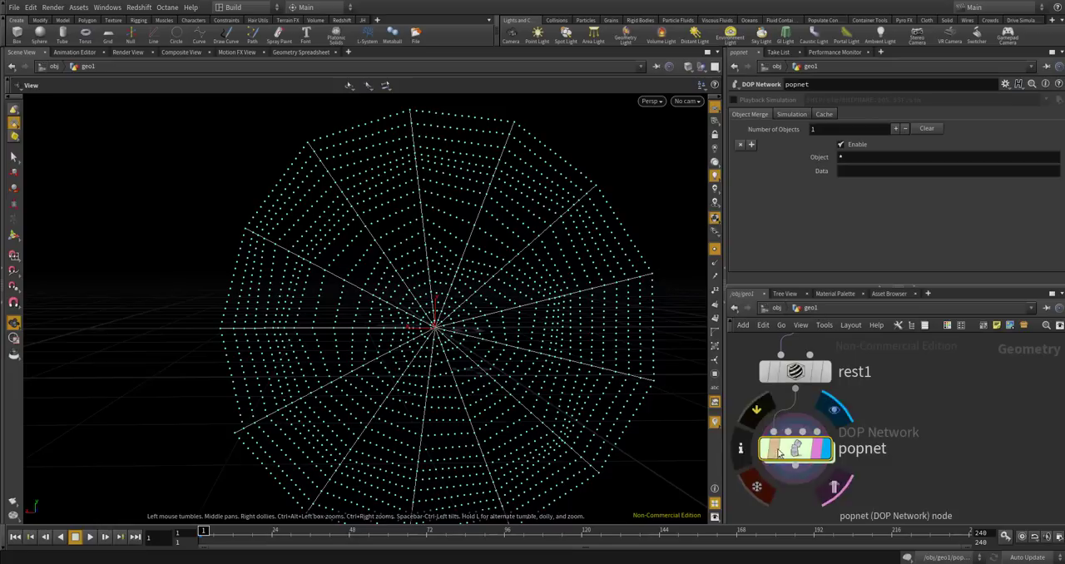
pyautogui.click(90, 538)
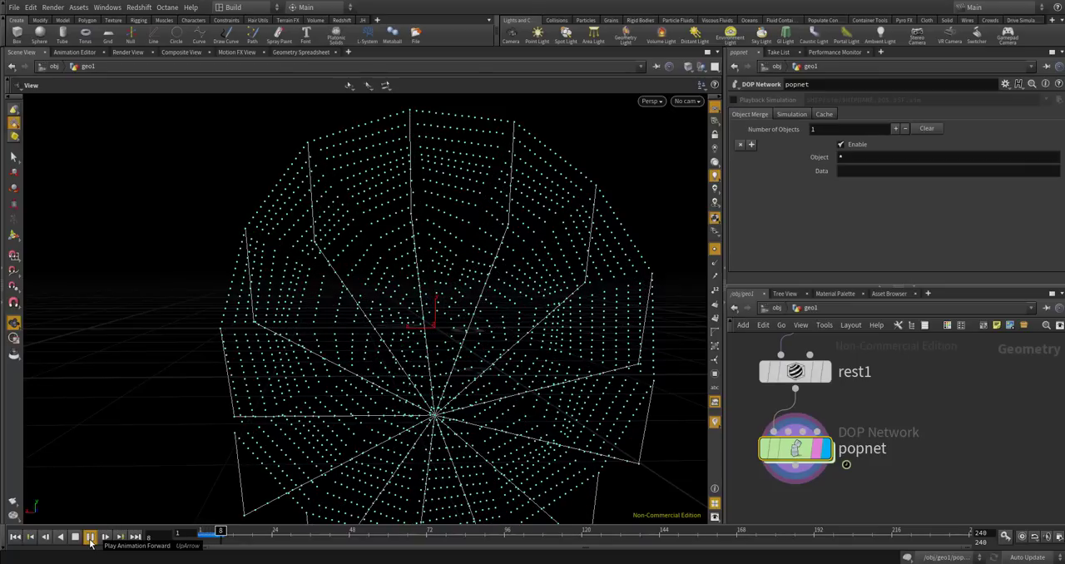
pyautogui.click(95, 536)
pyautogui.scroll(-4, 466, 259)
pyautogui.moveTo(461, 285); pyautogui.dragTo(630, 368)
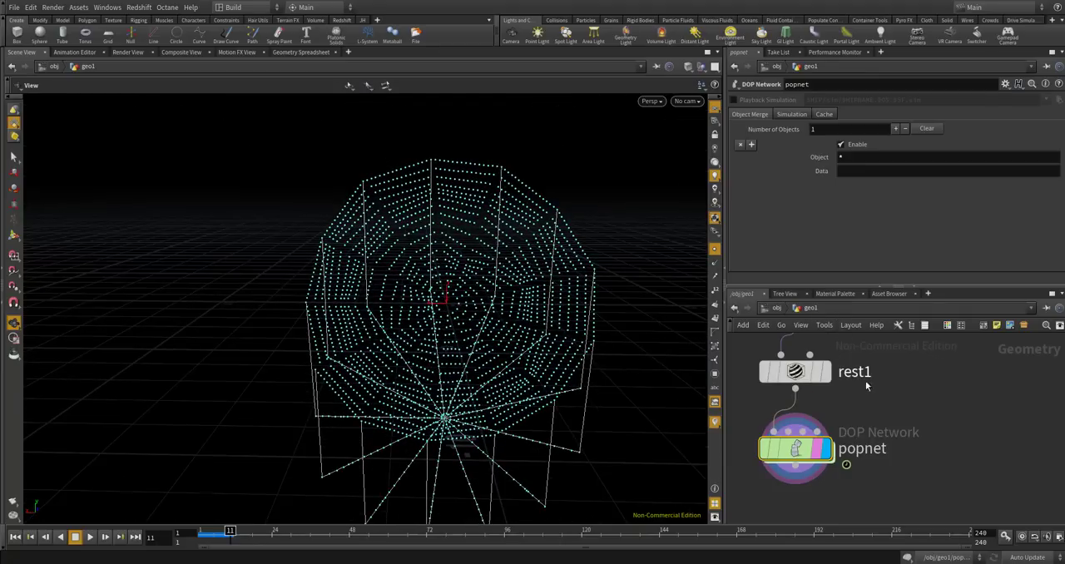
# Select rest1 and add a Geometry Spreadsheet pane beside the Performance Monitor.
pyautogui.moveTo(886, 391); pyautogui.dragTo(896, 422, button='middle')
pyautogui.click(805, 406)
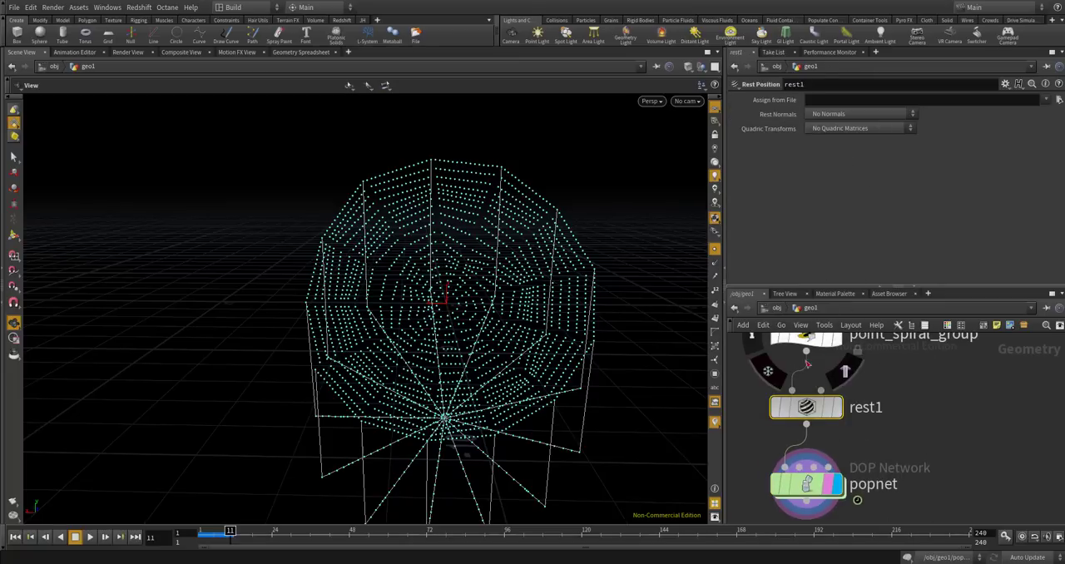
pyautogui.click(834, 51)
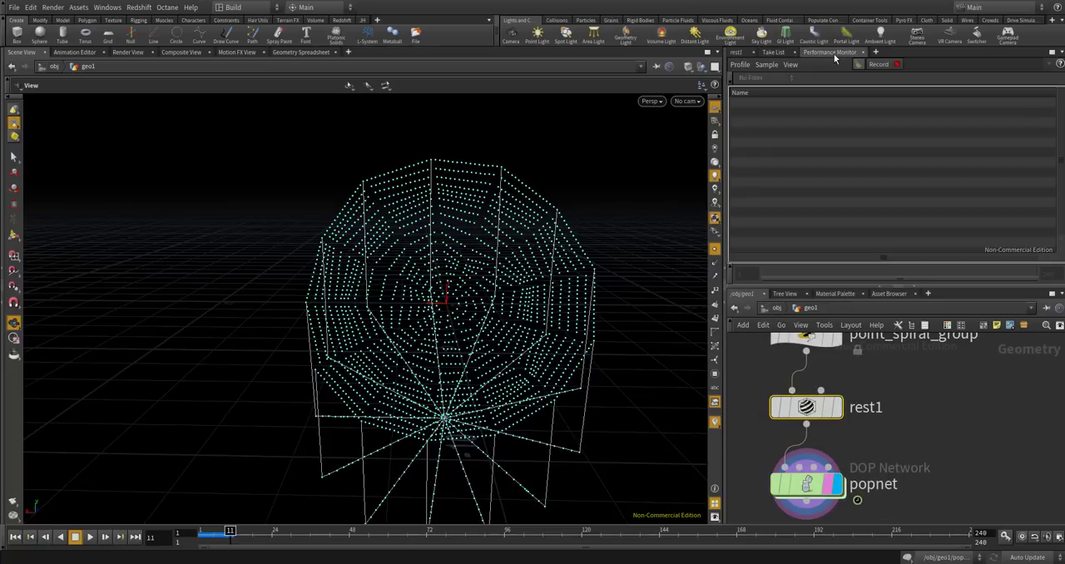
pyautogui.click(876, 52)
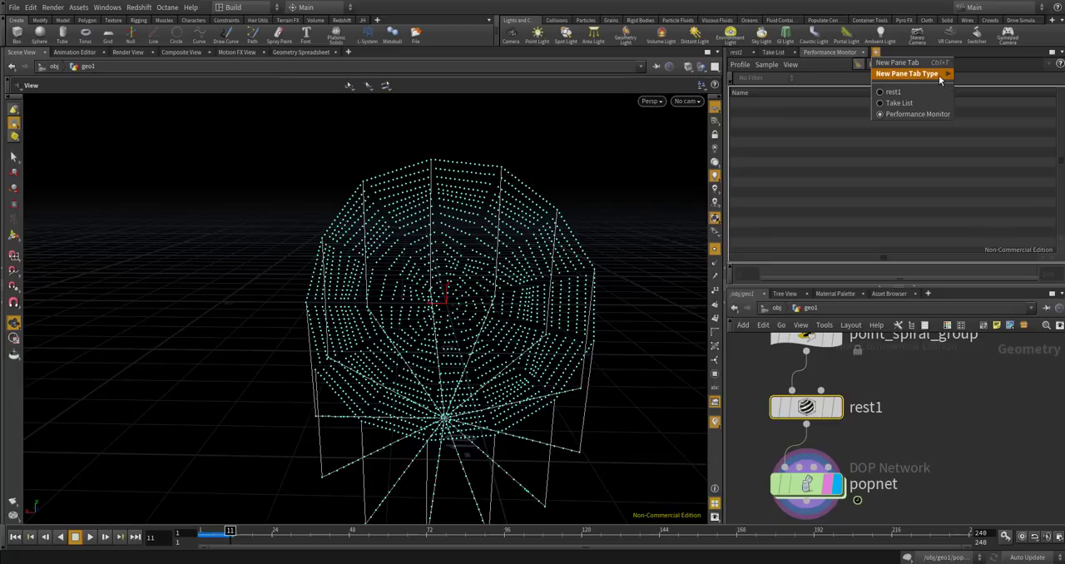
pyautogui.click(964, 70)
pyautogui.click(876, 53)
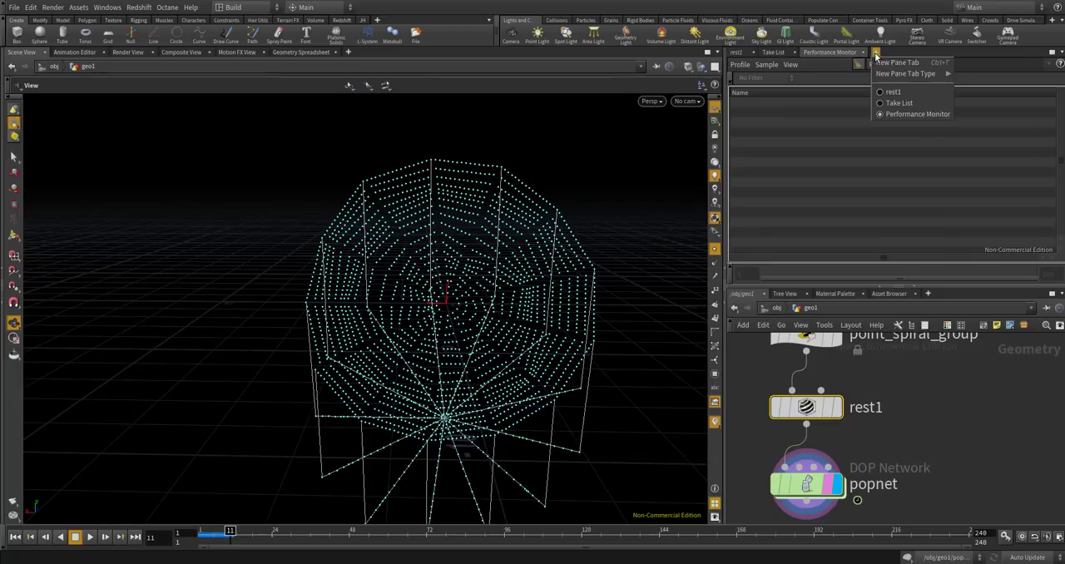
pyautogui.moveTo(889, 74)
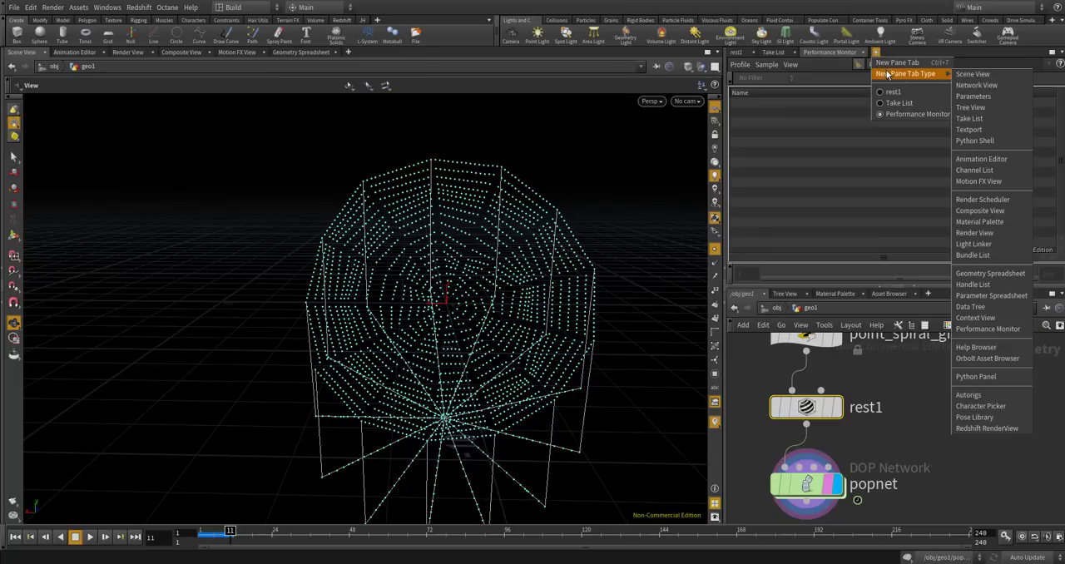
pyautogui.click(975, 274)
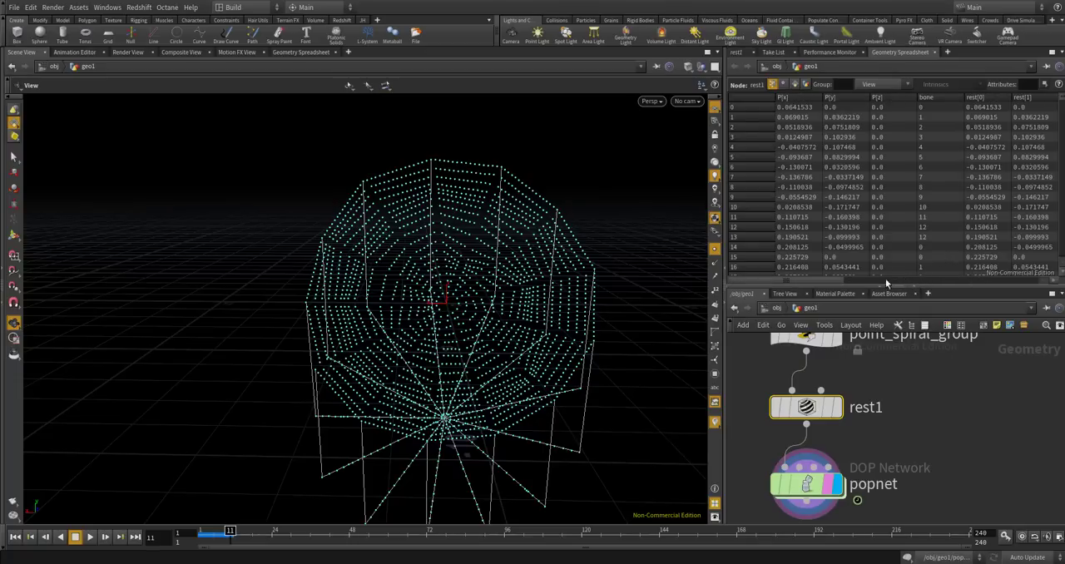
pyautogui.moveTo(832, 285)
pyautogui.mouseDown()
pyautogui.moveTo(1034, 283)
pyautogui.moveTo(846, 284)
pyautogui.mouseUp()
# Examine rest1's primitive attributes in the spreadsheet, including restlength and the bone and spiral groups.
pyautogui.click(795, 85)
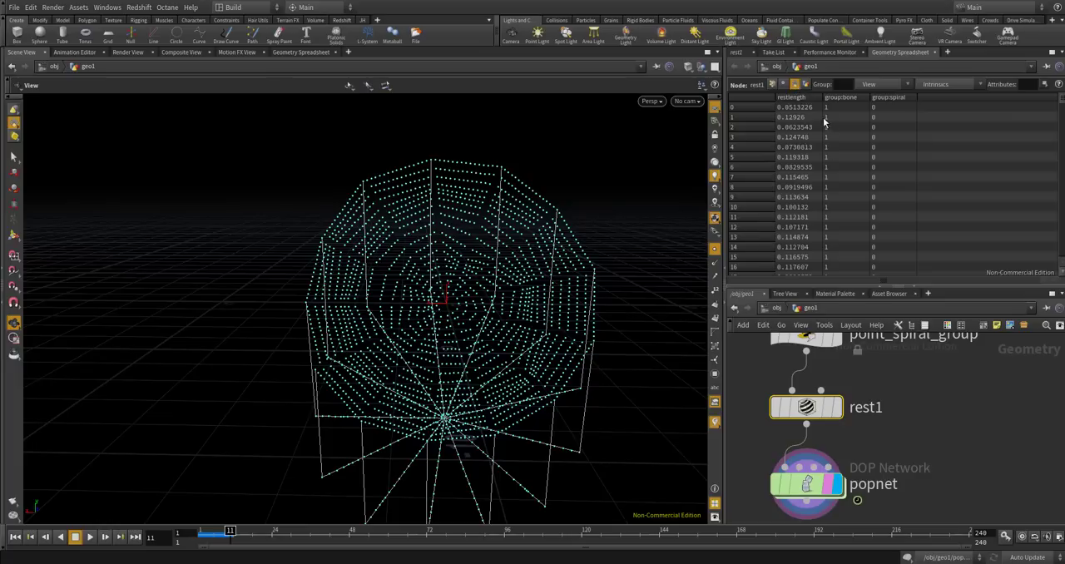
pyautogui.scroll(-6, 813, 223)
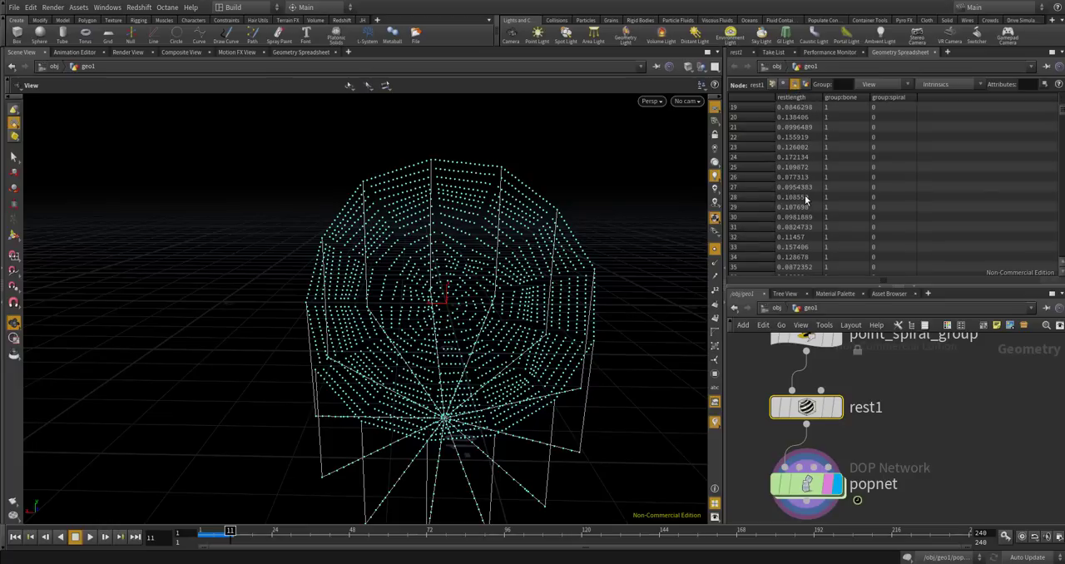
pyautogui.scroll(-6, 811, 220)
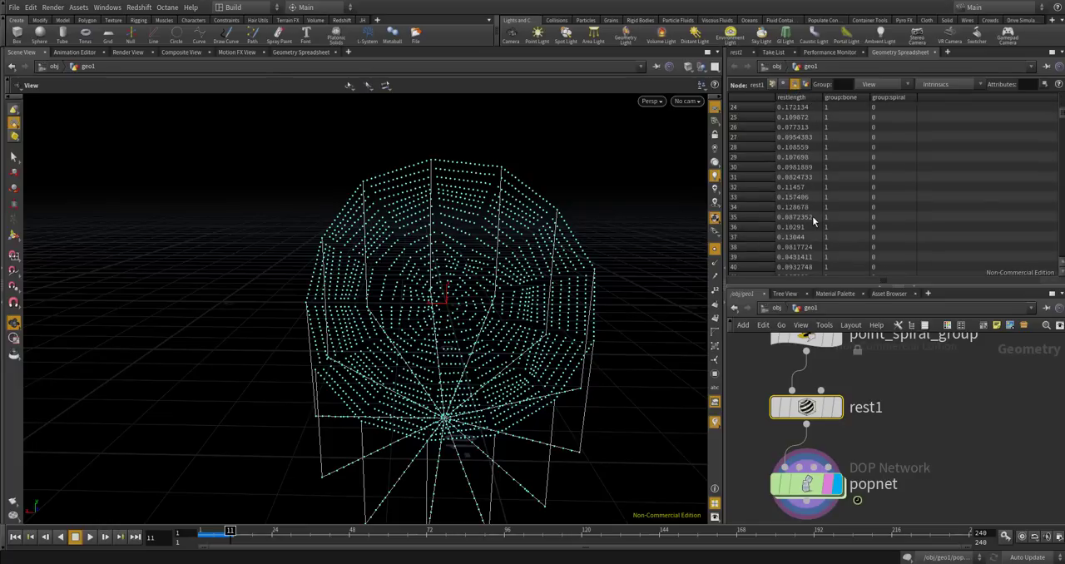
pyautogui.scroll(-12, 811, 216)
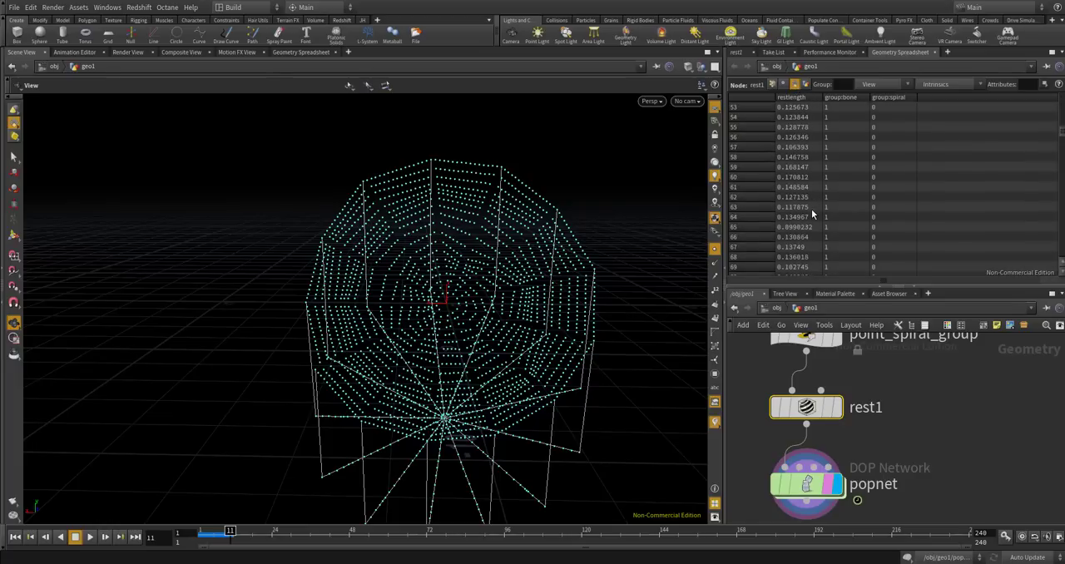
# Inside popnet, set the Explicit Constraints weight of popgrains1 to 1.
pyautogui.doubleClick(809, 490)
pyautogui.scroll(-3, 882, 413)
pyautogui.moveTo(913, 391); pyautogui.dragTo(933, 415, button='middle')
pyautogui.scroll(3, 921, 395)
pyautogui.scroll(2, 933, 415)
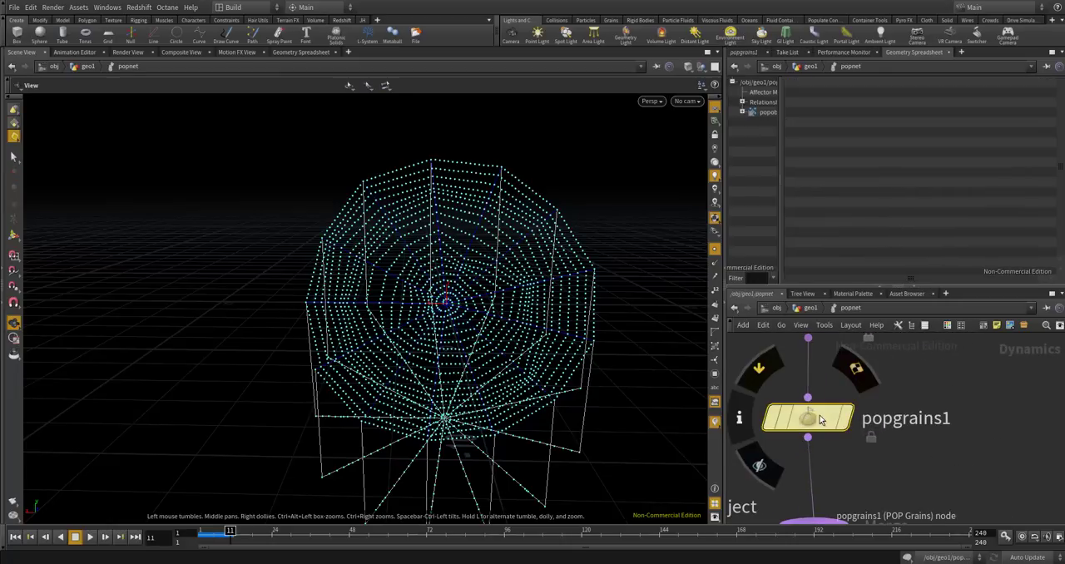
pyautogui.click(815, 418)
pyautogui.click(743, 54)
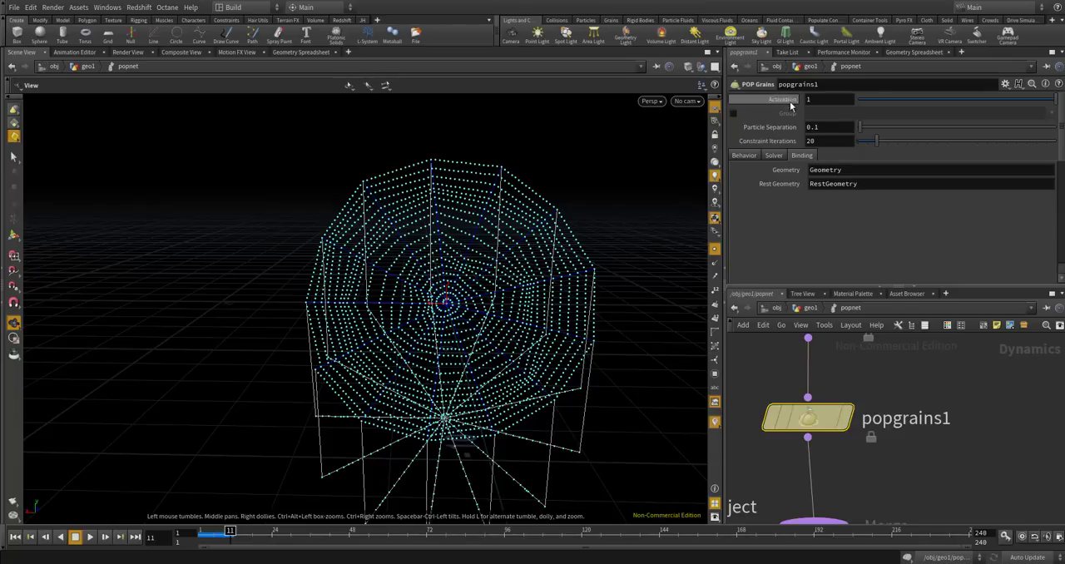
pyautogui.scroll(-5, 796, 167)
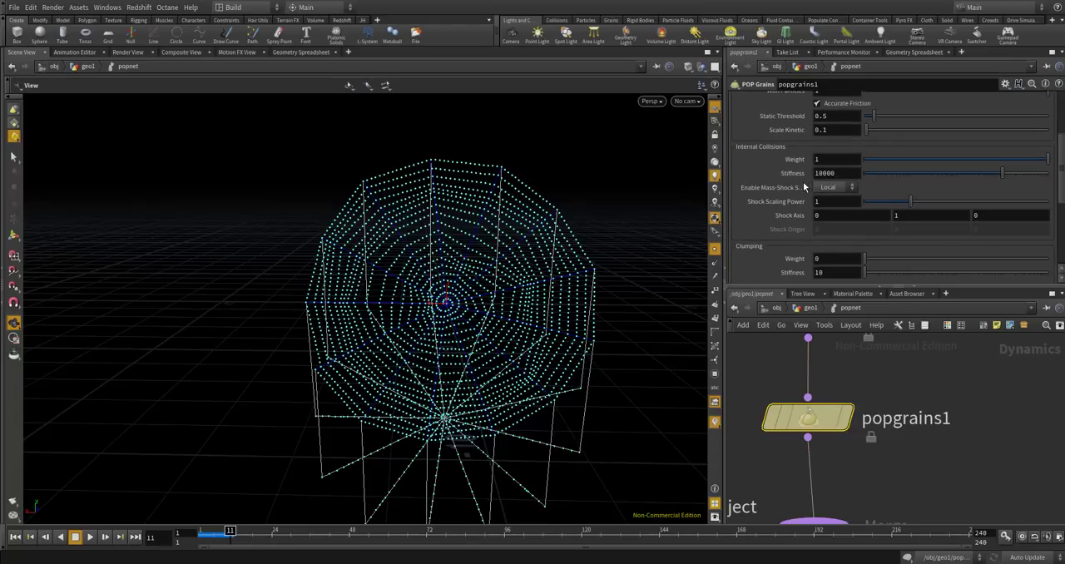
pyautogui.scroll(-3, 772, 127)
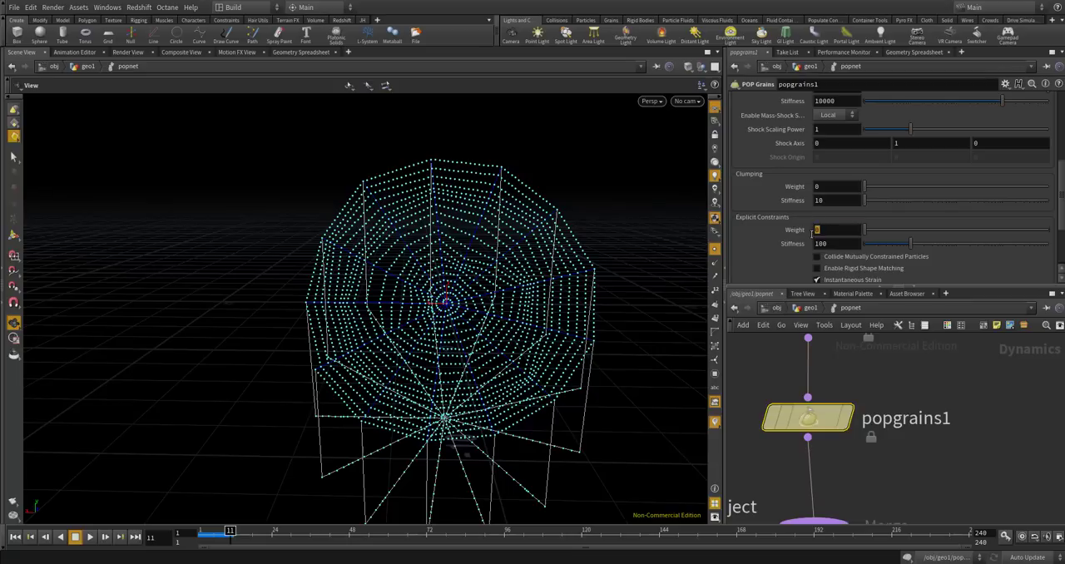
pyautogui.press('Return')
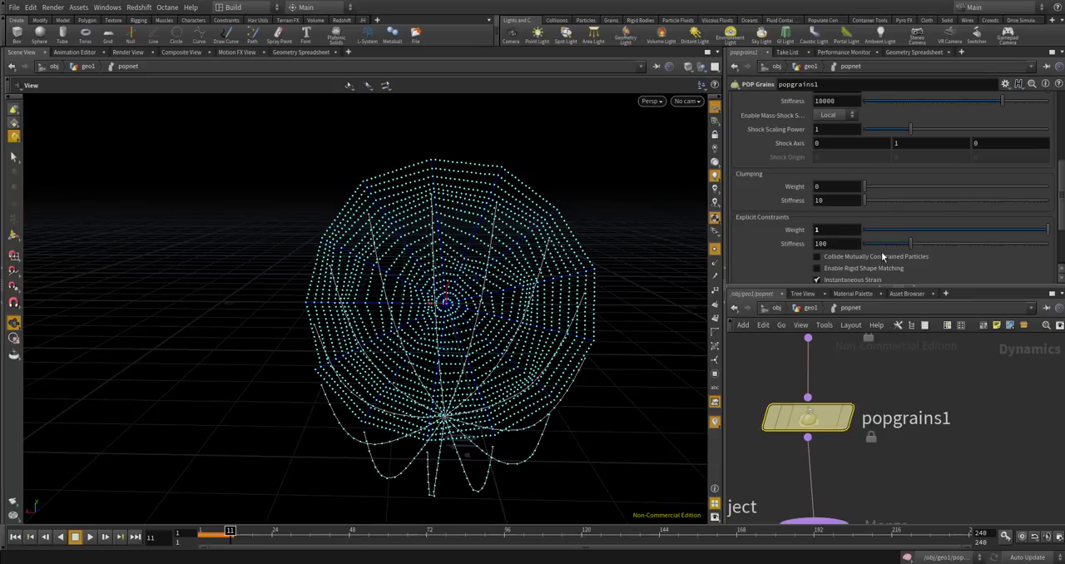
# Rewind to frame 1, return to geo1 and play the simulation with the constraints active.
pyautogui.click(17, 538)
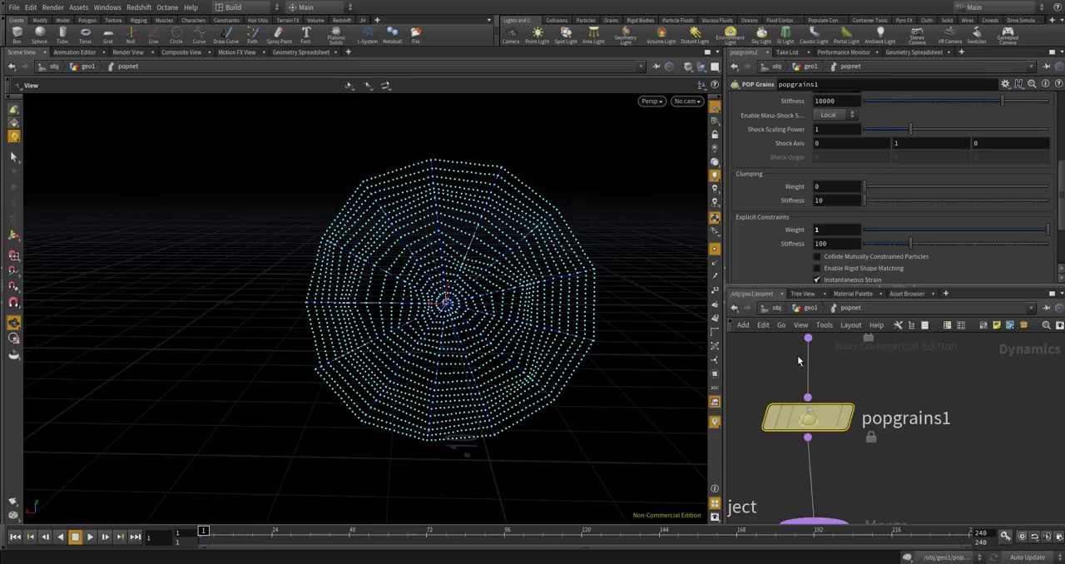
pyautogui.press('u')
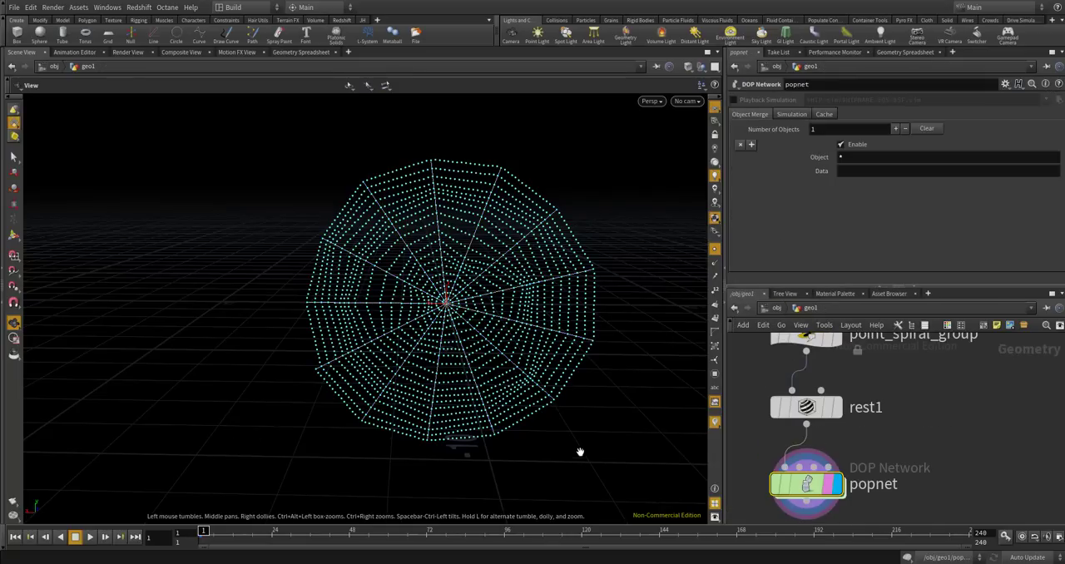
pyautogui.click(91, 537)
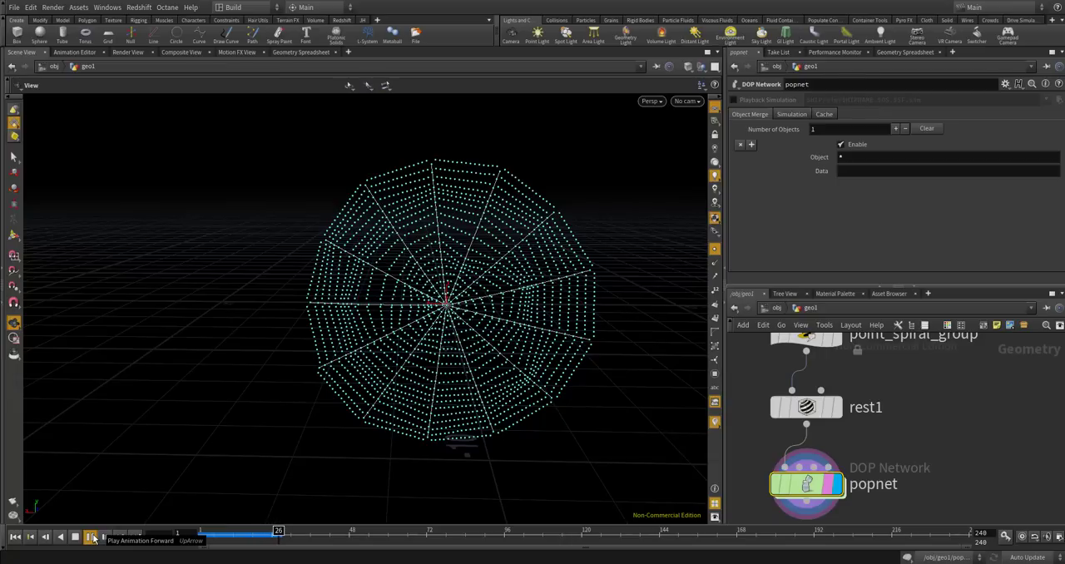
pyautogui.scroll(1, 571, 275)
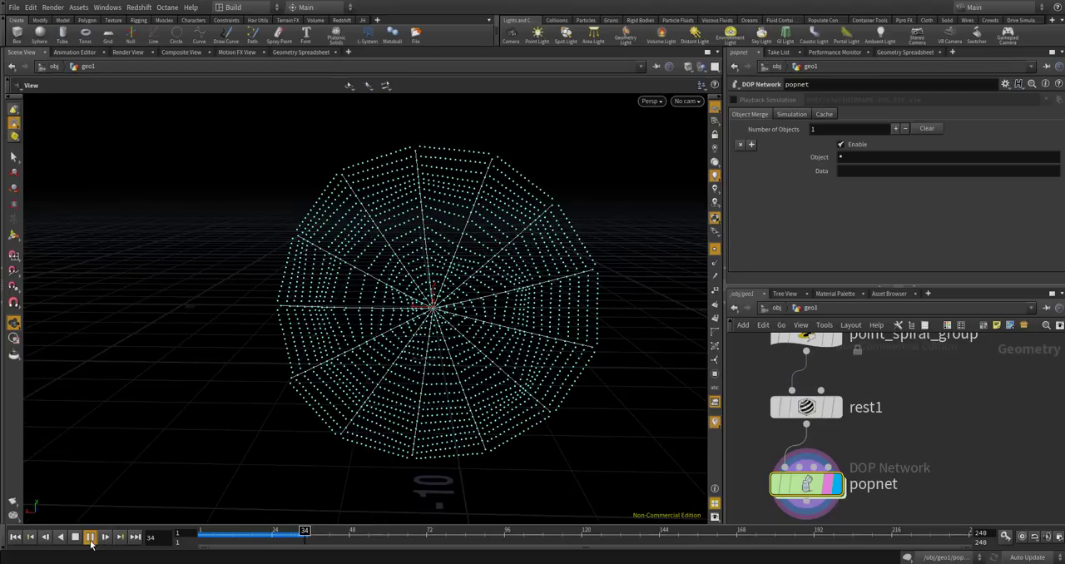
pyautogui.click(91, 539)
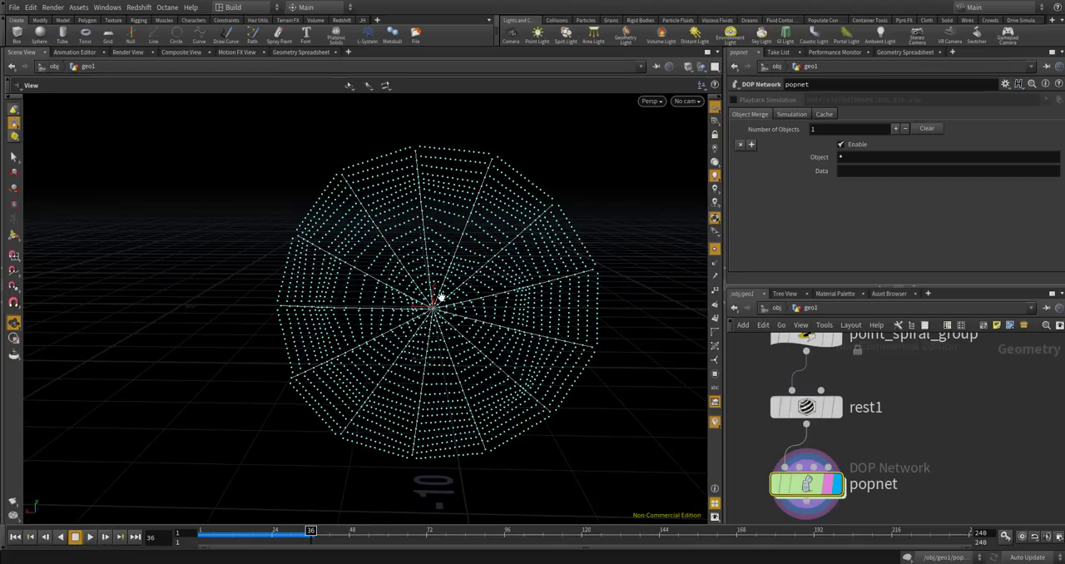
# Examine the simulated strands around the web's centre and across the whole web, and rewind to the first frame.
pyautogui.scroll(10, 441, 298)
pyautogui.scroll(5, 435, 309)
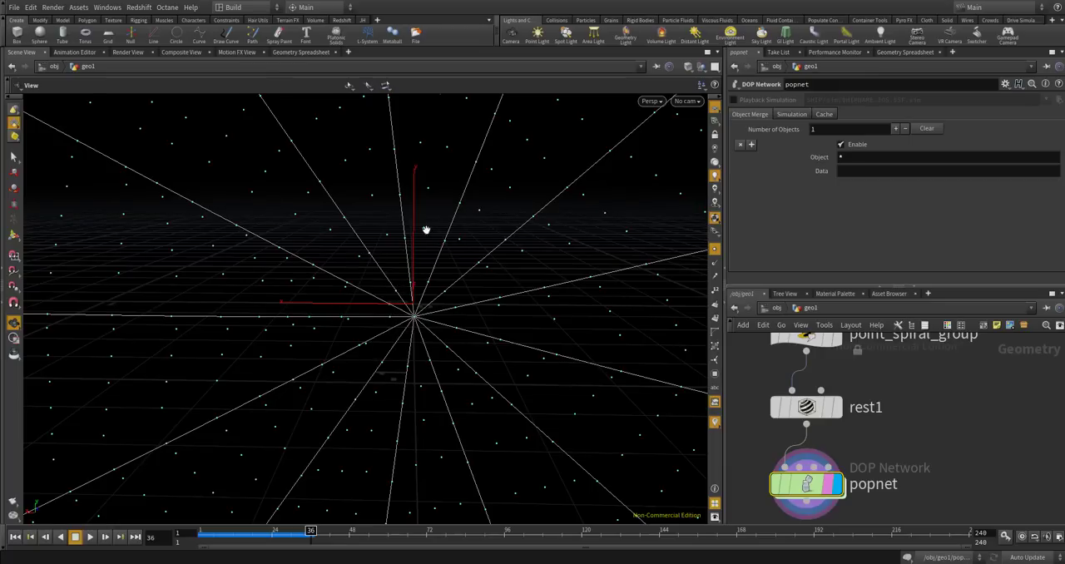
pyautogui.scroll(-3, 475, 211)
pyautogui.scroll(-3, 466, 218)
pyautogui.scroll(-5, 439, 201)
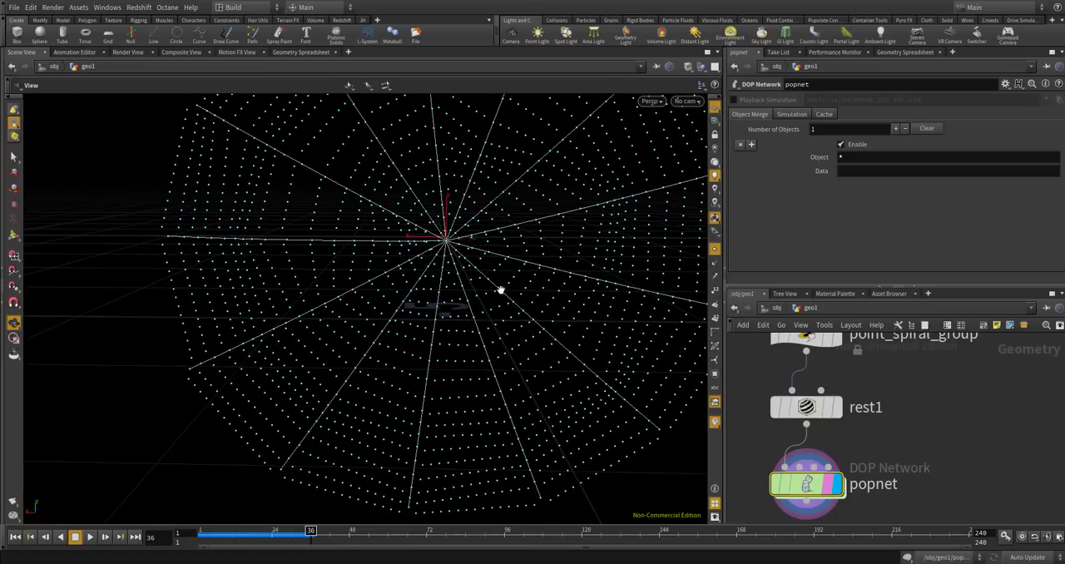
pyautogui.scroll(-2, 498, 171)
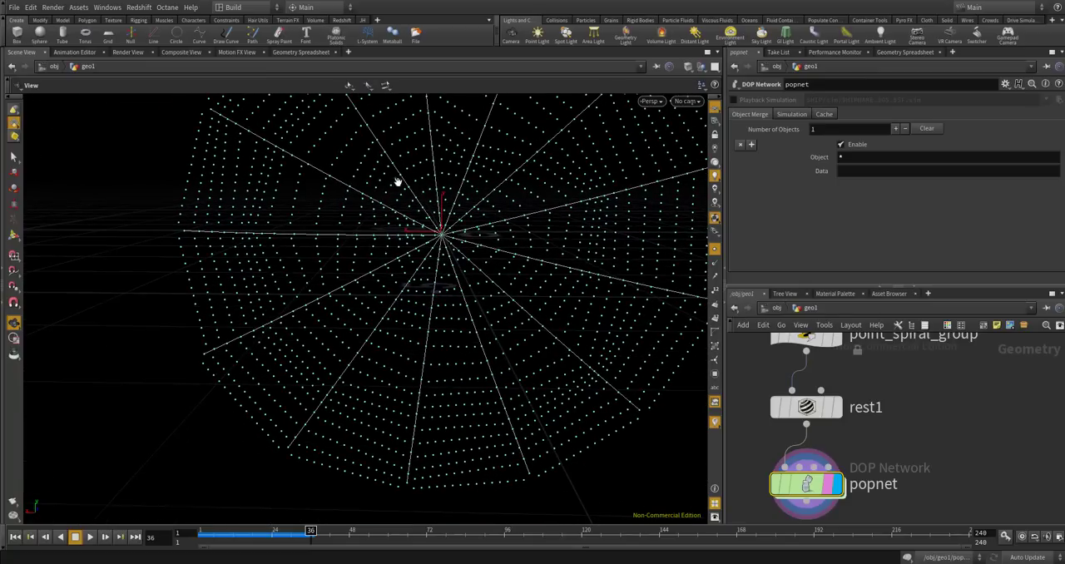
pyautogui.scroll(-3, 423, 187)
pyautogui.moveTo(444, 192); pyautogui.dragTo(469, 230)
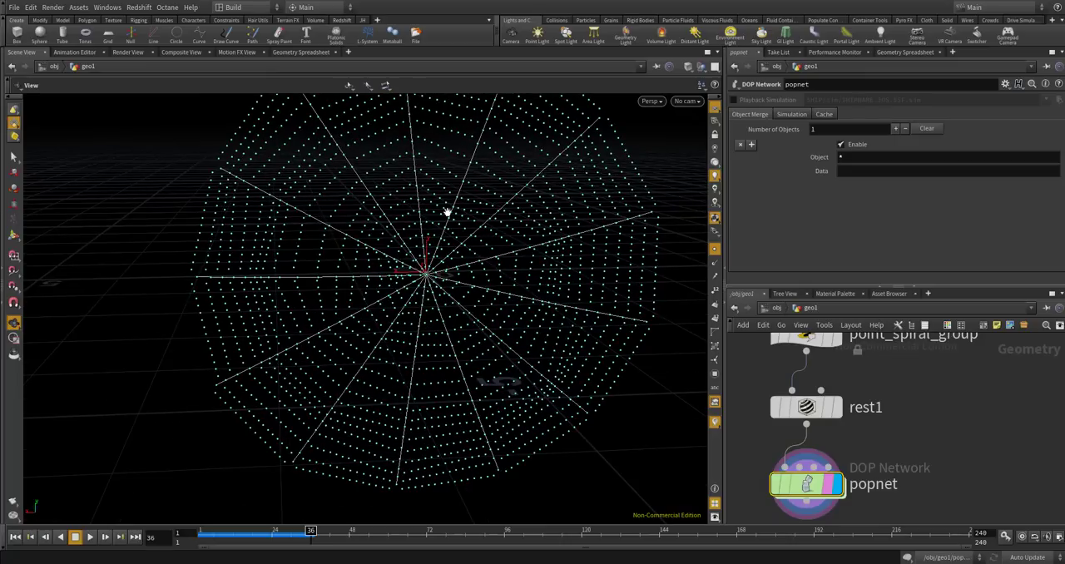
pyautogui.scroll(3, 423, 249)
pyautogui.moveTo(422, 249); pyautogui.dragTo(124, 496)
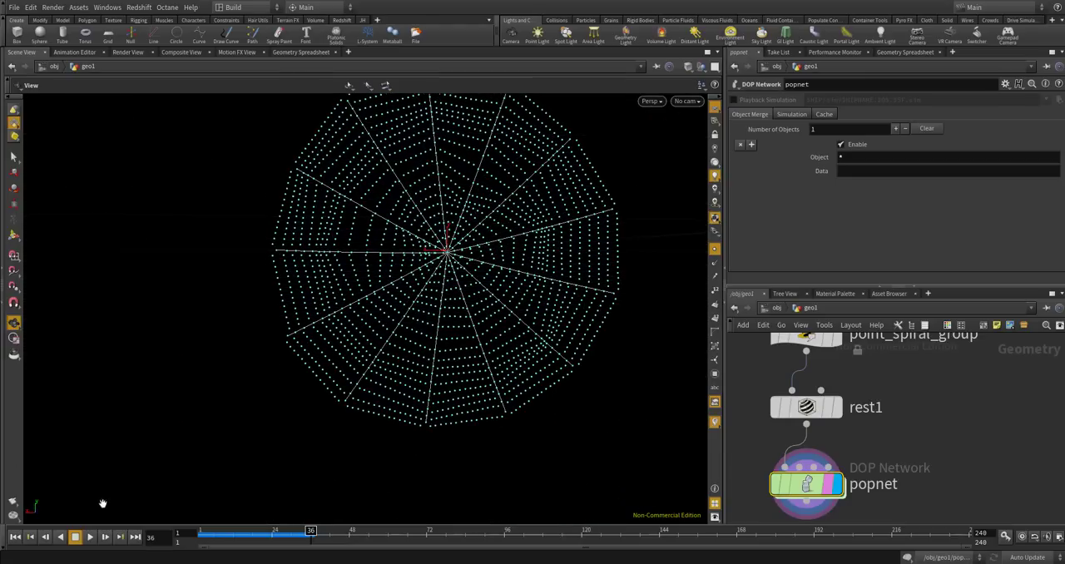
pyautogui.click(20, 537)
# Go back inside popnet to the nodes around popgrains1.
pyautogui.scroll(-3, 799, 399)
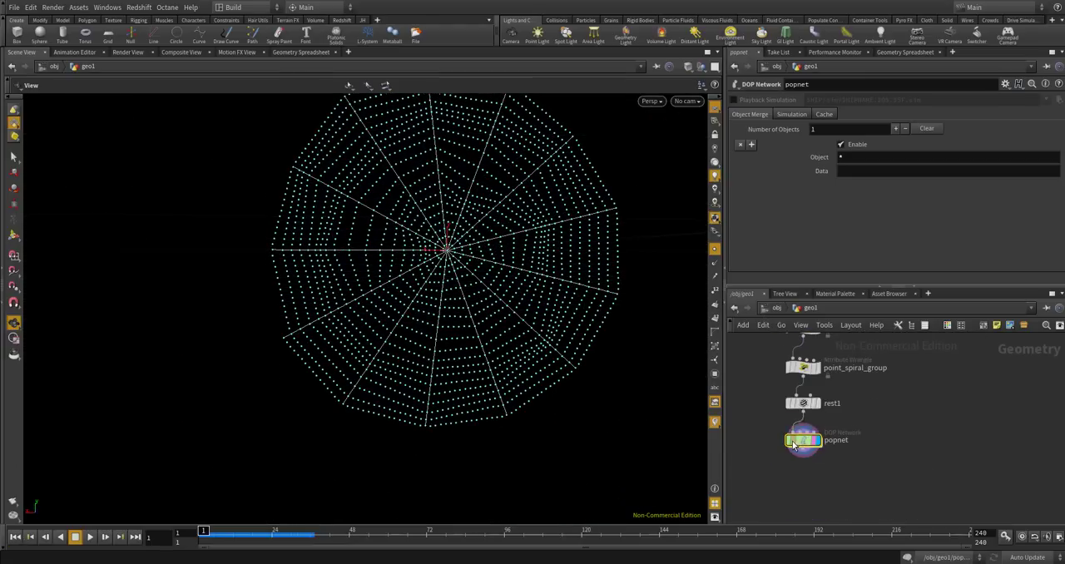
pyautogui.doubleClick(800, 442)
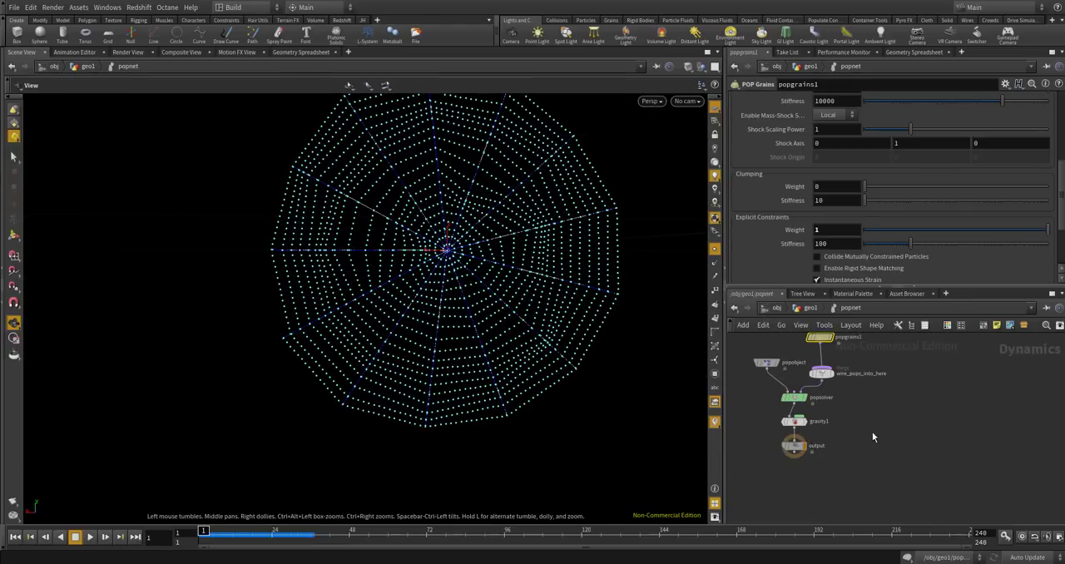
pyautogui.moveTo(848, 368); pyautogui.dragTo(851, 458, button='middle')
pyautogui.scroll(3, 851, 458)
pyautogui.moveTo(904, 407); pyautogui.dragTo(890, 427, button='middle')
pyautogui.moveTo(812, 492); pyautogui.dragTo(819, 497)
# Try to add a Geometry VOP node next to popgrains1 in popnet and undo it.
pyautogui.press('Tab')
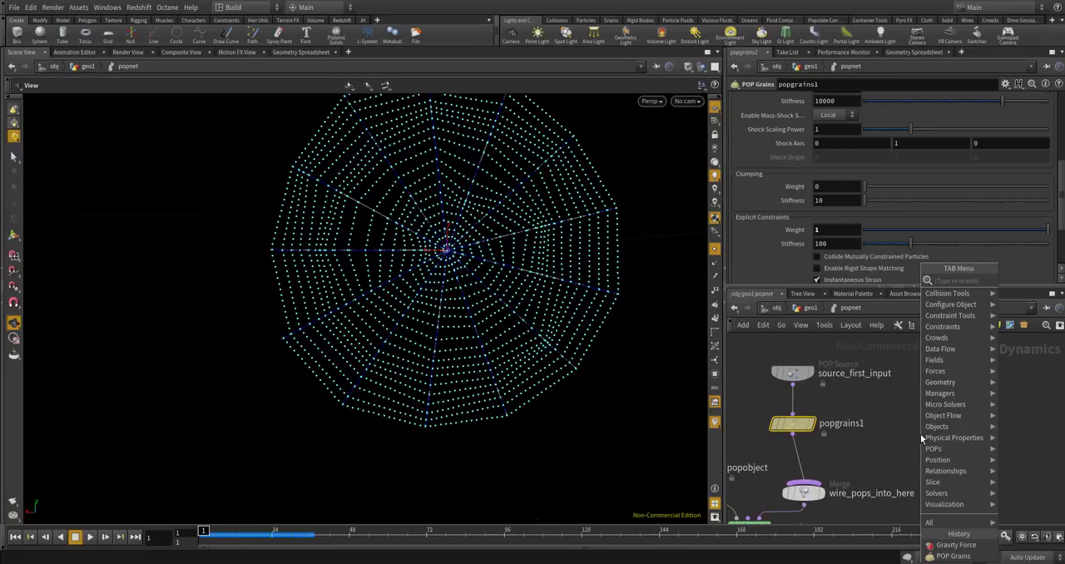
pyautogui.write('gre')
pyautogui.press('BackSpace')
pyautogui.press('BackSpace')
pyautogui.write('eomet')
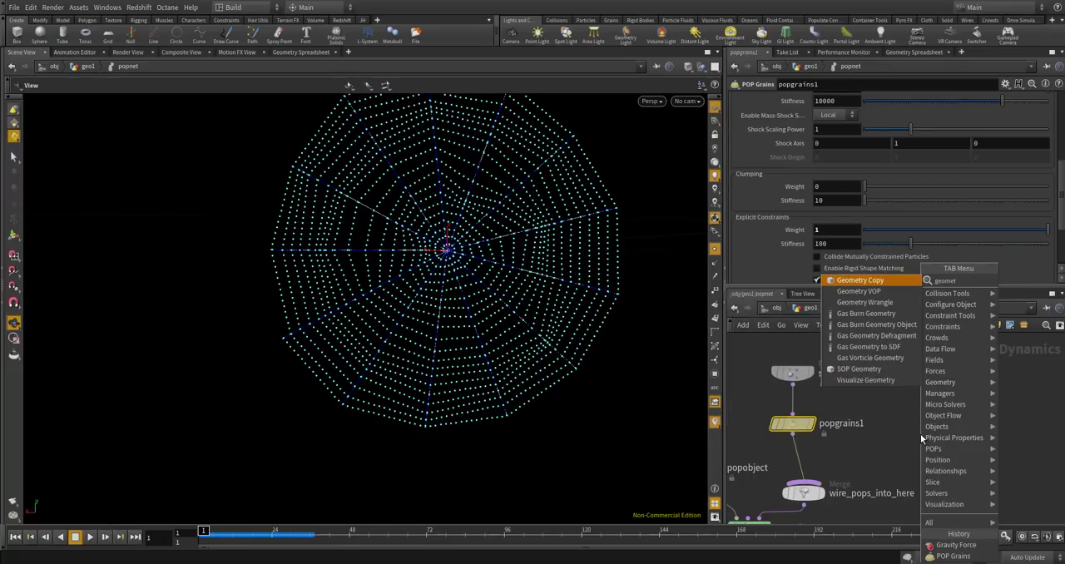
pyautogui.write('ry v')
pyautogui.press('Return')
pyautogui.click(921, 434)
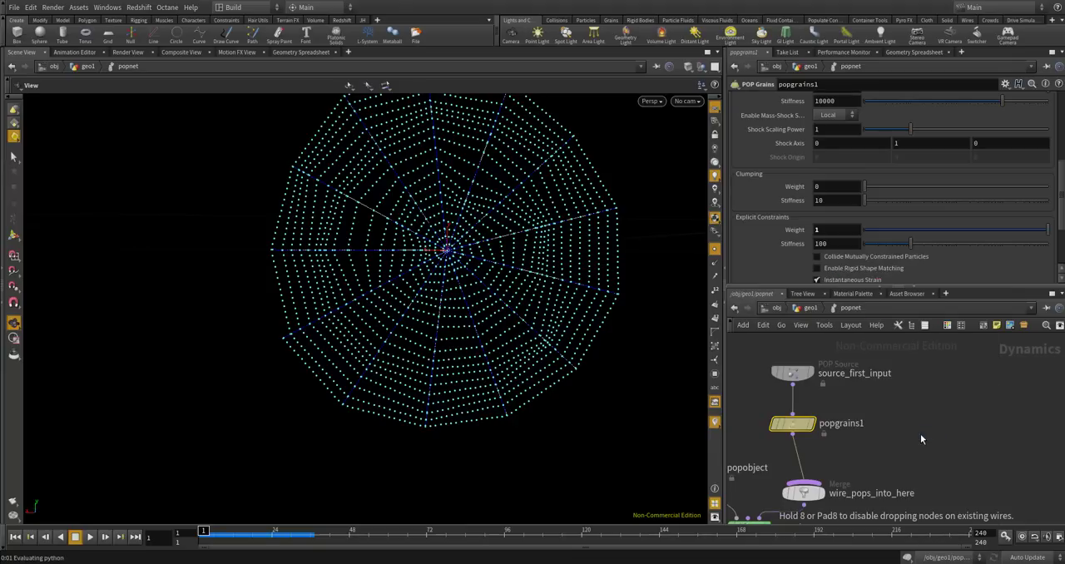
pyautogui.hotkey('ctrl', 'z')
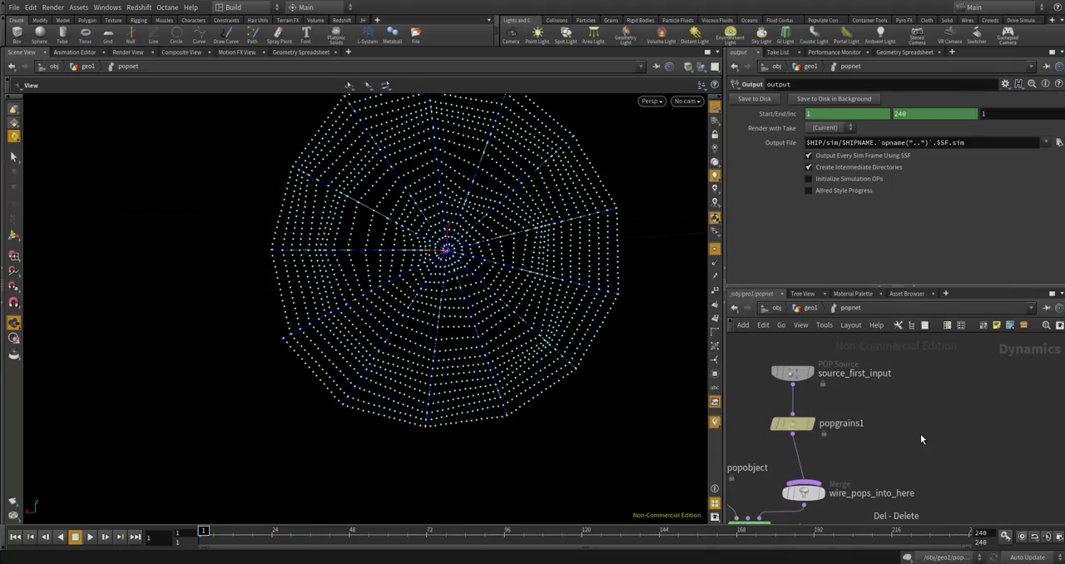
# Add a Geometry Wrangle node beside popgrains1 in popnet.
pyautogui.press('Tab')
pyautogui.write('ge')
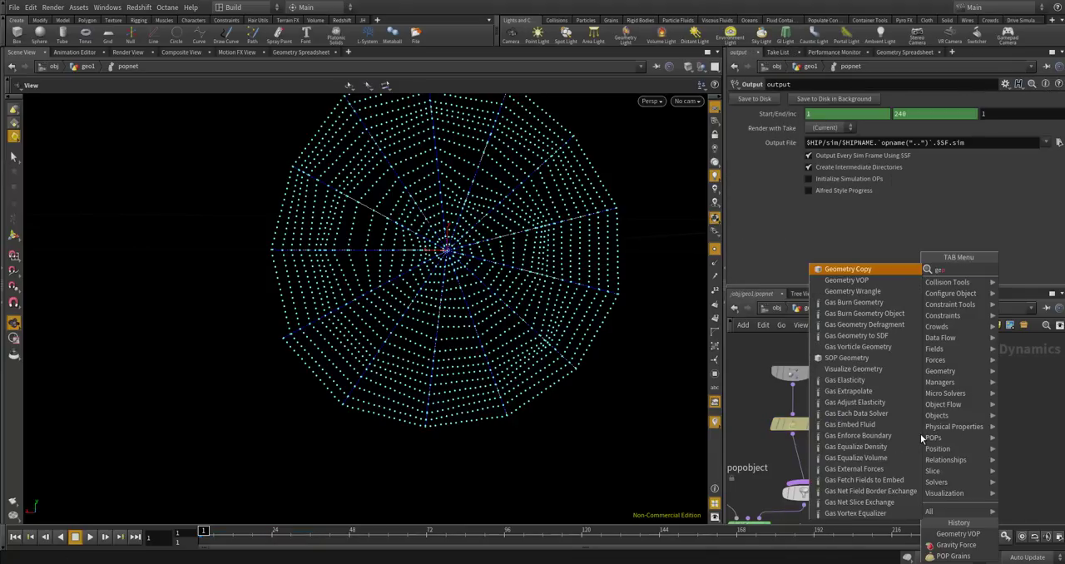
pyautogui.write('ometry wra')
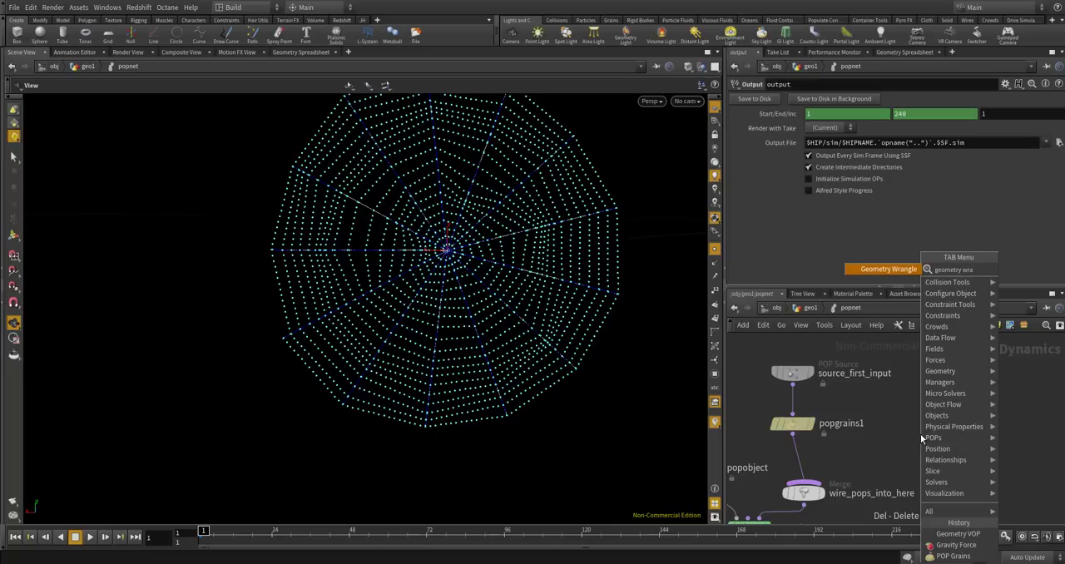
pyautogui.press('Return')
pyautogui.click(920, 434)
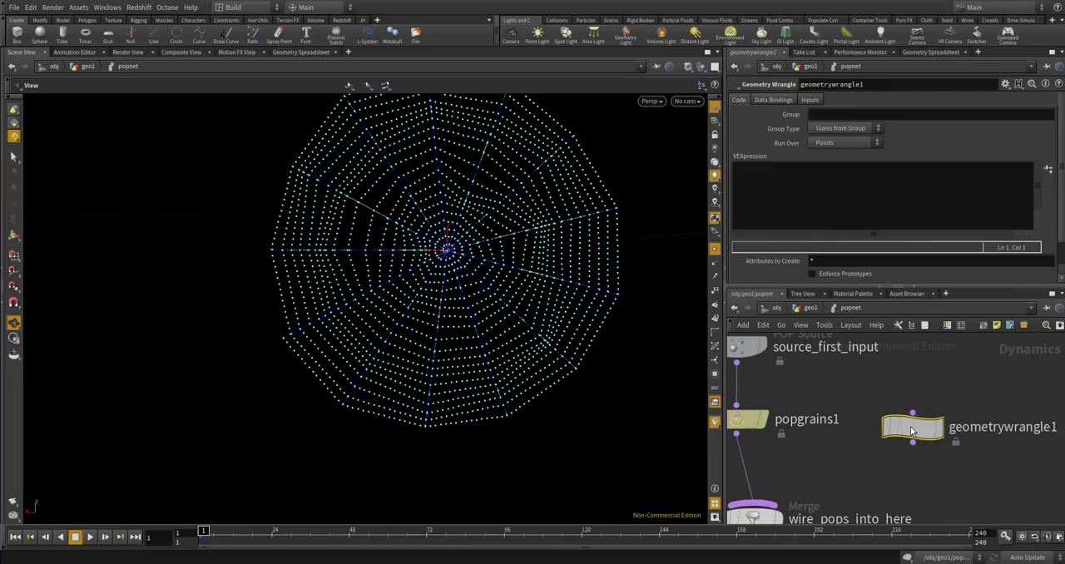
# Connect the geometry wrangle's output to the wire_pops_into_here merge node.
pyautogui.scroll(-5, 908, 432)
pyautogui.scroll(4, 832, 470)
pyautogui.moveTo(835, 472); pyautogui.dragTo(868, 465)
pyautogui.moveTo(921, 407); pyautogui.dragTo(860, 452)
pyautogui.scroll(-4, 932, 406)
pyautogui.scroll(-3, 933, 406)
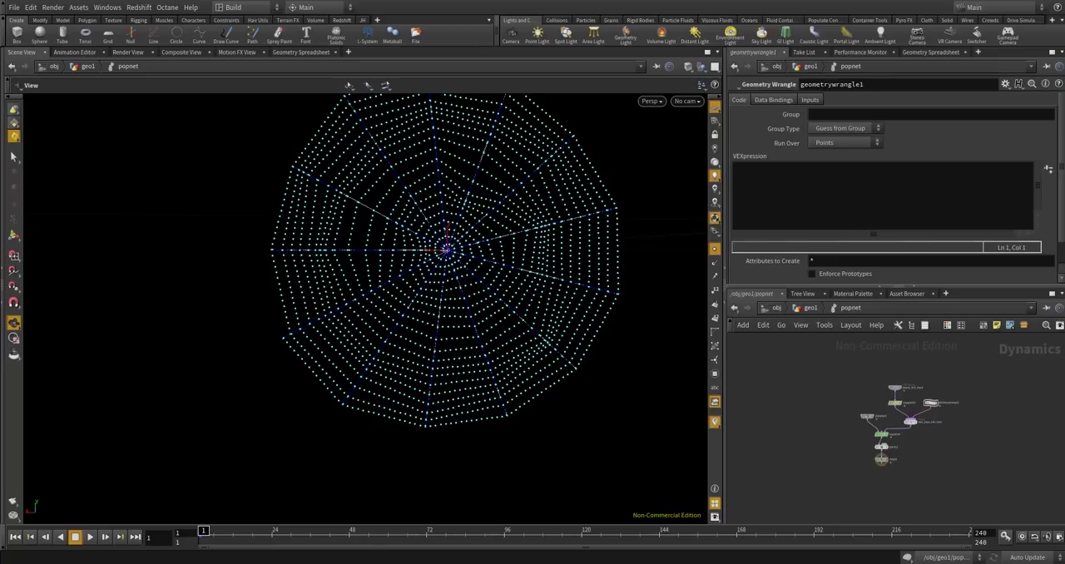
# Limit the geometry wrangle to the group start.
pyautogui.click(819, 185)
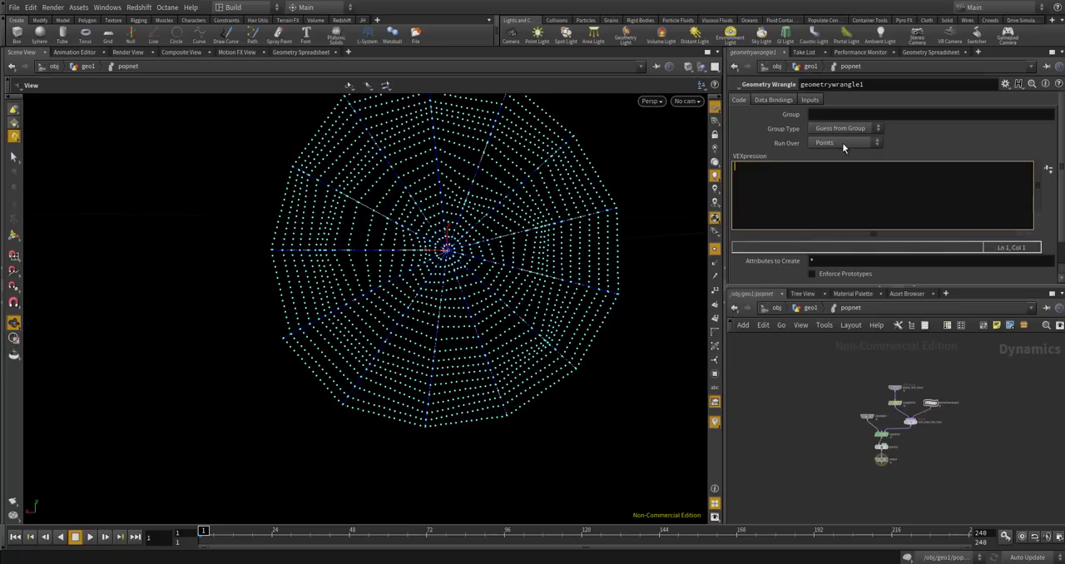
pyautogui.click(828, 113)
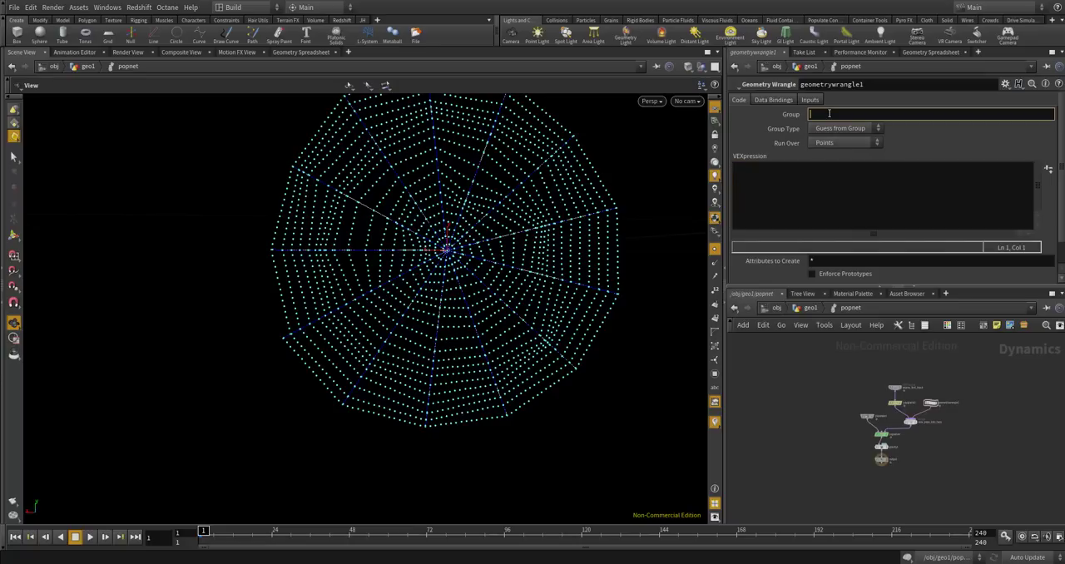
pyautogui.press('Return')
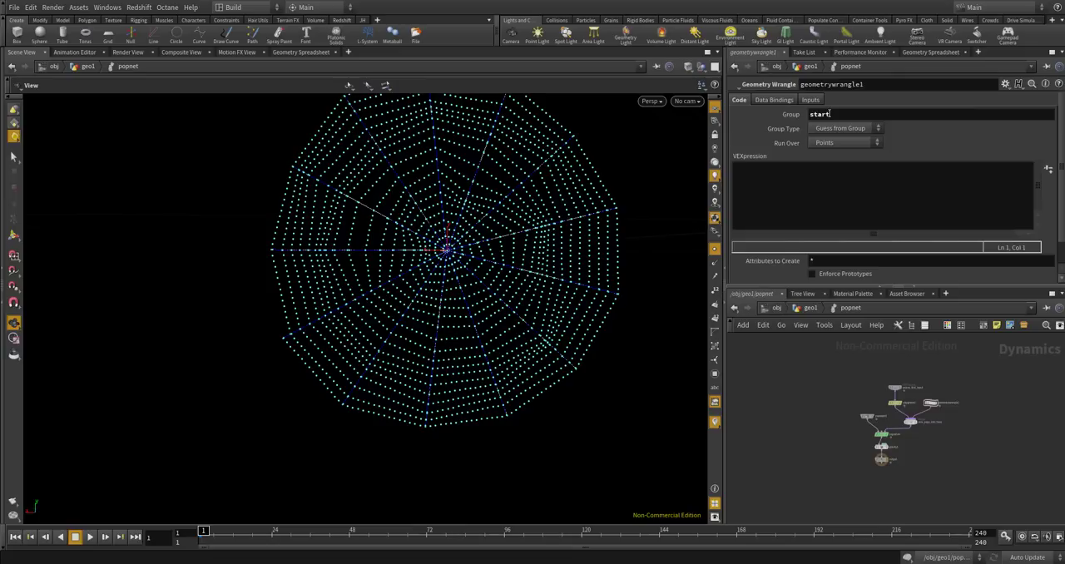
# Write the first VEX line in the wrangle: int step_num = chi("step_num");.
pyautogui.click(840, 196)
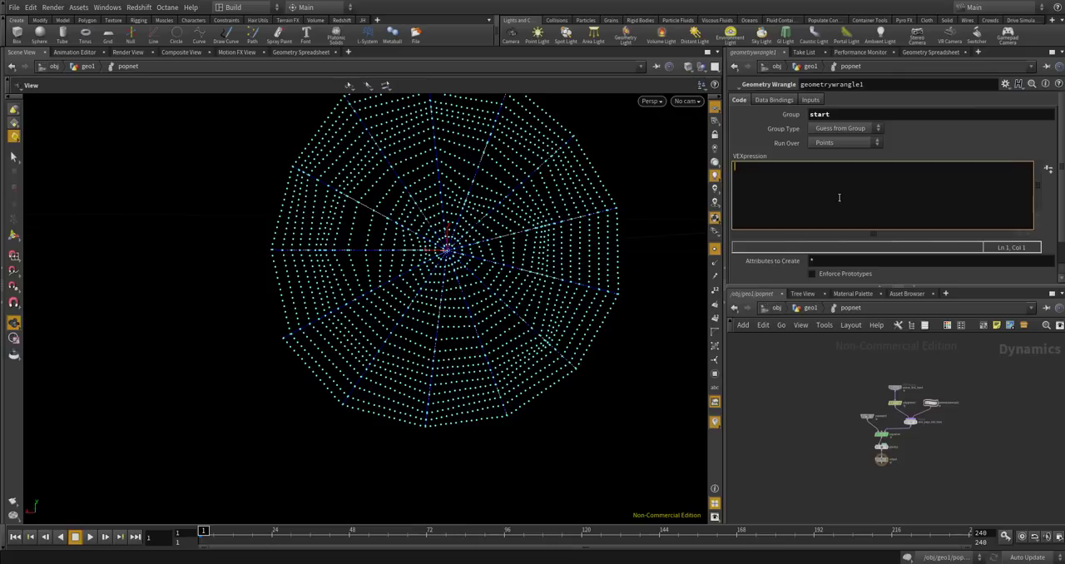
pyautogui.write('int step_num = chi("step_num");')
pyautogui.press('Return')
# Begin a second VEX line in the wrangle with float restlenght = chf.
pyautogui.scroll(3, 800, 390)
pyautogui.scroll(5, 516, 283)
pyautogui.scroll(-4, 575, 338)
pyautogui.scroll(8, 482, 268)
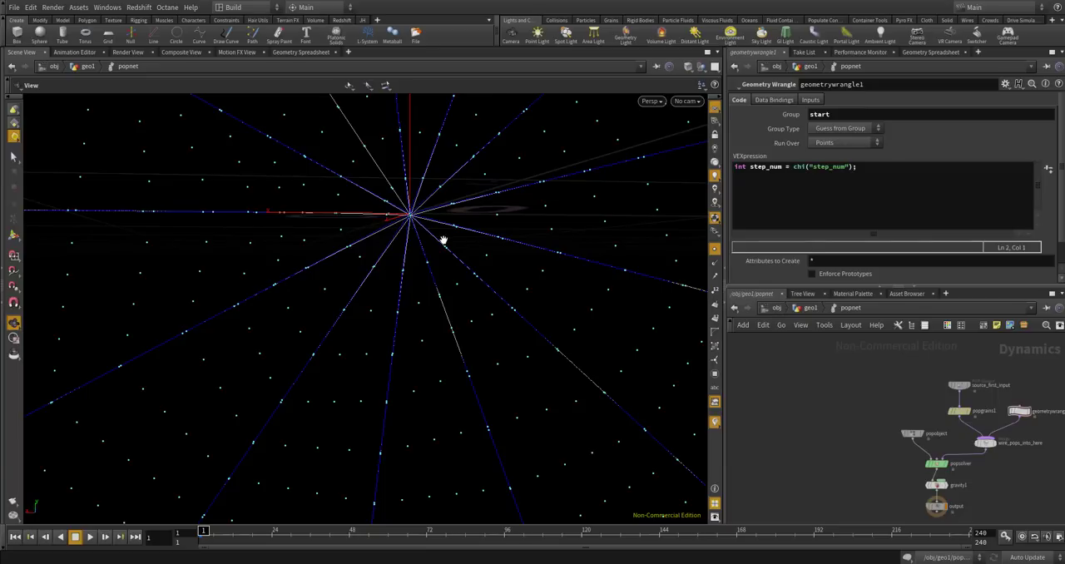
pyautogui.scroll(-6, 439, 243)
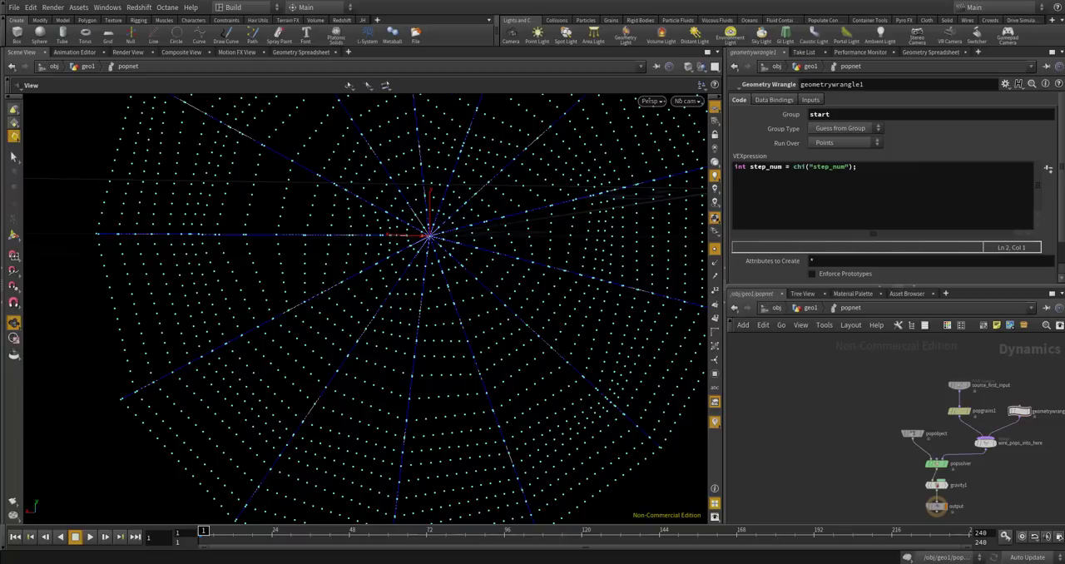
pyautogui.click(916, 178)
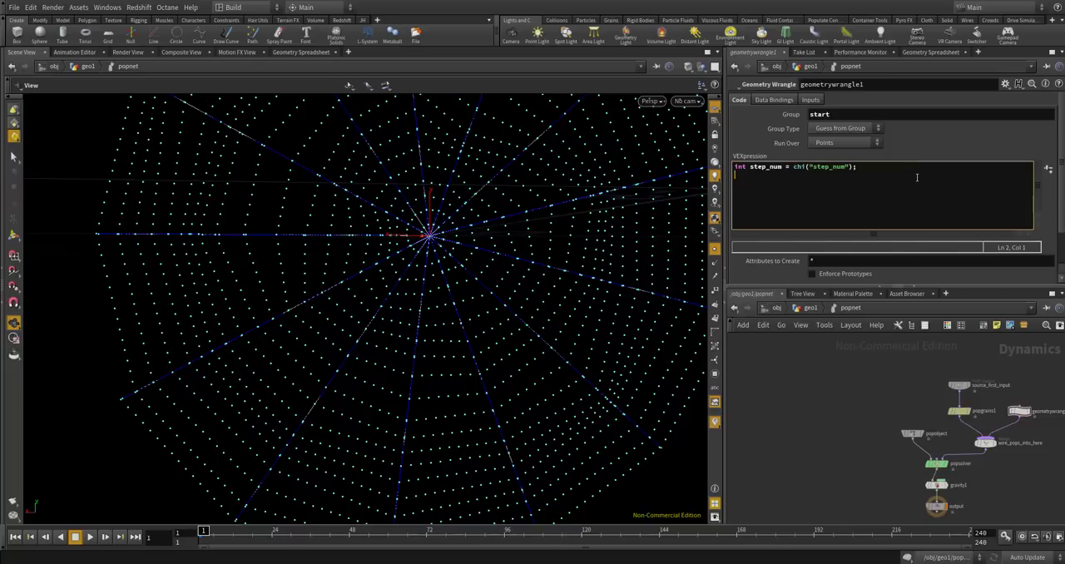
pyautogui.write('float restlenght = chf')
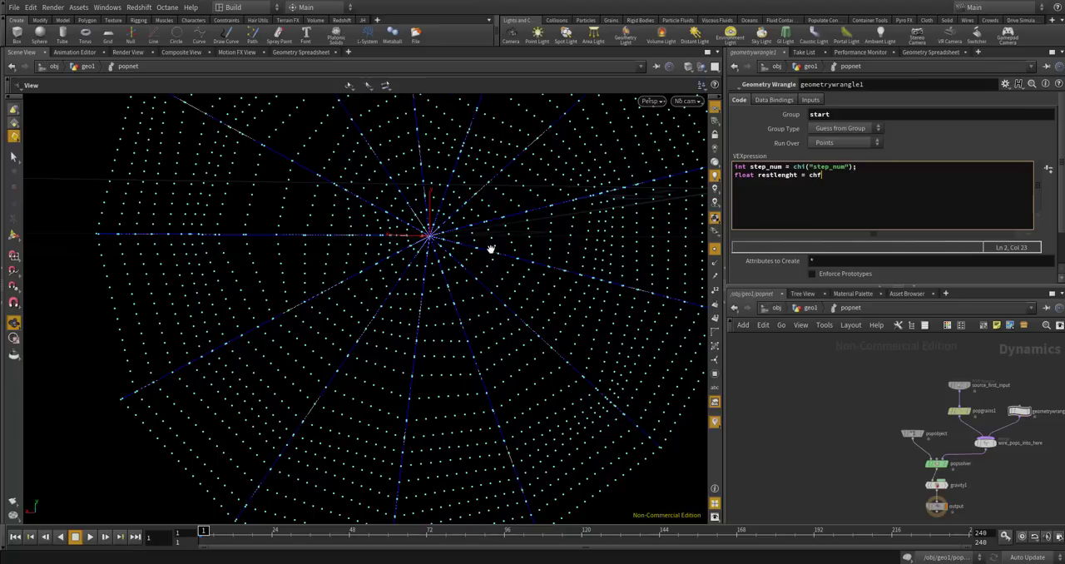
# Complete the second line as float spiral_restlenght = chf("spiral_restlength"); and create the wrangle's Step Num and Spiral Restlength parameters.
pyautogui.scroll(10, 471, 241)
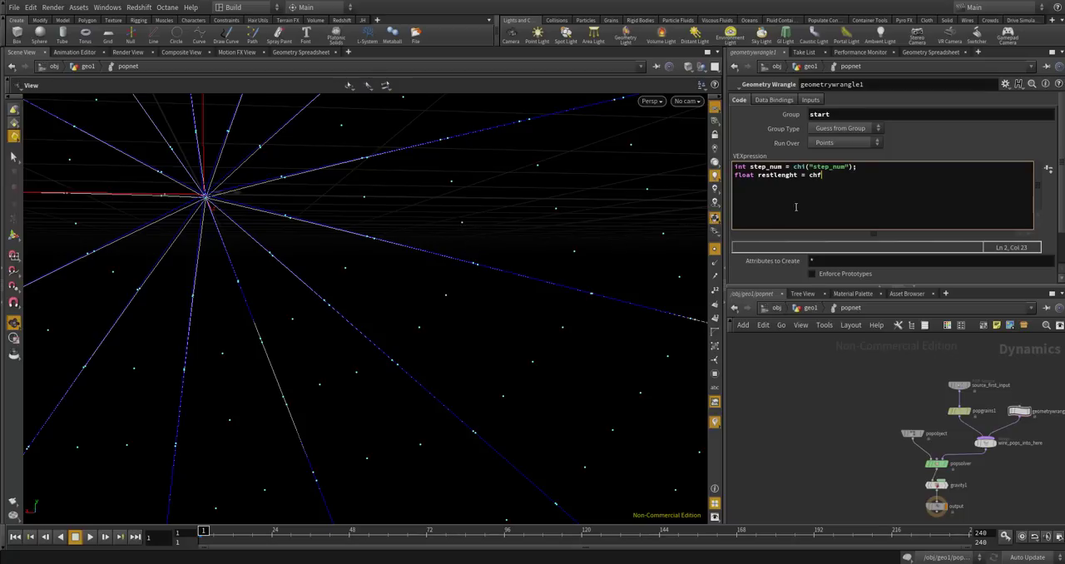
pyautogui.write('()')
pyautogui.write('st')
pyautogui.write('spiral')
pyautogui.write('_restLegnth"')
pyautogui.press('BackSpace')
pyautogui.click(758, 176)
pyautogui.write('spiral')
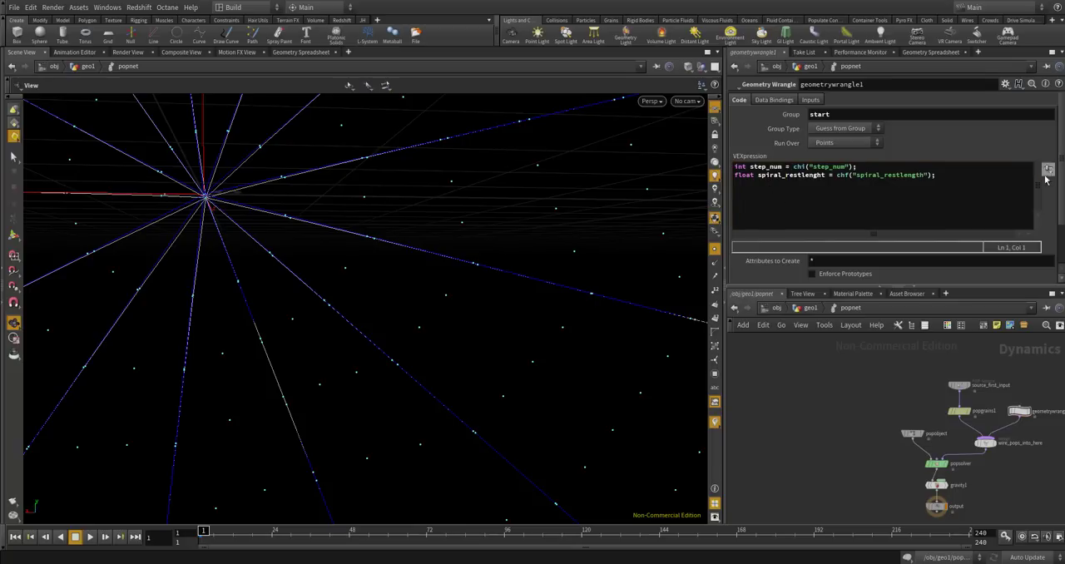
pyautogui.scroll(-3, 1057, 201)
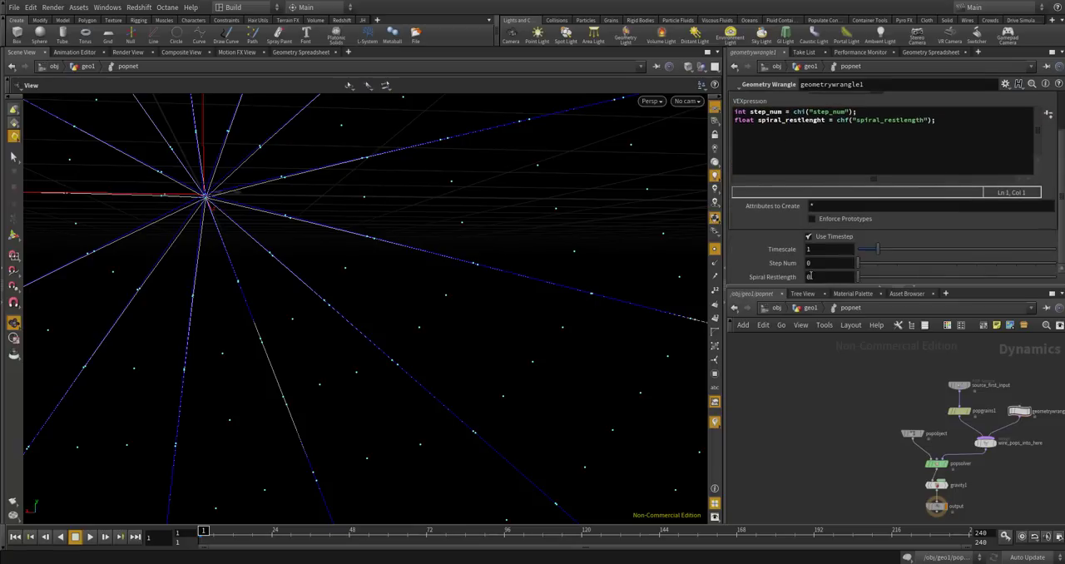
pyautogui.scroll(-3, 824, 387)
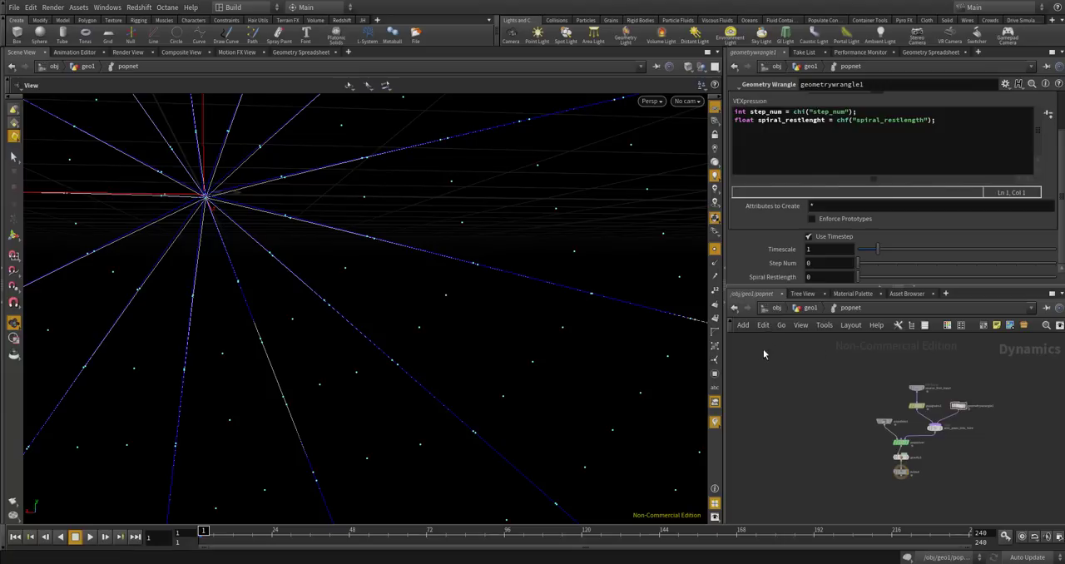
# Return to geo1 and open the parameter interface editor of the CONTROLLER null.
pyautogui.click(805, 308)
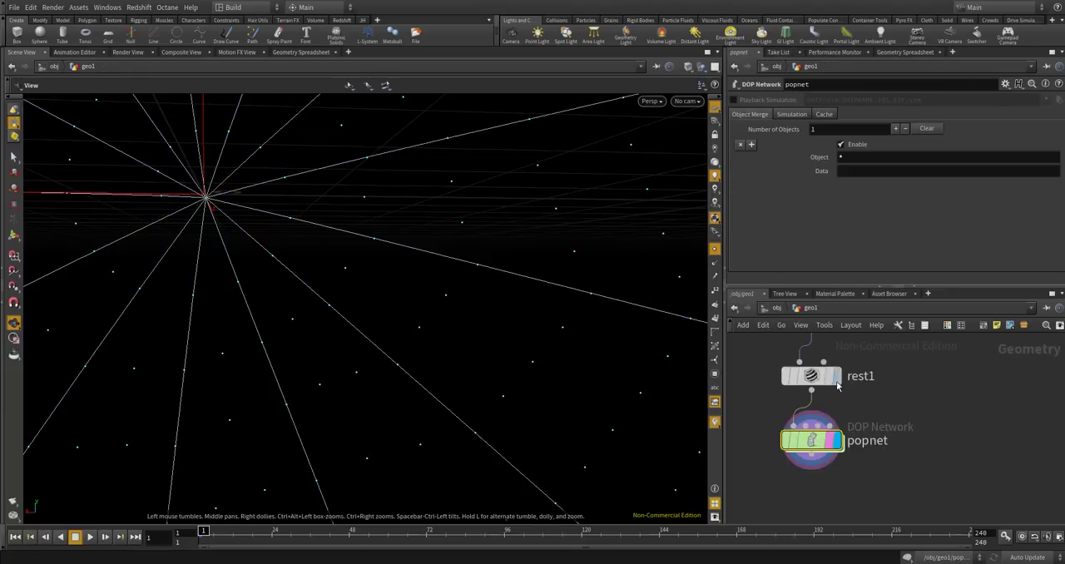
pyautogui.scroll(5, 838, 391)
pyautogui.click(829, 419)
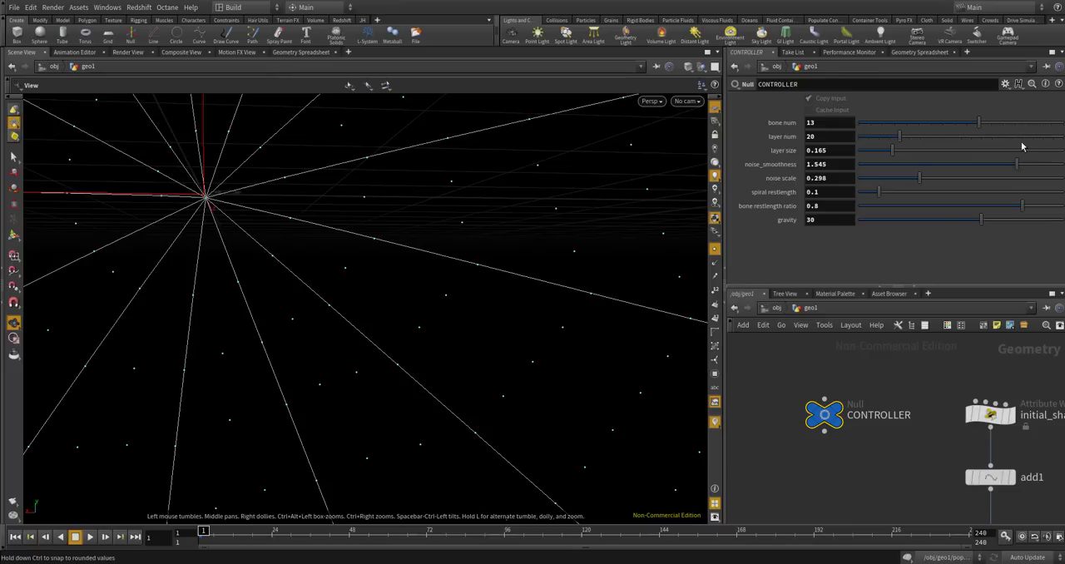
pyautogui.click(1005, 84)
pyautogui.click(979, 109)
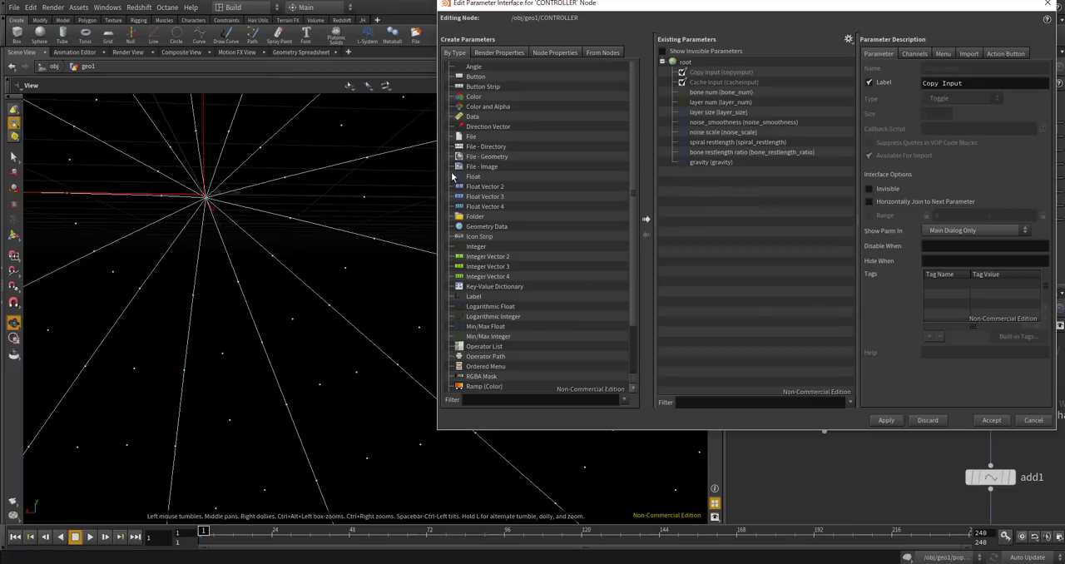
# Add an integer parameter to CONTROLLER with the name spiral_step_num and the label "spiral step num".
pyautogui.click(487, 176)
pyautogui.moveTo(478, 247); pyautogui.dragTo(824, 150)
pyautogui.doubleClick(936, 68)
pyautogui.press('BackSpace')
pyautogui.write('spiral_step_num')
pyautogui.press('Tab')
pyautogui.write('spiral step num')
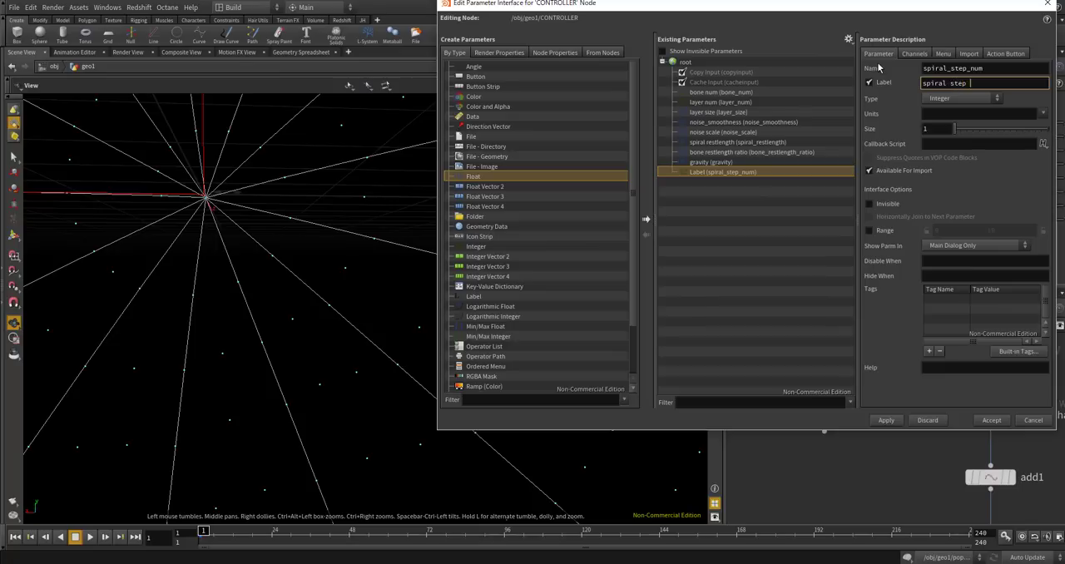
pyautogui.press('Return')
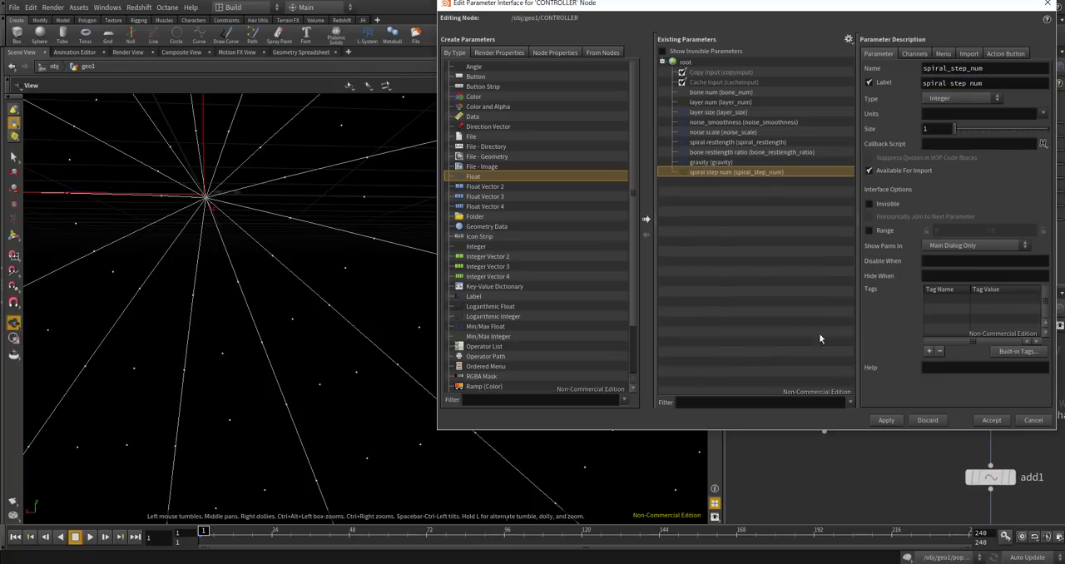
# Enable the 0 to 10 range for the spiral step num parameter and accept the interface changes.
pyautogui.click(870, 231)
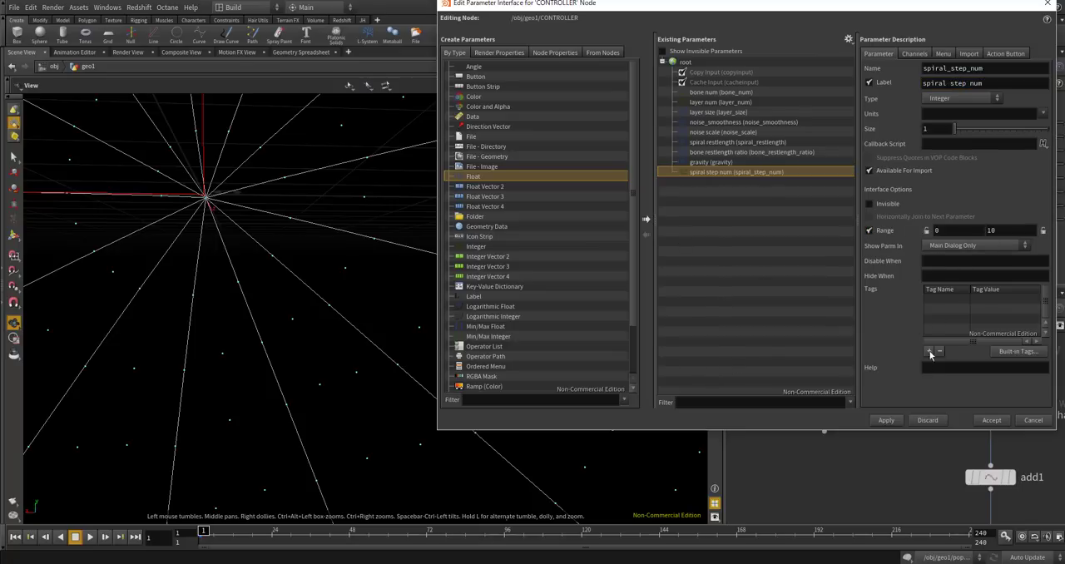
pyautogui.click(888, 420)
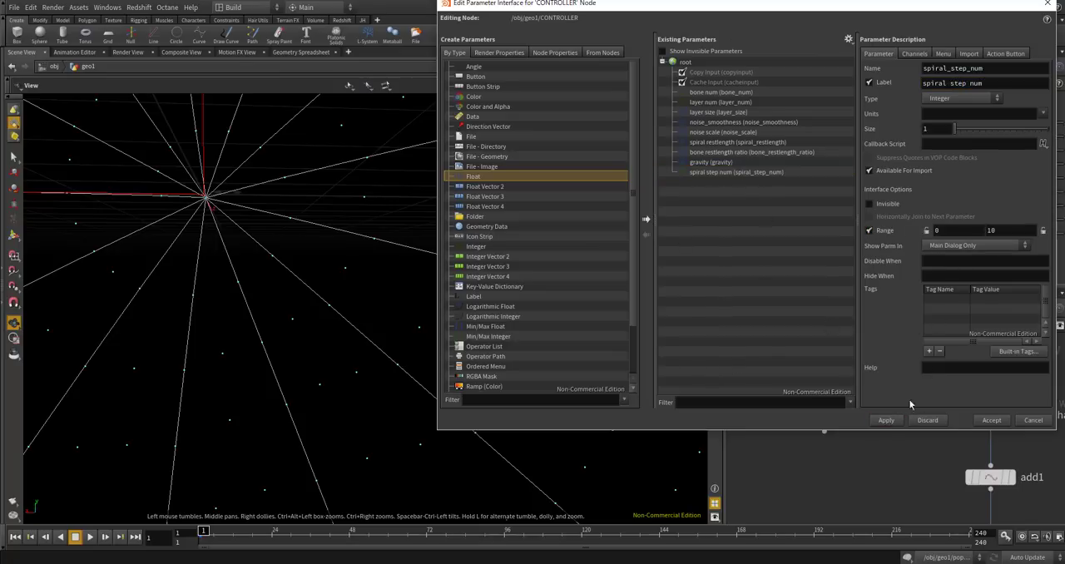
pyautogui.click(996, 422)
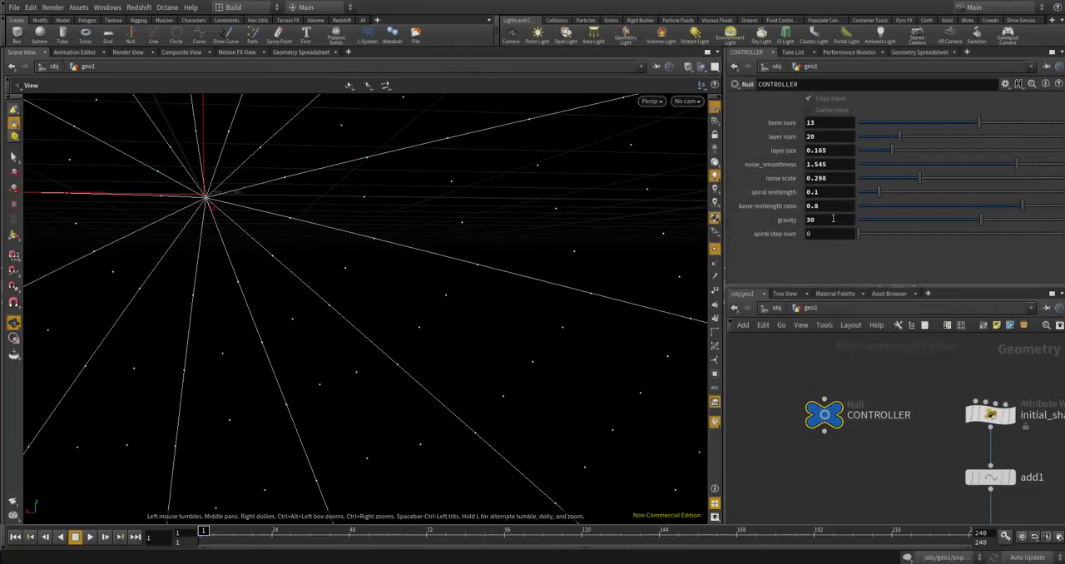
# Set CONTROLLER's spiral step num to 6.
pyautogui.moveTo(832, 235); pyautogui.dragTo(788, 237)
pyautogui.write('6')
pyautogui.press('Return')
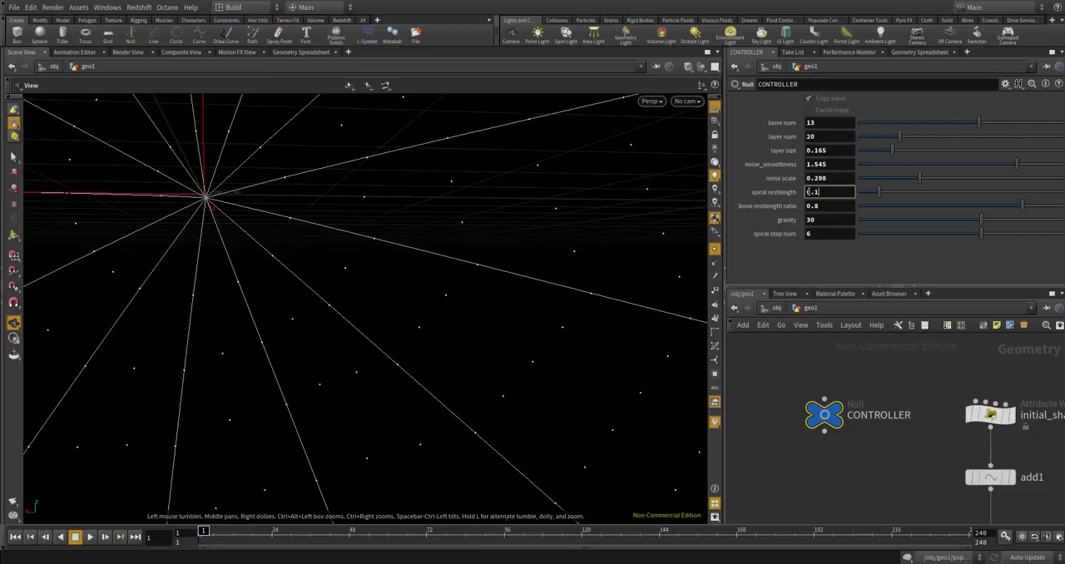
# Copy CONTROLLER's spiral restlength and paste it as a relative reference into geometrywrangle1's Spiral Restlength in popnet.
pyautogui.rightClick(824, 193)
pyautogui.click(856, 255)
pyautogui.scroll(-5, 865, 394)
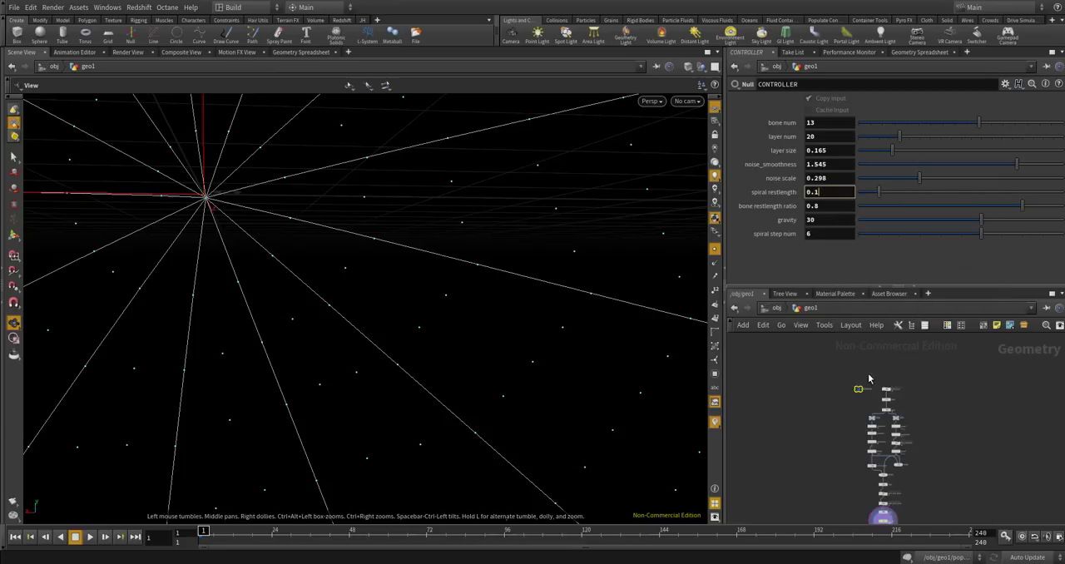
pyautogui.scroll(5, 866, 420)
pyautogui.click(864, 422)
pyautogui.doubleClick(864, 422)
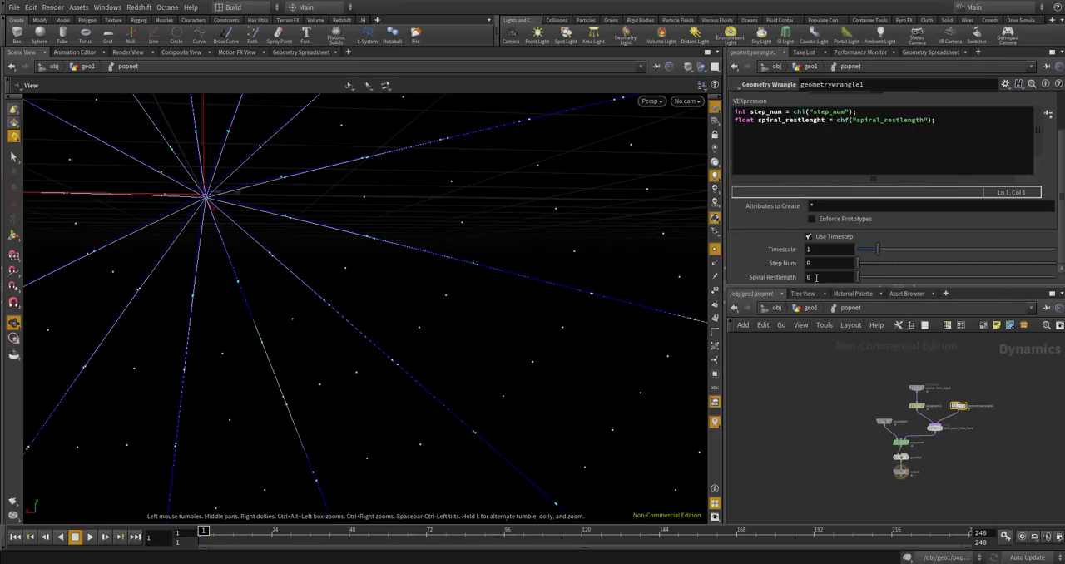
pyautogui.rightClick(819, 277)
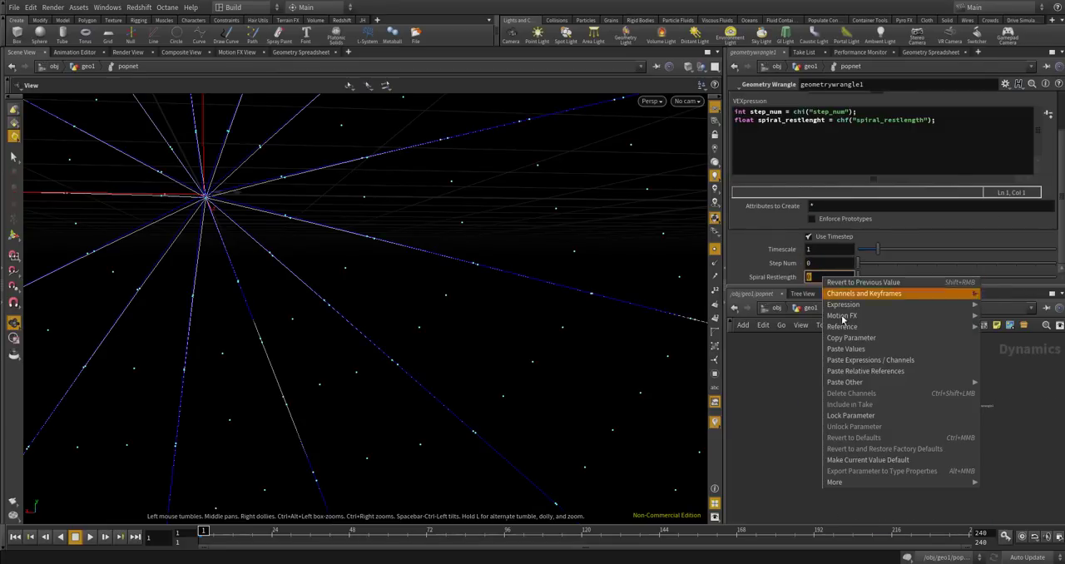
pyautogui.click(857, 372)
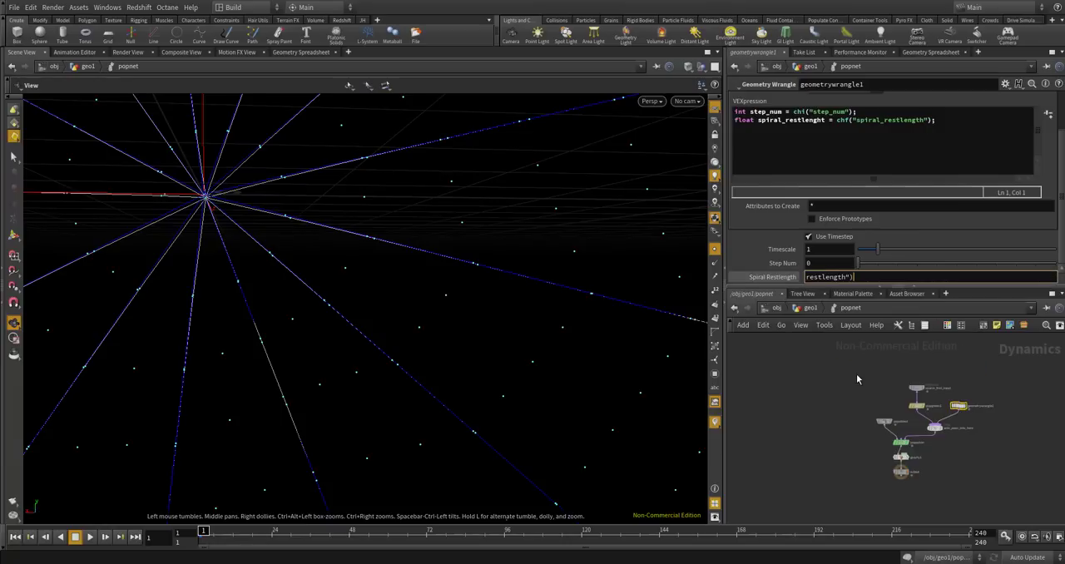
# Paste the same relative reference into the wrangle's Step Num and change it to ch("../../CONTROLLER/spiral_step_num").
pyautogui.click(819, 263)
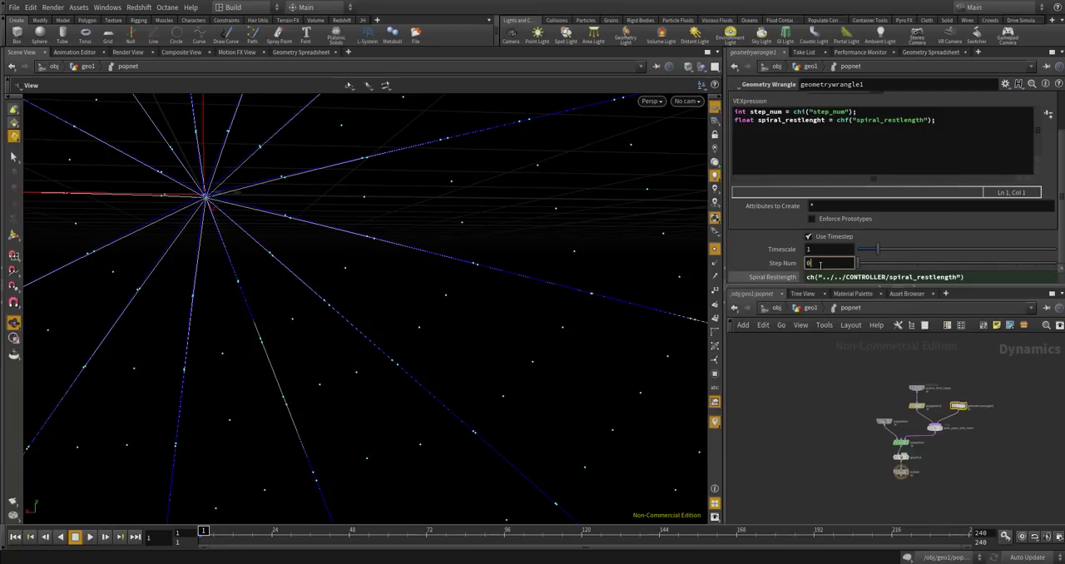
pyautogui.rightClick(828, 264)
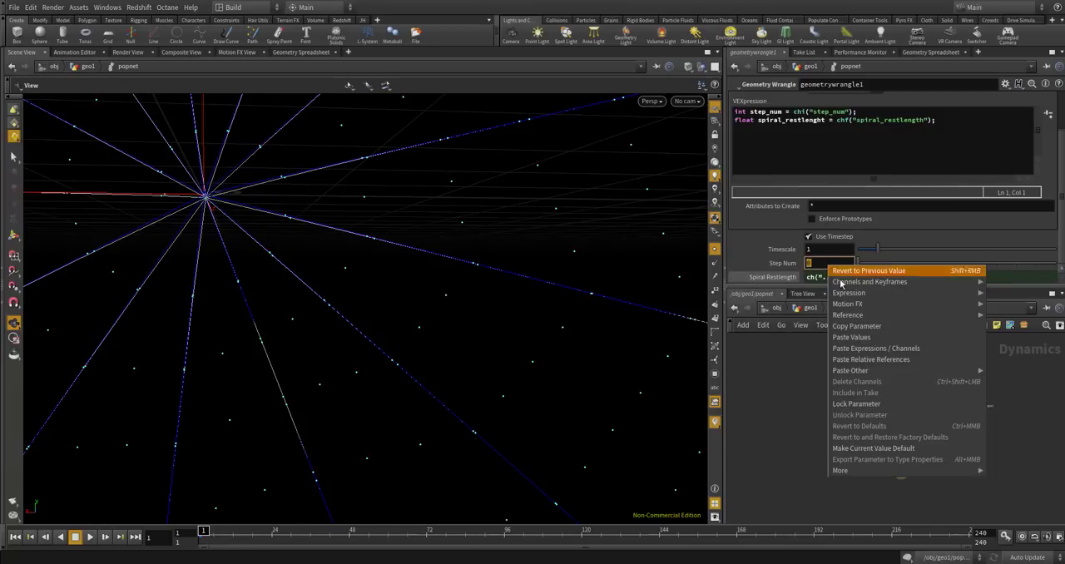
pyautogui.click(869, 359)
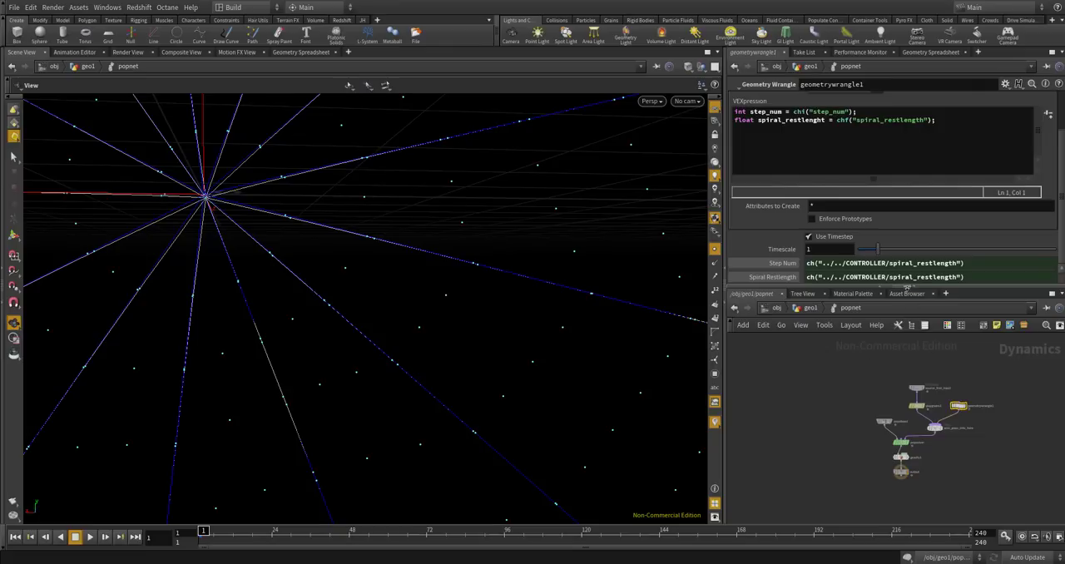
pyautogui.moveTo(889, 262); pyautogui.dragTo(918, 263)
pyautogui.write('step')
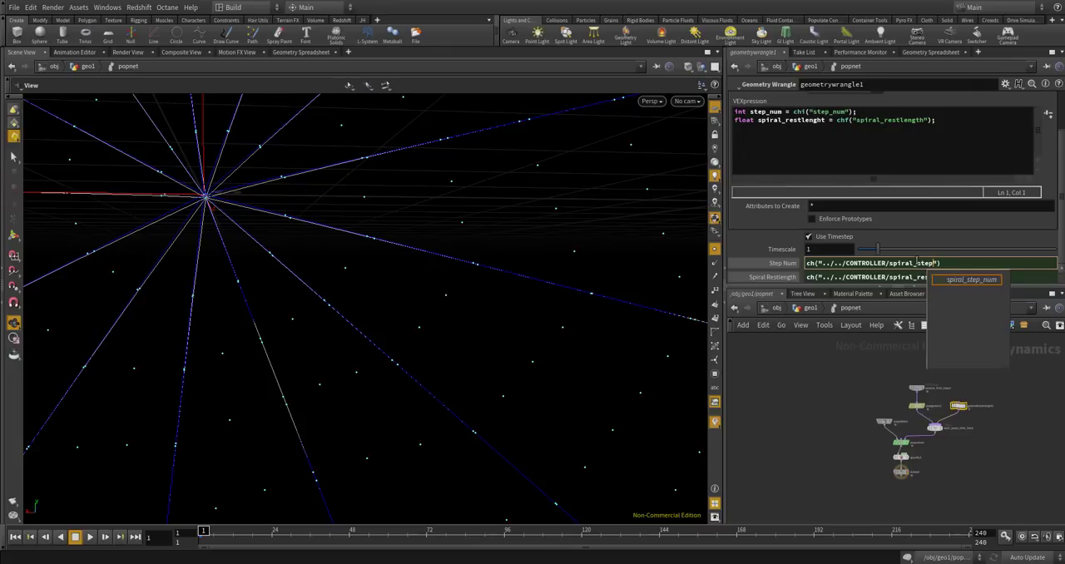
pyautogui.write('_nu')
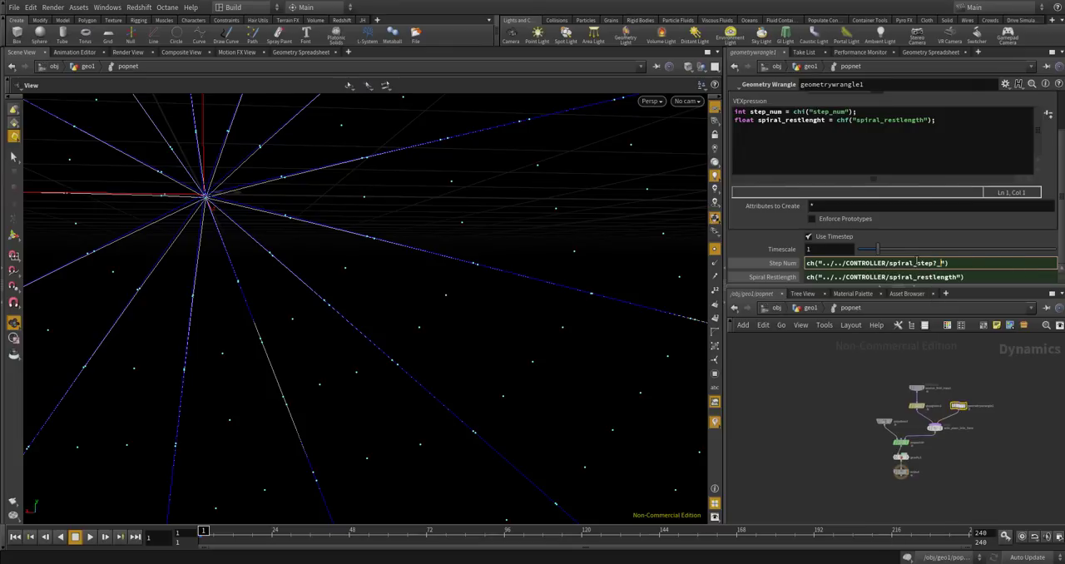
pyautogui.write('m')
pyautogui.press('Return')
pyautogui.click(948, 133)
pyautogui.press('Return')
pyautogui.press('Return')
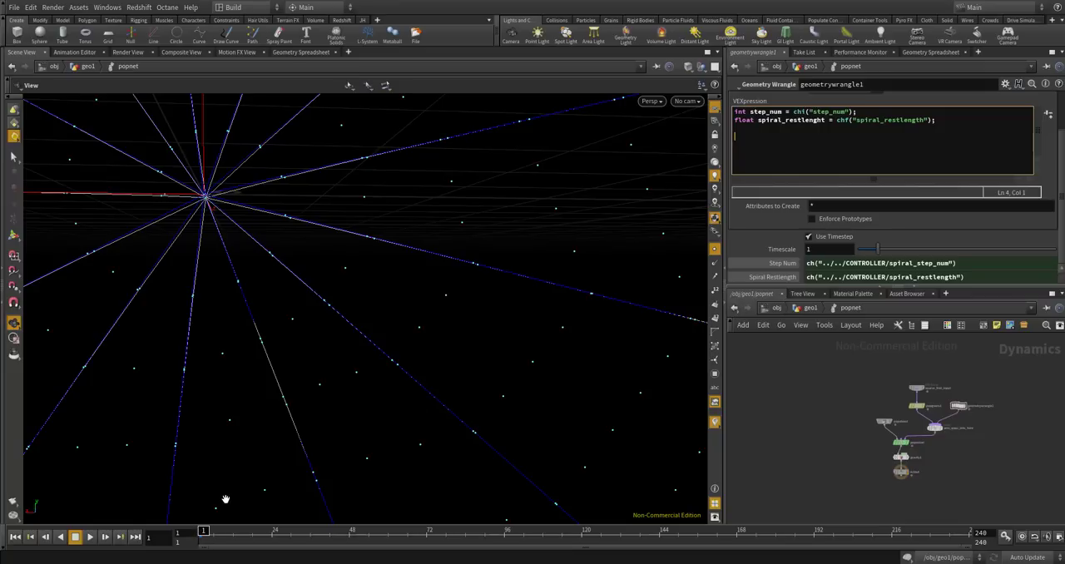
pyautogui.scroll(-10, 444, 241)
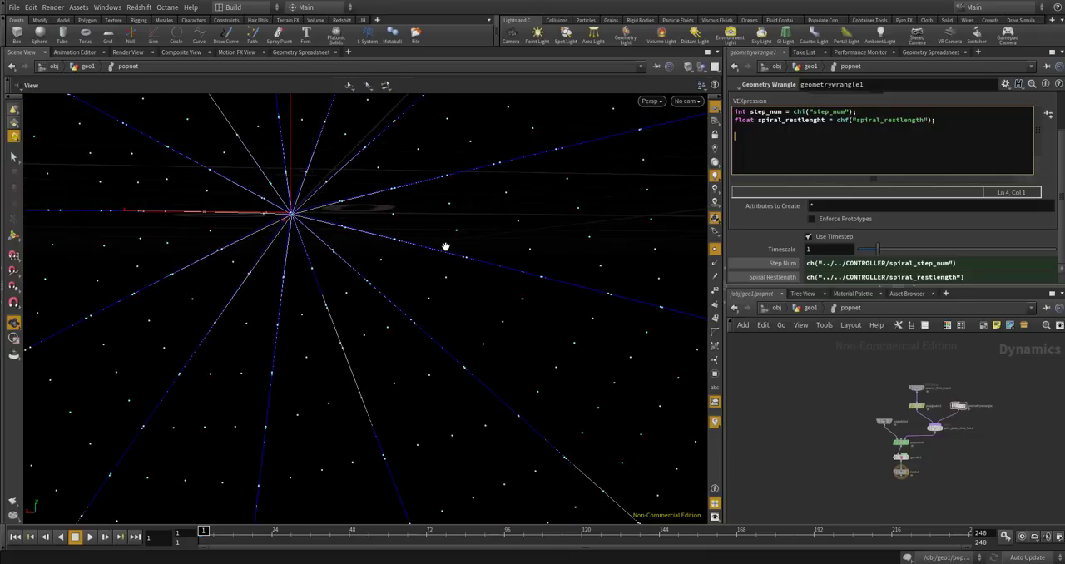
pyautogui.moveTo(350, 117); pyautogui.dragTo(483, 292)
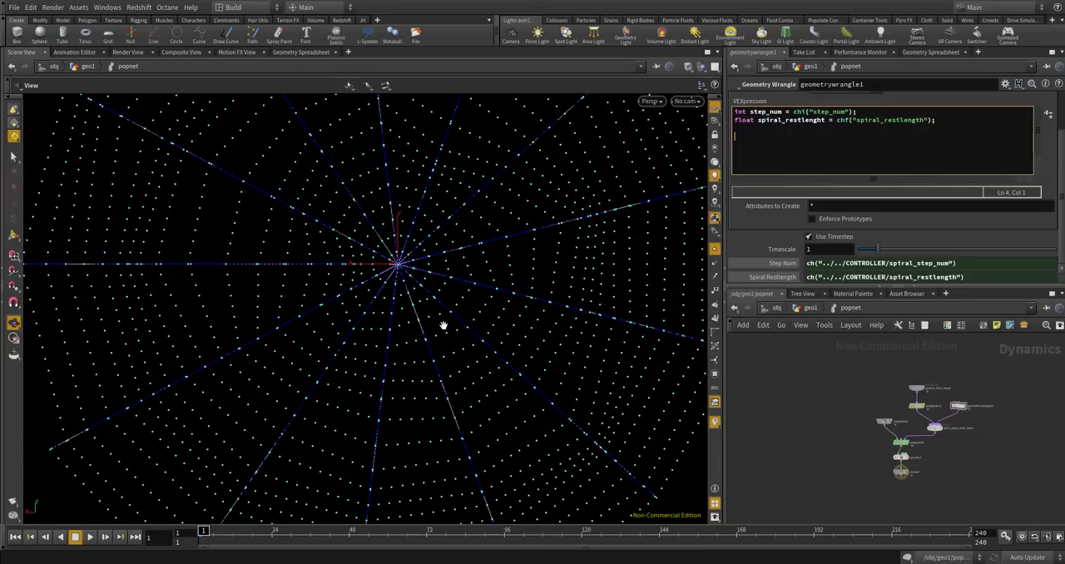
pyautogui.moveTo(405, 228); pyautogui.dragTo(338, 239)
pyautogui.scroll(4, 338, 239)
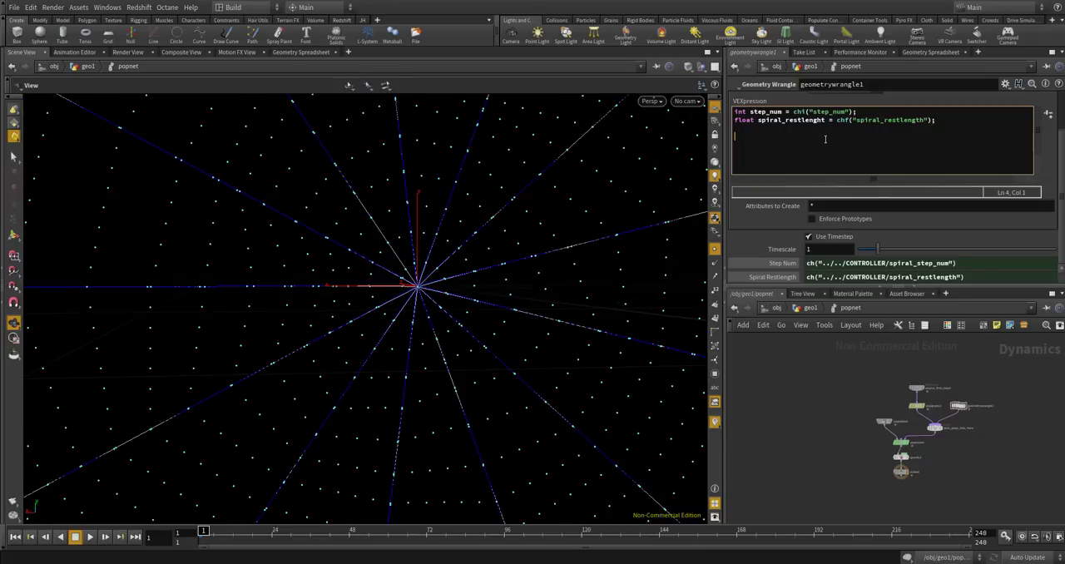
pyautogui.write('if(@Fra,e')
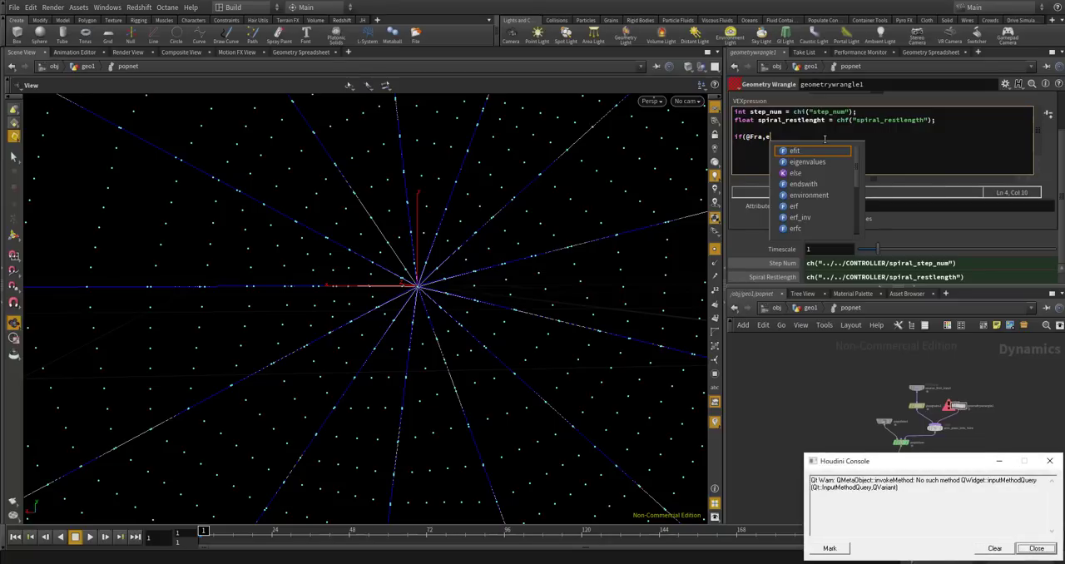
pyautogui.press('Zenkaku_Hankaku')
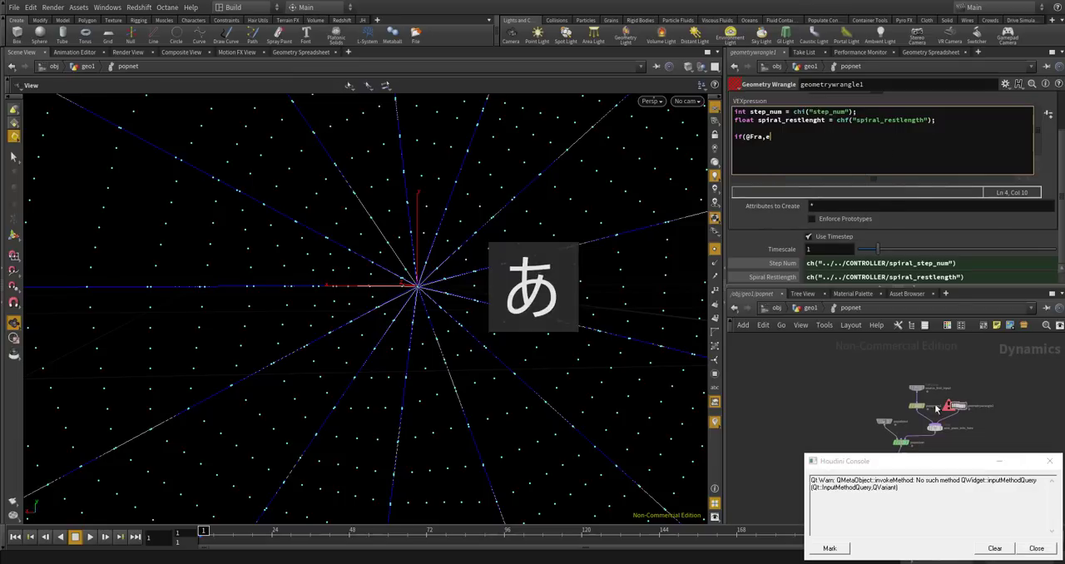
pyautogui.click(1036, 548)
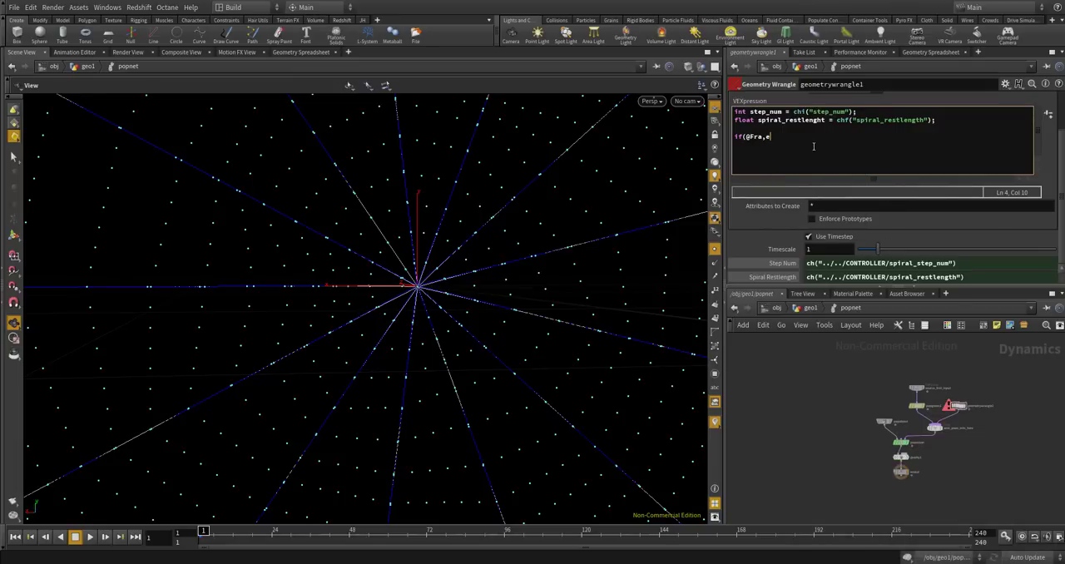
pyautogui.press('BackSpace')
pyautogui.press('BackSpace')
pyautogui.write('me ')
pyautogui.write('==')
pyautogui.press('BackSpace')
pyautogui.press('BackSpace')
pyautogui.write('> 1 && @Frmae')
pyautogui.press('BackSpace')
pyautogui.press('BackSpace')
pyautogui.press('BackSpace')
pyautogui.press('BackSpace')
pyautogui.write('ame % 1 ==')
pyautogui.write('0){')
# Add curly braces to the frame condition with an empty body line between them.
pyautogui.press('Return')
pyautogui.write('}')
pyautogui.moveTo(828, 135); pyautogui.dragTo(802, 137)
pyautogui.doubleClick(812, 138)
pyautogui.click(873, 140)
pyautogui.click(883, 147)
pyautogui.click(886, 134)
pyautogui.press('Return')
# Examine the point numbering around the web's centre by temporarily displaying point numbers in the viewport.
pyautogui.scroll(-6, 666, 307)
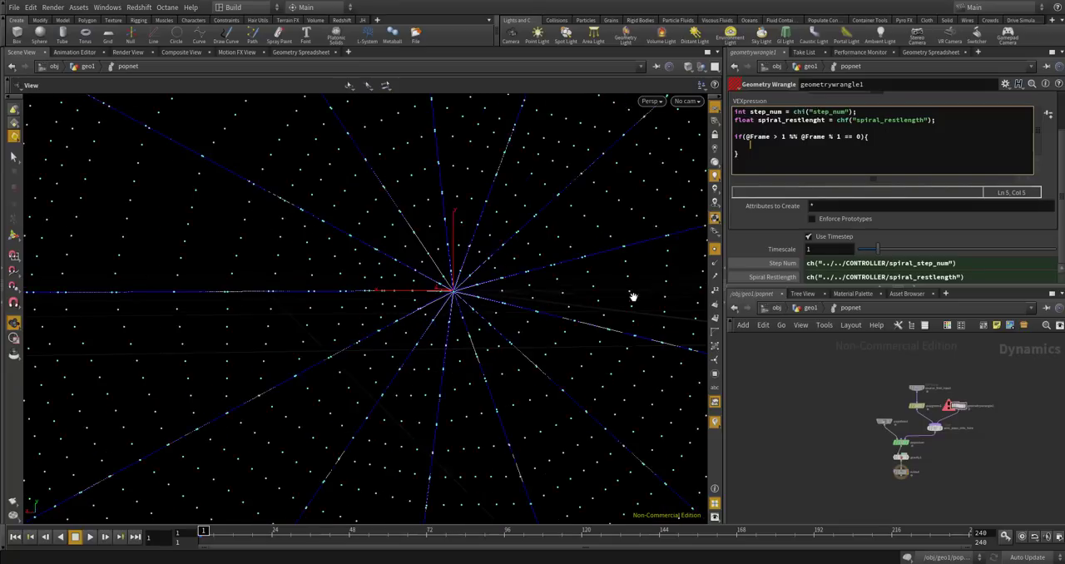
pyautogui.scroll(5, 511, 299)
pyautogui.scroll(-3, 503, 291)
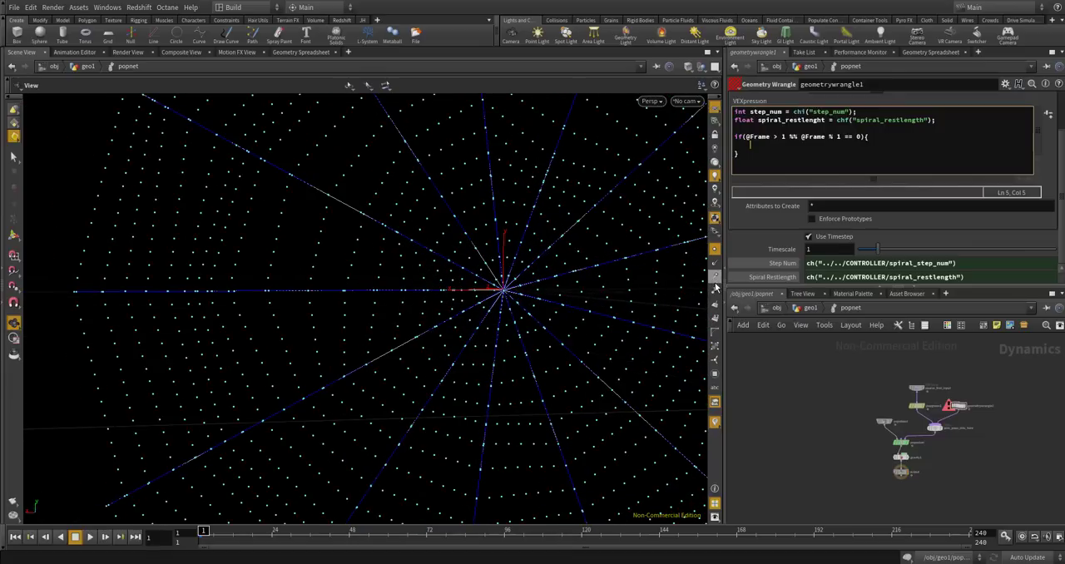
pyautogui.click(714, 290)
pyautogui.scroll(5, 498, 282)
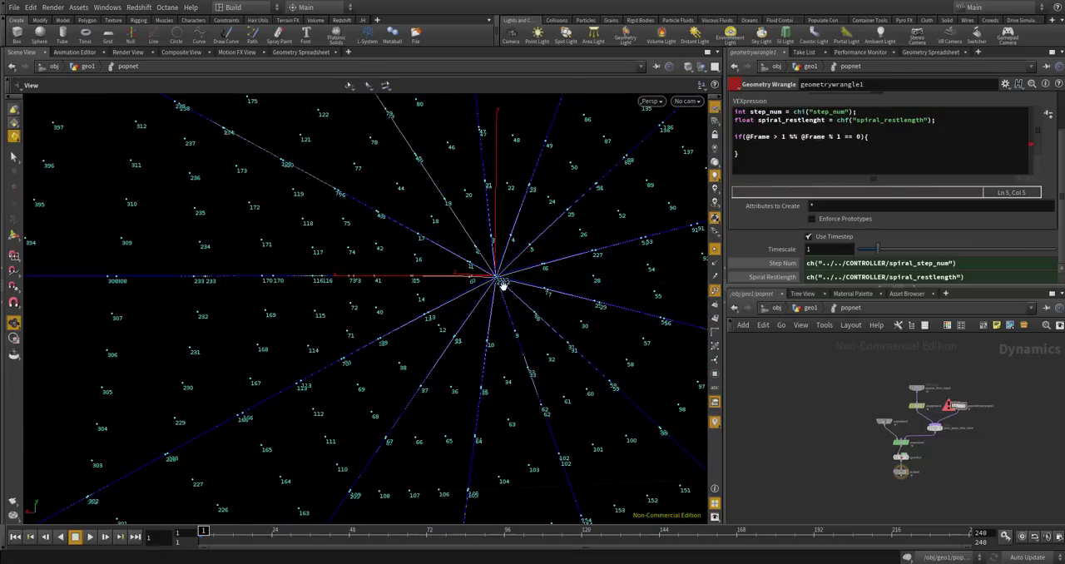
pyautogui.scroll(-3, 498, 282)
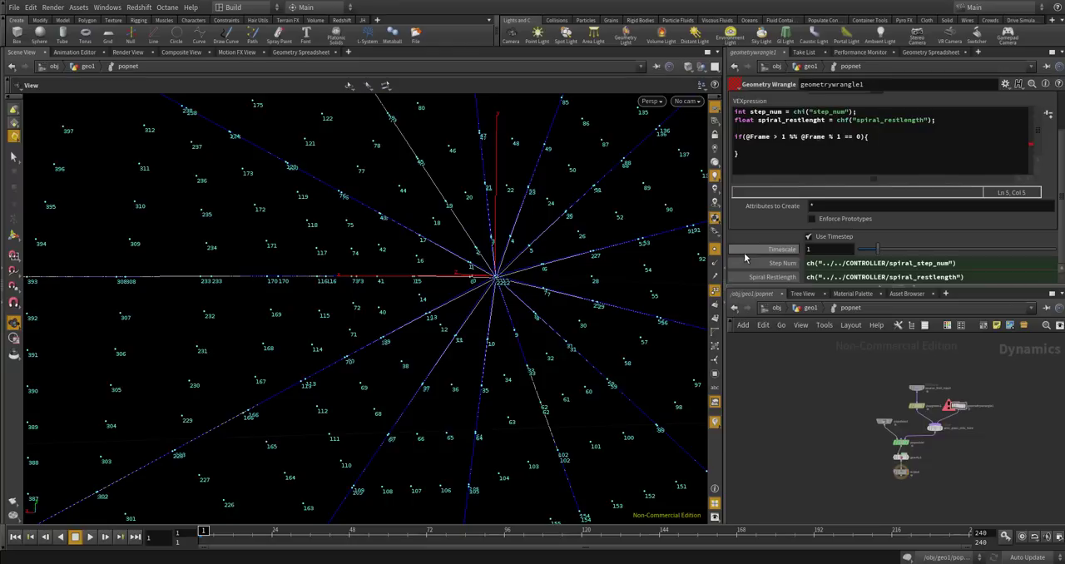
pyautogui.click(712, 290)
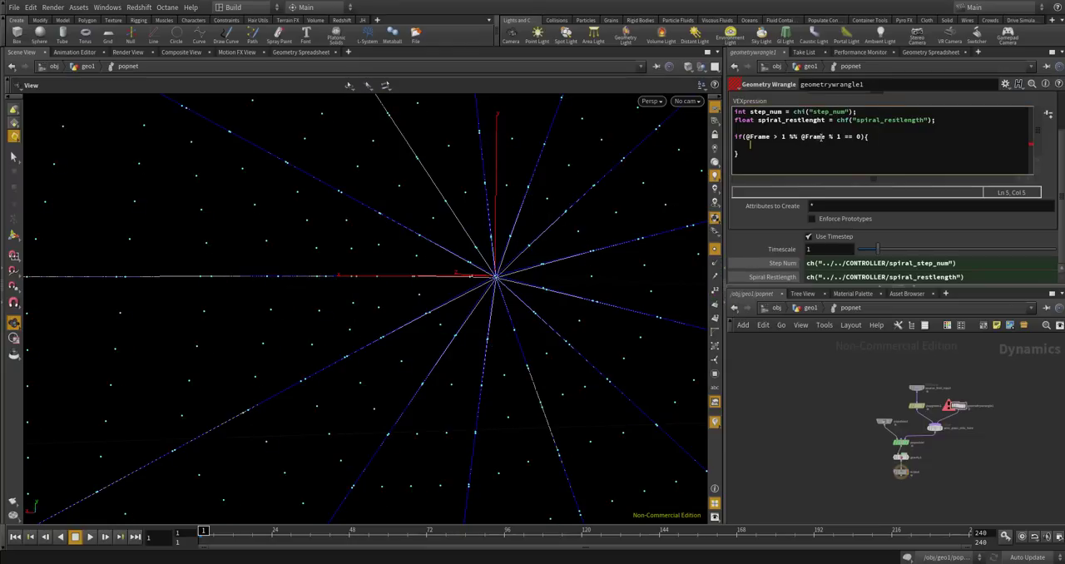
pyautogui.doubleClick(817, 137)
pyautogui.click(855, 149)
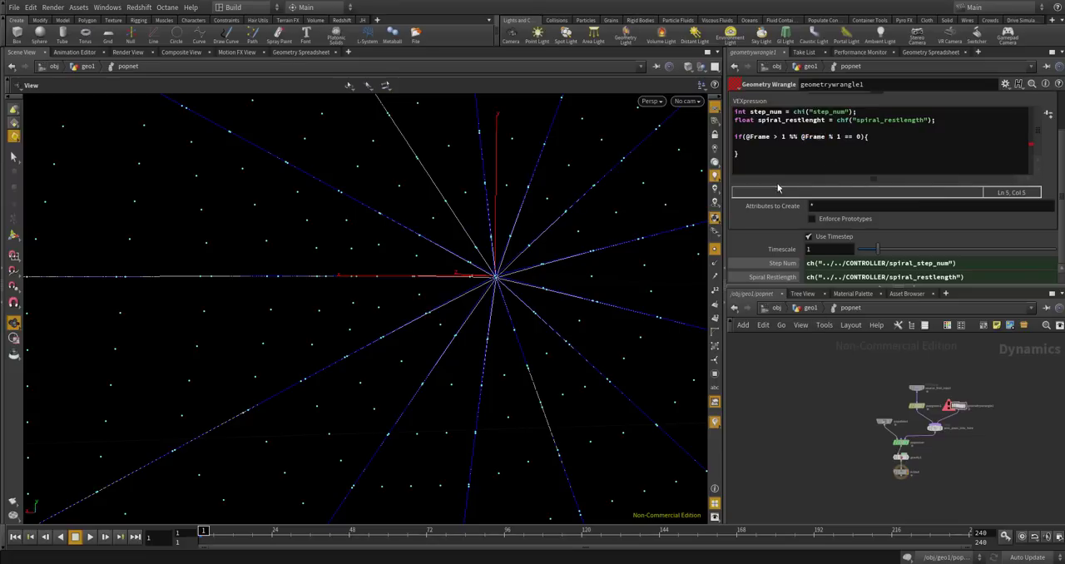
# Check geometrywrangle1's error details and replace the %% operator in the frame condition with &&.
pyautogui.scroll(5, 1005, 416)
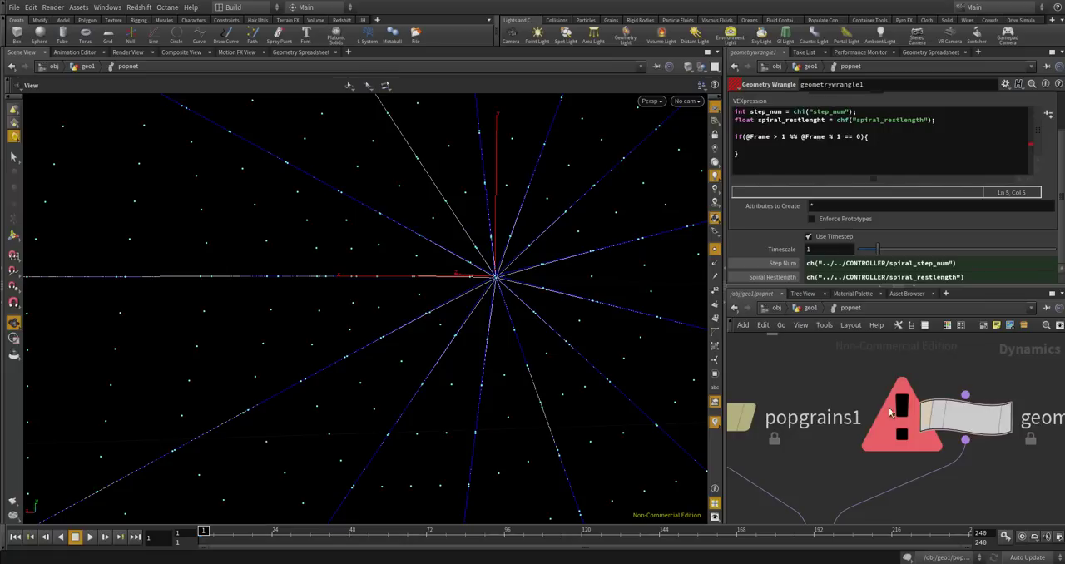
pyautogui.click(889, 410)
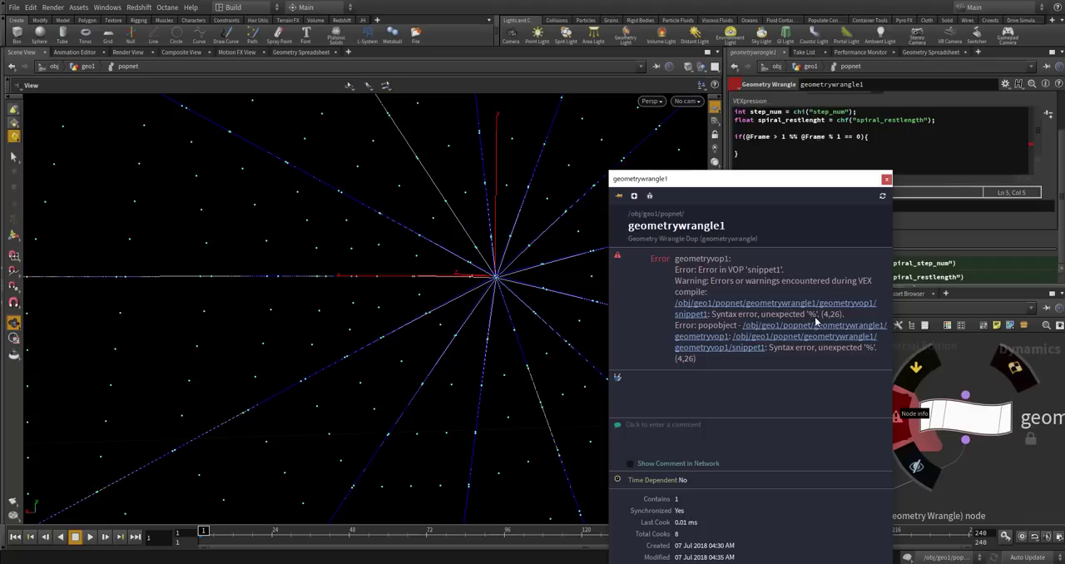
pyautogui.click(886, 180)
pyautogui.click(793, 136)
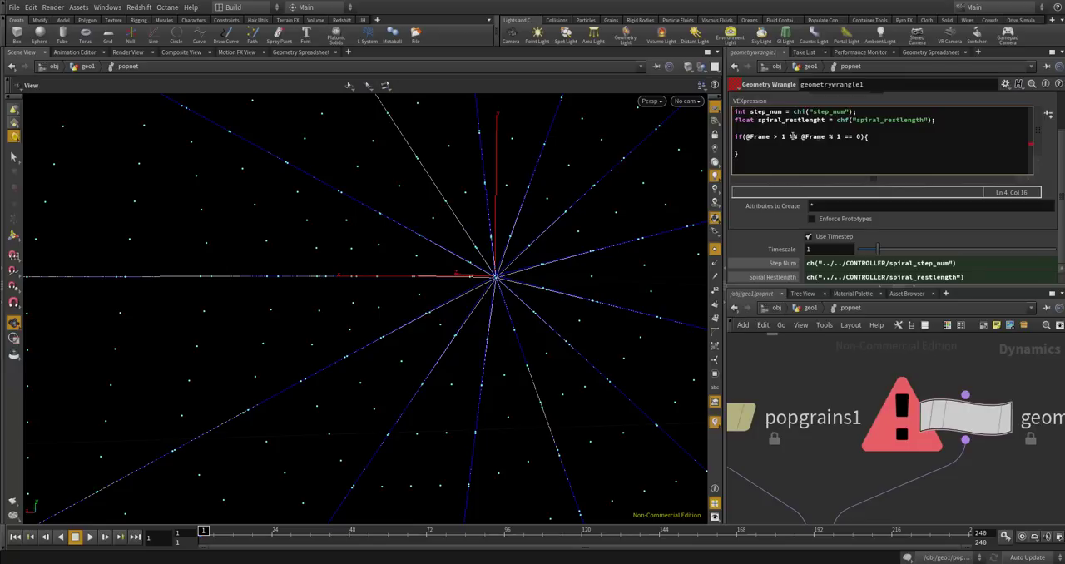
pyautogui.moveTo(798, 137); pyautogui.dragTo(790, 137)
pyautogui.write('&&')
pyautogui.click(835, 386)
pyautogui.click(874, 153)
pyautogui.click(866, 145)
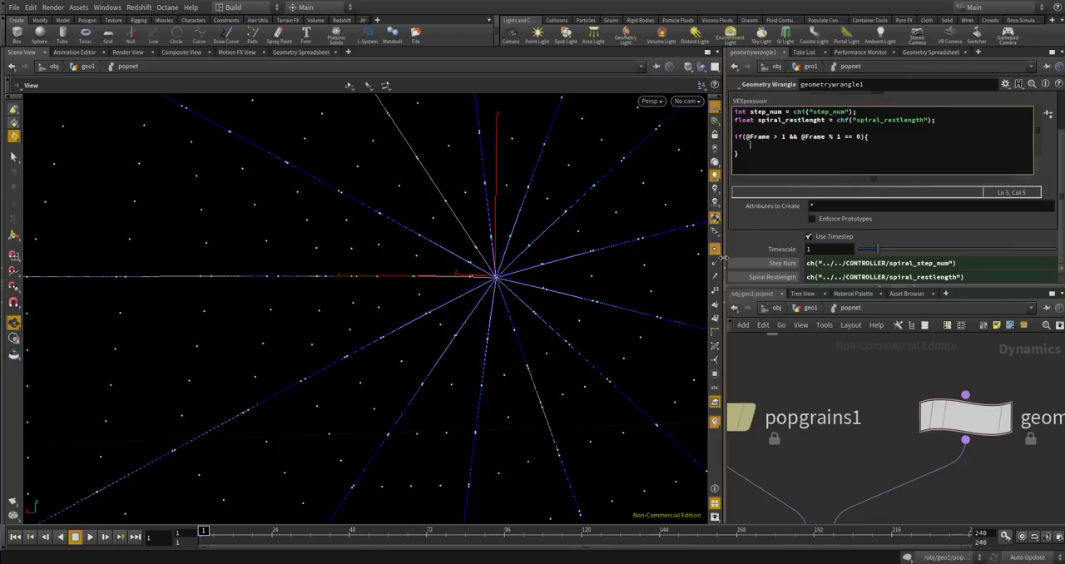
pyautogui.write('if(@pt')
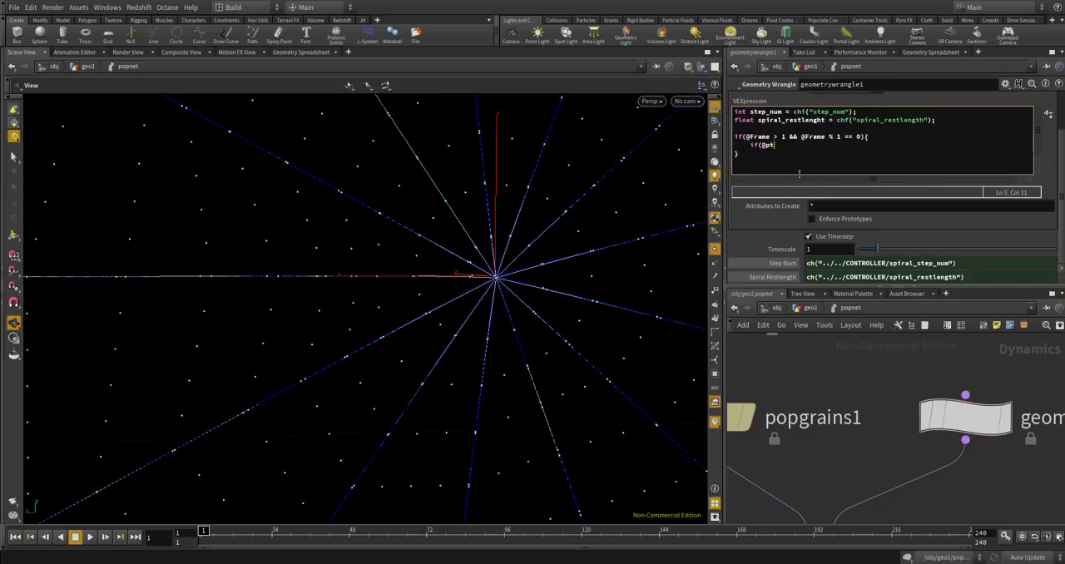
pyautogui.write('num + stepnum < npoints')
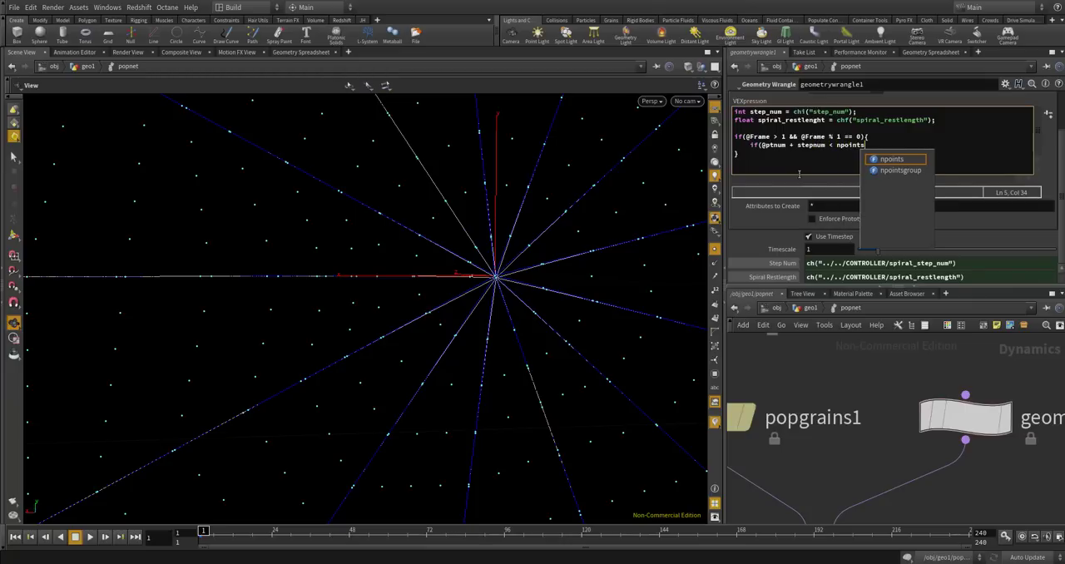
pyautogui.write('(0)')
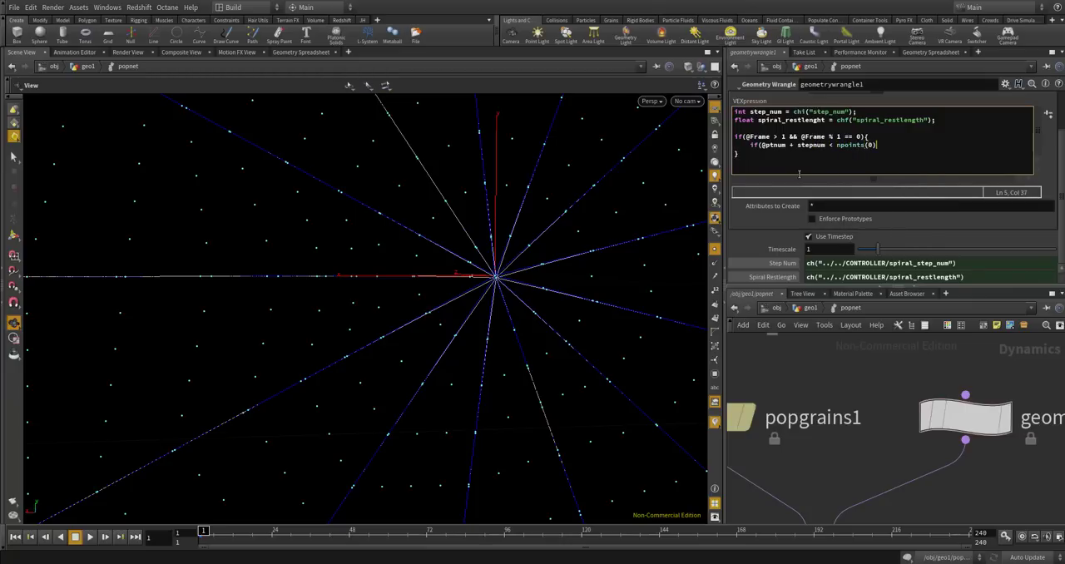
pyautogui.write('-1){')
# Give the nested point-count condition its own curly braces with an empty, indented body line.
pyautogui.press('Return')
pyautogui.write('}')
pyautogui.press('Return')
pyautogui.press('BackSpace')
pyautogui.press('BackSpace')
pyautogui.press('BackSpace')
pyautogui.press('BackSpace')
pyautogui.press('Up')
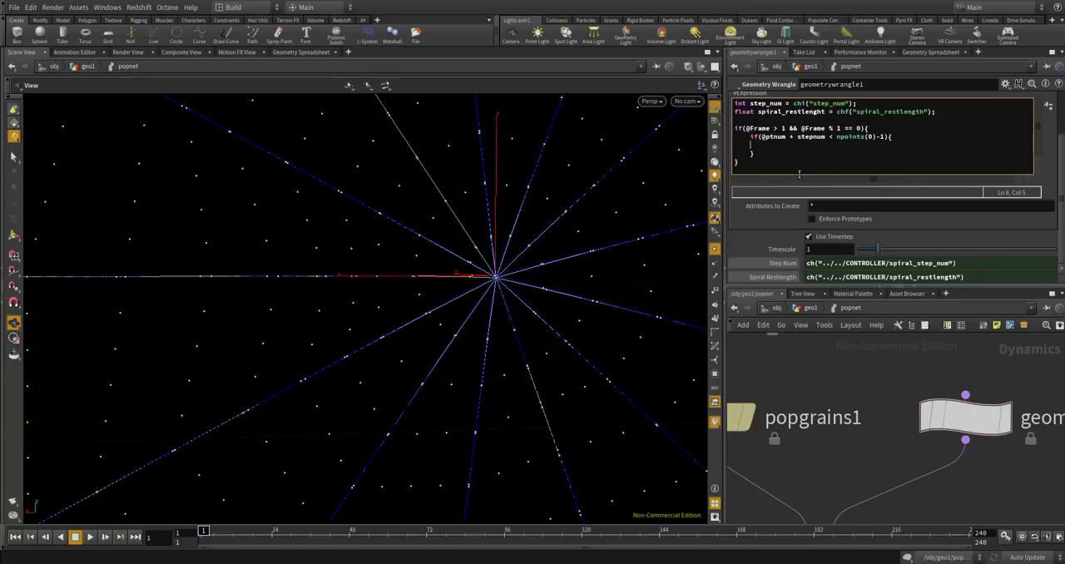
# Inside the nested if, add the loop for(int i=0; i<stepnum; i++) with braces and an empty body line.
pyautogui.click(881, 135)
pyautogui.press('Left')
pyautogui.click(777, 152)
pyautogui.click(781, 147)
pyautogui.write('for(int i=0; i<stepnum; i++')
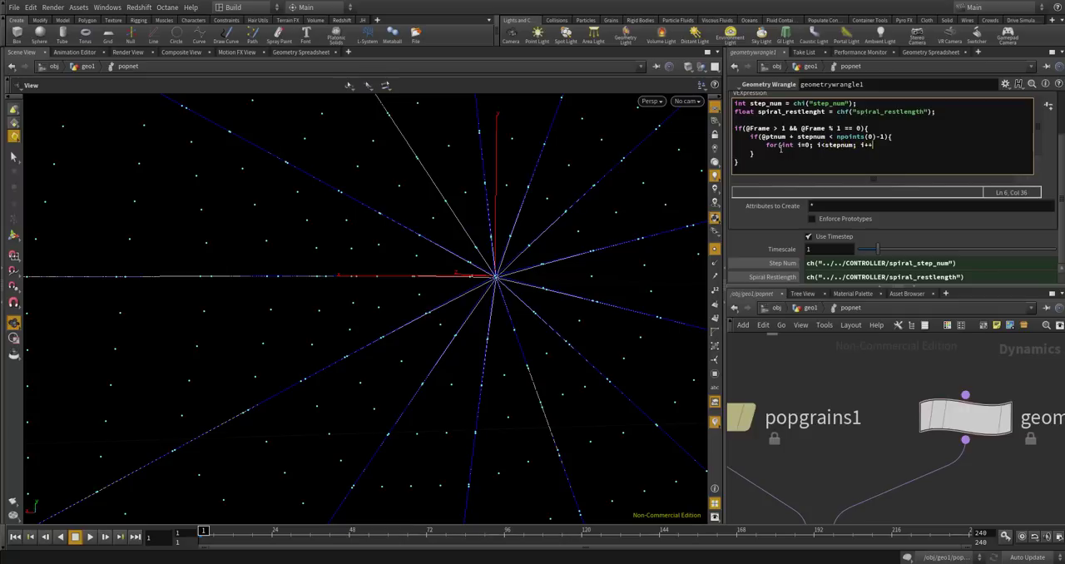
pyautogui.write('){')
pyautogui.press('Return')
pyautogui.write('}')
pyautogui.press('Left')
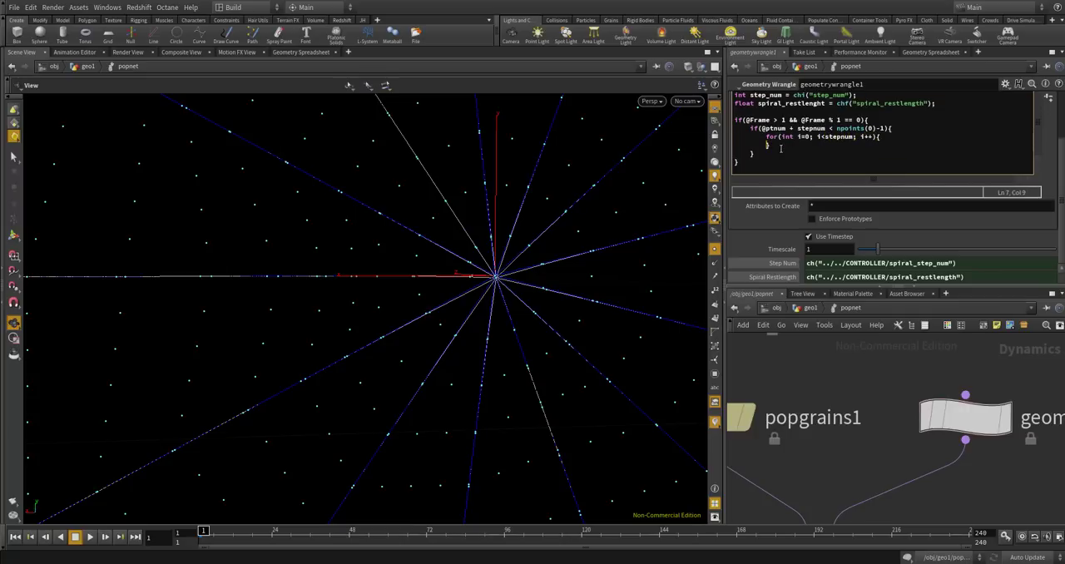
pyautogui.press('Return')
pyautogui.press('Up')
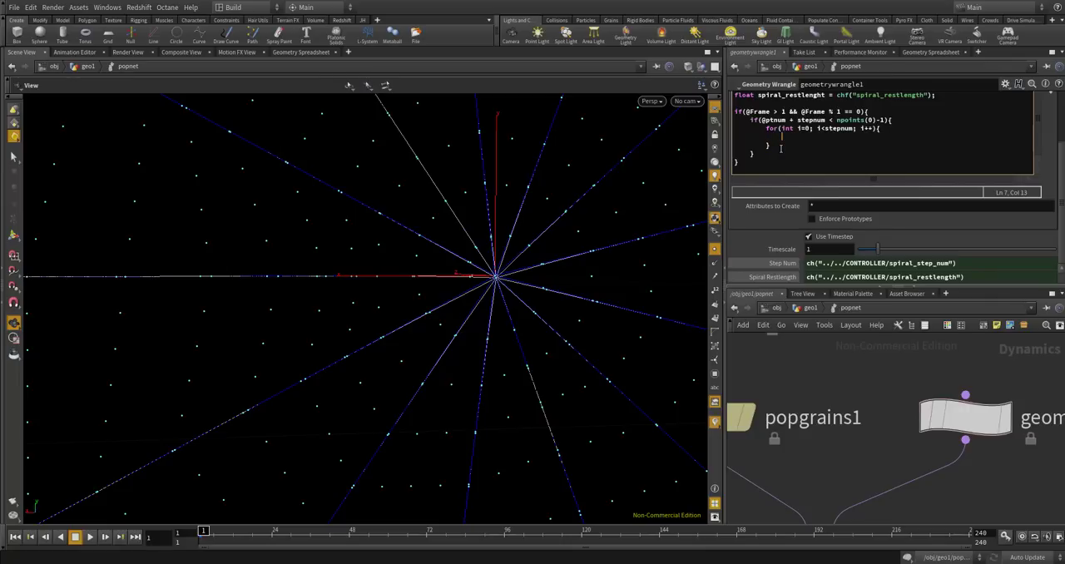
pyautogui.write('int pt1 = @ptnum + i;')
pyautogui.press('Return')
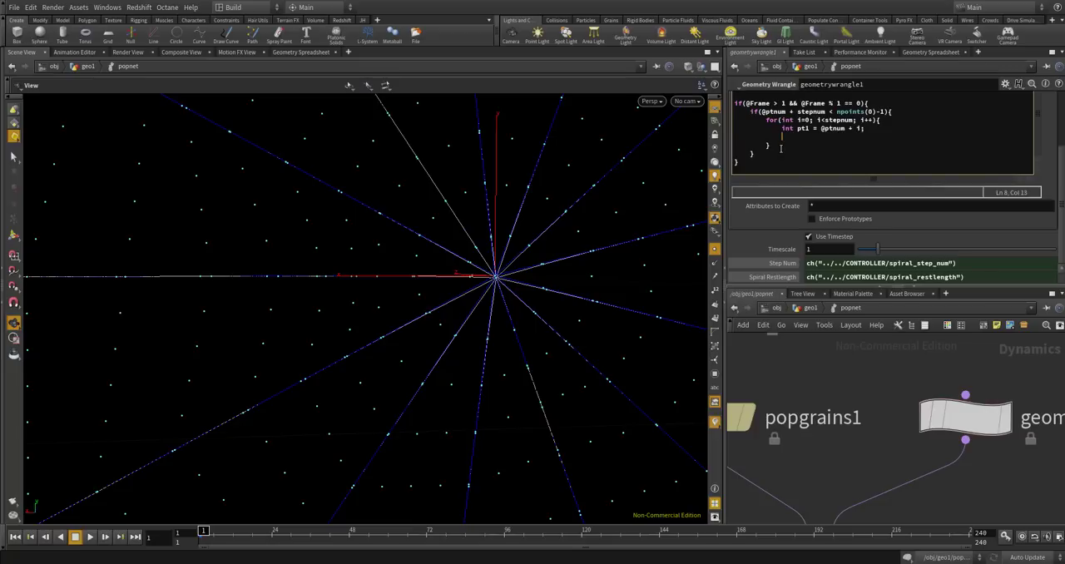
pyautogui.write('int pt2 = @ptnum + i + 1;')
# Change the upper limit in the nested if condition to npoints(0)-2.
pyautogui.moveTo(880, 113); pyautogui.dragTo(884, 113)
pyautogui.write('2')
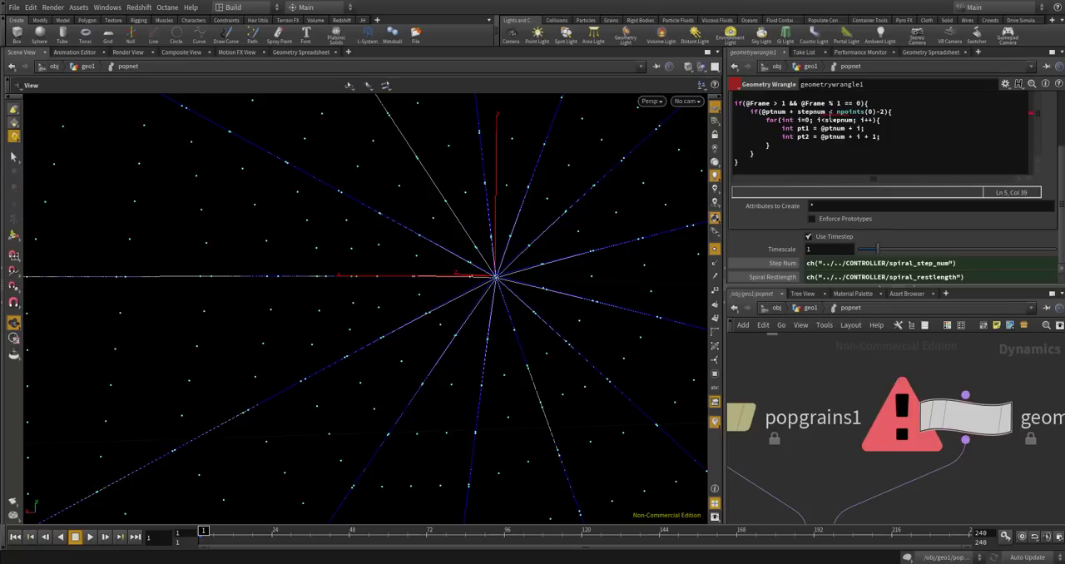
pyautogui.click(889, 110)
pyautogui.write(')')
# Check geometrywrangle1's error details and replace stepnum with step_num in the nested if and the for loop.
pyautogui.moveTo(1056, 184); pyautogui.dragTo(1058, 154)
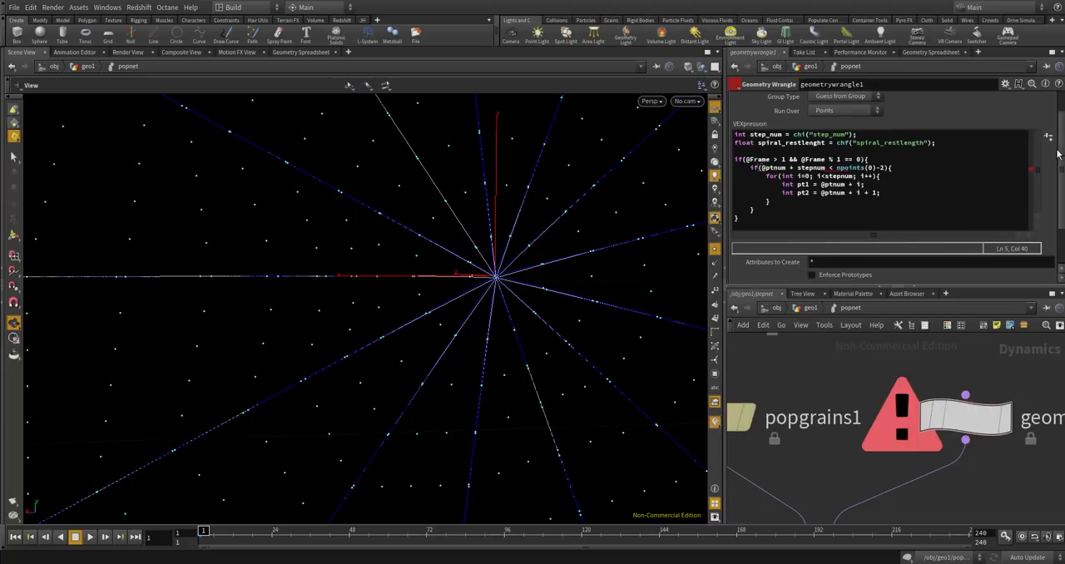
pyautogui.click(907, 415)
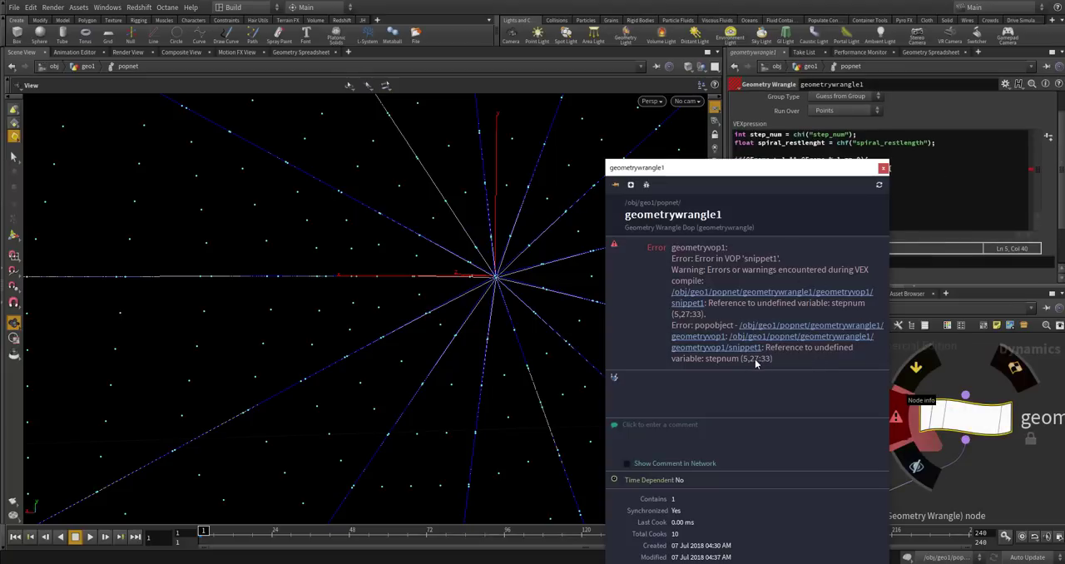
pyautogui.click(883, 168)
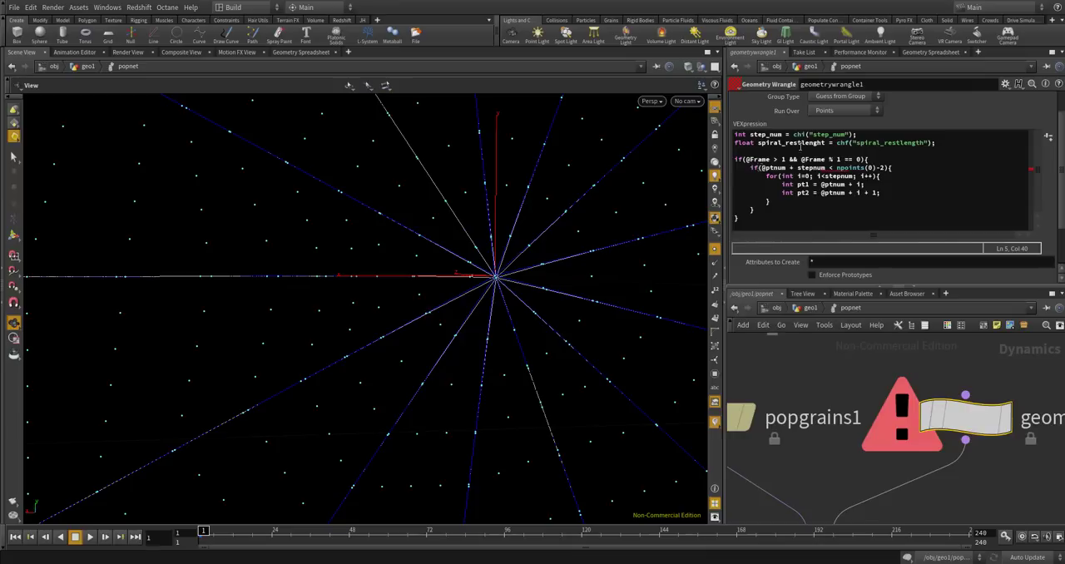
pyautogui.doubleClick(766, 134)
pyautogui.hotkey('ctrl', 'c')
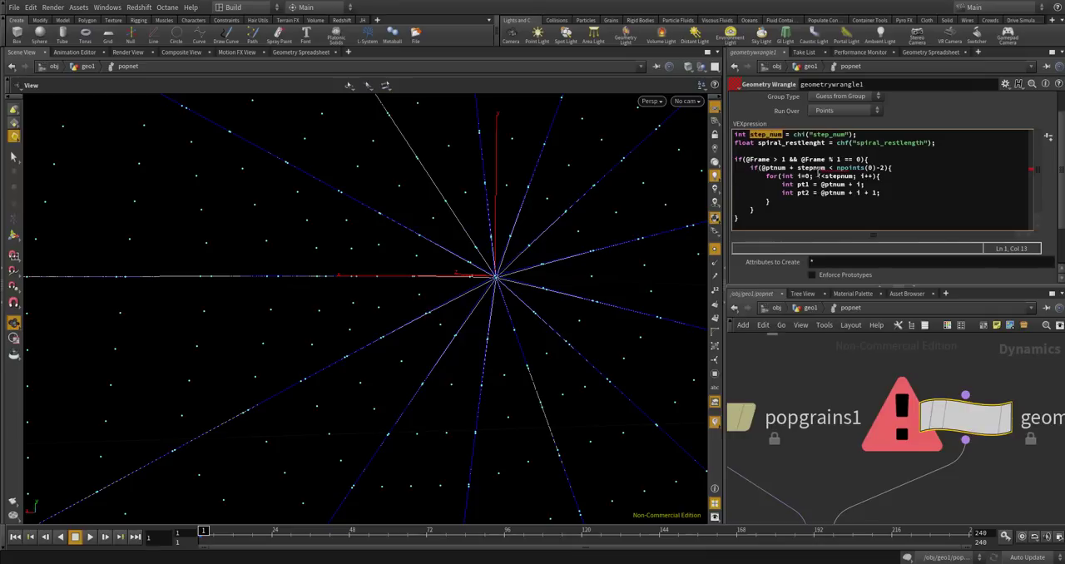
pyautogui.doubleClick(814, 168)
pyautogui.hotkey('ctrl', 'v')
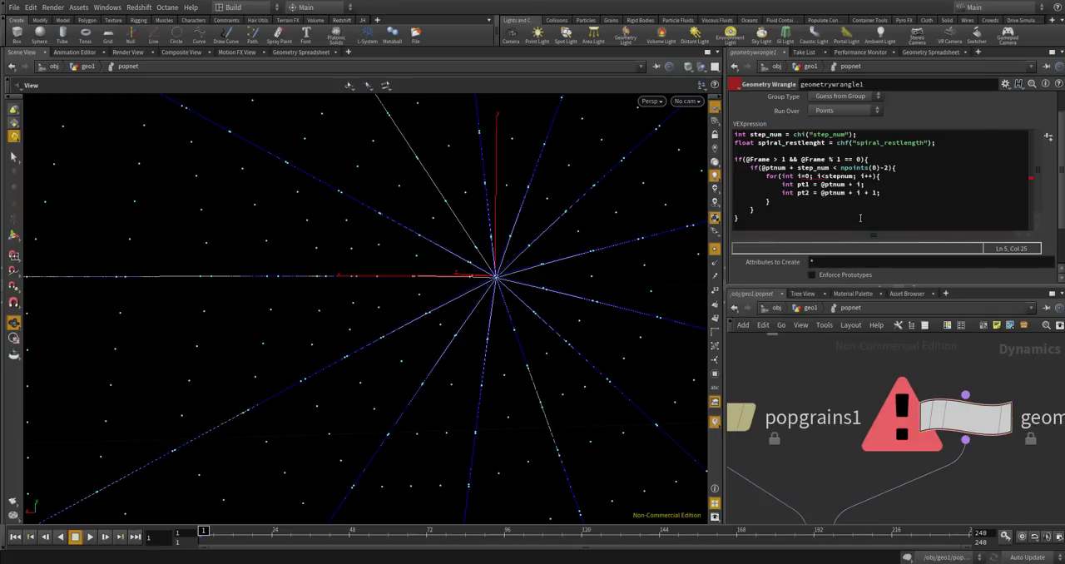
pyautogui.doubleClick(836, 175)
pyautogui.hotkey('ctrl', 'v')
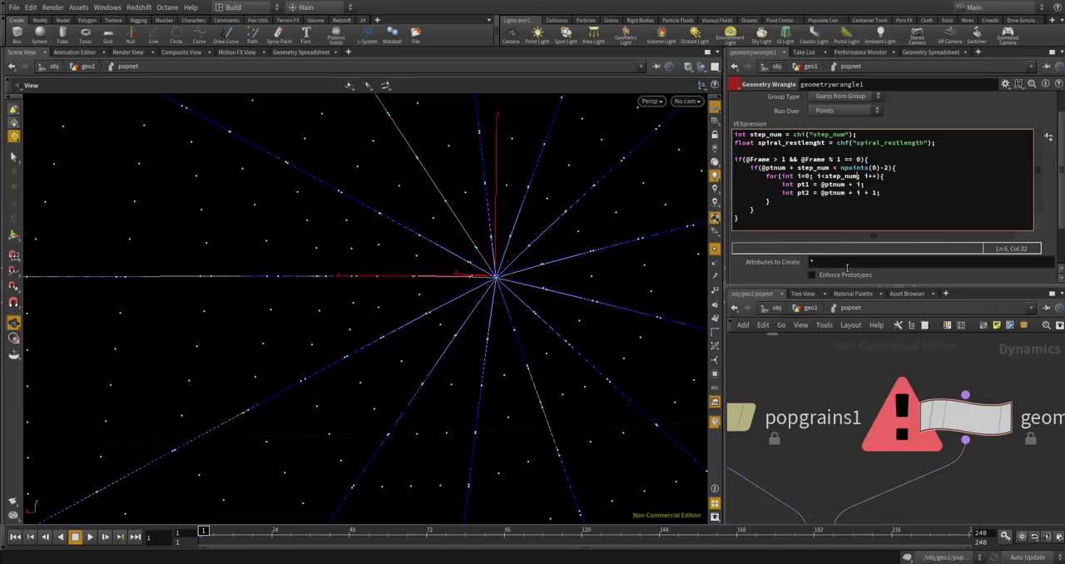
# Leave a blank line after pt2 and declare vector pos1 = point(0, "P", pt1); in the loop.
pyautogui.click(895, 196)
pyautogui.press('Return')
pyautogui.press('Return')
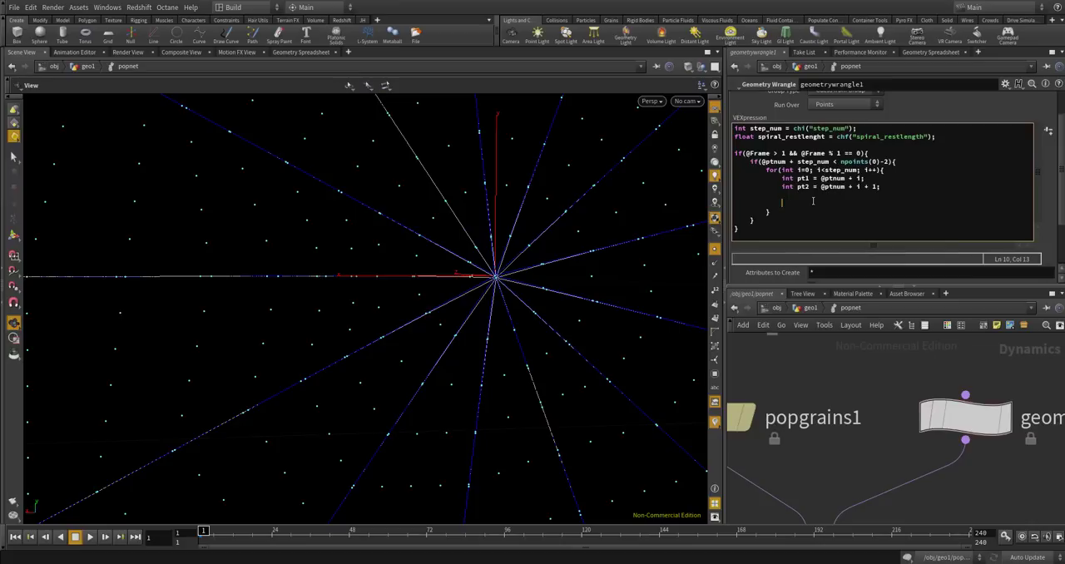
pyautogui.write('vectpr\\')
pyautogui.press('BackSpace')
pyautogui.press('BackSpace')
pyautogui.press('BackSpace')
pyautogui.press('BackSpace')
pyautogui.write('or pos1 = point(0, "P", pt1);')
# Declare vector pos2 = point(0, "P", pt2); on the line below pos1.
pyautogui.press('Return')
pyautogui.write('vecgtor')
pyautogui.press('BackSpace')
pyautogui.press('BackSpace')
pyautogui.press('BackSpace')
pyautogui.press('BackSpace')
pyautogui.press('BackSpace')
pyautogui.write('tor pos2 = point(0, "P", pt2)')
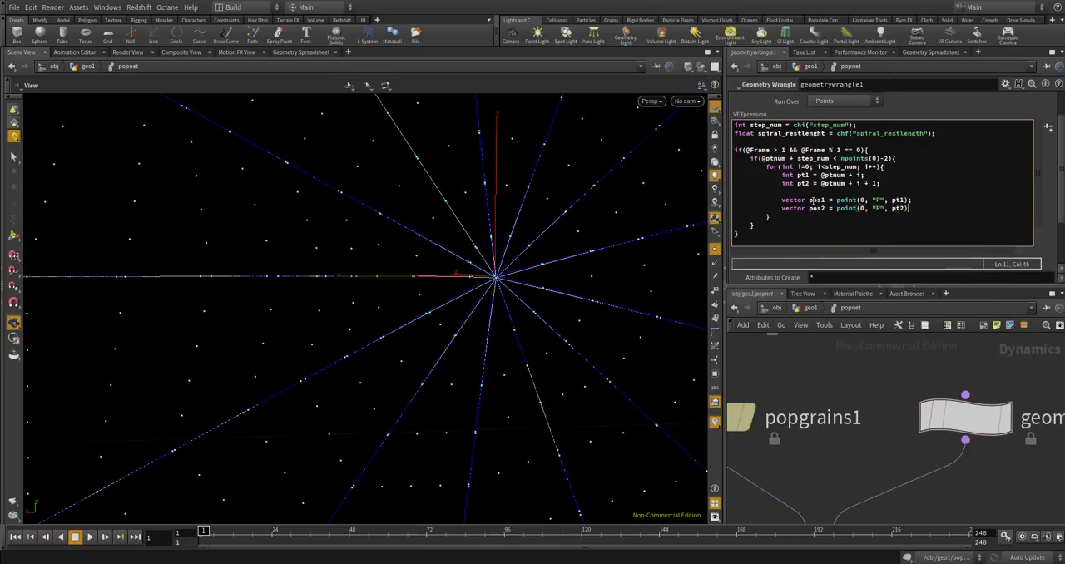
pyautogui.write(';')
# Declare float dist = distance(pos1, pos2); below pos2 in the loop, leaving a blank line after it.
pyautogui.press('Return')
pyautogui.write('float')
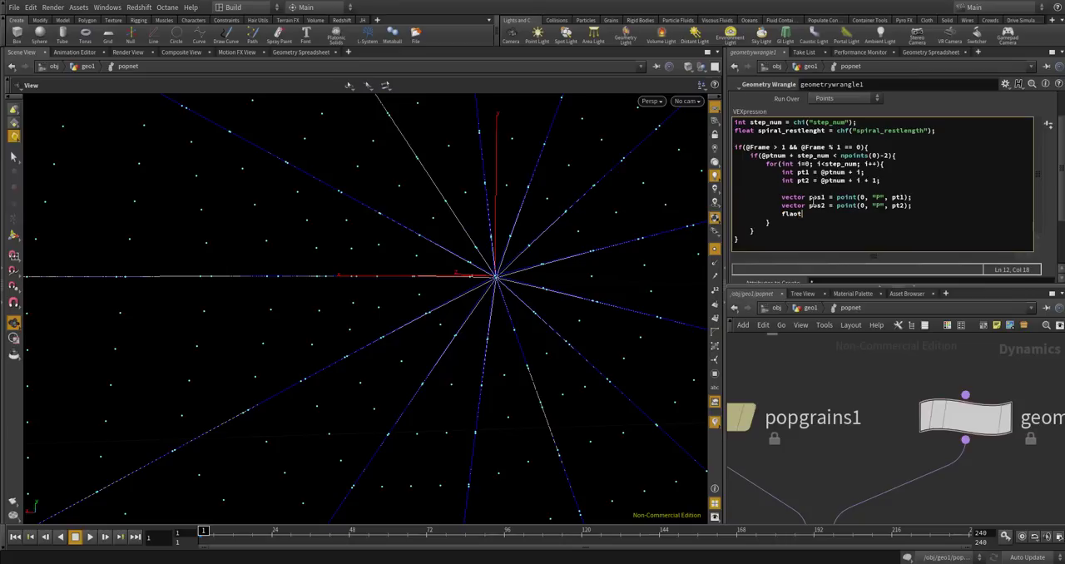
pyautogui.write(' dist =')
pyautogui.press('BackSpace')
pyautogui.press('BackSpace')
pyautogui.press('BackSpace')
pyautogui.press('BackSpace')
pyautogui.press('BackSpace')
pyautogui.press('BackSpace')
pyautogui.press('BackSpace')
pyautogui.press('BackSpace')
pyautogui.press('BackSpace')
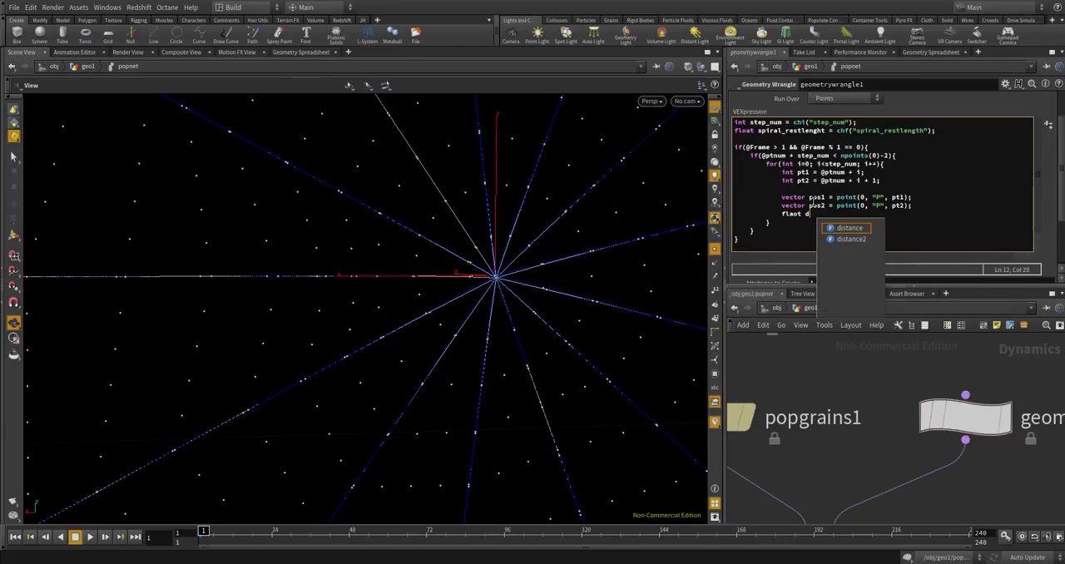
pyautogui.write('oat dist = distan')
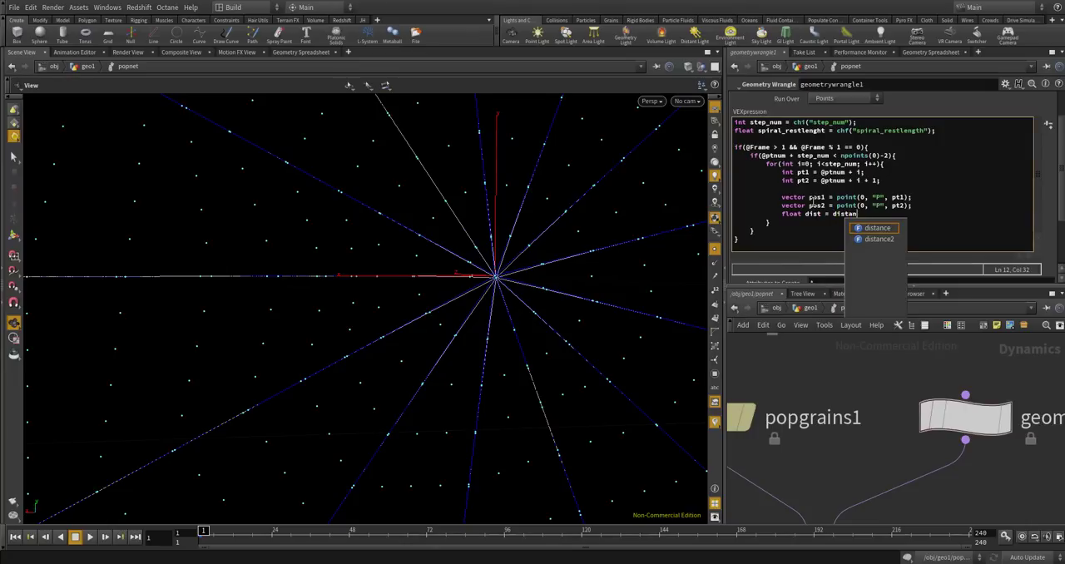
pyautogui.write('ce(pos1, pos2);')
pyautogui.press('Return')
pyautogui.press('Return')
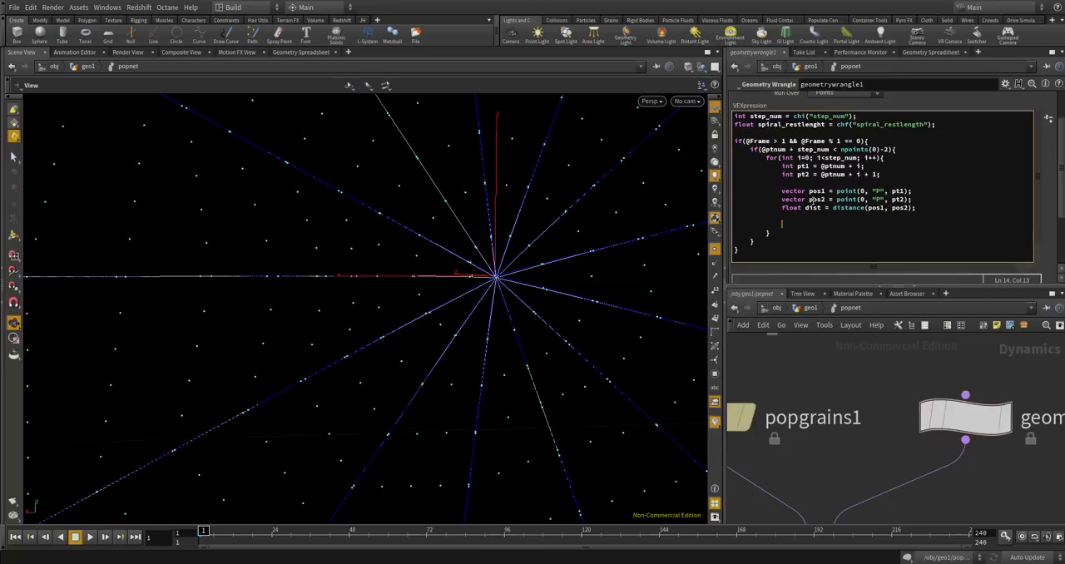
# Add the statement int line = addprim(0, "polyline", pt1, pt2); below the distance declaration.
pyautogui.write('int line = addprim(0, "polylin", pt1, pt2)')
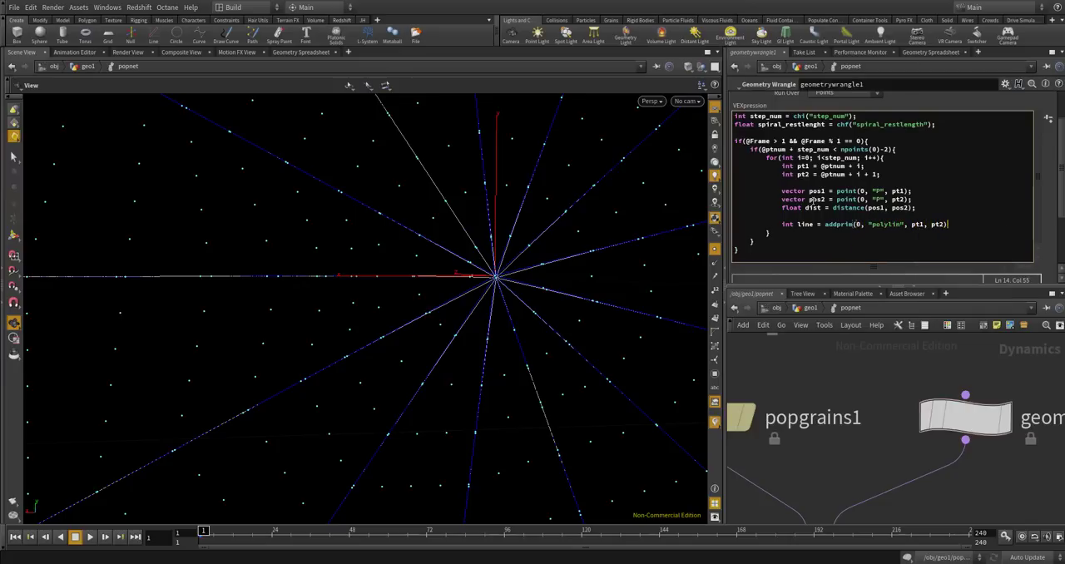
pyautogui.write(';')
pyautogui.press('Return')
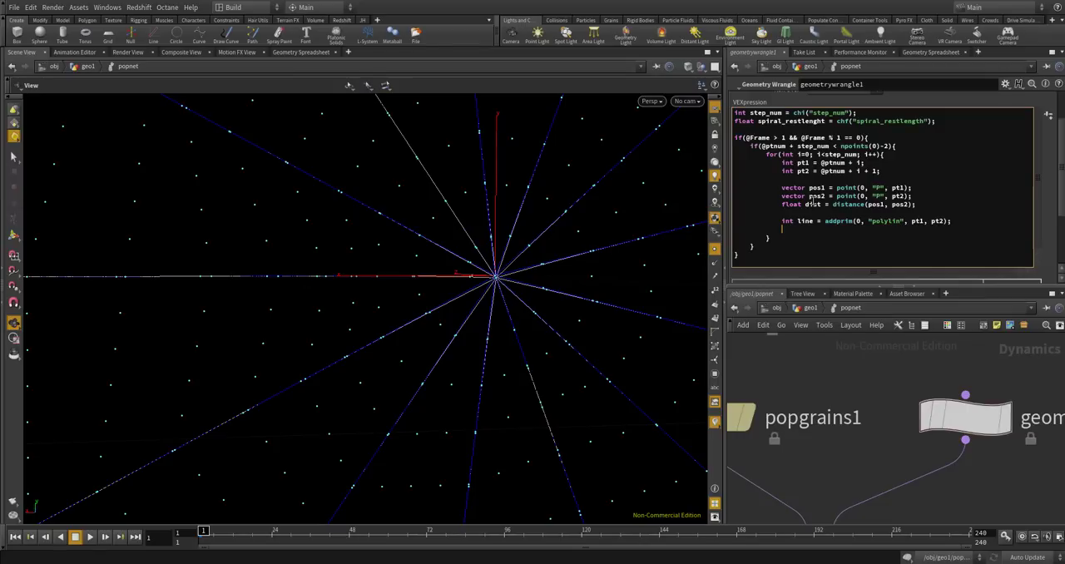
pyautogui.click(903, 221)
pyautogui.write('e')
# Begin a setprimattrib call below the line declaration with the arguments 0, "restlength" and line.
pyautogui.write('setprm')
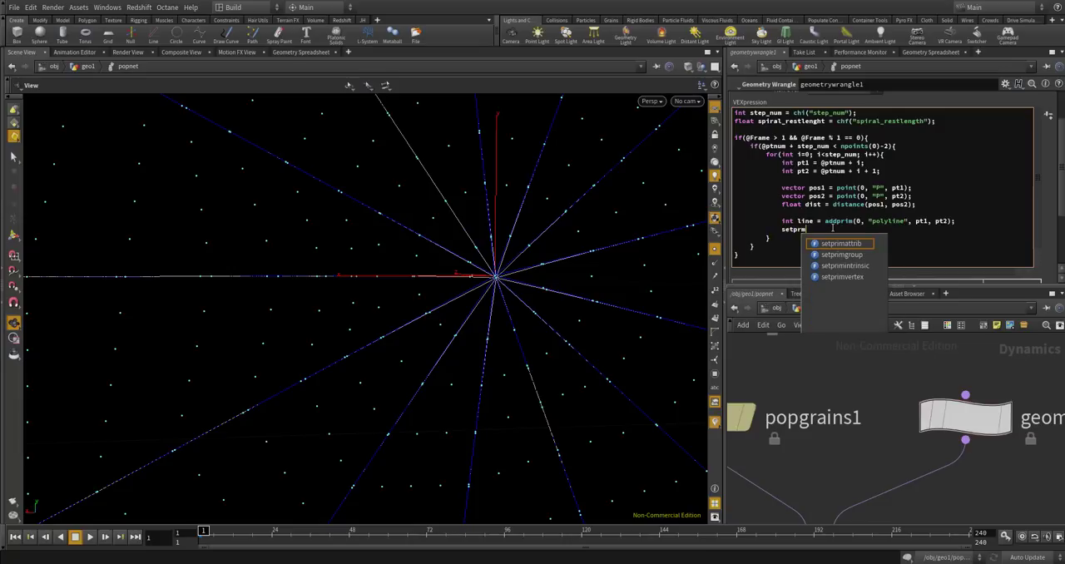
pyautogui.press('BackSpace')
pyautogui.write('imattr')
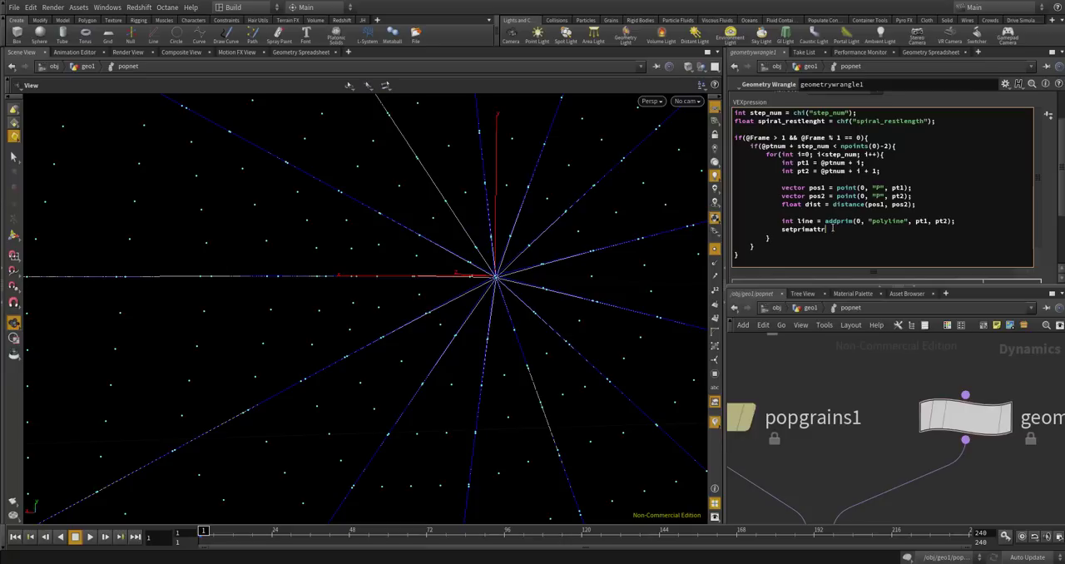
pyautogui.press('BackSpace')
pyautogui.press('BackSpace')
pyautogui.press('BackSpace')
pyautogui.write('ttrib(0, "restlength", line,')
# Shorten the float variable's name to spiral_restlengh in its declaration.
pyautogui.doubleClick(787, 121)
pyautogui.click(824, 121)
pyautogui.press('BackSpace')
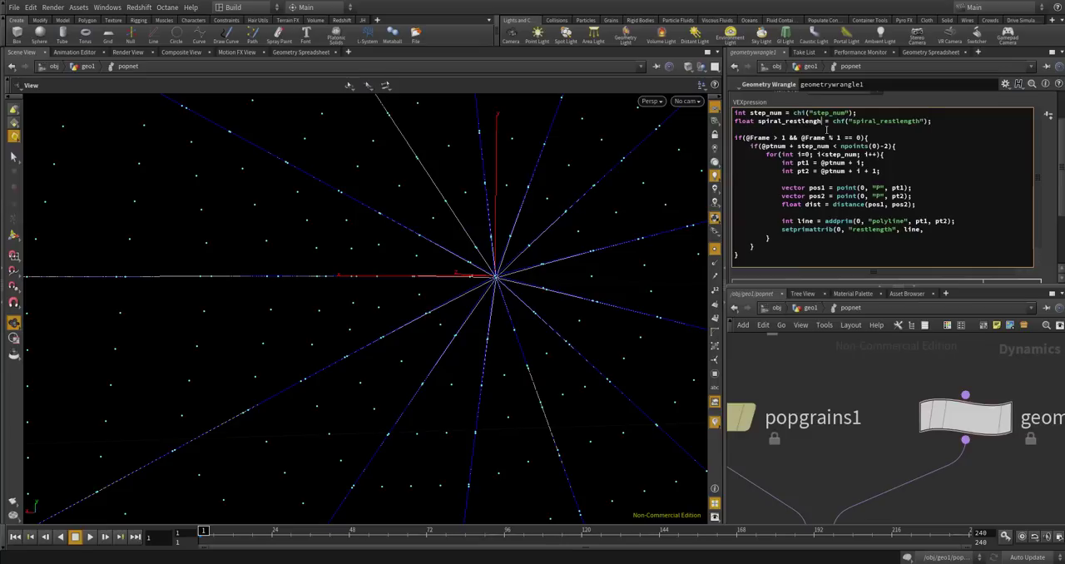
pyautogui.doubleClick(807, 121)
pyautogui.hotkey('ctrl', 'v')
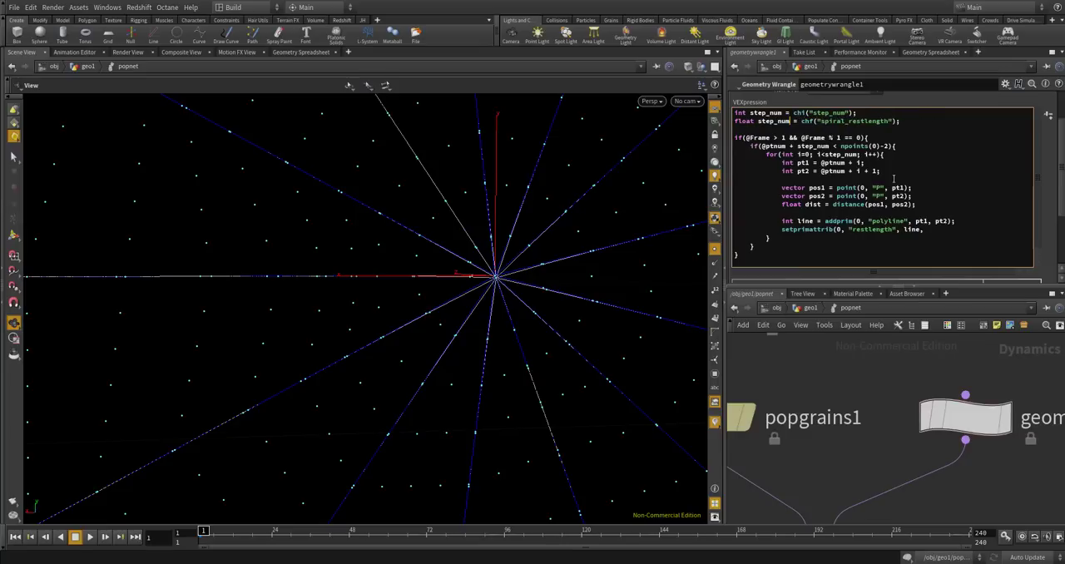
pyautogui.hotkey('ctrl', 'z')
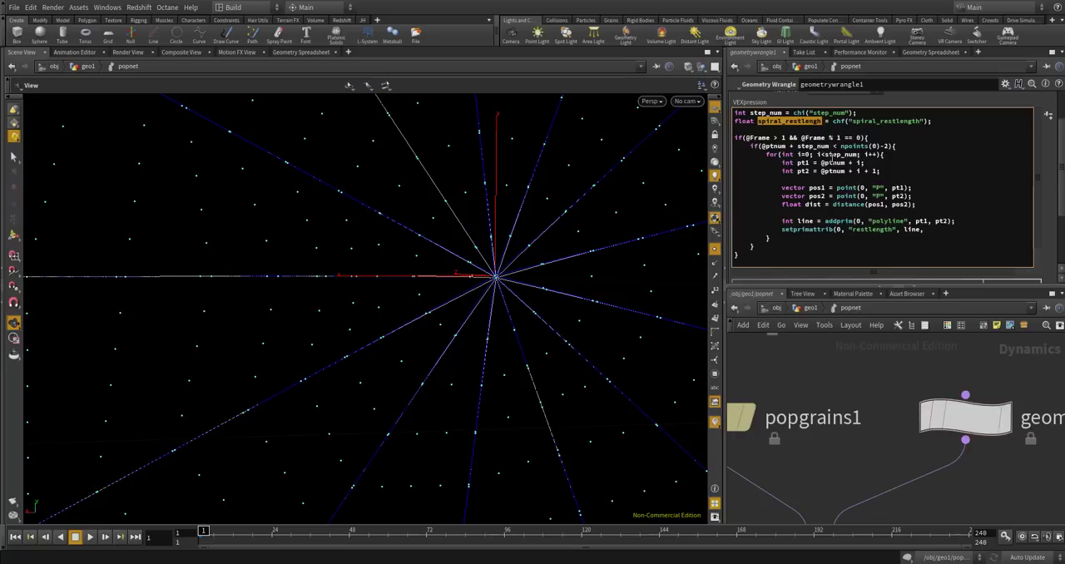
# Copy spiral_restlengh into the setprimattrib call as its value and close the statement.
pyautogui.hotkey('ctrl', 'c')
pyautogui.click(924, 229)
pyautogui.hotkey('ctrl', 'v')
pyautogui.write(');')
pyautogui.press('Return')
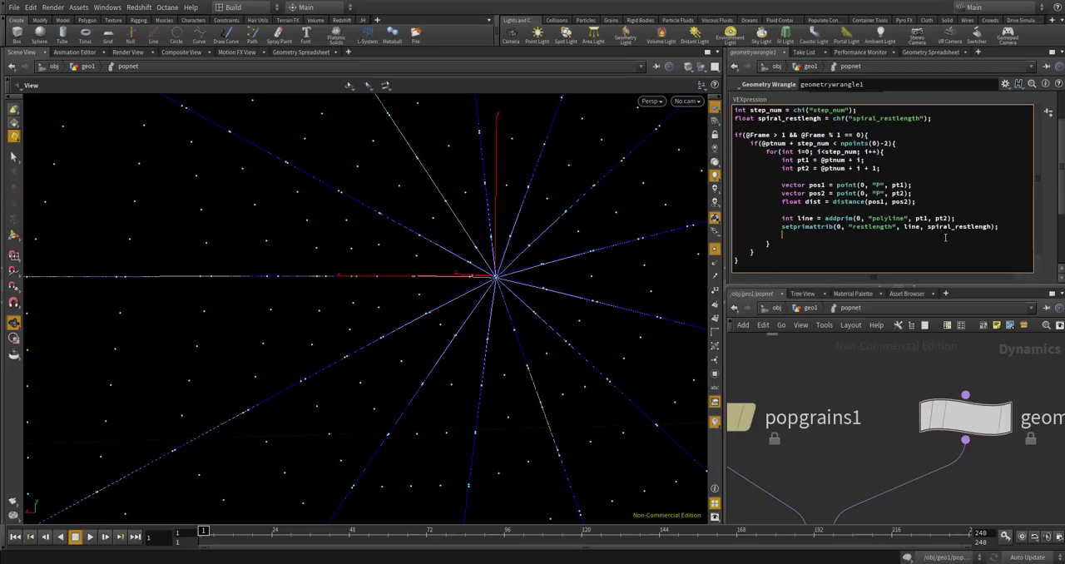
# Add an if(inpointgroup(0, "const", pt2) == 0){ } block after a blank line below setprimattrib.
pyautogui.press('Return')
pyautogui.write('if(inpointgroup("0, ')
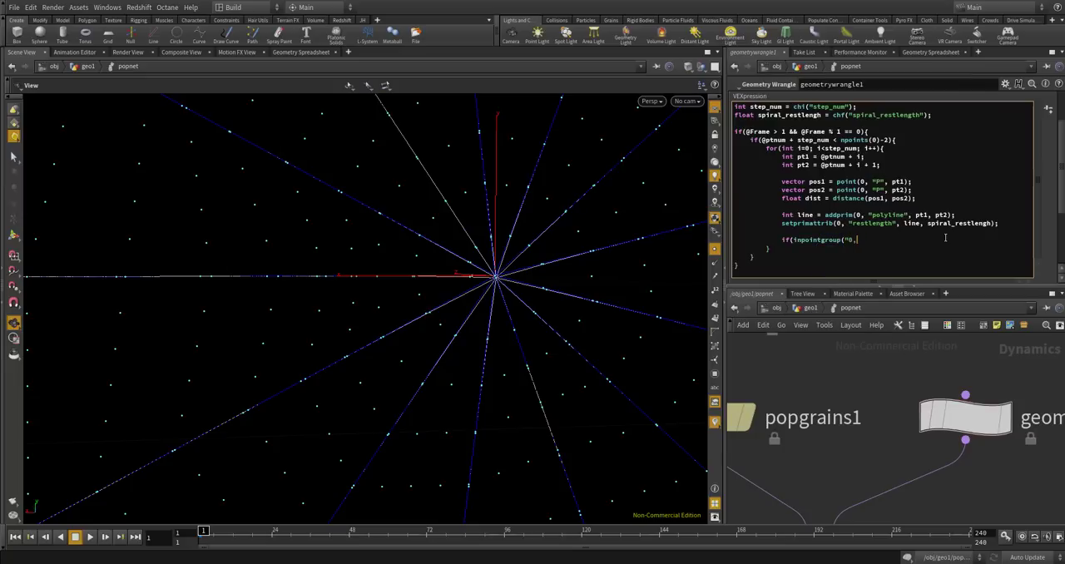
pyautogui.press('BackSpace')
pyautogui.press('BackSpace')
pyautogui.press('BackSpace')
pyautogui.press('BackSpace')
pyautogui.write('0, "const", pt2')
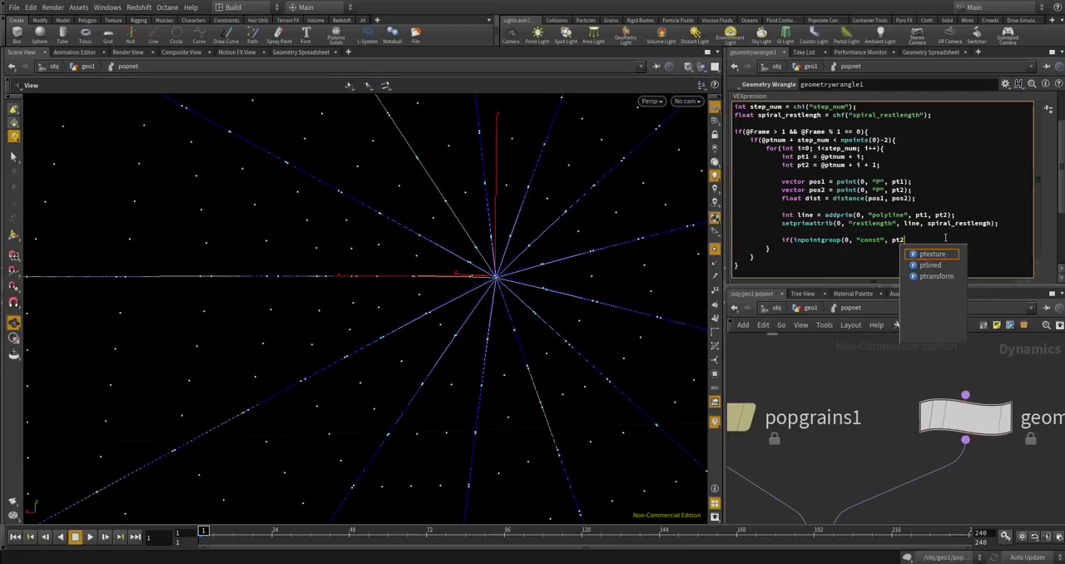
pyautogui.write(') == 0')
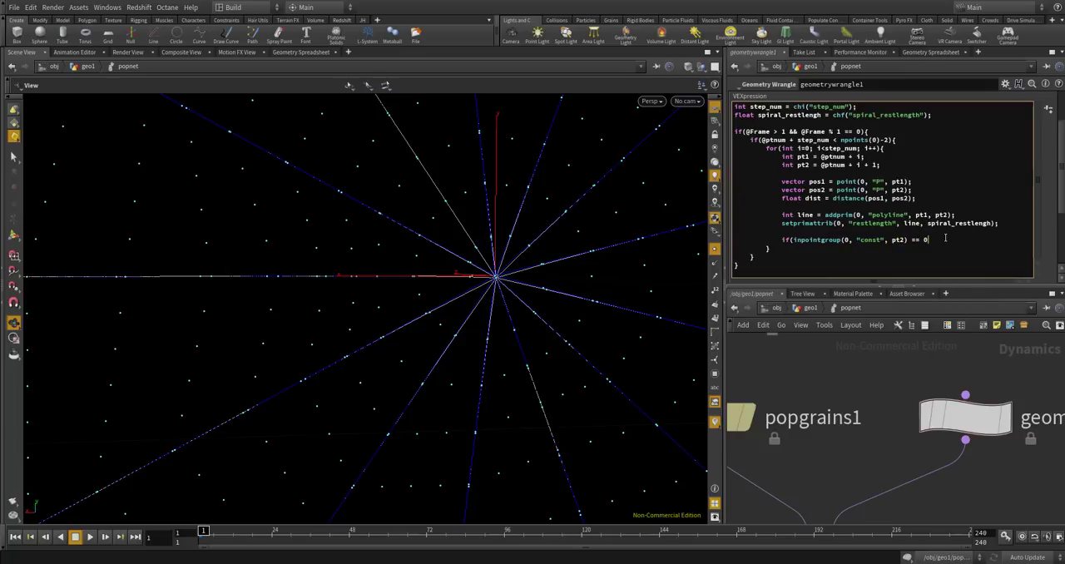
pyautogui.write('){')
pyautogui.press('Return')
pyautogui.write('}')
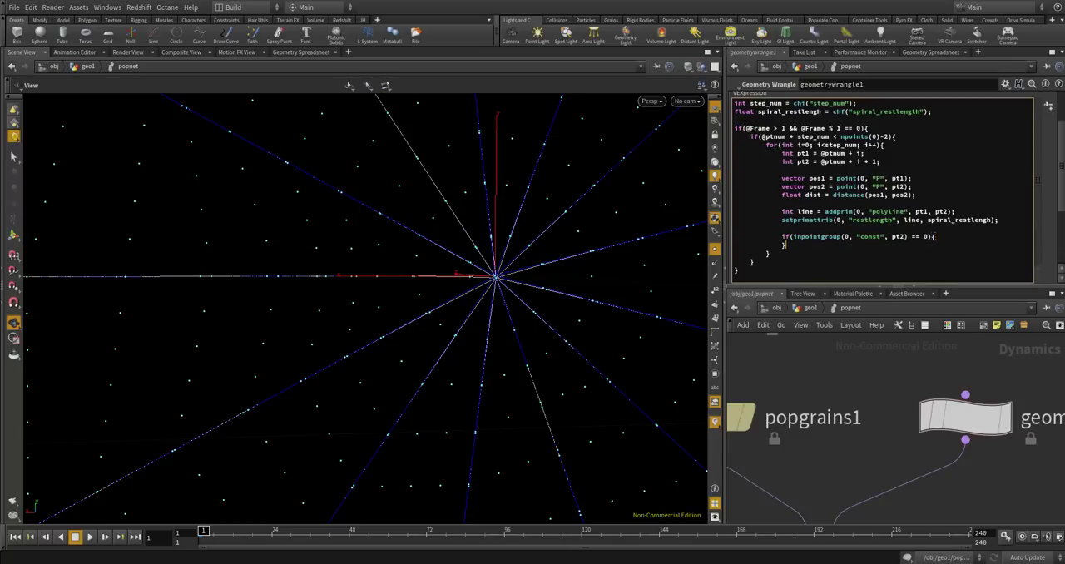
# Inside the inpointgroup block, add setpointattrib(0, "targetweight", pt2, 0);.
pyautogui.click(958, 236)
pyautogui.press('Return')
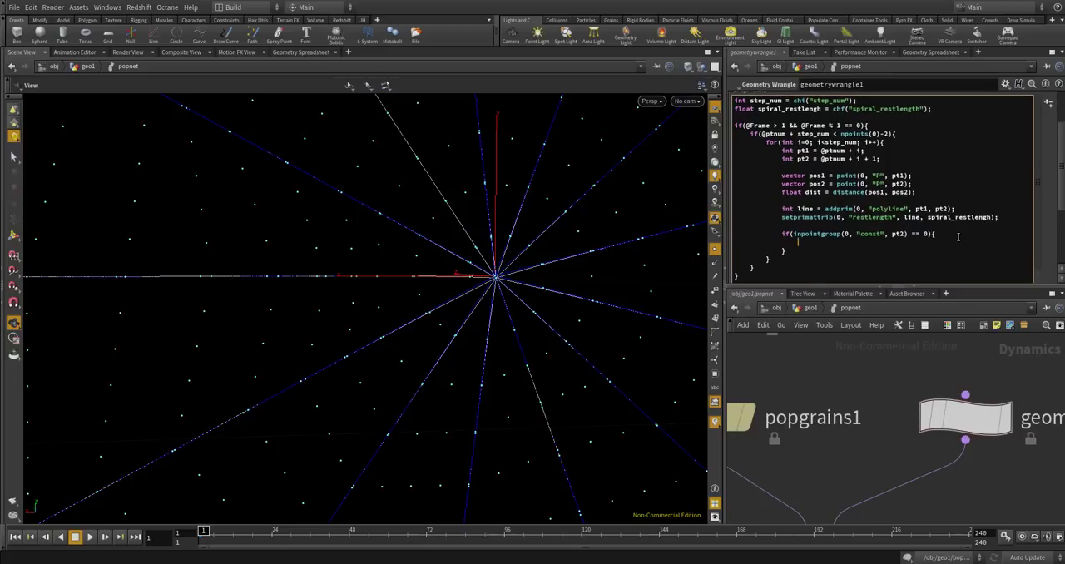
pyautogui.write('setpointatt')
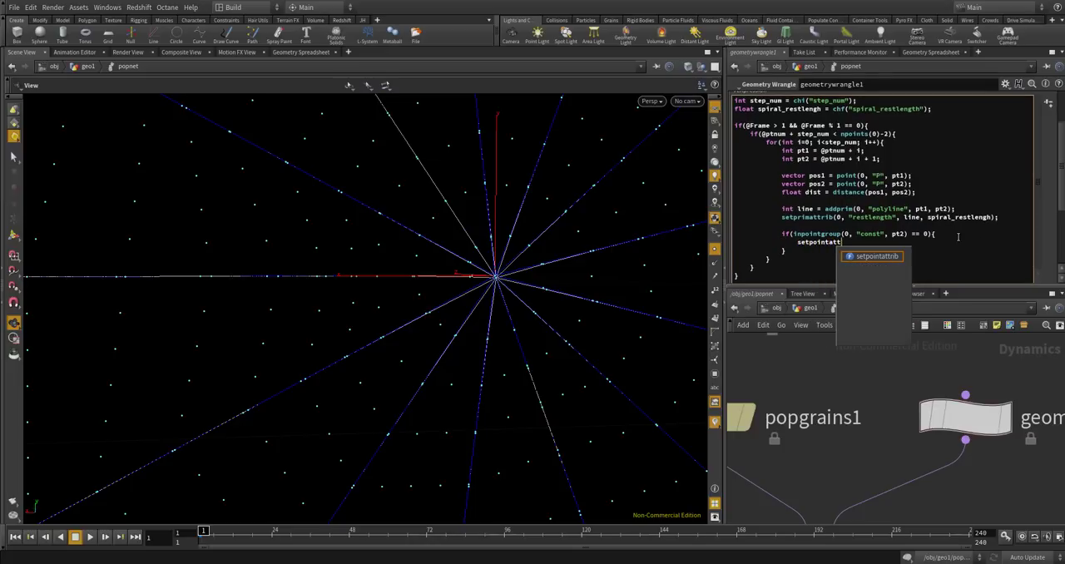
pyautogui.write('rib(0, "ta')
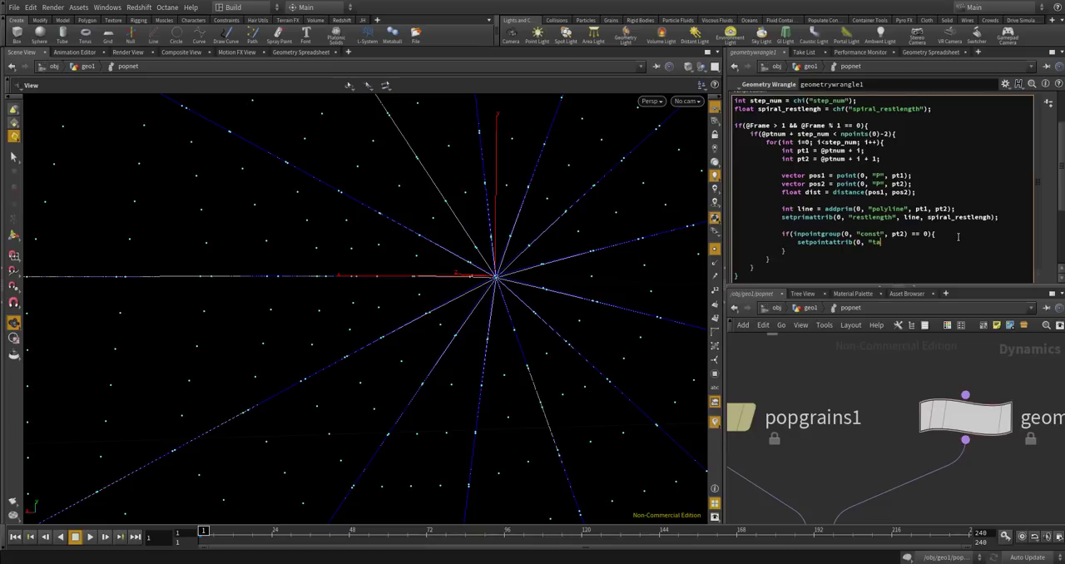
pyautogui.write('rgetweight", pt2, 0);')
# Add setpointgroup(0, "unused", pt2, 0); below the targetweight line.
pyautogui.click(970, 242)
pyautogui.press('Return')
pyautogui.write('setpointgr')
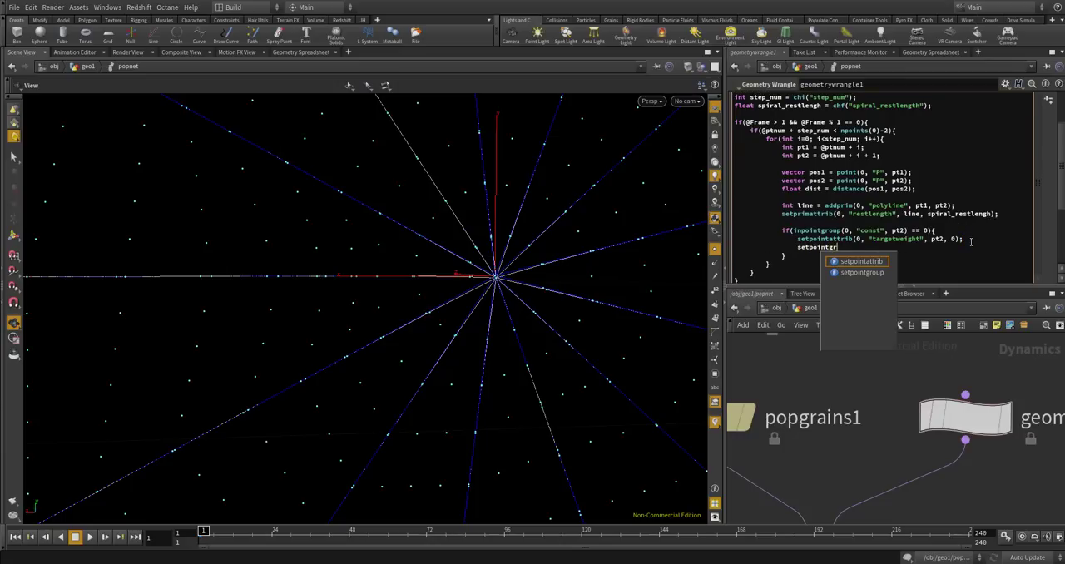
pyautogui.press('Return')
pyautogui.write('(0, "unu')
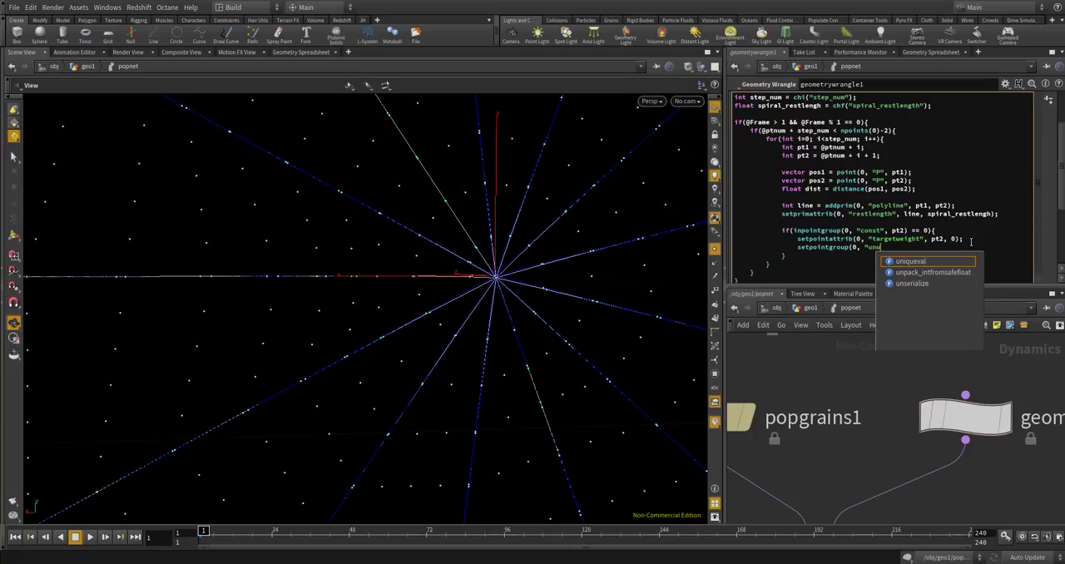
pyautogui.write('sed", pt2, 0);')
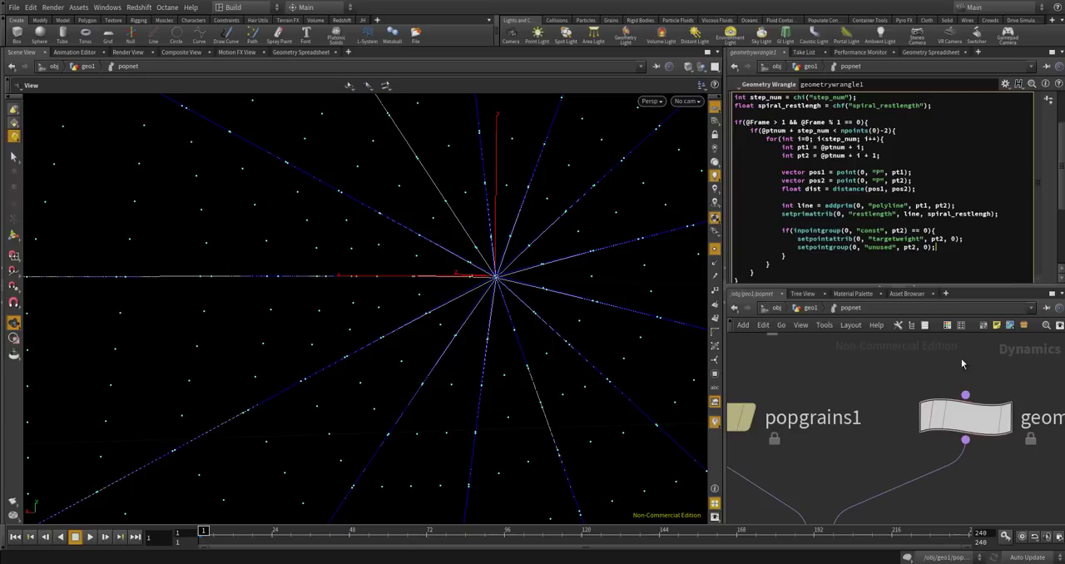
pyautogui.scroll(-2, 998, 229)
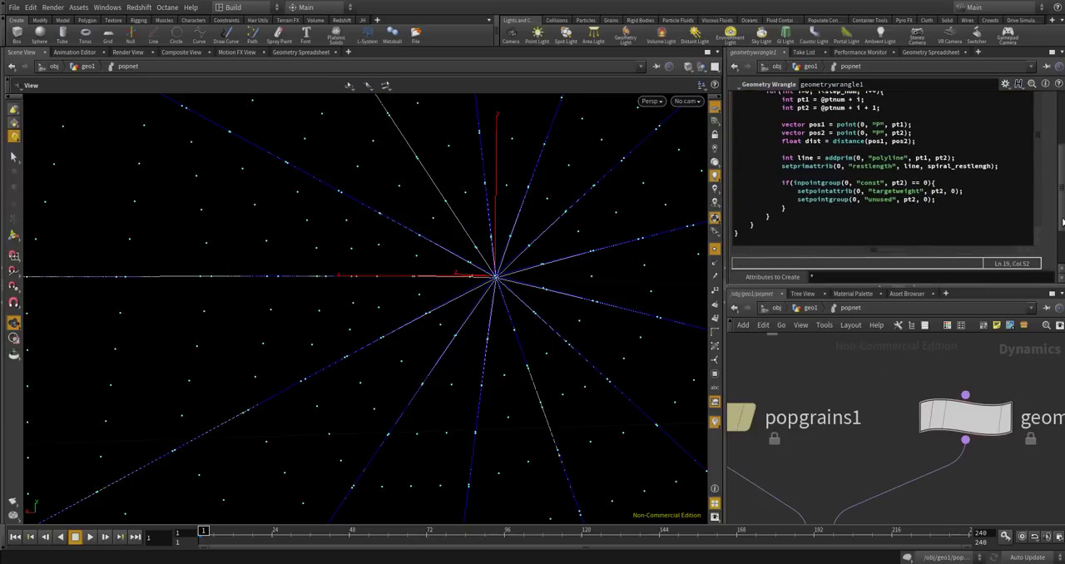
pyautogui.click(806, 219)
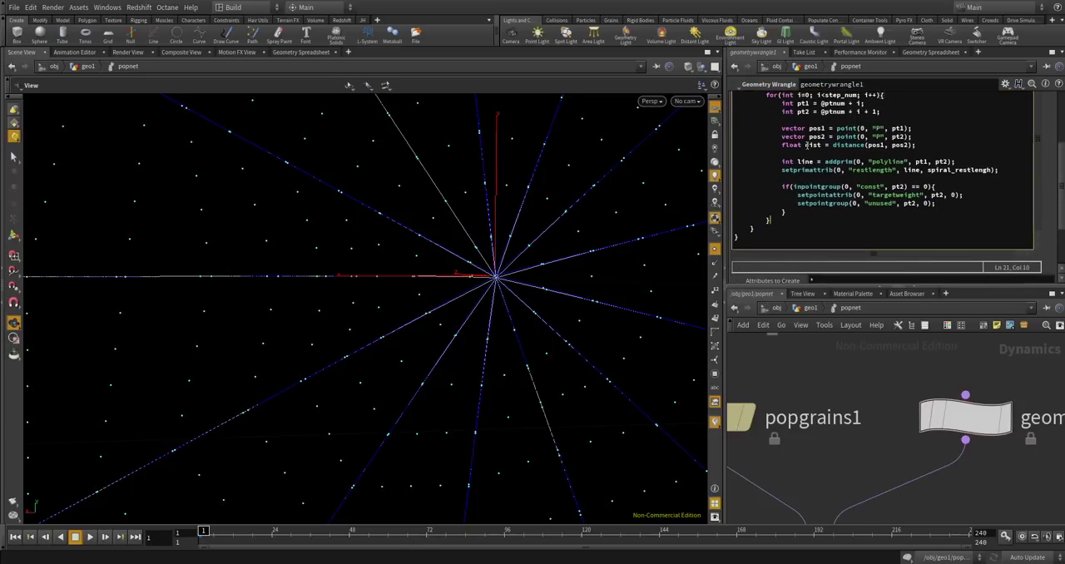
pyautogui.press('Return')
pyautogui.press('Return')
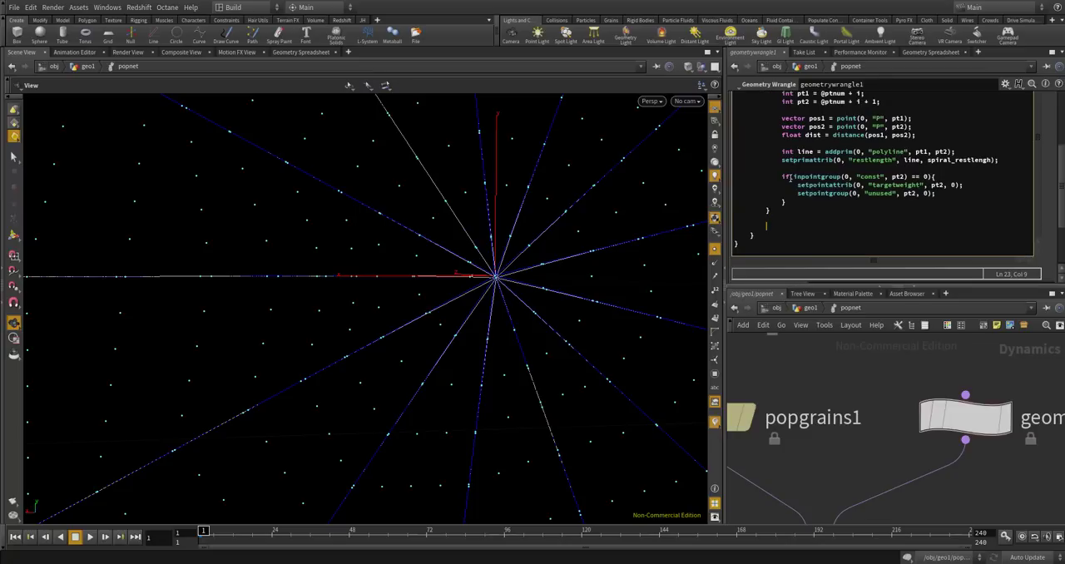
pyautogui.write('set@')
pyautogui.press('BackSpace')
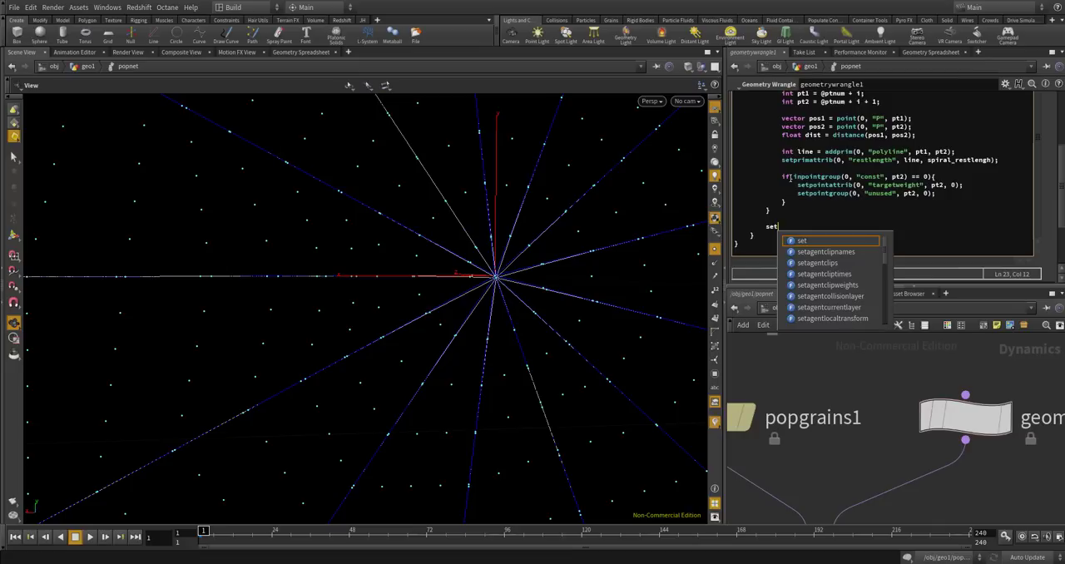
pyautogui.write('point(')
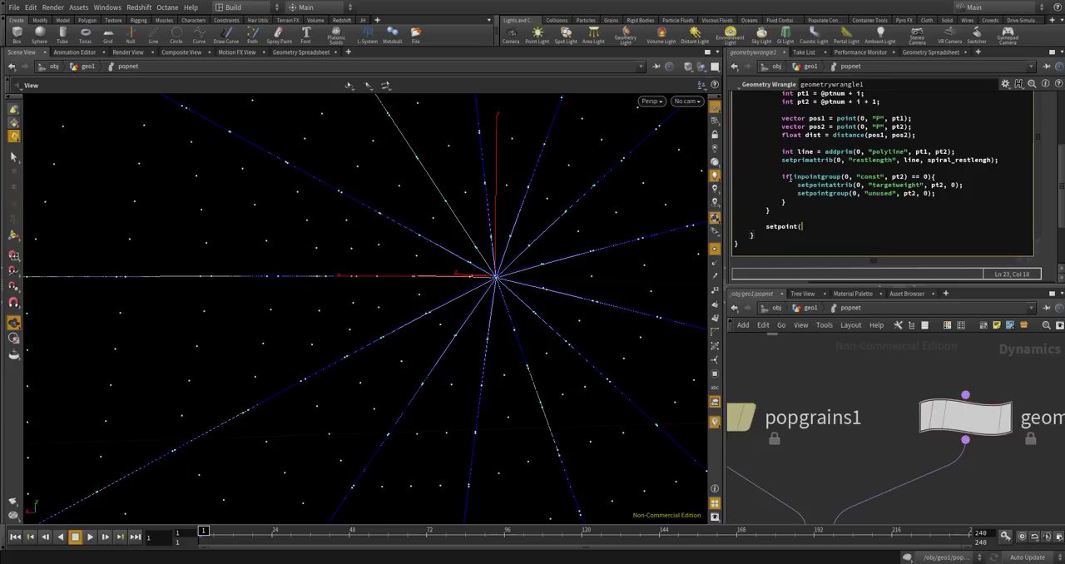
pyautogui.press('BackSpace')
pyautogui.write('group')
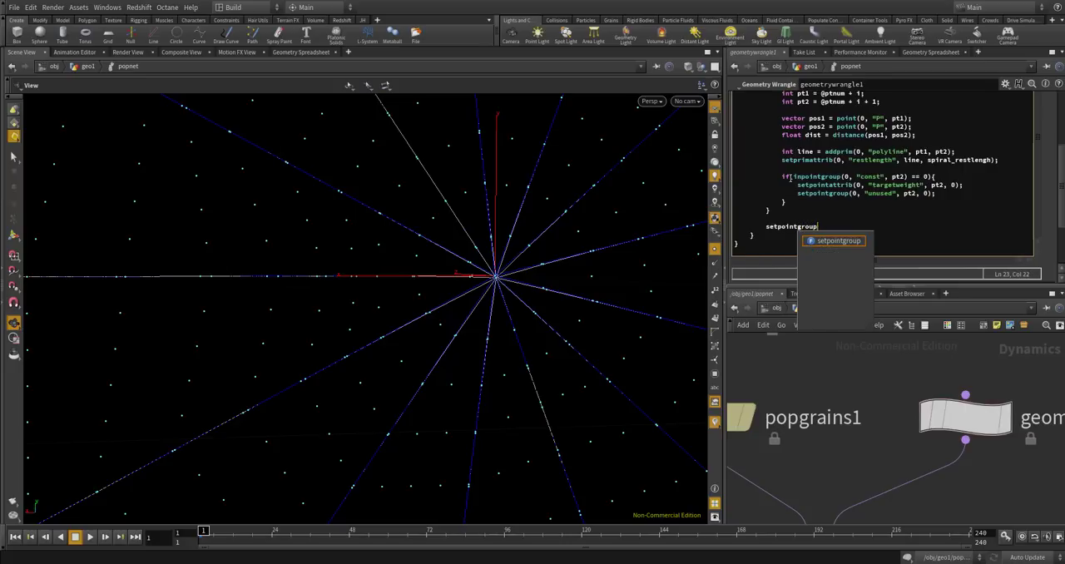
pyautogui.write('(0, "st')
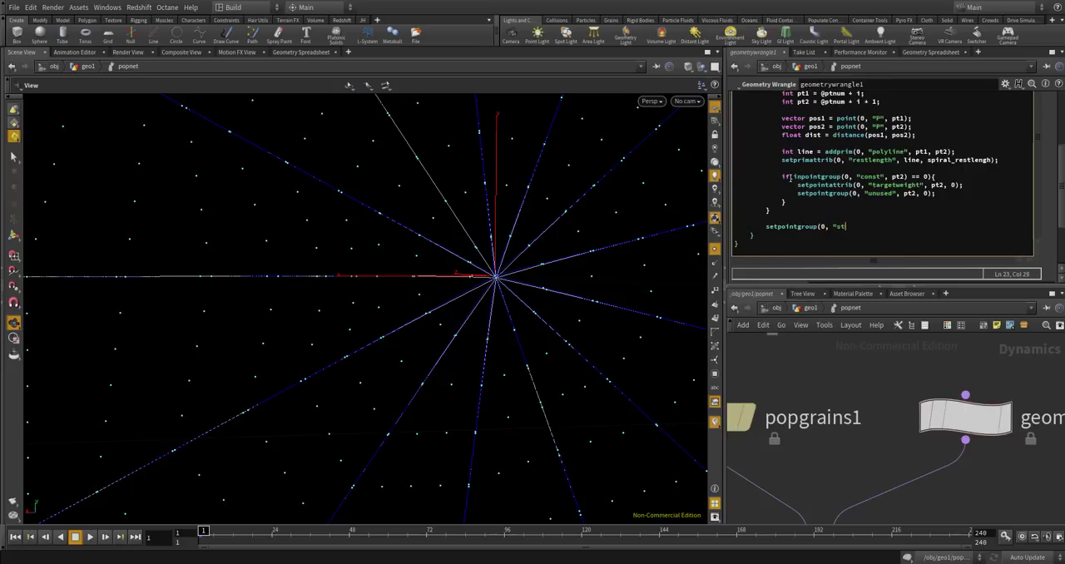
pyautogui.write('art", @ptnum, 0);')
pyautogui.press('Return')
pyautogui.write('setpointgroup(0, "st')
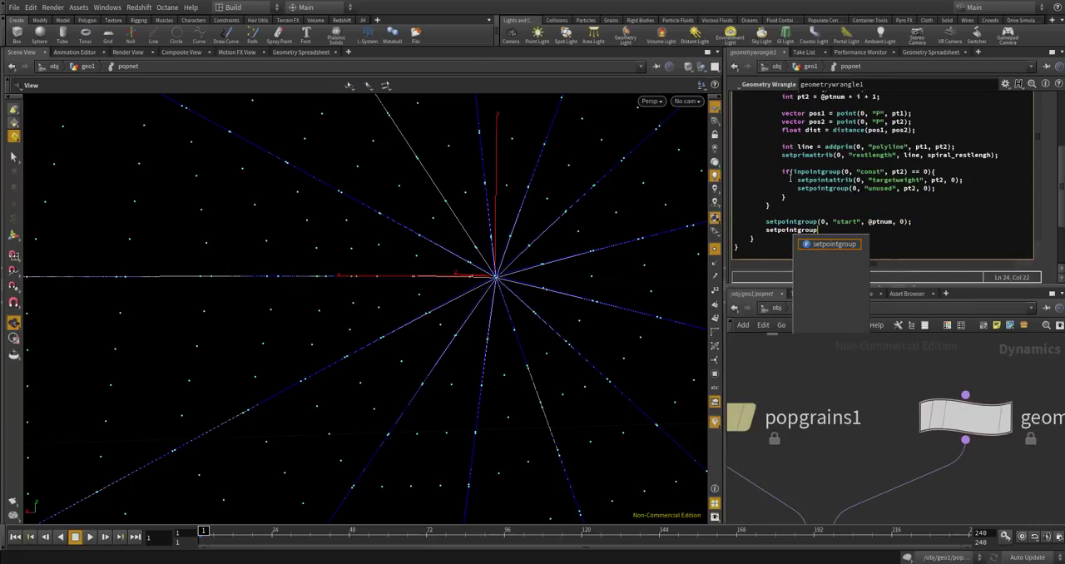
pyautogui.write('art", ')
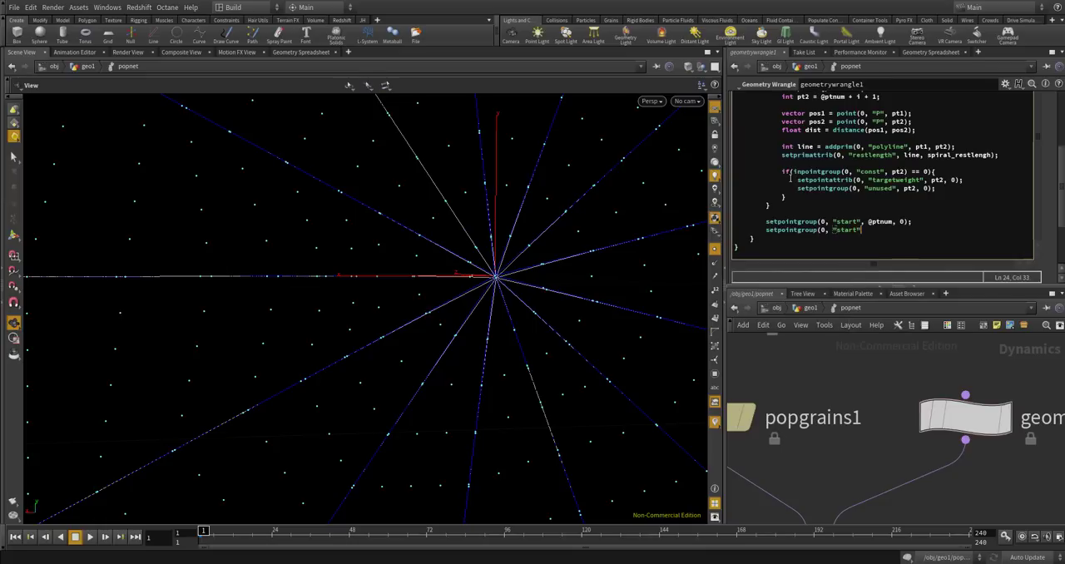
pyautogui.write('@ptnu')
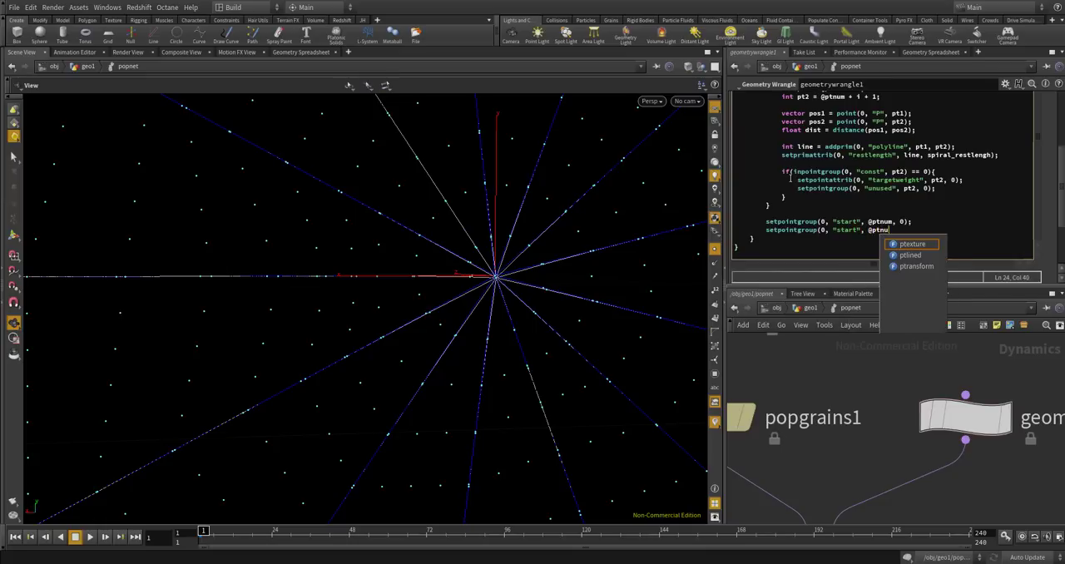
pyautogui.write('m + stepnum')
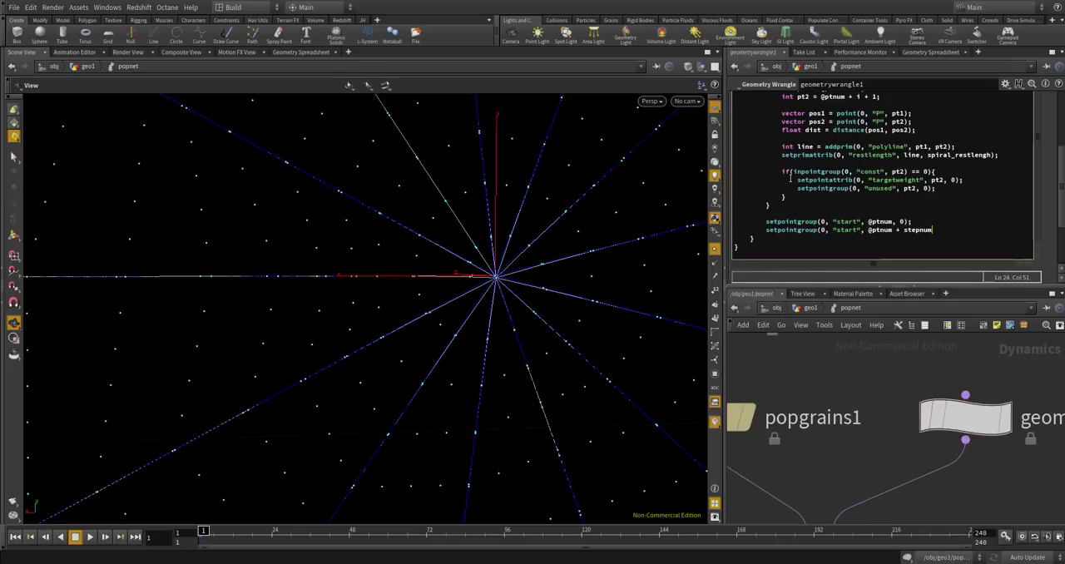
pyautogui.write(', 1);')
pyautogui.doubleClick(919, 230)
pyautogui.write('step_n')
pyautogui.write('m')
pyautogui.write('m')
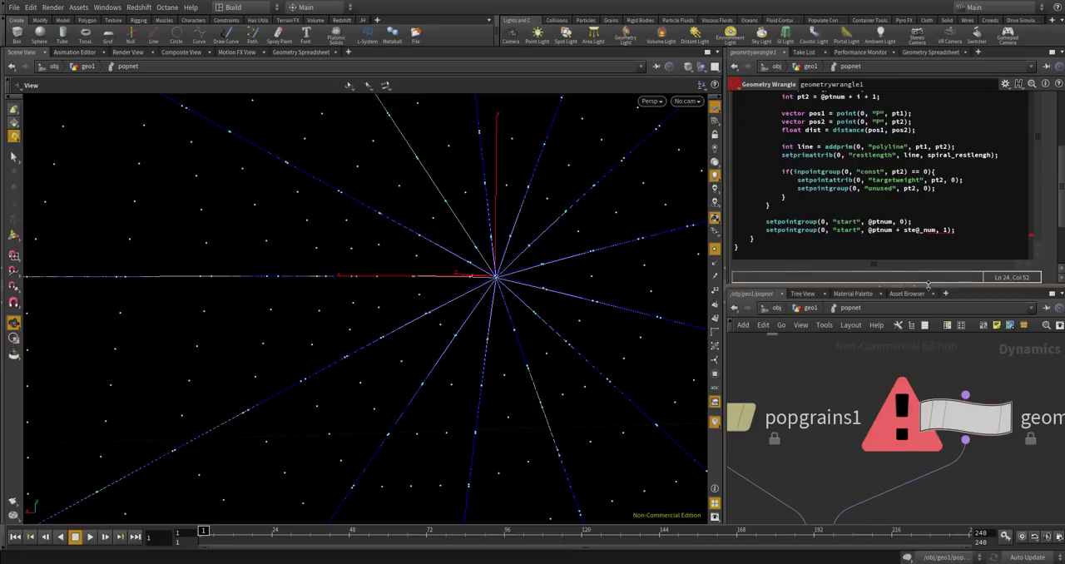
pyautogui.click(846, 241)
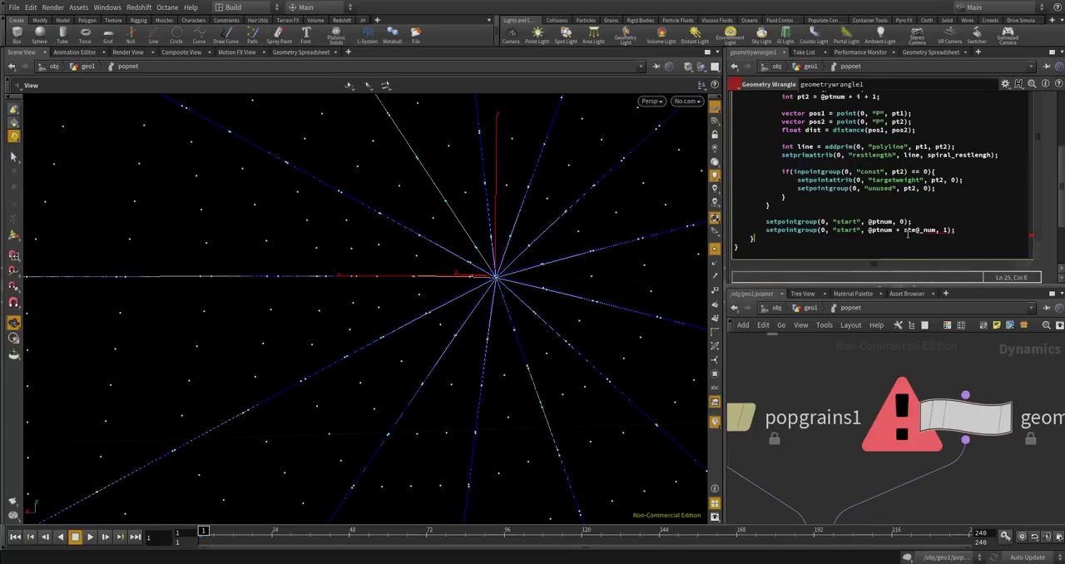
pyautogui.moveTo(954, 414)
pyautogui.click(918, 230)
pyautogui.write('p')
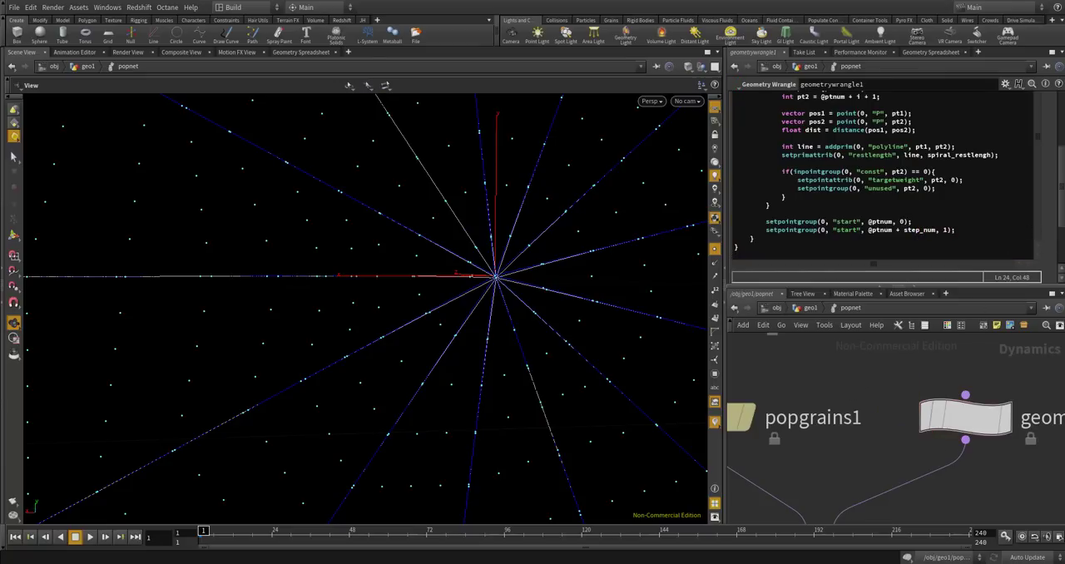
pyautogui.click(902, 239)
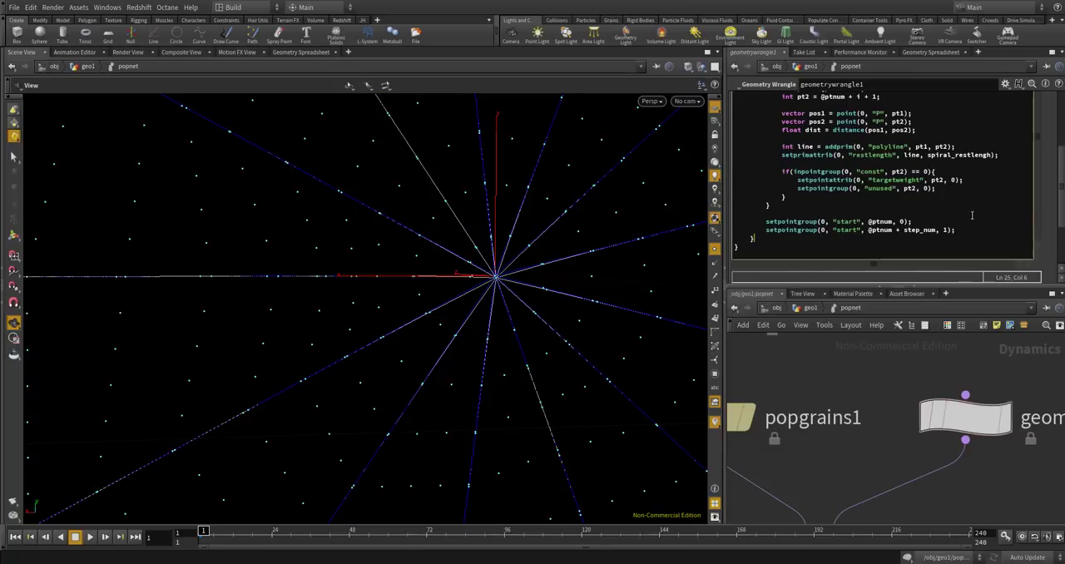
# Select the output node inside popnet and return to the geo1 network.
pyautogui.scroll(5, 1032, 220)
pyautogui.scroll(-5, 1036, 233)
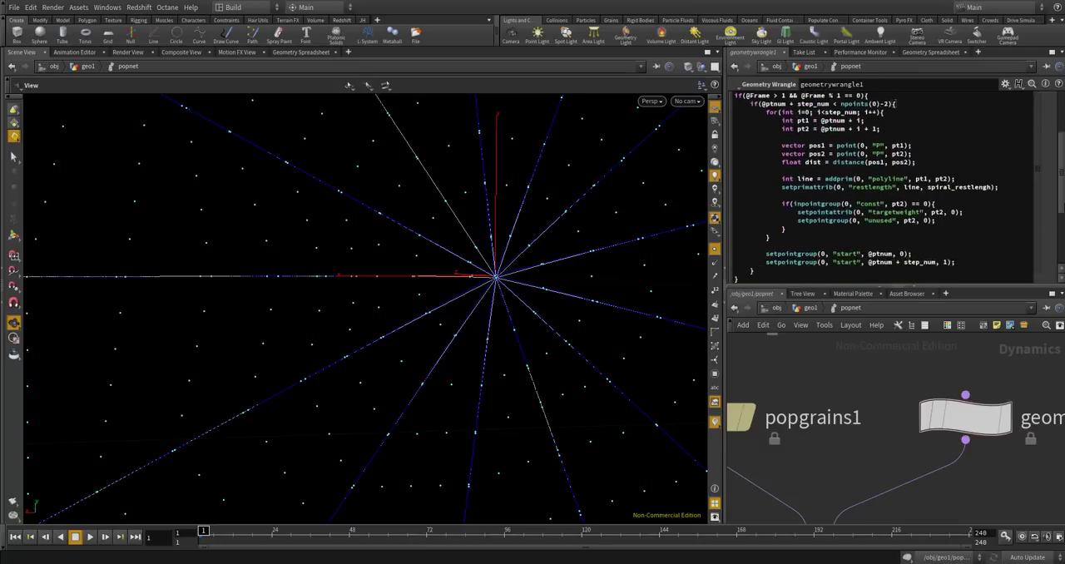
pyautogui.scroll(-4, 832, 449)
pyautogui.scroll(3, 832, 478)
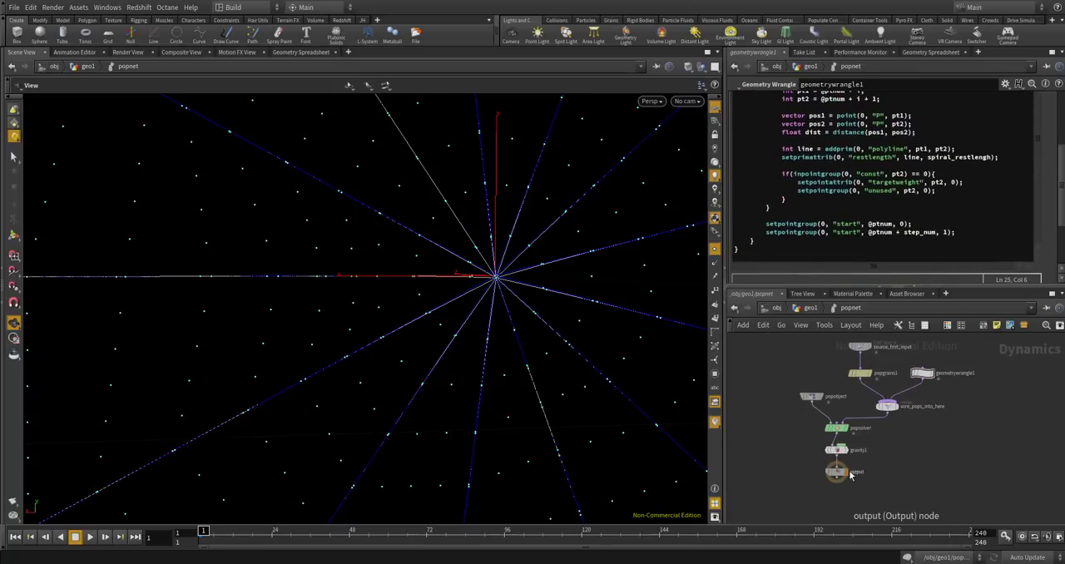
pyautogui.click(829, 474)
pyautogui.click(808, 308)
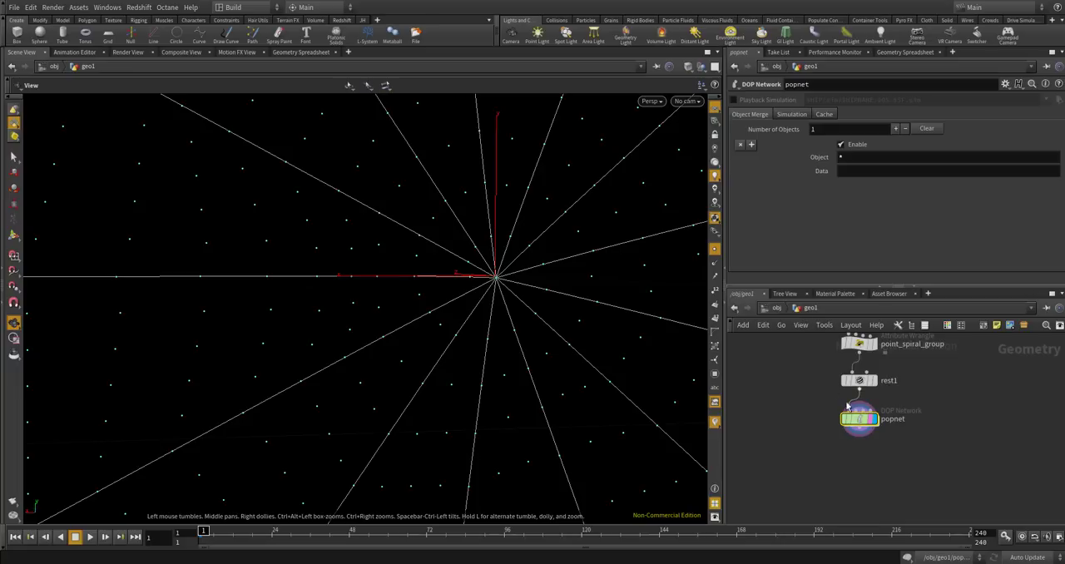
# Play the simulation from frame 1, examine the web's centre for new spiral lines, and rewind to the first frame.
pyautogui.scroll(-10, 174, 340)
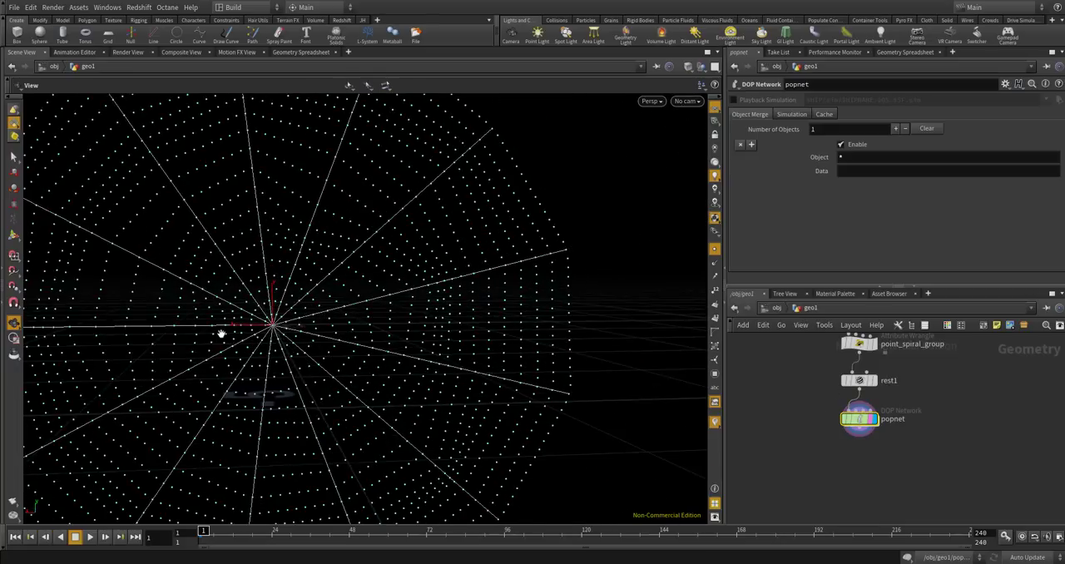
pyautogui.moveTo(225, 338); pyautogui.dragTo(249, 328)
pyautogui.moveTo(251, 326); pyautogui.dragTo(311, 311, button='middle')
pyautogui.moveTo(311, 316); pyautogui.dragTo(357, 322)
pyautogui.scroll(-1, 359, 323)
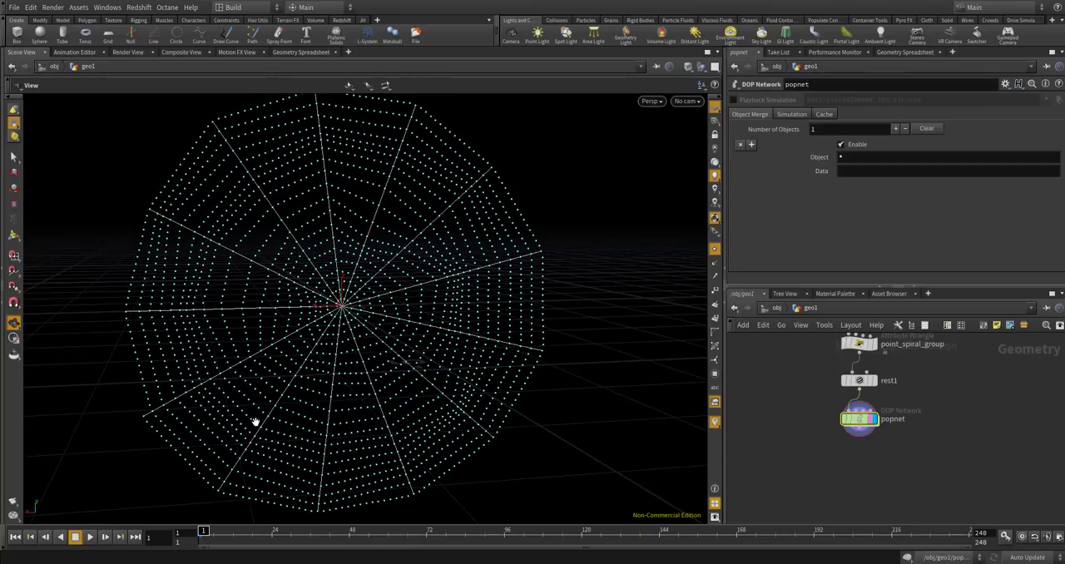
pyautogui.click(90, 537)
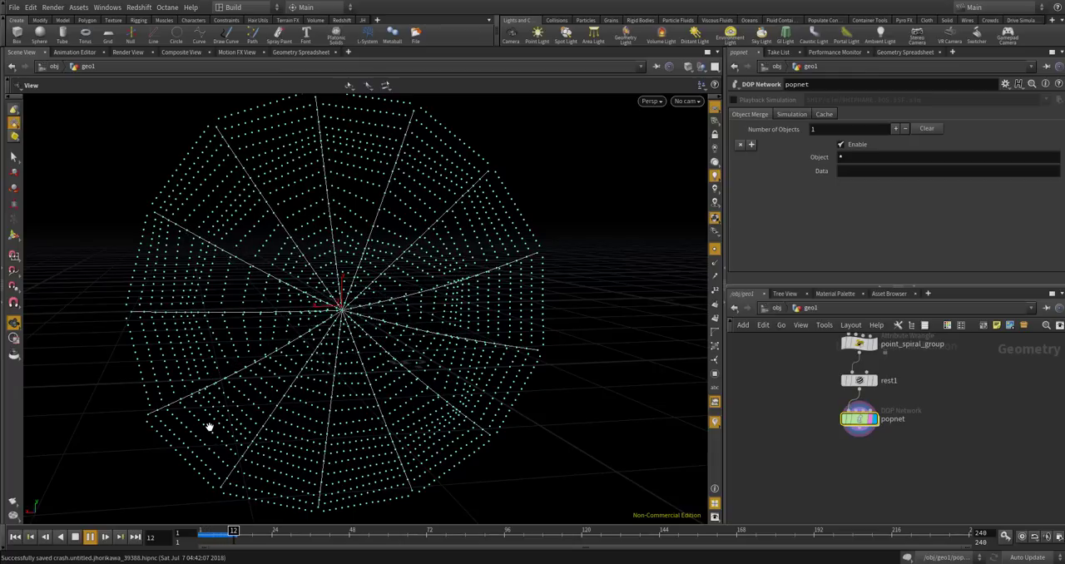
pyautogui.moveTo(288, 343); pyautogui.dragTo(366, 301, button='right')
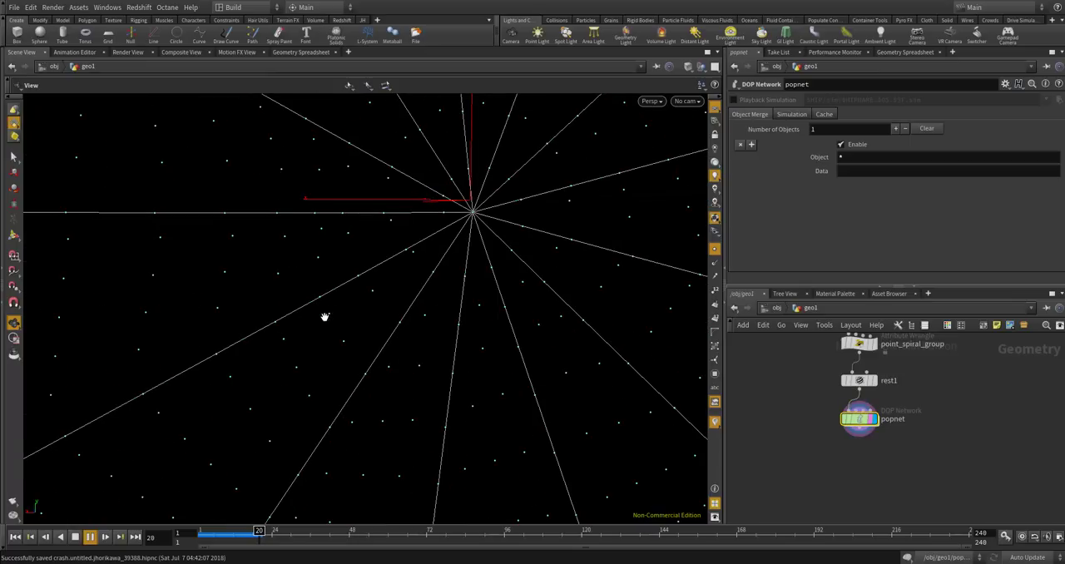
pyautogui.scroll(-6, 326, 320)
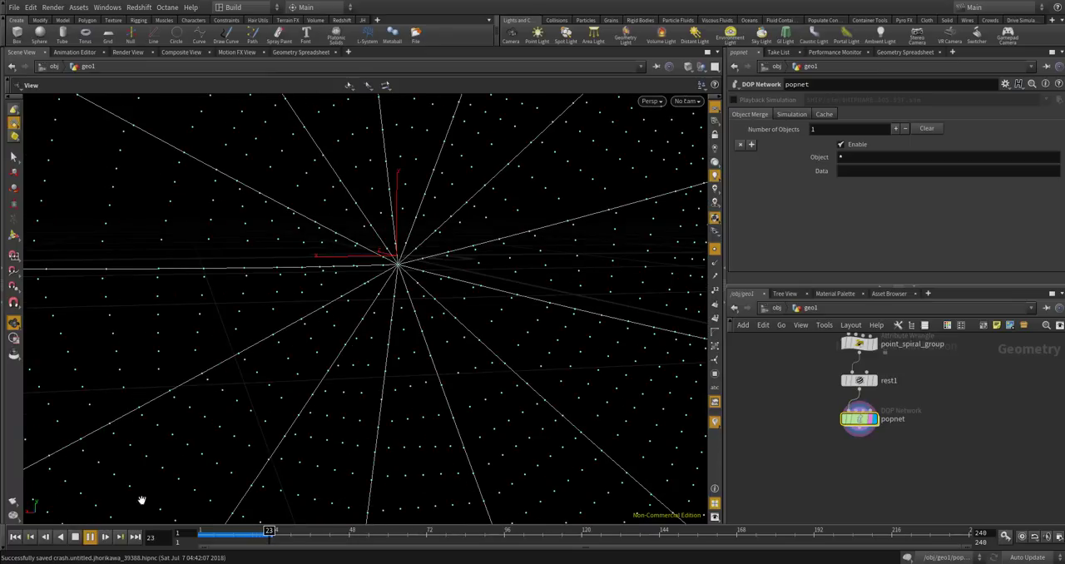
pyautogui.click(16, 536)
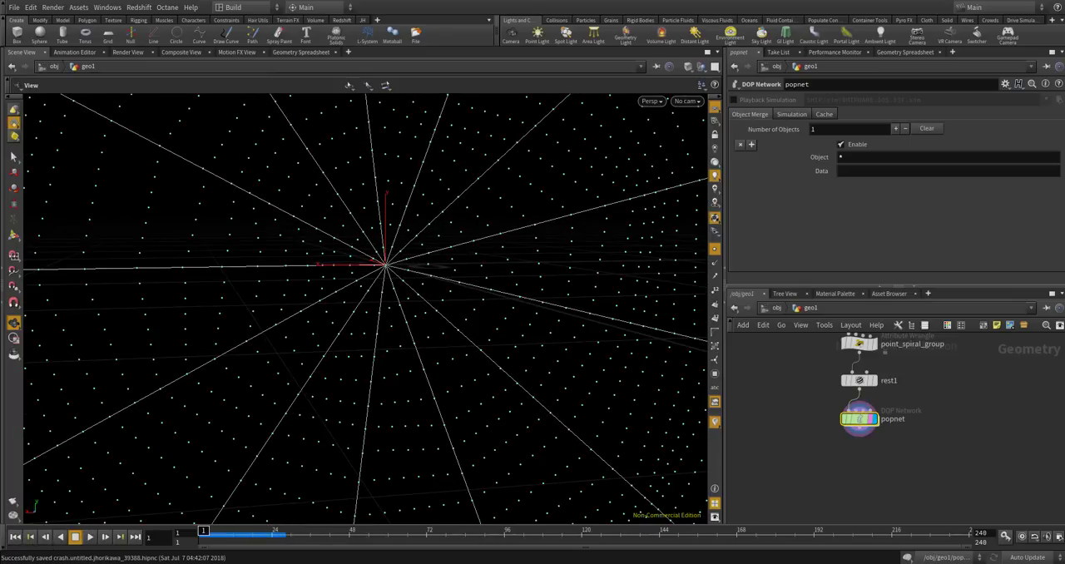
# Inside popnet, set Input 1 of geometrywrangle1 to Myself and return to its code.
pyautogui.scroll(3, 857, 418)
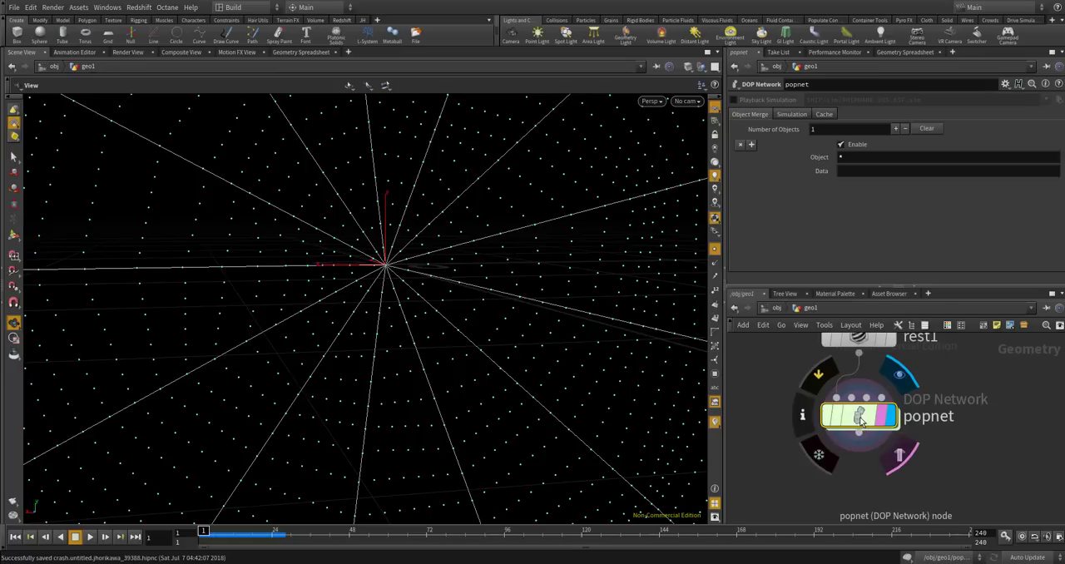
pyautogui.doubleClick(853, 416)
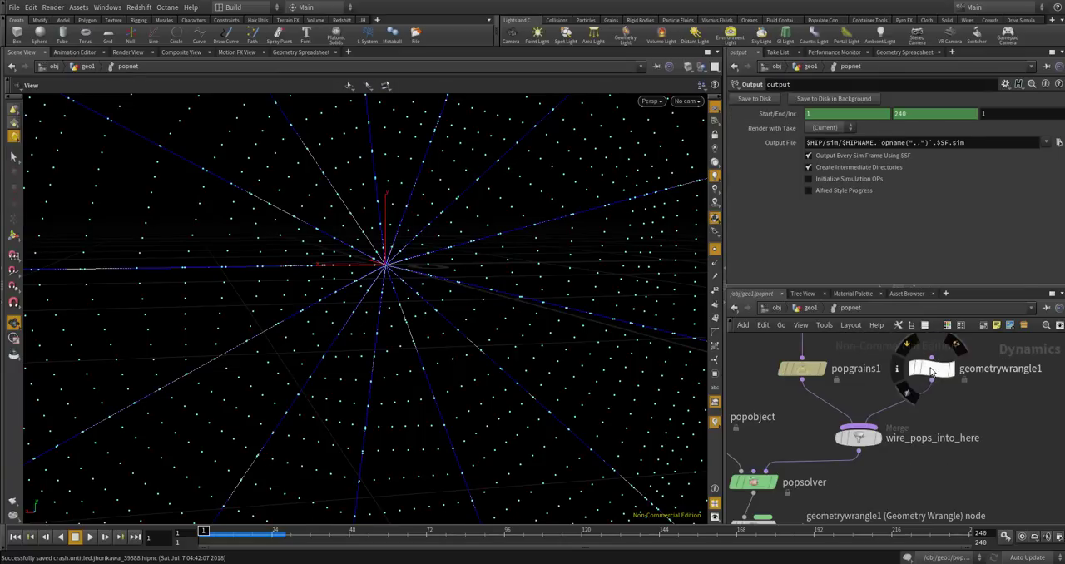
pyautogui.click(926, 363)
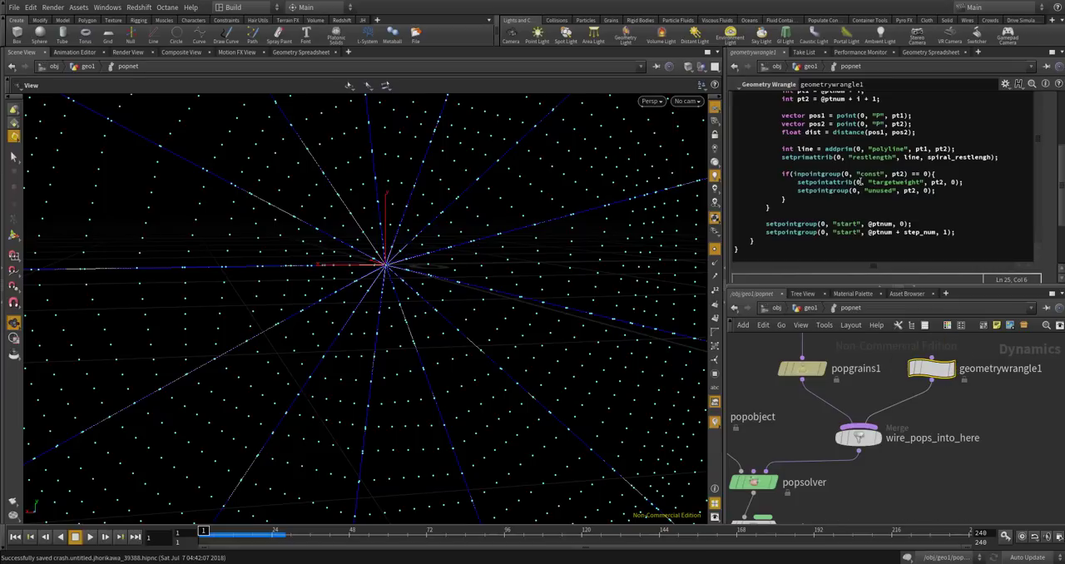
pyautogui.scroll(5, 1032, 194)
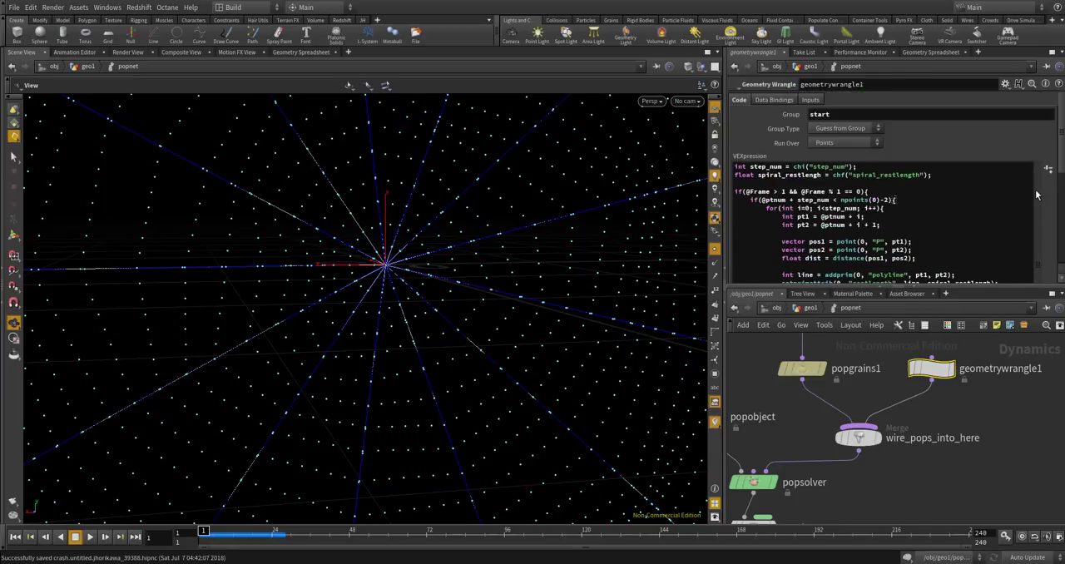
pyautogui.click(812, 101)
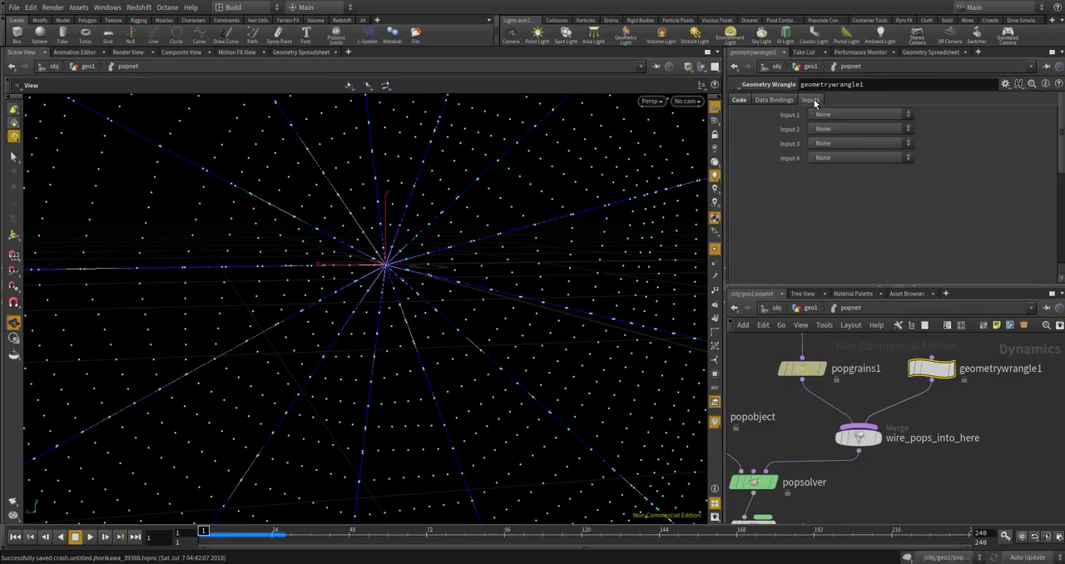
pyautogui.click(822, 115)
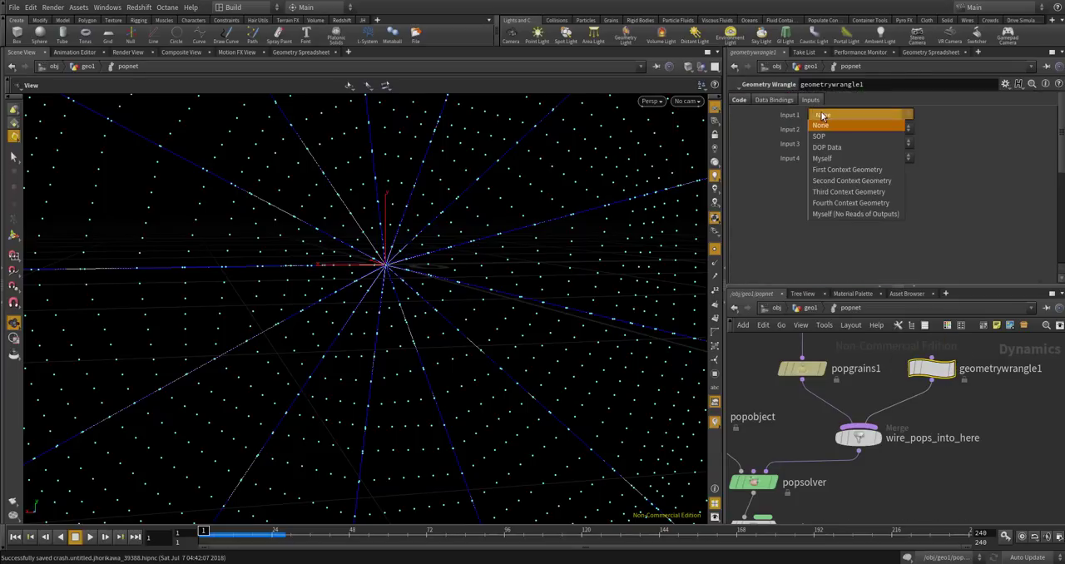
pyautogui.click(845, 157)
pyautogui.click(750, 102)
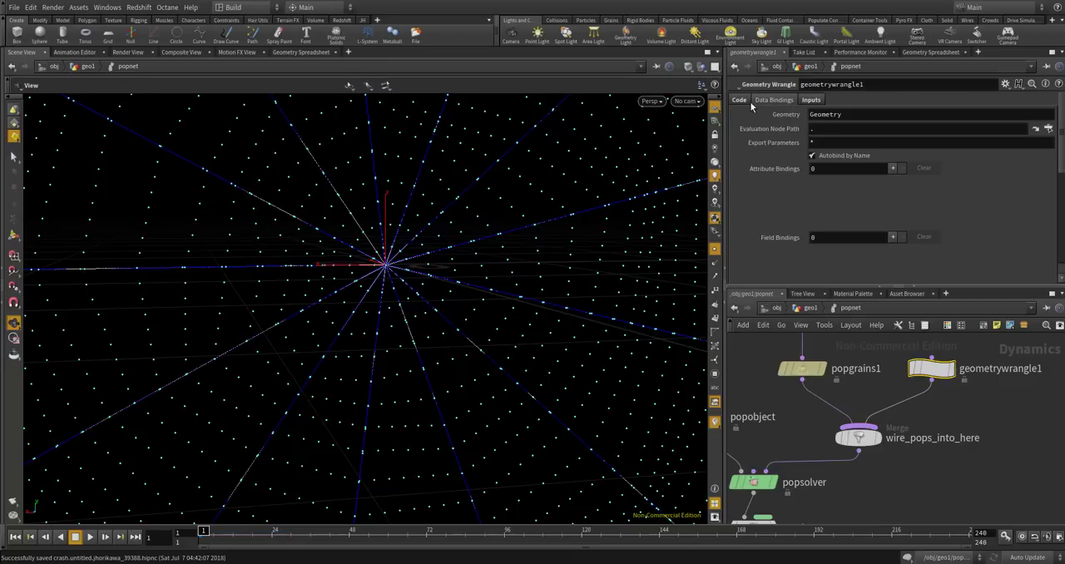
pyautogui.click(744, 101)
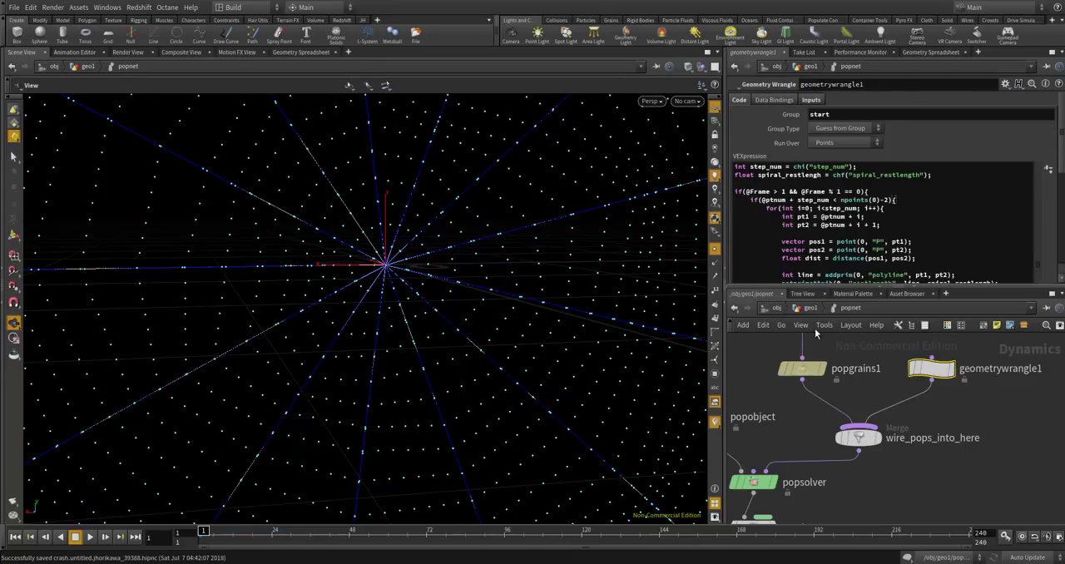
# Go back to geo1, frame the whole web and play the simulation to check the spiral constraints.
pyautogui.click(807, 308)
pyautogui.hotkey('space', 'h')
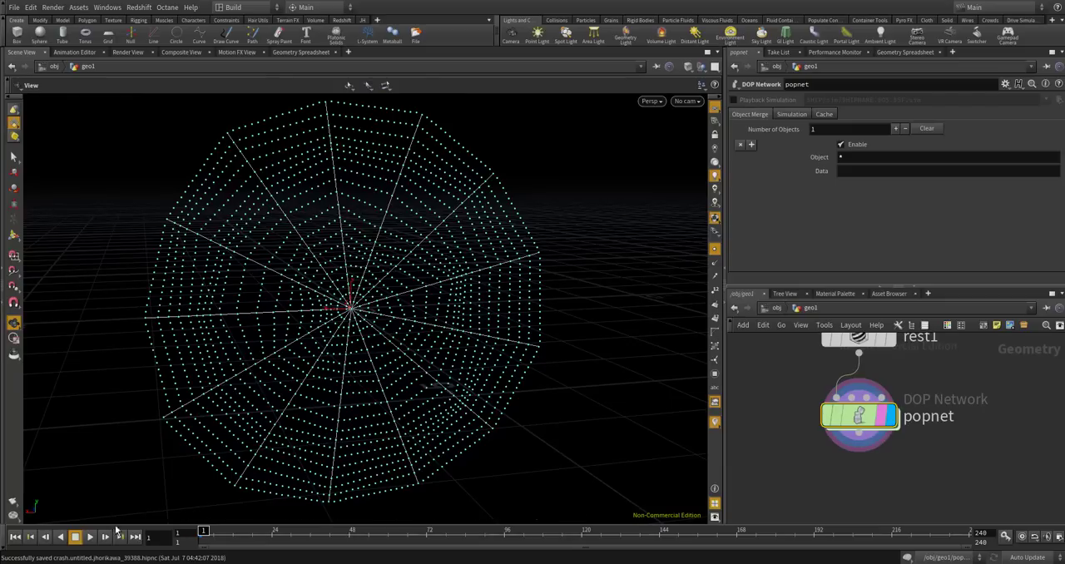
pyautogui.click(91, 537)
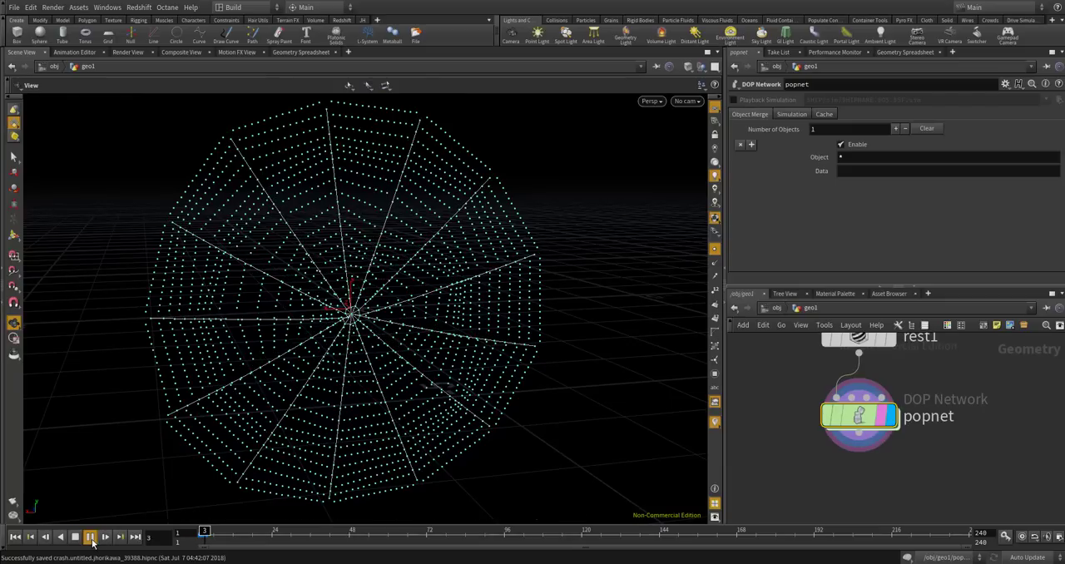
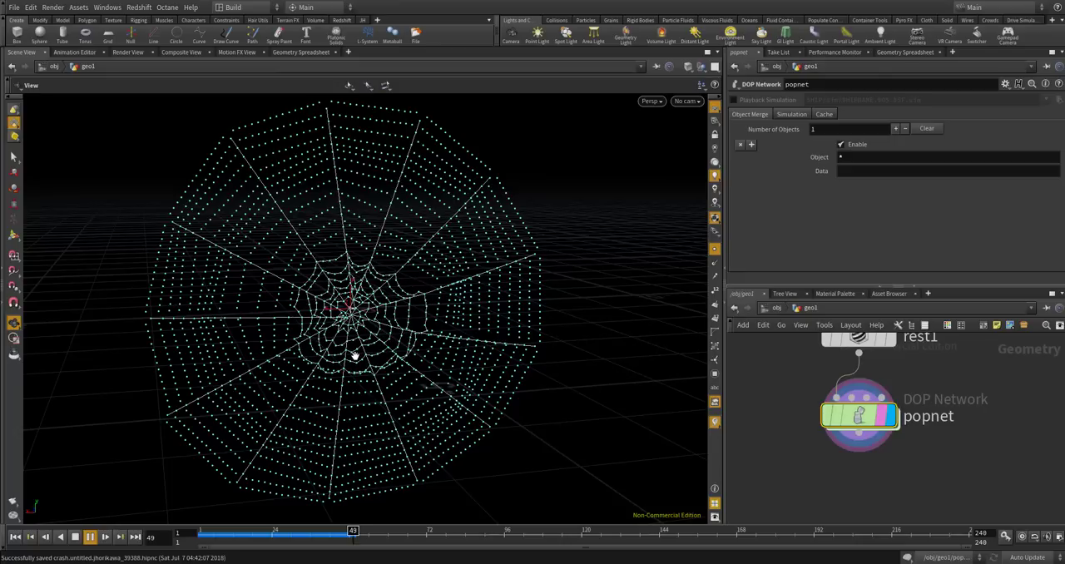
# Watch the spiral grow as the simulation plays, hide the point markers in the viewport, and stop playback at frame 88.
pyautogui.scroll(5, 355, 356)
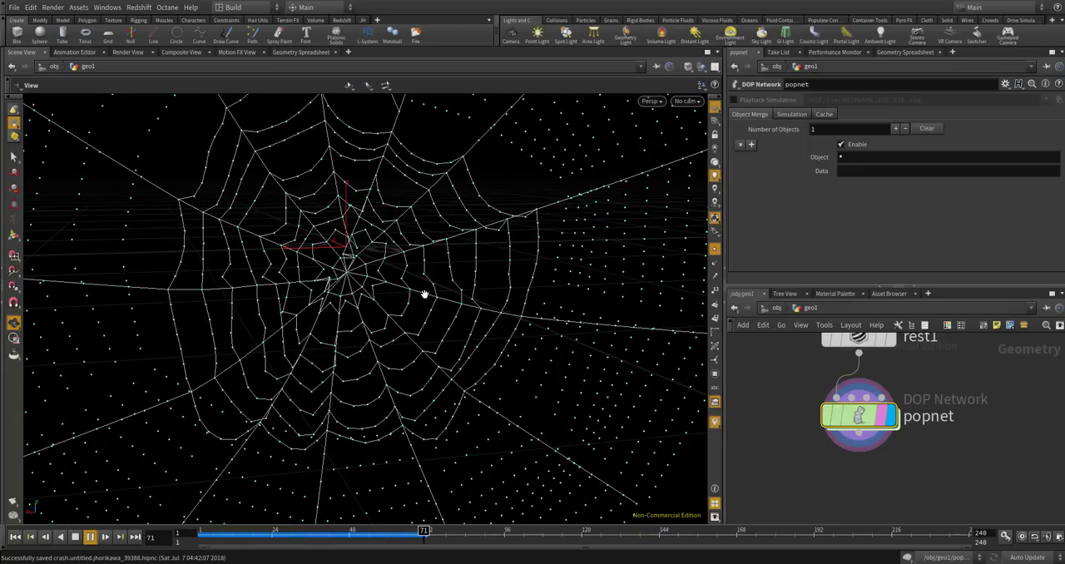
pyautogui.scroll(-5, 425, 299)
pyautogui.scroll(-3, 426, 303)
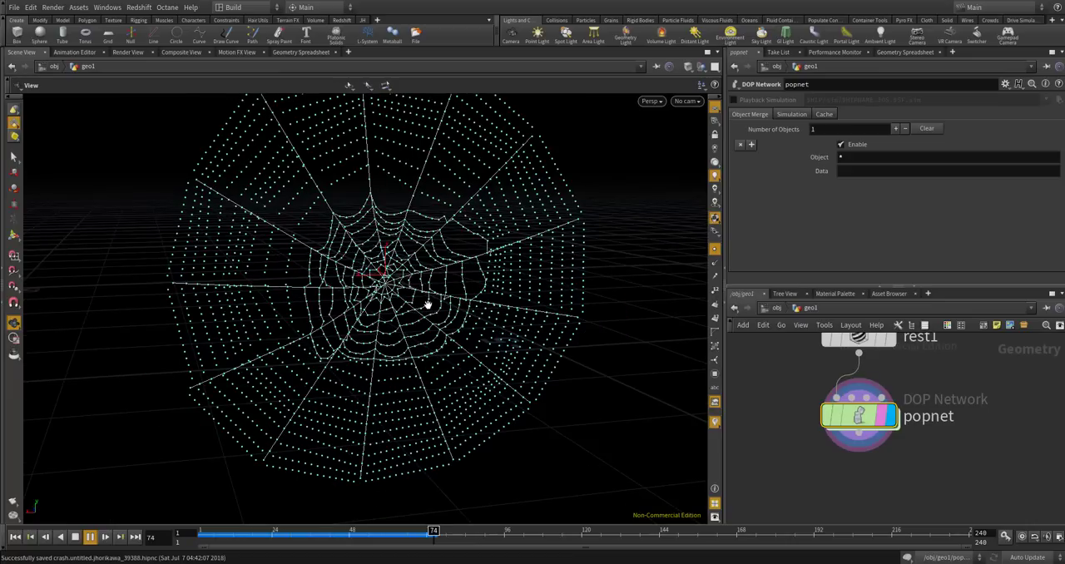
pyautogui.click(715, 250)
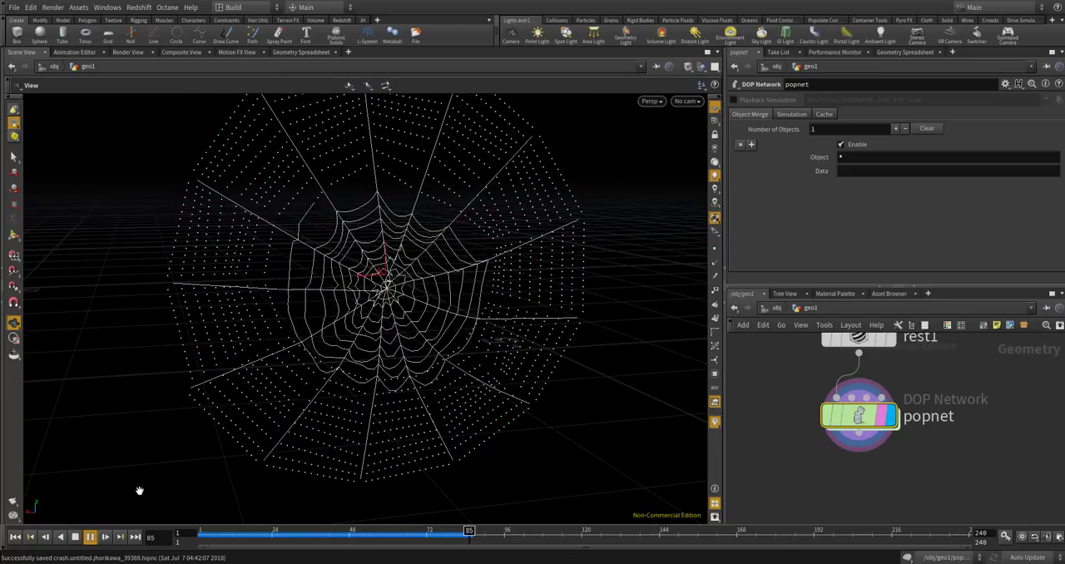
pyautogui.click(88, 538)
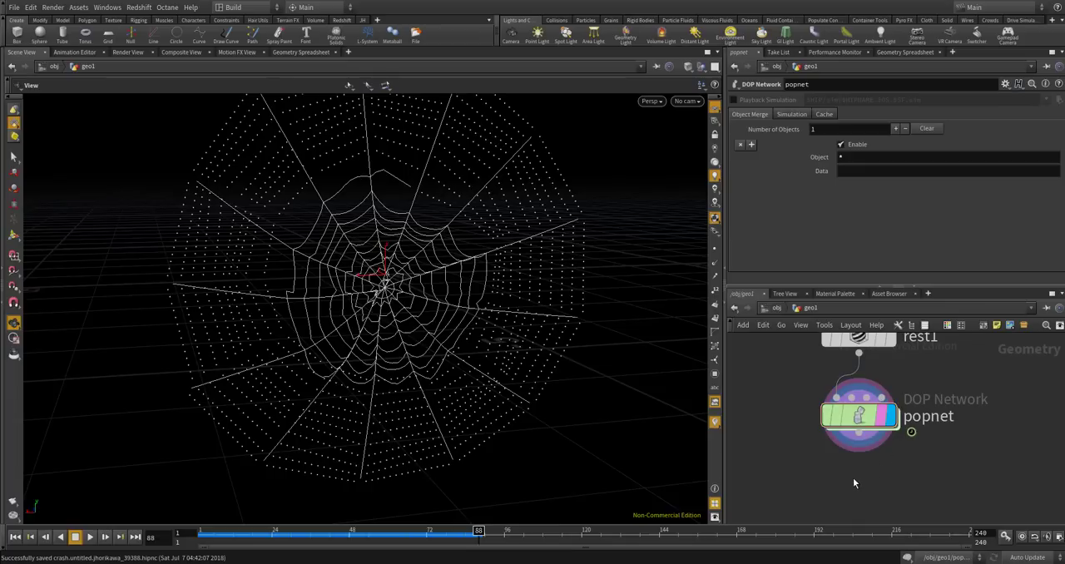
# Add a Smooth node below popnet, wired to its output, and display its result.
pyautogui.press('Tab')
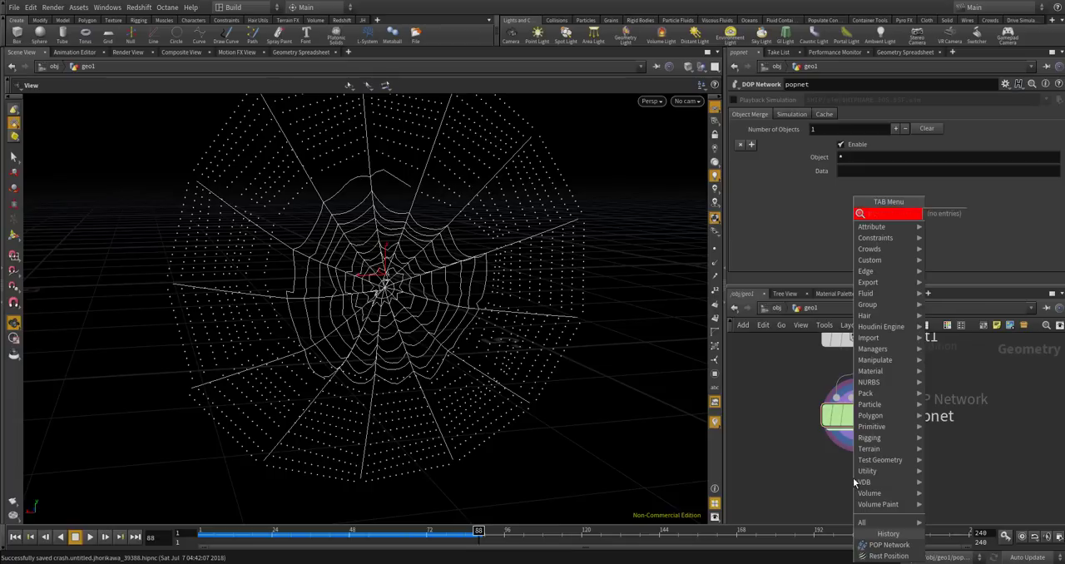
pyautogui.press('BackSpace')
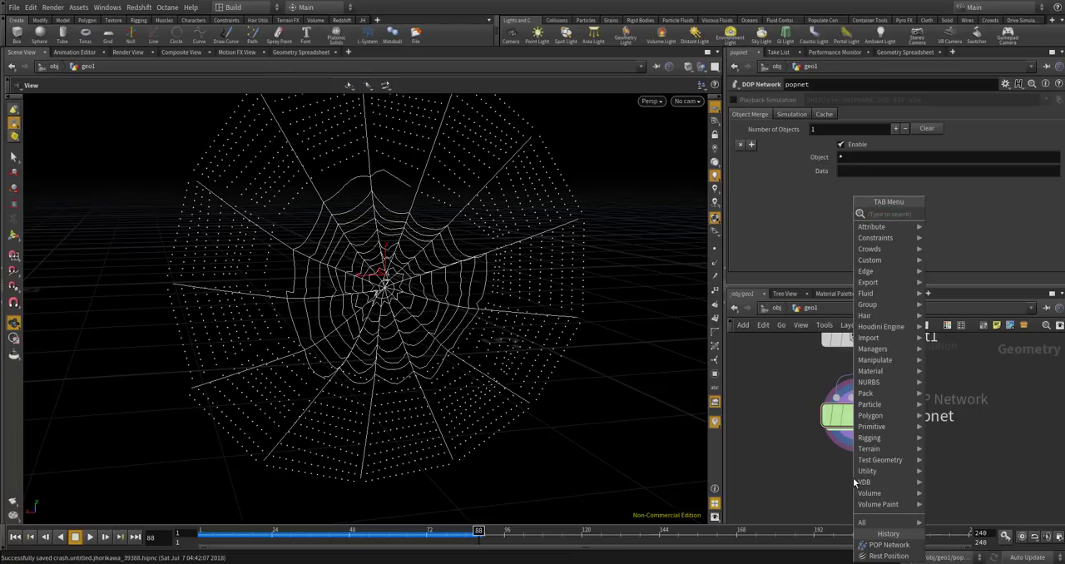
pyautogui.write('smooth')
pyautogui.press('Return')
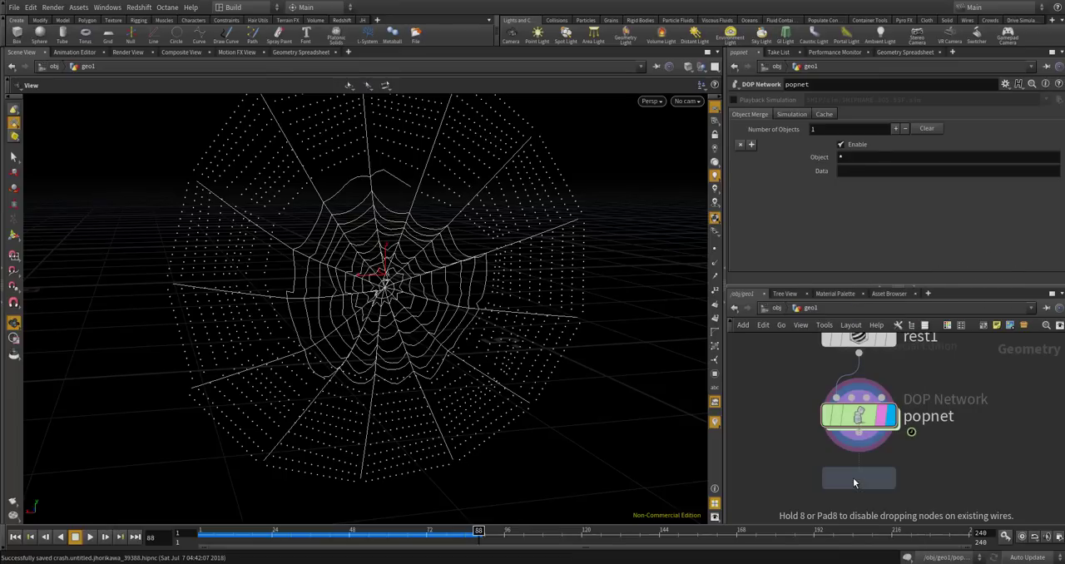
pyautogui.click(867, 475)
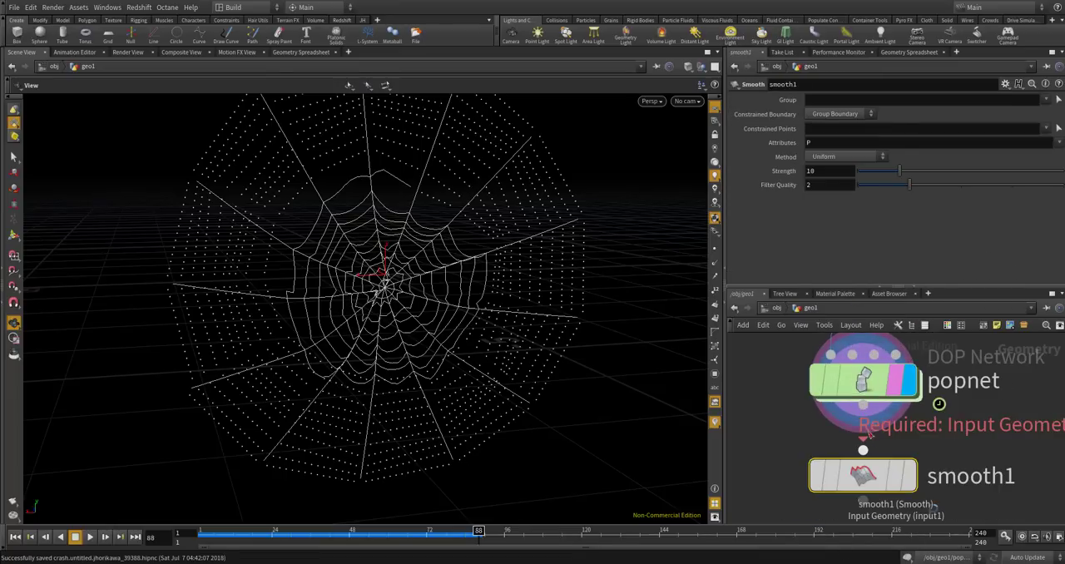
pyautogui.click(908, 475)
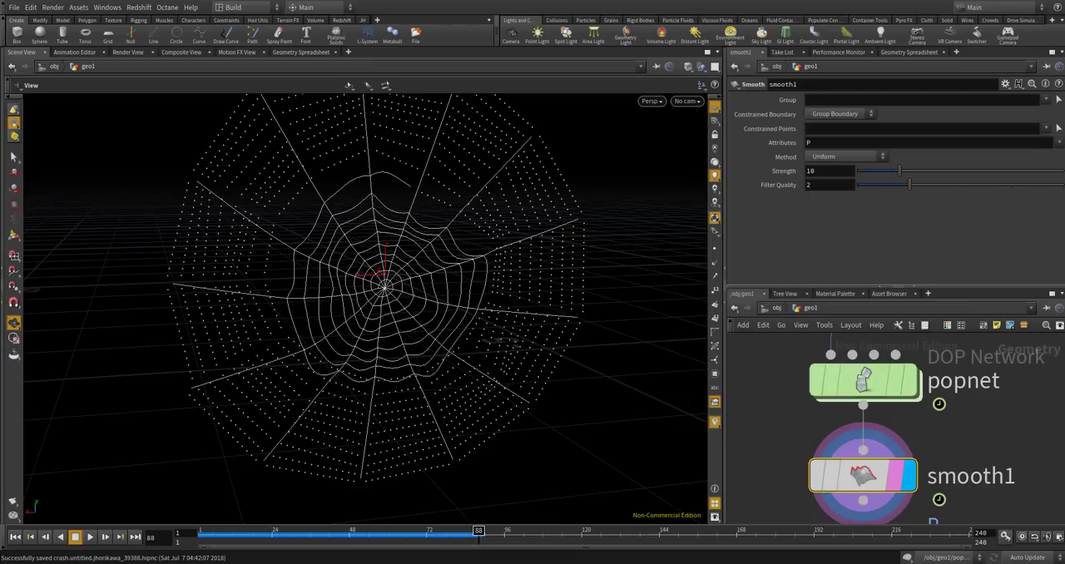
# Try a Filter Quality of 5 on smooth1, then return it to 2.
pyautogui.click(815, 185)
pyautogui.press('Return')
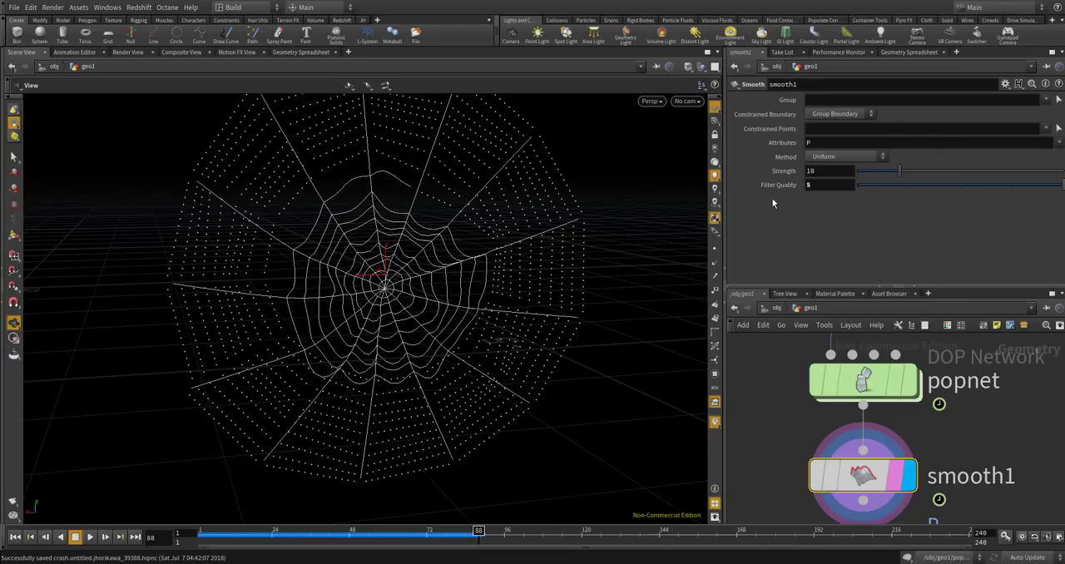
pyautogui.moveTo(896, 185)
pyautogui.mouseDown()
pyautogui.moveTo(1040, 185)
pyautogui.moveTo(893, 185)
pyautogui.mouseUp()
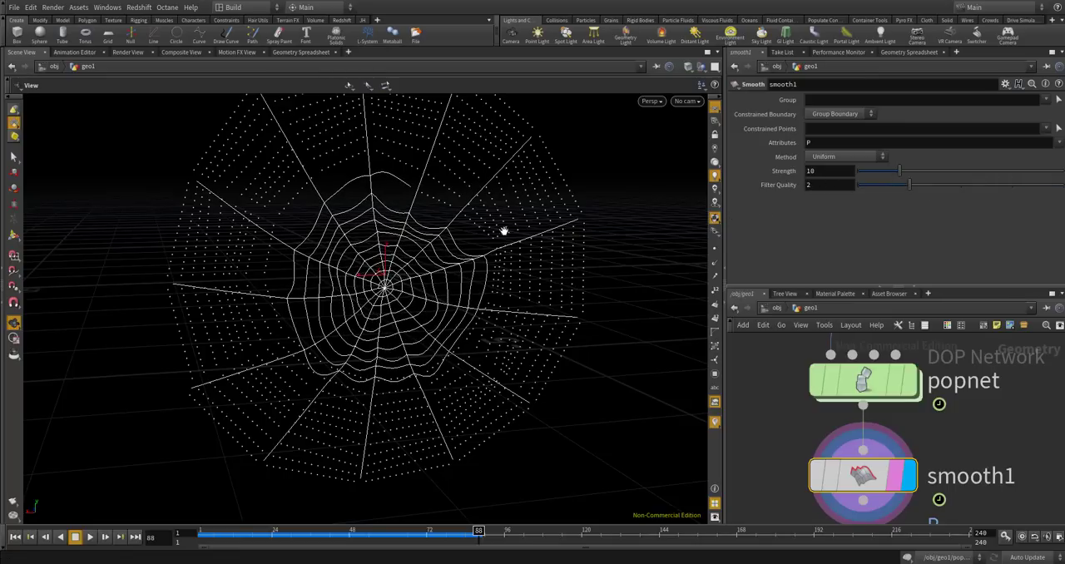
# Inspect the thread junctions of the smoothed web and set the Filter Quality of smooth1 to 3.
pyautogui.scroll(10, 480, 255)
pyautogui.scroll(-8, 472, 235)
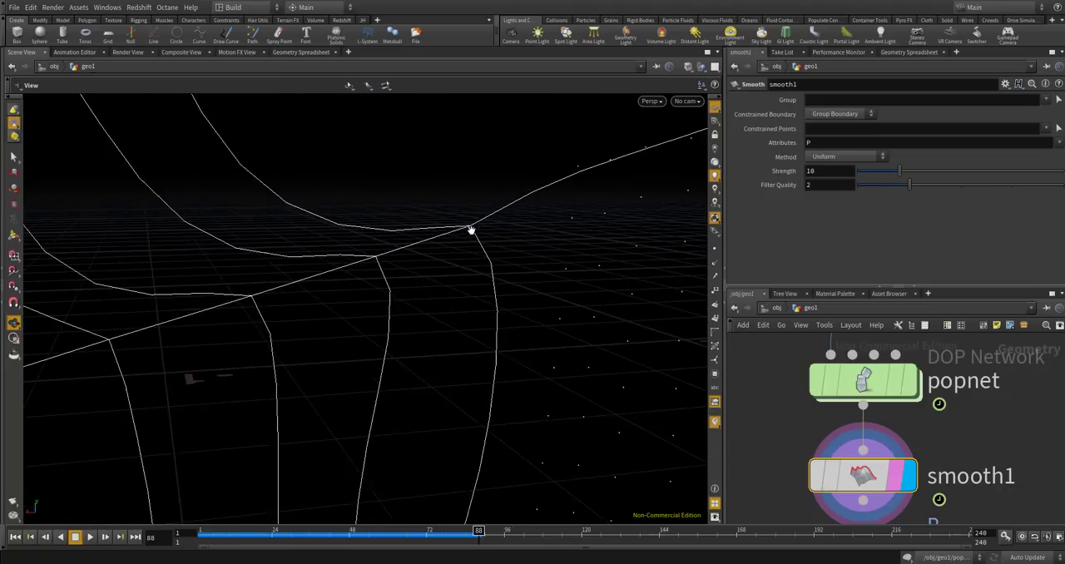
pyautogui.moveTo(456, 422); pyautogui.dragTo(502, 345)
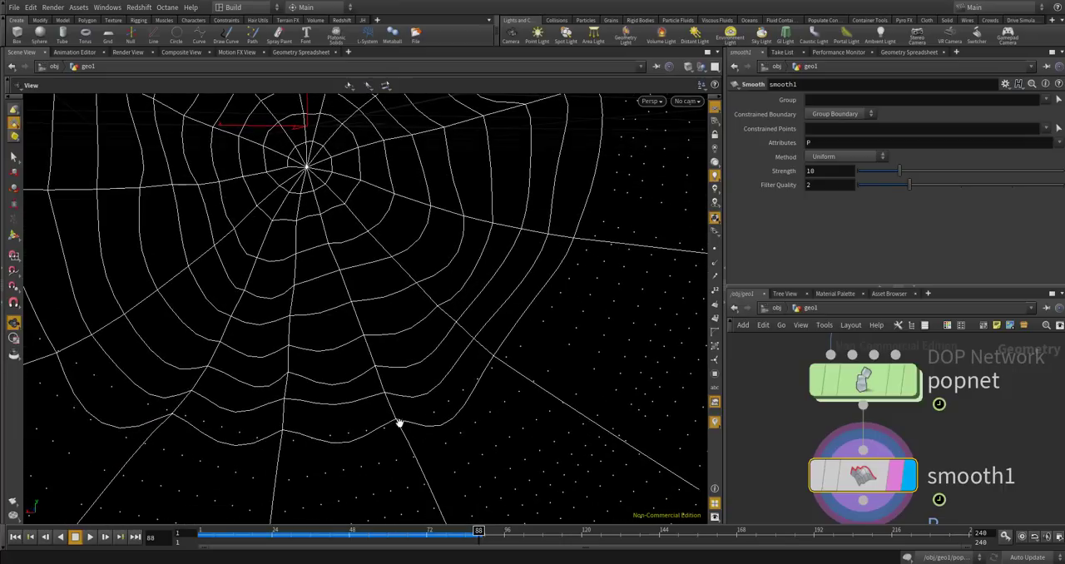
pyautogui.moveTo(366, 431); pyautogui.dragTo(290, 440)
pyautogui.moveTo(941, 186); pyautogui.dragTo(961, 184)
pyautogui.scroll(-8, 362, 254)
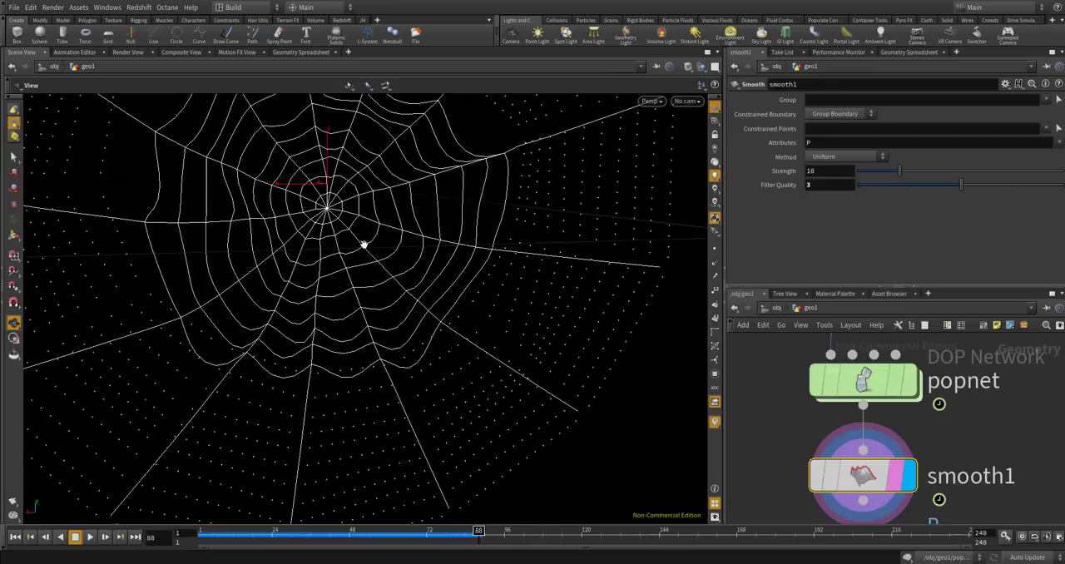
# Examine where the smoothed spiral threads meet the web's radial threads, especially around the upper spokes.
pyautogui.moveTo(374, 238); pyautogui.dragTo(509, 257, button='middle')
pyautogui.moveTo(494, 206); pyautogui.dragTo(511, 269, button='middle')
pyautogui.scroll(10, 469, 195)
pyautogui.scroll(-4, 462, 194)
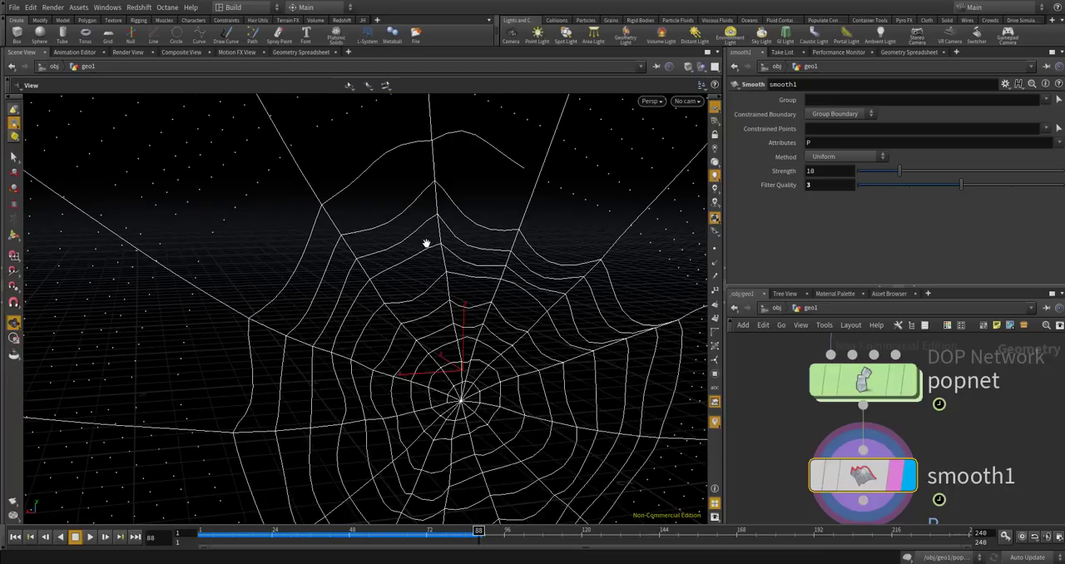
pyautogui.scroll(2, 464, 208)
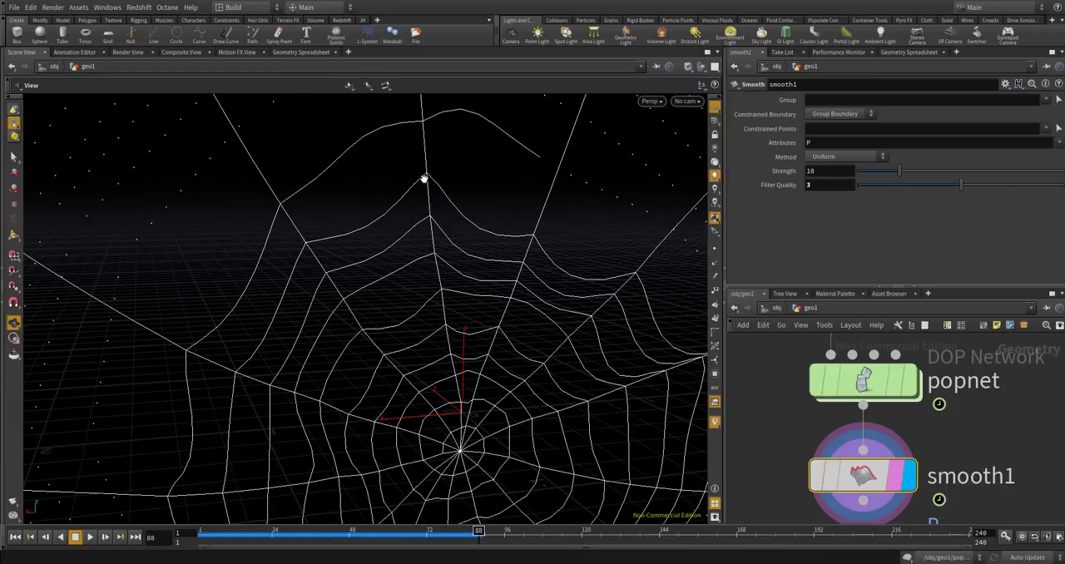
pyautogui.scroll(6, 428, 173)
pyautogui.scroll(-3, 431, 172)
pyautogui.scroll(-4, 426, 172)
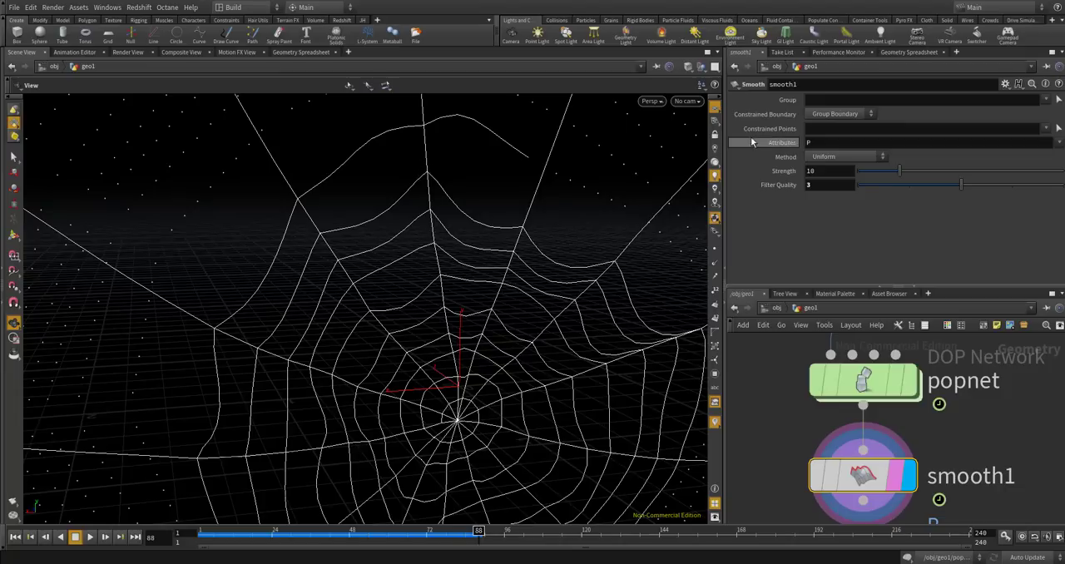
# Set the Constrained Points of smooth1 to the bone group and inspect the spokes and spiral threads.
pyautogui.click(814, 127)
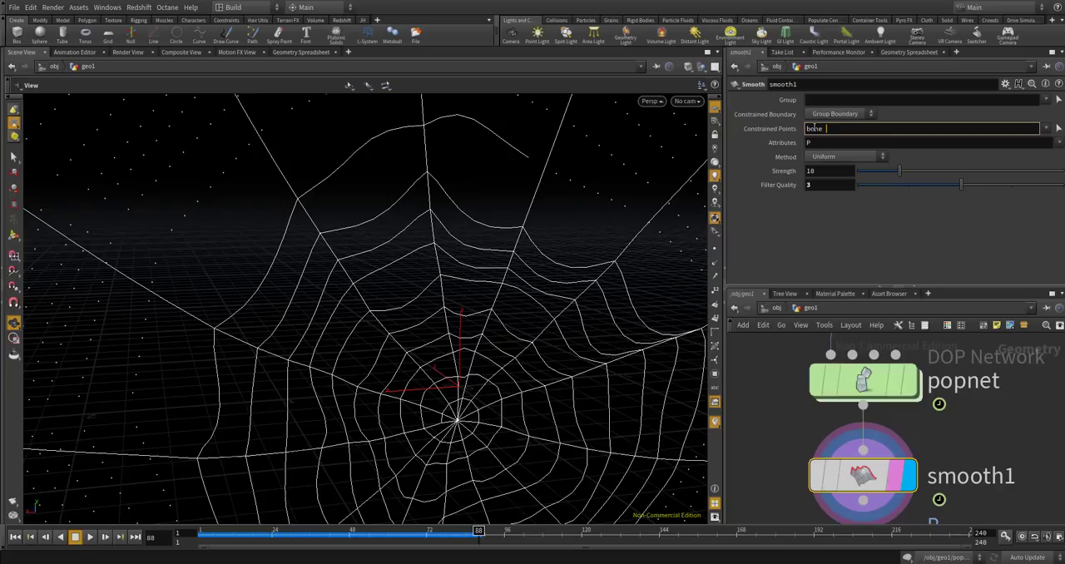
pyautogui.press('Return')
pyautogui.moveTo(461, 171); pyautogui.dragTo(381, 178)
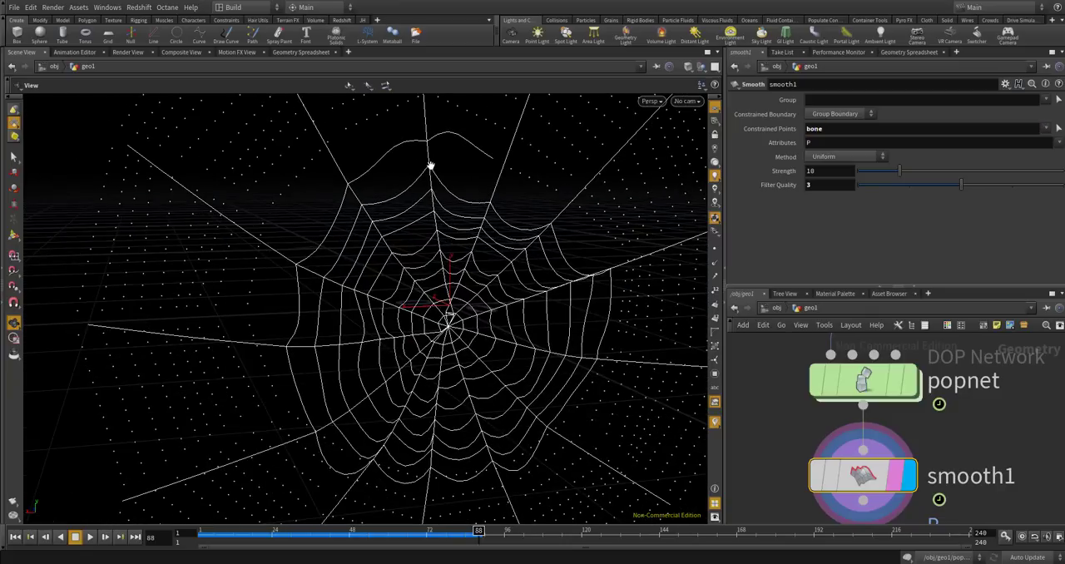
pyautogui.scroll(4, 429, 167)
pyautogui.scroll(-2, 382, 198)
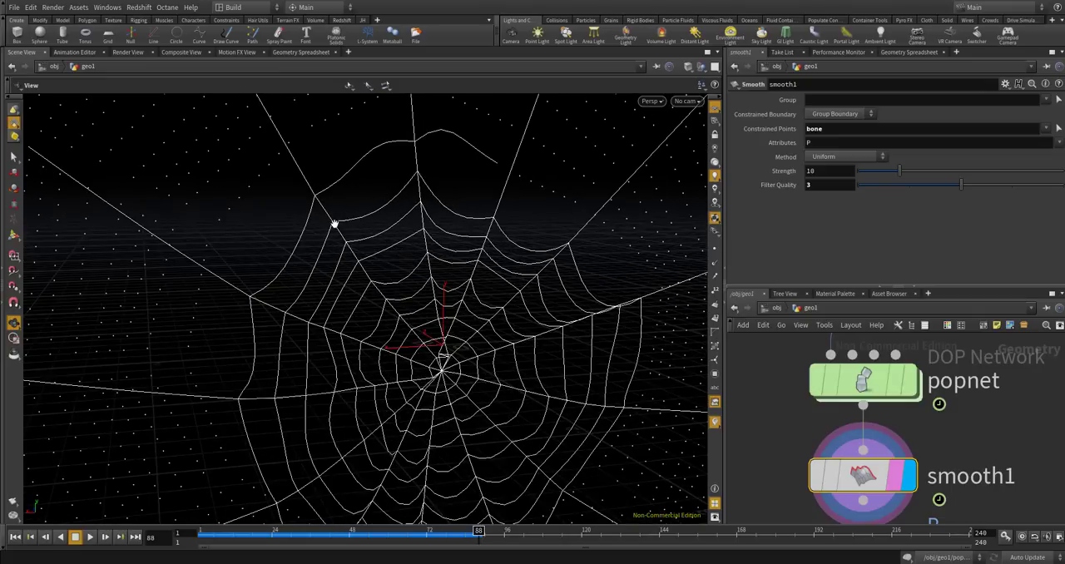
pyautogui.moveTo(485, 233); pyautogui.dragTo(434, 202)
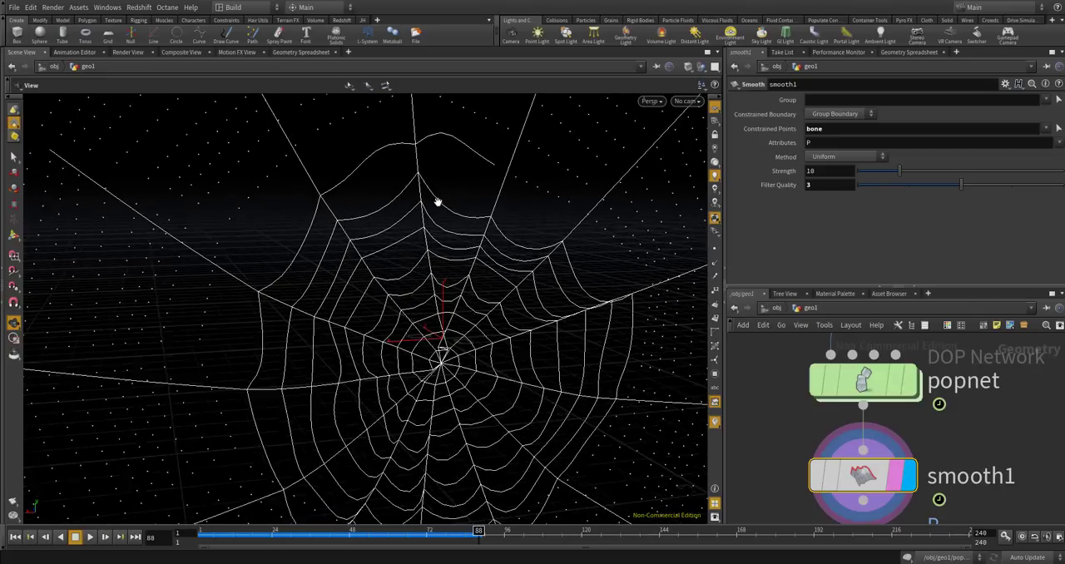
pyautogui.scroll(-3, 435, 201)
pyautogui.moveTo(554, 238); pyautogui.dragTo(517, 188)
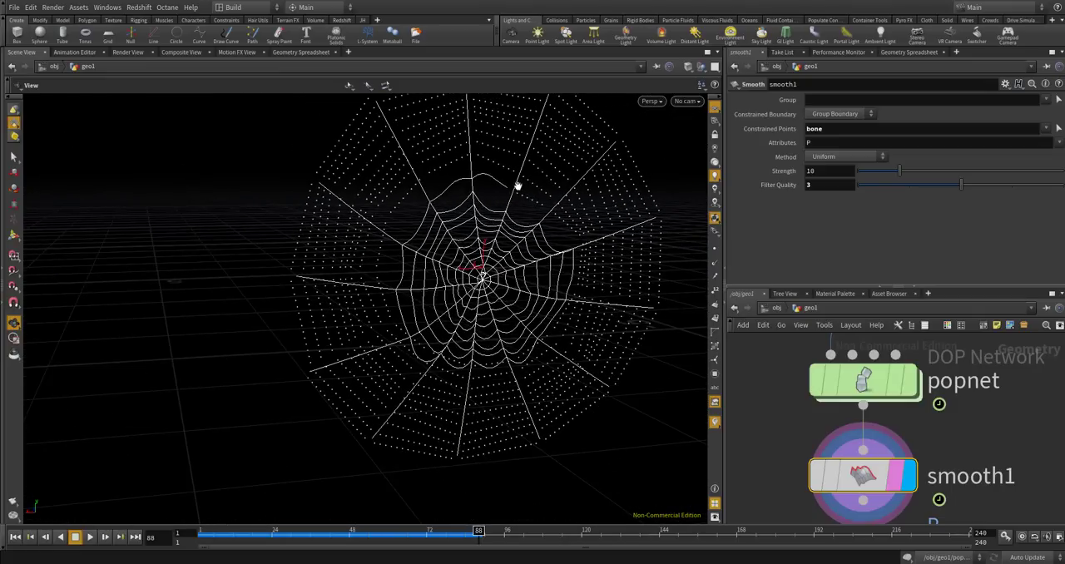
# Add const after bone in the Constrained Points of smooth1 and check it against the available point groups.
pyautogui.click(1045, 128)
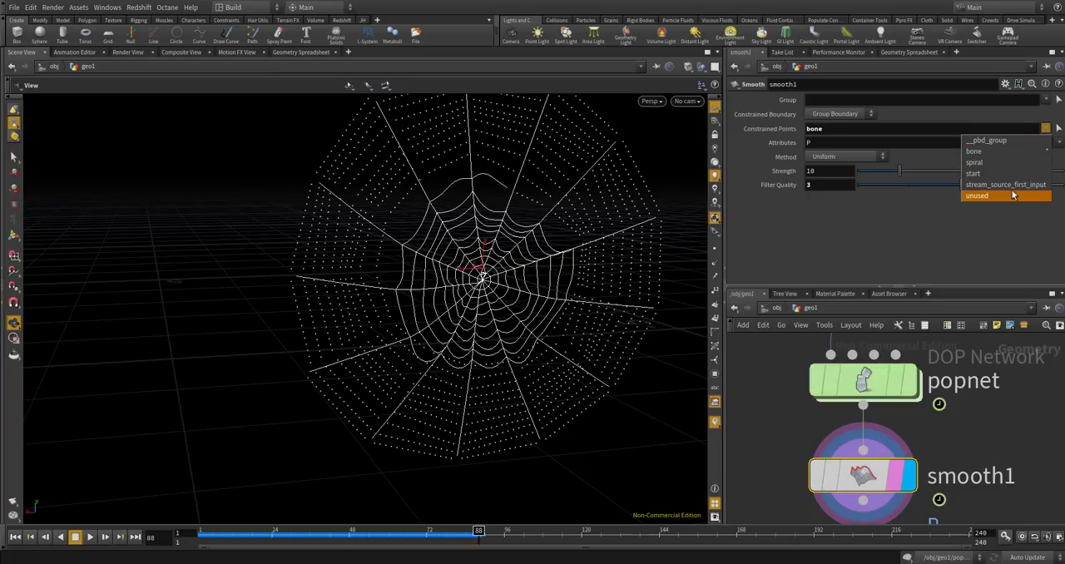
pyautogui.click(933, 129)
pyautogui.click(933, 128)
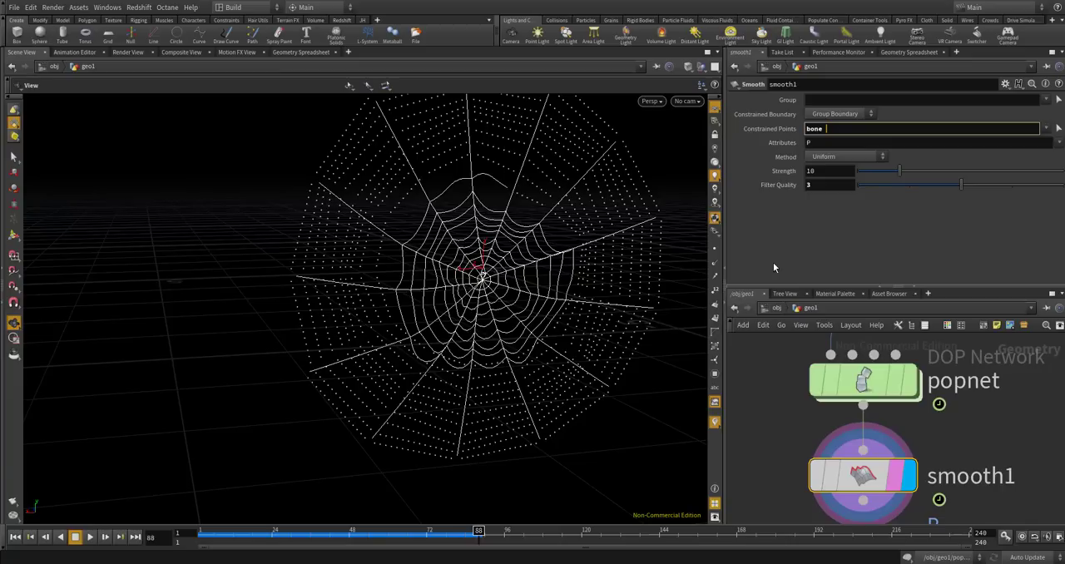
pyautogui.write('const')
pyautogui.press('Return')
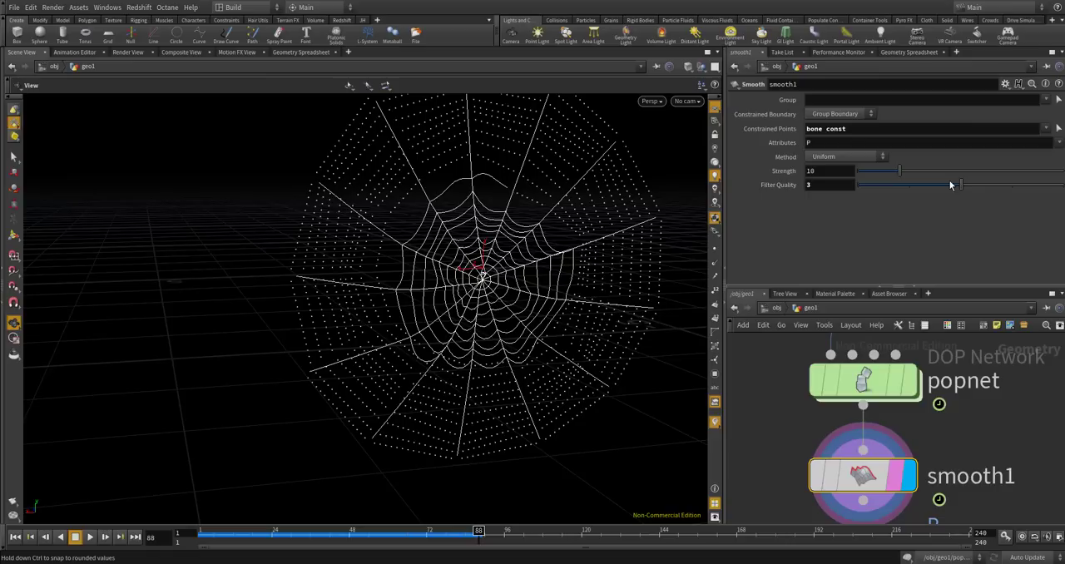
pyautogui.click(1047, 129)
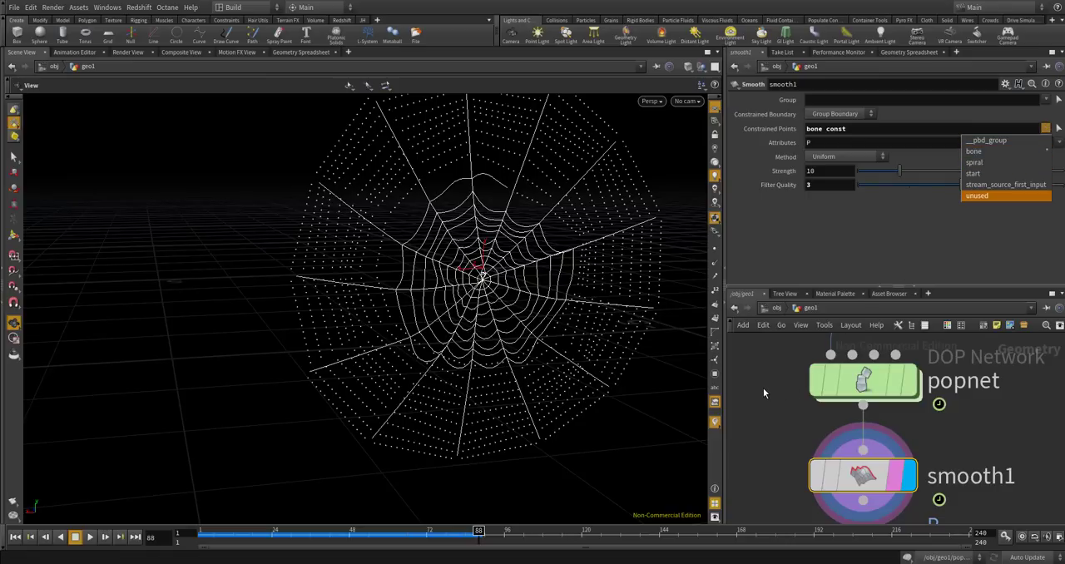
pyautogui.click(765, 383)
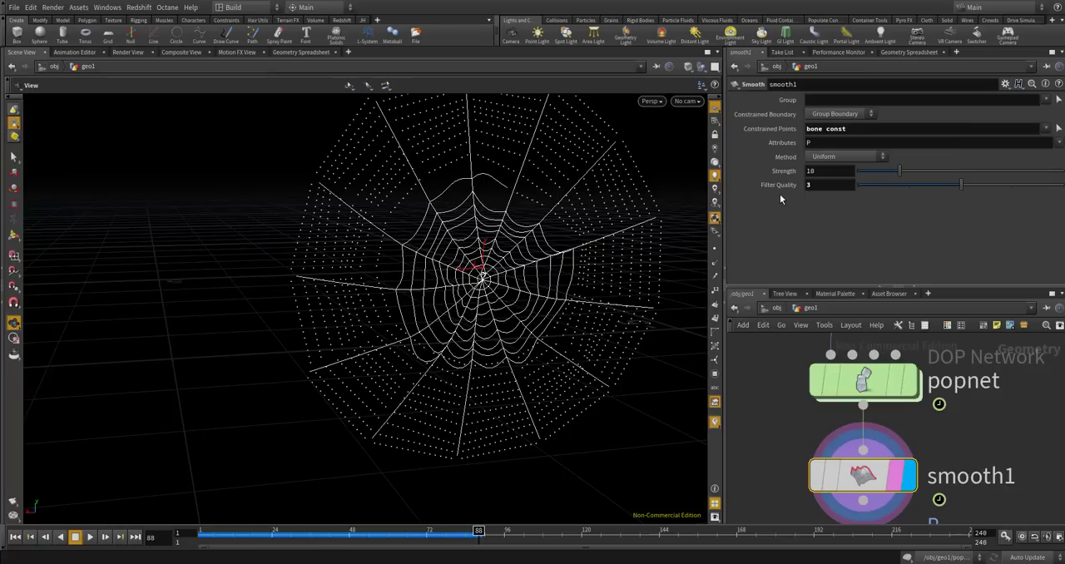
# Resume the simulation from frame 88 to check the smoothed web, and stop it at frame 138.
pyautogui.scroll(-1, 494, 225)
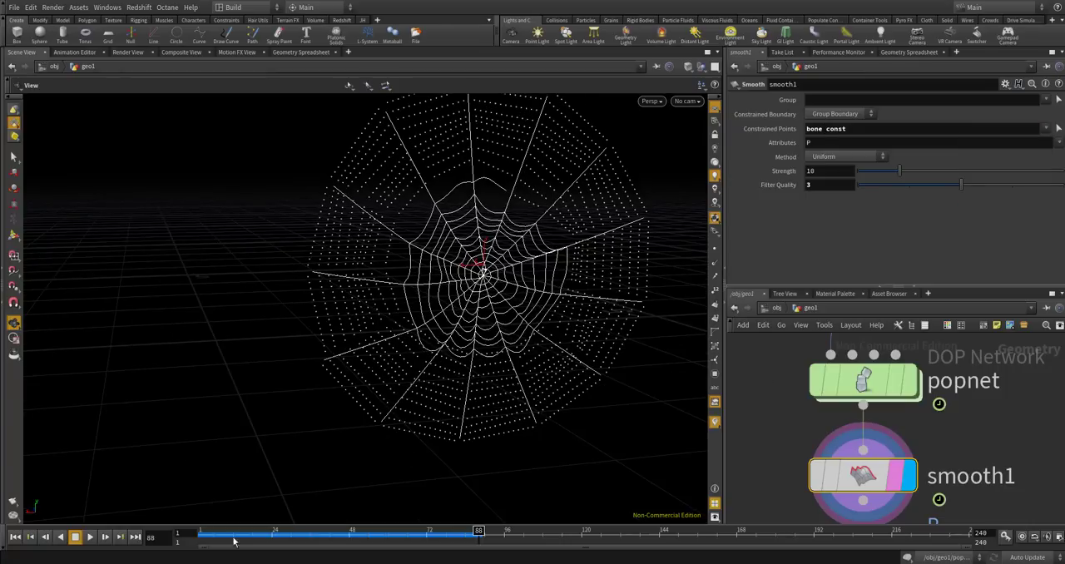
pyautogui.click(97, 537)
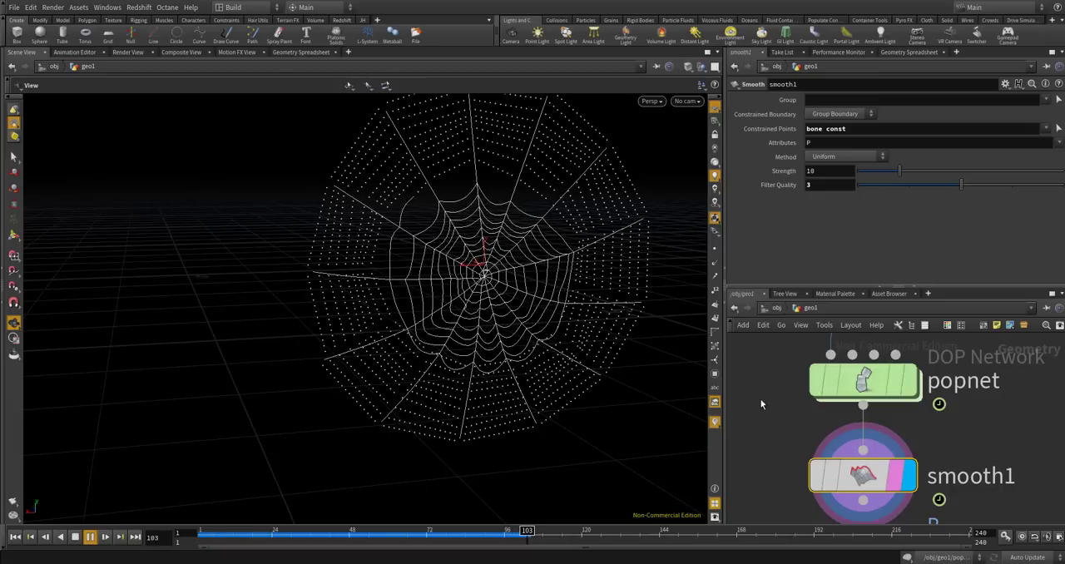
pyautogui.scroll(-5, 760, 404)
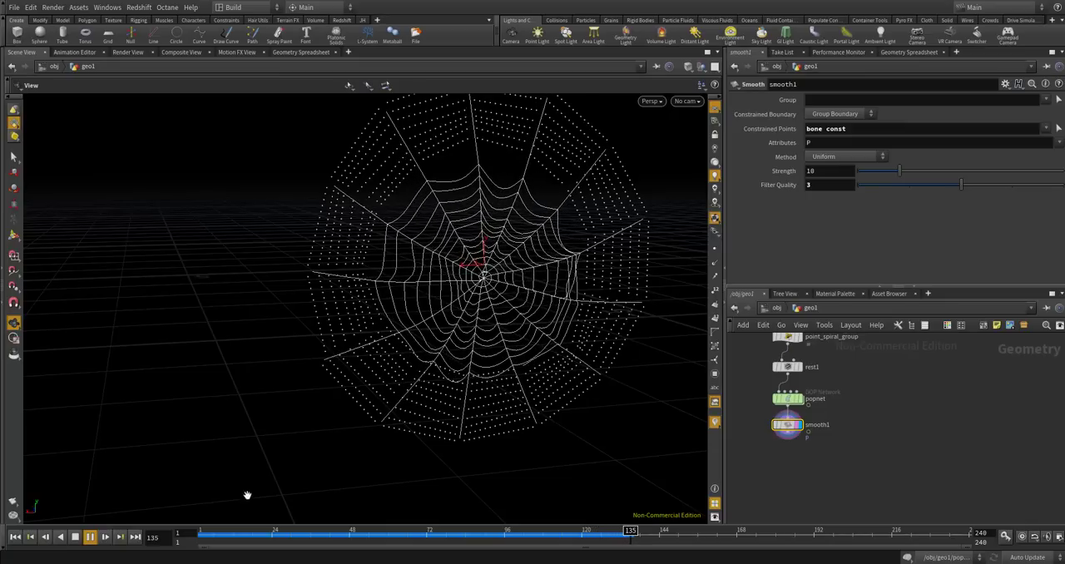
pyautogui.click(90, 538)
# Add a Delete node below smooth1 and connect smooth1's output to its input.
pyautogui.moveTo(765, 443); pyautogui.dragTo(845, 463, button='right')
pyautogui.press('Tab')
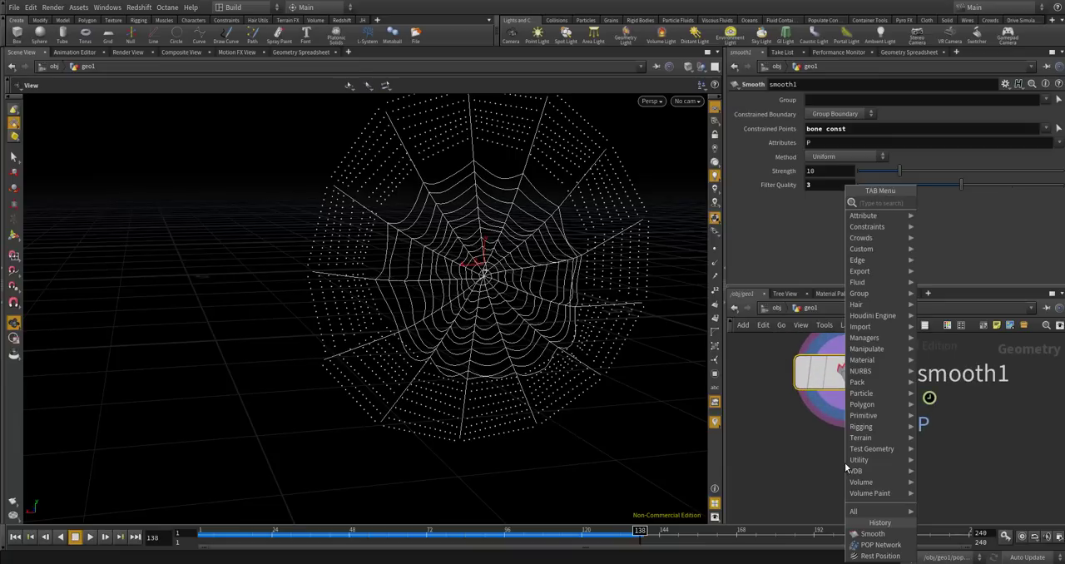
pyautogui.write('sw')
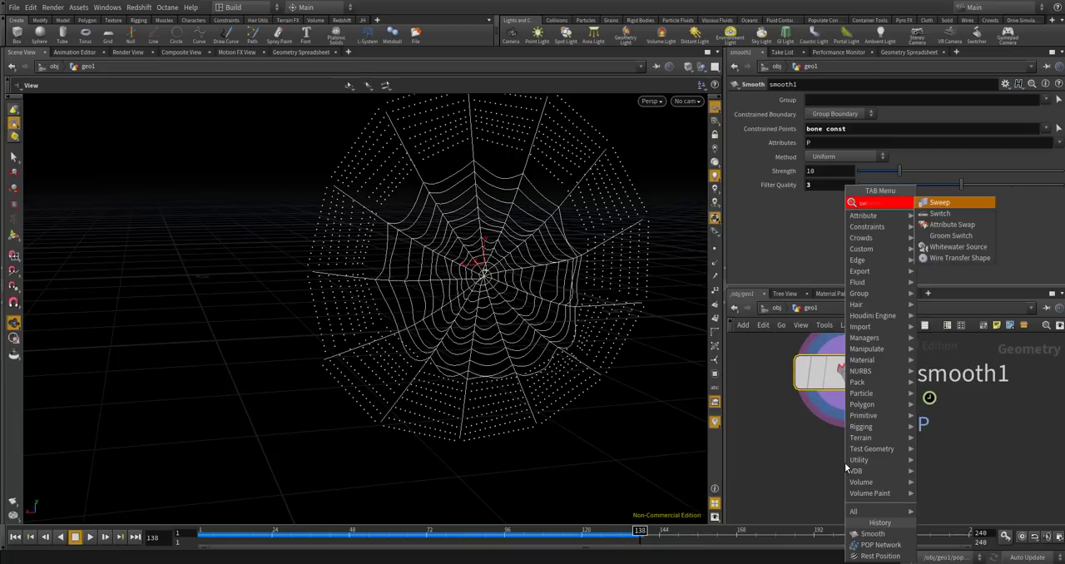
pyautogui.press('BackSpace')
pyautogui.press('BackSpace')
pyautogui.write('delete')
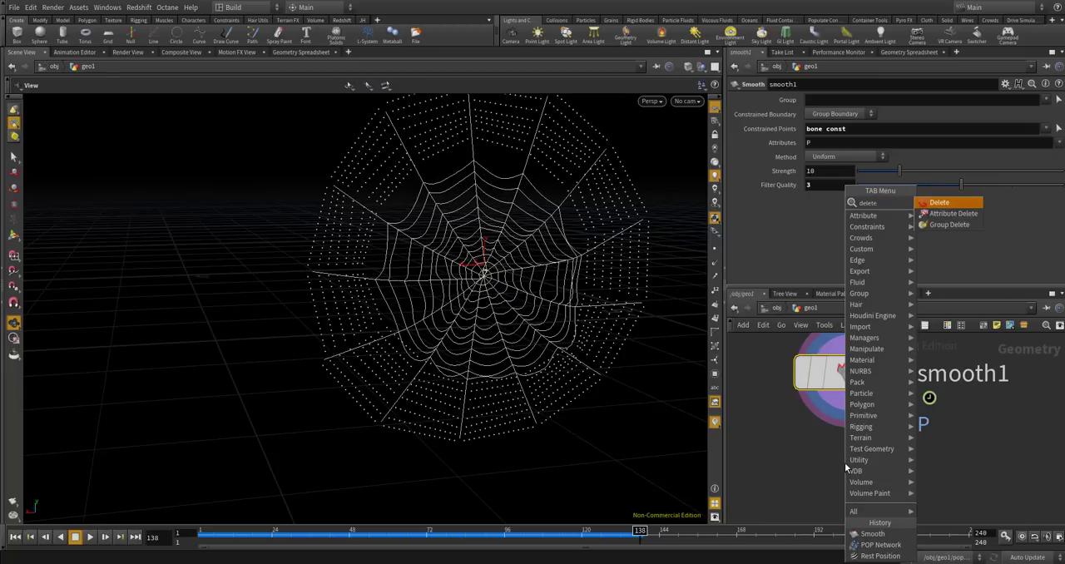
pyautogui.press('Return')
pyautogui.click(845, 463)
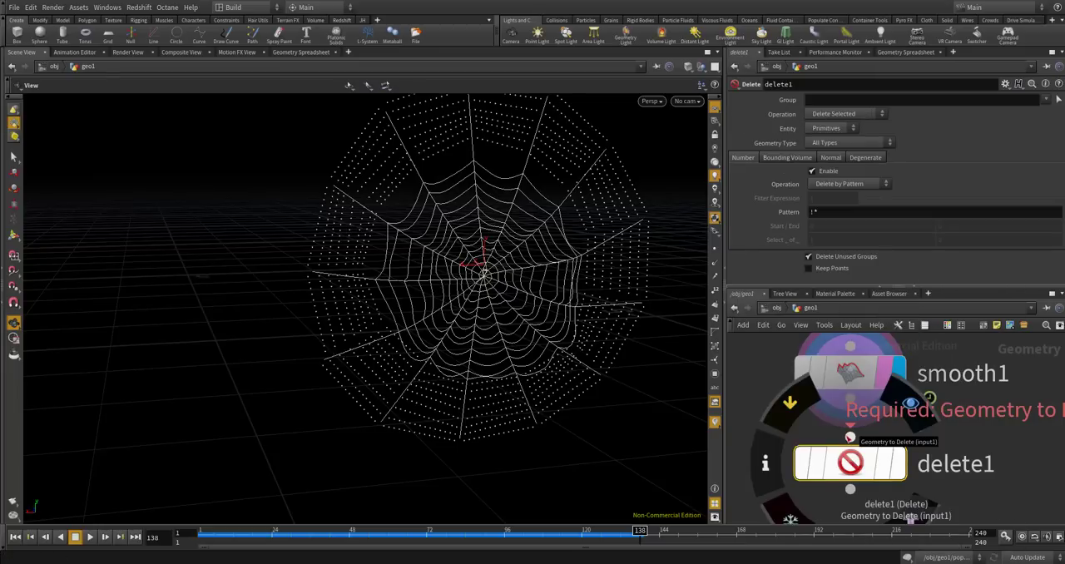
pyautogui.moveTo(851, 399); pyautogui.dragTo(850, 438)
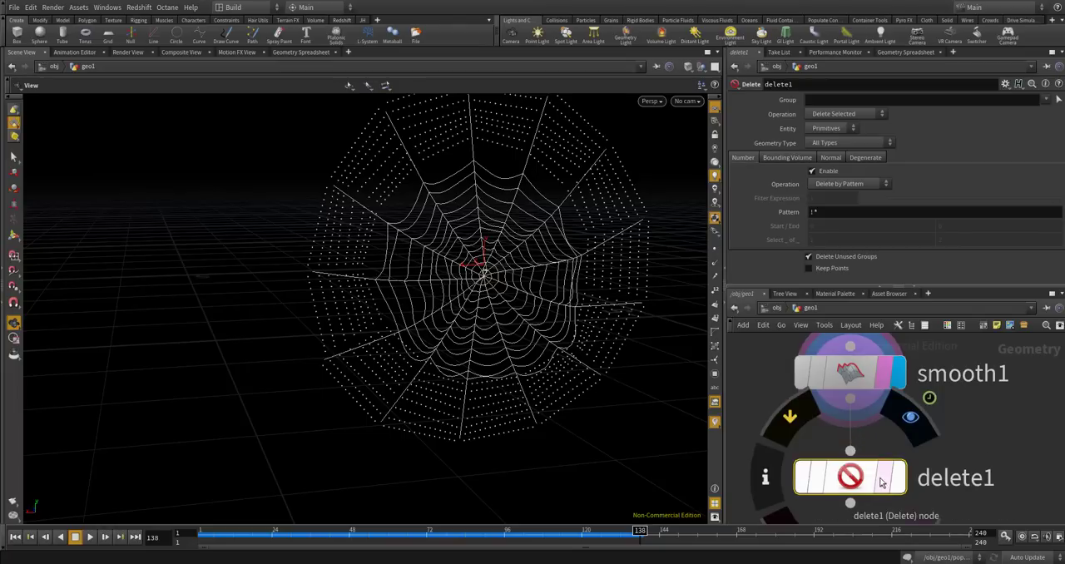
# Display delete1 and set it to delete points in the unused group.
pyautogui.click(880, 483)
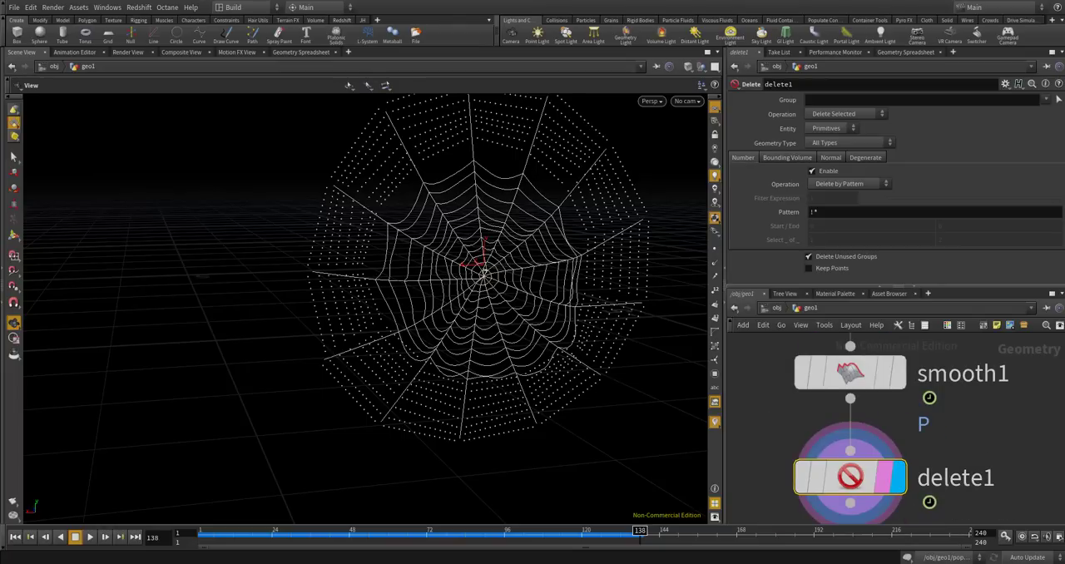
pyautogui.moveTo(882, 374)
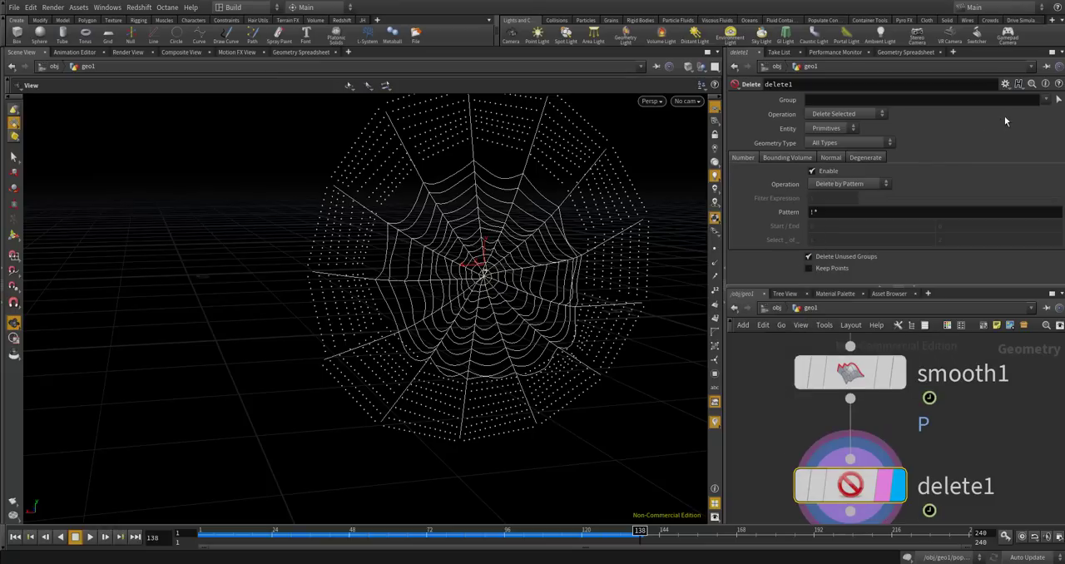
pyautogui.click(1048, 100)
pyautogui.click(852, 129)
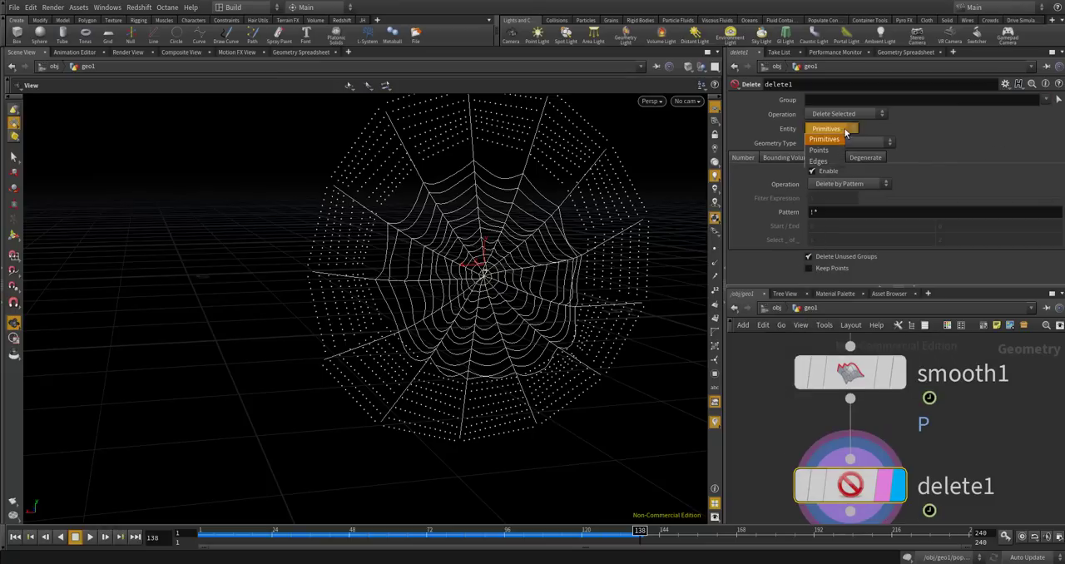
pyautogui.click(843, 151)
pyautogui.click(1048, 100)
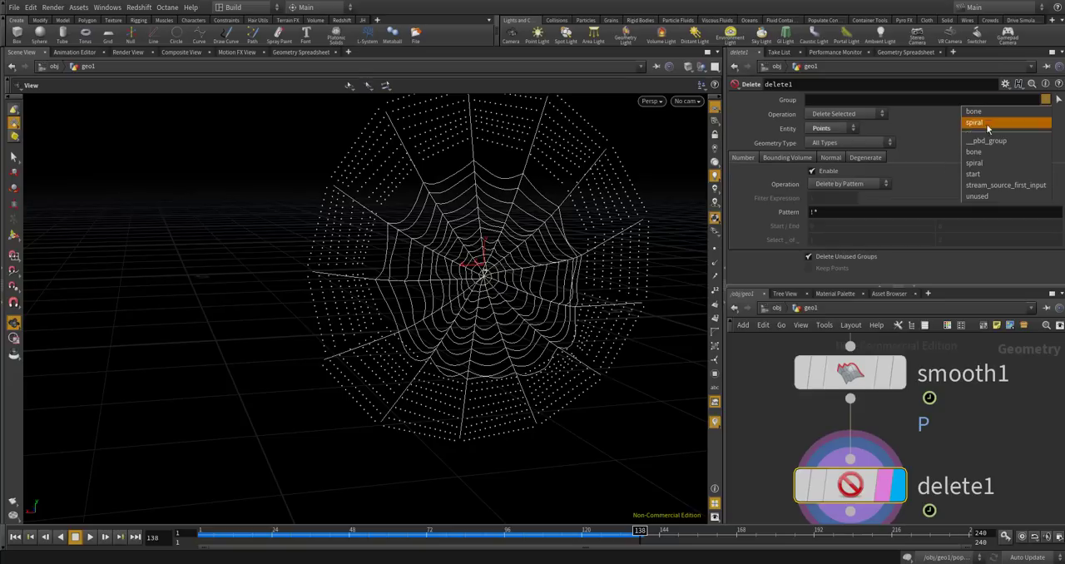
pyautogui.click(976, 197)
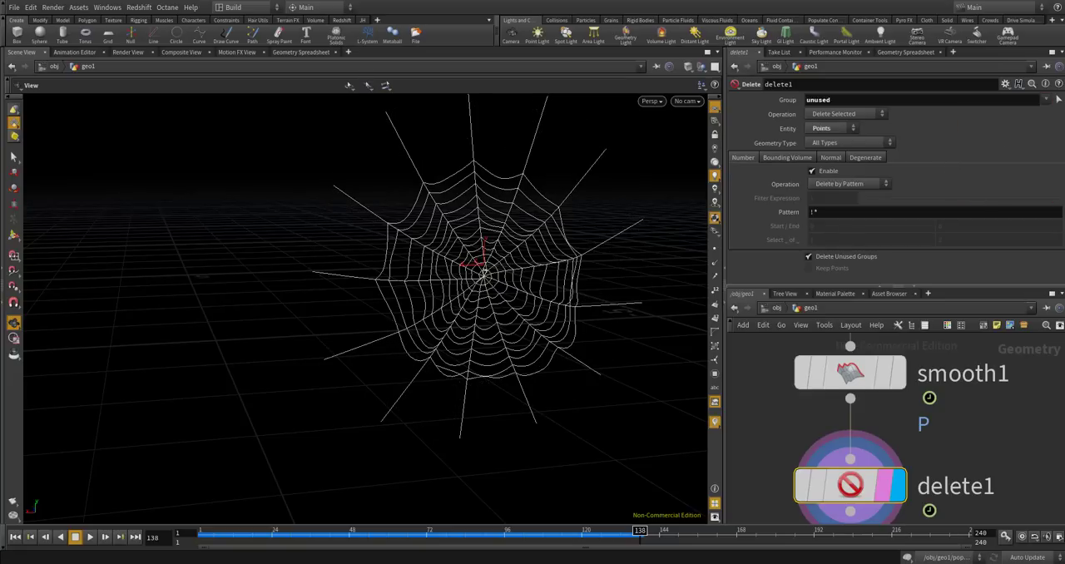
# Add a PolyWire node below delete1, connect delete1's output to it, and display the result.
pyautogui.scroll(-5, 857, 403)
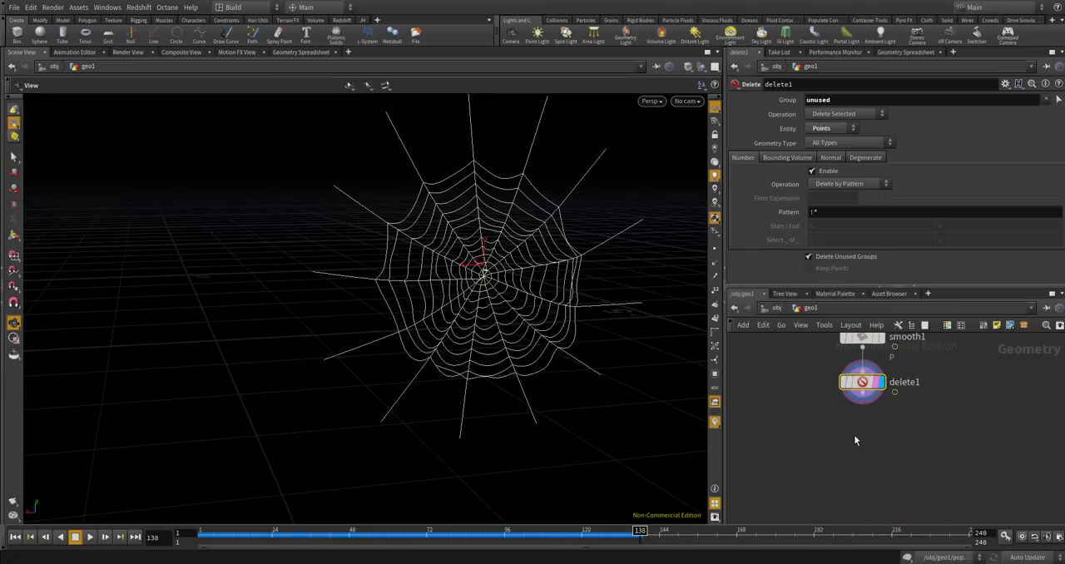
pyautogui.press('Tab')
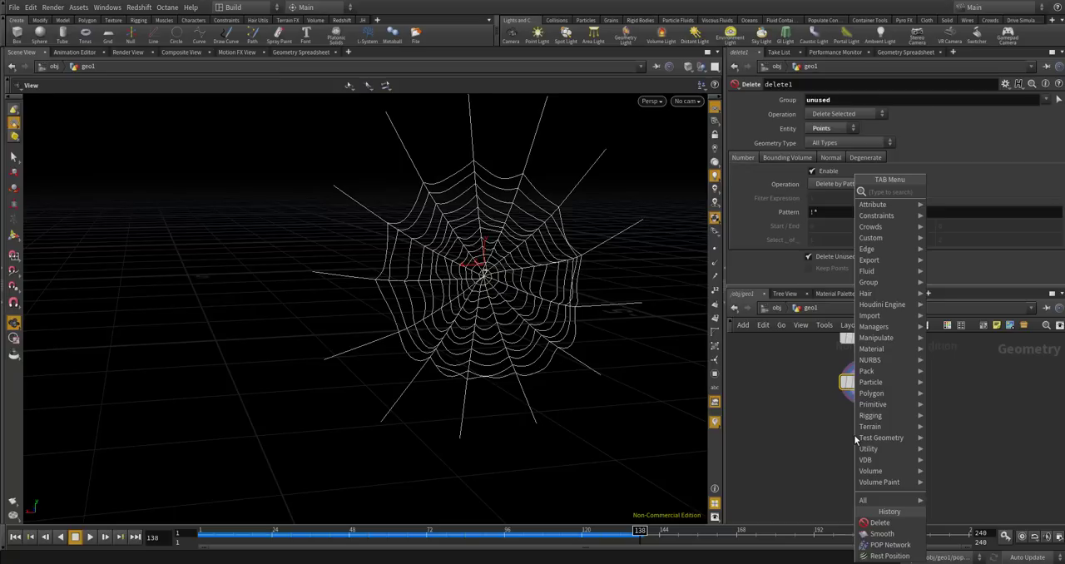
pyautogui.write('polywir')
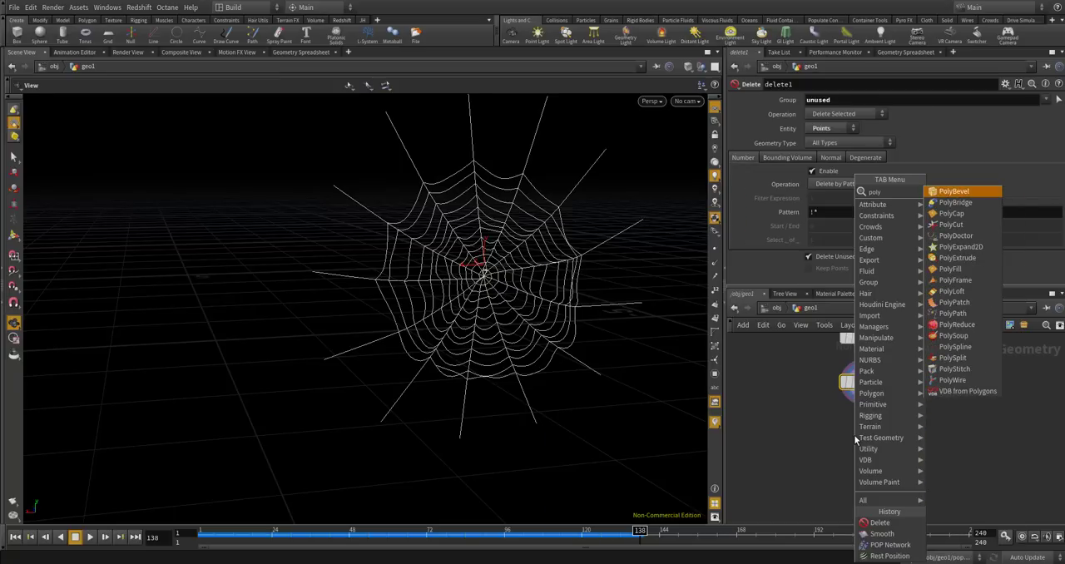
pyautogui.press('Return')
pyautogui.click(854, 434)
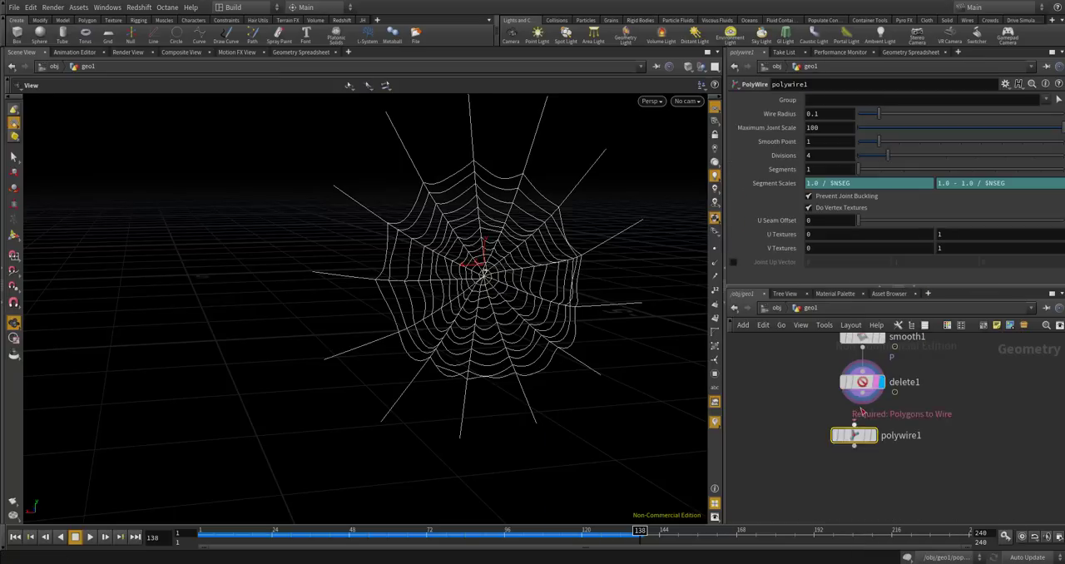
pyautogui.scroll(3, 853, 434)
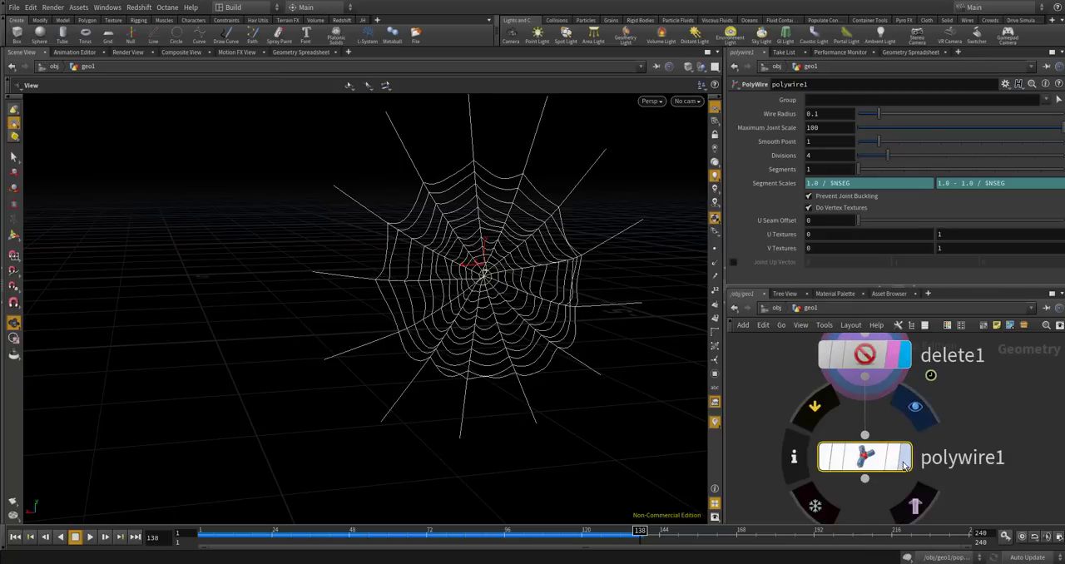
pyautogui.click(904, 457)
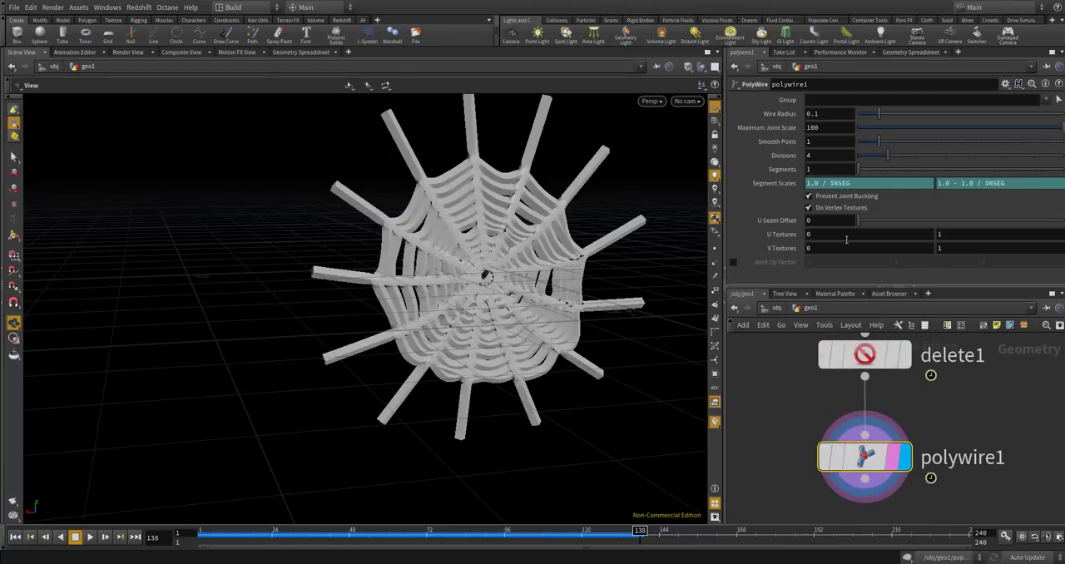
# Set polywire1's Divisions to 8 and its Wire Radius to 0.01.
pyautogui.doubleClick(822, 156)
pyautogui.press('Return')
pyautogui.moveTo(821, 114); pyautogui.dragTo(783, 115)
pyautogui.write('0.')
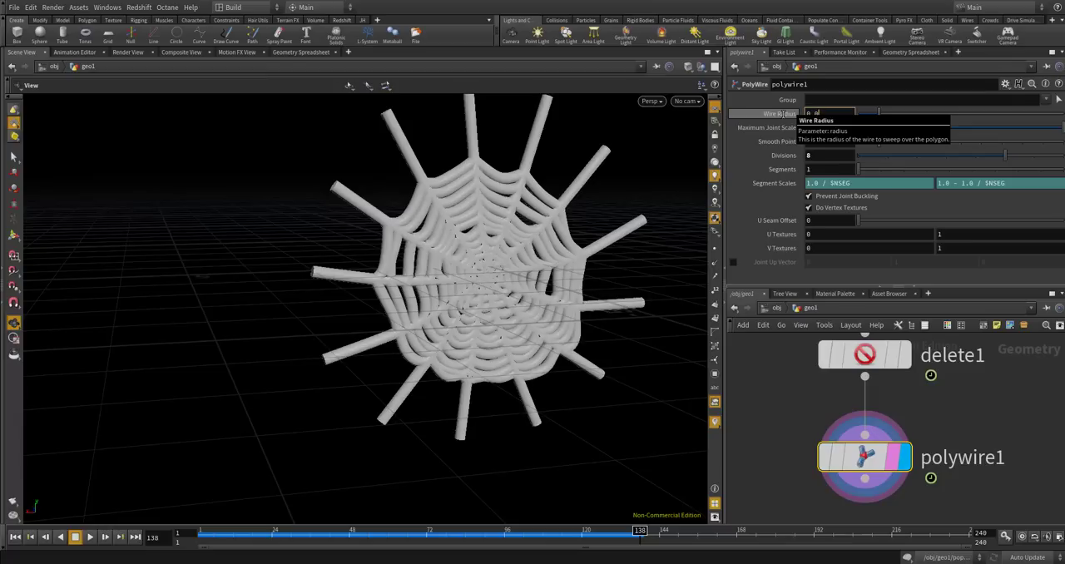
pyautogui.press('Return')
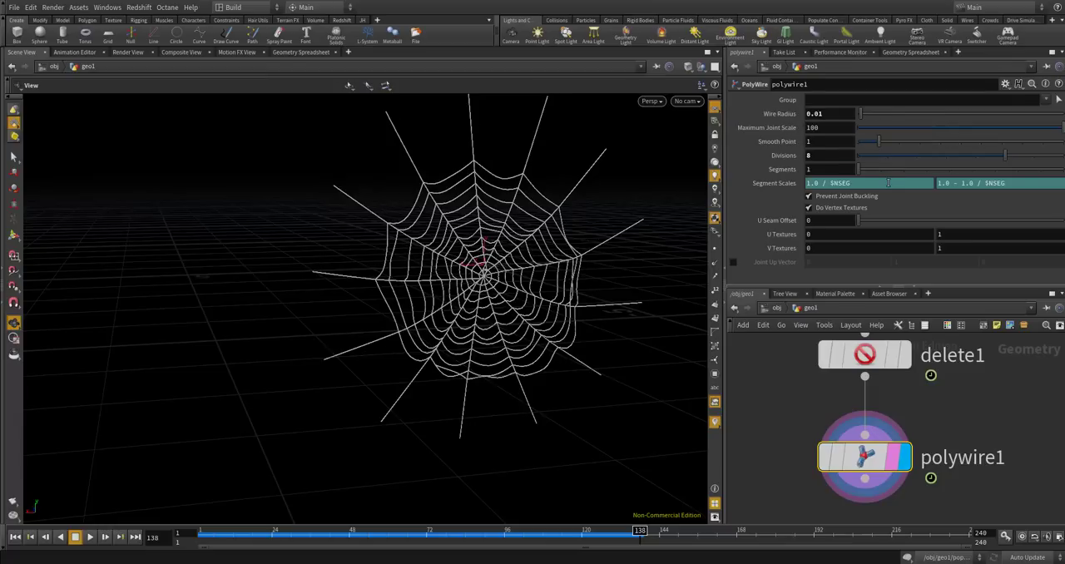
# Open the parameter interface of the CONTROLLER null and add a Float parameter after spiral step num.
pyautogui.scroll(-10, 897, 468)
pyautogui.scroll(4, 897, 453)
pyautogui.scroll(6, 883, 382)
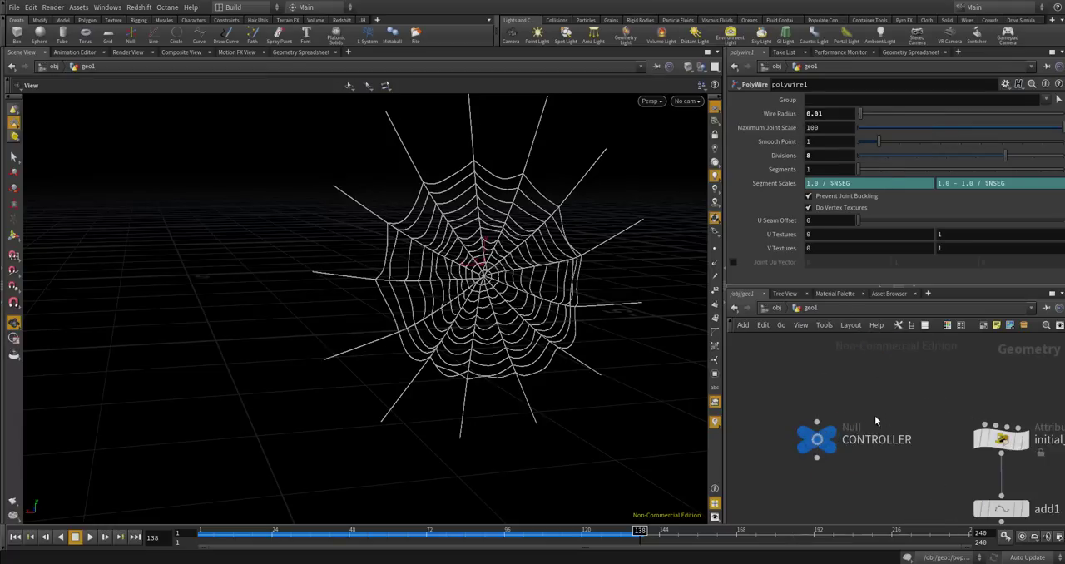
pyautogui.click(819, 437)
pyautogui.click(1005, 85)
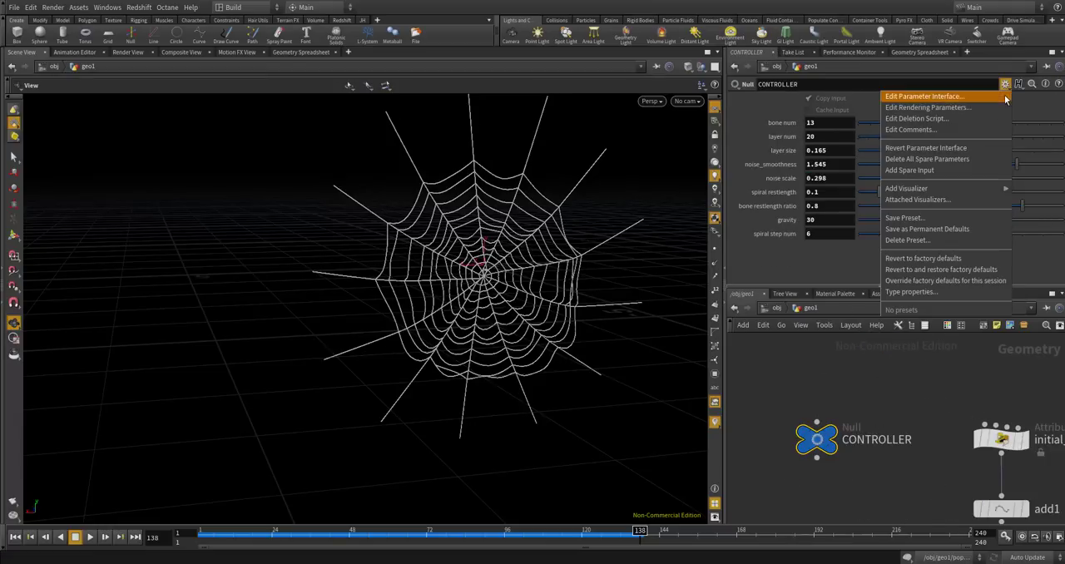
pyautogui.click(923, 94)
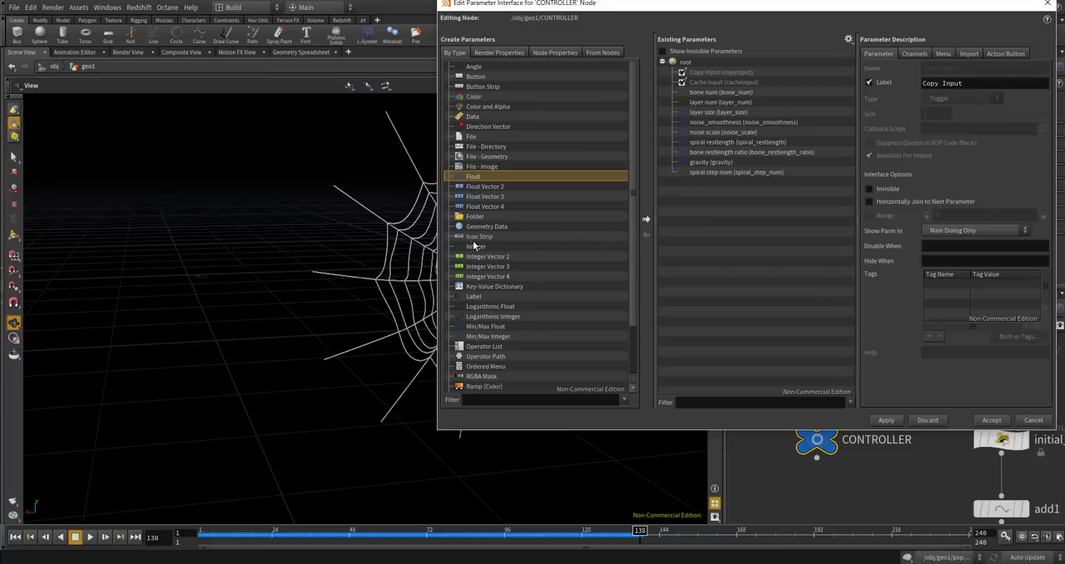
pyautogui.moveTo(474, 175); pyautogui.dragTo(722, 193)
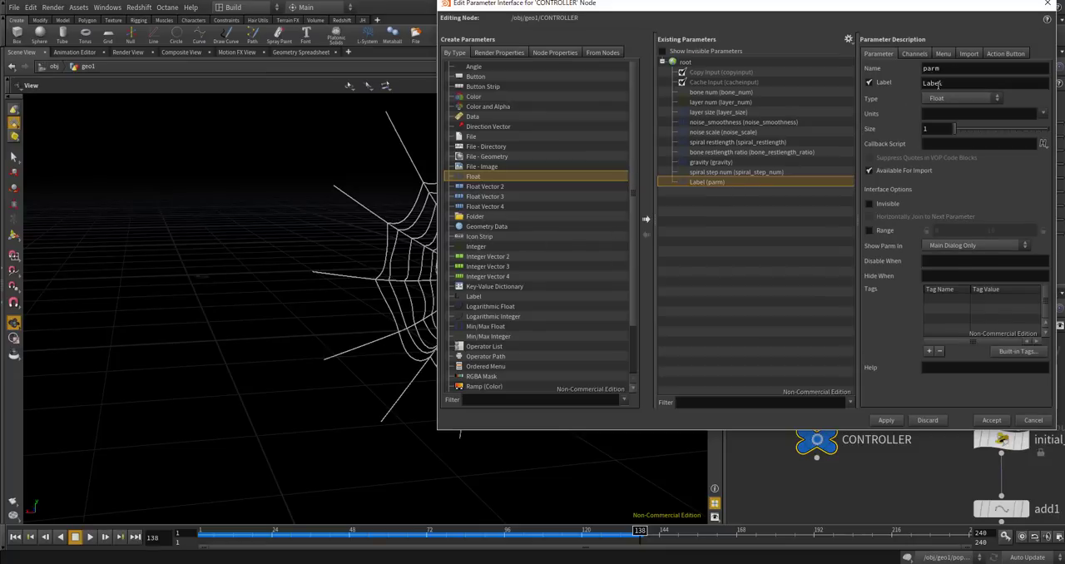
# Name the new parameter wire_radius with the label wire radius, give it a range of 0 to 0.1, and accept the interface changes.
pyautogui.write('wire_radisu')
pyautogui.press('Tab')
pyautogui.write('w')
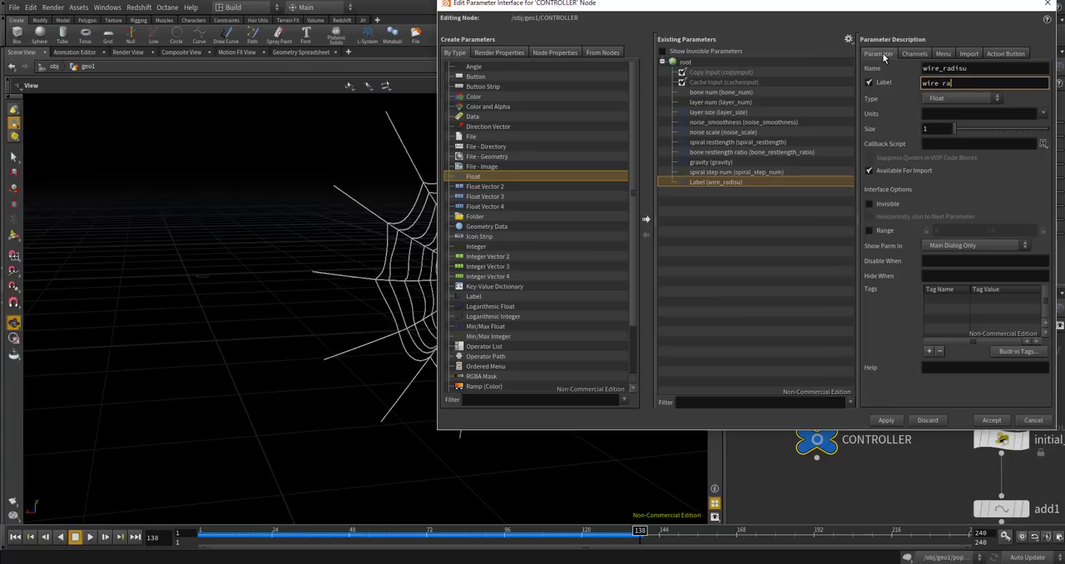
pyautogui.moveTo(958, 68); pyautogui.dragTo(976, 67)
pyautogui.write('us')
pyautogui.press('Return')
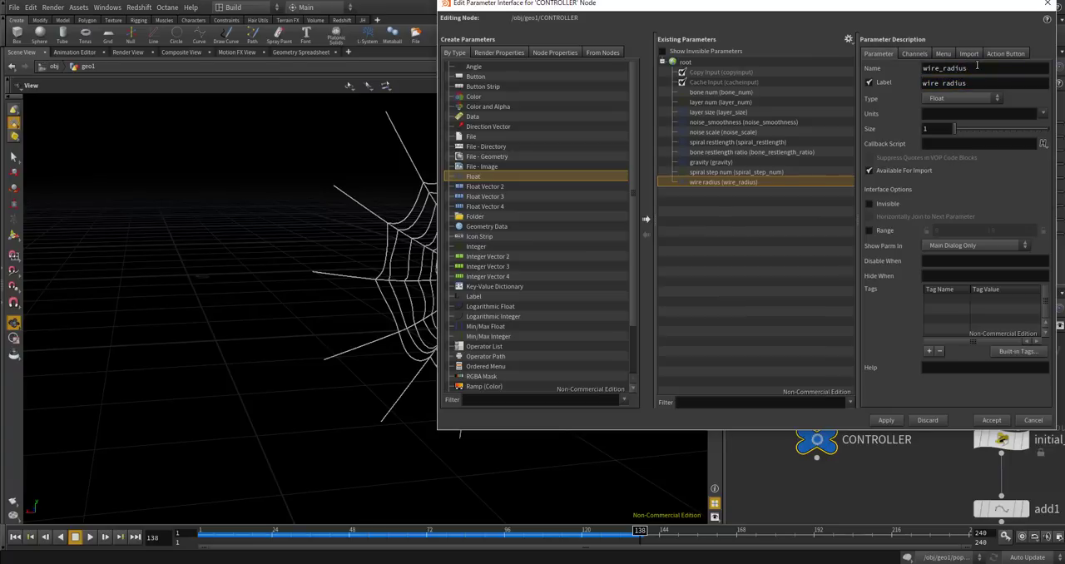
pyautogui.click(869, 231)
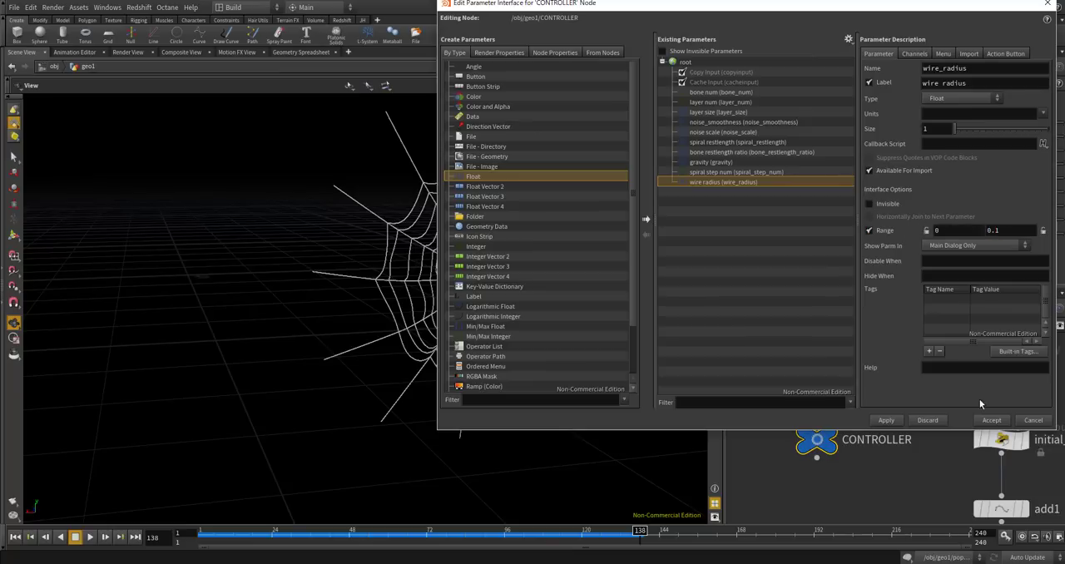
pyautogui.click(886, 420)
pyautogui.click(991, 420)
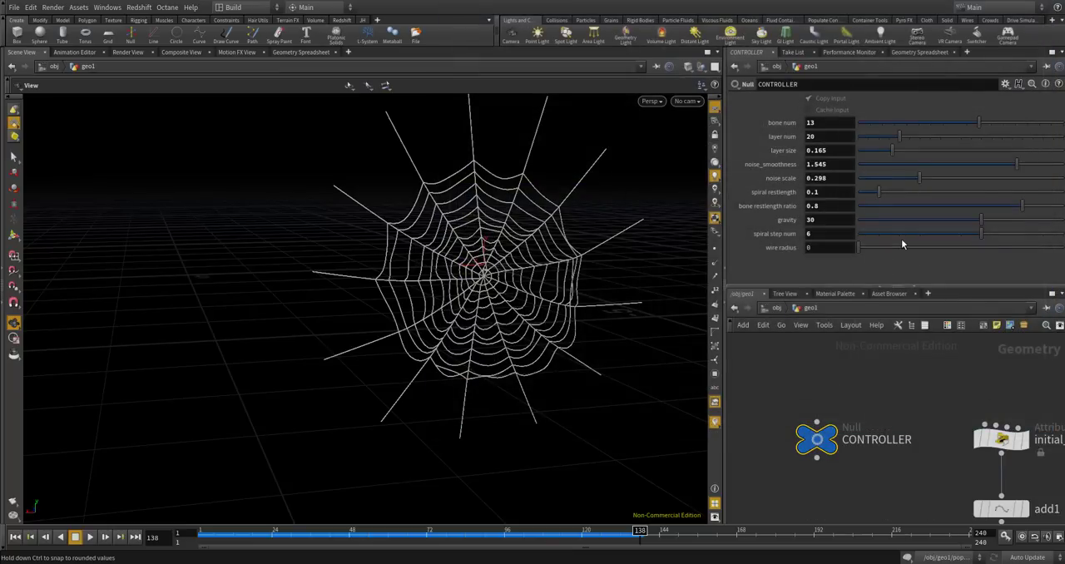
# Set the wire radius on CONTROLLER to 0.0146 and copy that parameter.
pyautogui.moveTo(870, 249); pyautogui.dragTo(888, 249)
pyautogui.rightClick(830, 248)
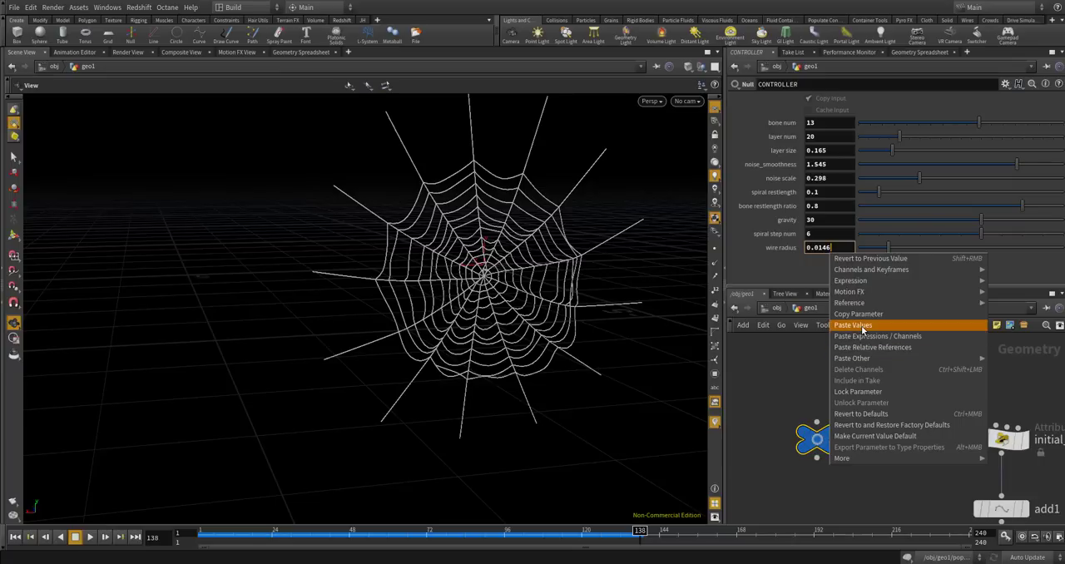
pyautogui.click(860, 318)
# Link polywire1's Wire Radius to the CONTROLLER's wire radius with a relative reference.
pyautogui.scroll(-8, 880, 368)
pyautogui.moveTo(891, 501); pyautogui.dragTo(882, 460, button='middle')
pyautogui.scroll(8, 884, 459)
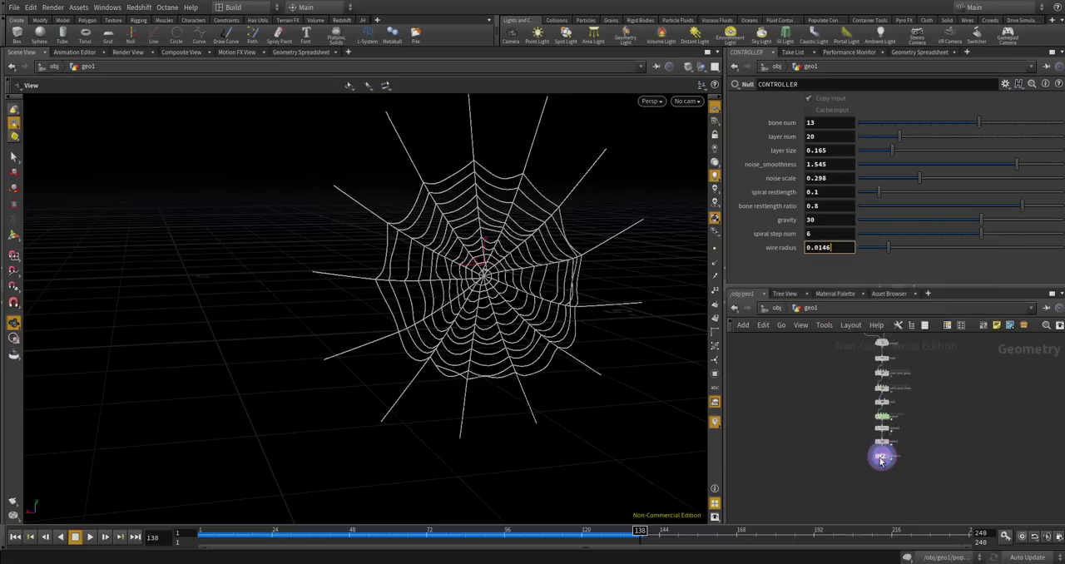
pyautogui.click(888, 460)
pyautogui.doubleClick(819, 113)
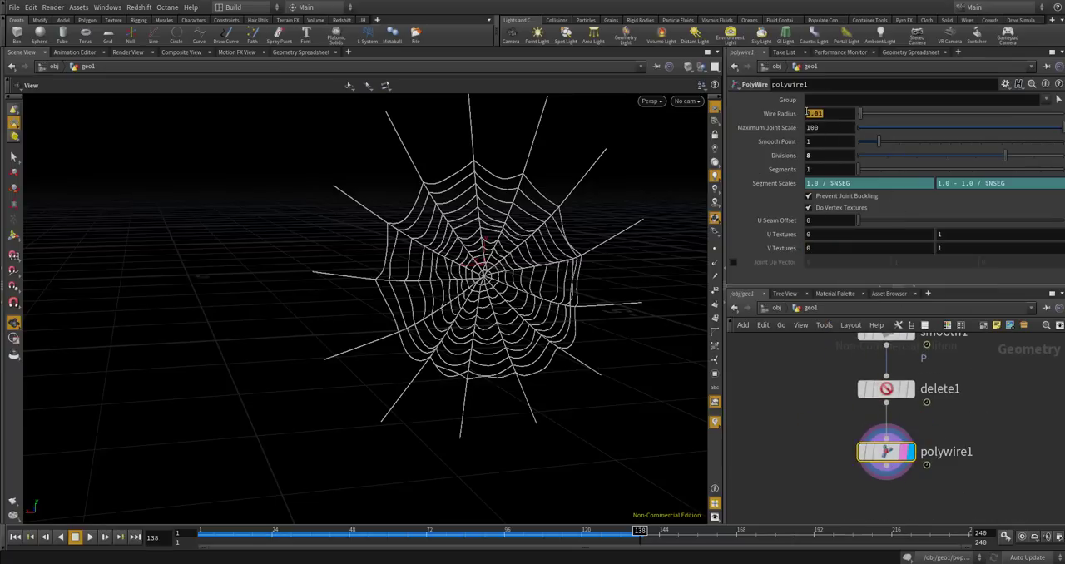
pyautogui.rightClick(819, 114)
pyautogui.click(883, 213)
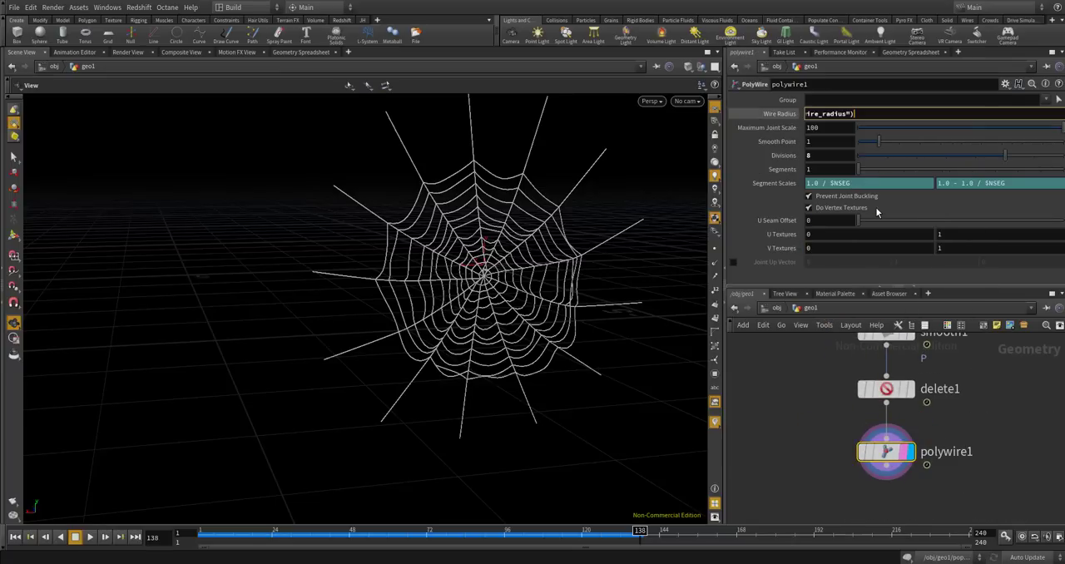
# Return to the CONTROLLER null and raise the wire radius to 0.016.
pyautogui.moveTo(824, 371); pyautogui.dragTo(824, 416, button='middle')
pyautogui.scroll(-8, 819, 420)
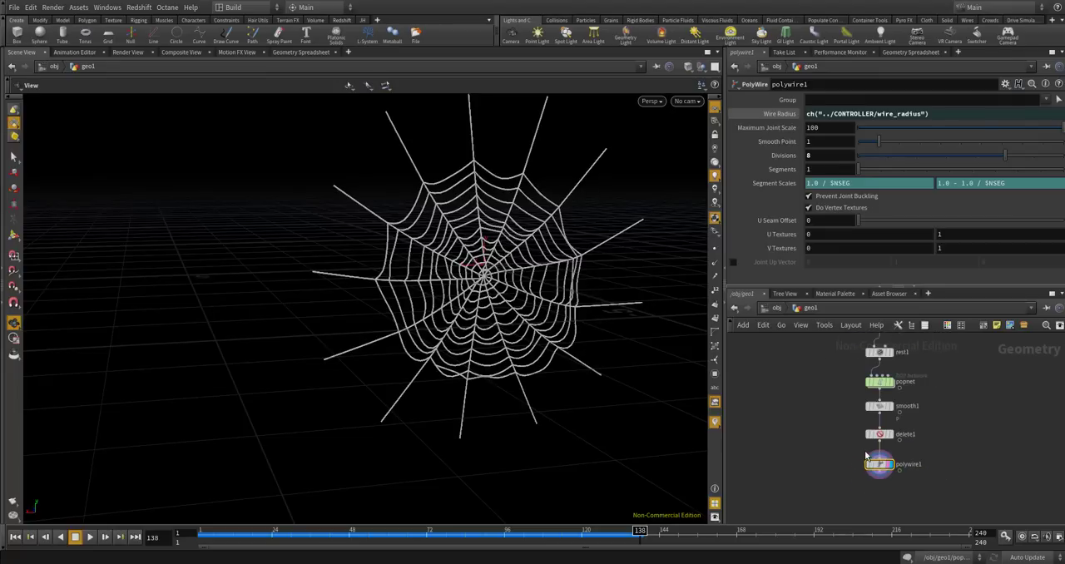
pyautogui.scroll(10, 832, 381)
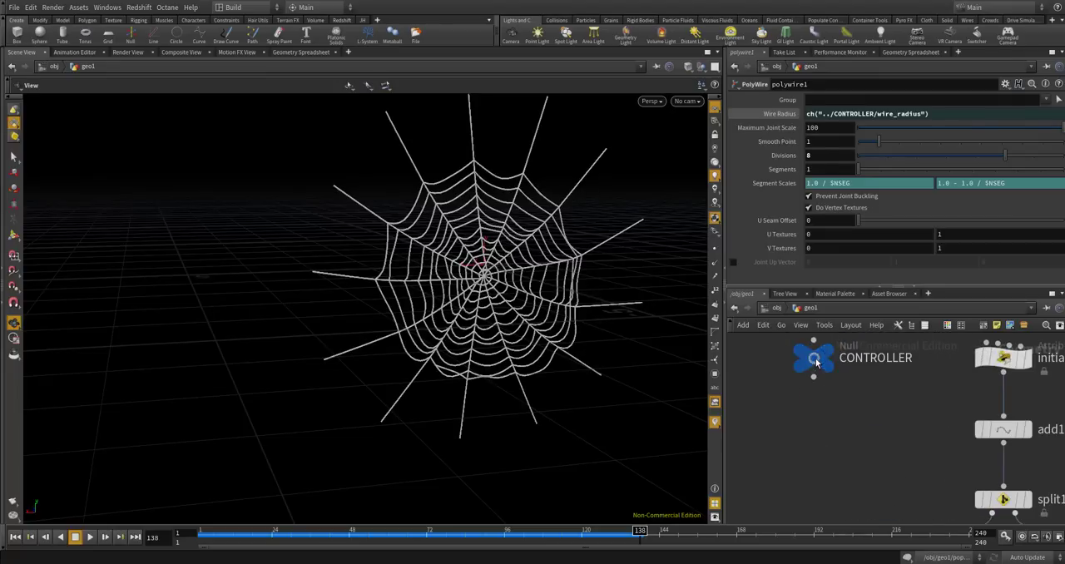
pyautogui.click(813, 358)
pyautogui.moveTo(887, 249); pyautogui.dragTo(891, 247)
# Display delete1 instead of polywire1 and continue playing the simulation from frame 138.
pyautogui.scroll(-6, 793, 448)
pyautogui.scroll(8, 811, 486)
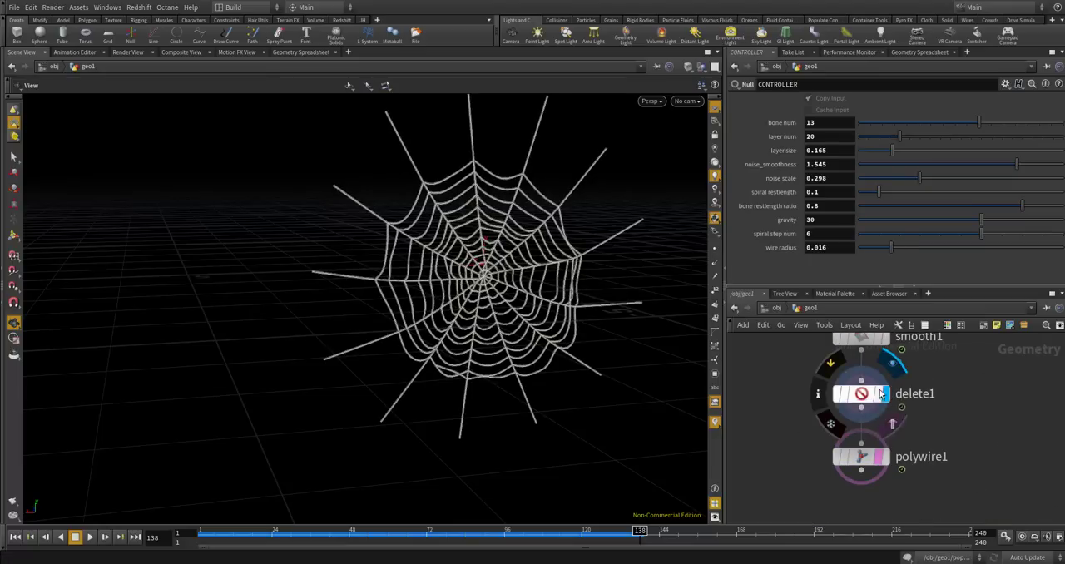
pyautogui.click(885, 394)
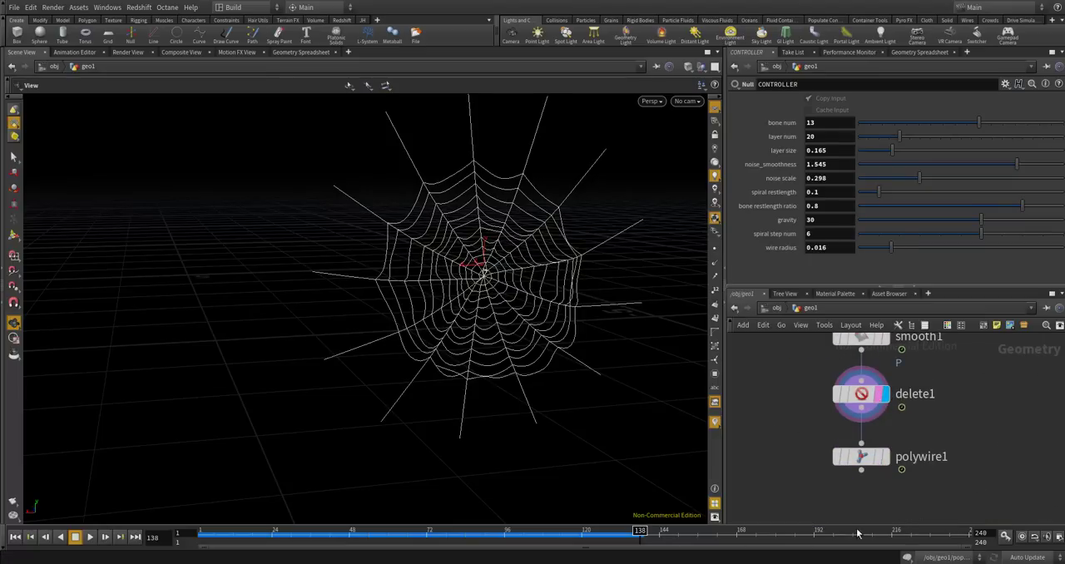
pyautogui.click(92, 536)
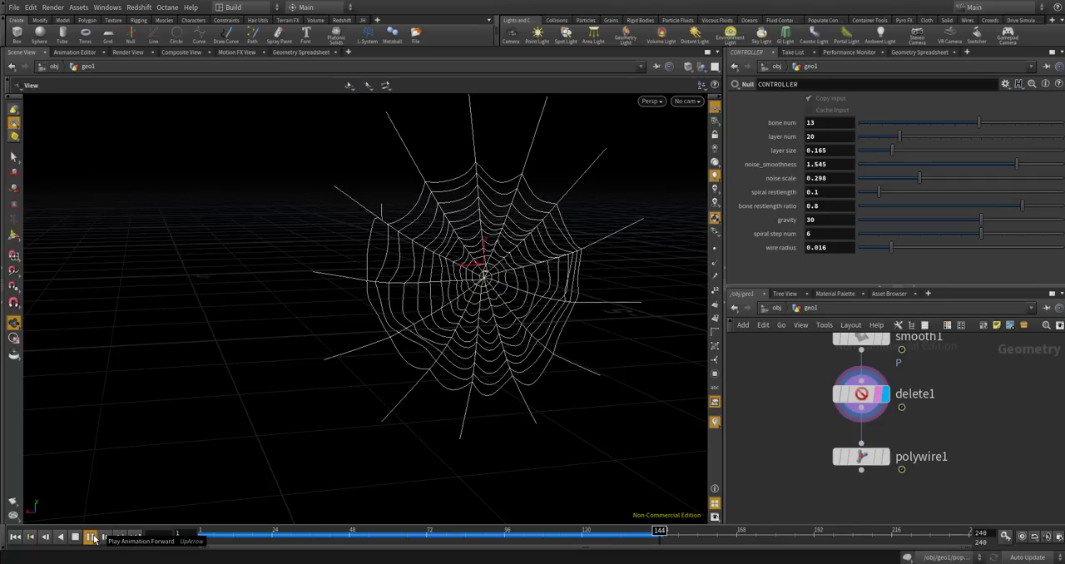
pyautogui.click(92, 537)
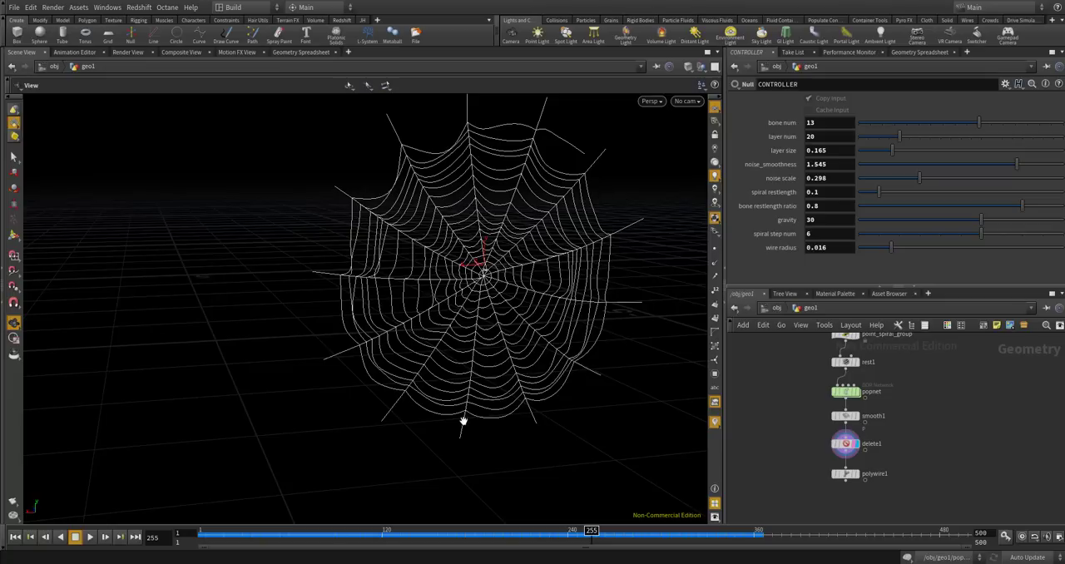
# Replay the simulation from frame 175 and again from frame 85 to examine how the web threads behave.
pyautogui.moveTo(590, 530)
pyautogui.mouseDown()
pyautogui.moveTo(494, 532)
pyautogui.moveTo(464, 547)
pyautogui.mouseUp()
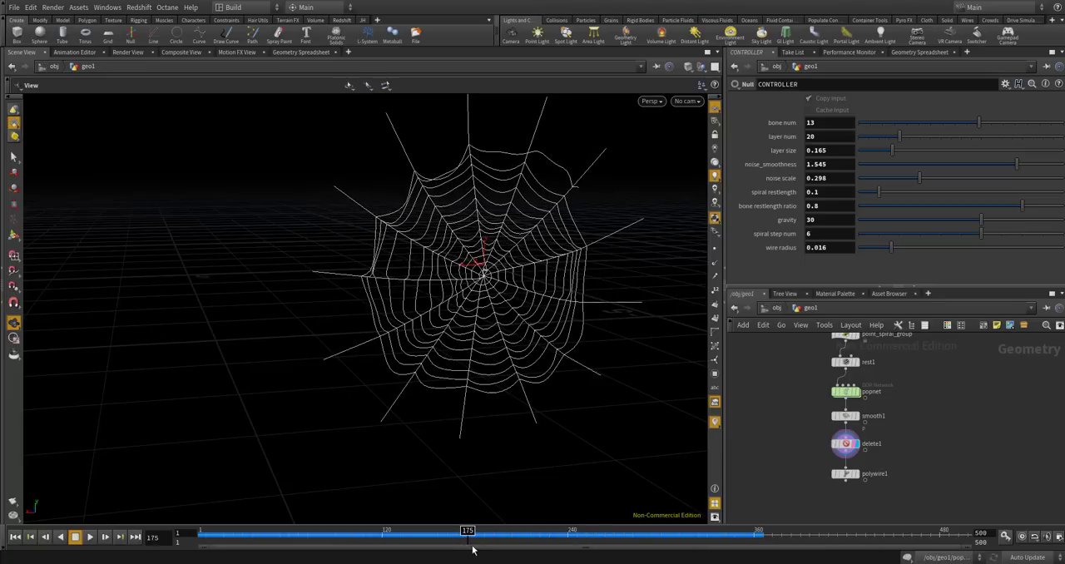
pyautogui.click(91, 537)
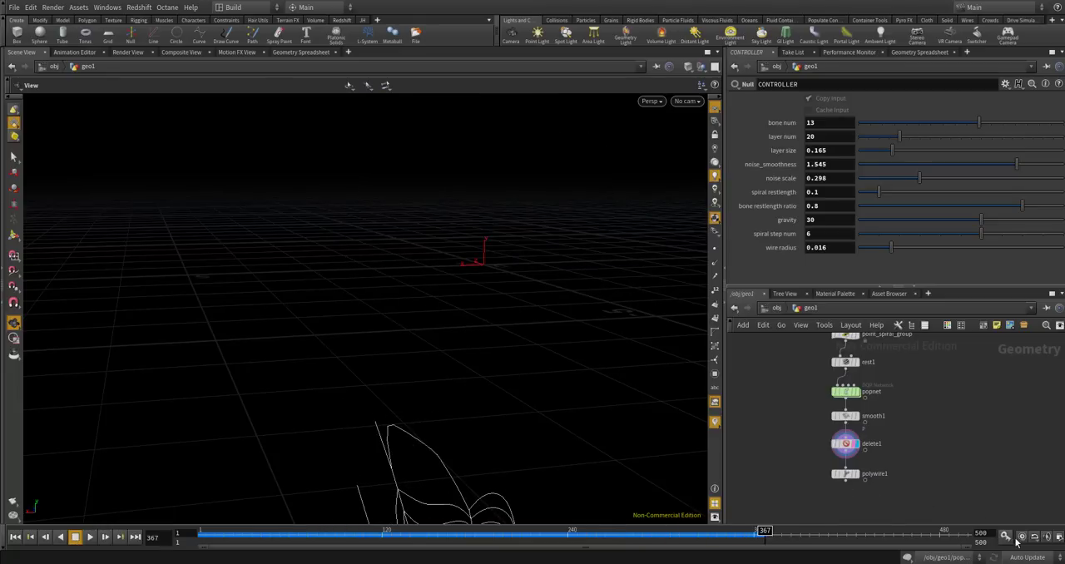
pyautogui.moveTo(546, 545); pyautogui.dragTo(329, 548)
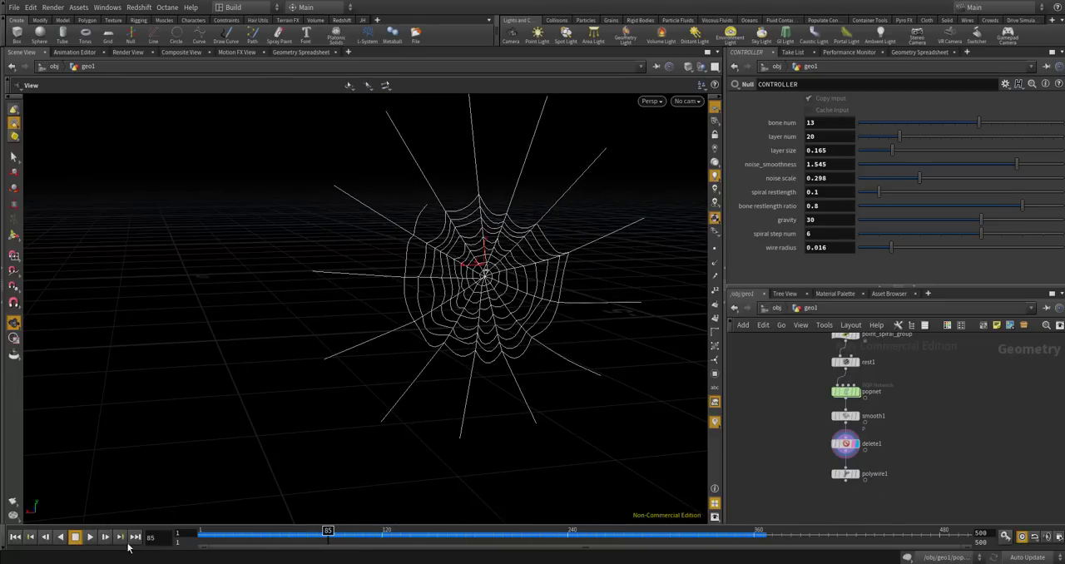
pyautogui.click(90, 537)
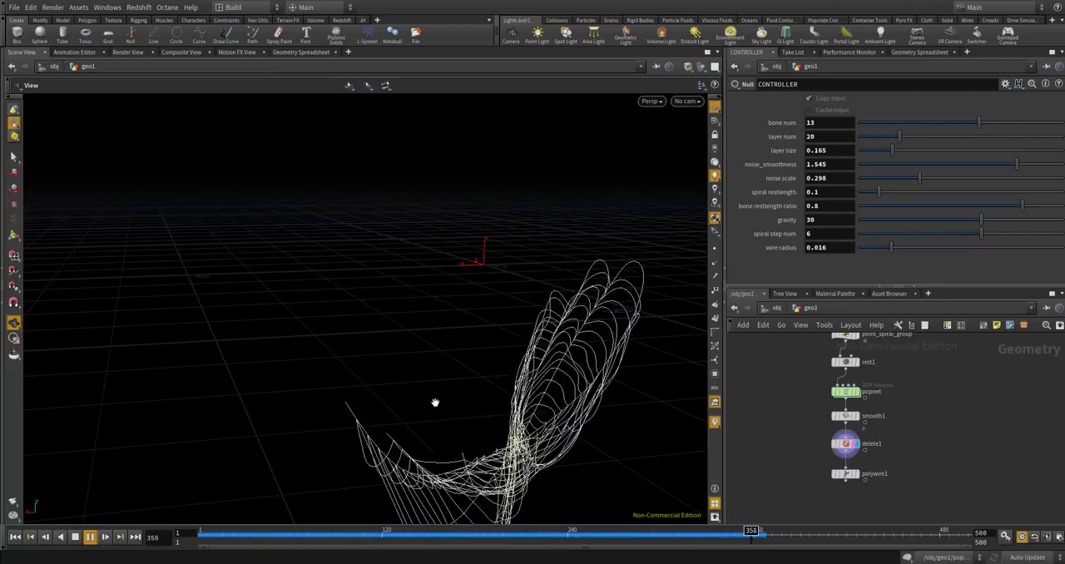
# Stop the playback and enter the popnet network to examine geometrywrangle1's code that checks the "const" point group.
pyautogui.moveTo(416, 437); pyautogui.dragTo(358, 481)
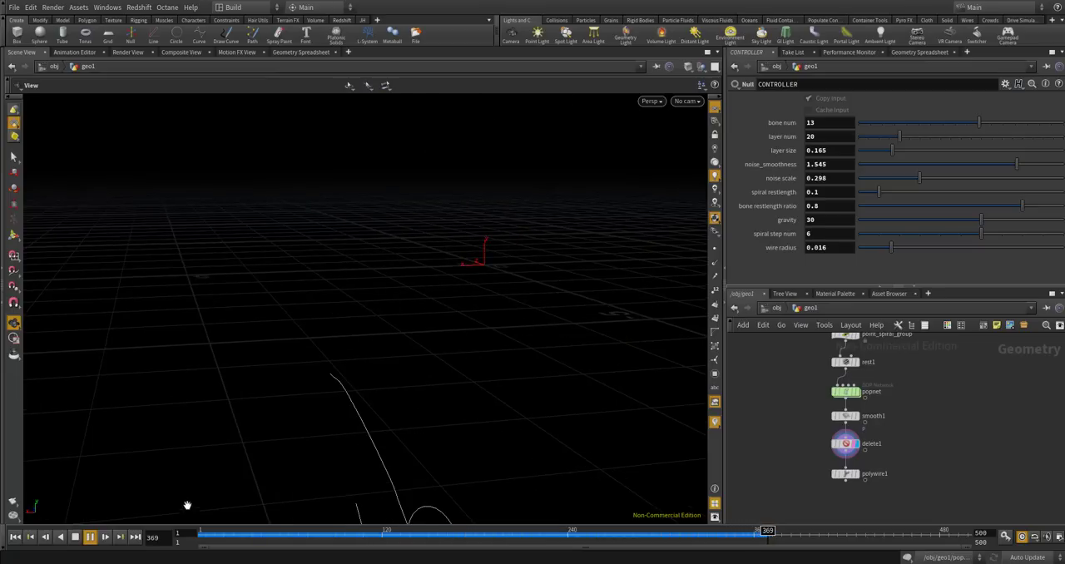
pyautogui.click(92, 539)
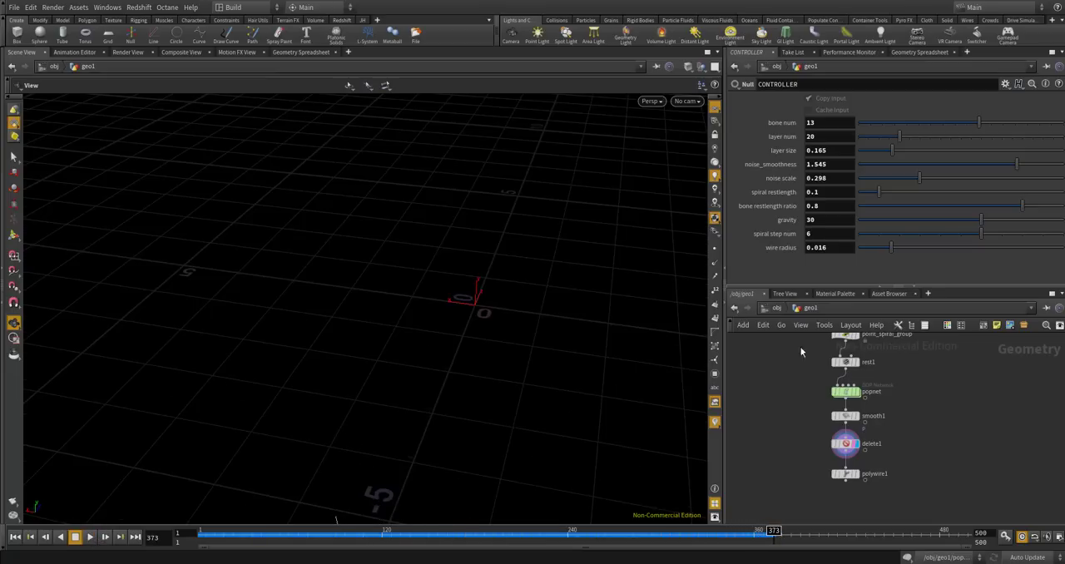
pyautogui.scroll(5, 873, 413)
pyautogui.moveTo(864, 446)
pyautogui.scroll(2, 857, 442)
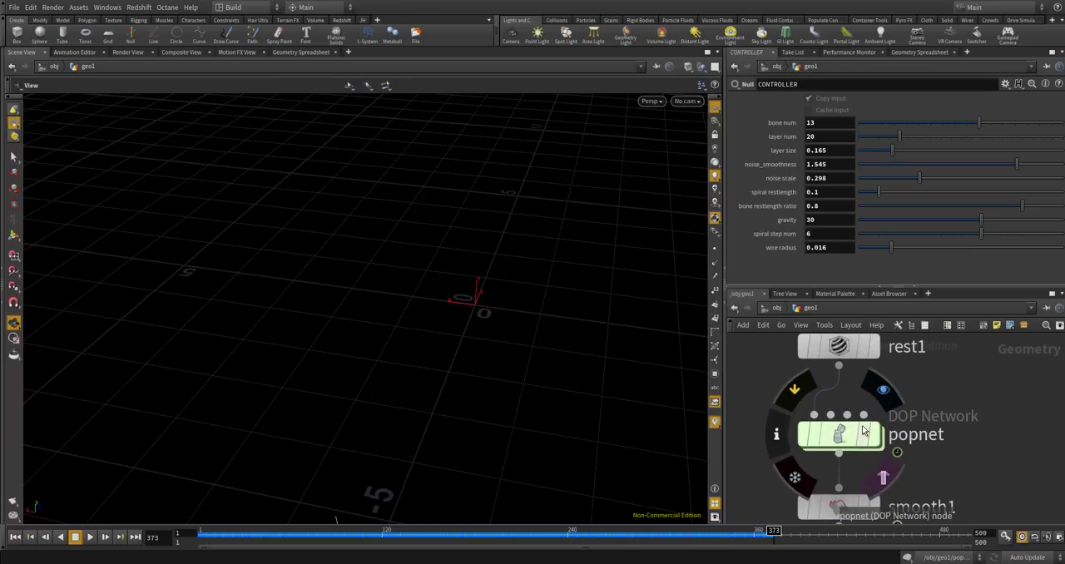
pyautogui.doubleClick(840, 436)
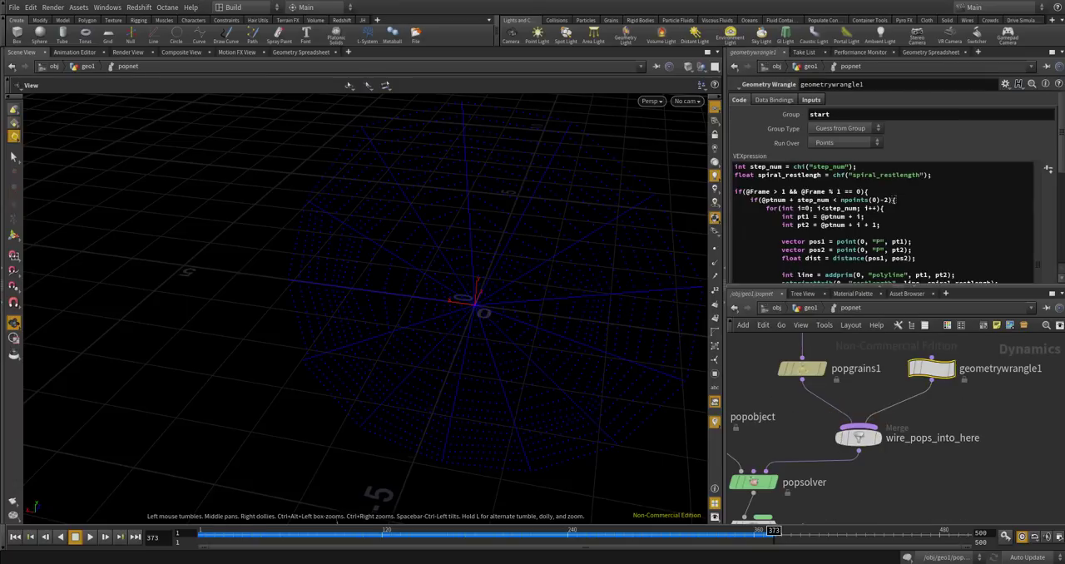
pyautogui.scroll(-2, 975, 410)
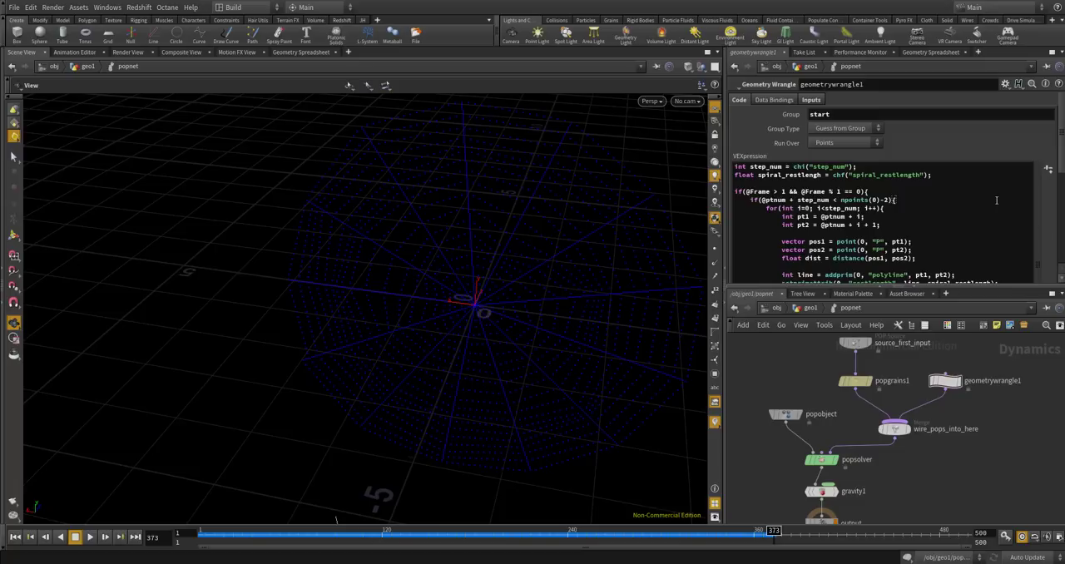
pyautogui.scroll(-5, 1056, 205)
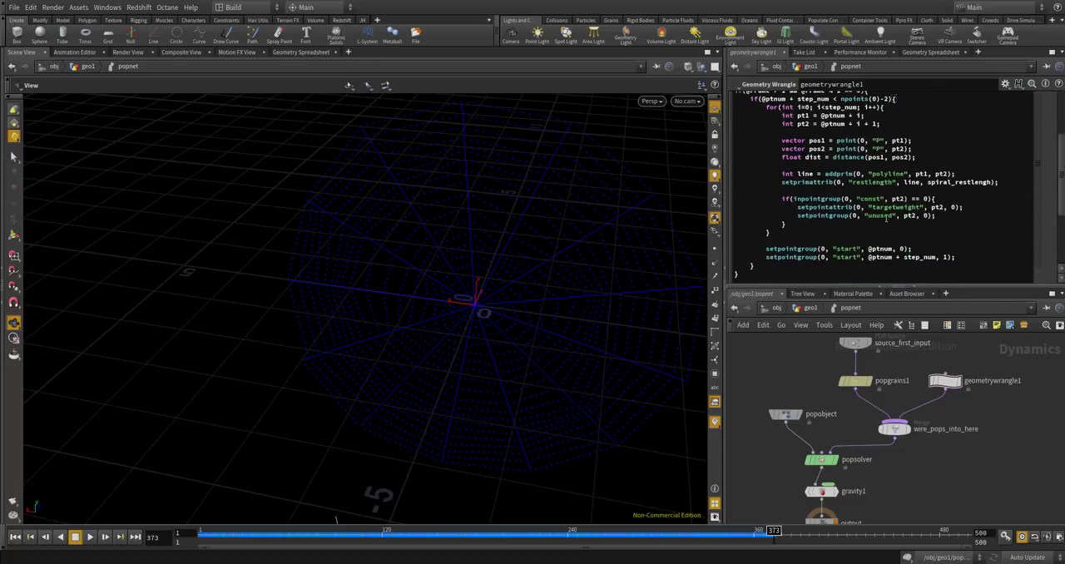
pyautogui.moveTo(798, 222); pyautogui.dragTo(782, 197)
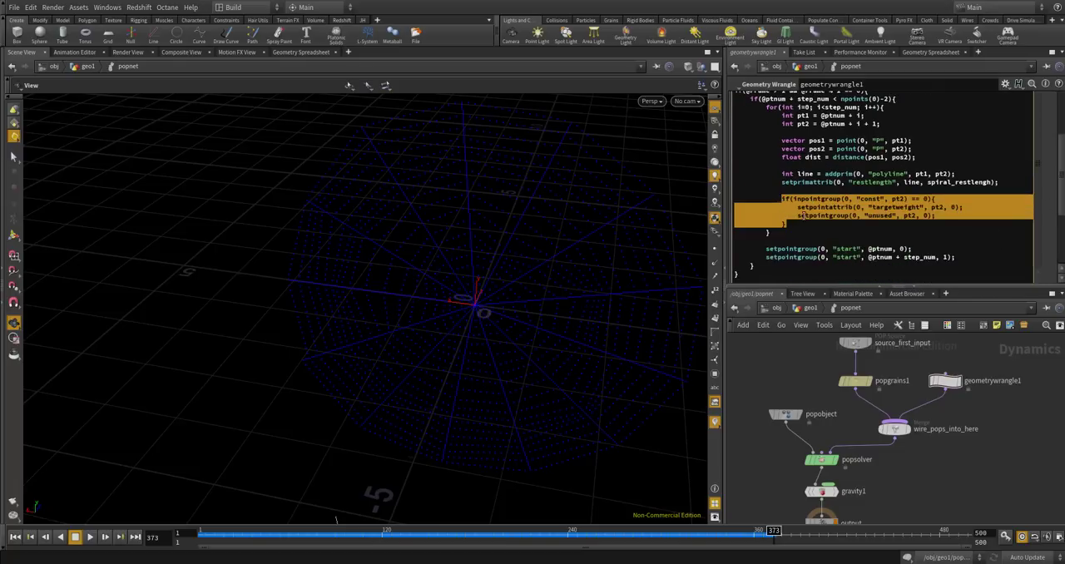
pyautogui.click(807, 223)
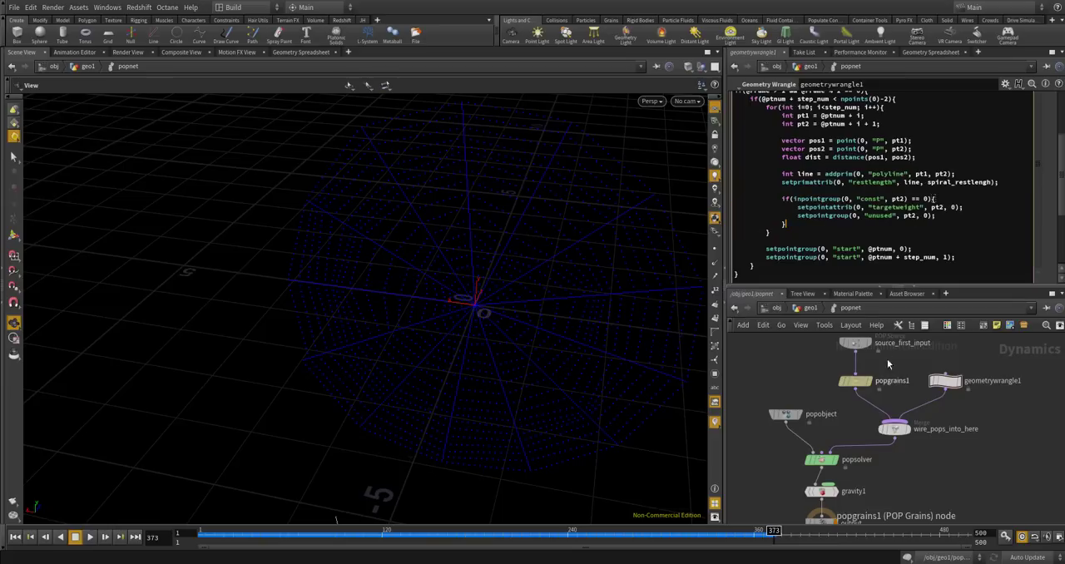
# Return to the geo1 network, display rest1 and point_spiral_group in turn, and review the point_spiral_group wrangle's code.
pyautogui.click(811, 310)
pyautogui.scroll(-5, 909, 400)
pyautogui.scroll(3, 931, 388)
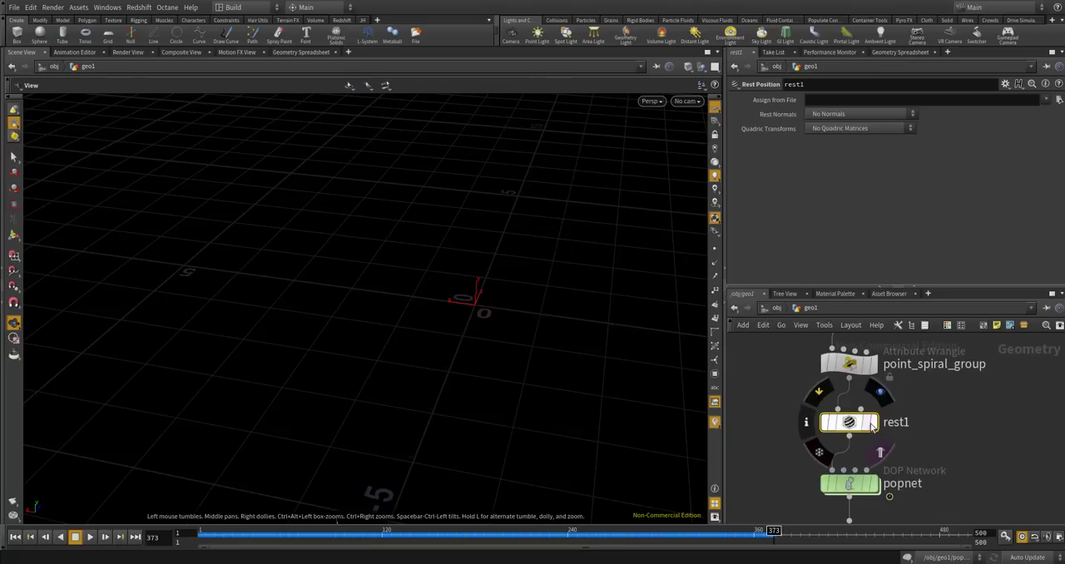
pyautogui.click(872, 422)
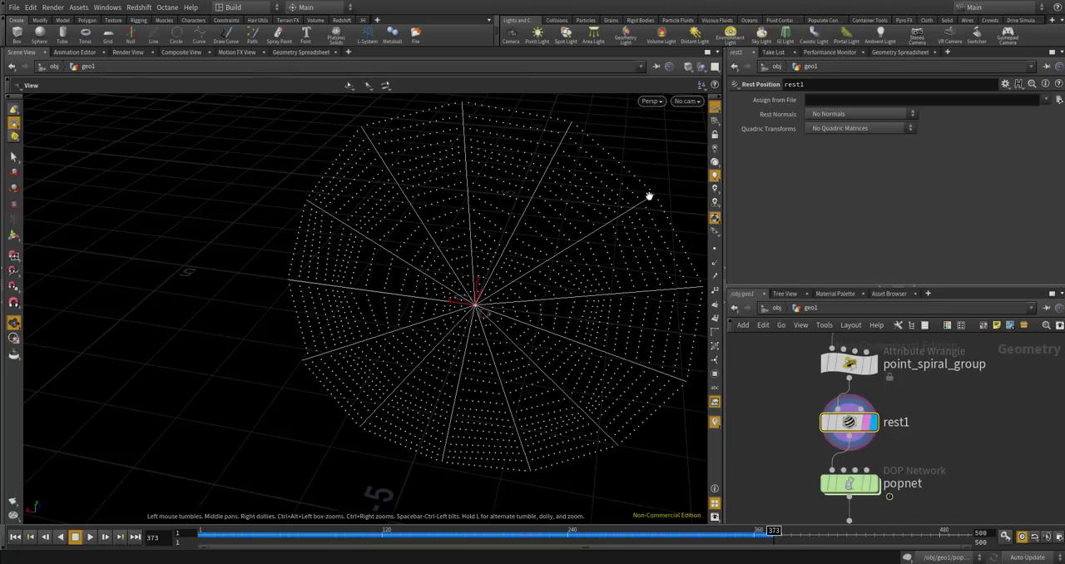
pyautogui.moveTo(648, 206); pyautogui.dragTo(622, 261)
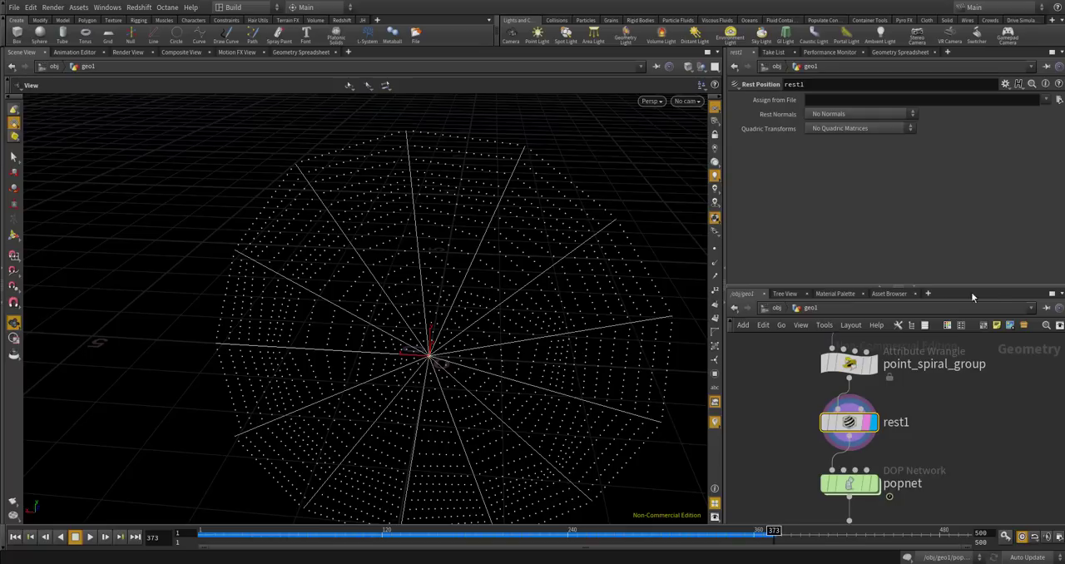
pyautogui.click(859, 357)
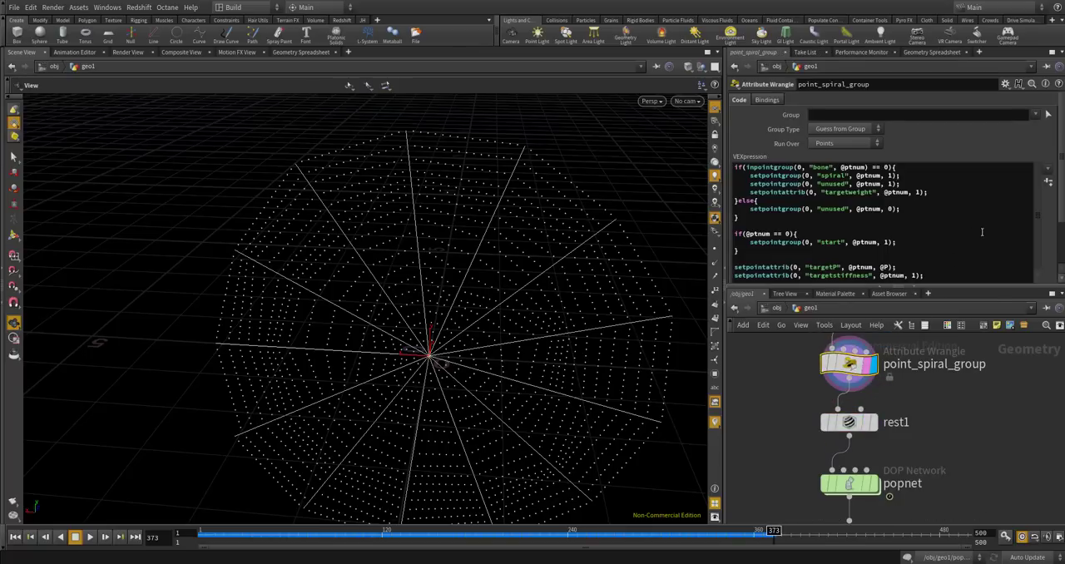
pyautogui.scroll(-3, 1044, 229)
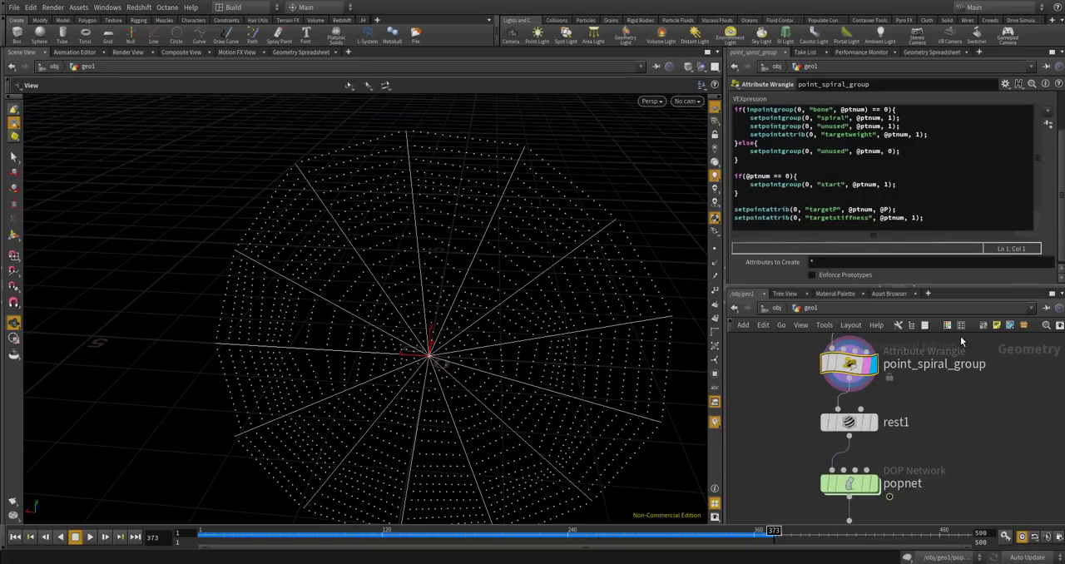
# Select the point_bone_group wrangle to review its VEX code.
pyautogui.moveTo(934, 406); pyautogui.dragTo(916, 482, button='middle')
pyautogui.scroll(1, 855, 441)
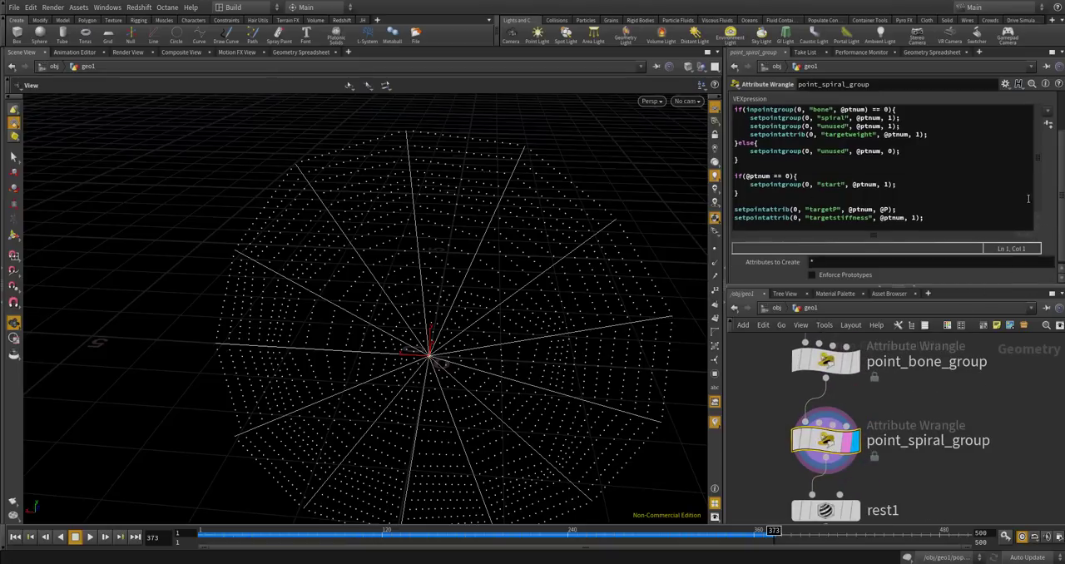
pyautogui.scroll(3, 1044, 201)
pyautogui.click(825, 361)
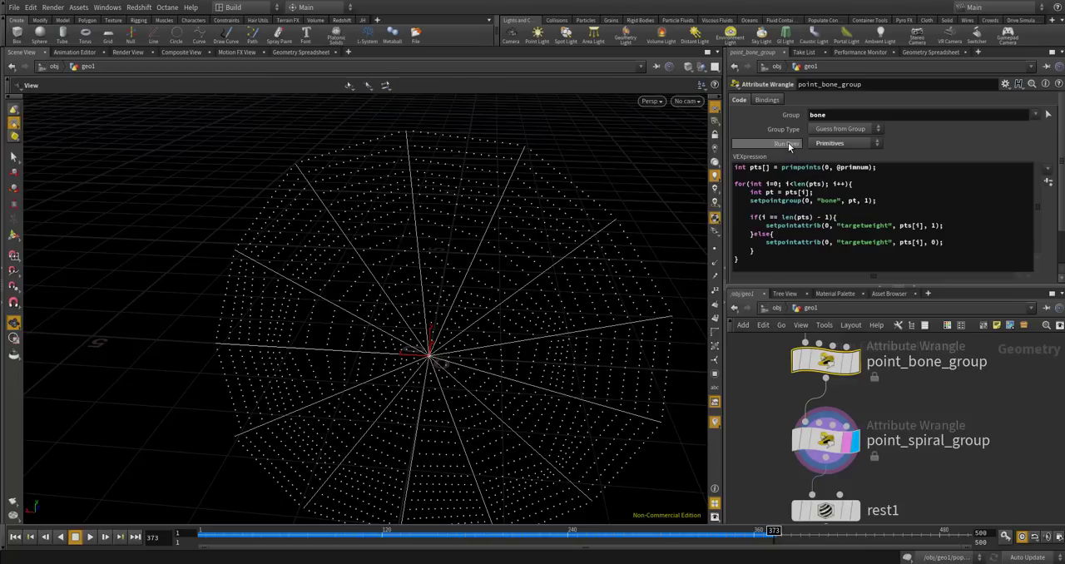
pyautogui.moveTo(927, 378); pyautogui.dragTo(921, 424, button='middle')
pyautogui.scroll(2, 857, 412)
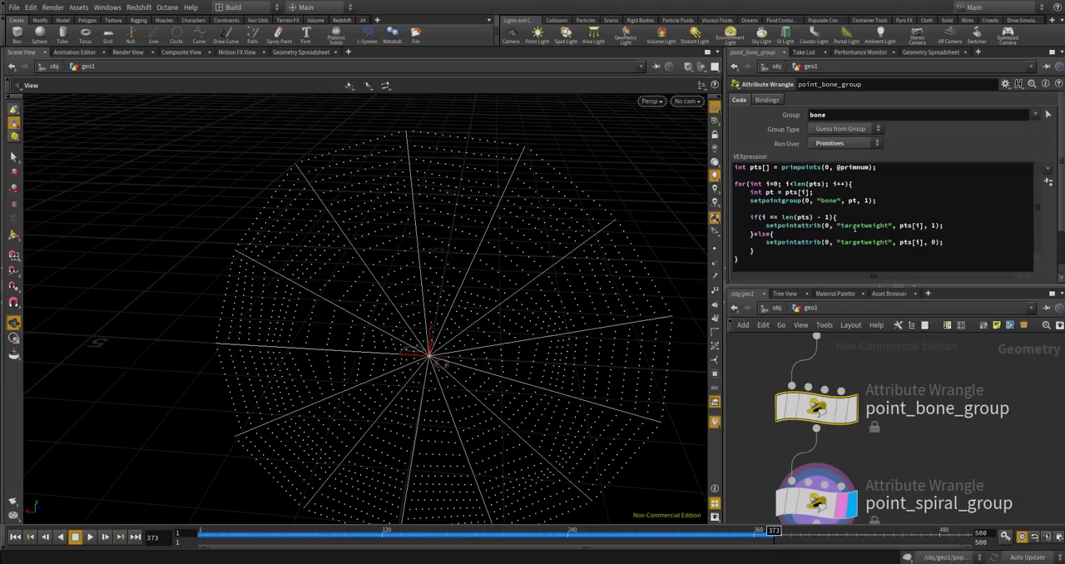
# Add setpointgroup(0, "const", pts[i], 1); below the targetweight line in the if branch of point_bone_group.
pyautogui.moveTo(842, 219); pyautogui.dragTo(778, 220)
pyautogui.moveTo(955, 228); pyautogui.dragTo(777, 225)
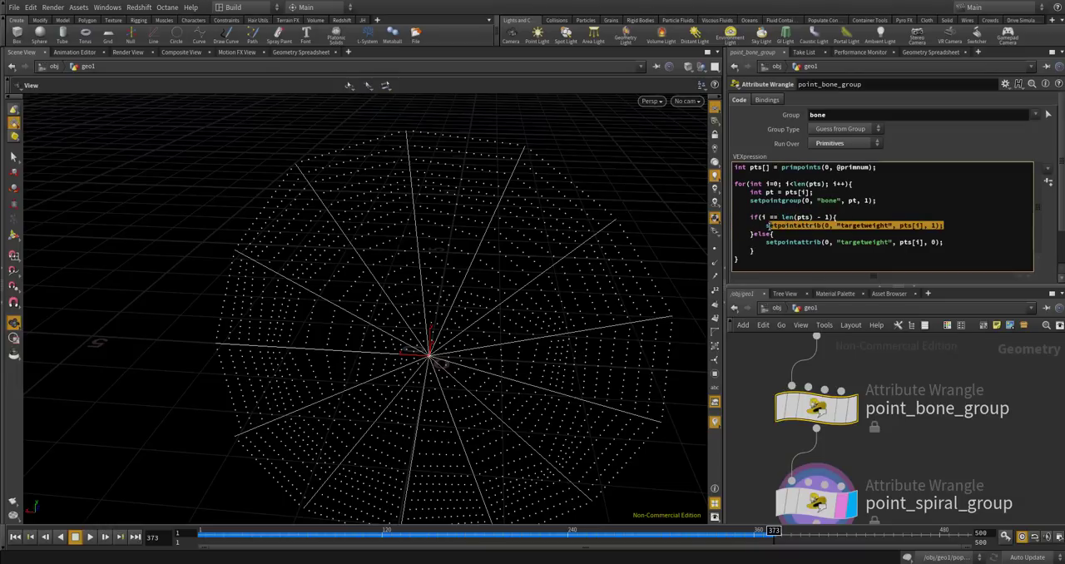
pyautogui.click(954, 225)
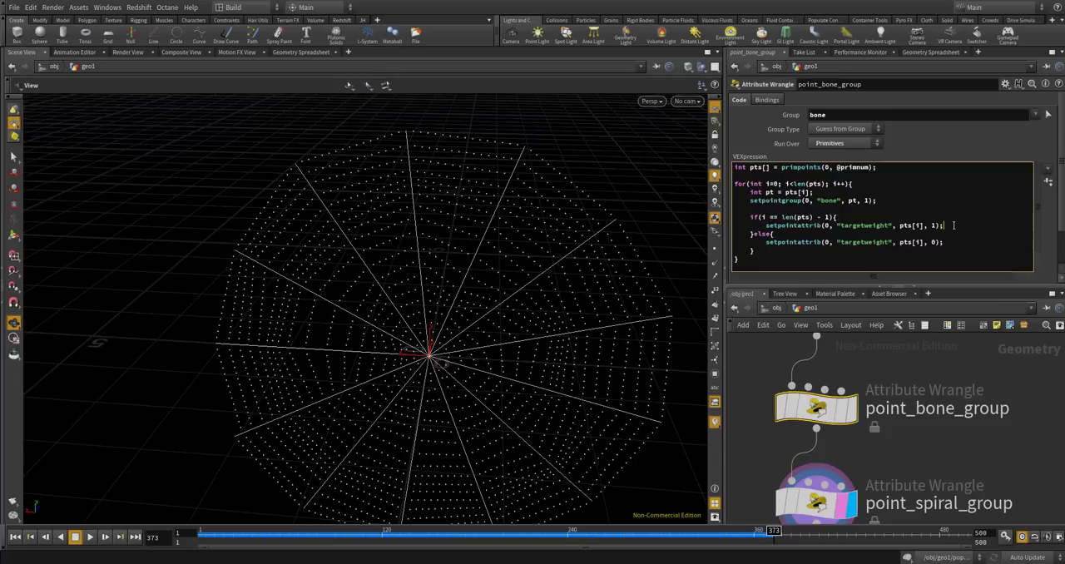
pyautogui.press('Return')
pyautogui.write('setp')
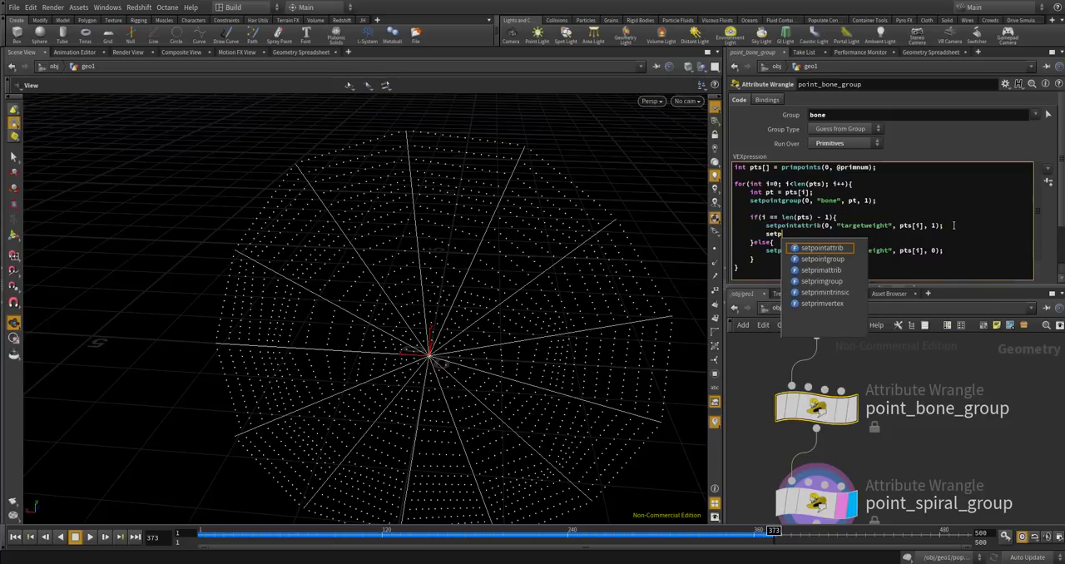
pyautogui.write('ointgroup')
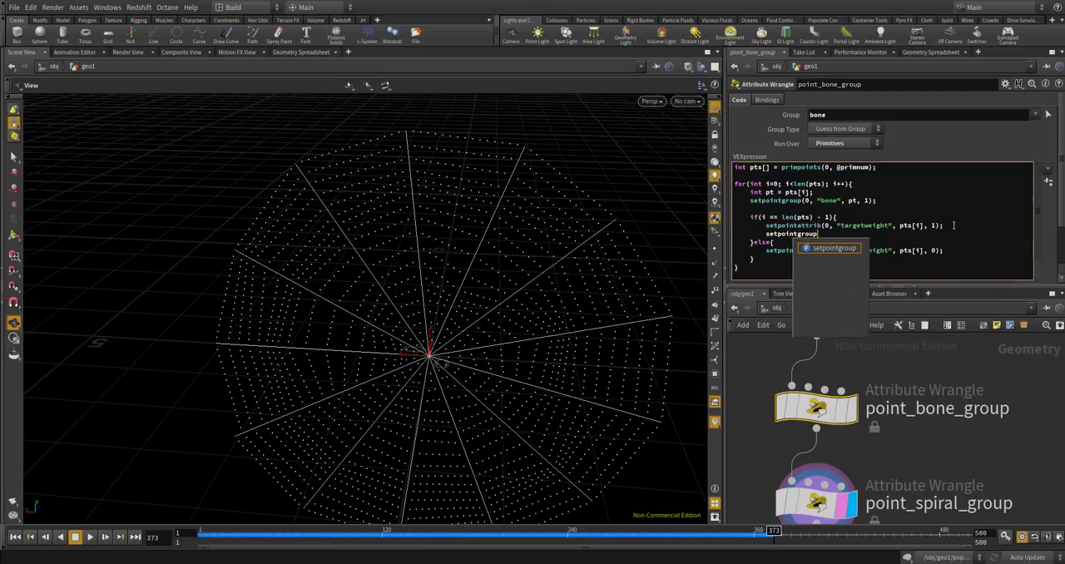
pyautogui.write('(0, "const", pts[i], 1);')
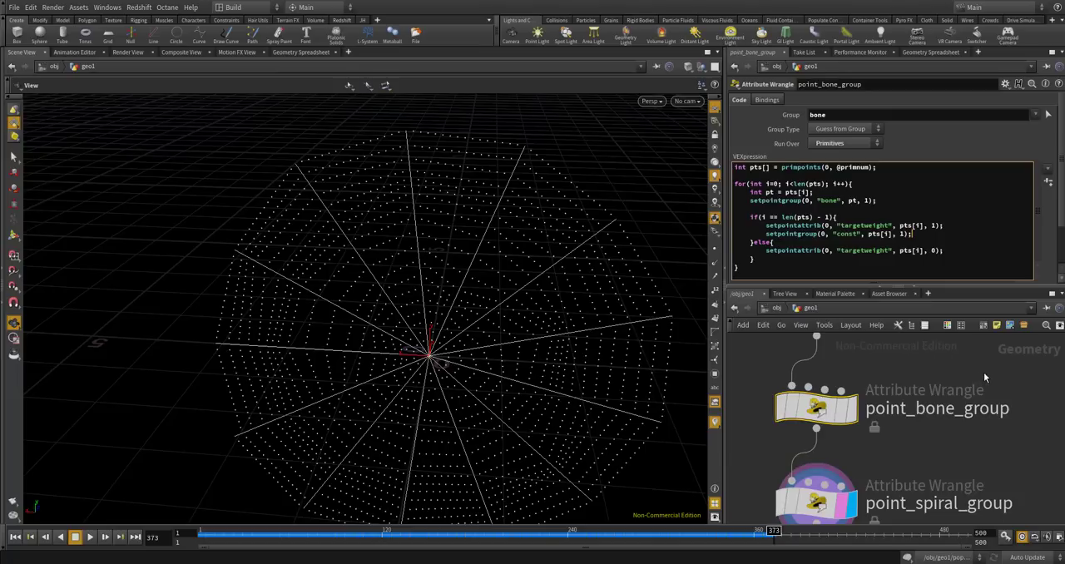
# Rewind the timeline to frame 1 and display the popnet node.
pyautogui.scroll(-5, 809, 407)
pyautogui.click(16, 537)
pyautogui.scroll(4, 891, 405)
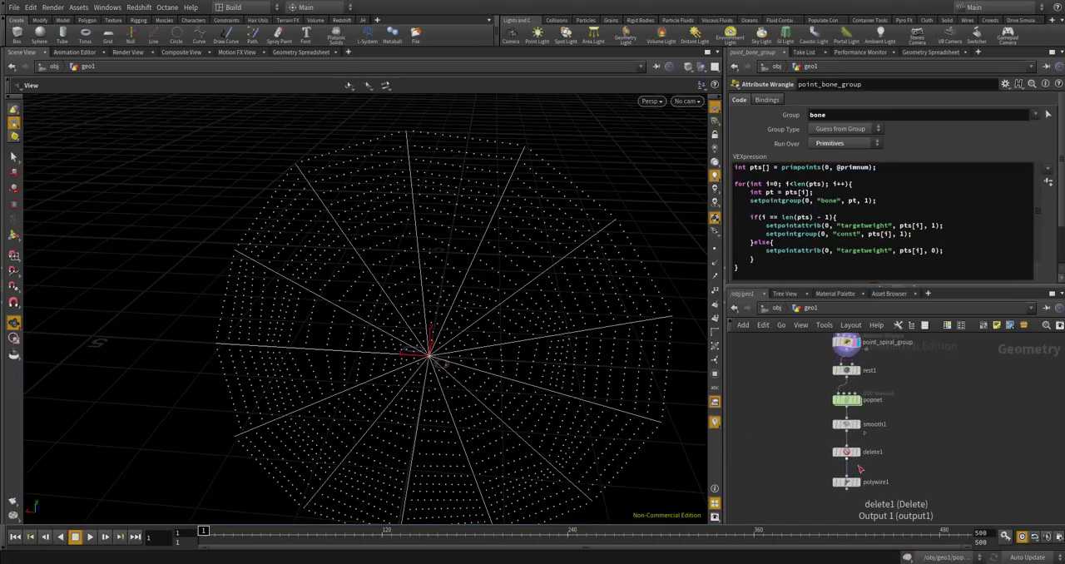
pyautogui.moveTo(891, 412); pyautogui.dragTo(883, 466, button='middle')
pyautogui.scroll(3, 858, 440)
pyautogui.click(847, 427)
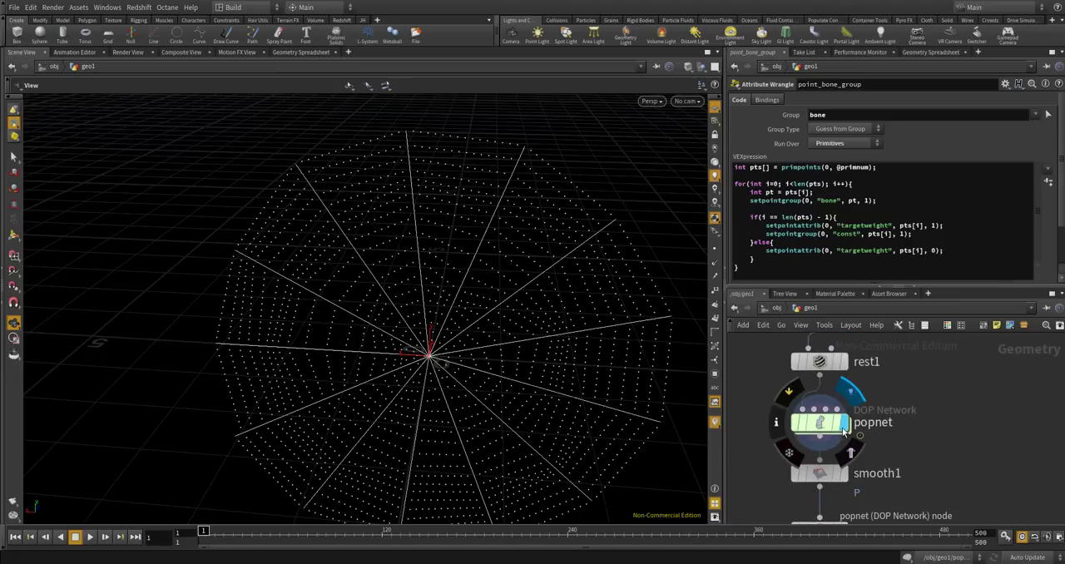
pyautogui.click(849, 452)
# Display delete1 and finally polywire1 so the thickened web threads are shown.
pyautogui.scroll(-3, 852, 435)
pyautogui.scroll(3, 851, 488)
pyautogui.scroll(-3, 851, 491)
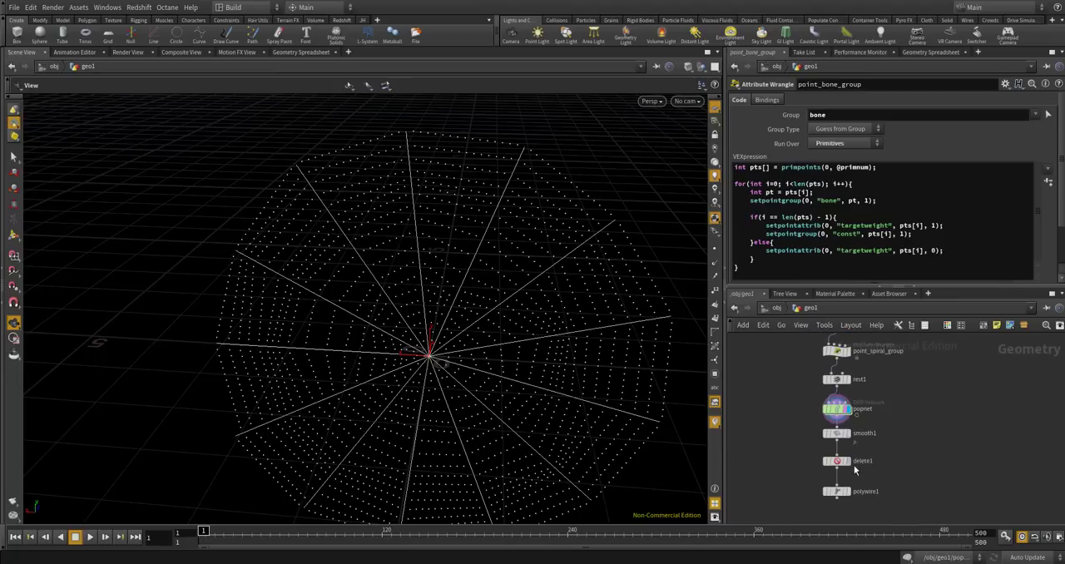
pyautogui.scroll(2, 847, 495)
pyautogui.click(846, 458)
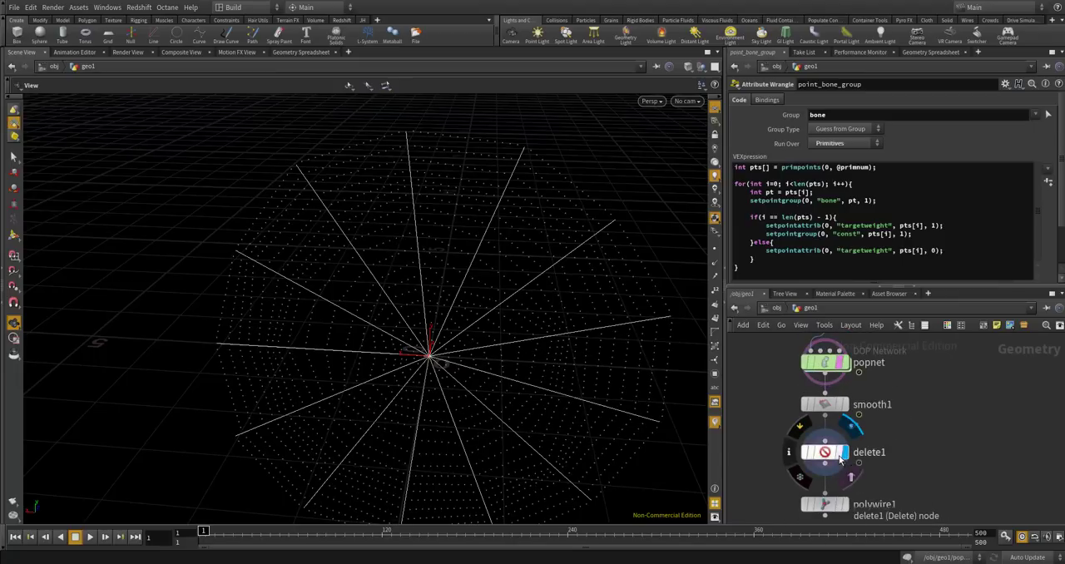
pyautogui.click(839, 454)
pyautogui.click(845, 505)
pyautogui.click(839, 505)
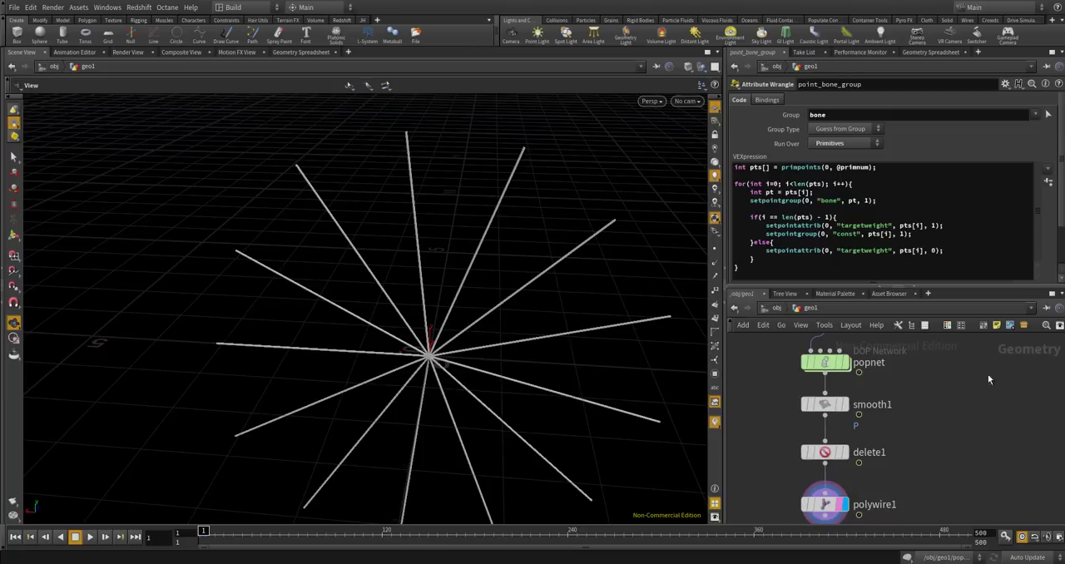
# Play the simulation from frame 1, replay it from frame 17, and stop at frame 442 to examine the web.
pyautogui.click(89, 537)
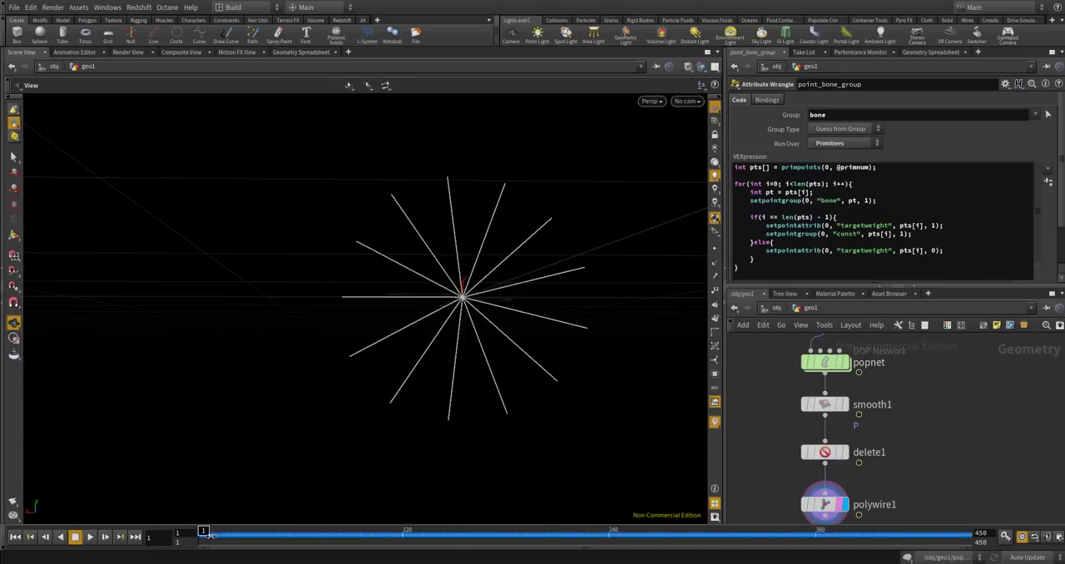
pyautogui.click(89, 537)
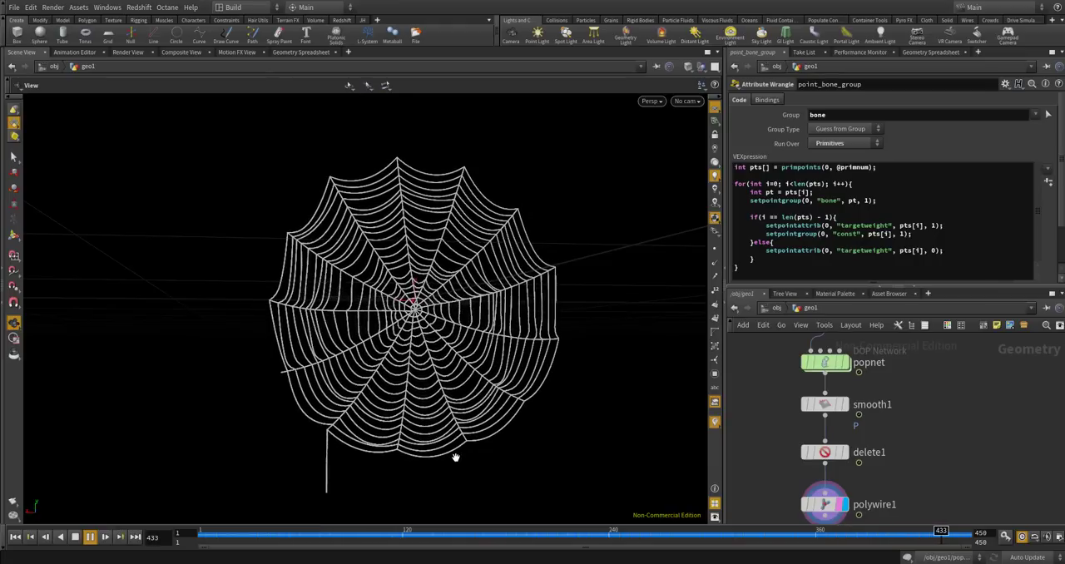
pyautogui.click(104, 536)
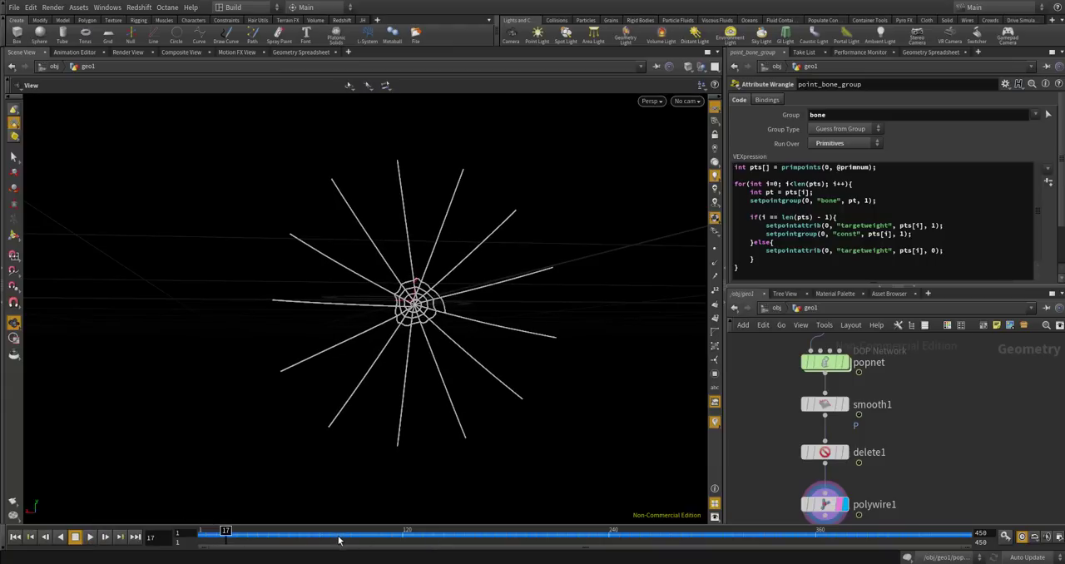
pyautogui.click(92, 537)
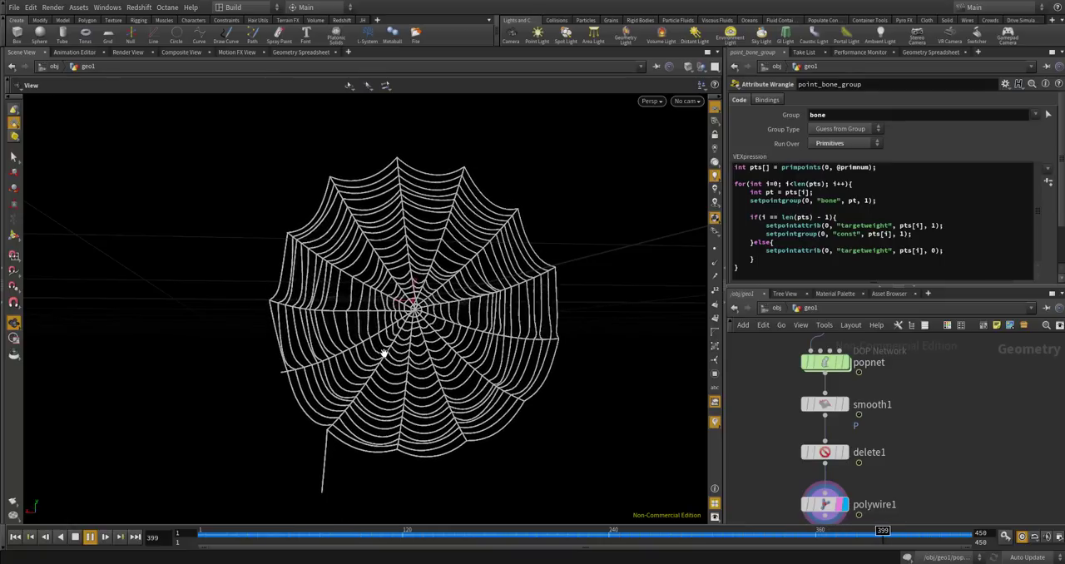
pyautogui.click(90, 536)
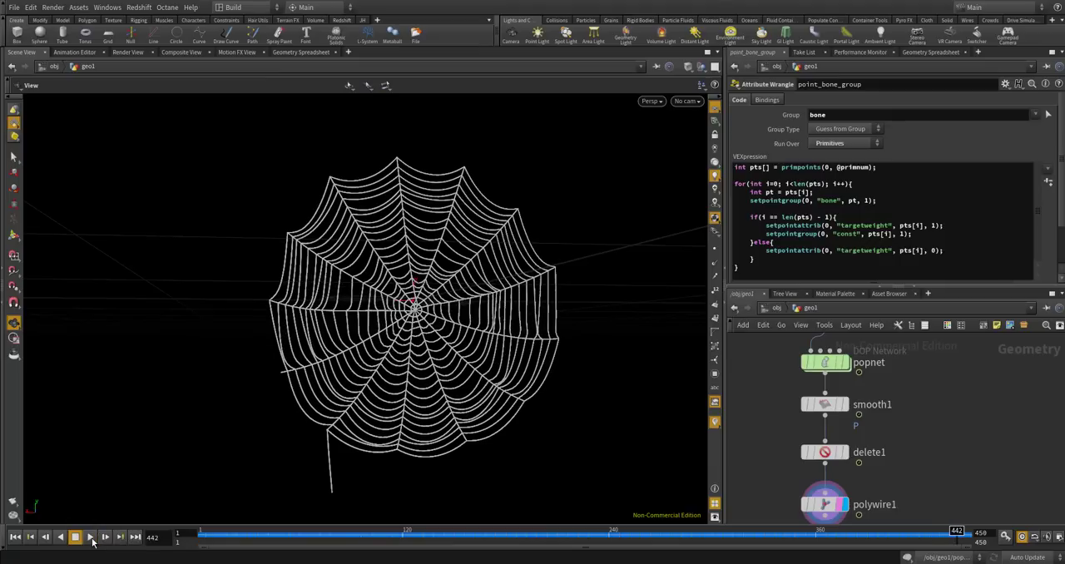